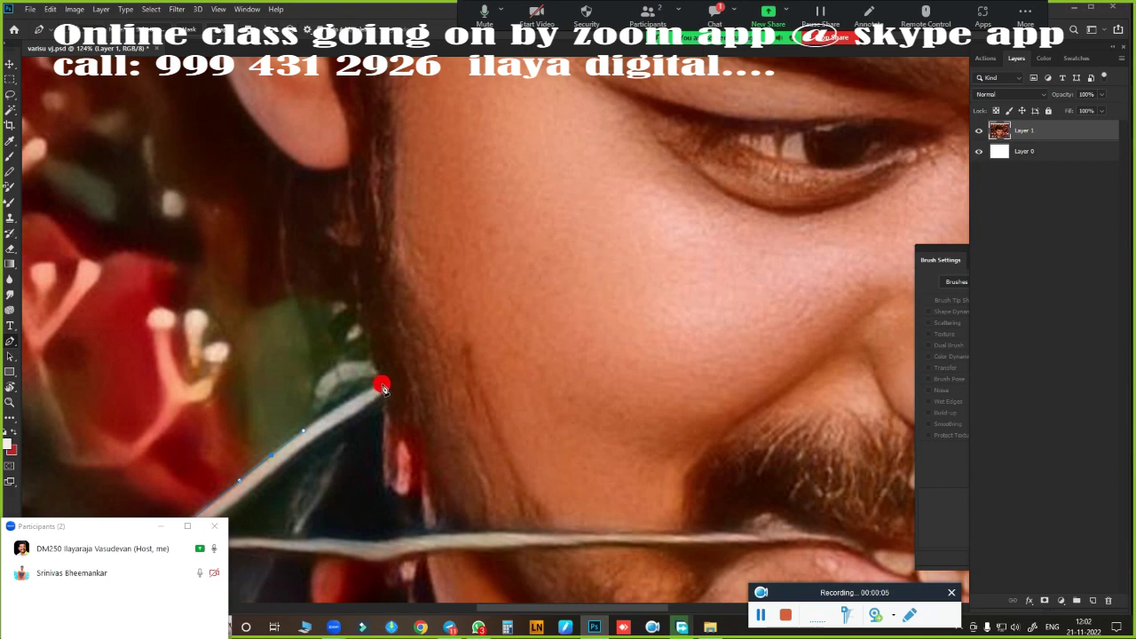
- Zoom around the finished Pen path to check the outline traced around the man
{"action": "scroll", "coordinate": [382, 387], "scroll_direction": "down", "scroll_amount": 5}
{"action": "scroll", "coordinate": [382, 387], "scroll_direction": "down", "scroll_amount": 2}
{"action": "scroll", "coordinate": [426, 290], "scroll_direction": "up", "scroll_amount": 2}
{"action": "scroll", "coordinate": [426, 290], "scroll_direction": "up", "scroll_amount": 4}
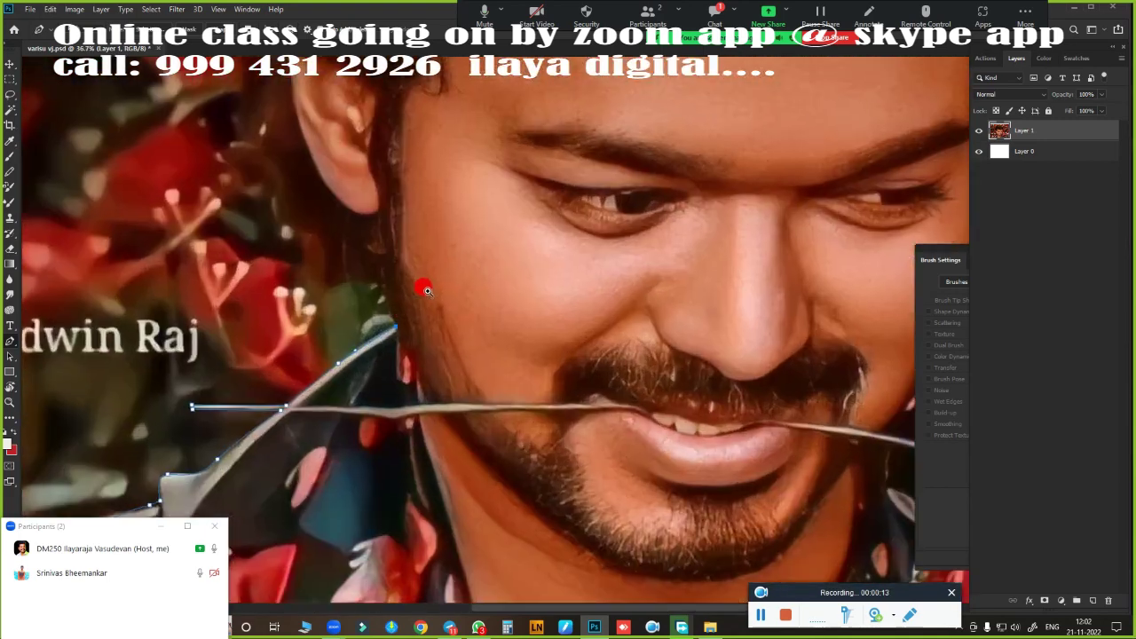
{"action": "scroll", "coordinate": [426, 290], "scroll_direction": "down", "scroll_amount": 5}
{"action": "scroll", "coordinate": [426, 301], "scroll_direction": "up", "scroll_amount": 5}
{"action": "scroll", "coordinate": [420, 314], "scroll_direction": "up", "scroll_amount": 2}
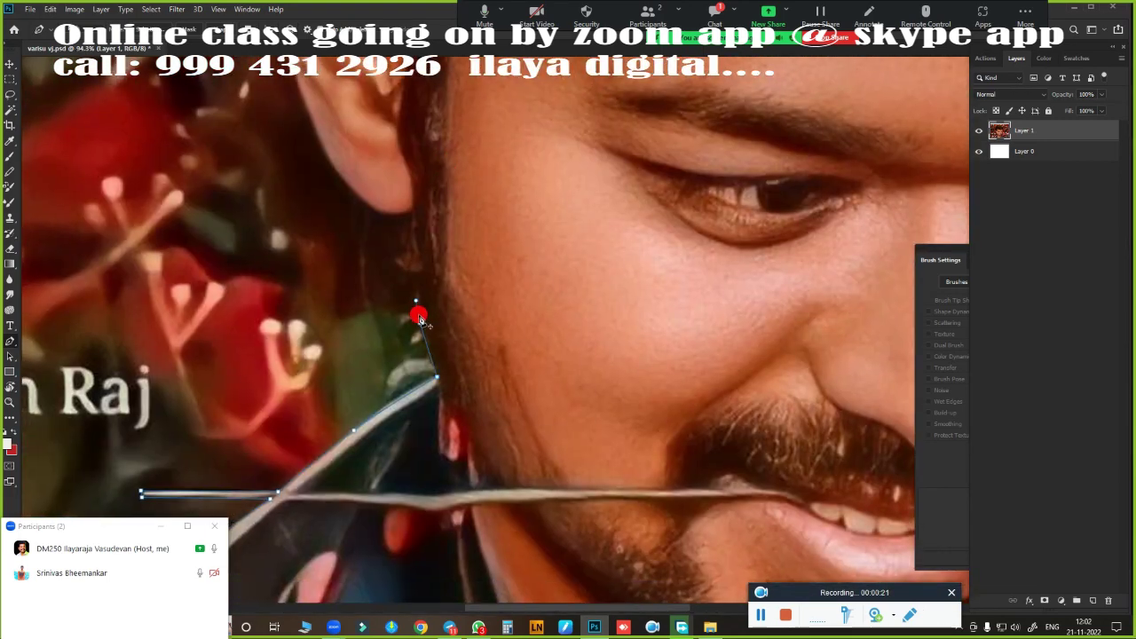
{"action": "scroll", "coordinate": [419, 318], "scroll_direction": "down", "scroll_amount": 5}
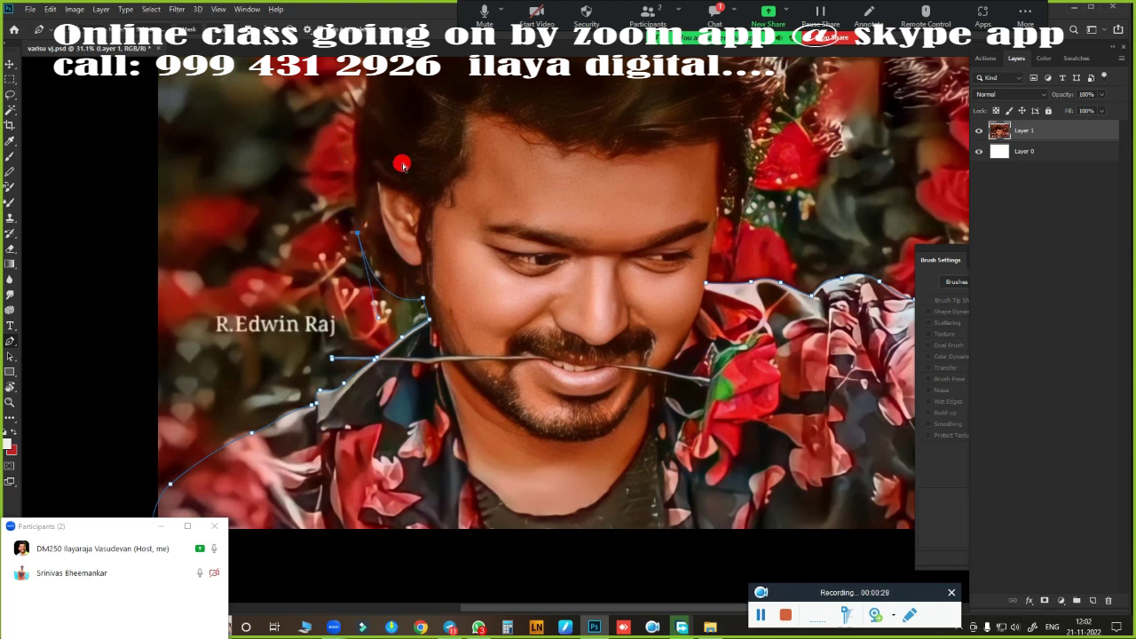
{"action": "scroll", "coordinate": [402, 165], "scroll_direction": "up", "scroll_amount": 3}
{"action": "scroll", "coordinate": [337, 246], "scroll_direction": "up", "scroll_amount": 2}
{"action": "scroll", "coordinate": [426, 236], "scroll_direction": "down", "scroll_amount": 6}
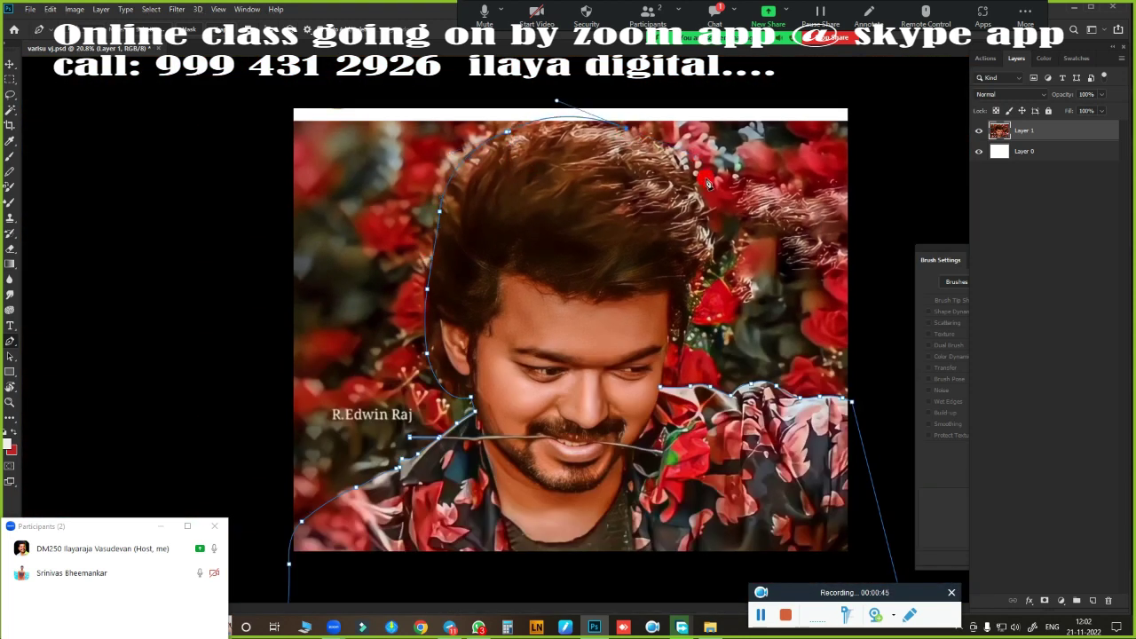
{"action": "scroll", "coordinate": [687, 280], "scroll_direction": "up", "scroll_amount": 3}
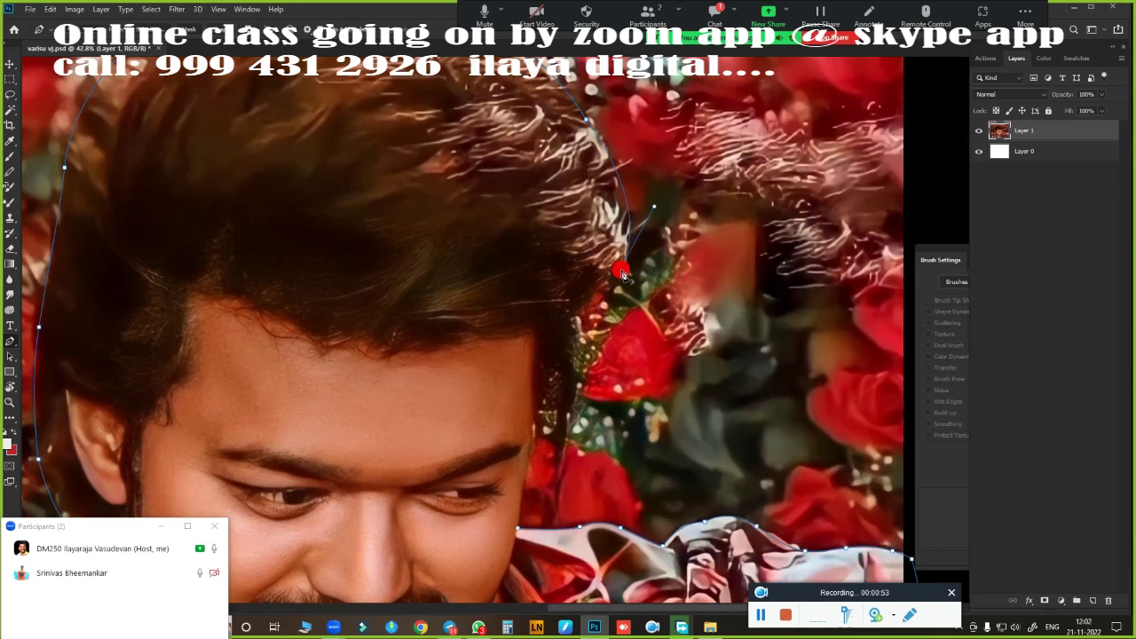
{"action": "scroll", "coordinate": [579, 329], "scroll_direction": "down", "scroll_amount": 3}
{"action": "scroll", "coordinate": [575, 319], "scroll_direction": "up", "scroll_amount": 2}
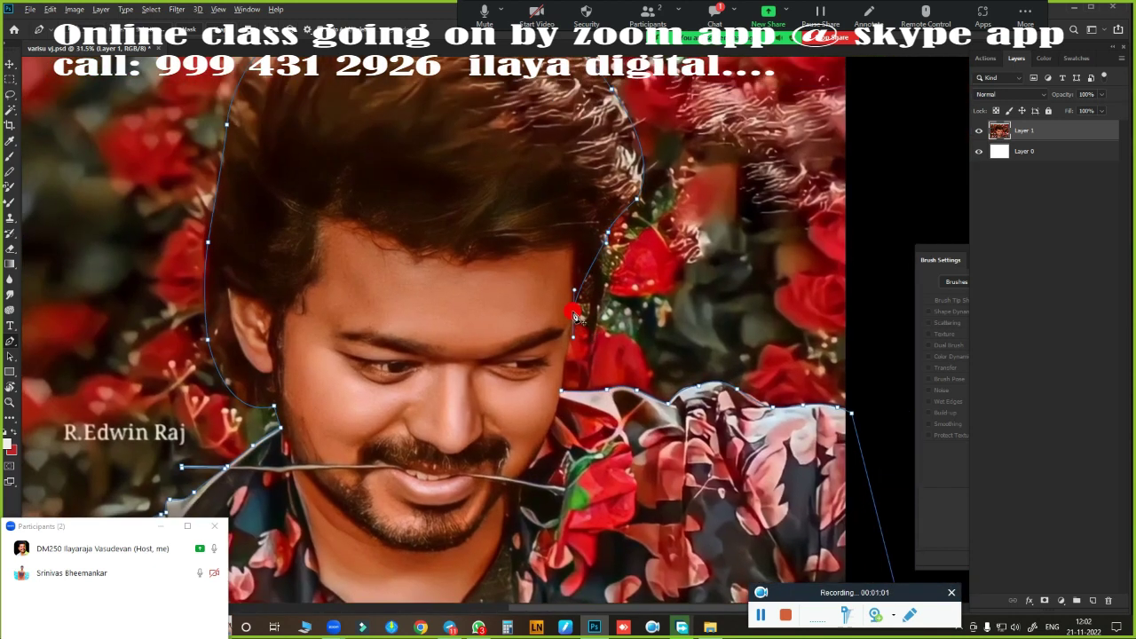
{"action": "scroll", "coordinate": [575, 317], "scroll_direction": "up", "scroll_amount": 3}
- Copy the feathered path selection of the man to Layer 2 and move the photo under grey Layer 0
{"action": "key", "text": "ctrl+Return"}
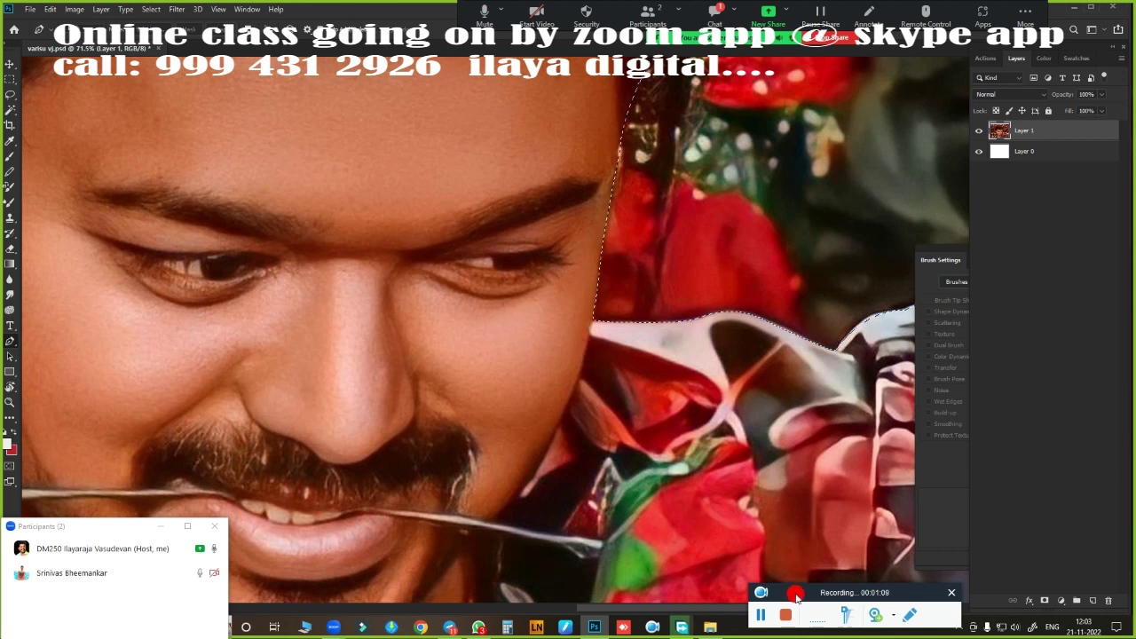
{"action": "scroll", "coordinate": [681, 401], "scroll_direction": "down", "scroll_amount": 5}
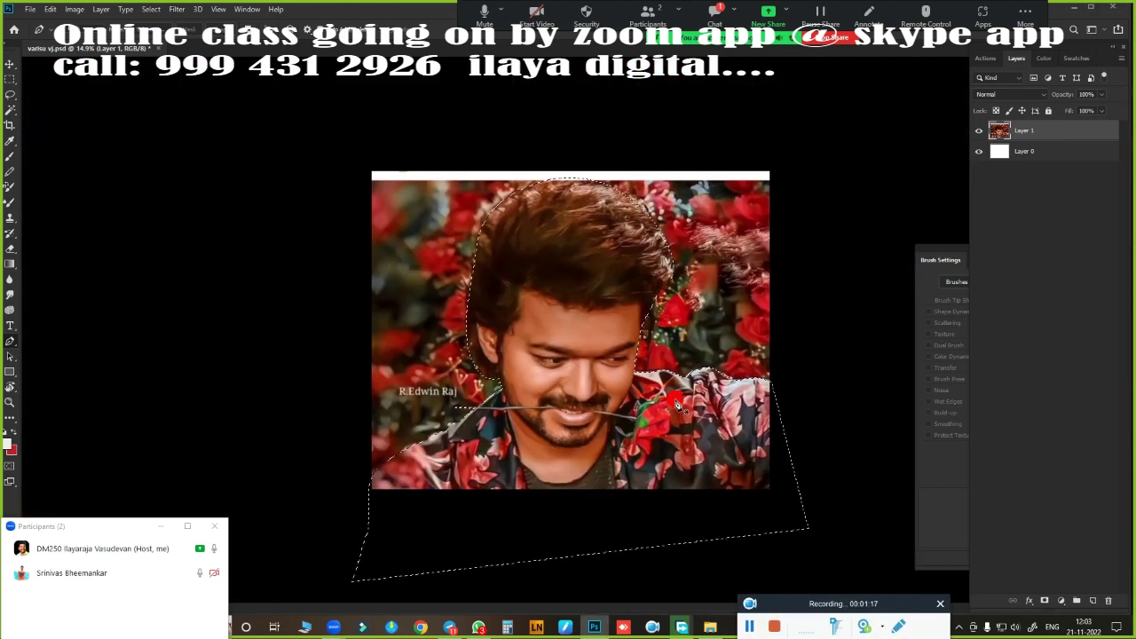
{"action": "key", "text": "shift+F6"}
{"action": "key", "text": "Return"}
{"action": "key", "text": "ctrl+j"}
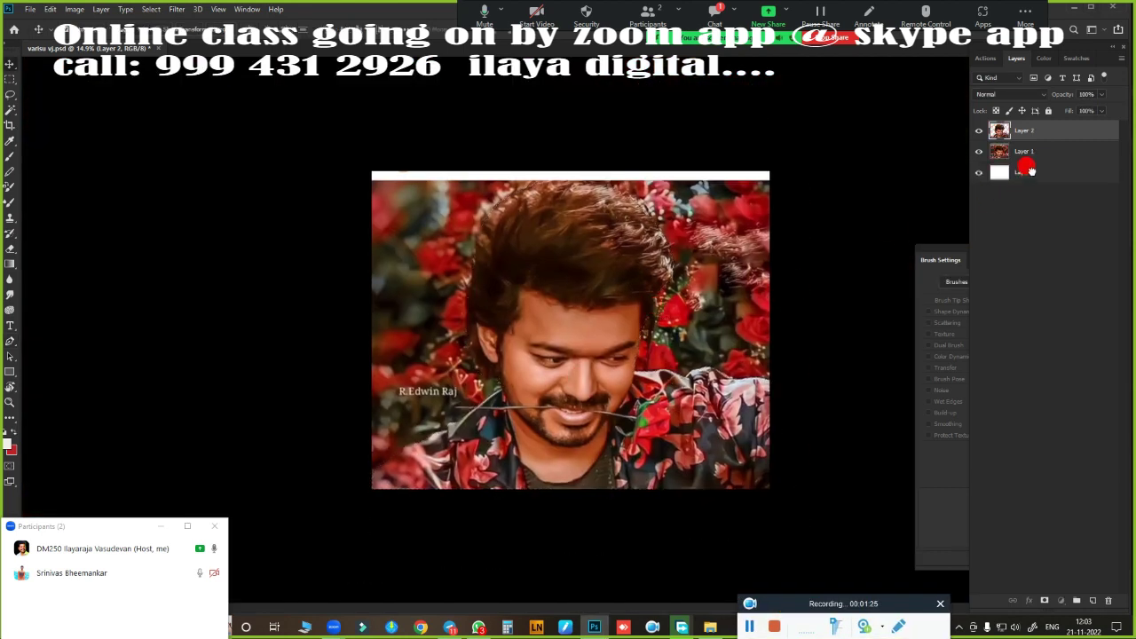
{"action": "left_click_drag", "start_coordinate": [1000, 153], "coordinate": [1001, 184]}
{"action": "scroll", "coordinate": [726, 324], "scroll_direction": "down", "scroll_amount": 2}
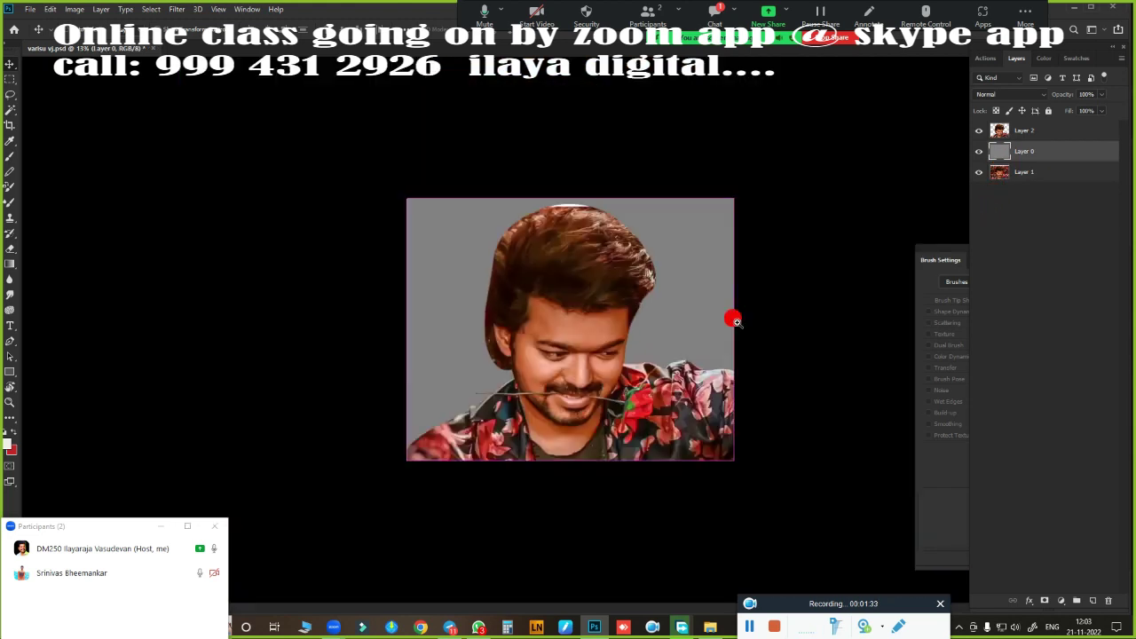
{"action": "left_click", "coordinate": [29, 9]}
{"action": "left_click", "coordinate": [44, 39]}
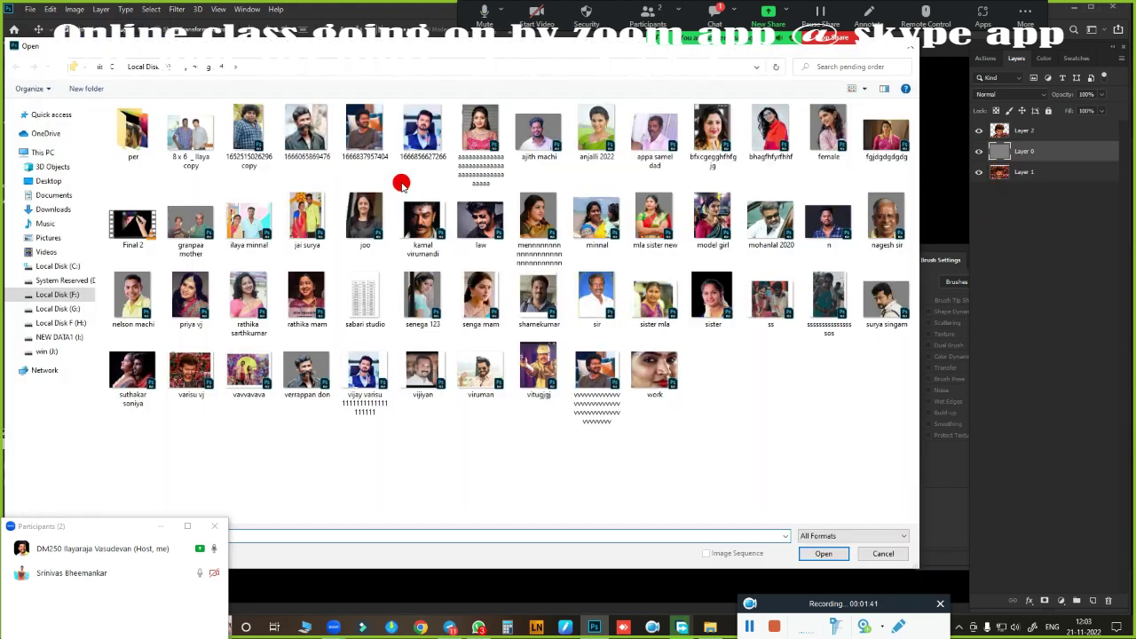
{"action": "left_click", "coordinate": [826, 554]}
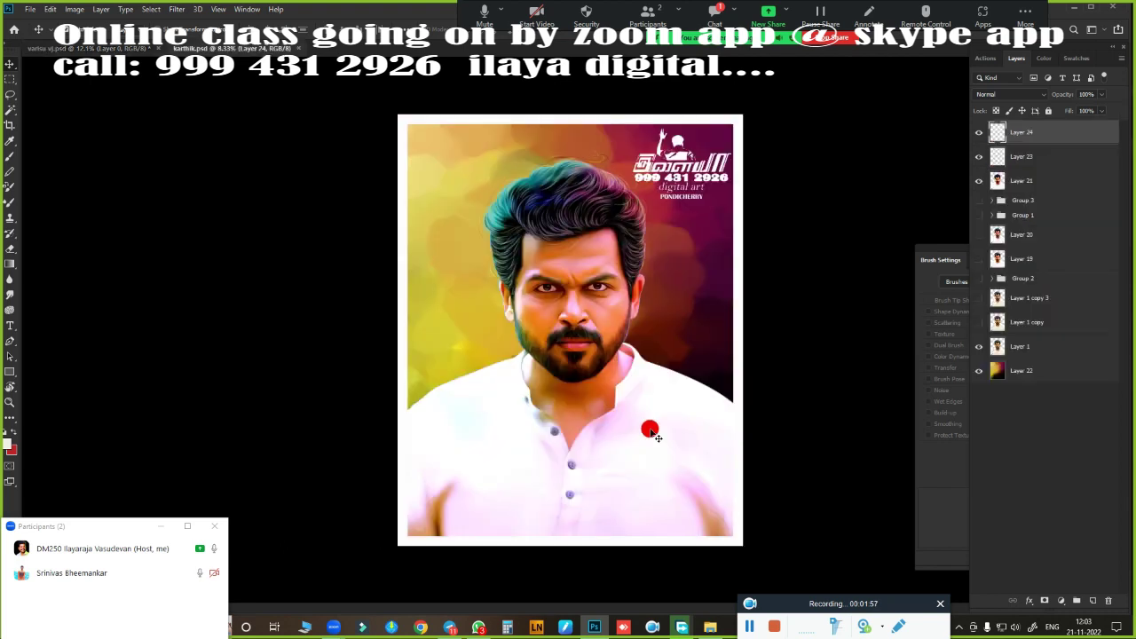
{"action": "scroll", "coordinate": [626, 388], "scroll_direction": "up", "scroll_amount": 1}
{"action": "scroll", "coordinate": [626, 388], "scroll_direction": "up", "scroll_amount": 1}
{"action": "scroll", "coordinate": [627, 390], "scroll_direction": "down", "scroll_amount": 2}
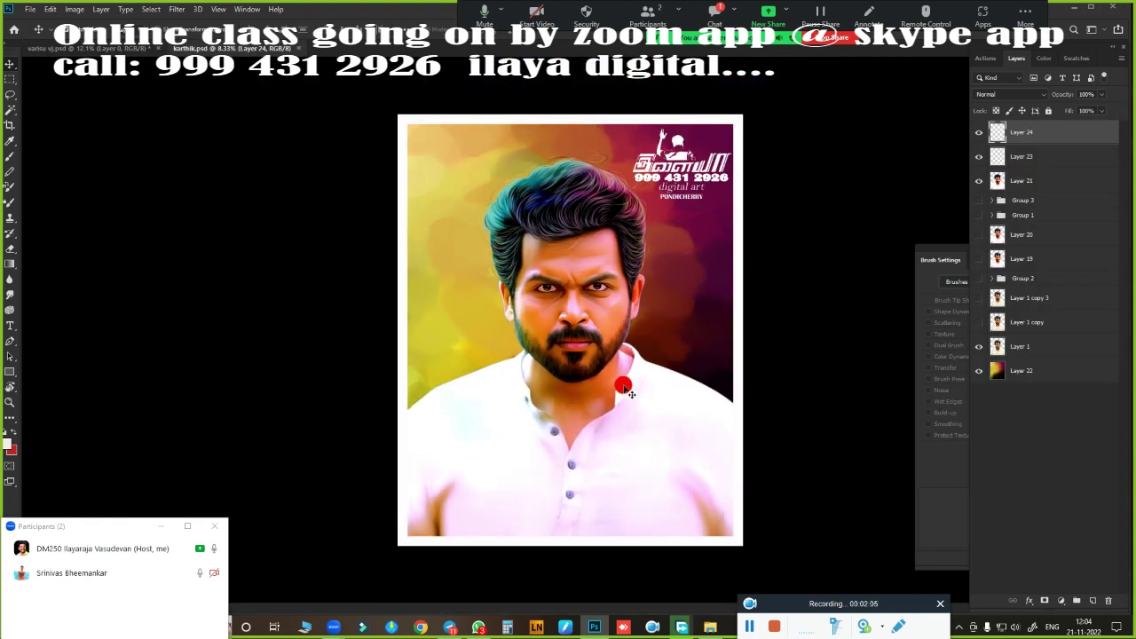
{"action": "scroll", "coordinate": [559, 342], "scroll_direction": "up", "scroll_amount": 2}
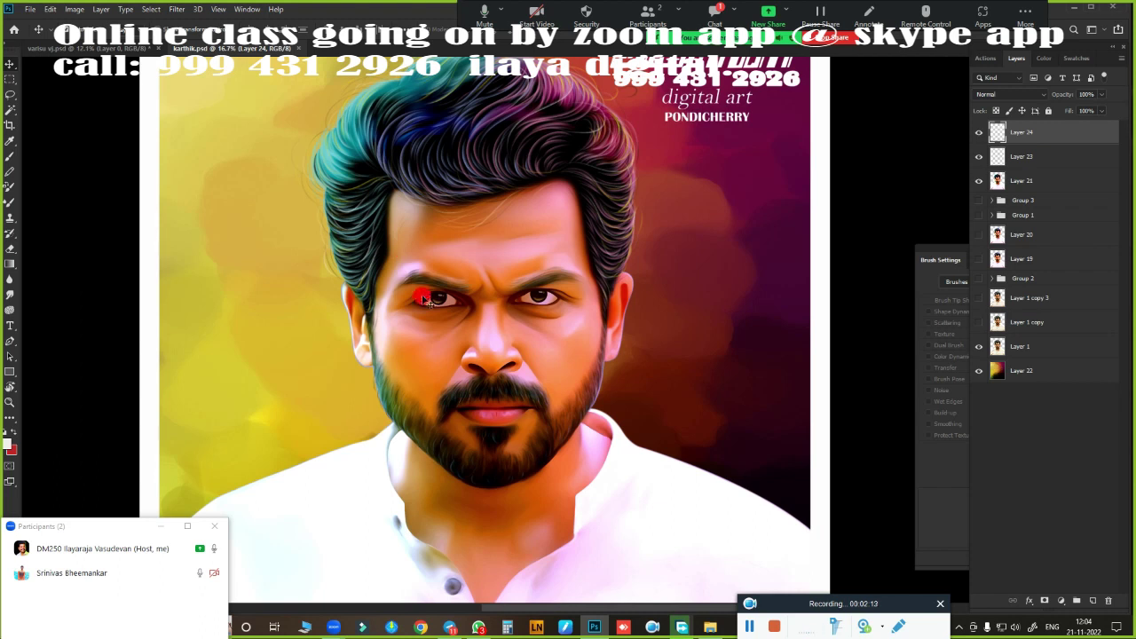
{"action": "left_click", "coordinate": [979, 181]}
{"action": "left_click", "coordinate": [979, 181]}
{"action": "left_click", "coordinate": [160, 573]}
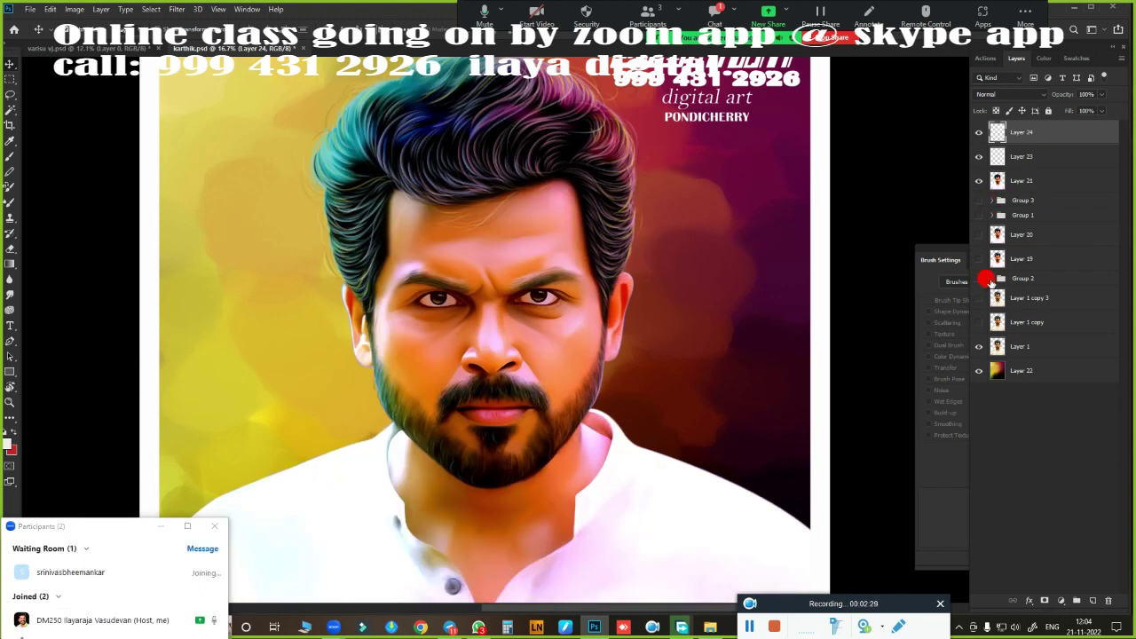
{"action": "left_click", "coordinate": [990, 279]}
{"action": "left_click", "coordinate": [976, 379]}
{"action": "left_click", "coordinate": [978, 346]}
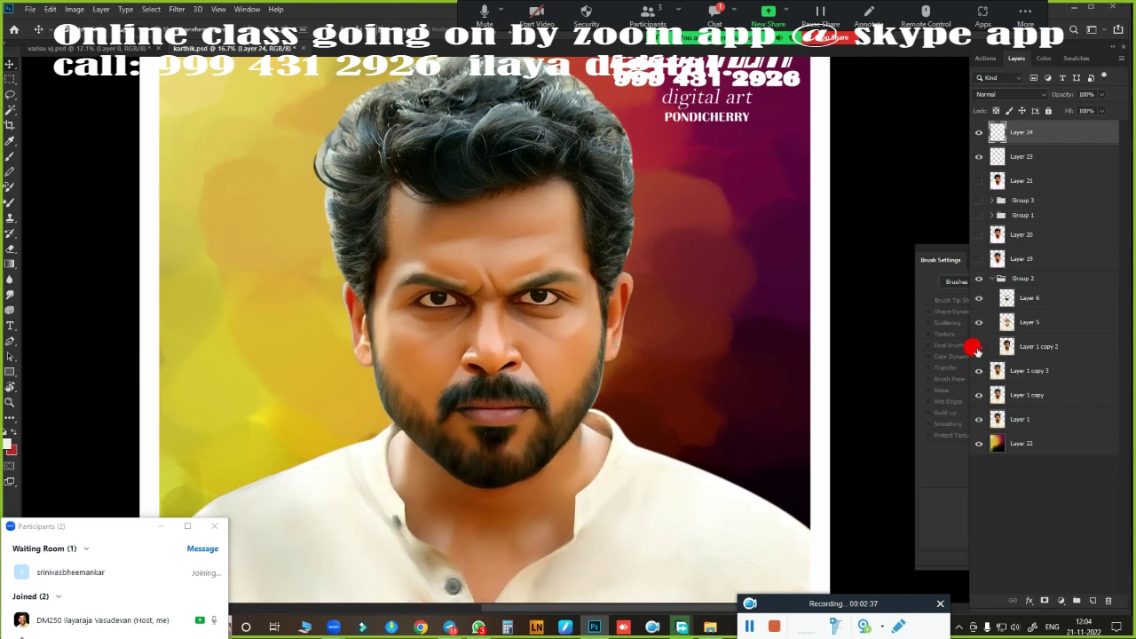
{"action": "left_click", "coordinate": [978, 346]}
{"action": "left_click", "coordinate": [978, 323]}
{"action": "left_click", "coordinate": [978, 298]}
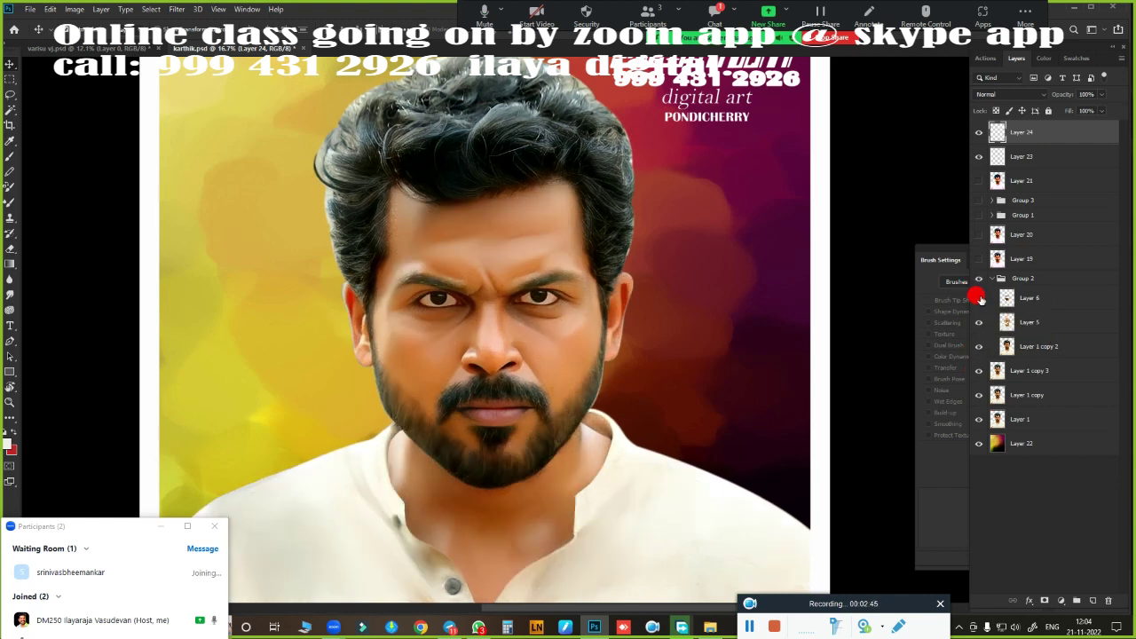
{"action": "left_click", "coordinate": [977, 214]}
{"action": "left_click", "coordinate": [991, 215]}
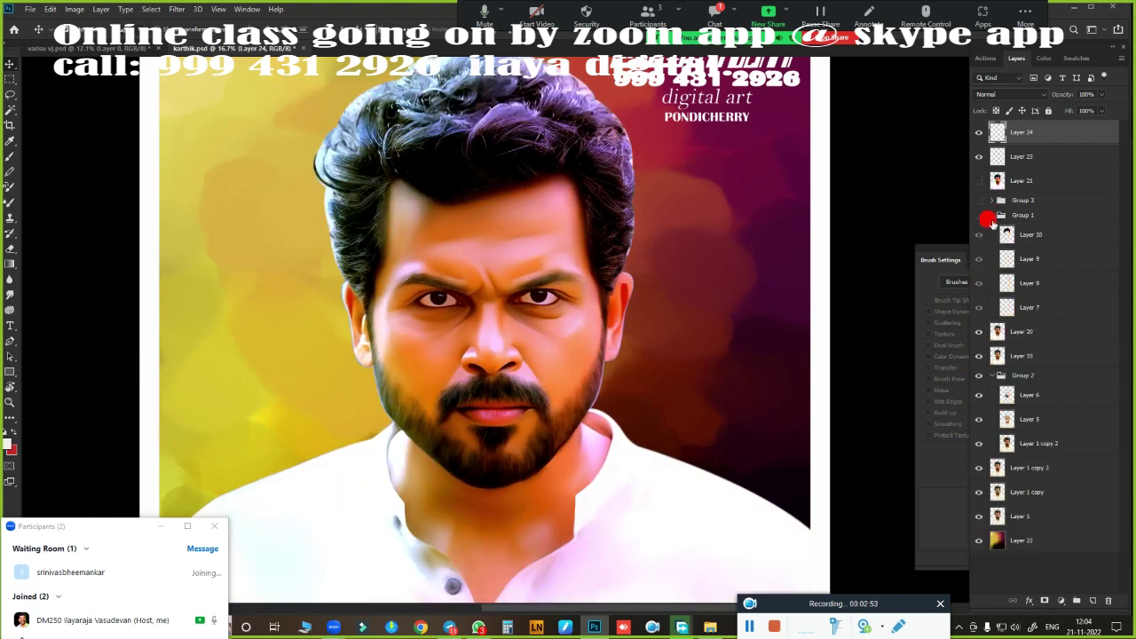
{"action": "left_click", "coordinate": [978, 235]}
{"action": "left_click", "coordinate": [978, 234]}
{"action": "left_click", "coordinate": [978, 258]}
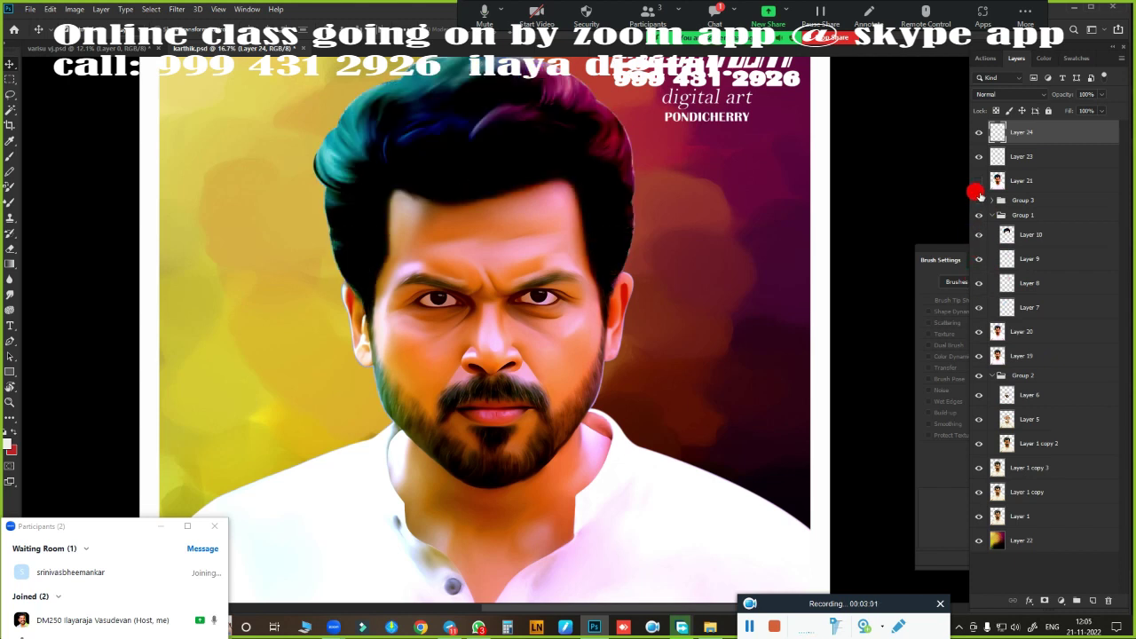
{"action": "left_click", "coordinate": [979, 201]}
{"action": "left_click", "coordinate": [992, 200]}
{"action": "left_click", "coordinate": [978, 317]}
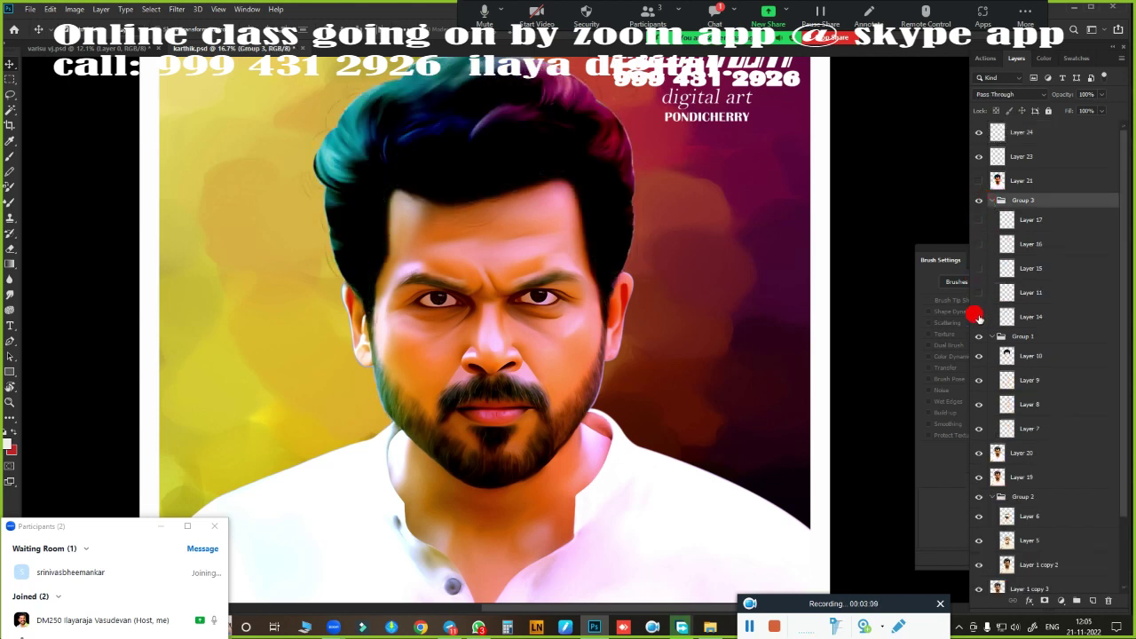
{"action": "left_click", "coordinate": [532, 238]}
{"action": "scroll", "coordinate": [532, 238], "scroll_direction": "up", "scroll_amount": 3}
{"action": "left_click", "coordinate": [978, 292]}
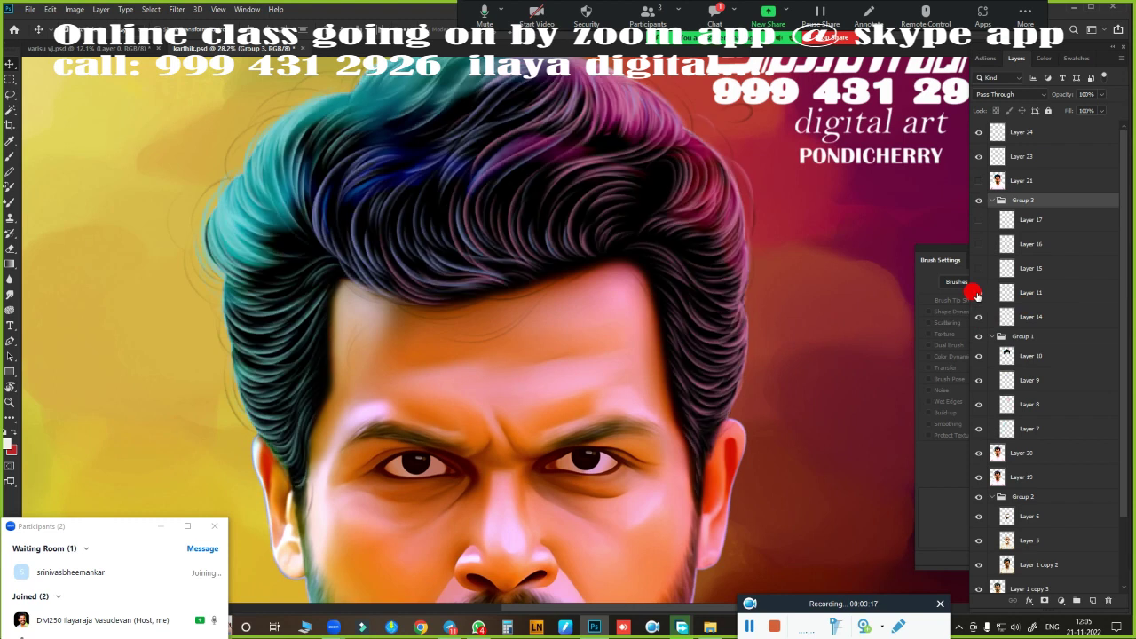
{"action": "left_click", "coordinate": [978, 268]}
{"action": "scroll", "coordinate": [421, 364], "scroll_direction": "down", "scroll_amount": 5}
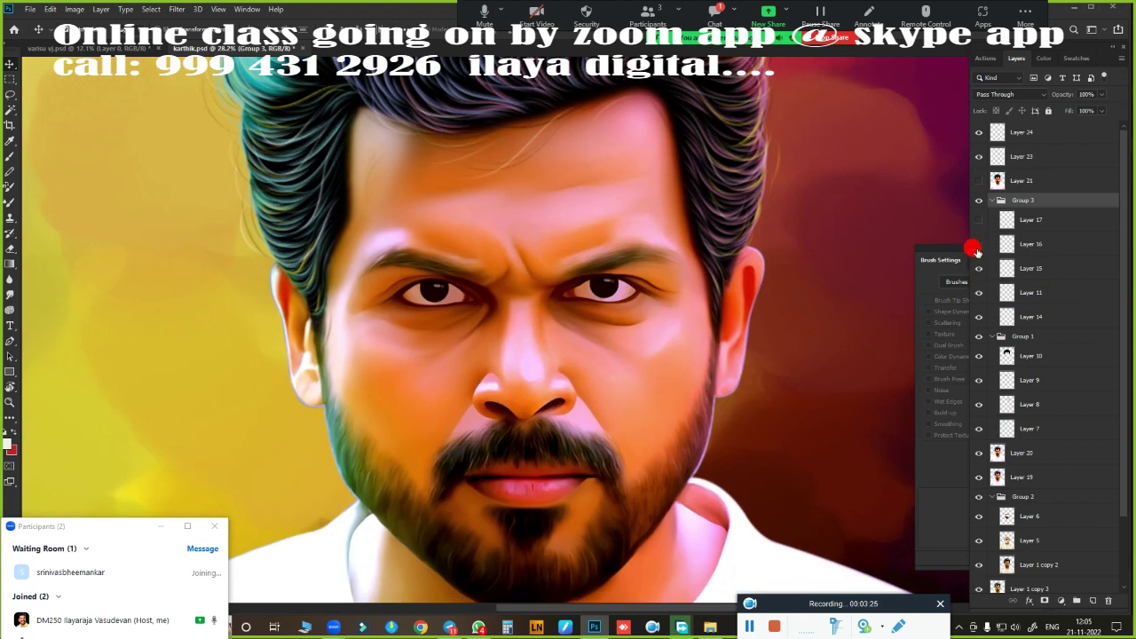
{"action": "left_click", "coordinate": [978, 244]}
{"action": "left_click", "coordinate": [977, 220]}
{"action": "key", "text": "ctrl+0"}
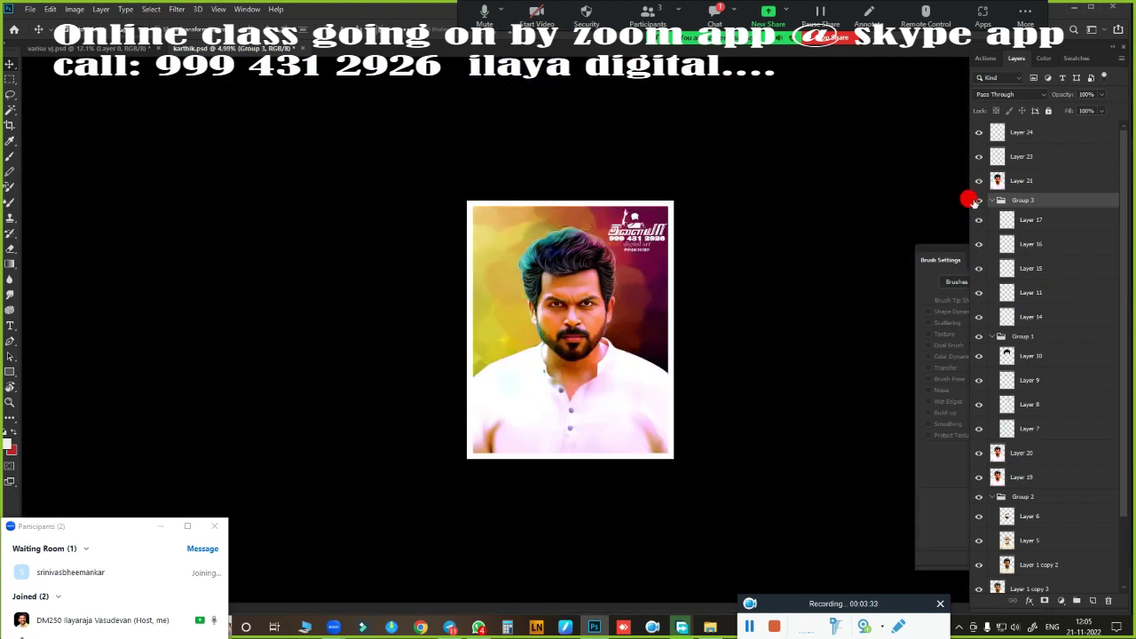
{"action": "left_click", "coordinate": [992, 199]}
{"action": "left_click", "coordinate": [992, 215]}
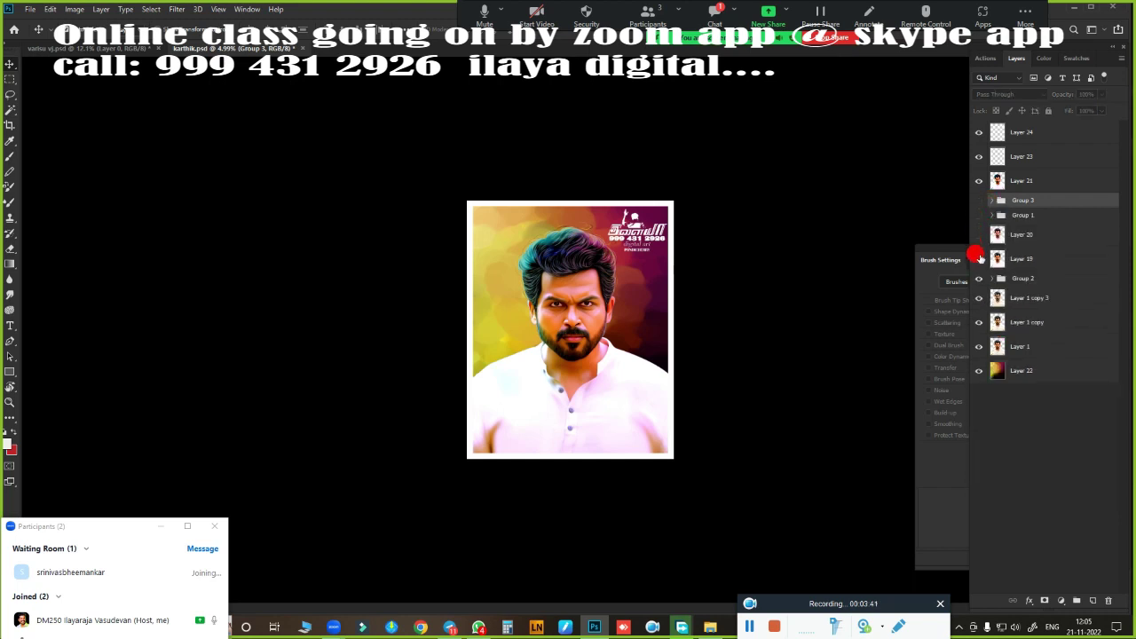
{"action": "left_click", "coordinate": [299, 45]}
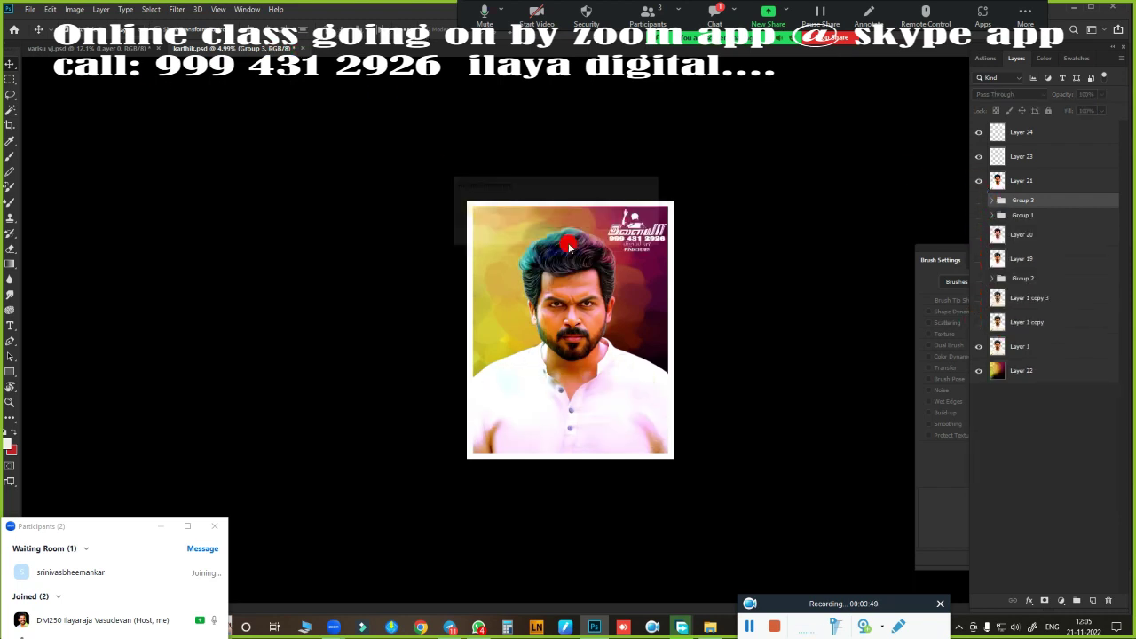
{"action": "left_click_drag", "start_coordinate": [576, 325], "coordinate": [736, 349]}
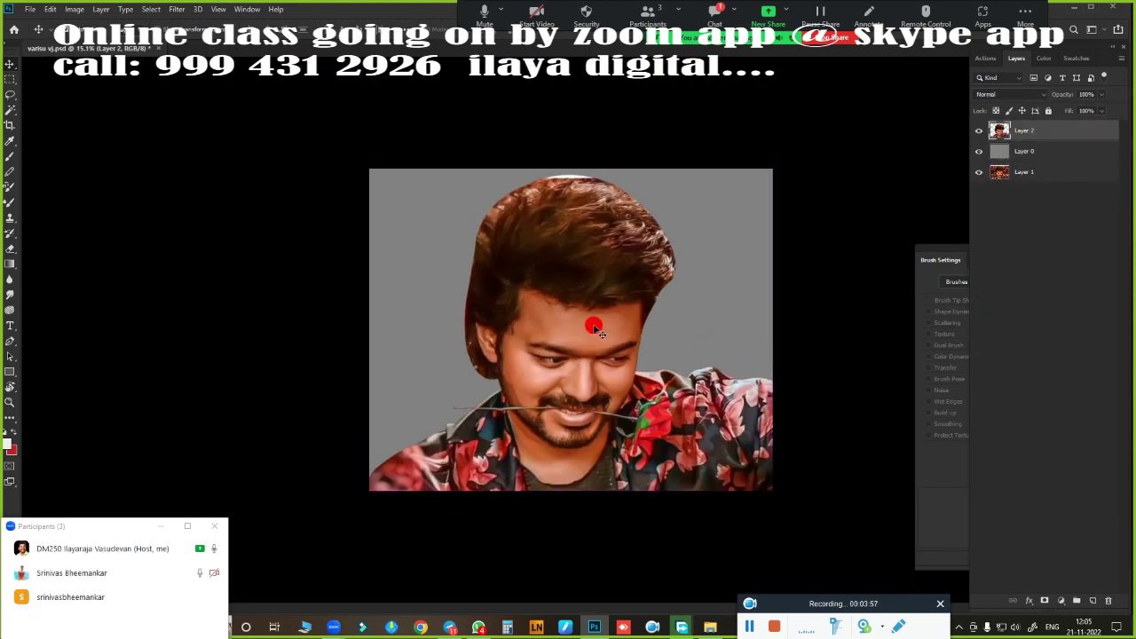
- Change the image resolution in the Image Size dialog
{"action": "key", "text": "ctrl+alt+i"}
{"action": "type", "text": "250"}
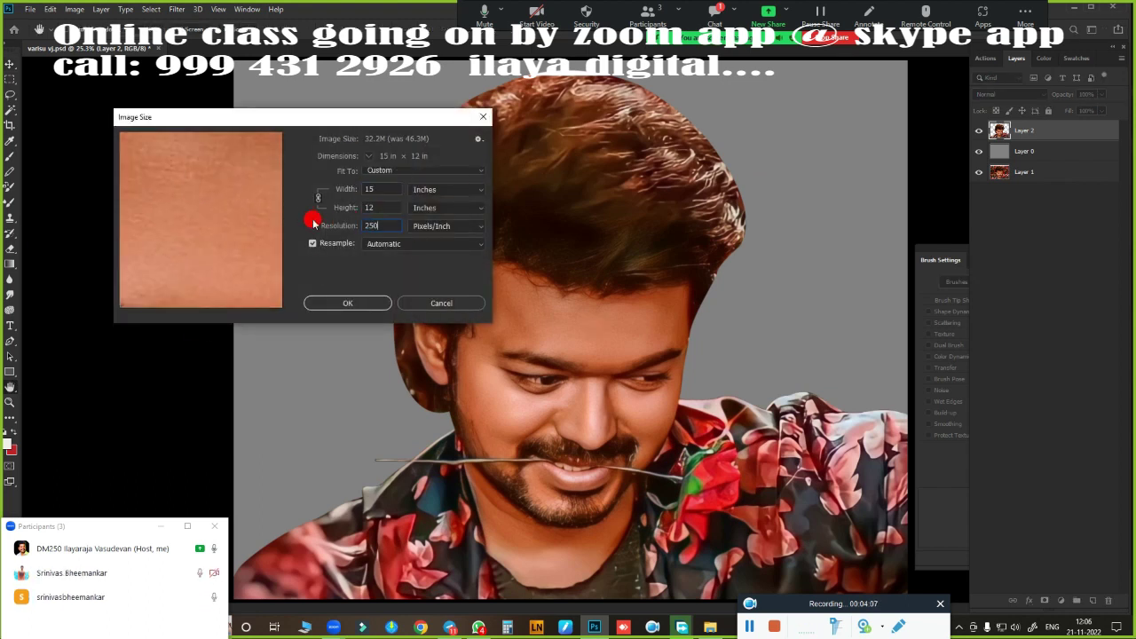
{"action": "left_click", "coordinate": [350, 303]}
{"action": "scroll", "coordinate": [603, 310], "scroll_direction": "up", "scroll_amount": 2}
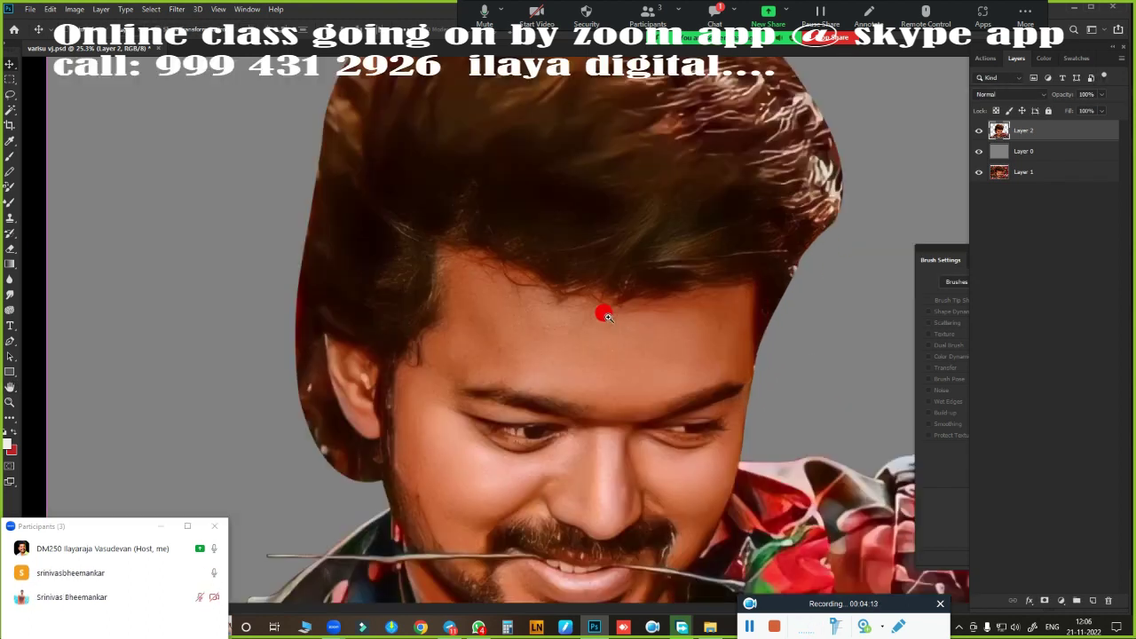
{"action": "scroll", "coordinate": [563, 279], "scroll_direction": "up", "scroll_amount": 3}
{"action": "scroll", "coordinate": [621, 299], "scroll_direction": "down", "scroll_amount": 4}
- Duplicate the cut-out portrait as Layer 2 copy and start a Selective Color adjustment
{"action": "key", "text": "ctrl+j"}
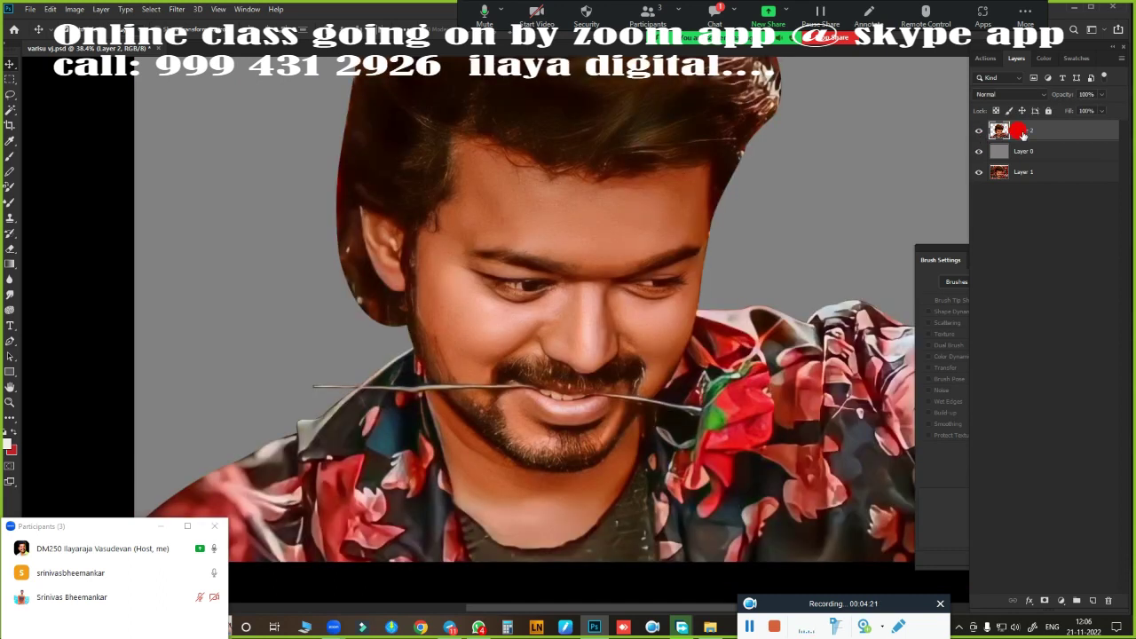
{"action": "scroll", "coordinate": [684, 251], "scroll_direction": "up", "scroll_amount": 2}
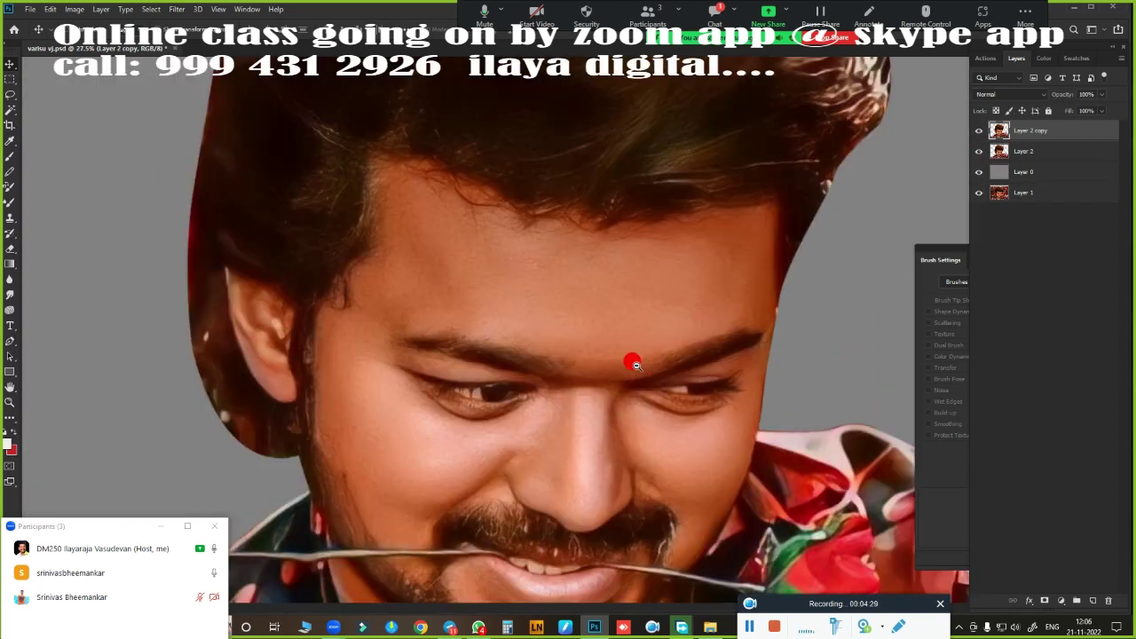
{"action": "scroll", "coordinate": [683, 358], "scroll_direction": "up", "scroll_amount": 2}
{"action": "scroll", "coordinate": [629, 388], "scroll_direction": "down", "scroll_amount": 2}
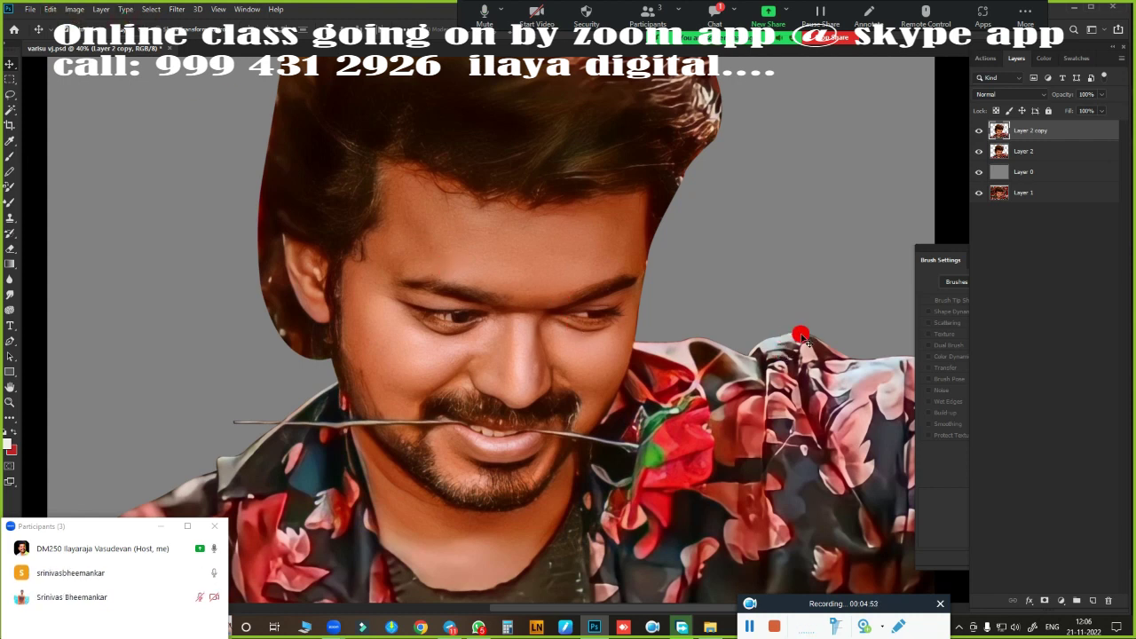
{"action": "key", "text": "alt+i"}
{"action": "key", "text": "a"}
{"action": "key", "text": "s"}
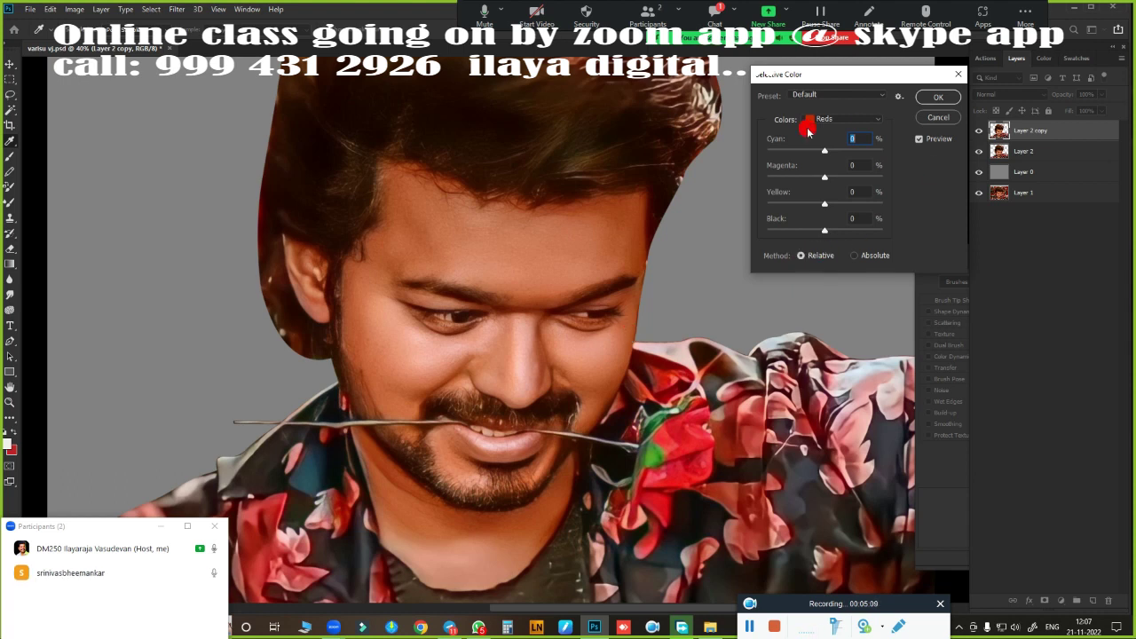
- Try a larger cyan increase on the Reds in Selective Color, then discard it
{"action": "left_click", "coordinate": [937, 119]}
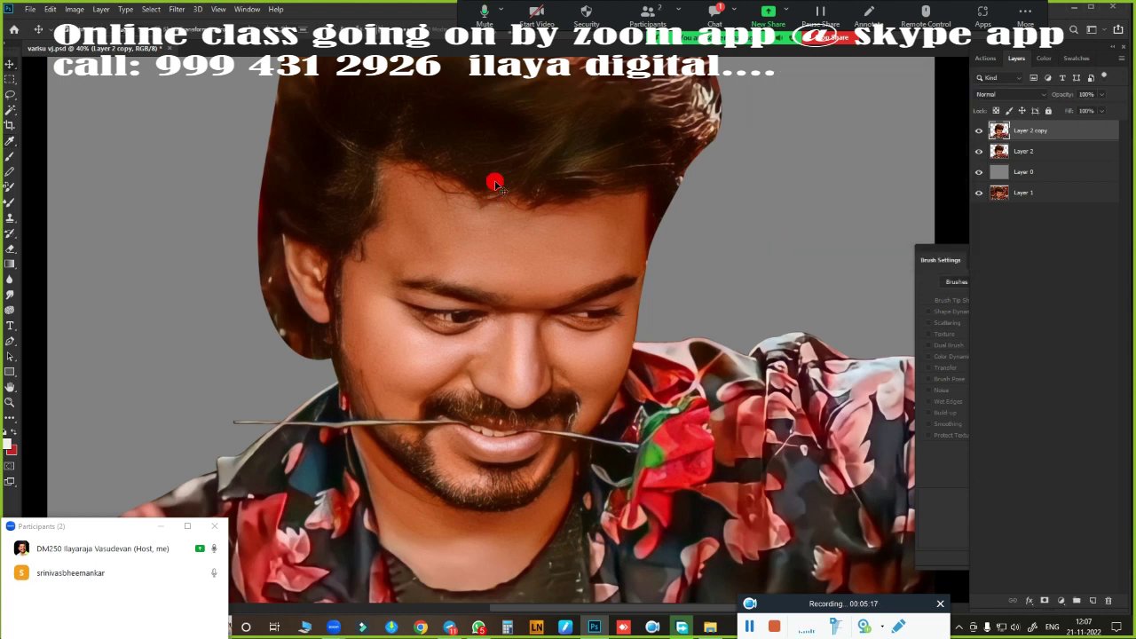
{"action": "key", "text": "alt+i"}
{"action": "key", "text": "a"}
{"action": "key", "text": "s"}
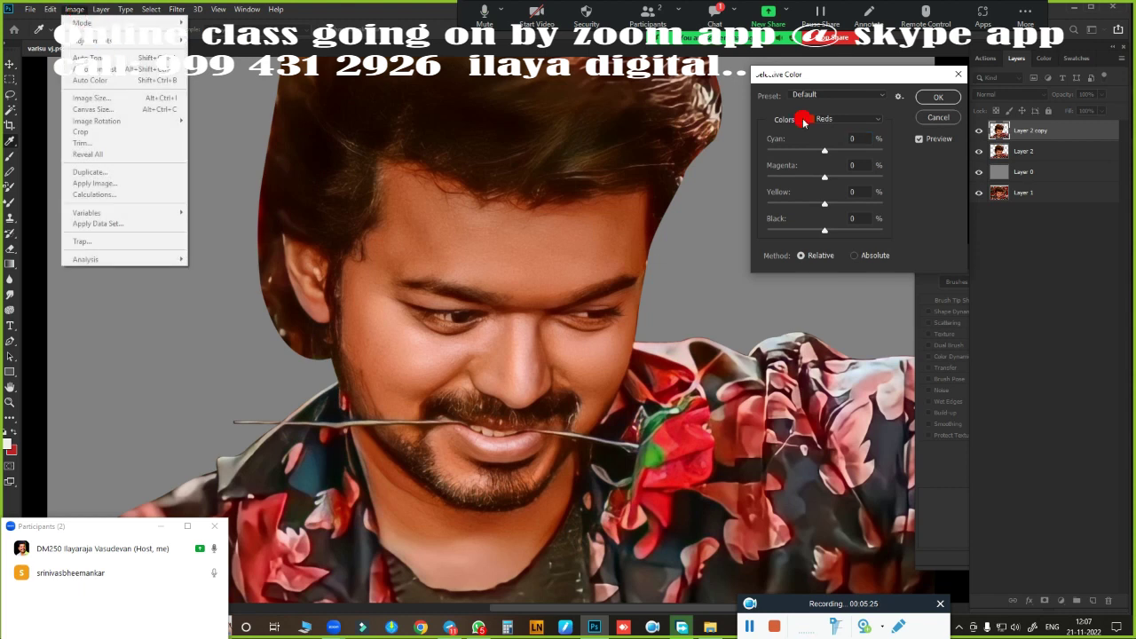
{"action": "left_click_drag", "start_coordinate": [825, 151], "coordinate": [843, 155]}
{"action": "key", "text": "Escape"}
- Apply Selective Color with Cyan at +18 on Reds and fit the image on screen
{"action": "key", "text": "alt+i"}
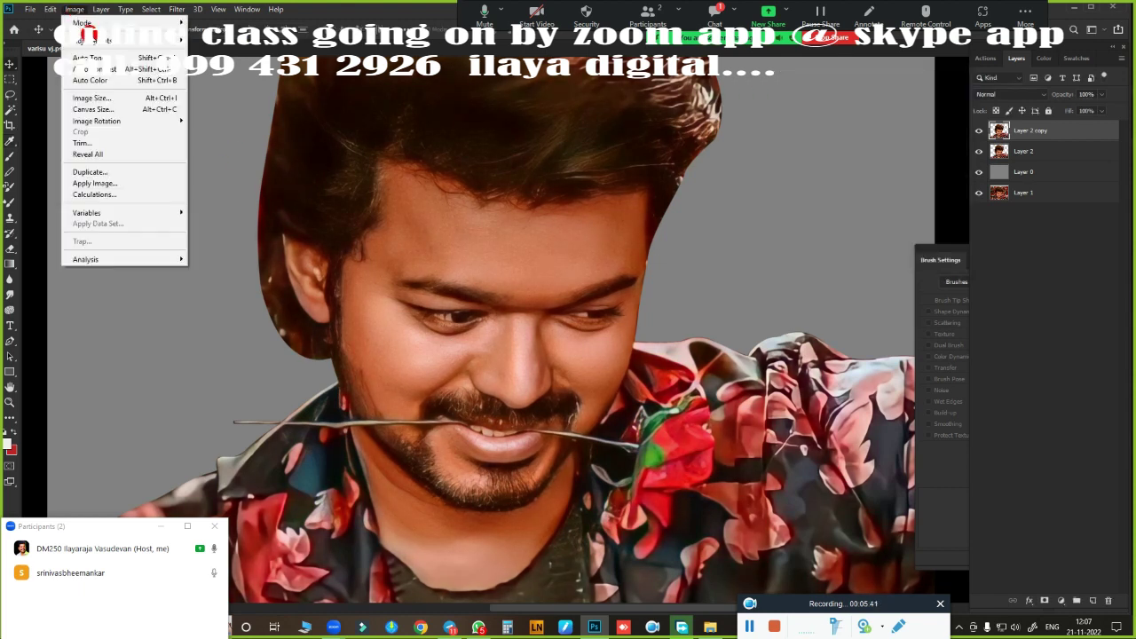
{"action": "key", "text": "a"}
{"action": "key", "text": "s"}
{"action": "scroll", "coordinate": [668, 317], "scroll_direction": "up", "scroll_amount": 2}
{"action": "left_click_drag", "start_coordinate": [824, 151], "coordinate": [831, 154]}
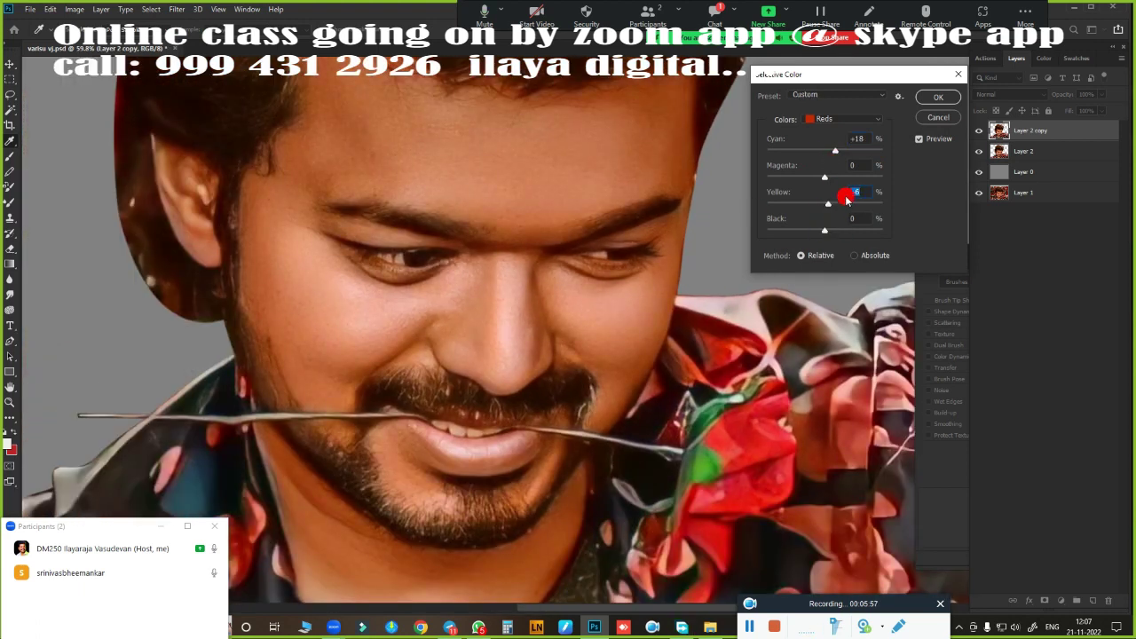
{"action": "left_click", "coordinate": [928, 99]}
{"action": "key", "text": "ctrl+0"}
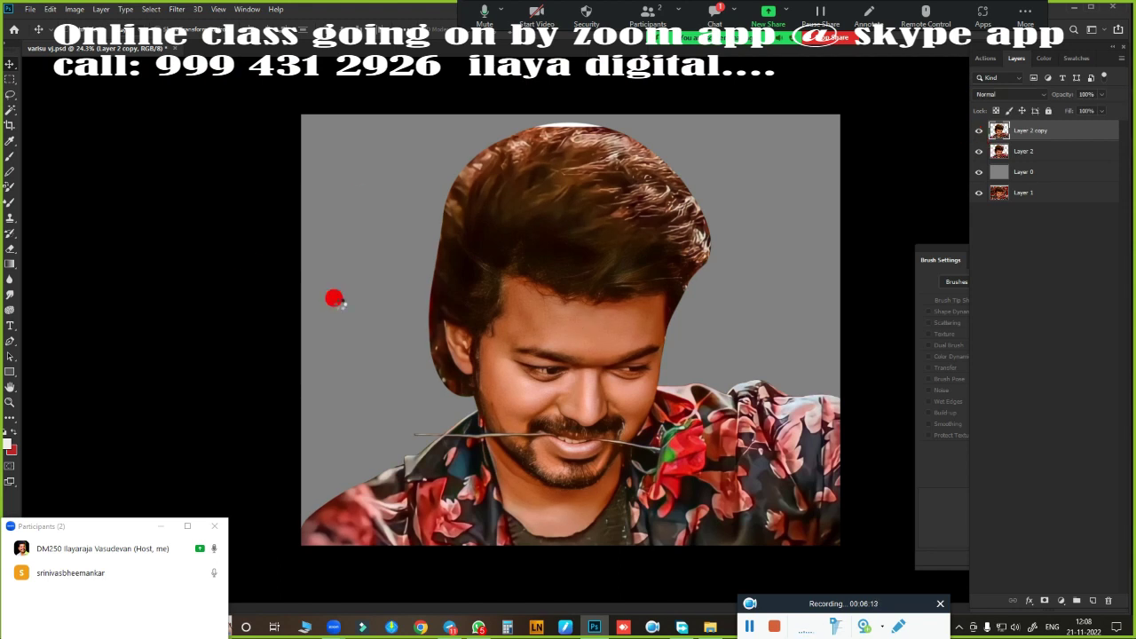
- Set Camera Raw to Exposure -0.25, Contrast +27, Clarity +14, Dehaze +21, with neutral temperature
{"action": "key", "text": "ctrl+shift+a"}
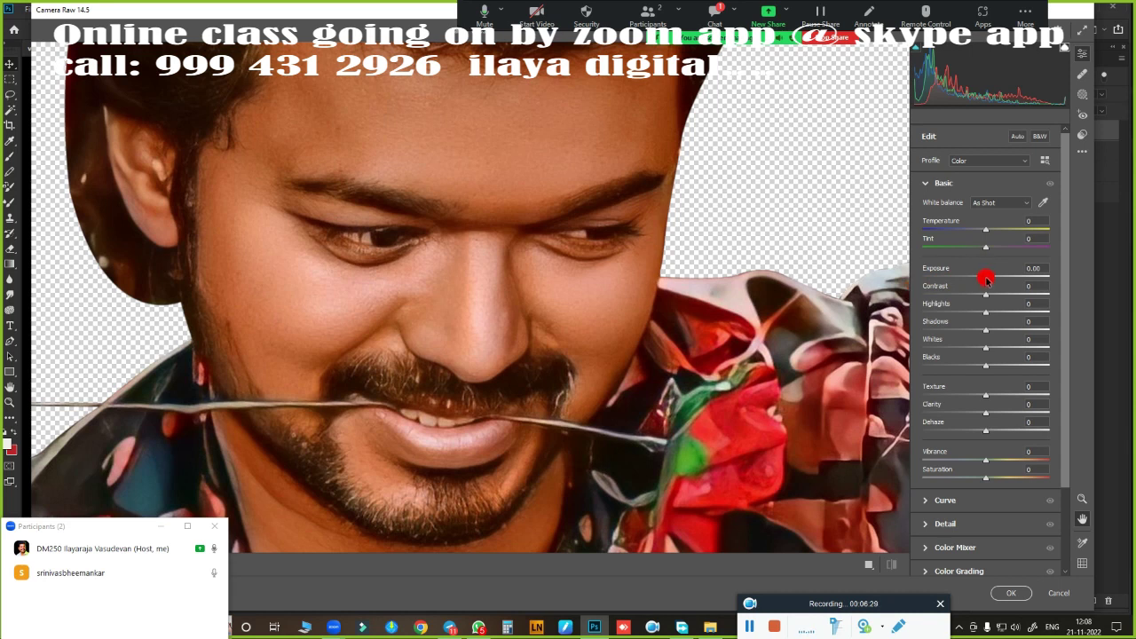
{"action": "mouse_move", "coordinate": [985, 294]}
{"action": "left_mouse_down"}
{"action": "mouse_move", "coordinate": [1005, 294]}
{"action": "mouse_move", "coordinate": [984, 277]}
{"action": "left_mouse_up"}
{"action": "left_click", "coordinate": [997, 294]}
{"action": "double_click", "coordinate": [987, 293]}
{"action": "mouse_move", "coordinate": [971, 271]}
{"action": "left_mouse_down"}
{"action": "mouse_move", "coordinate": [1003, 294]}
{"action": "mouse_move", "coordinate": [980, 312]}
{"action": "mouse_move", "coordinate": [984, 365]}
{"action": "left_mouse_up"}
{"action": "mouse_move", "coordinate": [985, 394]}
{"action": "left_mouse_down"}
{"action": "mouse_move", "coordinate": [1002, 414]}
{"action": "mouse_move", "coordinate": [999, 431]}
{"action": "left_mouse_up"}
{"action": "left_click_drag", "start_coordinate": [986, 229], "coordinate": [986, 229]}
{"action": "left_click_drag", "start_coordinate": [985, 246], "coordinate": [1024, 253]}
{"action": "double_click", "coordinate": [1023, 248]}
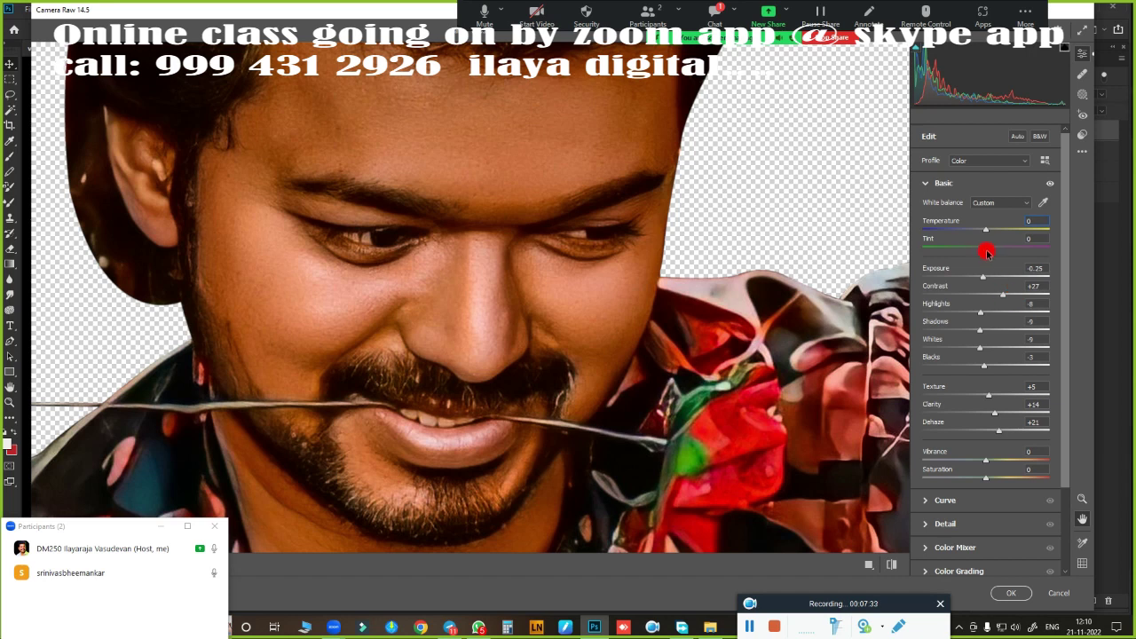
{"action": "left_click", "coordinate": [987, 252]}
- Commit the Camera Raw filter, check Layer 2 copy's effect, and add an empty Layer 3
{"action": "left_click", "coordinate": [1011, 592]}
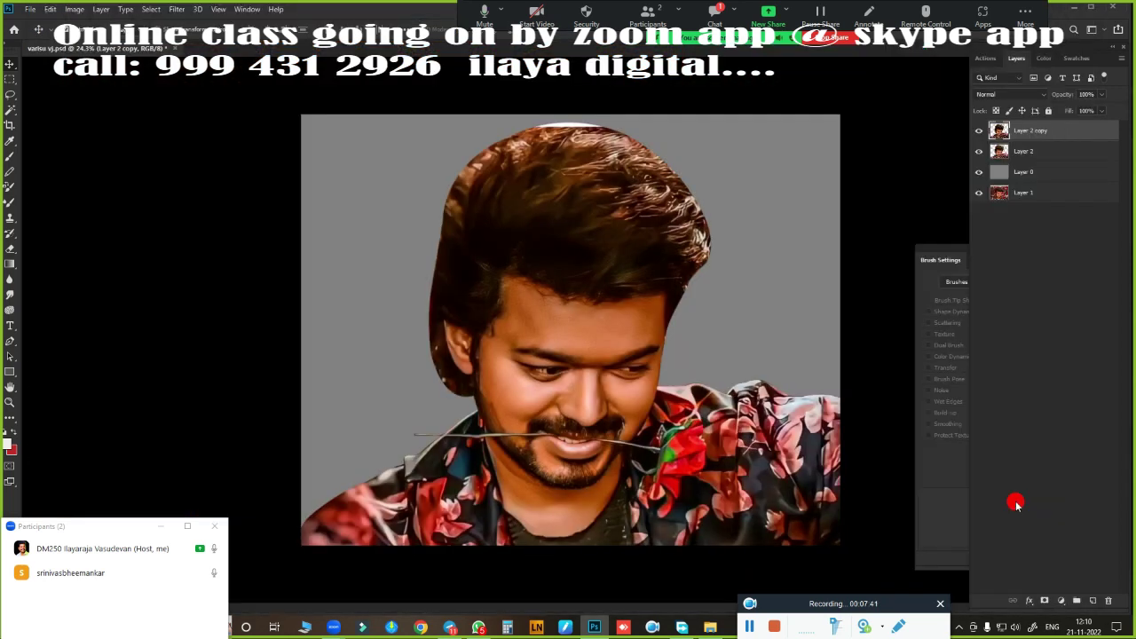
{"action": "left_click", "coordinate": [978, 130]}
{"action": "left_click", "coordinate": [979, 131]}
{"action": "left_click", "coordinate": [1093, 600]}
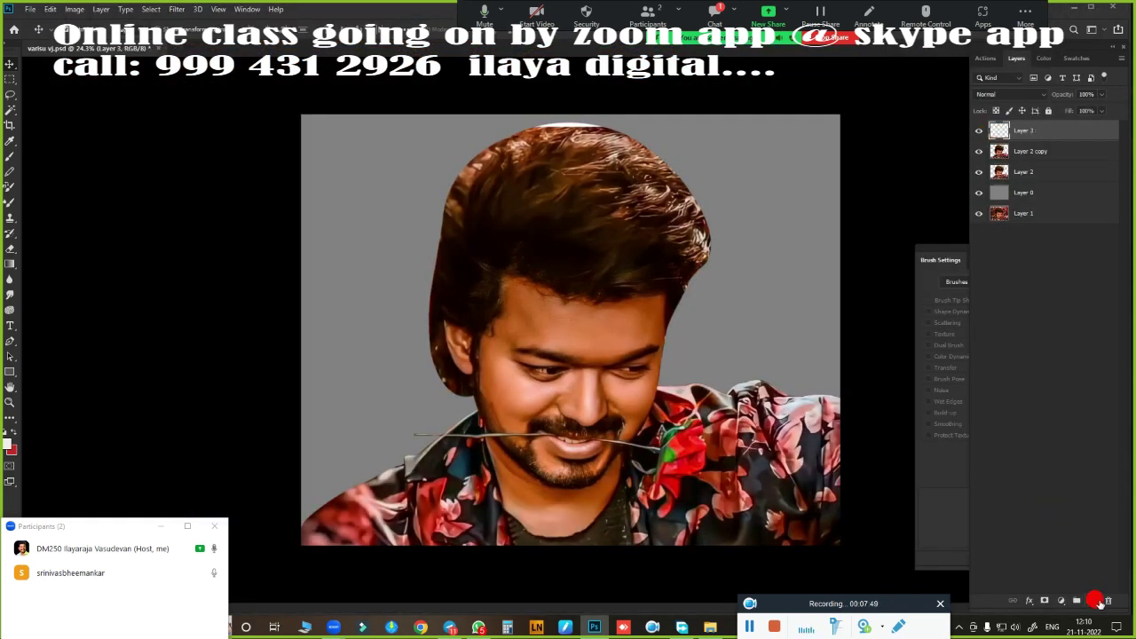
- Choose a soft smudge brush, zoom in closely on the nose, and shrink the brush
{"action": "right_click", "coordinate": [378, 217]}
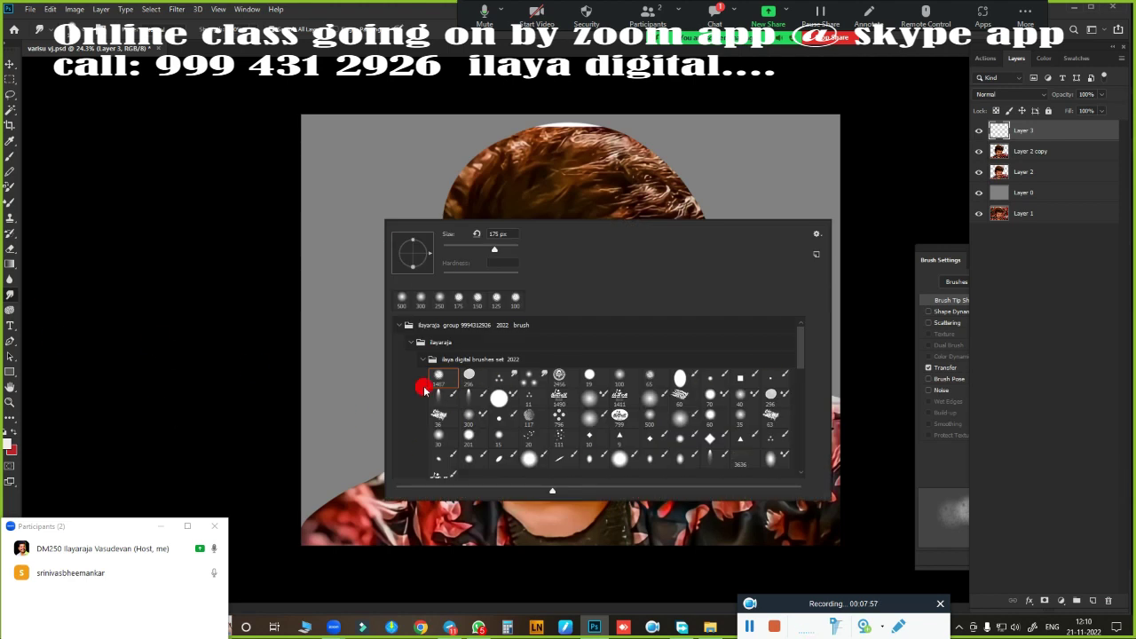
{"action": "key", "text": "Escape"}
{"action": "scroll", "coordinate": [616, 304], "scroll_direction": "up", "scroll_amount": 2}
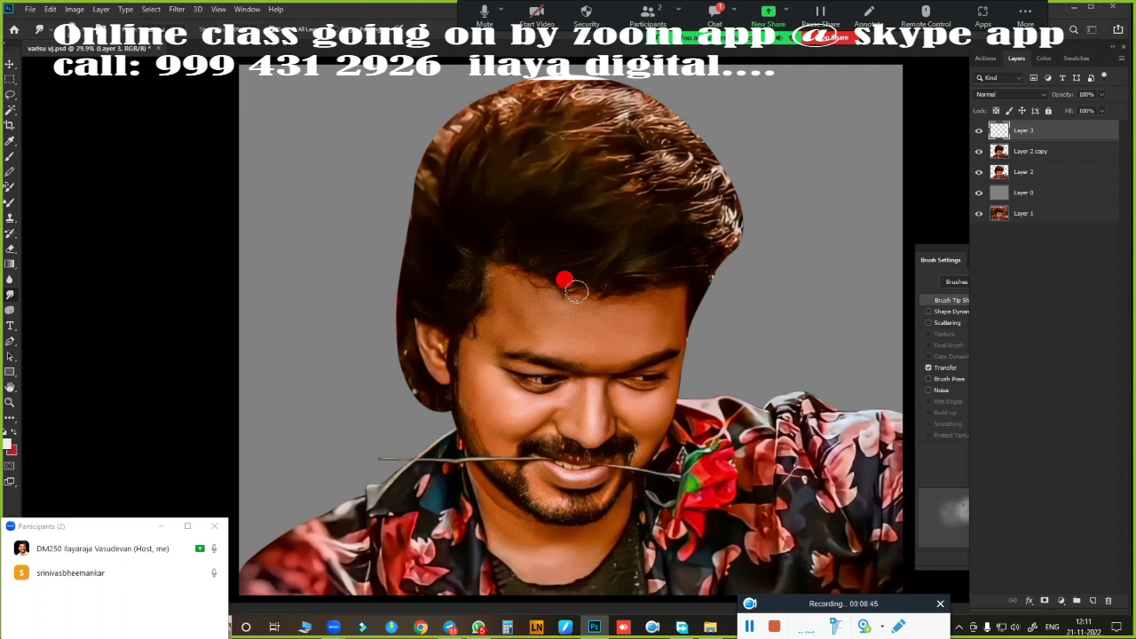
{"action": "scroll", "coordinate": [575, 291], "scroll_direction": "up", "scroll_amount": 6}
{"action": "key", "text": "alt+bracketleft"}
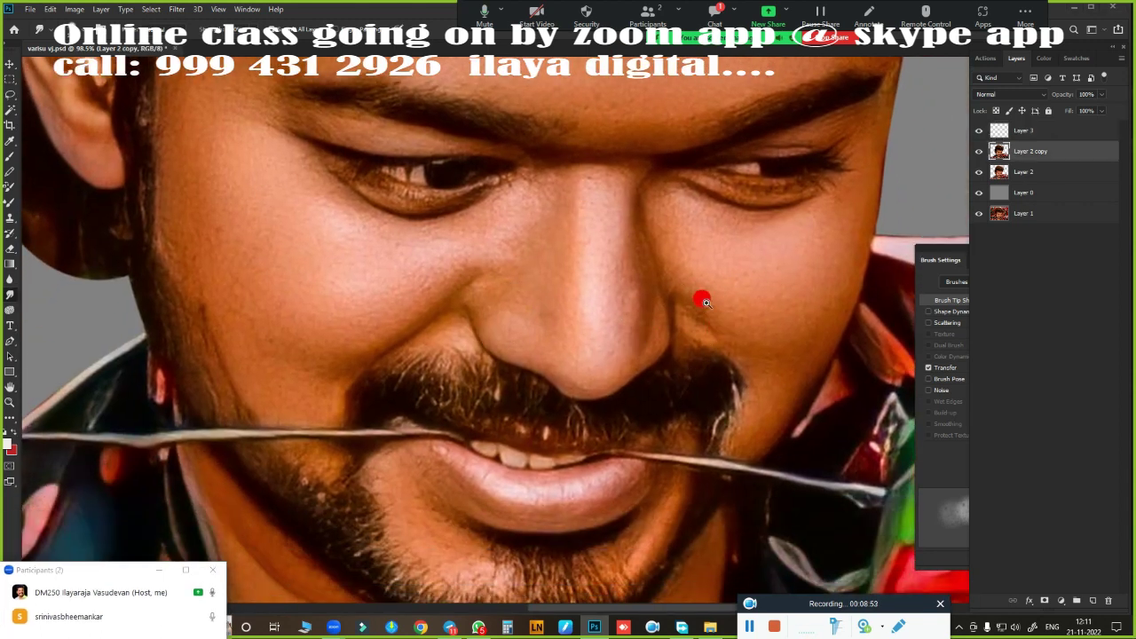
{"action": "scroll", "coordinate": [701, 301], "scroll_direction": "up", "scroll_amount": 4}
{"action": "key", "text": "alt+bracketright"}
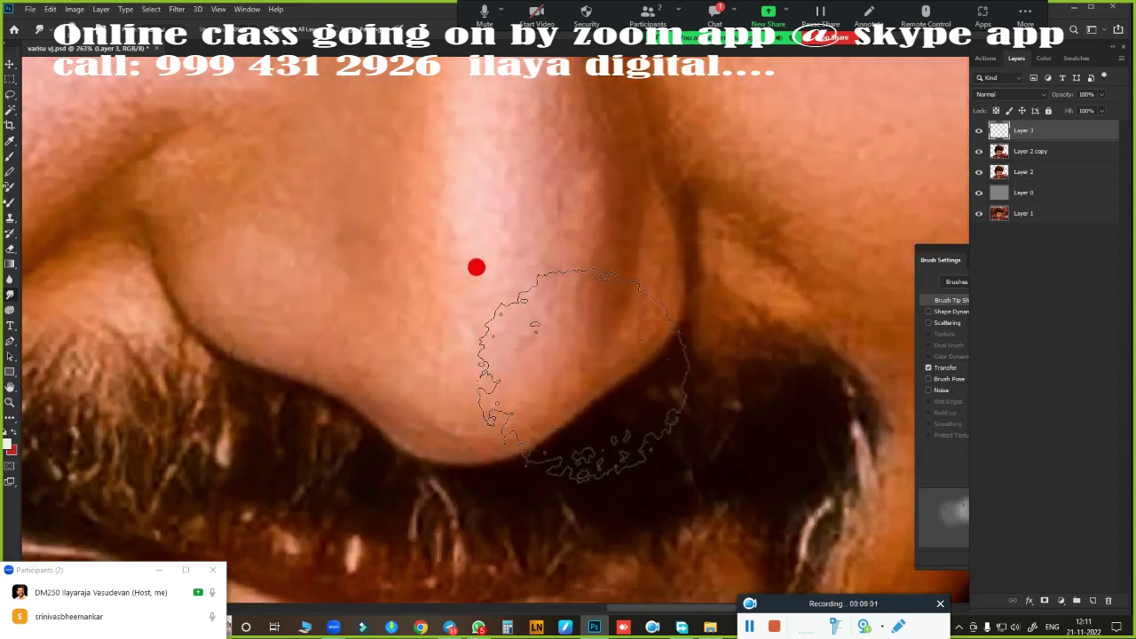
{"action": "key", "text": "bracketleft"}
{"action": "key", "text": "bracketleft"}
{"action": "key", "text": "bracketleft"}
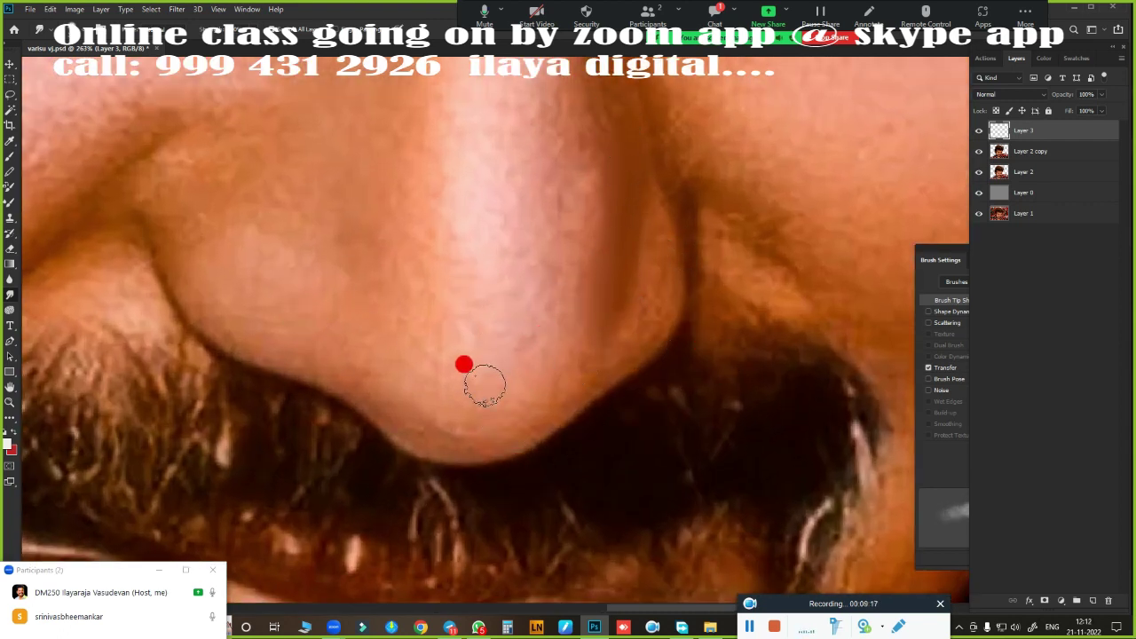
{"action": "scroll", "coordinate": [588, 287], "scroll_direction": "down", "scroll_amount": 3}
{"action": "scroll", "coordinate": [559, 381], "scroll_direction": "up", "scroll_amount": 3}
{"action": "scroll", "coordinate": [553, 381], "scroll_direction": "down", "scroll_amount": 3}
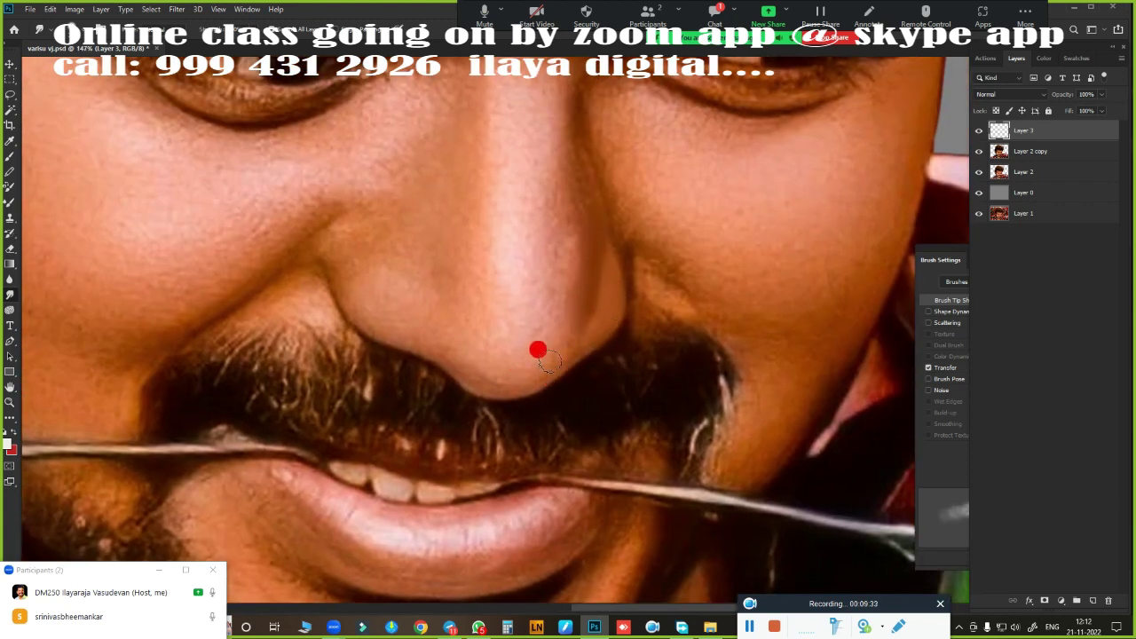
{"action": "scroll", "coordinate": [537, 350], "scroll_direction": "up", "scroll_amount": 3}
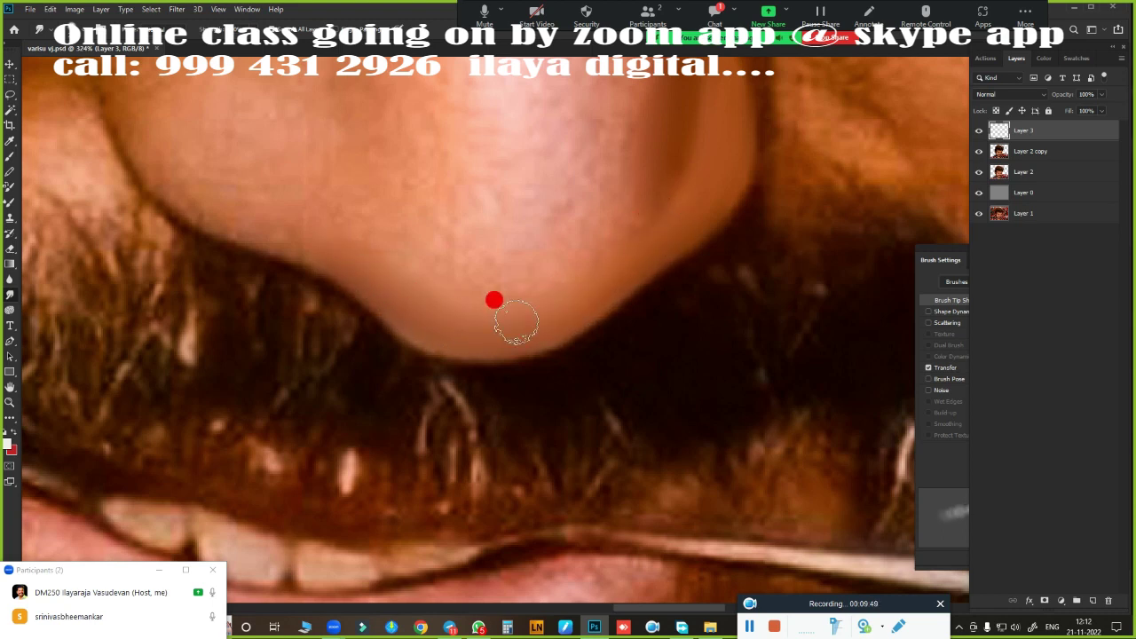
{"action": "scroll", "coordinate": [540, 337], "scroll_direction": "up", "scroll_amount": 1}
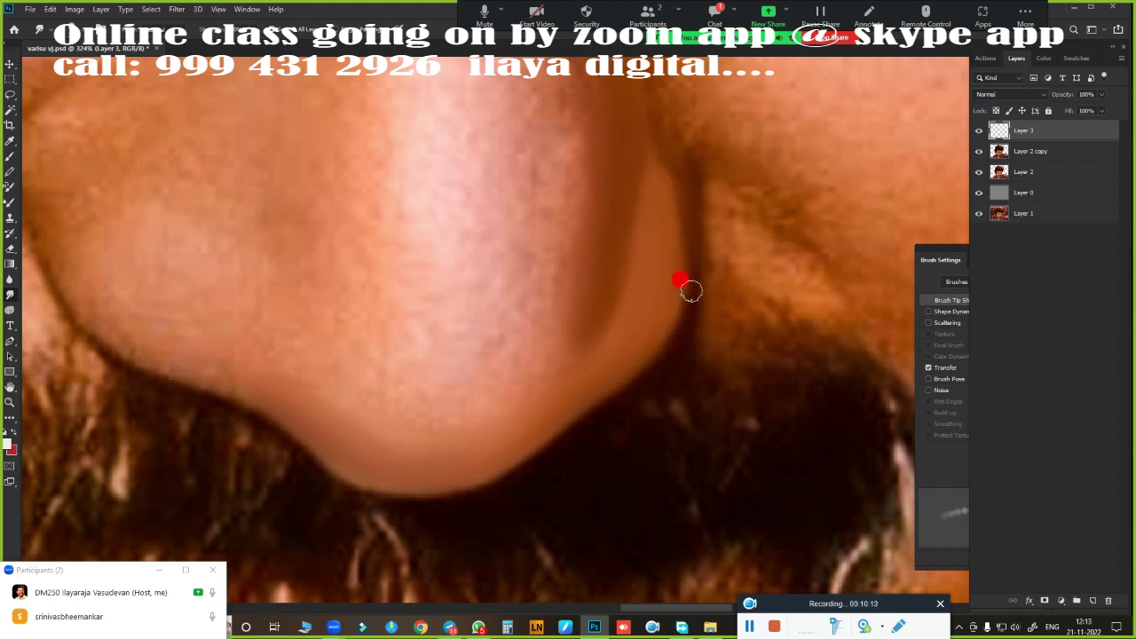
- Smudge along the nose edge and the skin on its side into smooth paint
{"action": "left_click_drag", "start_coordinate": [578, 331], "coordinate": [660, 189]}
{"action": "scroll", "coordinate": [700, 312], "scroll_direction": "down", "scroll_amount": 3}
{"action": "scroll", "coordinate": [432, 307], "scroll_direction": "down", "scroll_amount": 2}
{"action": "scroll", "coordinate": [469, 337], "scroll_direction": "up", "scroll_amount": 3}
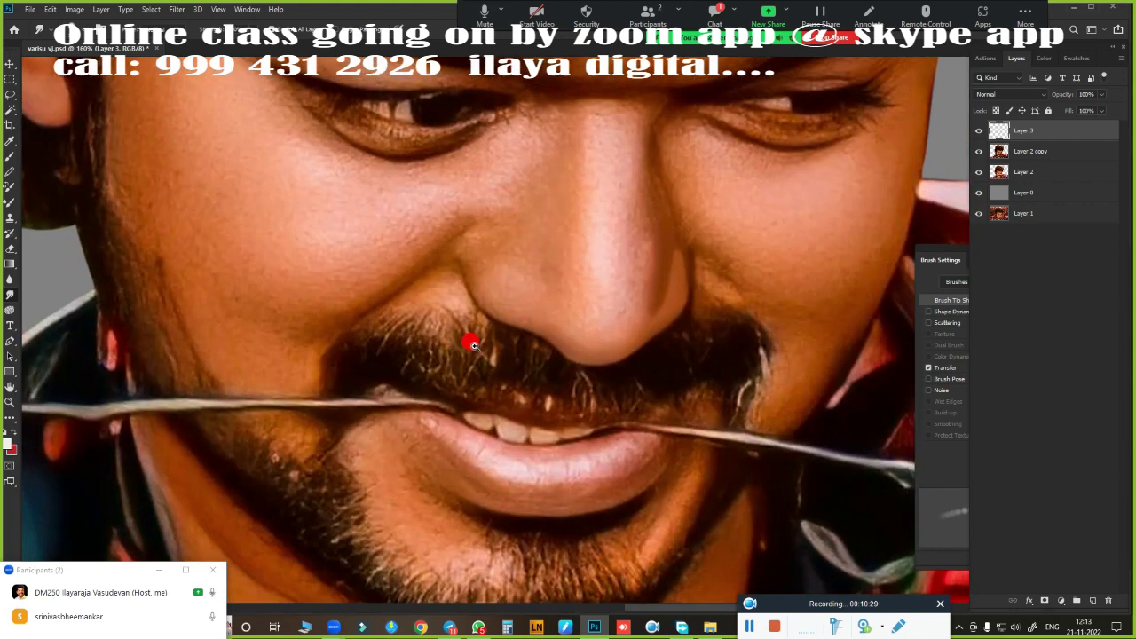
{"action": "scroll", "coordinate": [516, 364], "scroll_direction": "up", "scroll_amount": 2}
{"action": "scroll", "coordinate": [516, 364], "scroll_direction": "up", "scroll_amount": 2}
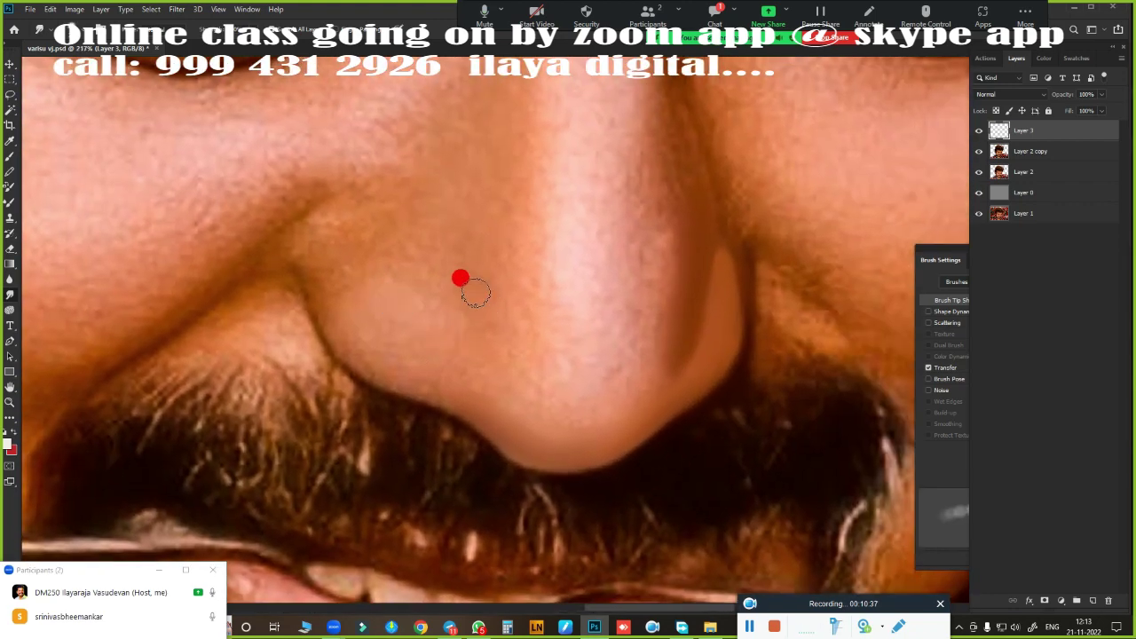
{"action": "left_click_drag", "start_coordinate": [474, 292], "coordinate": [461, 326]}
{"action": "scroll", "coordinate": [458, 332], "scroll_direction": "up", "scroll_amount": 2}
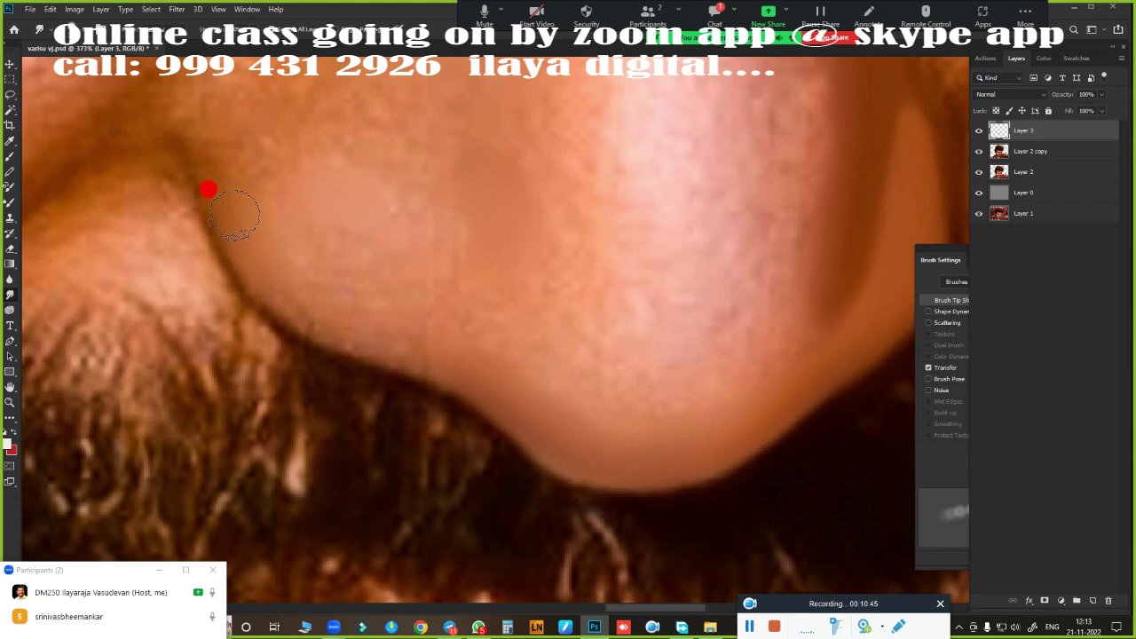
{"action": "mouse_move", "coordinate": [320, 316]}
{"action": "left_mouse_down"}
{"action": "mouse_move", "coordinate": [488, 390]}
{"action": "mouse_move", "coordinate": [438, 361]}
{"action": "left_mouse_up"}
{"action": "mouse_move", "coordinate": [236, 214]}
{"action": "left_mouse_down"}
{"action": "mouse_move", "coordinate": [368, 228]}
{"action": "mouse_move", "coordinate": [717, 435]}
{"action": "left_mouse_up"}
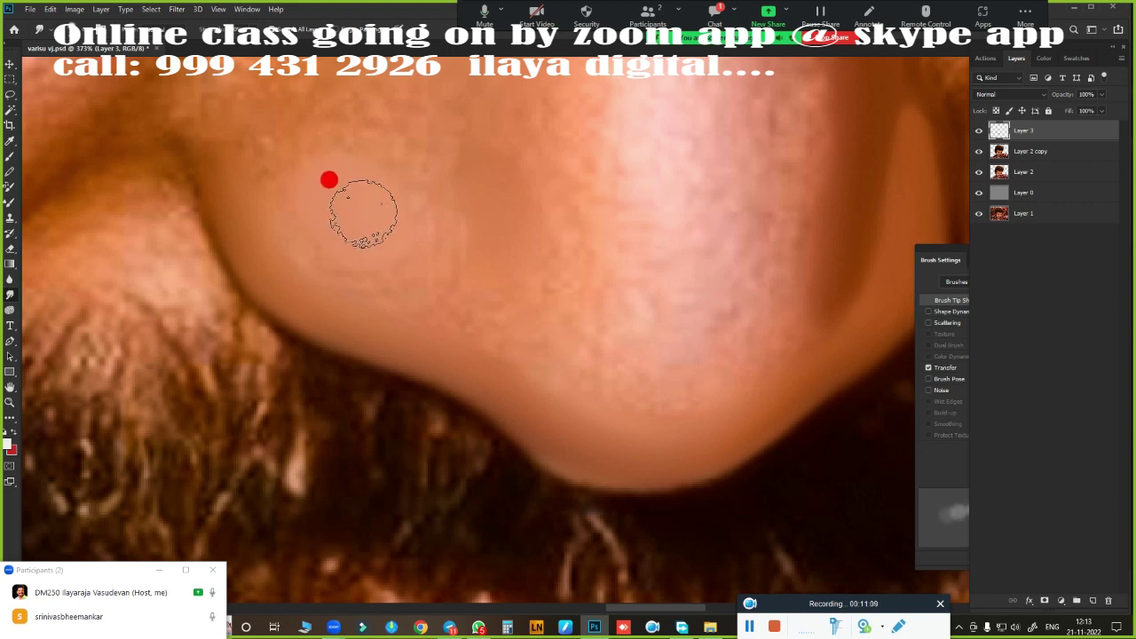
- Zoom out and blend the lighter nose-side patch and the bridge into a painted band
{"action": "mouse_move", "coordinate": [683, 401]}
{"action": "left_mouse_down"}
{"action": "mouse_move", "coordinate": [205, 147]}
{"action": "mouse_move", "coordinate": [466, 373]}
{"action": "mouse_move", "coordinate": [462, 344]}
{"action": "left_mouse_up"}
{"action": "key", "text": "ctrl+minus"}
{"action": "key", "text": "ctrl+minus"}
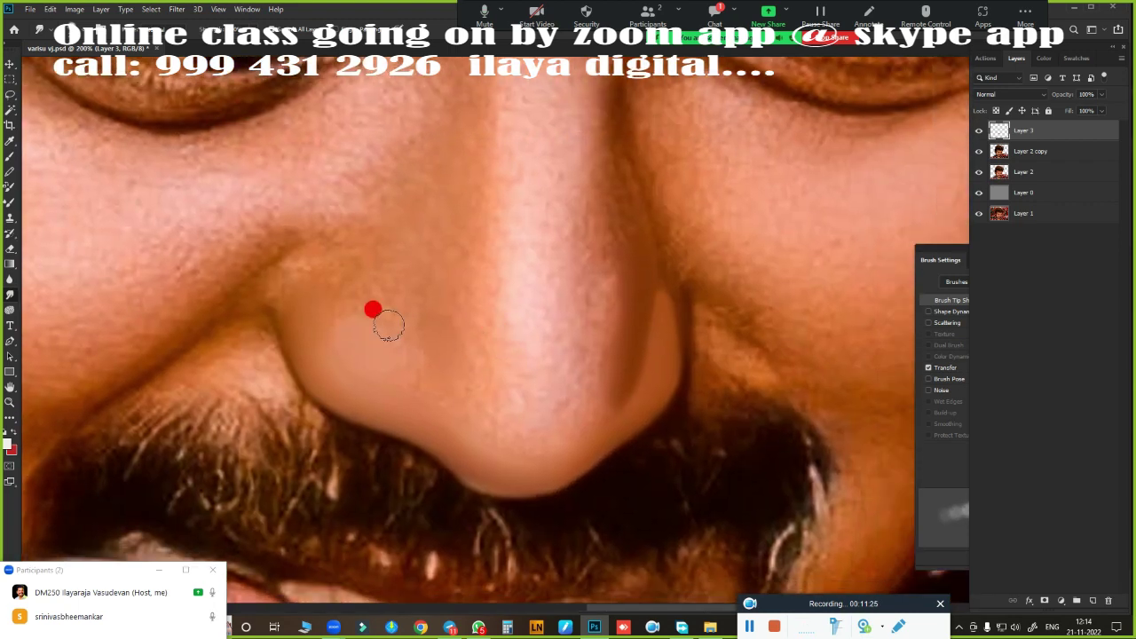
{"action": "mouse_move", "coordinate": [367, 262]}
{"action": "left_mouse_down"}
{"action": "mouse_move", "coordinate": [319, 355]}
{"action": "mouse_move", "coordinate": [401, 310]}
{"action": "mouse_move", "coordinate": [373, 293]}
{"action": "mouse_move", "coordinate": [352, 329]}
{"action": "mouse_move", "coordinate": [337, 320]}
{"action": "mouse_move", "coordinate": [373, 281]}
{"action": "left_mouse_up"}
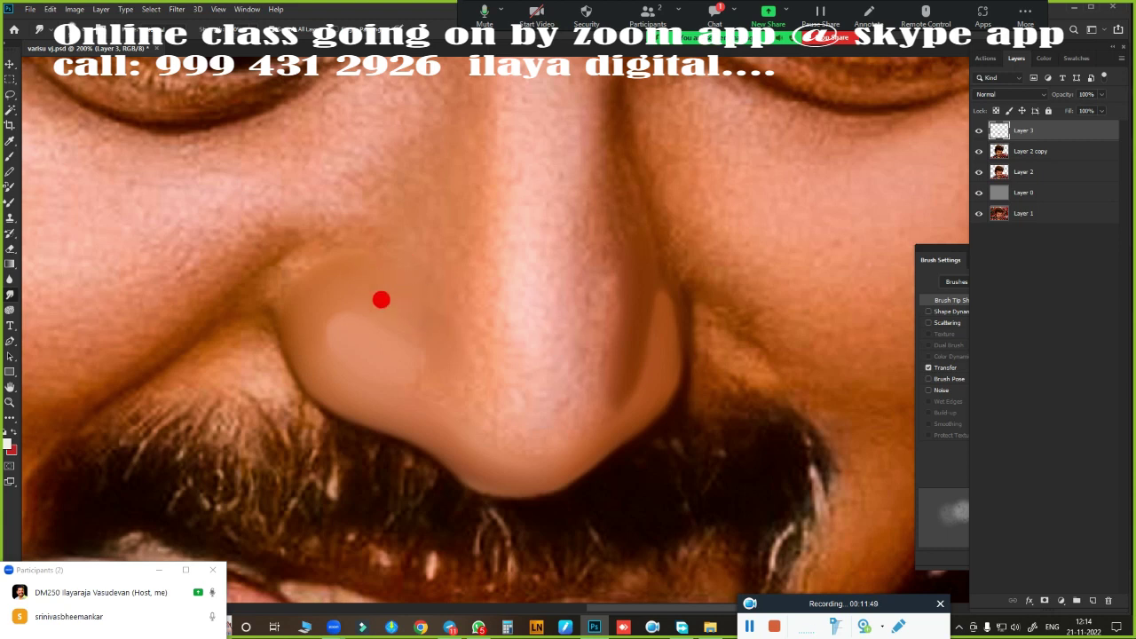
{"action": "mouse_move", "coordinate": [436, 422]}
{"action": "left_mouse_down"}
{"action": "mouse_move", "coordinate": [471, 251]}
{"action": "mouse_move", "coordinate": [474, 165]}
{"action": "mouse_move", "coordinate": [436, 377]}
{"action": "left_mouse_up"}
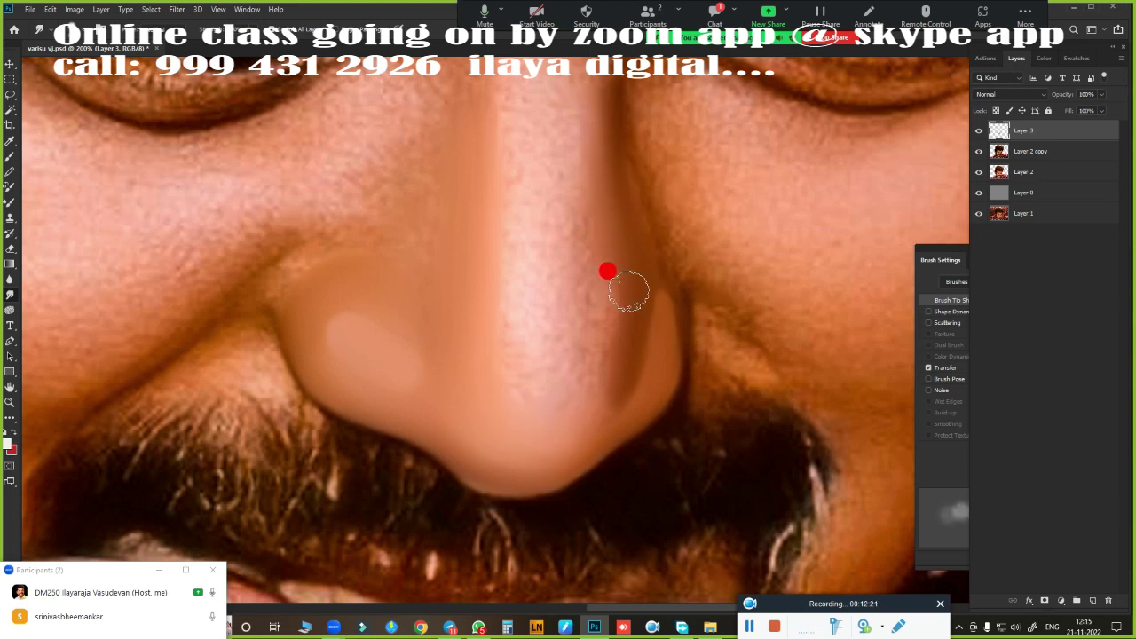
{"action": "scroll", "coordinate": [581, 332], "scroll_direction": "down", "scroll_amount": 5}
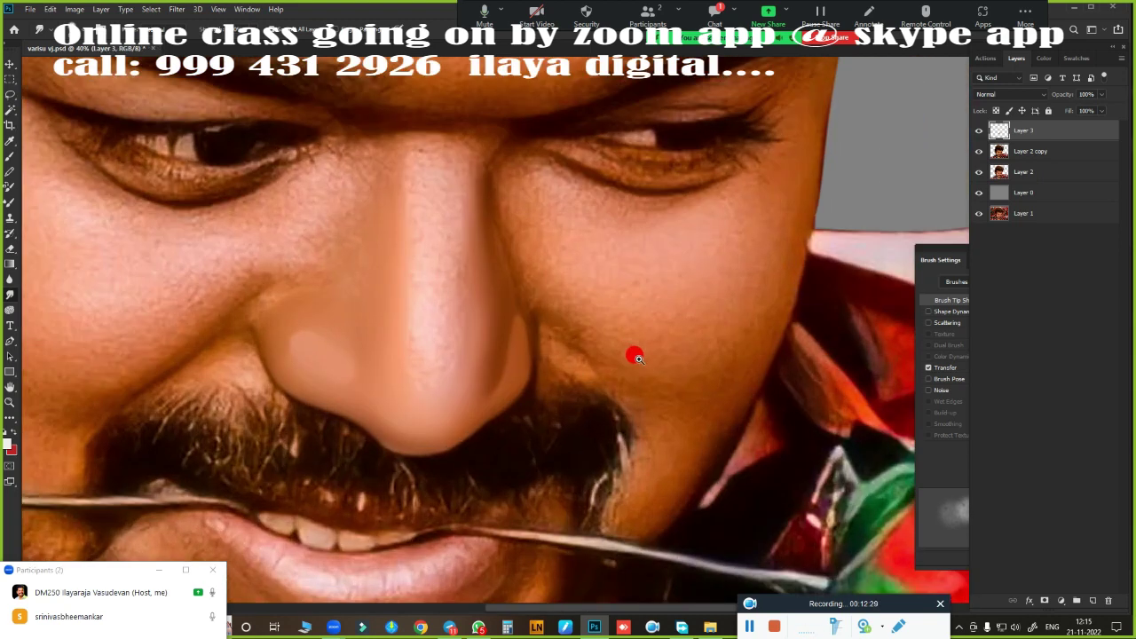
{"action": "scroll", "coordinate": [638, 357], "scroll_direction": "up", "scroll_amount": 3}
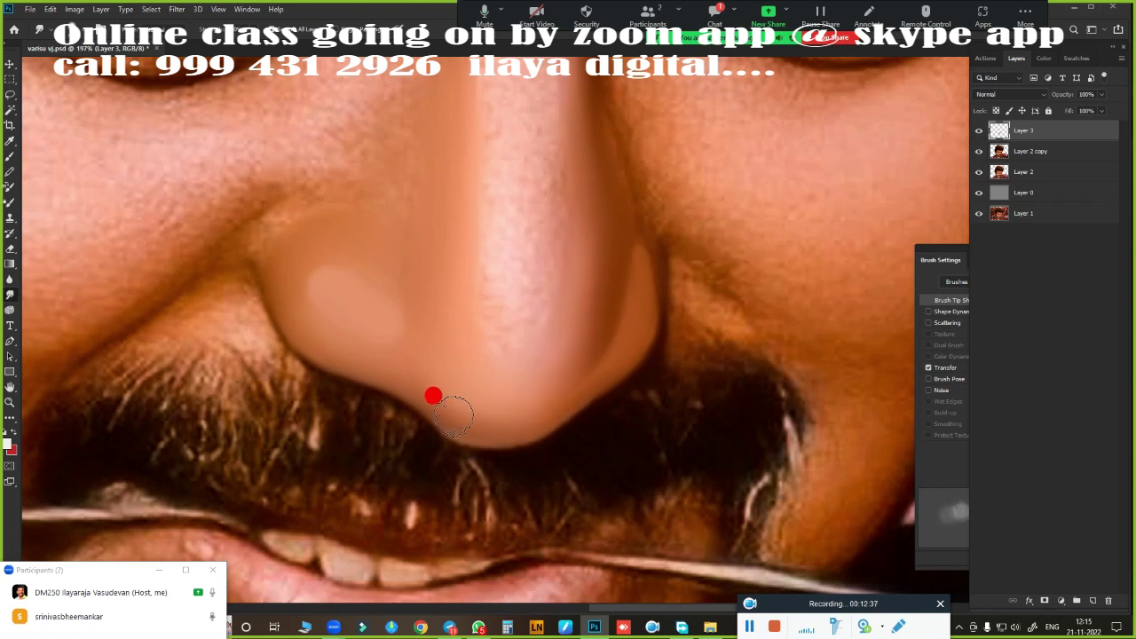
- Resize the smudge brush repeatedly, settling at about 30 px for nostril detail
{"action": "left_click", "coordinate": [714, 238]}
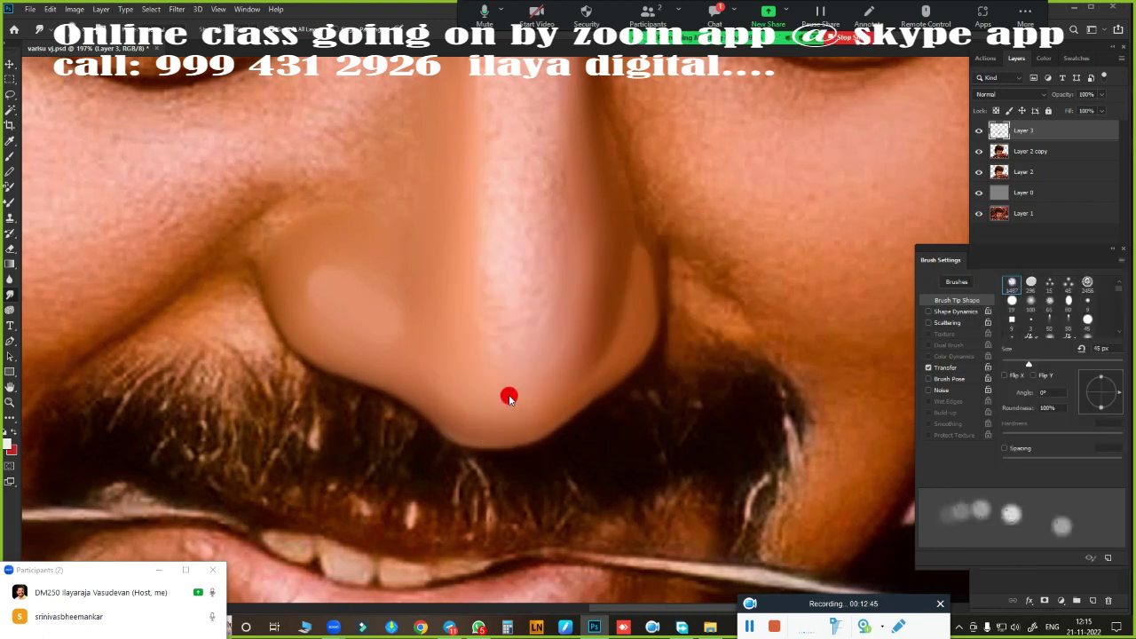
{"action": "key", "text": "bracketright"}
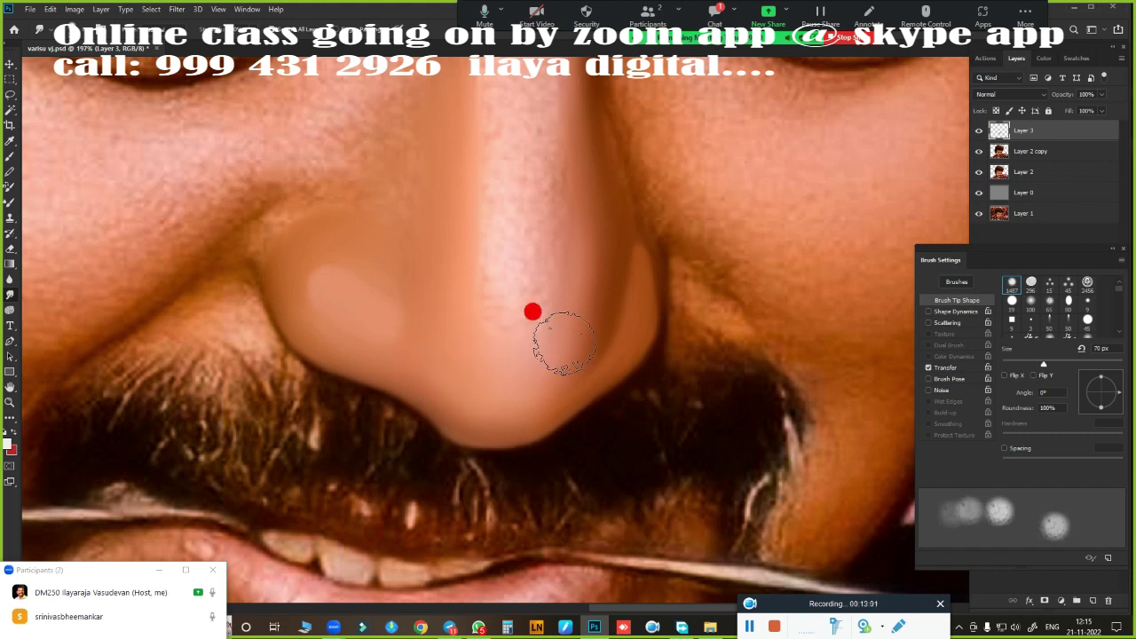
{"action": "key", "text": "bracketleft"}
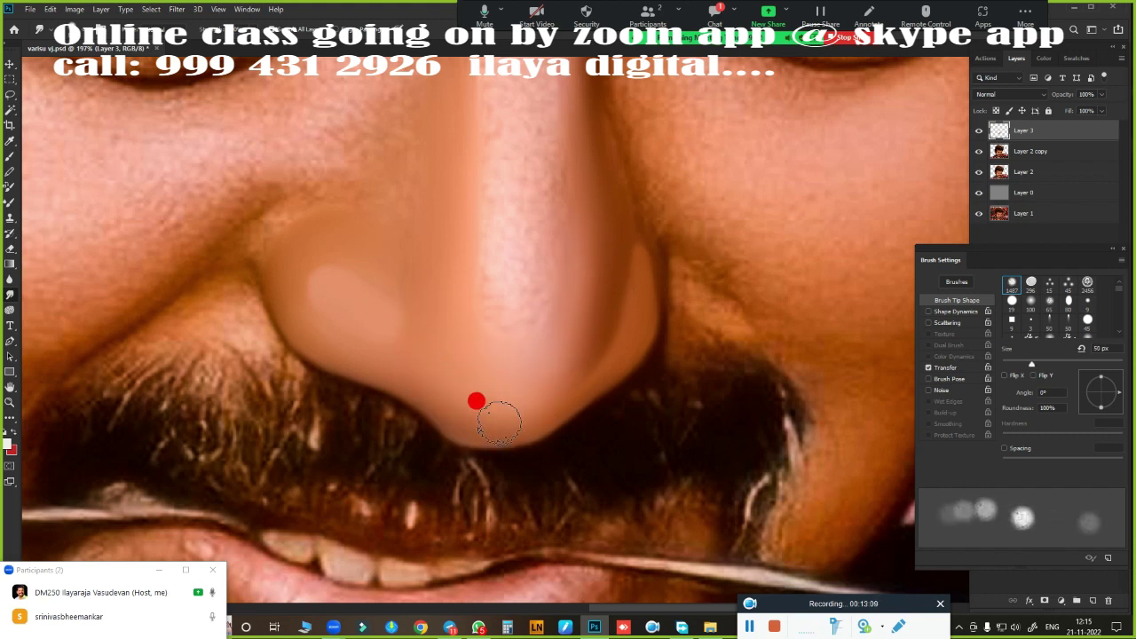
{"action": "key", "text": "bracketleft"}
{"action": "key", "text": "bracketleft"}
{"action": "scroll", "coordinate": [573, 382], "scroll_direction": "down", "scroll_amount": 5, "text": "alt"}
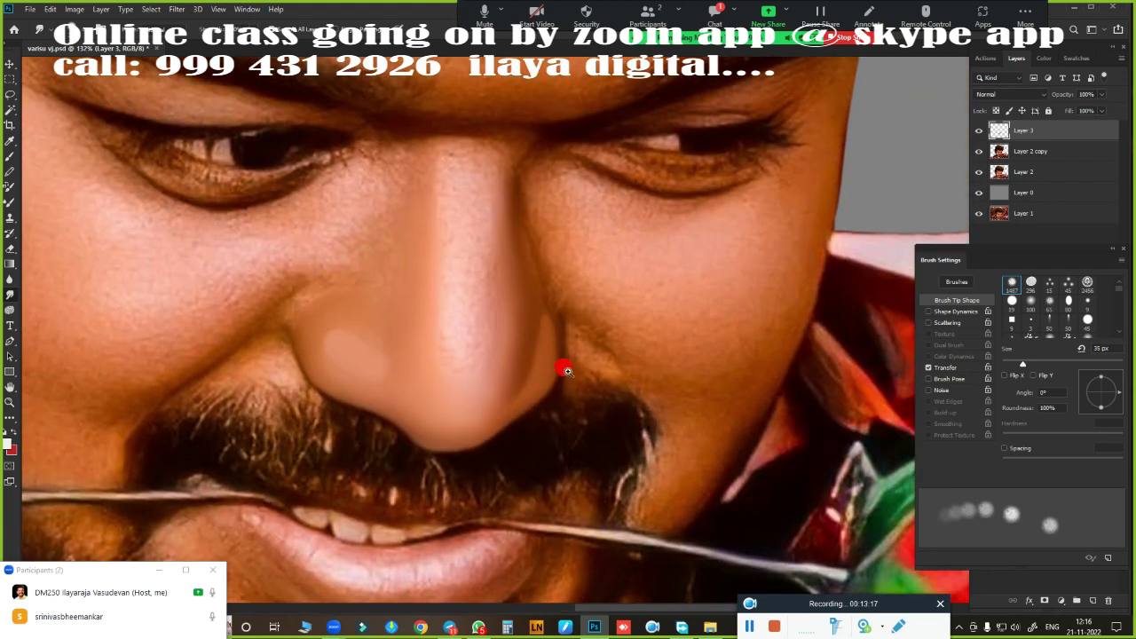
{"action": "scroll", "coordinate": [593, 296], "scroll_direction": "up", "scroll_amount": 4, "text": "alt"}
{"action": "key", "text": "bracketright"}
{"action": "key", "text": "bracketright"}
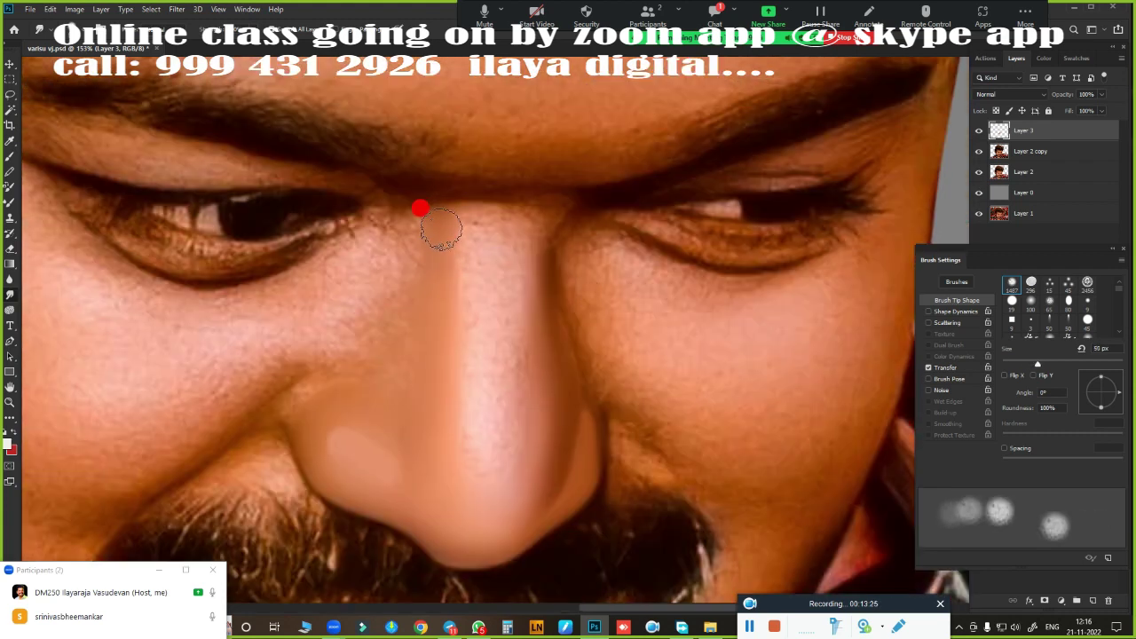
{"action": "key", "text": "bracketleft"}
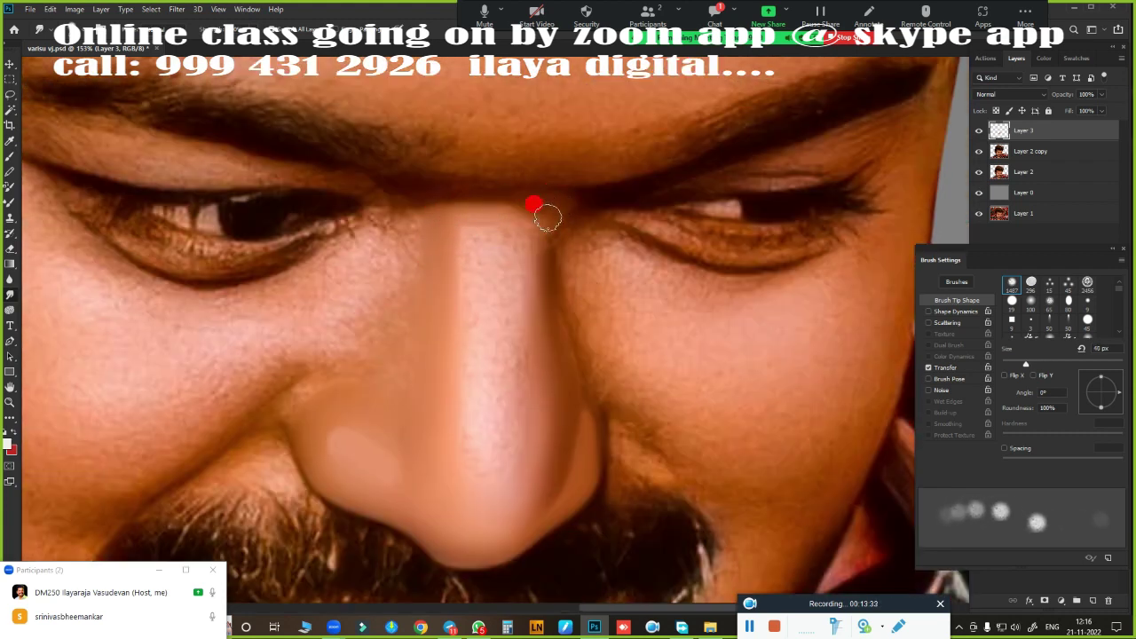
{"action": "key", "text": "bracketright"}
{"action": "key", "text": "bracketright"}
{"action": "key", "text": "bracketright"}
{"action": "key", "text": "bracketright"}
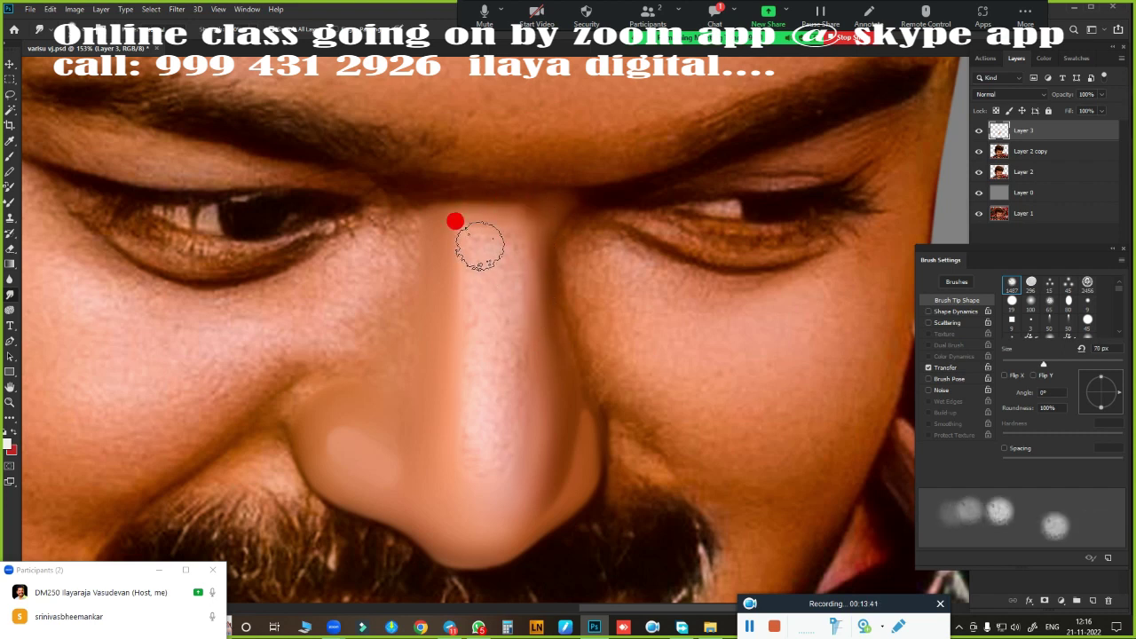
{"action": "key", "text": "bracketleft"}
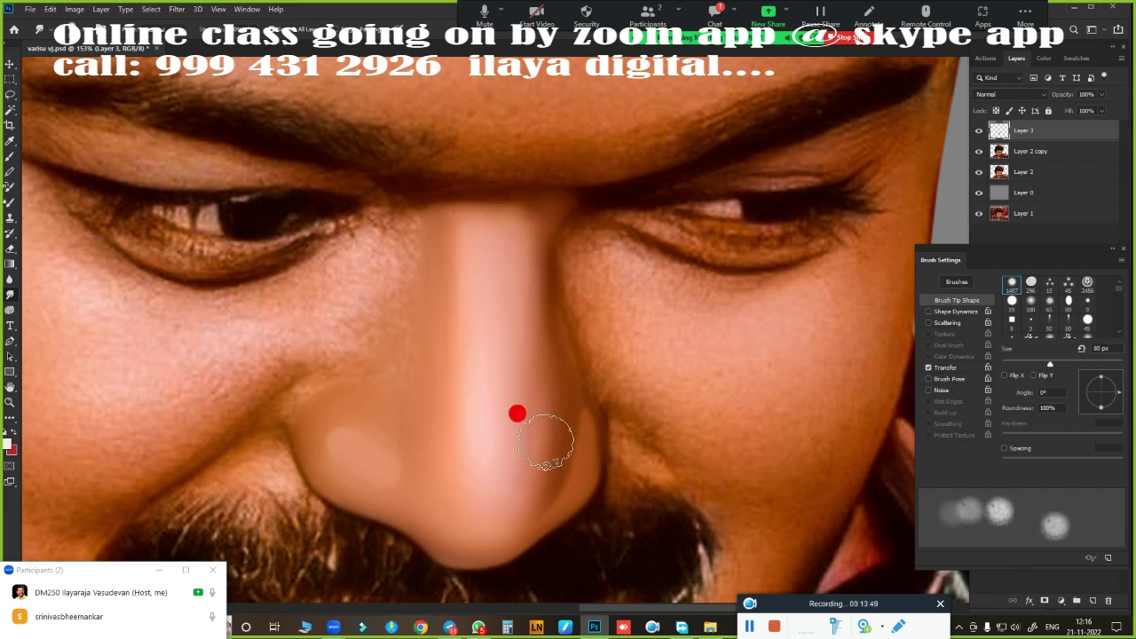
{"action": "scroll", "coordinate": [621, 249], "scroll_direction": "down", "scroll_amount": 5}
{"action": "scroll", "coordinate": [520, 245], "scroll_direction": "up", "scroll_amount": 2}
{"action": "key", "text": "bracketleft"}
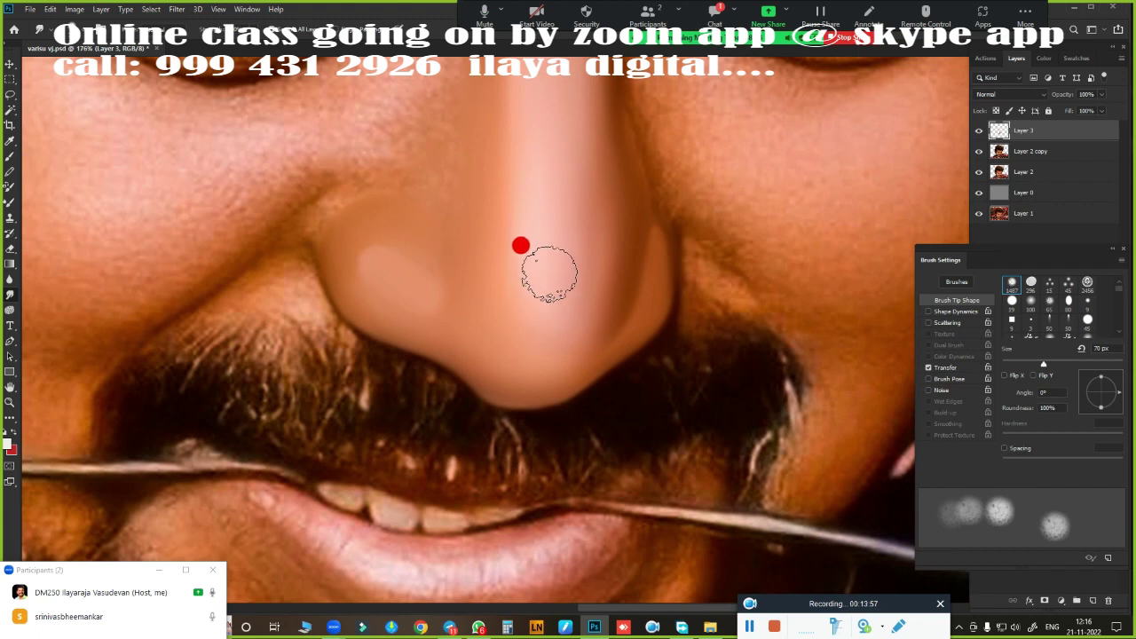
{"action": "key", "text": "bracketleft"}
{"action": "key", "text": "bracketleft"}
{"action": "scroll", "coordinate": [577, 355], "scroll_direction": "down", "scroll_amount": 5}
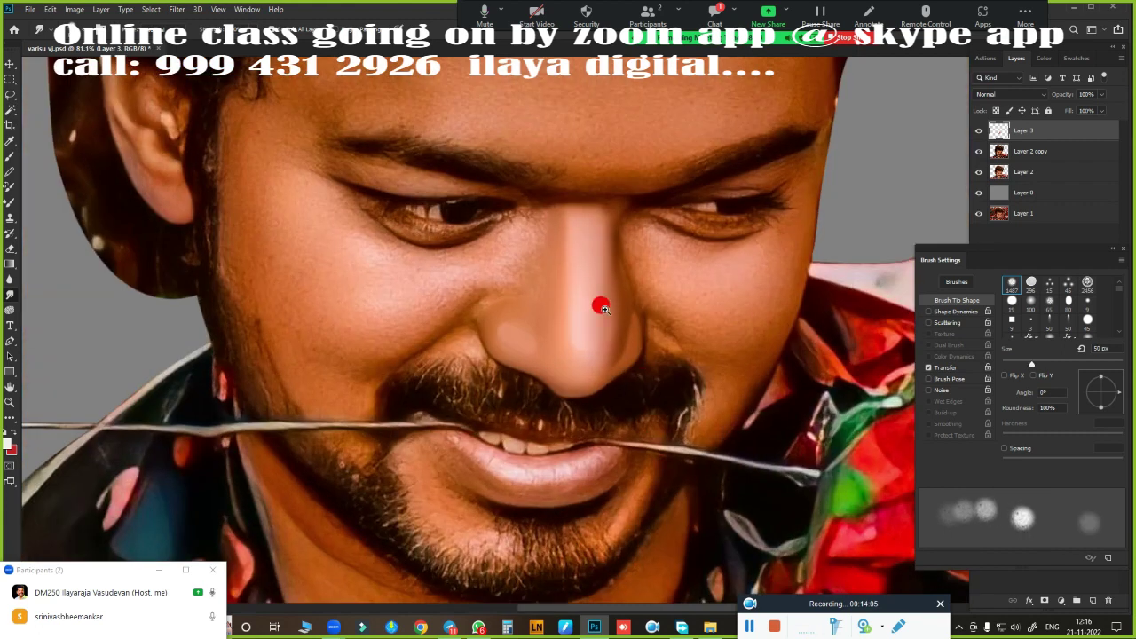
{"action": "scroll", "coordinate": [550, 283], "scroll_direction": "up", "scroll_amount": 6}
{"action": "key", "text": "bracketright"}
{"action": "key", "text": "bracketright"}
{"action": "scroll", "coordinate": [506, 304], "scroll_direction": "down", "scroll_amount": 5}
{"action": "scroll", "coordinate": [704, 177], "scroll_direction": "up", "scroll_amount": 6}
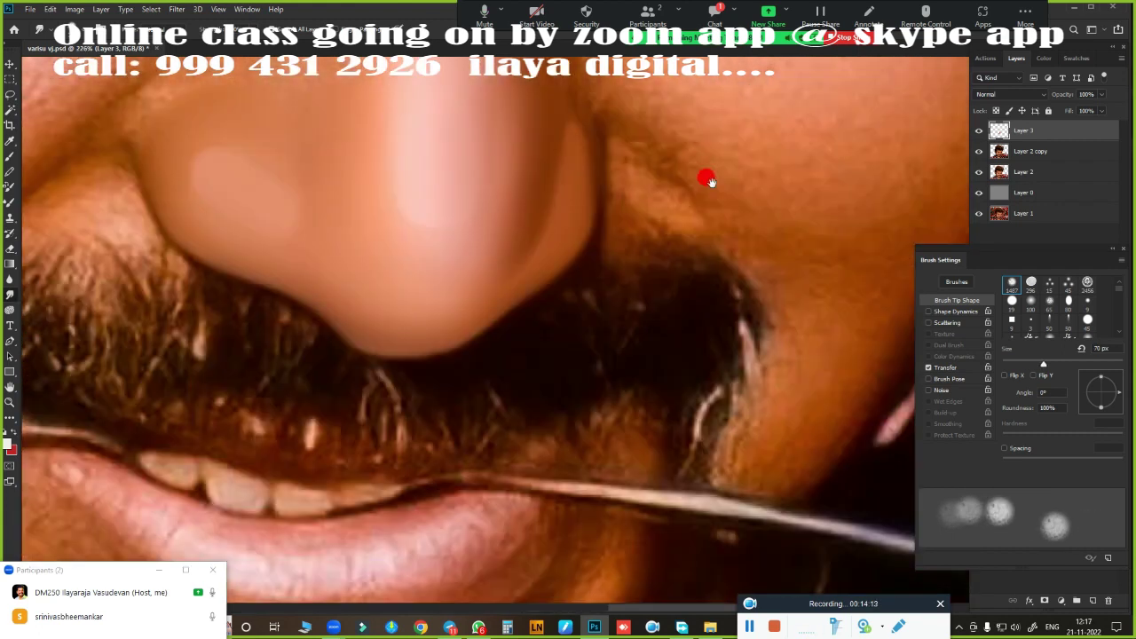
{"action": "scroll", "coordinate": [534, 262], "scroll_direction": "up", "scroll_amount": 2}
{"action": "key", "text": "bracketleft"}
{"action": "key", "text": "bracketleft"}
{"action": "key", "text": "bracketleft"}
{"action": "key", "text": "bracketleft"}
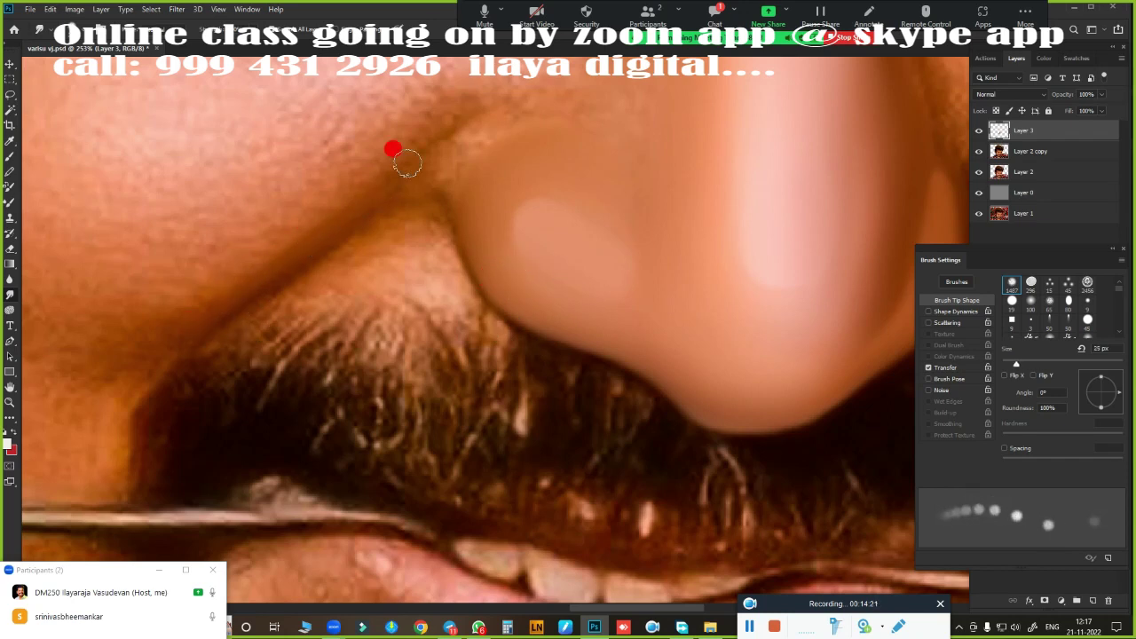
{"action": "key", "text": "bracketleft"}
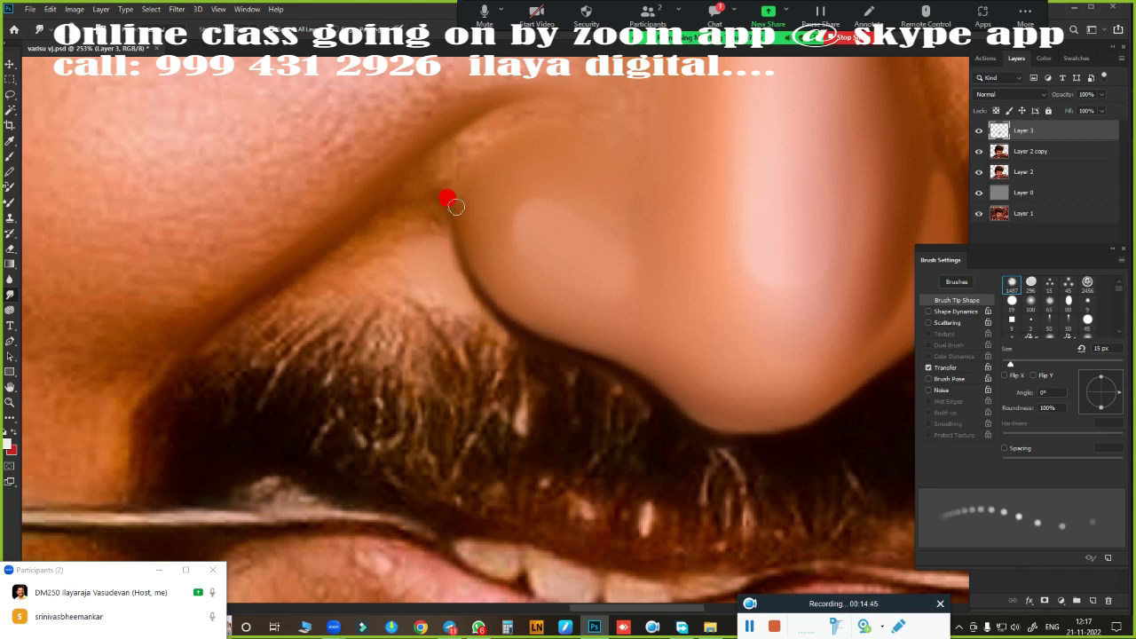
{"action": "key", "text": "bracketright"}
{"action": "key", "text": "bracketright"}
{"action": "key", "text": "bracketright"}
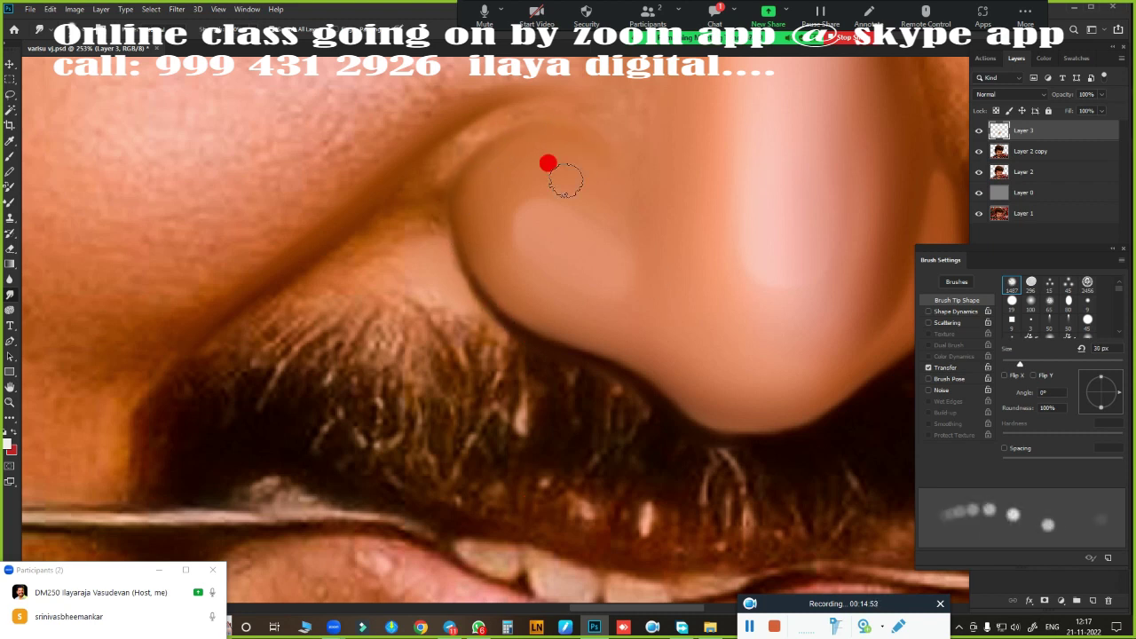
- Smooth the skin atop the nostril and soften its dark contour with a 20 px brush
{"action": "mouse_move", "coordinate": [422, 239]}
{"action": "left_mouse_down"}
{"action": "mouse_move", "coordinate": [246, 315]}
{"action": "mouse_move", "coordinate": [512, 333]}
{"action": "left_mouse_up"}
{"action": "key", "text": "bracketleft"}
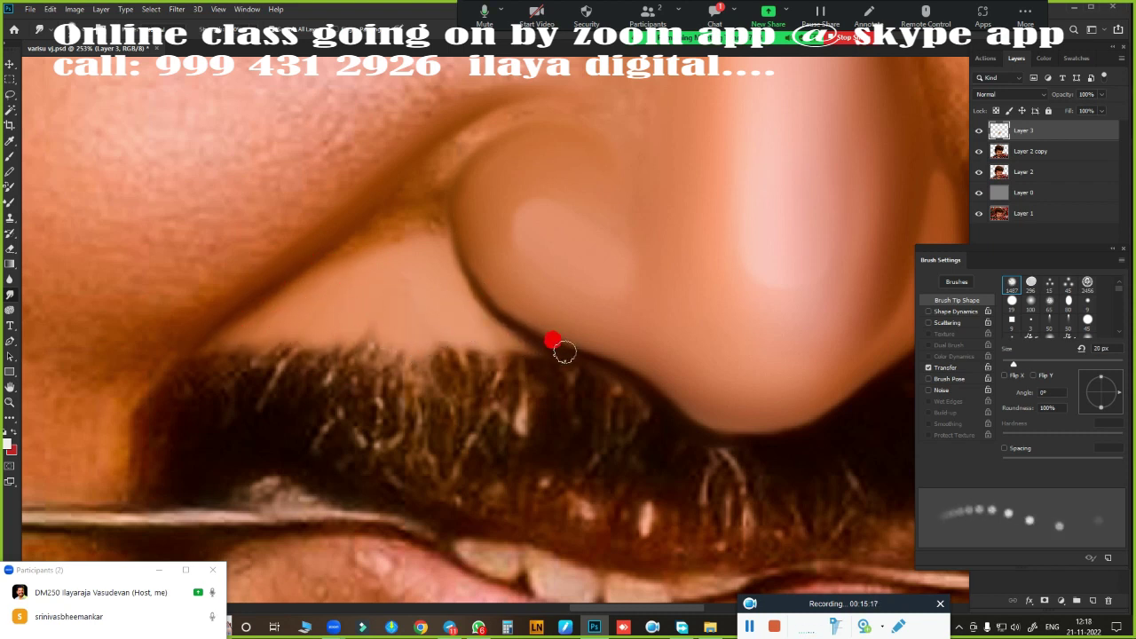
{"action": "left_click_drag", "start_coordinate": [564, 352], "coordinate": [501, 308]}
{"action": "key", "text": "bracketright"}
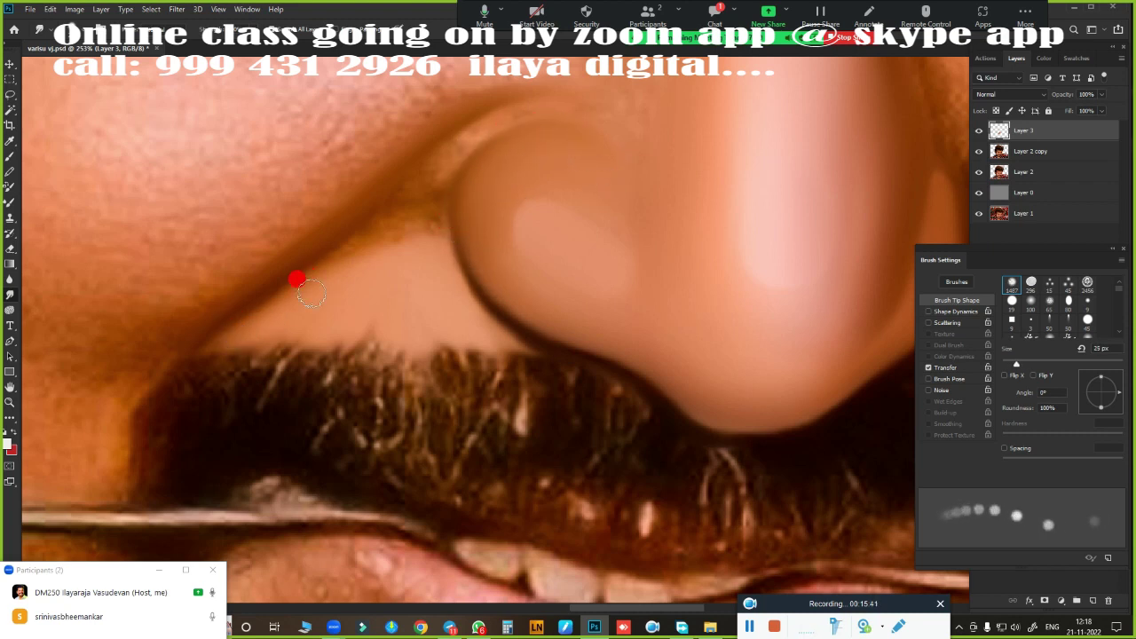
{"action": "key", "text": "bracketleft"}
- Smudge the crease shadow beside the left nostril upward in two strokes
{"action": "left_click_drag", "start_coordinate": [347, 256], "coordinate": [424, 184]}
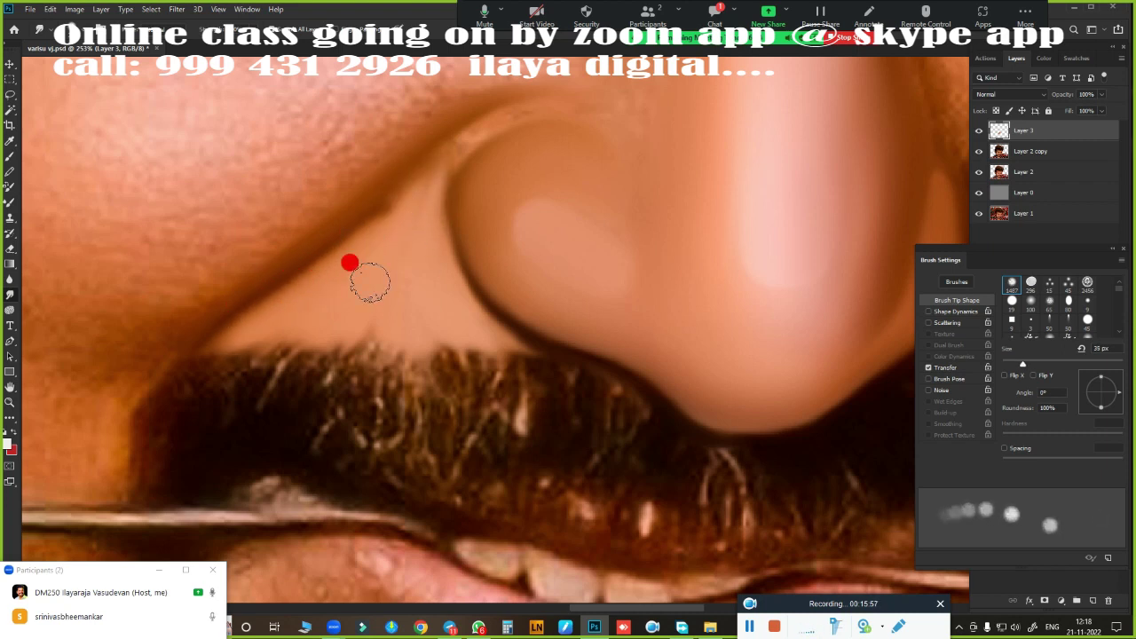
{"action": "left_click_drag", "start_coordinate": [320, 275], "coordinate": [407, 206]}
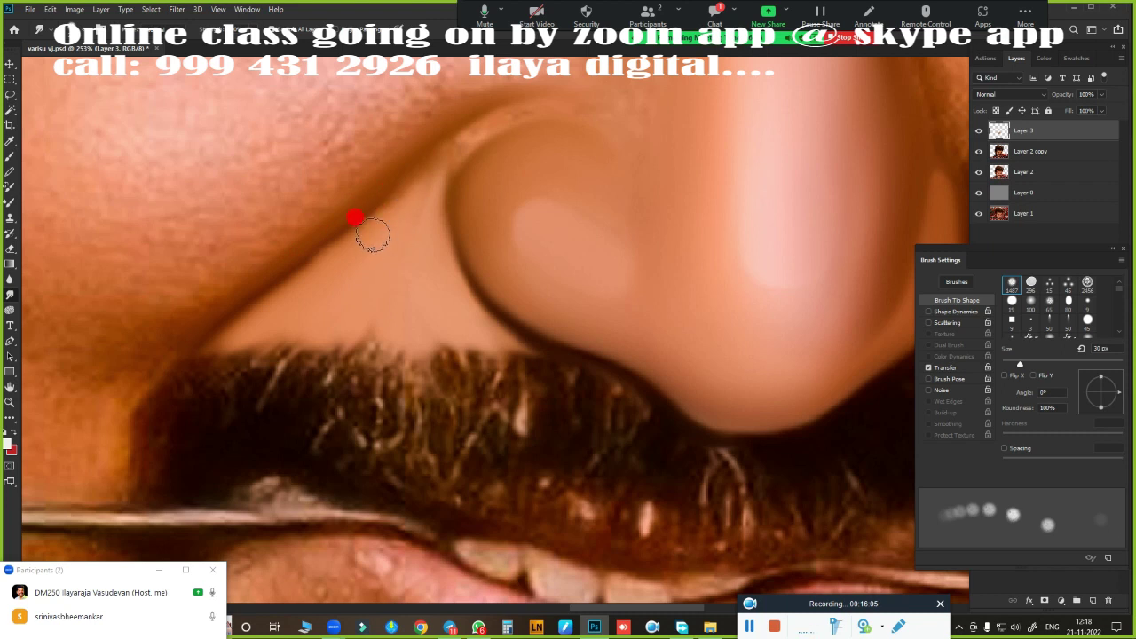
{"action": "key", "text": "bracketright"}
{"action": "key", "text": "bracketleft"}
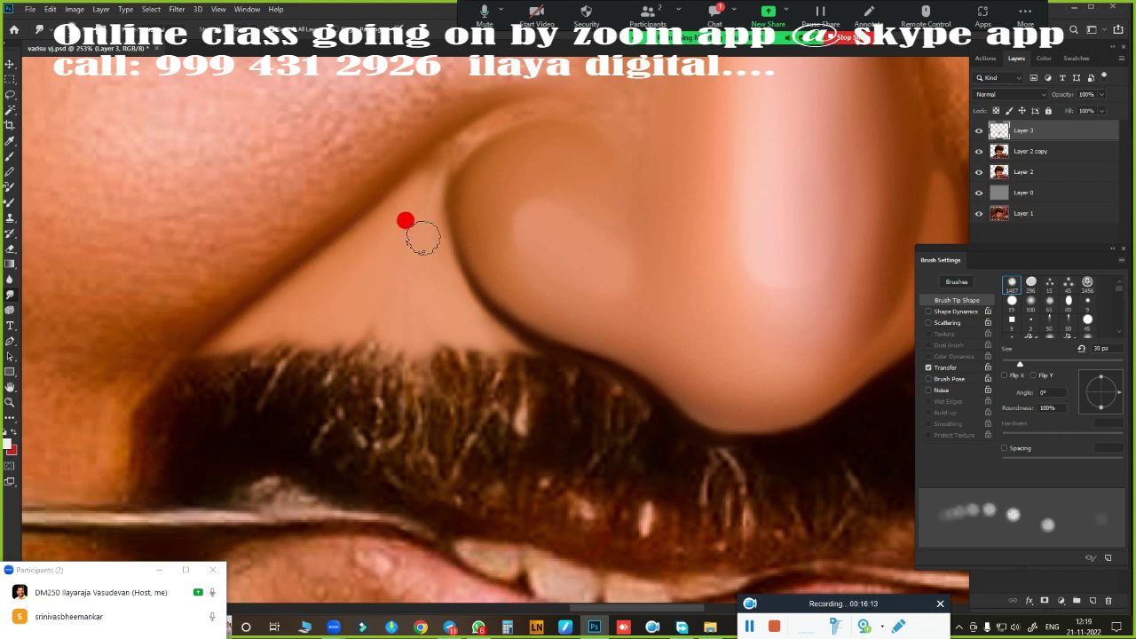
{"action": "key", "text": "bracketleft"}
{"action": "key", "text": "bracketleft"}
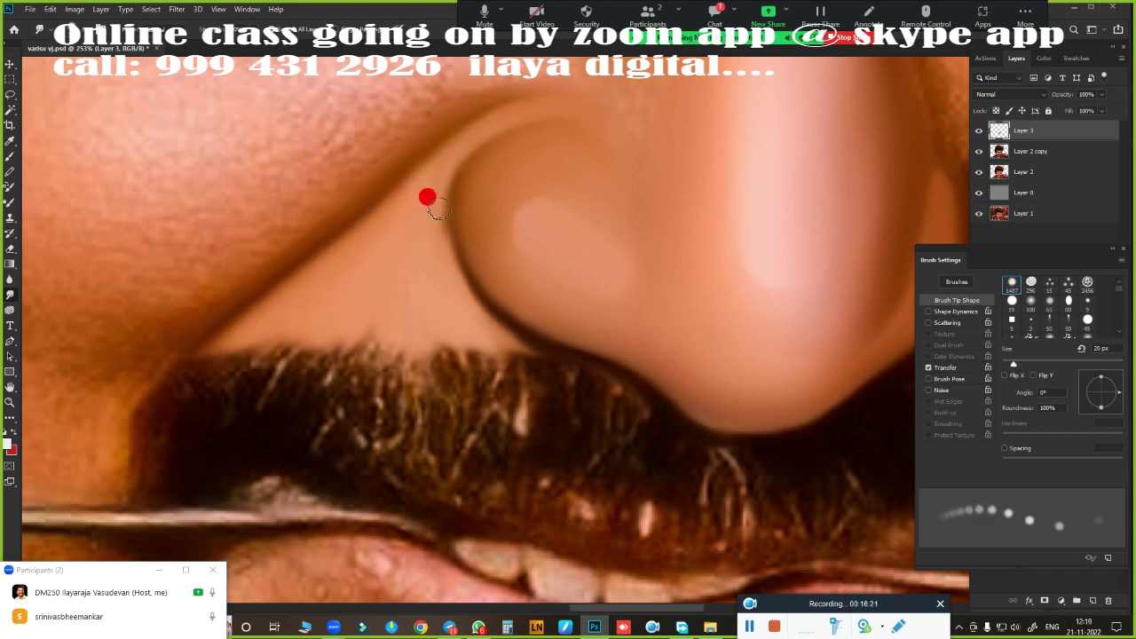
{"action": "key", "text": "bracketright"}
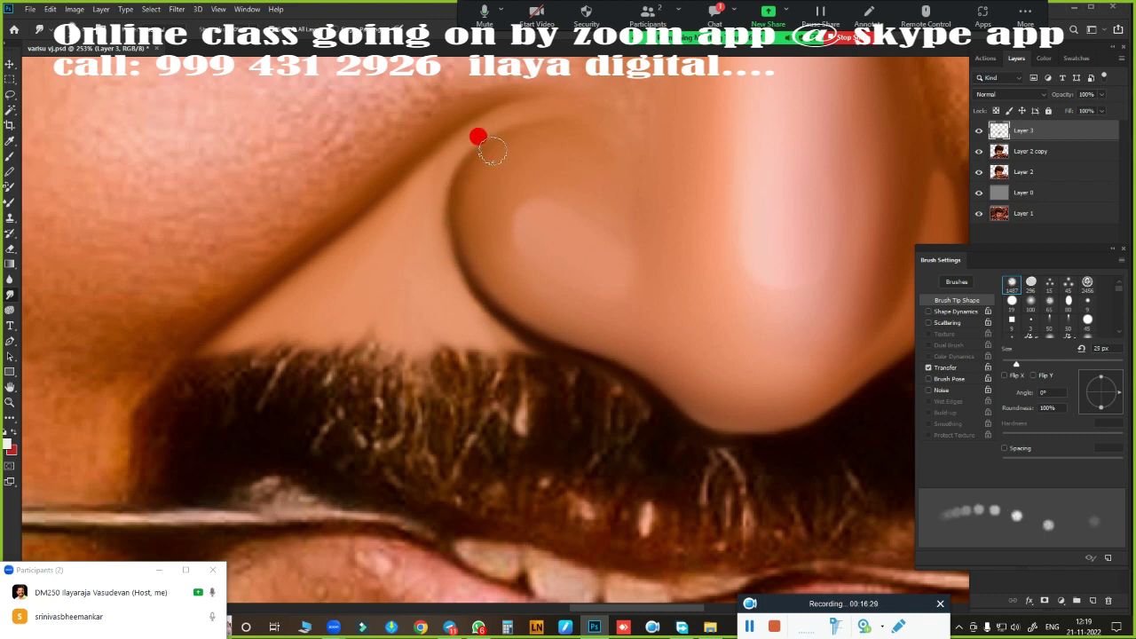
{"action": "key", "text": "bracketleft"}
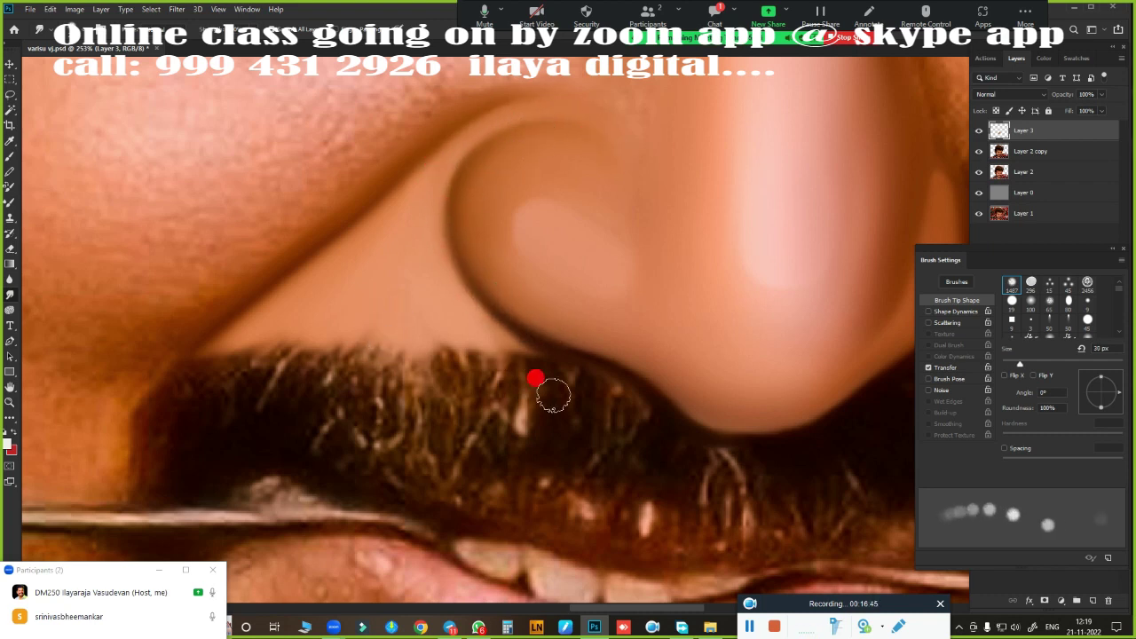
{"action": "scroll", "coordinate": [535, 381], "scroll_direction": "down", "scroll_amount": 5}
{"action": "key", "text": "e"}
{"action": "scroll", "coordinate": [588, 322], "scroll_direction": "down", "scroll_amount": 2}
- Make the Layer 0 backdrop black behind the portrait and return the view to the nose
{"action": "key", "text": "bracketleft"}
{"action": "key", "text": "bracketleft"}
{"action": "key", "text": "bracketleft"}
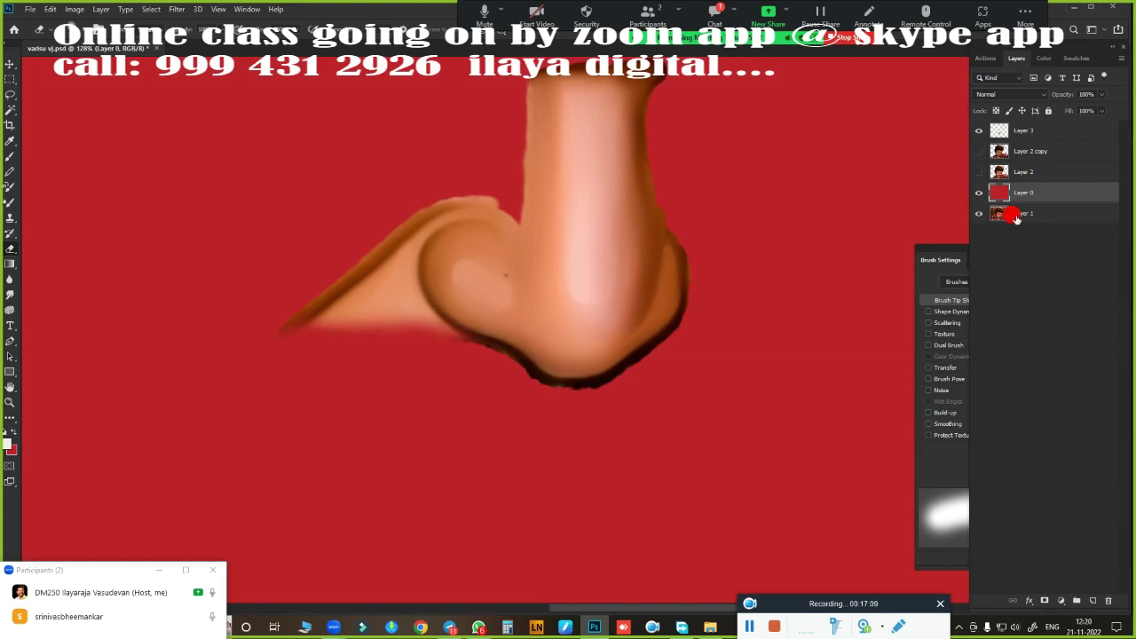
{"action": "scroll", "coordinate": [754, 284], "scroll_direction": "up", "scroll_amount": 5}
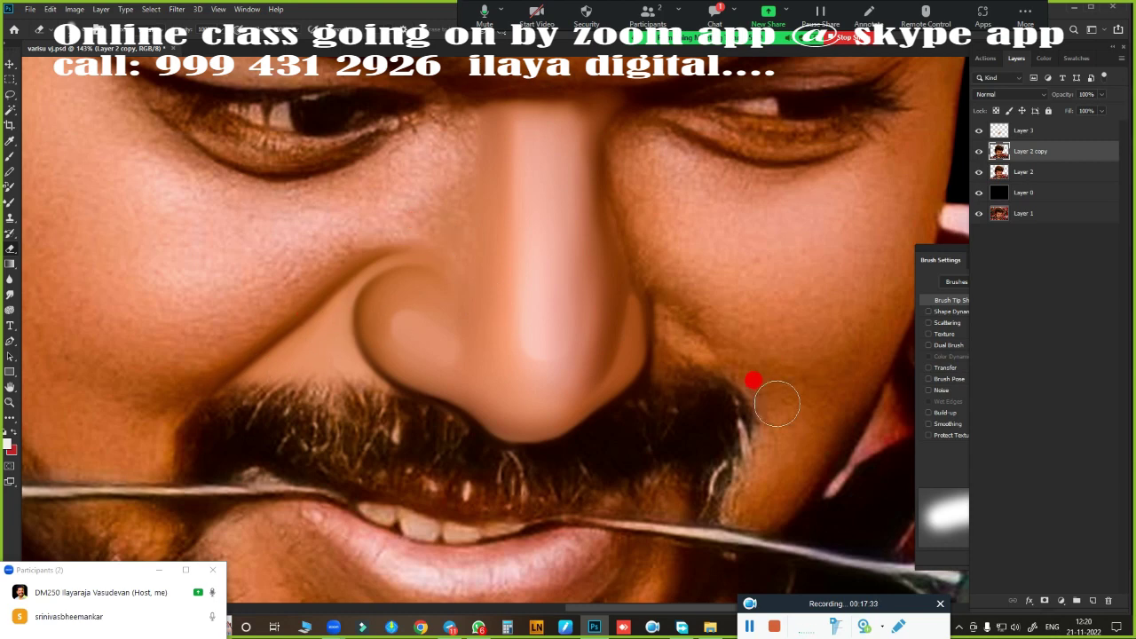
{"action": "scroll", "coordinate": [577, 345], "scroll_direction": "up", "scroll_amount": 5}
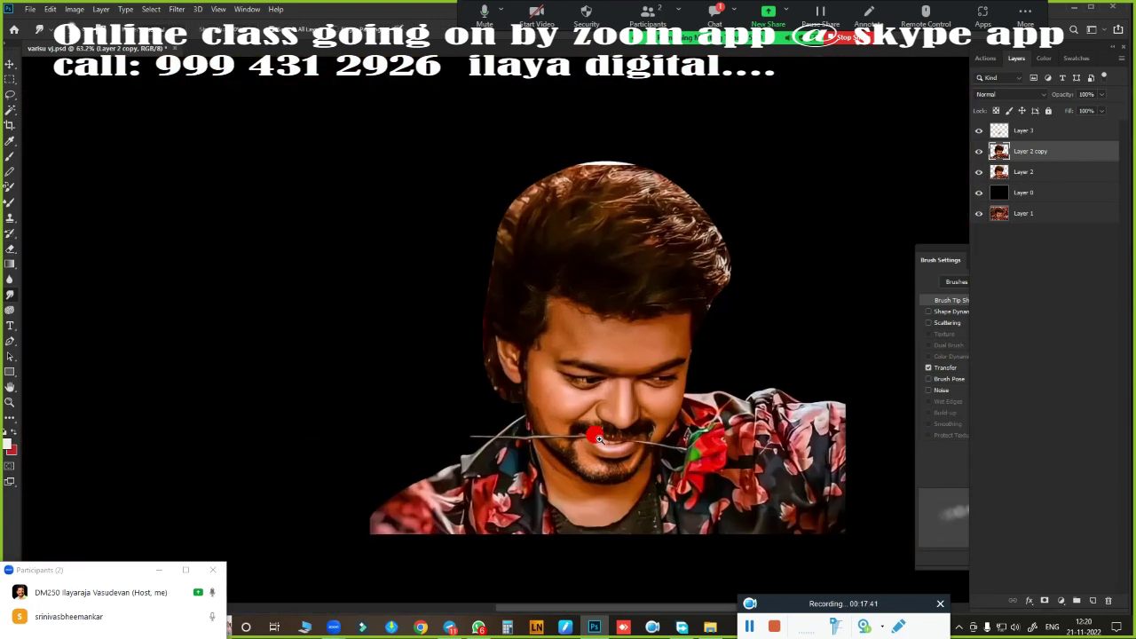
{"action": "scroll", "coordinate": [707, 435], "scroll_direction": "down", "scroll_amount": 2}
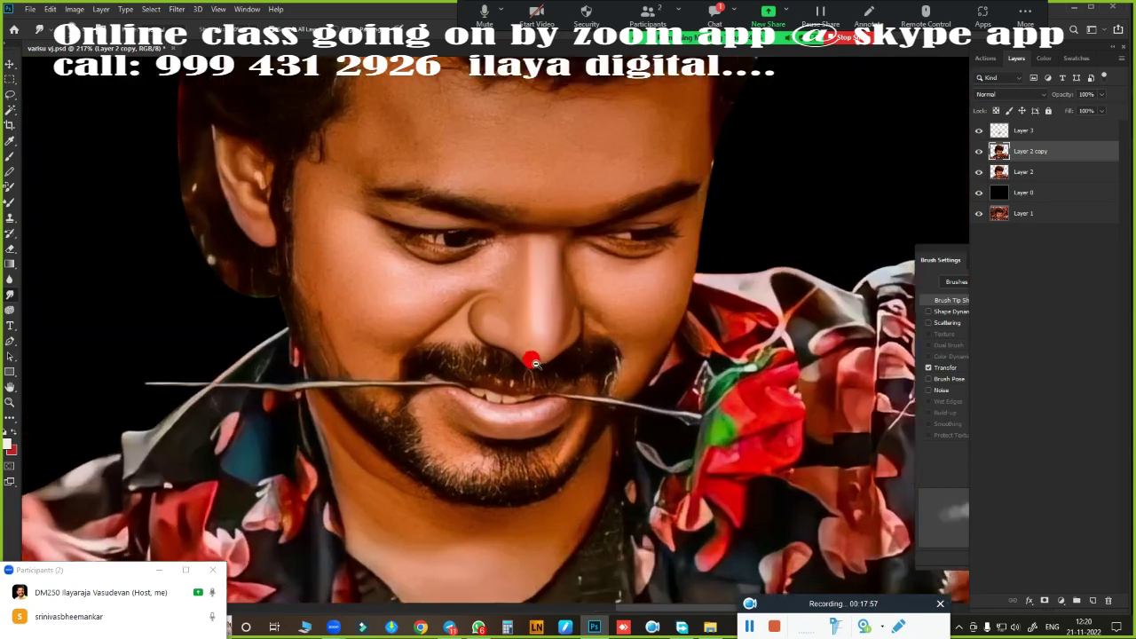
{"action": "scroll", "coordinate": [647, 378], "scroll_direction": "up", "scroll_amount": 1}
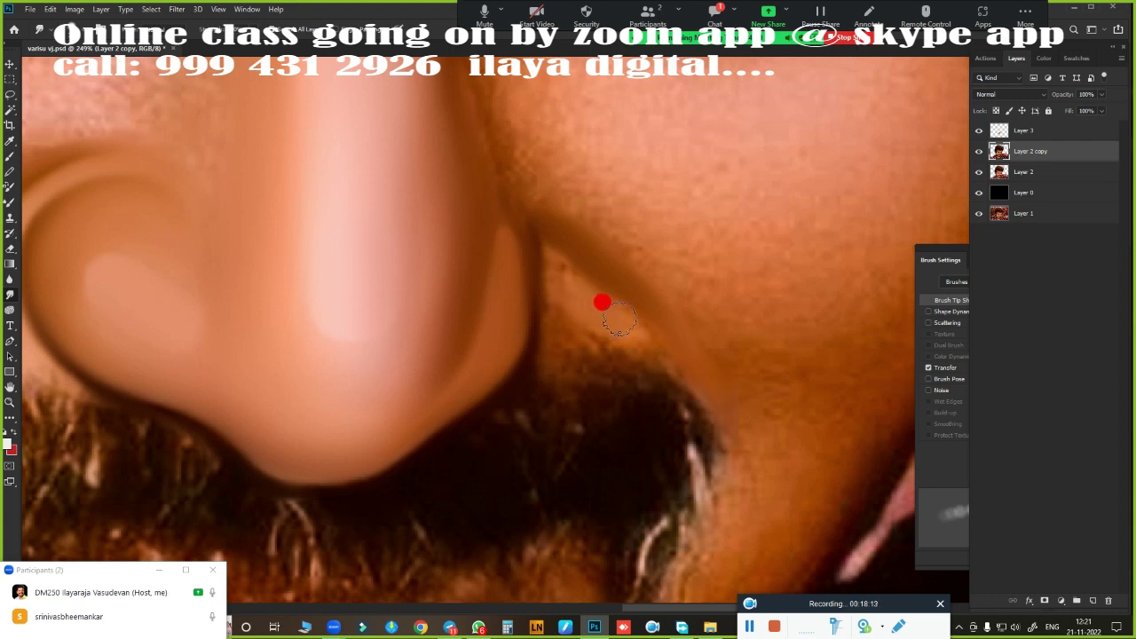
- On Layer 3, smudge the right nostril crease and the moustache's top edge beneath it
{"action": "left_click", "coordinate": [1054, 133]}
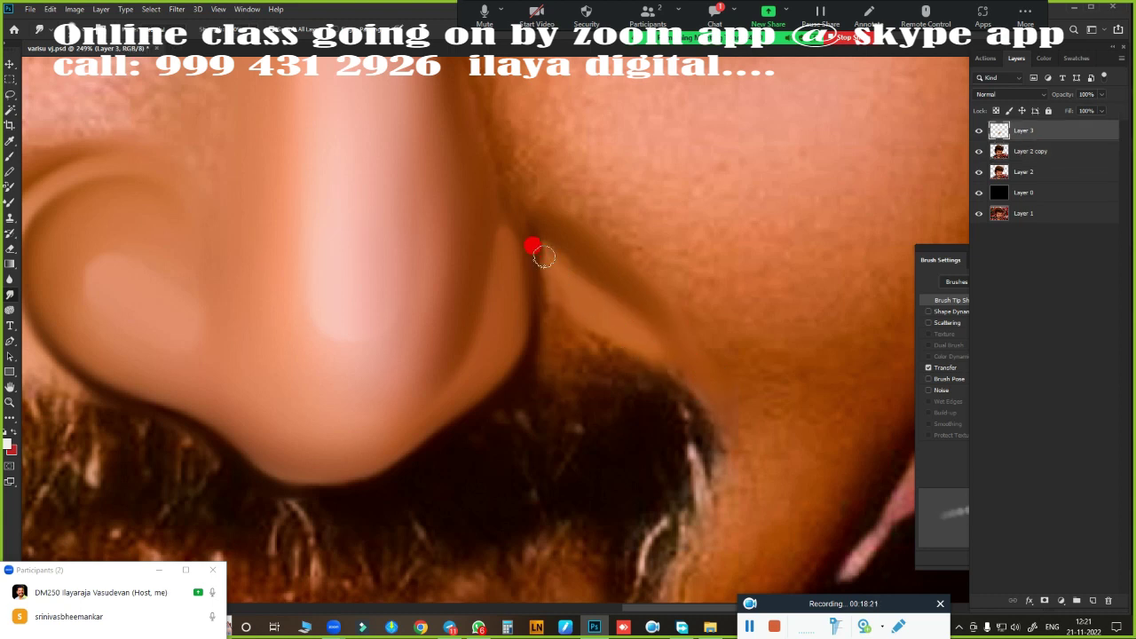
{"action": "mouse_move", "coordinate": [553, 257]}
{"action": "left_mouse_down"}
{"action": "mouse_move", "coordinate": [547, 351]}
{"action": "mouse_move", "coordinate": [560, 327]}
{"action": "left_mouse_up"}
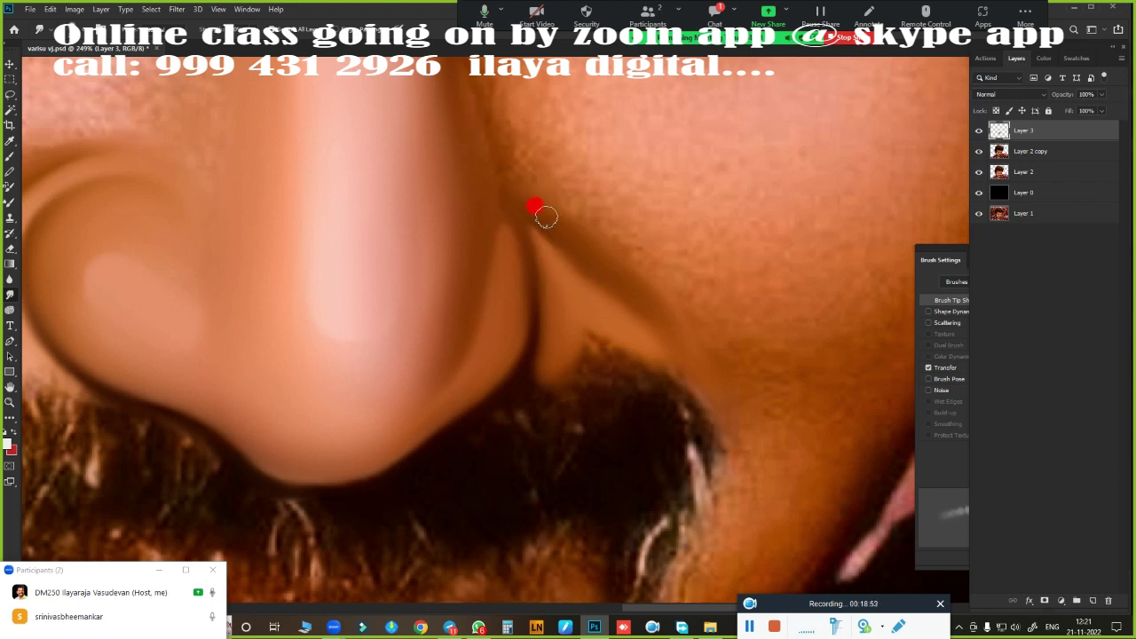
{"action": "mouse_move", "coordinate": [640, 307]}
{"action": "left_mouse_down"}
{"action": "mouse_move", "coordinate": [527, 380]}
{"action": "mouse_move", "coordinate": [600, 394]}
{"action": "mouse_move", "coordinate": [562, 299]}
{"action": "left_mouse_up"}
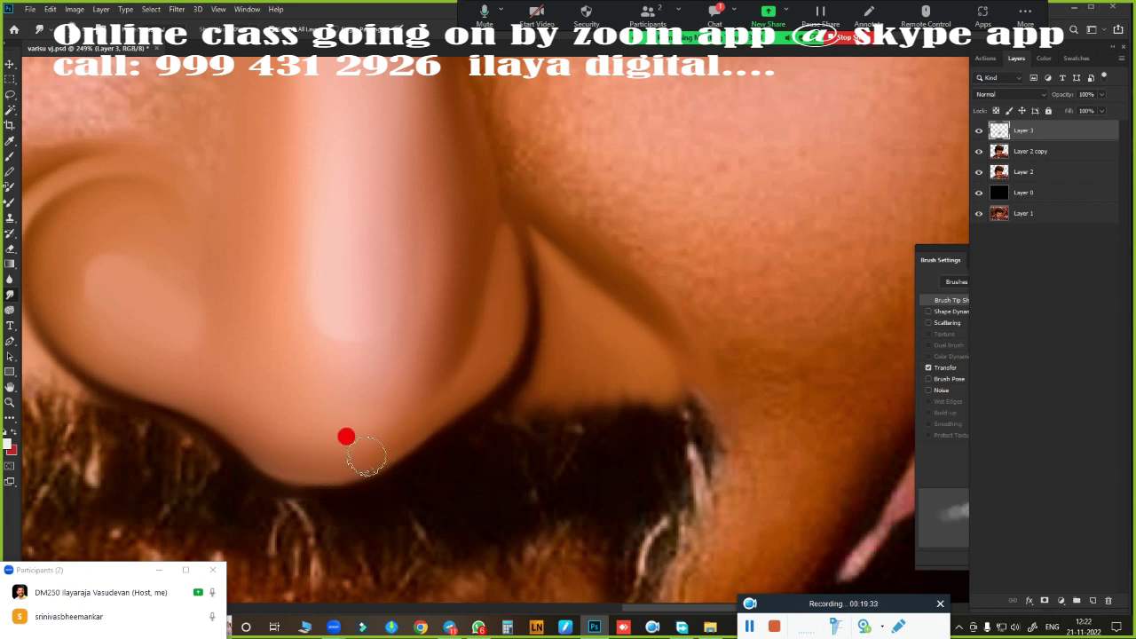
{"action": "key", "text": "bracketright"}
{"action": "key", "text": "bracketright"}
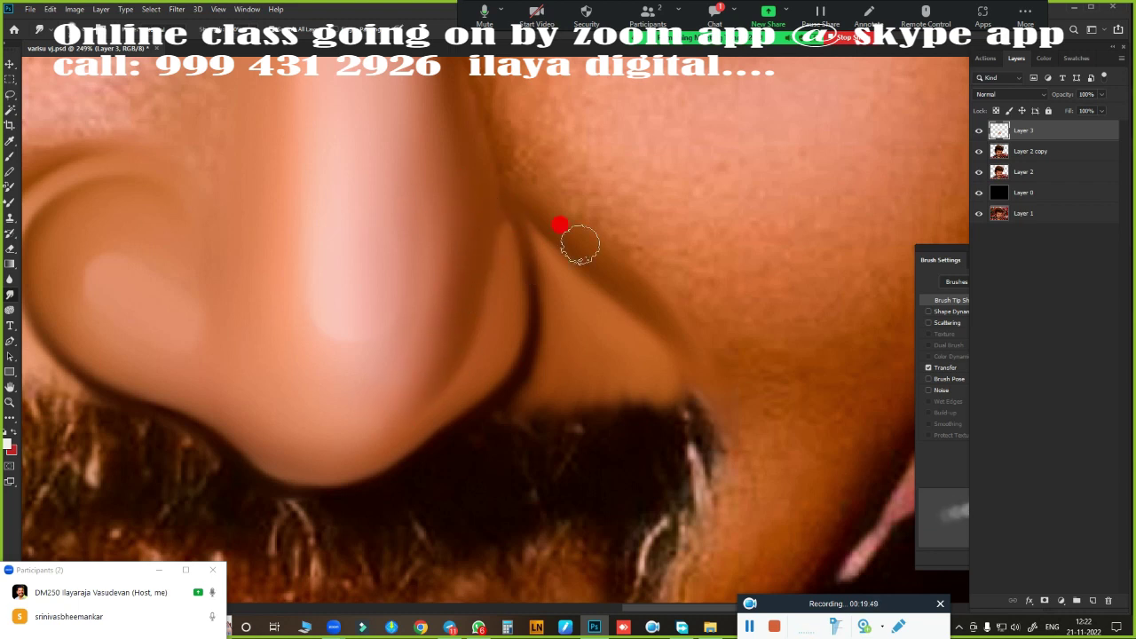
- Select the Smudge tool and zoom in on the right-hand eye's lower lid
{"action": "key", "text": "s"}
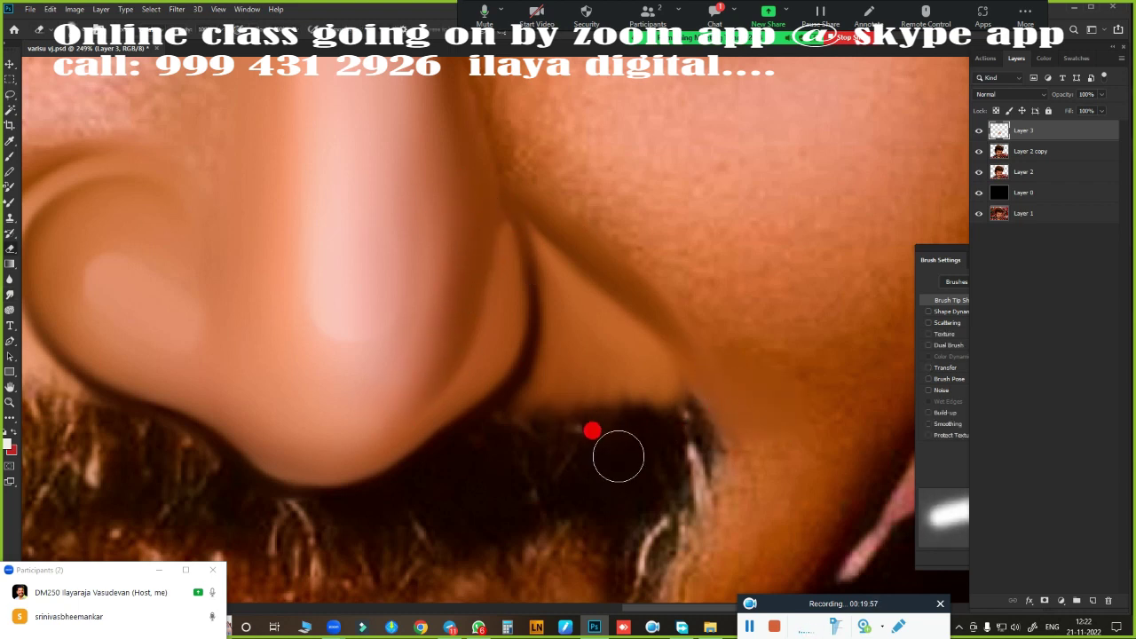
{"action": "scroll", "coordinate": [616, 459], "scroll_direction": "down", "scroll_amount": 5}
{"action": "scroll", "coordinate": [598, 275], "scroll_direction": "up", "scroll_amount": 5}
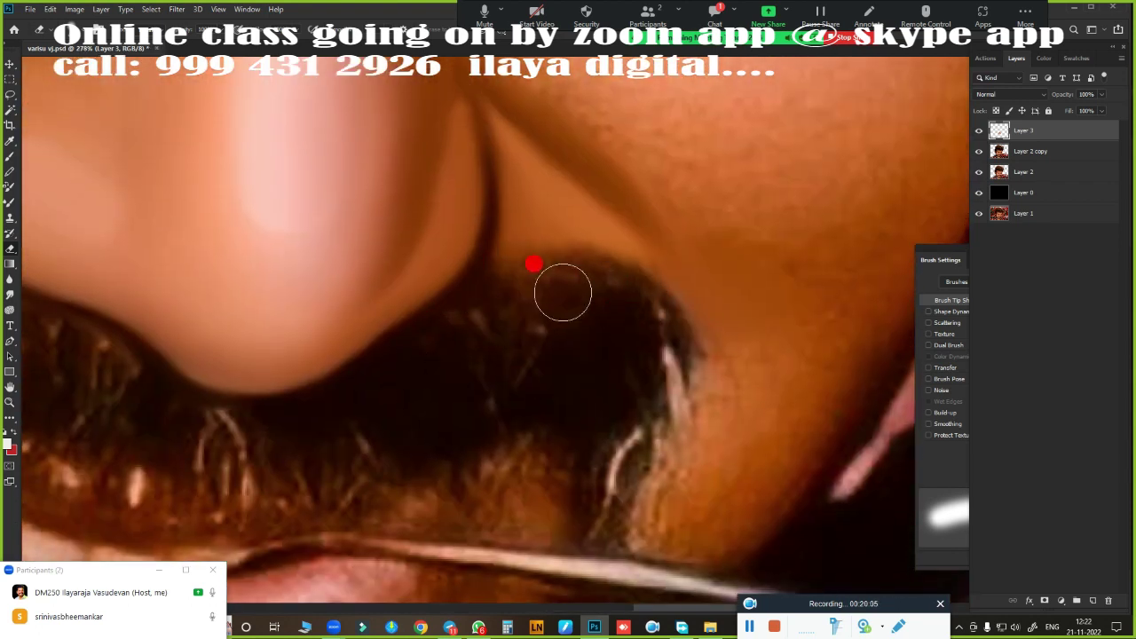
{"action": "scroll", "coordinate": [715, 573], "scroll_direction": "down", "scroll_amount": 5}
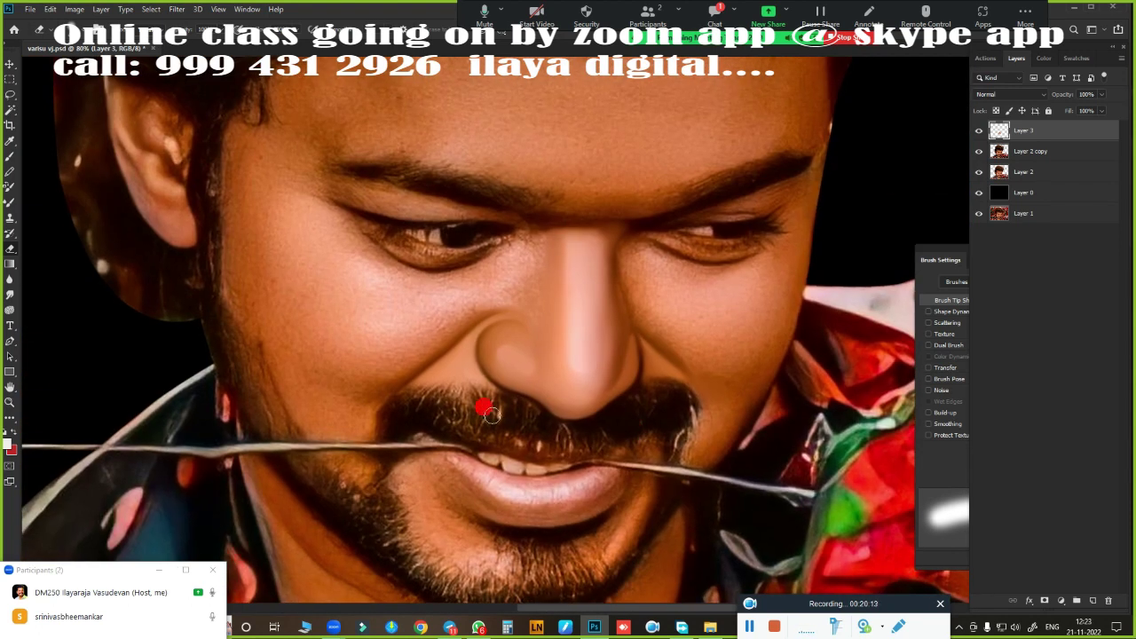
{"action": "scroll", "coordinate": [688, 332], "scroll_direction": "up", "scroll_amount": 1}
{"action": "scroll", "coordinate": [621, 256], "scroll_direction": "up", "scroll_amount": 4}
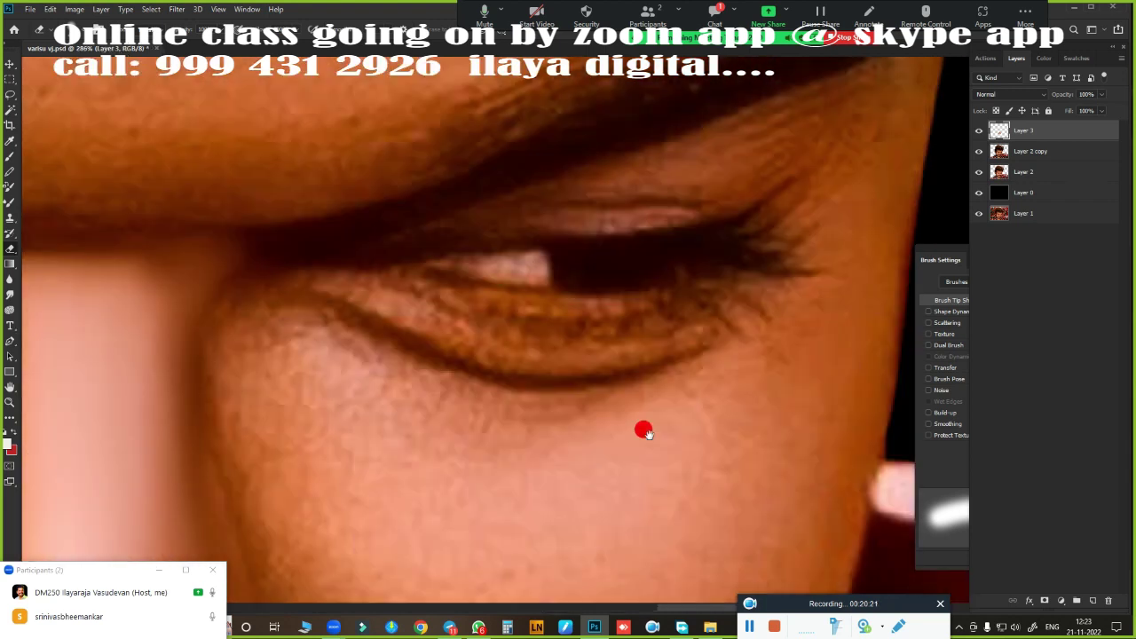
{"action": "scroll", "coordinate": [719, 243], "scroll_direction": "up", "scroll_amount": 2}
{"action": "scroll", "coordinate": [633, 314], "scroll_direction": "down", "scroll_amount": 2}
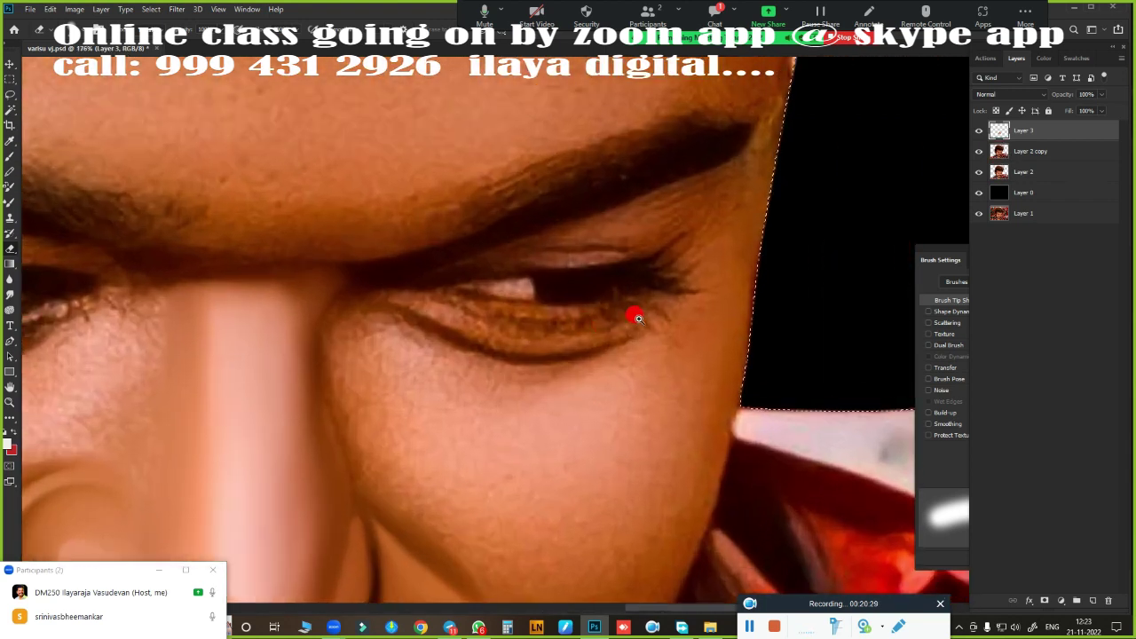
{"action": "scroll", "coordinate": [645, 297], "scroll_direction": "up", "scroll_amount": 2}
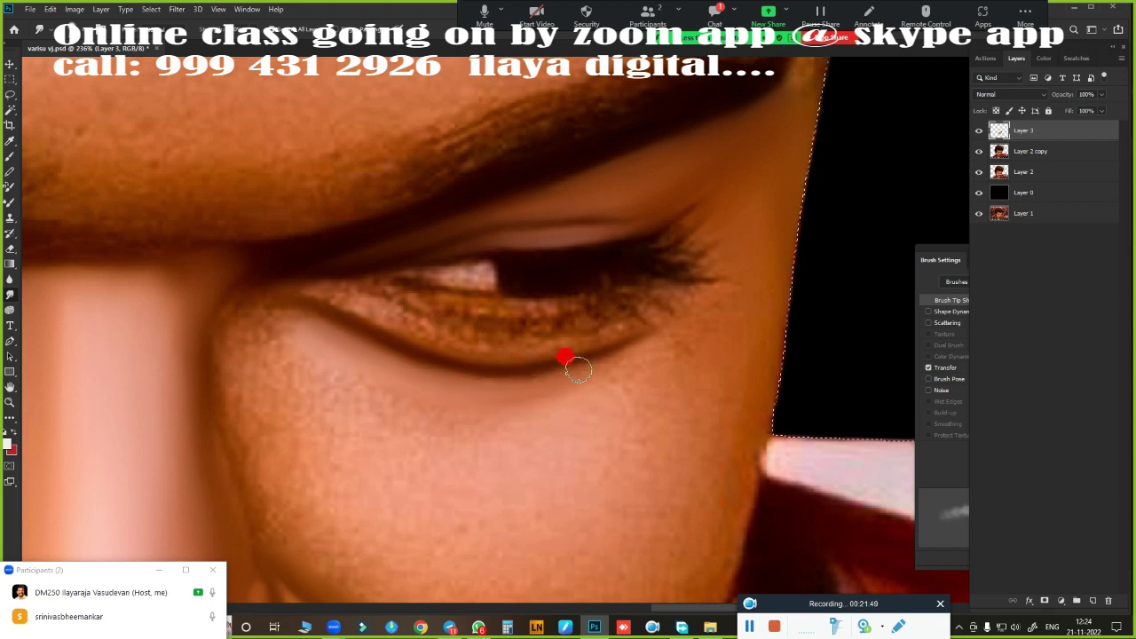
- Enlarge the brush and smudge the speckled lower eyelid skin smooth with two long strokes
{"action": "key", "text": "bracketright"}
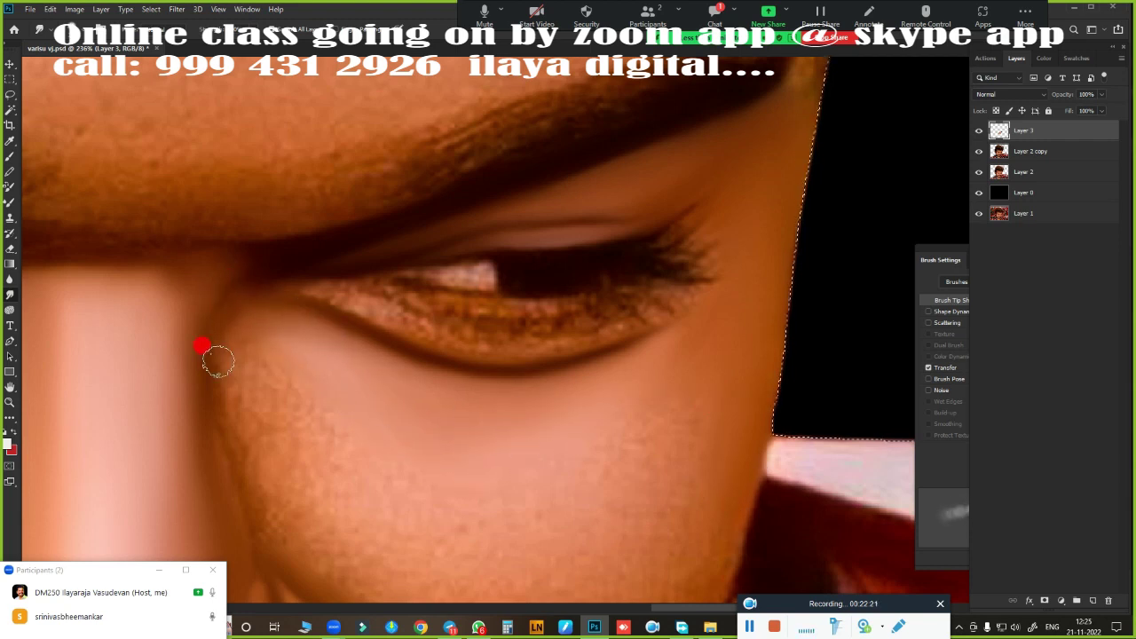
{"action": "scroll", "coordinate": [563, 390], "scroll_direction": "down", "scroll_amount": 3}
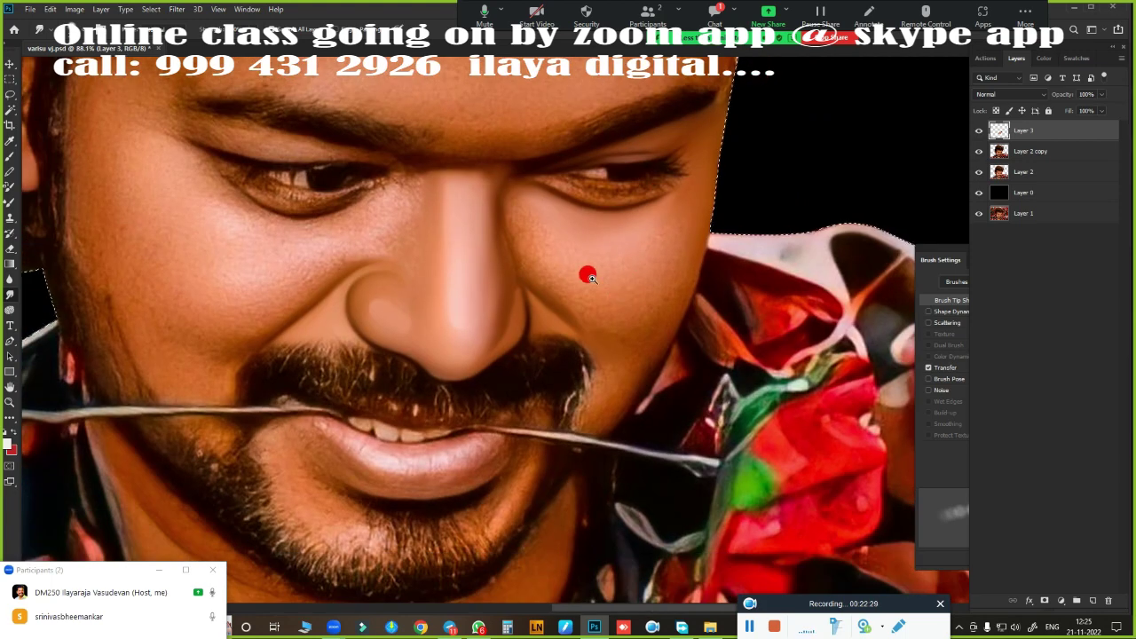
{"action": "scroll", "coordinate": [601, 292], "scroll_direction": "up", "scroll_amount": 4}
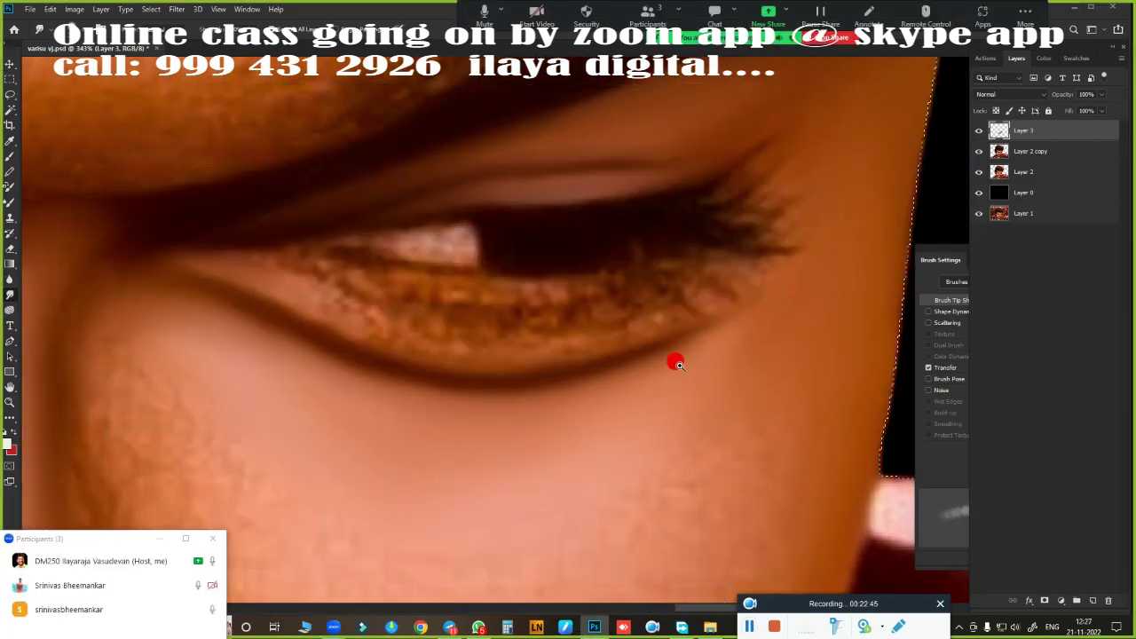
{"action": "scroll", "coordinate": [672, 362], "scroll_direction": "down", "scroll_amount": 2}
{"action": "scroll", "coordinate": [717, 317], "scroll_direction": "down", "scroll_amount": 2}
{"action": "scroll", "coordinate": [701, 337], "scroll_direction": "up", "scroll_amount": 1}
{"action": "scroll", "coordinate": [738, 317], "scroll_direction": "up", "scroll_amount": 1}
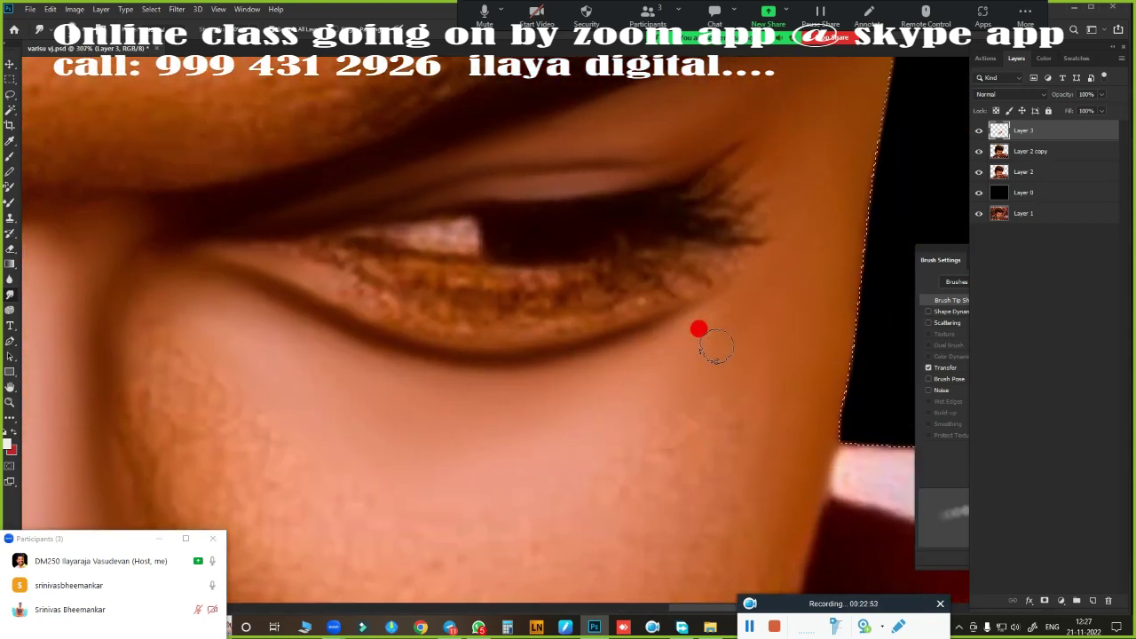
{"action": "mouse_move", "coordinate": [361, 305]}
{"action": "left_mouse_down"}
{"action": "mouse_move", "coordinate": [520, 329]}
{"action": "mouse_move", "coordinate": [701, 296]}
{"action": "left_mouse_up"}
{"action": "mouse_move", "coordinate": [349, 281]}
{"action": "left_mouse_down"}
{"action": "mouse_move", "coordinate": [540, 296]}
{"action": "mouse_move", "coordinate": [736, 245]}
{"action": "left_mouse_up"}
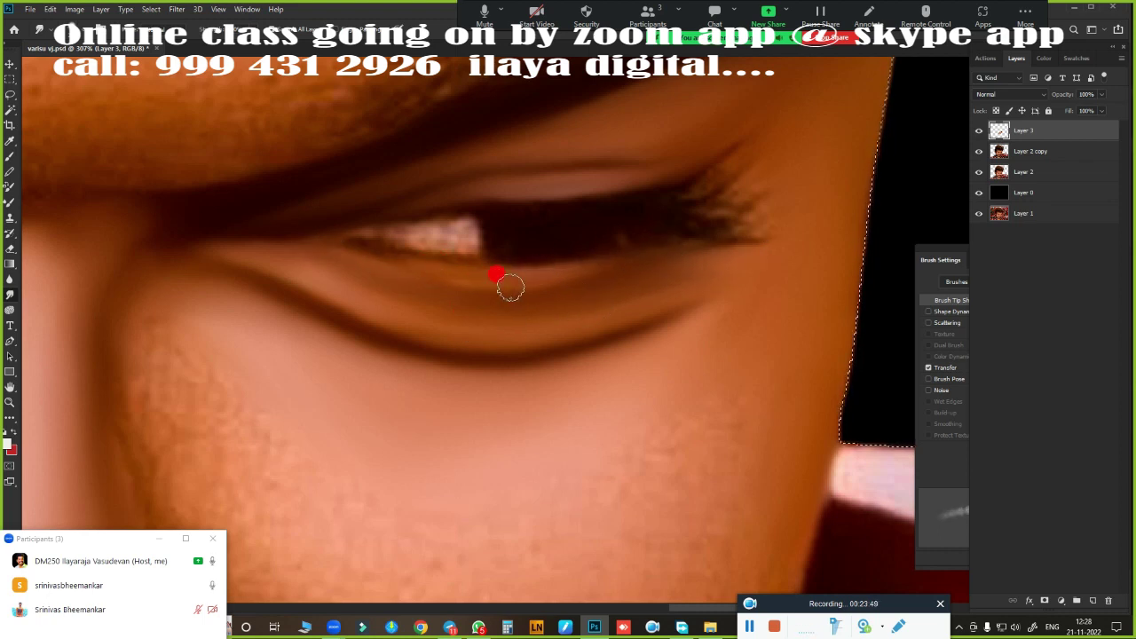
{"action": "key", "text": "bracketleft"}
{"action": "key", "text": "bracketleft"}
{"action": "key", "text": "bracketleft"}
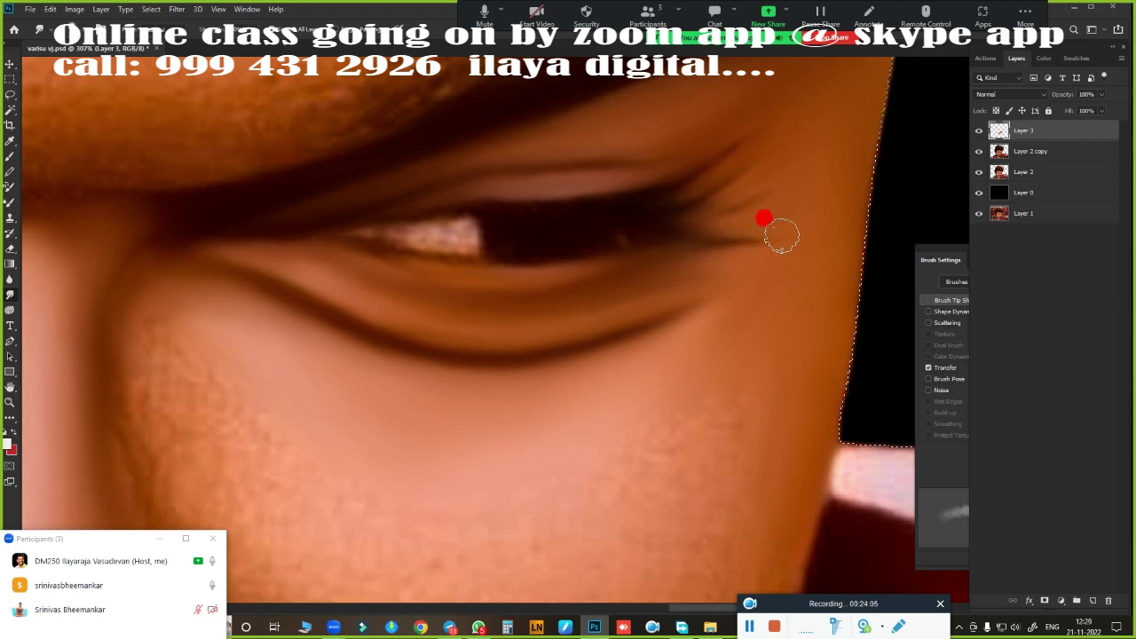
- Zoom in on the eye and darken the lower lid line under the eye white with a thin brush
{"action": "key", "text": "ctrl+0"}
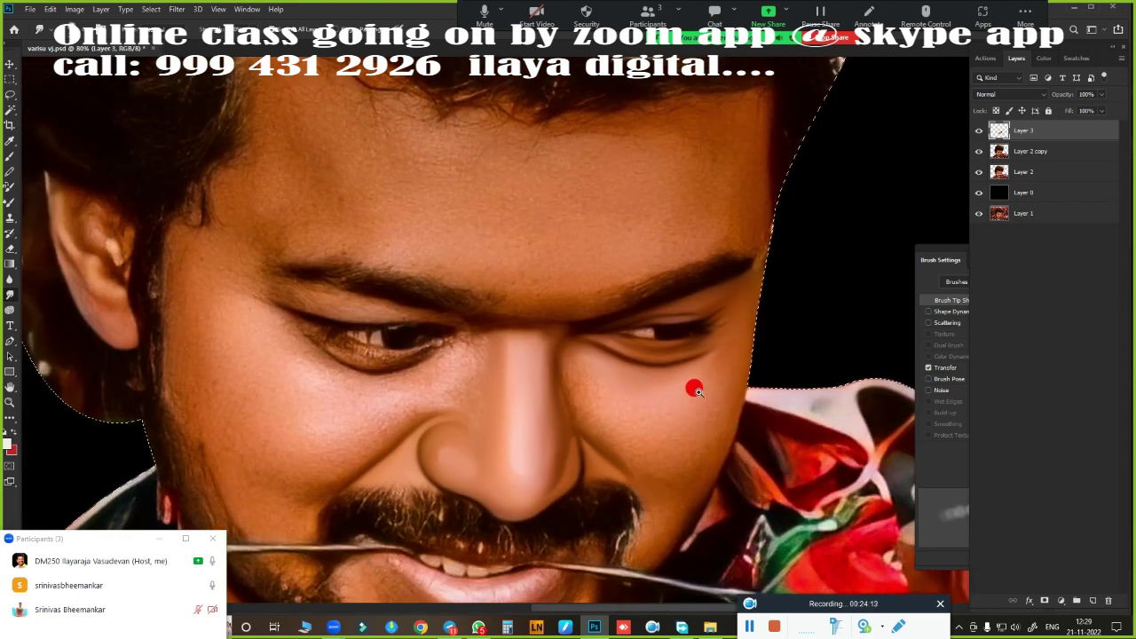
{"action": "left_click", "coordinate": [697, 390]}
{"action": "right_click", "coordinate": [314, 261]}
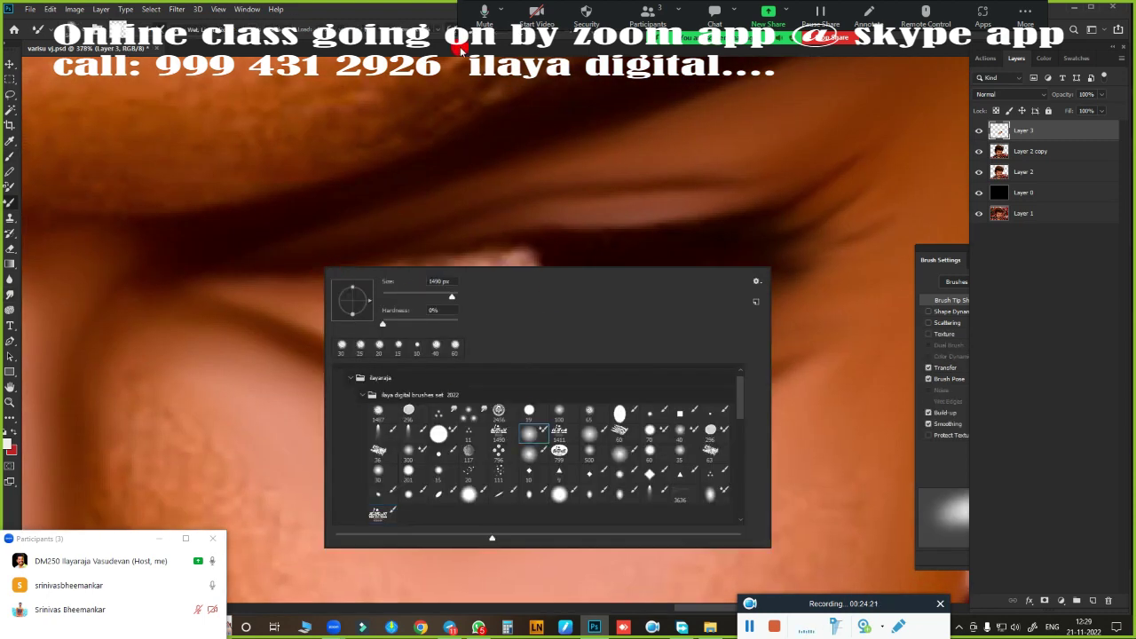
{"action": "key", "text": "Escape"}
{"action": "key", "text": "bracketleft"}
{"action": "key", "text": "bracketleft"}
{"action": "key", "text": "bracketleft"}
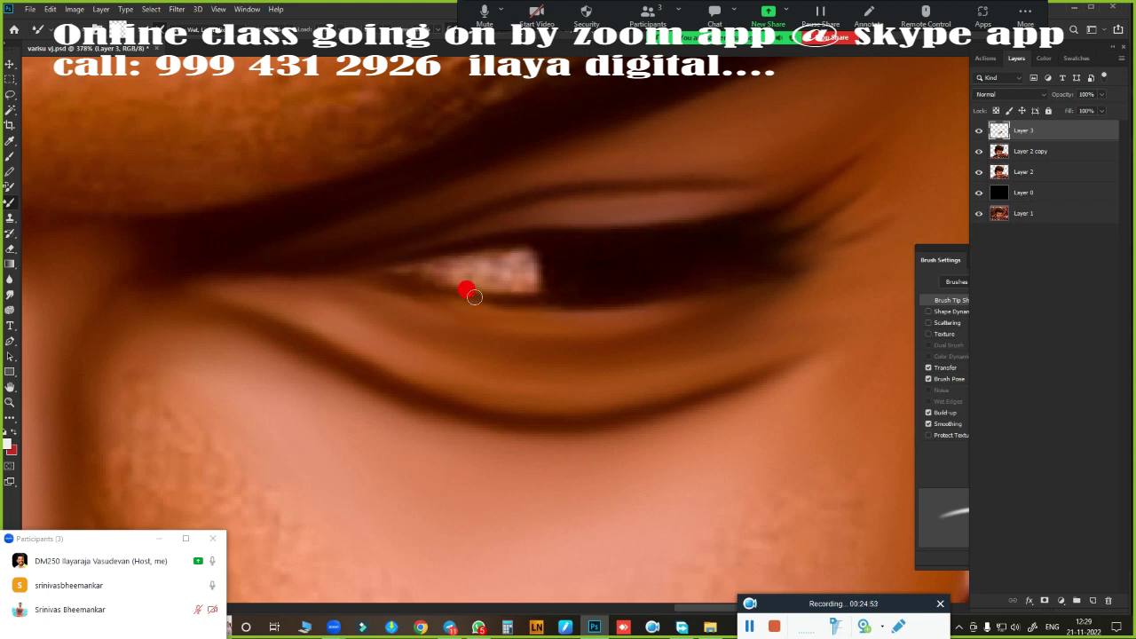
{"action": "left_click_drag", "start_coordinate": [619, 301], "coordinate": [430, 292]}
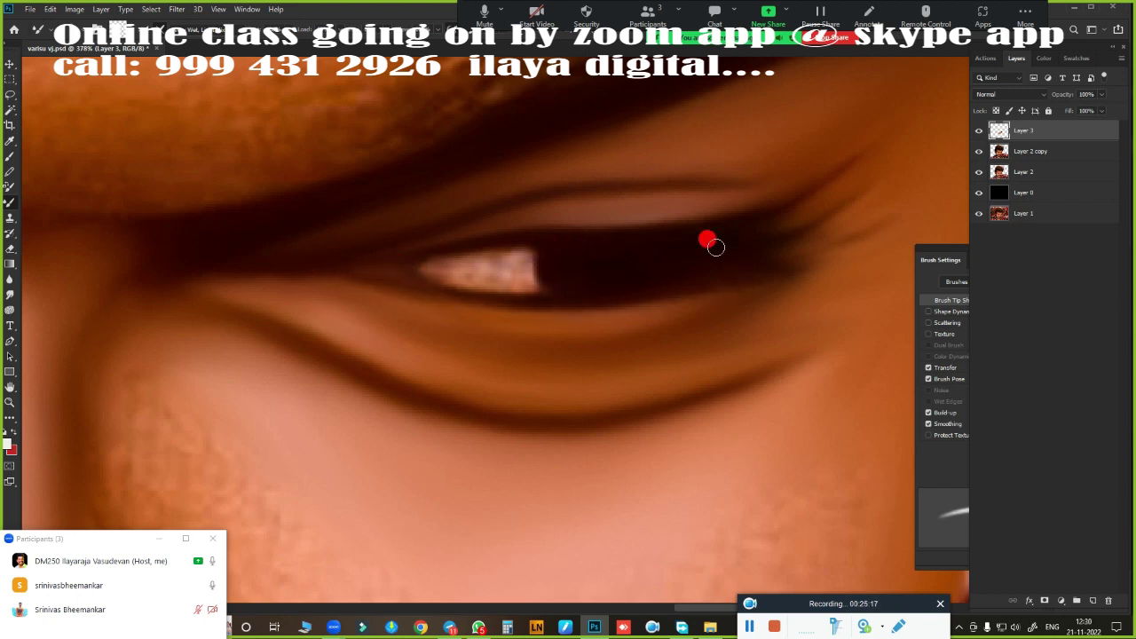
- Cycle through the Smudge and Brush tools, then choose the Elliptical Marquee tool
{"action": "key", "text": "s"}
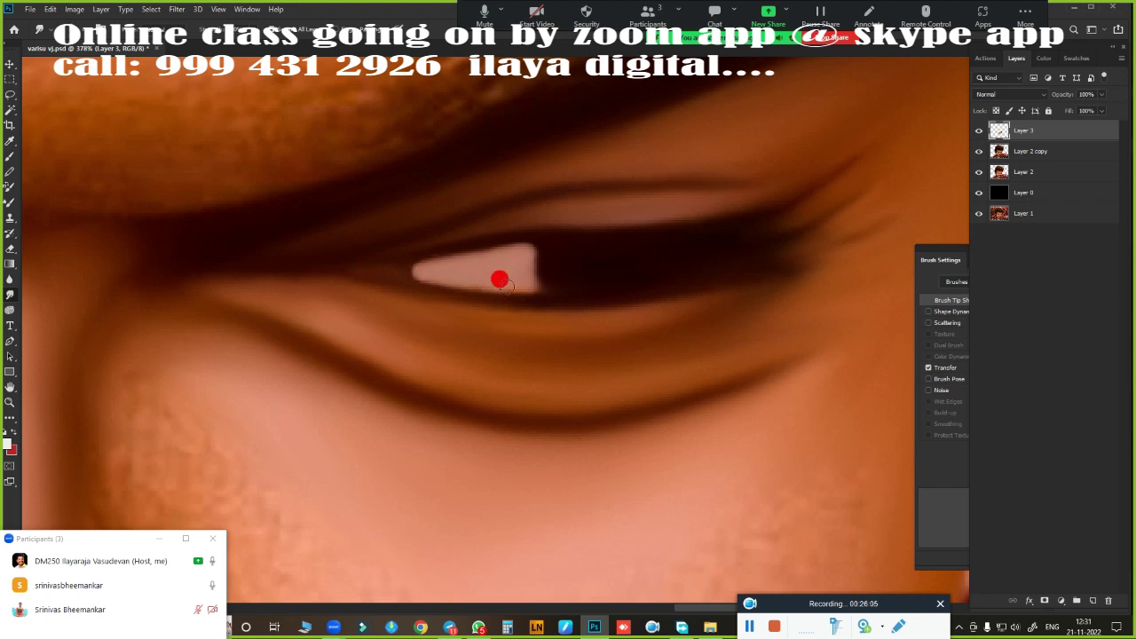
{"action": "key", "text": "b"}
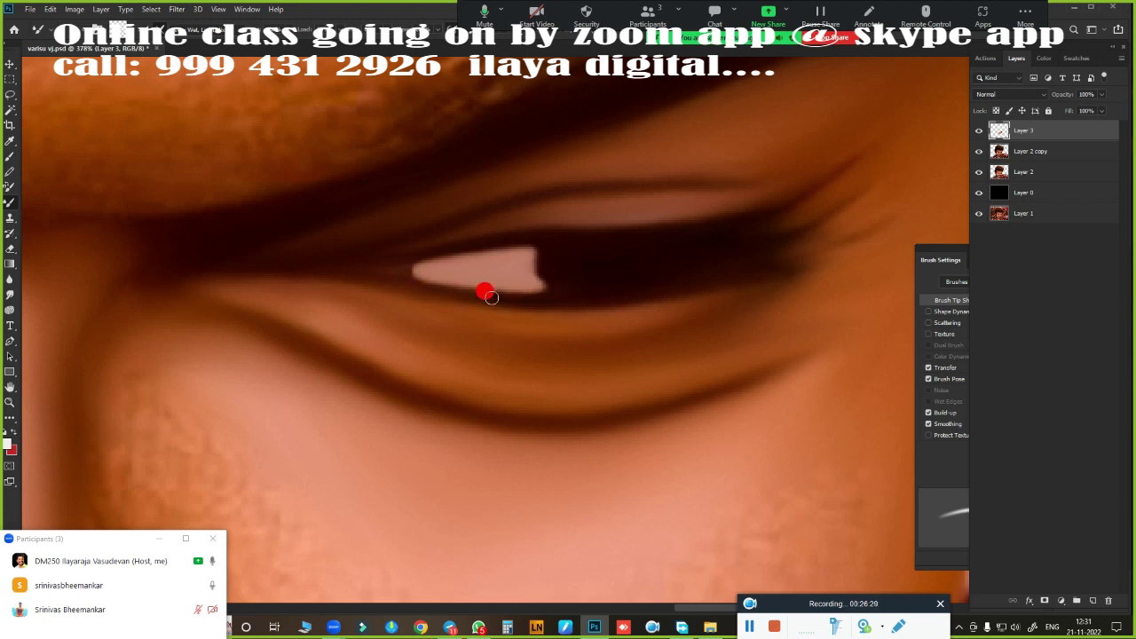
{"action": "key", "text": "m"}
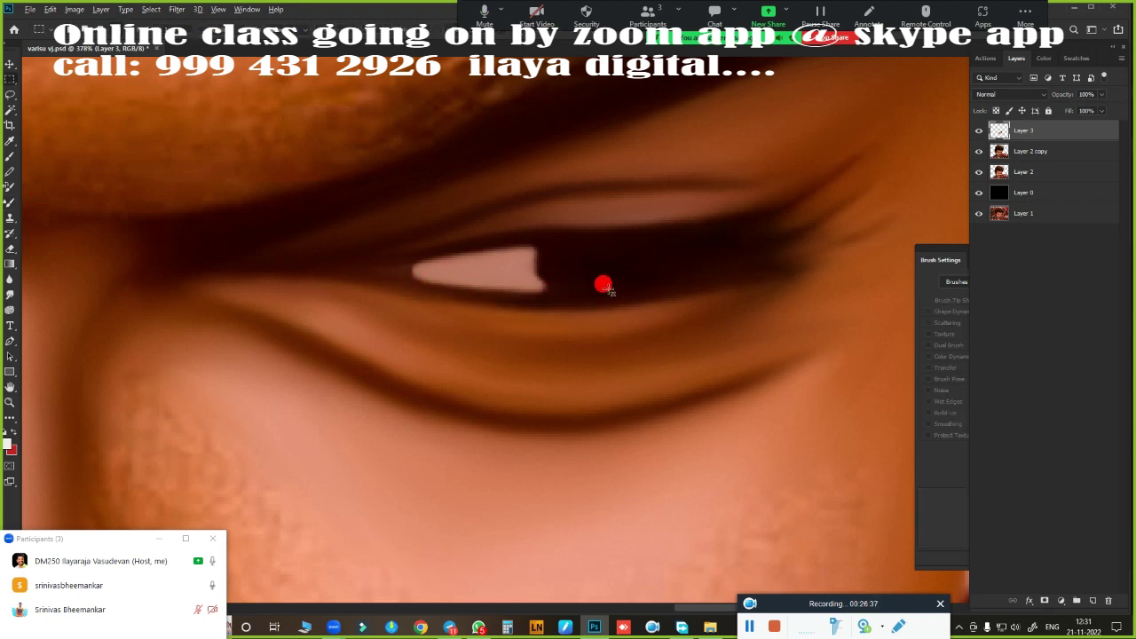
{"action": "right_click", "coordinate": [10, 81]}
{"action": "left_click", "coordinate": [53, 92]}
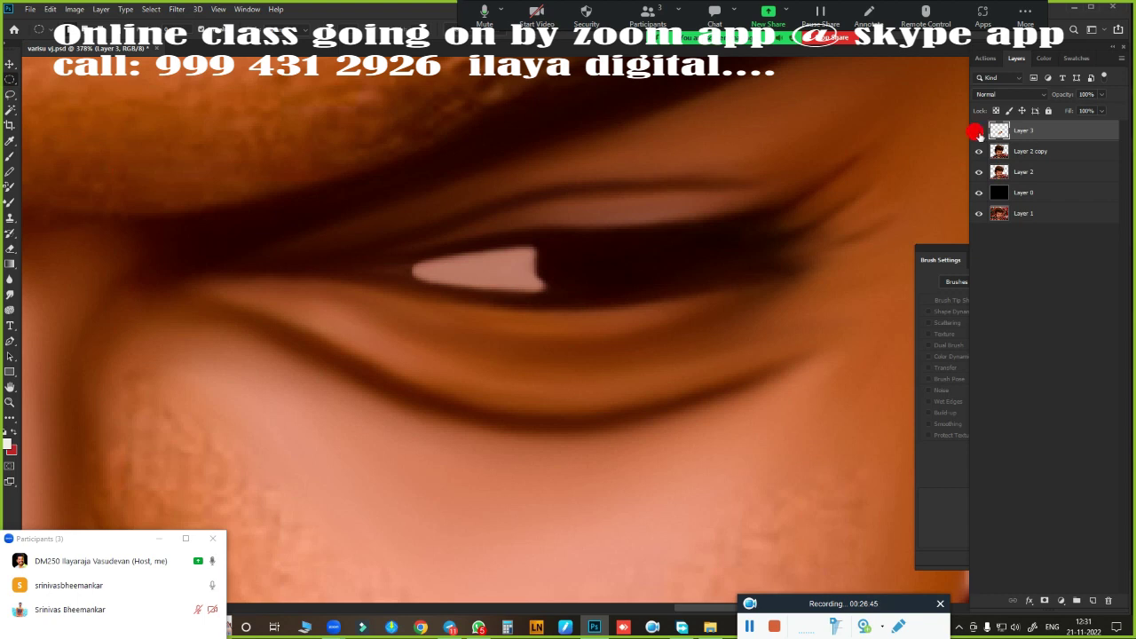
- Hide Layer 3, draw an elliptical selection around the iris, then show Layer 3 again
{"action": "left_click", "coordinate": [978, 131]}
{"action": "mouse_move", "coordinate": [648, 310]}
{"action": "left_mouse_down"}
{"action": "mouse_move", "coordinate": [707, 319]}
{"action": "mouse_move", "coordinate": [676, 313]}
{"action": "left_mouse_up"}
{"action": "left_click", "coordinate": [978, 132]}
{"action": "key", "text": "o"}
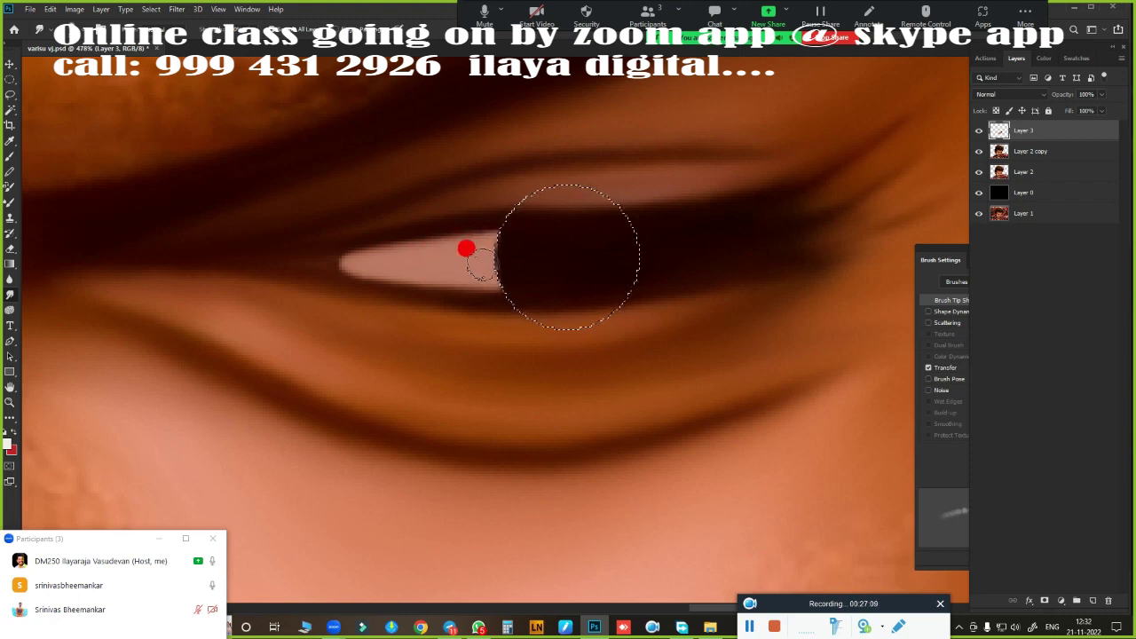
- Pan and zoom across the nose, moustache, eyebrow and eye along the right cheek
{"action": "key", "text": "ctrl+0"}
{"action": "scroll", "coordinate": [655, 360], "scroll_direction": "up", "scroll_amount": 3, "text": "alt"}
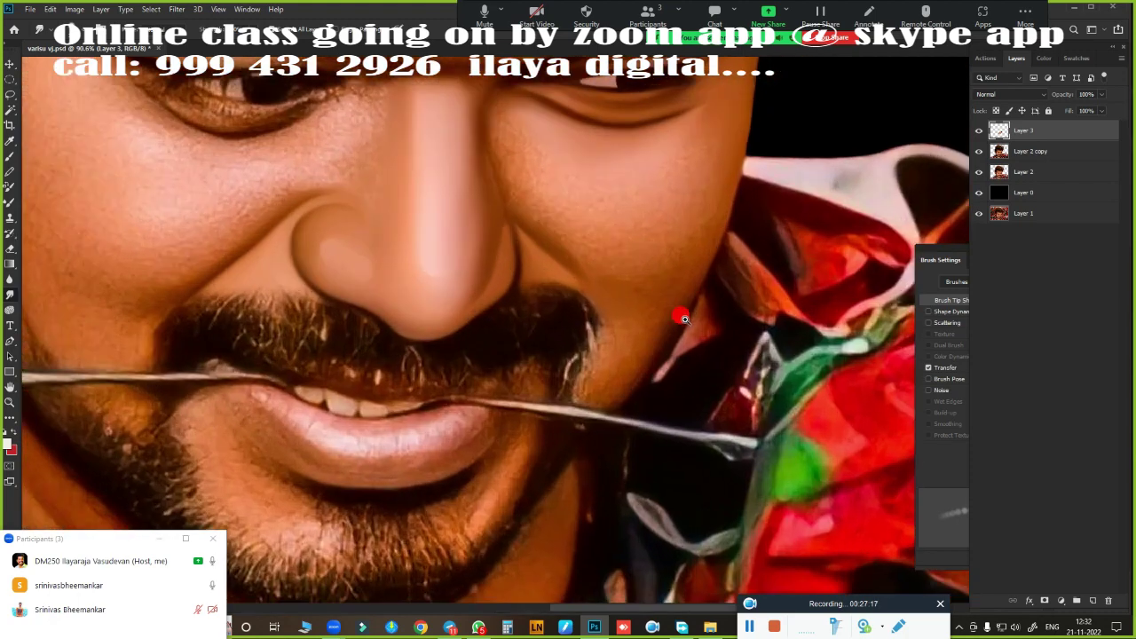
{"action": "scroll", "coordinate": [679, 310], "scroll_direction": "down", "scroll_amount": 3, "text": "alt"}
{"action": "scroll", "coordinate": [743, 408], "scroll_direction": "up", "scroll_amount": 3, "text": "alt"}
{"action": "scroll", "coordinate": [689, 388], "scroll_direction": "up", "scroll_amount": 2, "text": "alt"}
{"action": "left_click_drag", "start_coordinate": [682, 213], "coordinate": [726, 174]}
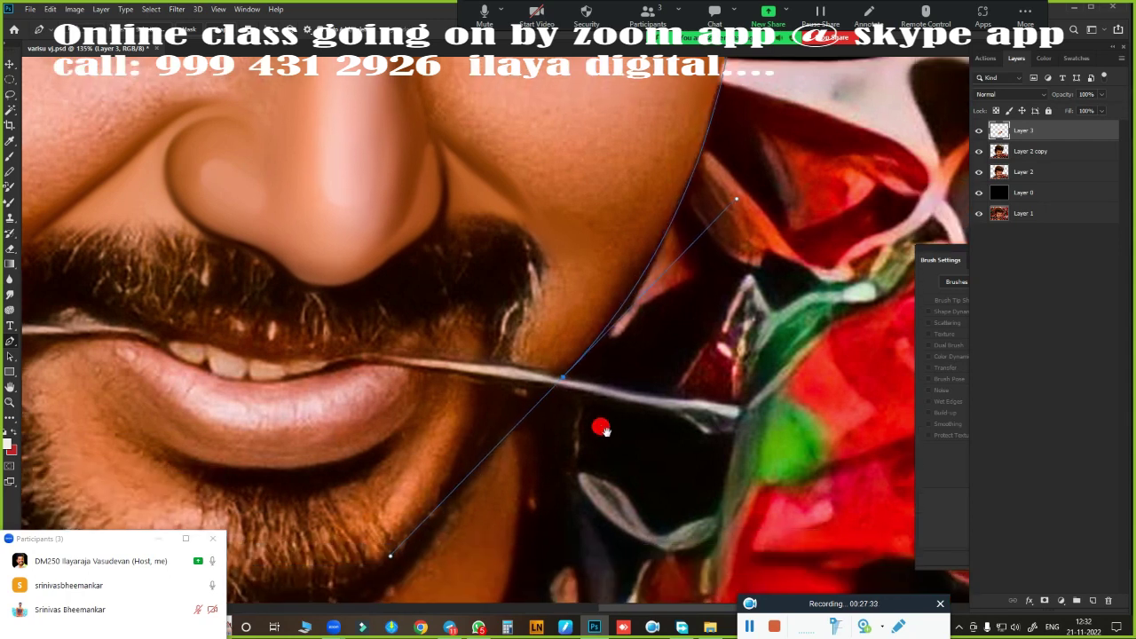
{"action": "mouse_move", "coordinate": [601, 426]}
{"action": "left_mouse_down"}
{"action": "mouse_move", "coordinate": [570, 505]}
{"action": "mouse_move", "coordinate": [492, 546]}
{"action": "left_mouse_up"}
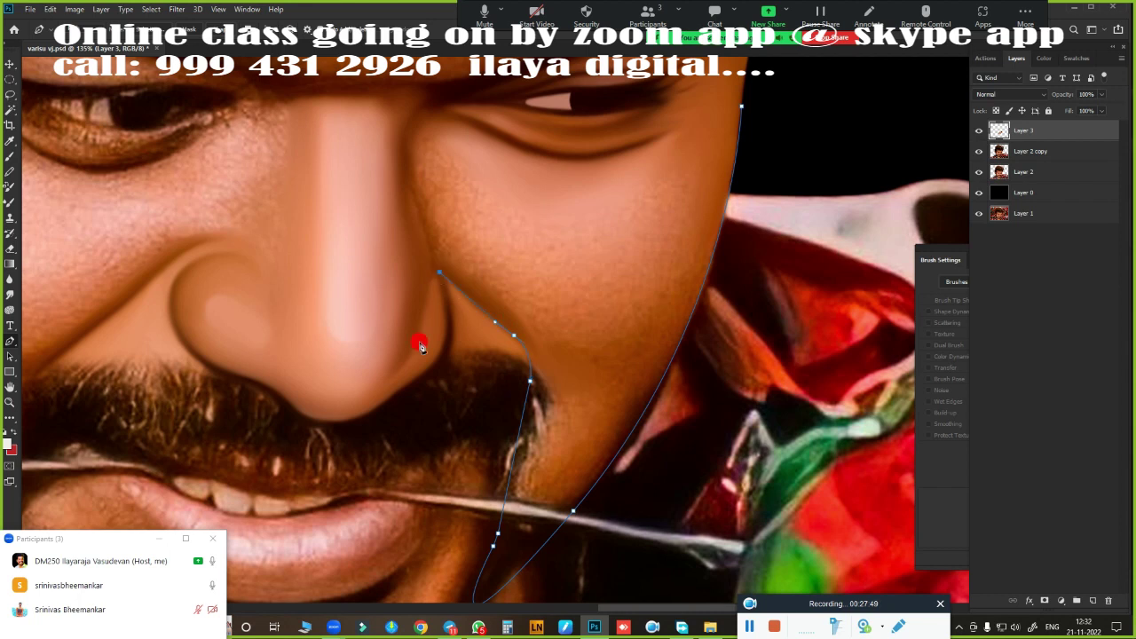
{"action": "left_click_drag", "start_coordinate": [421, 122], "coordinate": [457, 305]}
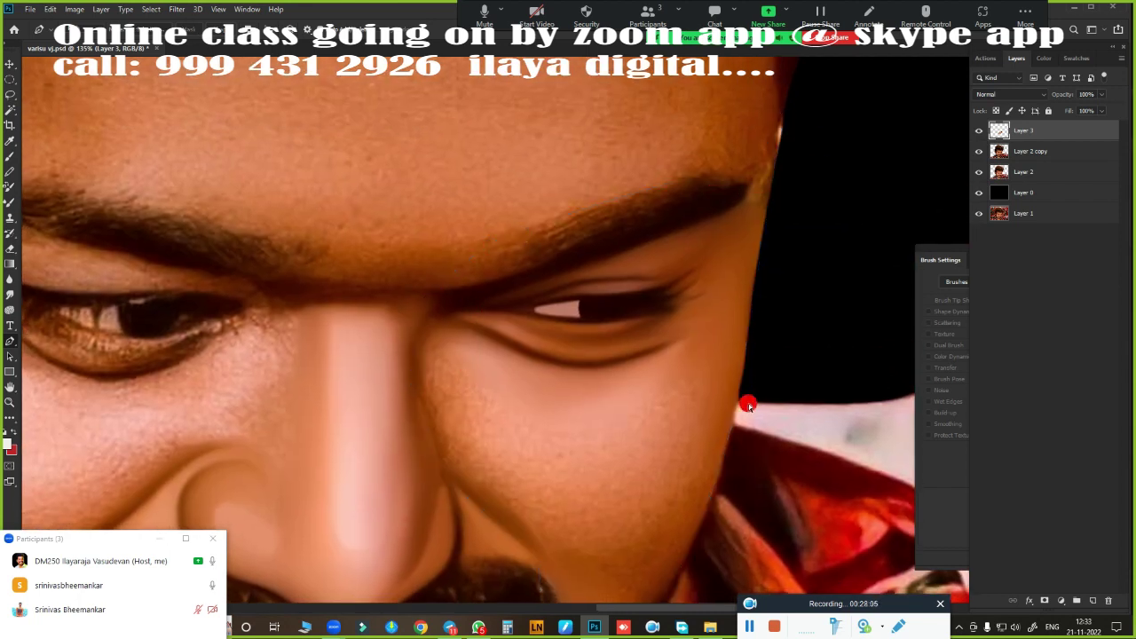
- Turn the traced cheek path into a selection and smooth the chin area inside it
{"action": "right_click", "coordinate": [752, 321]}
{"action": "key", "text": "Return"}
{"action": "left_click_drag", "start_coordinate": [714, 351], "coordinate": [583, 241]}
{"action": "scroll", "coordinate": [582, 242], "scroll_direction": "down", "scroll_amount": 3}
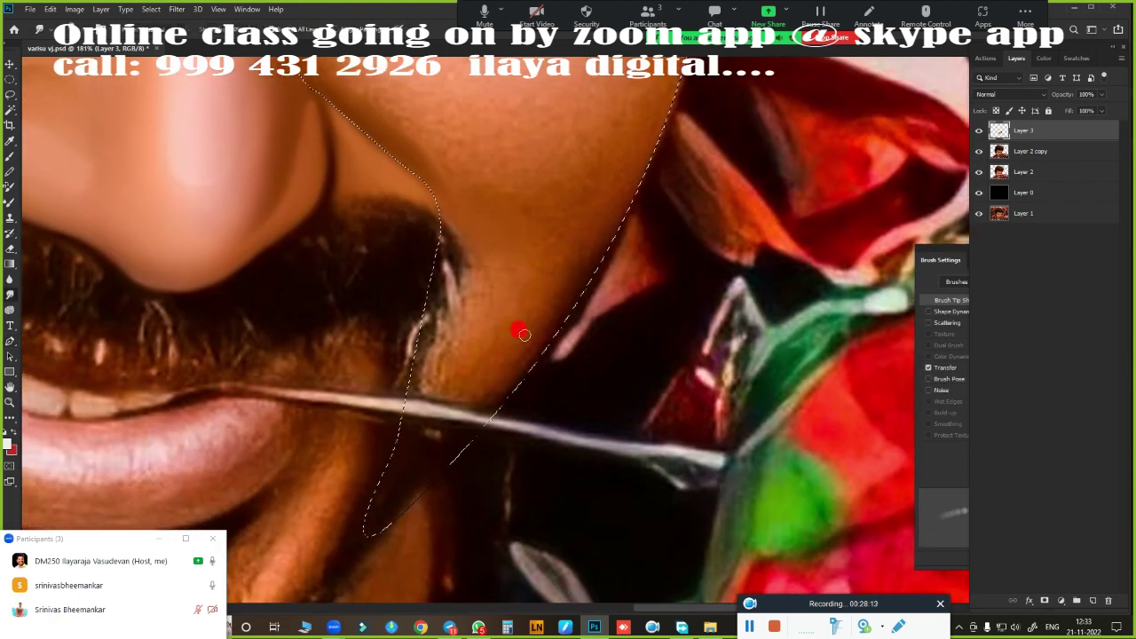
{"action": "mouse_move", "coordinate": [497, 278]}
{"action": "left_mouse_down"}
{"action": "mouse_move", "coordinate": [489, 370]}
{"action": "mouse_move", "coordinate": [575, 254]}
{"action": "mouse_move", "coordinate": [582, 316]}
{"action": "mouse_move", "coordinate": [500, 413]}
{"action": "mouse_move", "coordinate": [512, 452]}
{"action": "mouse_move", "coordinate": [383, 466]}
{"action": "left_mouse_up"}
{"action": "scroll", "coordinate": [667, 374], "scroll_direction": "up", "scroll_amount": 8}
- With a textured blending brush, smooth the face edge, cheek skin and eyebrow-edge skin
{"action": "key", "text": "shift+b"}
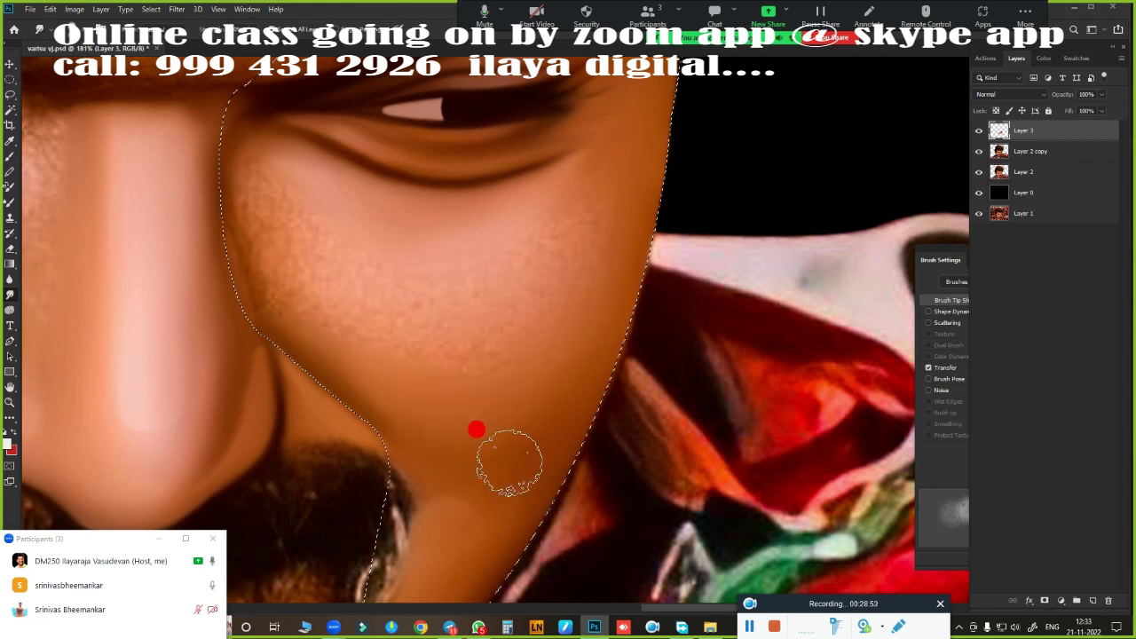
{"action": "scroll", "coordinate": [514, 417], "scroll_direction": "up", "scroll_amount": 5}
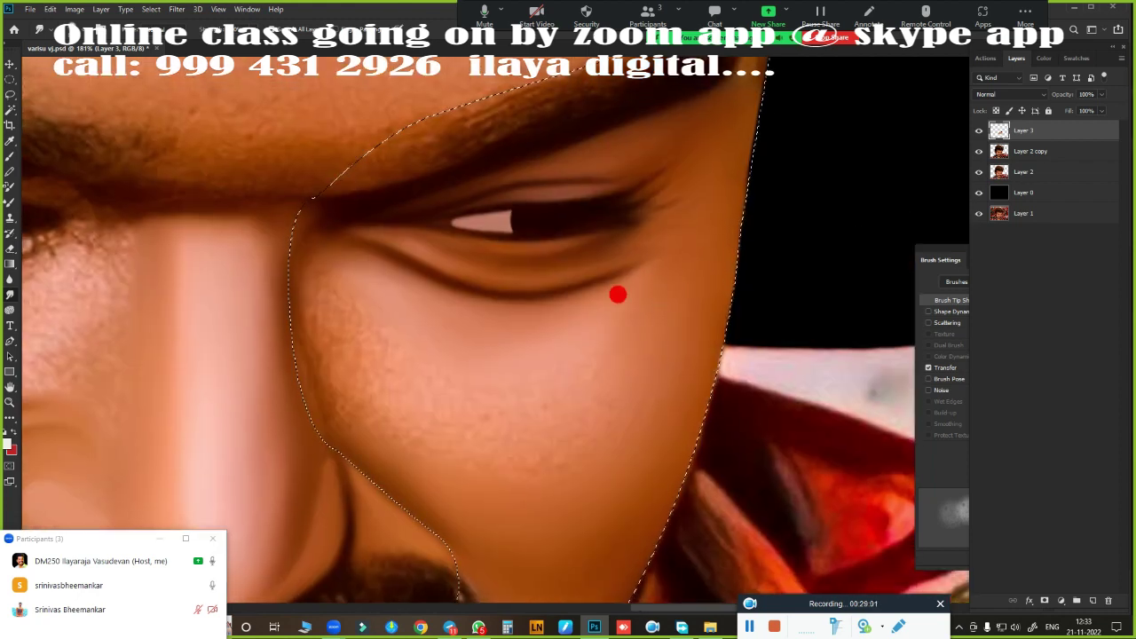
{"action": "key", "text": "bracketleft"}
{"action": "key", "text": "bracketleft"}
{"action": "key", "text": "bracketleft"}
{"action": "left_click_drag", "start_coordinate": [327, 386], "coordinate": [316, 275]}
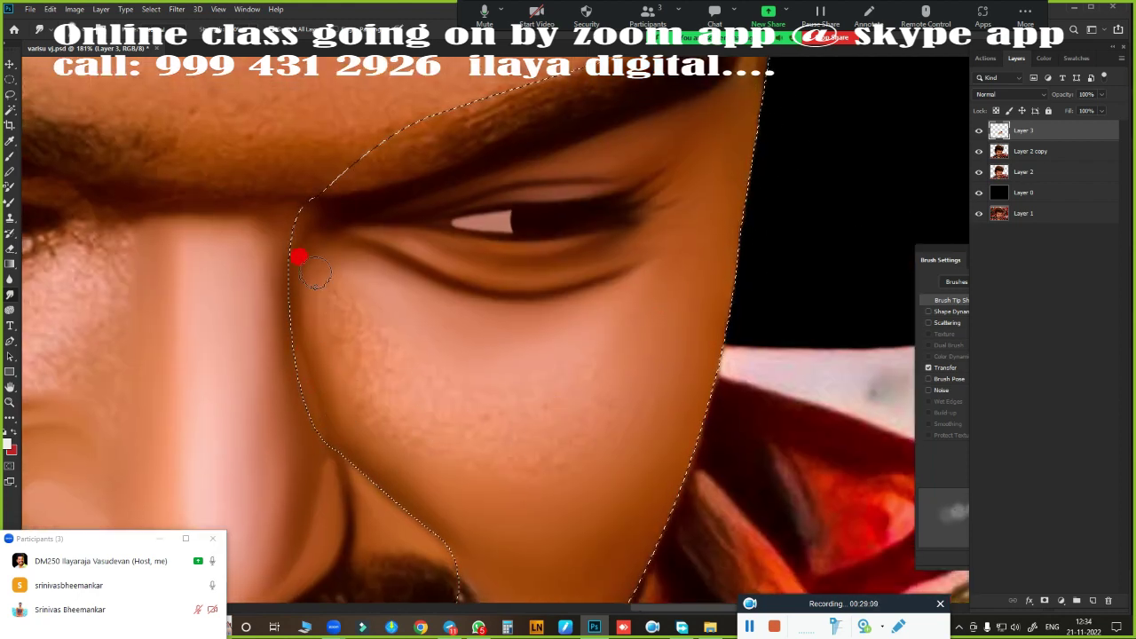
{"action": "left_click_drag", "start_coordinate": [308, 327], "coordinate": [431, 399]}
{"action": "key", "text": "bracketright"}
{"action": "key", "text": "bracketright"}
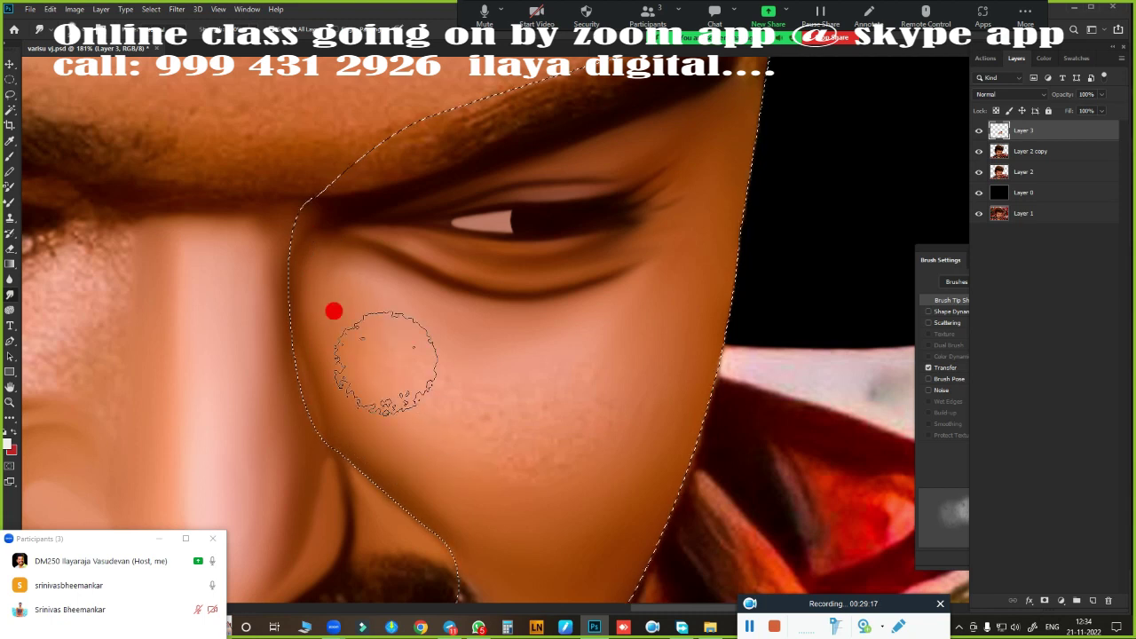
{"action": "scroll", "coordinate": [811, 253], "scroll_direction": "up", "scroll_amount": 3}
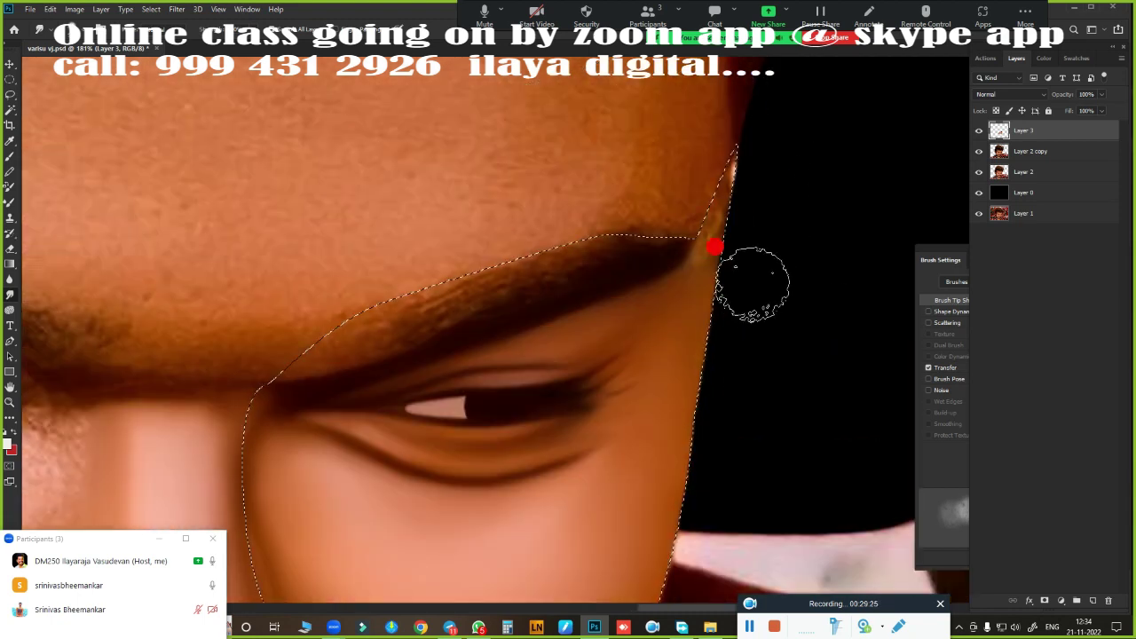
{"action": "mouse_move", "coordinate": [729, 197]}
{"action": "left_mouse_down"}
{"action": "mouse_move", "coordinate": [743, 221]}
{"action": "mouse_move", "coordinate": [532, 251]}
{"action": "mouse_move", "coordinate": [684, 233]}
{"action": "mouse_move", "coordinate": [409, 339]}
{"action": "mouse_move", "coordinate": [449, 264]}
{"action": "mouse_move", "coordinate": [467, 304]}
{"action": "mouse_move", "coordinate": [684, 239]}
{"action": "mouse_move", "coordinate": [275, 431]}
{"action": "left_mouse_up"}
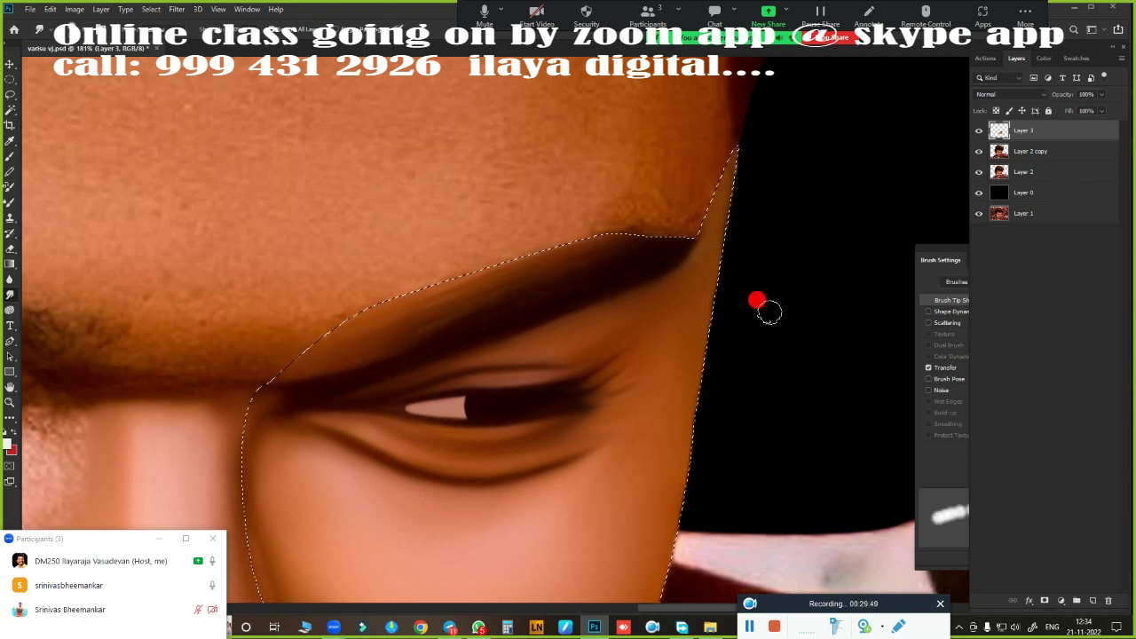
{"action": "mouse_move", "coordinate": [673, 232]}
{"action": "left_mouse_down"}
{"action": "mouse_move", "coordinate": [258, 330]}
{"action": "mouse_move", "coordinate": [324, 284]}
{"action": "mouse_move", "coordinate": [475, 226]}
{"action": "mouse_move", "coordinate": [632, 258]}
{"action": "left_mouse_up"}
{"action": "scroll", "coordinate": [512, 198], "scroll_direction": "down", "scroll_amount": 3}
- Smudge the skin along the nose bridge smooth
{"action": "scroll", "coordinate": [578, 173], "scroll_direction": "down", "scroll_amount": 2}
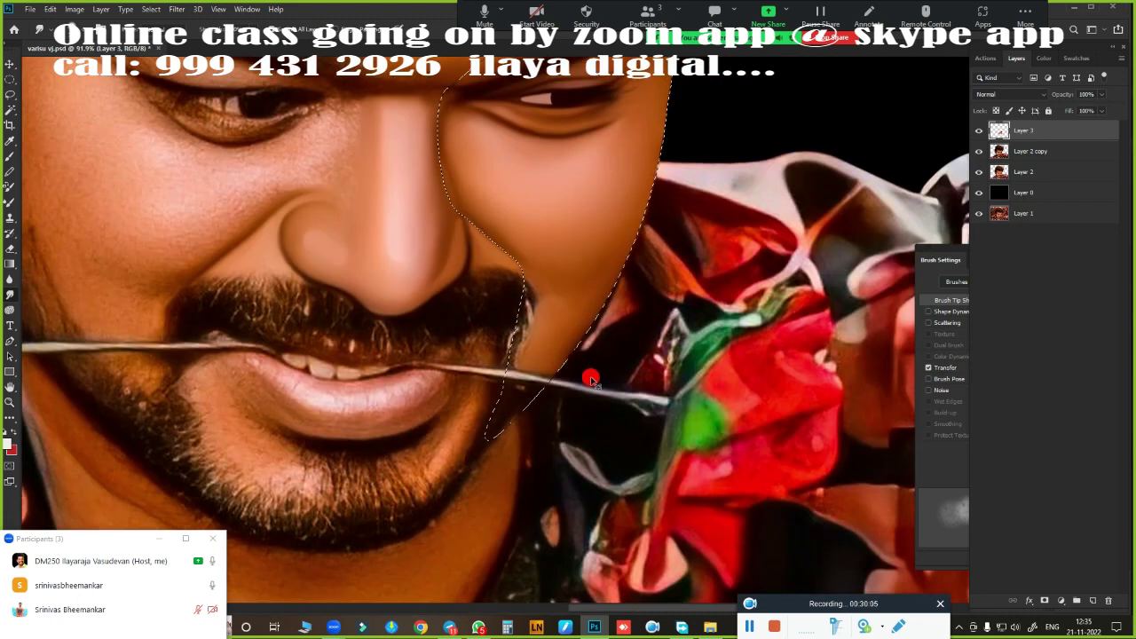
{"action": "scroll", "coordinate": [588, 376], "scroll_direction": "down", "scroll_amount": 1}
{"action": "scroll", "coordinate": [653, 377], "scroll_direction": "up", "scroll_amount": 3}
{"action": "scroll", "coordinate": [742, 228], "scroll_direction": "up", "scroll_amount": 1}
{"action": "scroll", "coordinate": [604, 302], "scroll_direction": "up", "scroll_amount": 1}
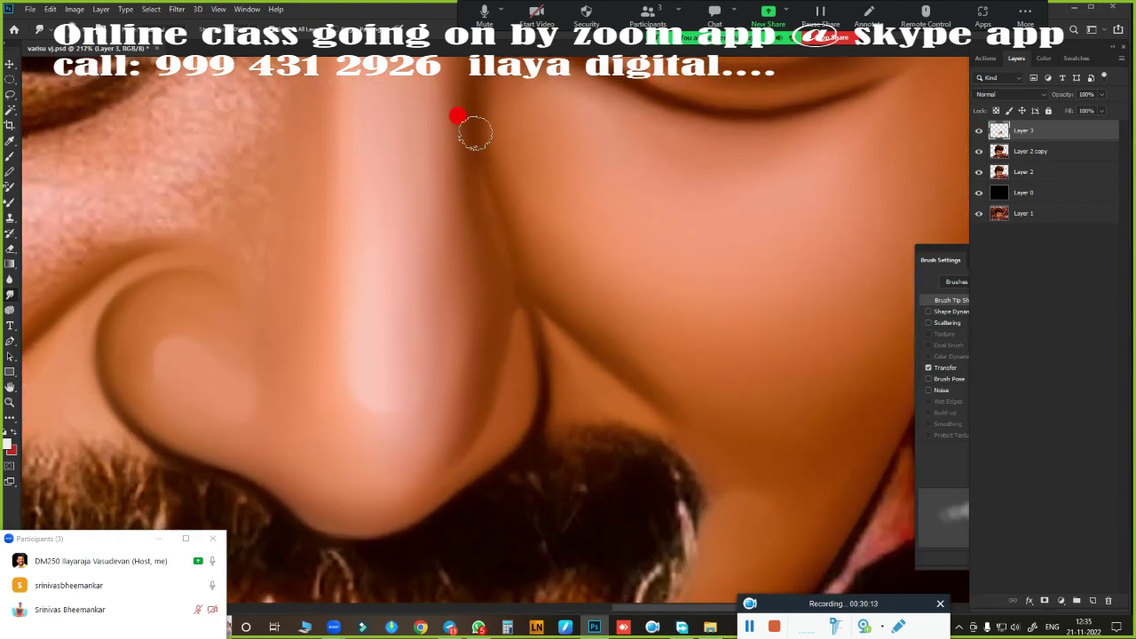
{"action": "scroll", "coordinate": [456, 115], "scroll_direction": "up", "scroll_amount": 1}
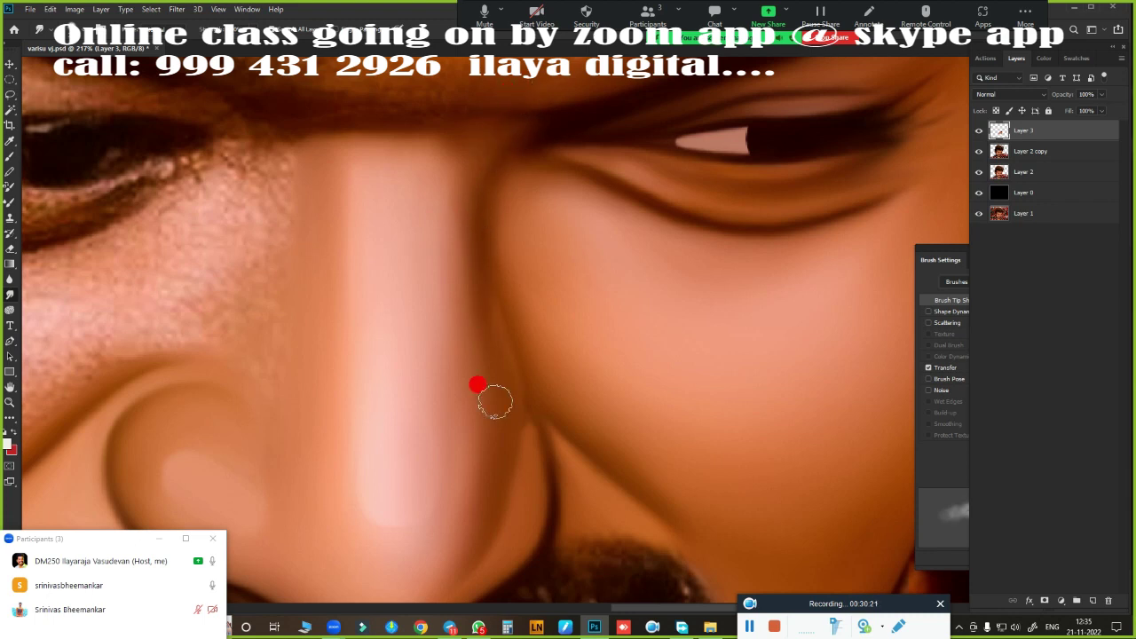
{"action": "left_click_drag", "start_coordinate": [494, 401], "coordinate": [491, 326]}
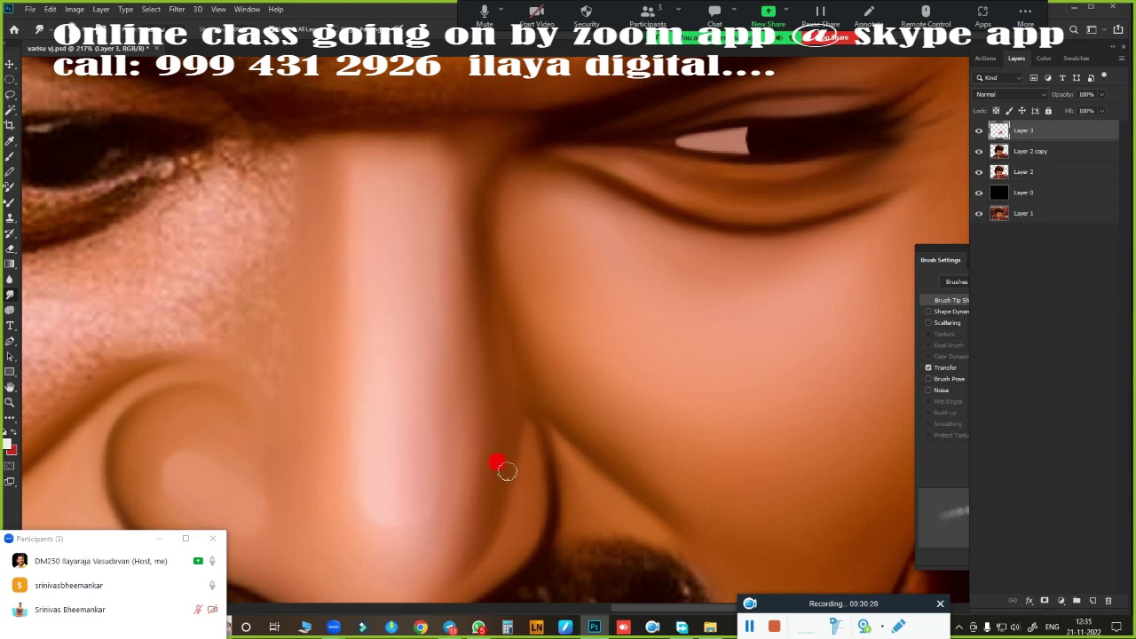
{"action": "scroll", "coordinate": [748, 329], "scroll_direction": "down", "scroll_amount": 2}
{"action": "scroll", "coordinate": [718, 431], "scroll_direction": "up", "scroll_amount": 1}
{"action": "scroll", "coordinate": [769, 325], "scroll_direction": "up", "scroll_amount": 1}
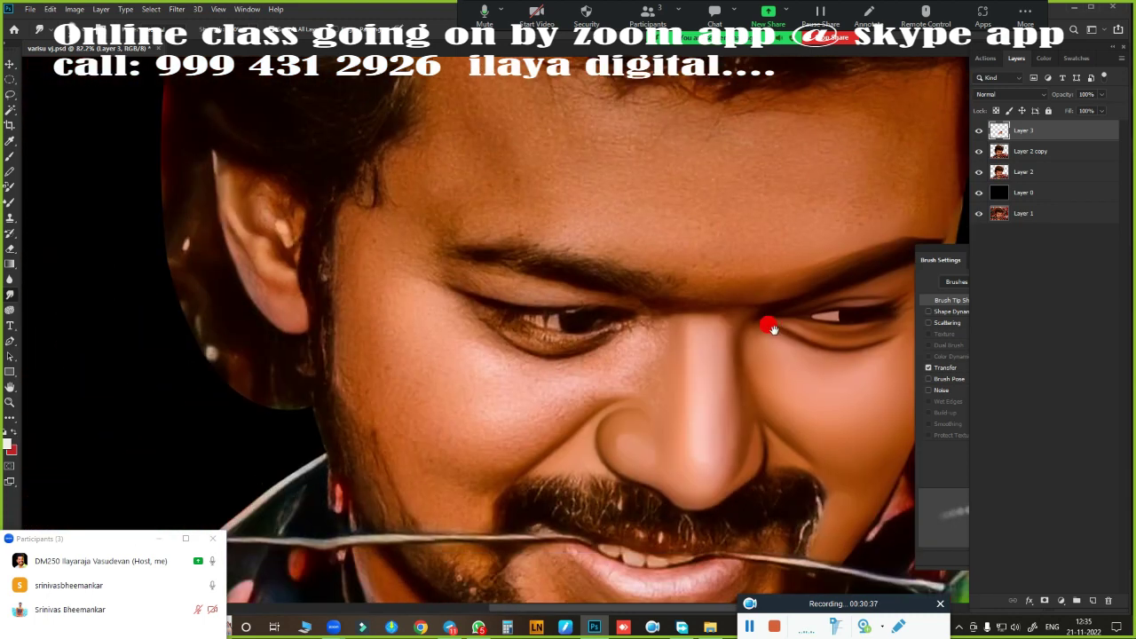
{"action": "scroll", "coordinate": [573, 299], "scroll_direction": "up", "scroll_amount": 1}
{"action": "scroll", "coordinate": [572, 299], "scroll_direction": "up", "scroll_amount": 2}
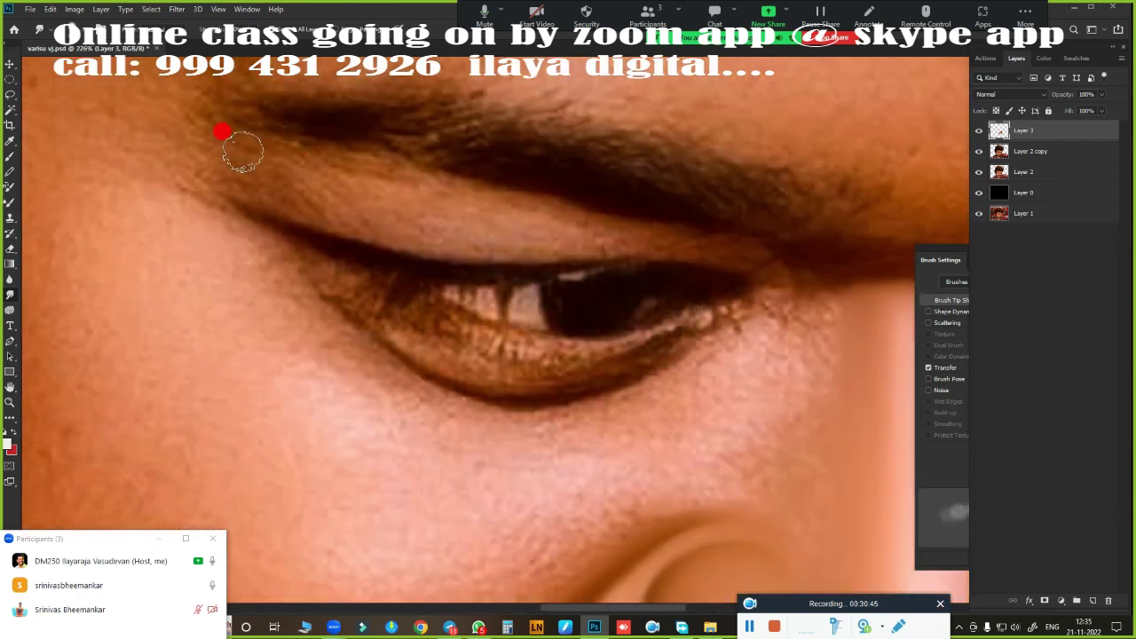
- Smooth the upper eyelid, the skin under the eye, and the lower and upper lash lines
{"action": "mouse_move", "coordinate": [288, 197]}
{"action": "left_mouse_down"}
{"action": "mouse_move", "coordinate": [728, 244]}
{"action": "mouse_move", "coordinate": [571, 190]}
{"action": "mouse_move", "coordinate": [657, 284]}
{"action": "mouse_move", "coordinate": [244, 173]}
{"action": "mouse_move", "coordinate": [325, 203]}
{"action": "mouse_move", "coordinate": [599, 217]}
{"action": "mouse_move", "coordinate": [368, 223]}
{"action": "mouse_move", "coordinate": [197, 168]}
{"action": "mouse_move", "coordinate": [194, 208]}
{"action": "left_mouse_up"}
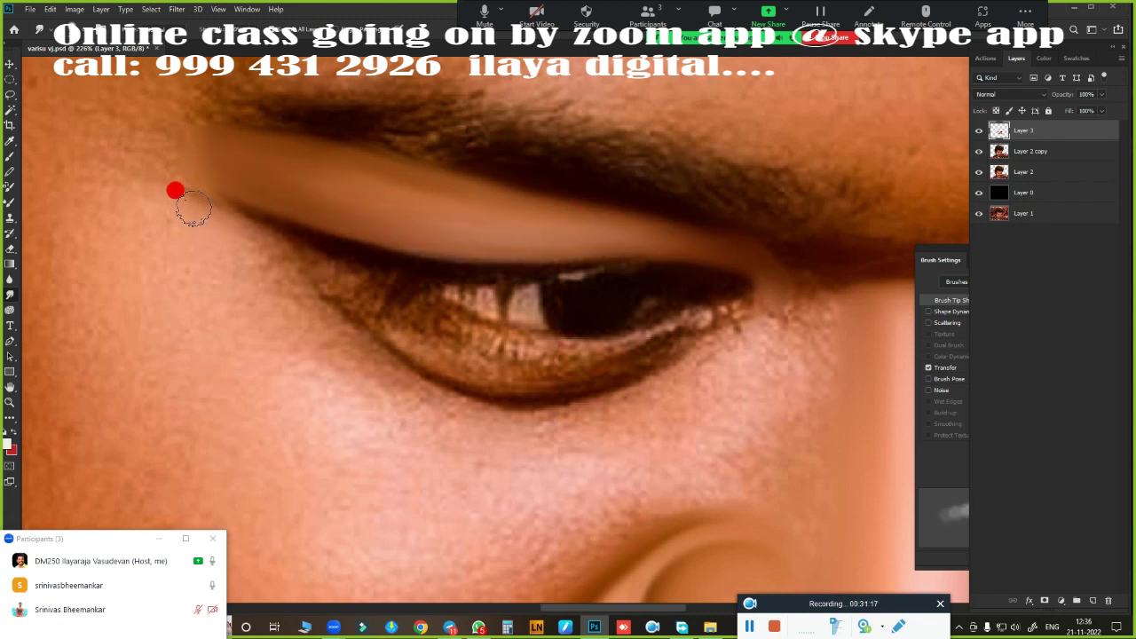
{"action": "left_click_drag", "start_coordinate": [270, 271], "coordinate": [454, 386]}
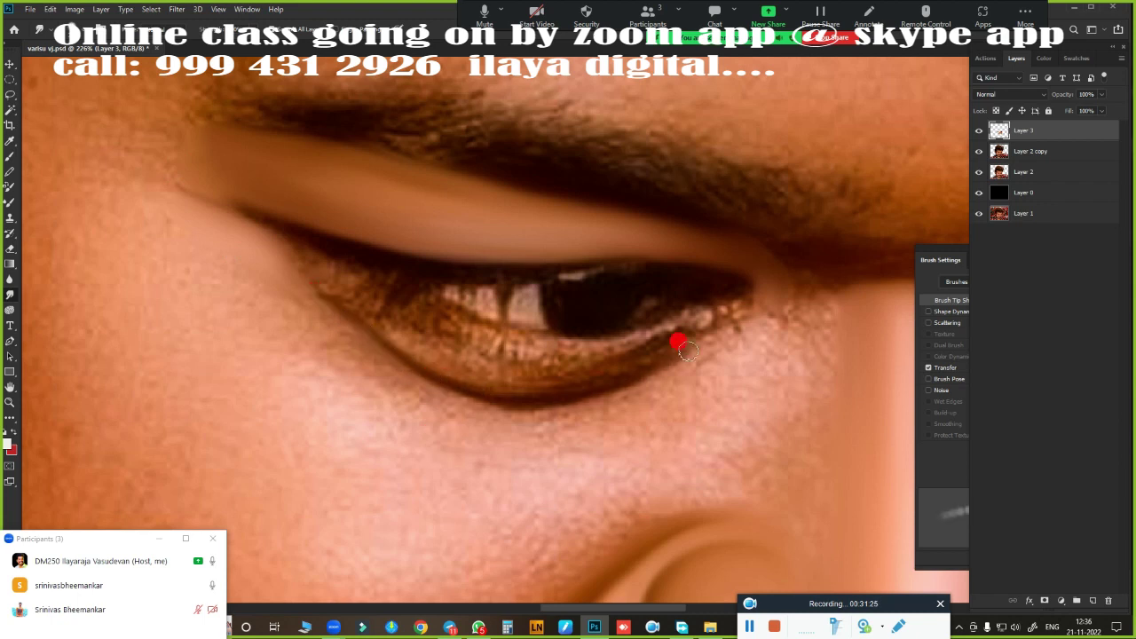
{"action": "mouse_move", "coordinate": [396, 335]}
{"action": "left_mouse_down"}
{"action": "mouse_move", "coordinate": [446, 366]}
{"action": "mouse_move", "coordinate": [559, 381]}
{"action": "mouse_move", "coordinate": [701, 336]}
{"action": "left_mouse_up"}
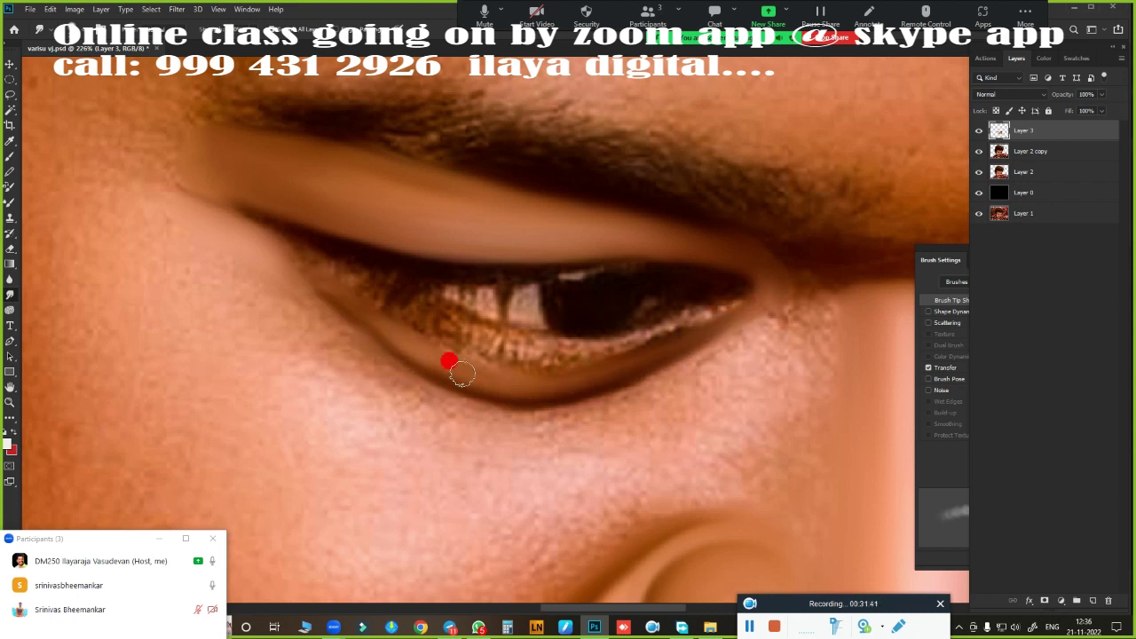
{"action": "left_click_drag", "start_coordinate": [314, 282], "coordinate": [335, 276]}
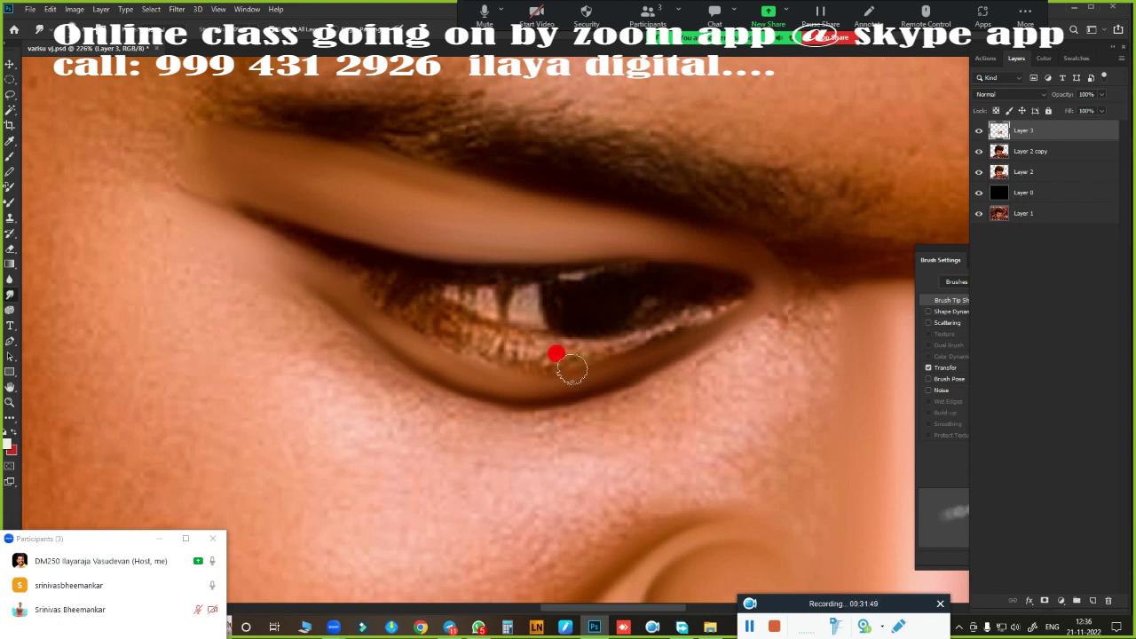
{"action": "mouse_move", "coordinate": [571, 368]}
{"action": "left_mouse_down"}
{"action": "mouse_move", "coordinate": [743, 216]}
{"action": "mouse_move", "coordinate": [653, 297]}
{"action": "left_mouse_up"}
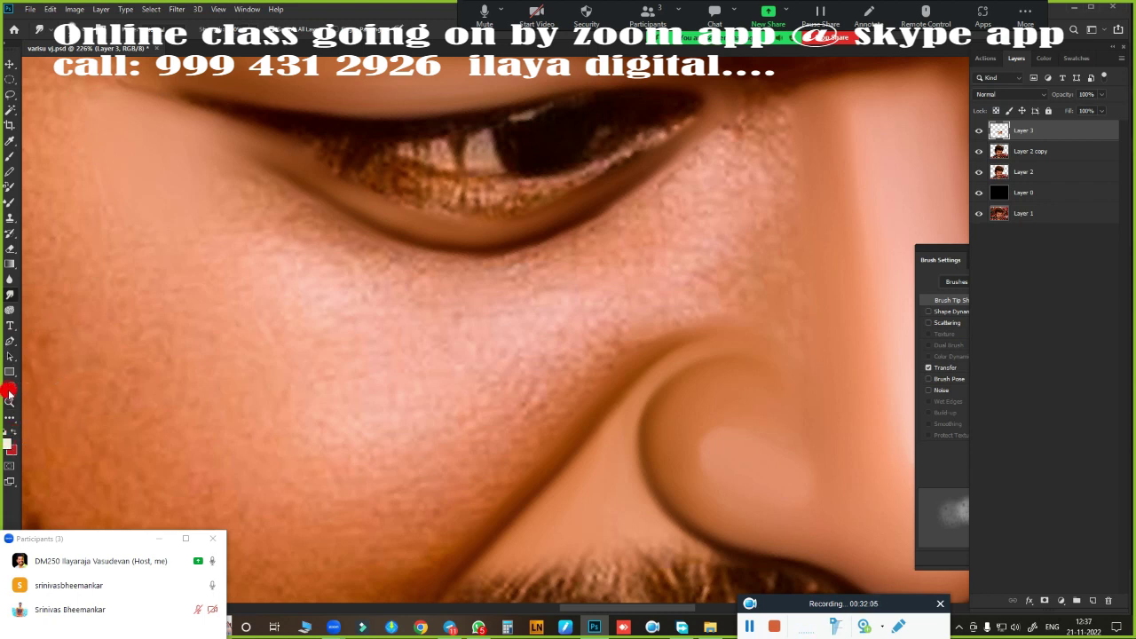
- Briefly tilt the canvas view, then return to the Hand and Smudge tools
{"action": "left_click", "coordinate": [13, 388]}
{"action": "left_click_drag", "start_coordinate": [309, 360], "coordinate": [261, 324]}
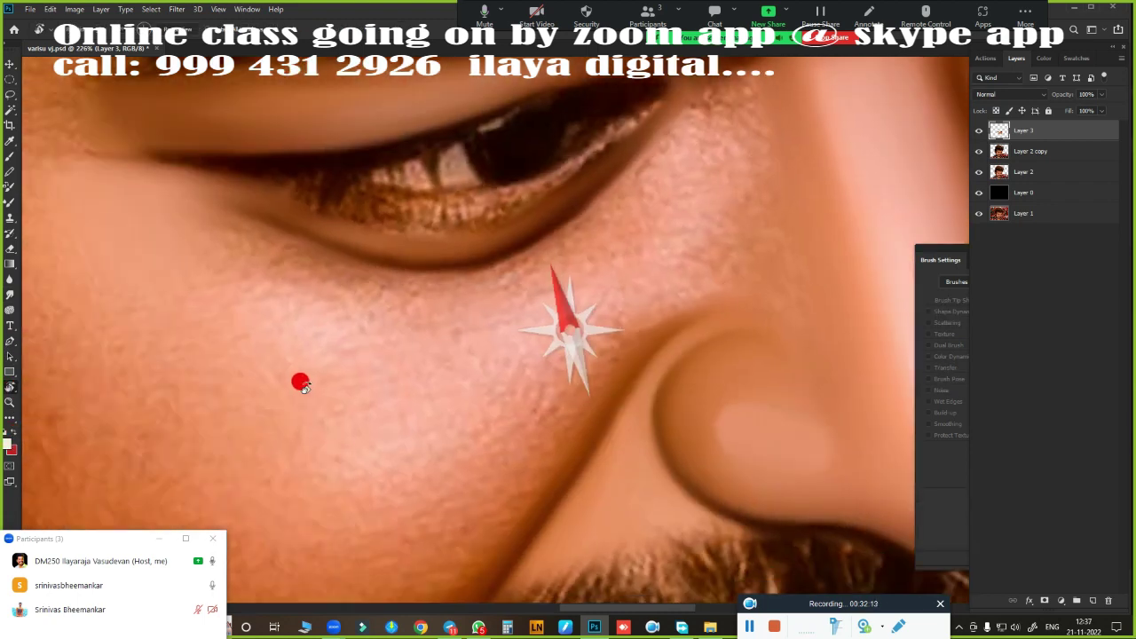
{"action": "right_click", "coordinate": [10, 388]}
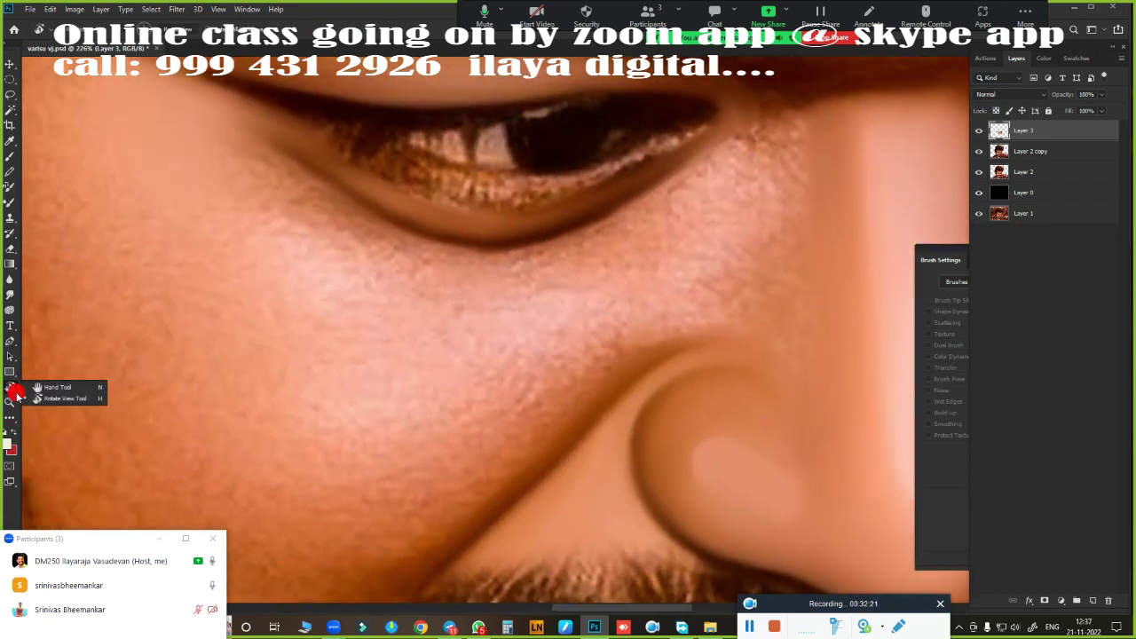
{"action": "left_click", "coordinate": [54, 383]}
{"action": "key", "text": "s"}
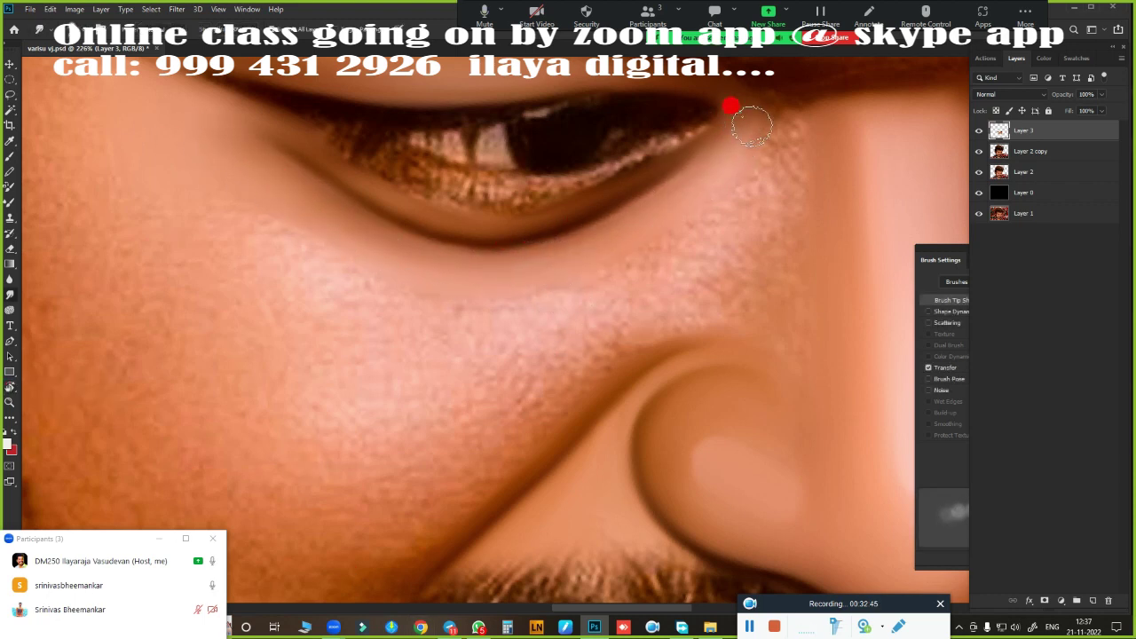
- Smudge the brow between the eyes and the cheek up to the temple, undoing the strand smudge
{"action": "scroll", "coordinate": [705, 288], "scroll_direction": "down", "scroll_amount": 1}
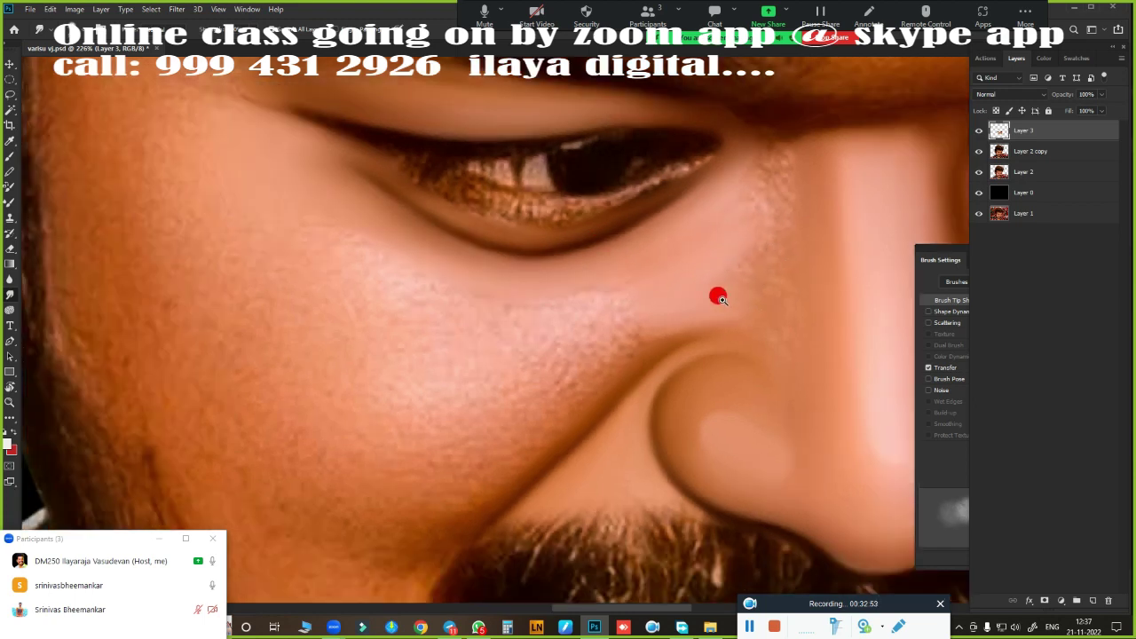
{"action": "scroll", "coordinate": [674, 294], "scroll_direction": "down", "scroll_amount": 1}
{"action": "scroll", "coordinate": [550, 315], "scroll_direction": "up", "scroll_amount": 1}
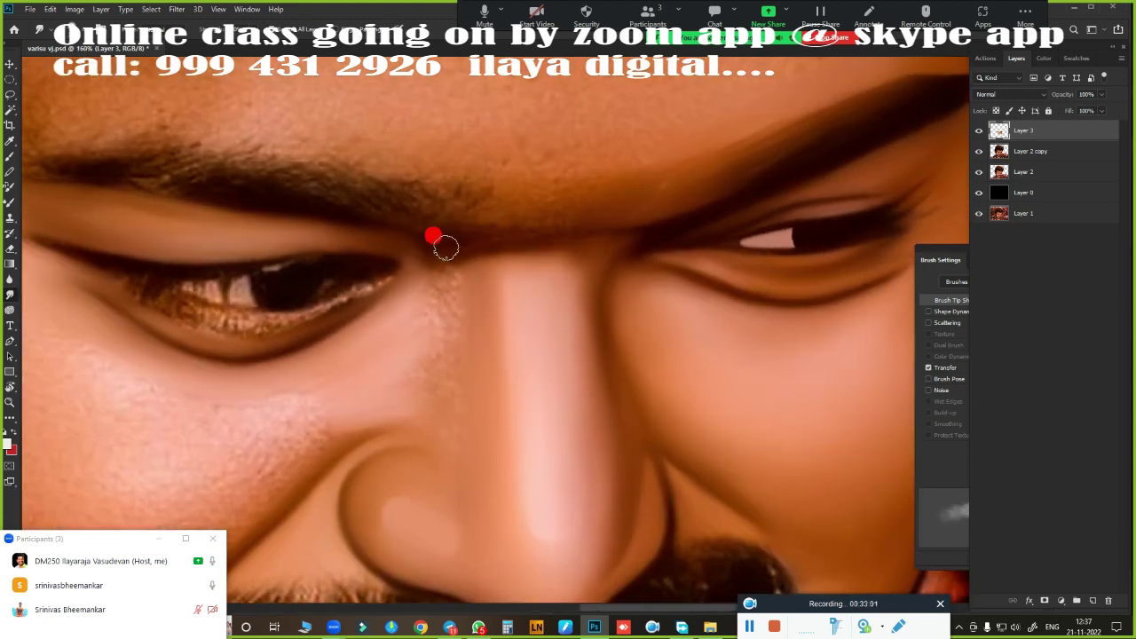
{"action": "mouse_move", "coordinate": [445, 248]}
{"action": "left_mouse_down"}
{"action": "mouse_move", "coordinate": [575, 234]}
{"action": "mouse_move", "coordinate": [470, 182]}
{"action": "mouse_move", "coordinate": [663, 162]}
{"action": "mouse_move", "coordinate": [529, 218]}
{"action": "mouse_move", "coordinate": [451, 285]}
{"action": "mouse_move", "coordinate": [446, 412]}
{"action": "left_mouse_up"}
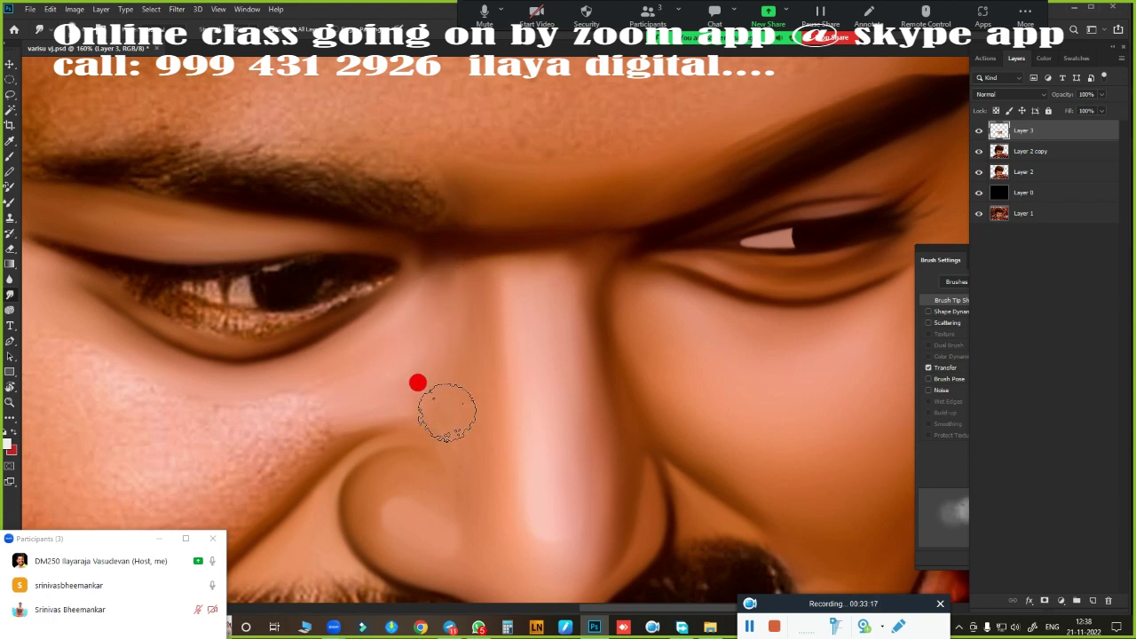
{"action": "scroll", "coordinate": [577, 425], "scroll_direction": "down", "scroll_amount": 3}
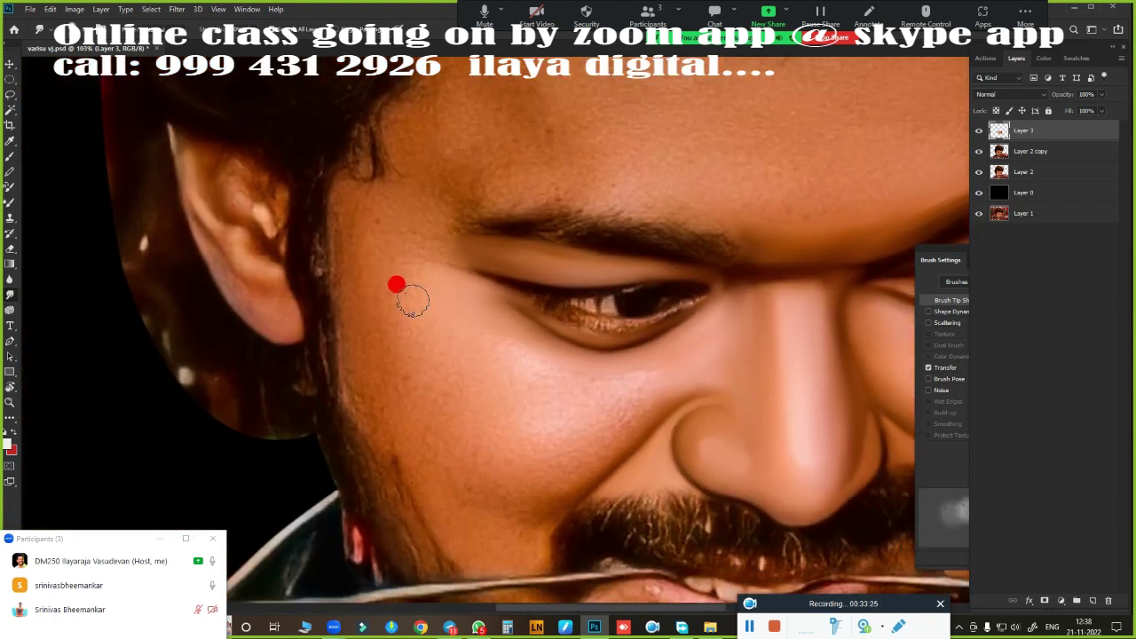
{"action": "mouse_move", "coordinate": [351, 220]}
{"action": "left_mouse_down"}
{"action": "mouse_move", "coordinate": [355, 334]}
{"action": "mouse_move", "coordinate": [375, 287]}
{"action": "mouse_move", "coordinate": [351, 194]}
{"action": "mouse_move", "coordinate": [451, 132]}
{"action": "mouse_move", "coordinate": [394, 292]}
{"action": "mouse_move", "coordinate": [415, 370]}
{"action": "left_mouse_up"}
{"action": "scroll", "coordinate": [499, 296], "scroll_direction": "down", "scroll_amount": 3}
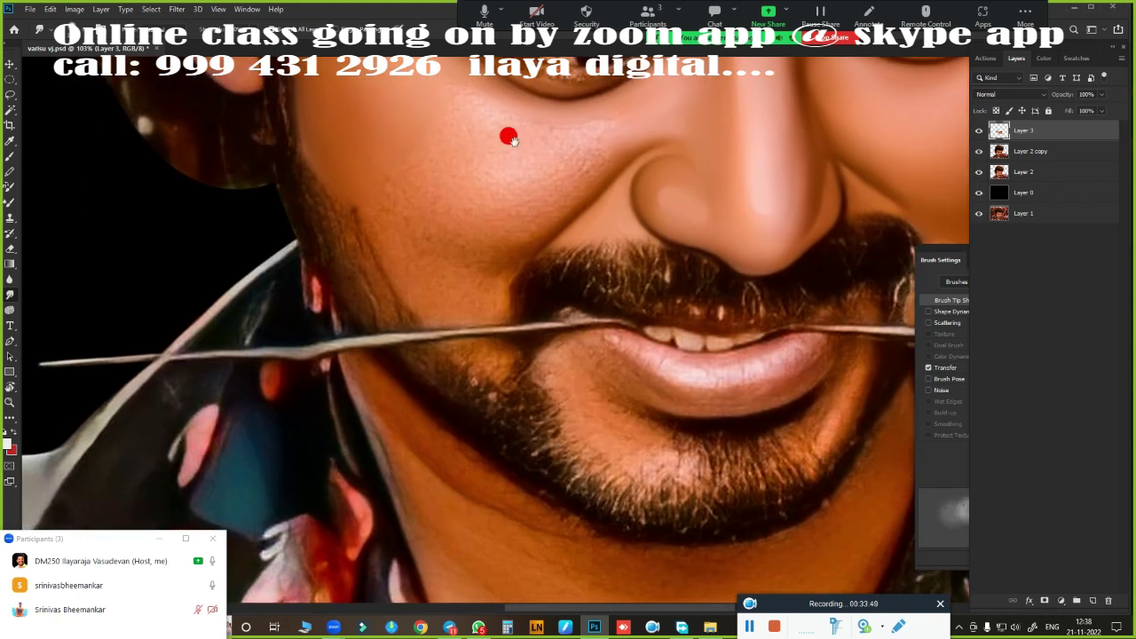
{"action": "scroll", "coordinate": [507, 134], "scroll_direction": "up", "scroll_amount": 2}
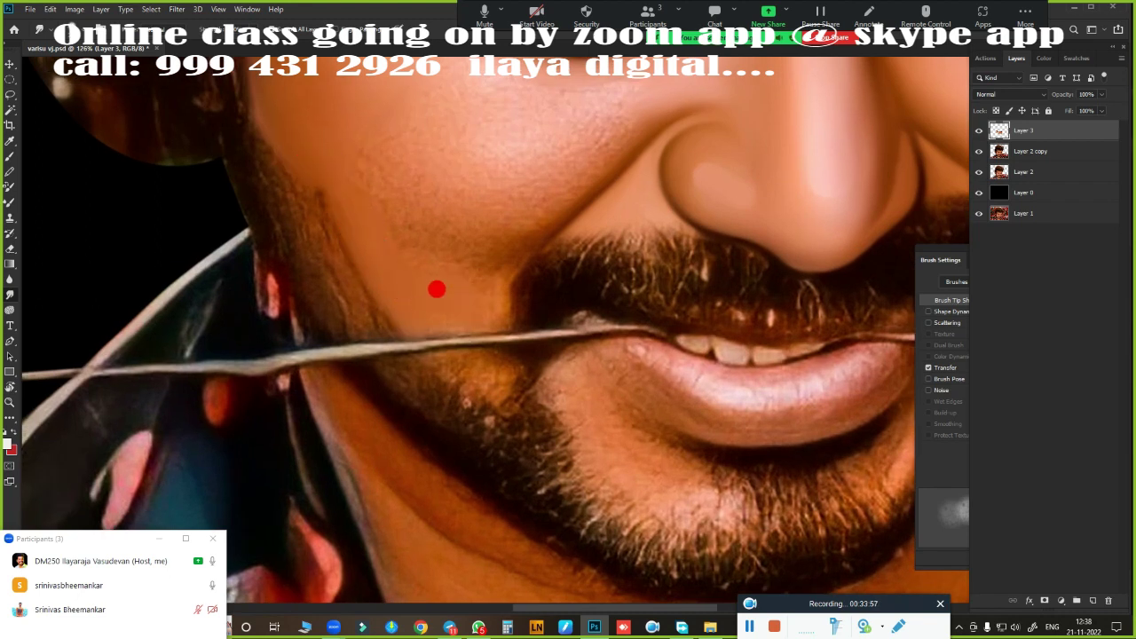
{"action": "mouse_move", "coordinate": [415, 344]}
{"action": "left_mouse_down"}
{"action": "mouse_move", "coordinate": [484, 339]}
{"action": "mouse_move", "coordinate": [494, 304]}
{"action": "left_mouse_up"}
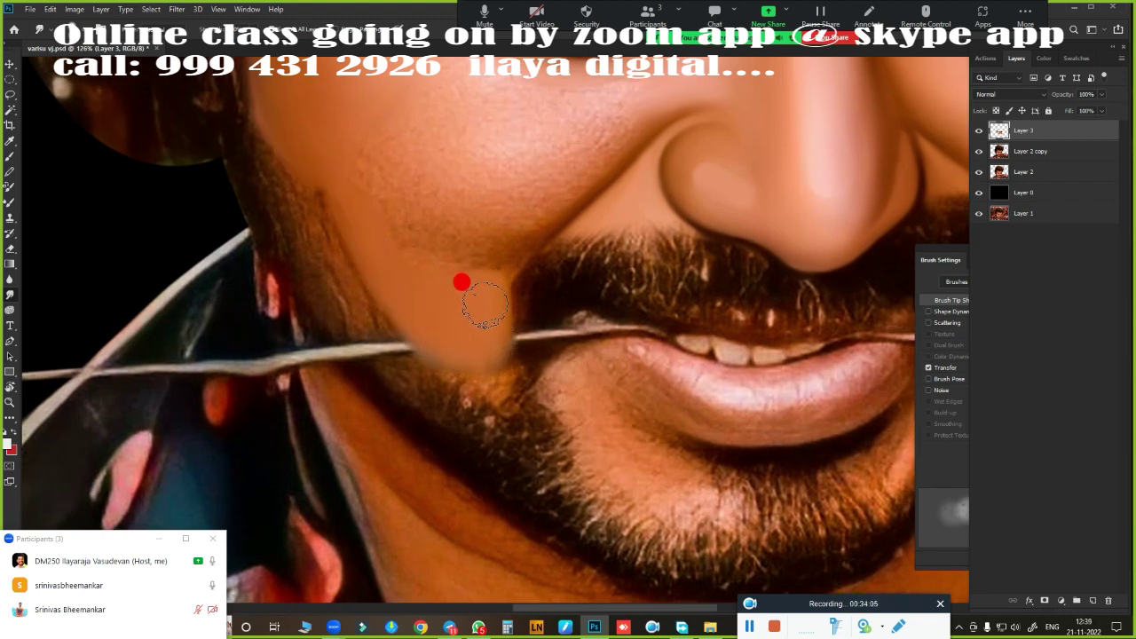
{"action": "key", "text": "ctrl+z"}
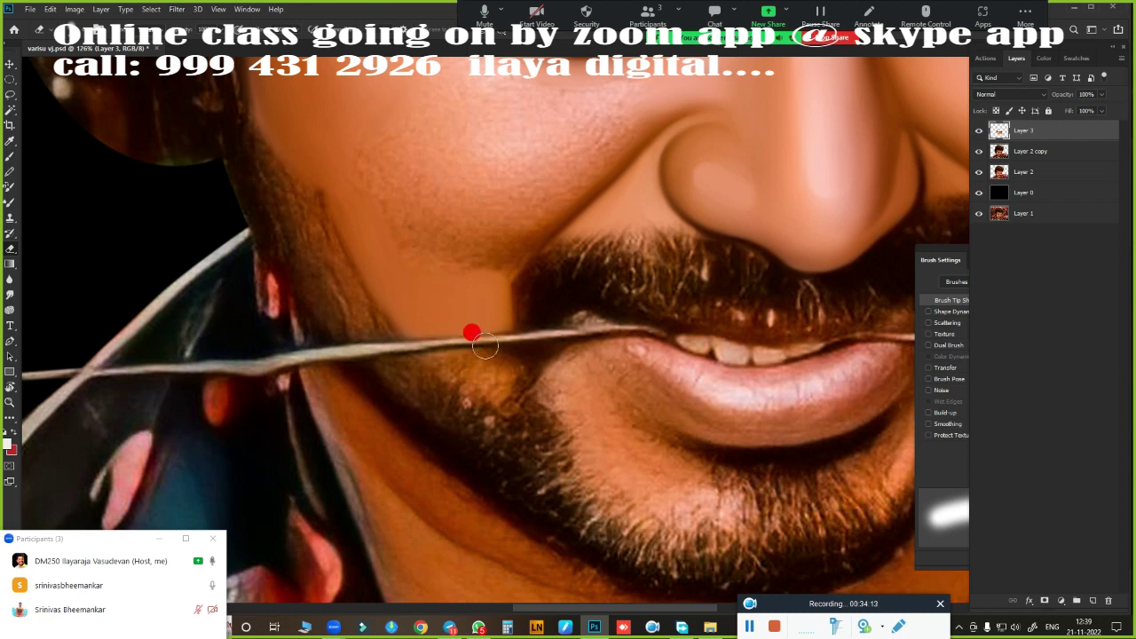
- Fine-tune the smudge brush size up and down with the bracket keys
{"action": "scroll", "coordinate": [479, 341], "scroll_direction": "up", "scroll_amount": 5}
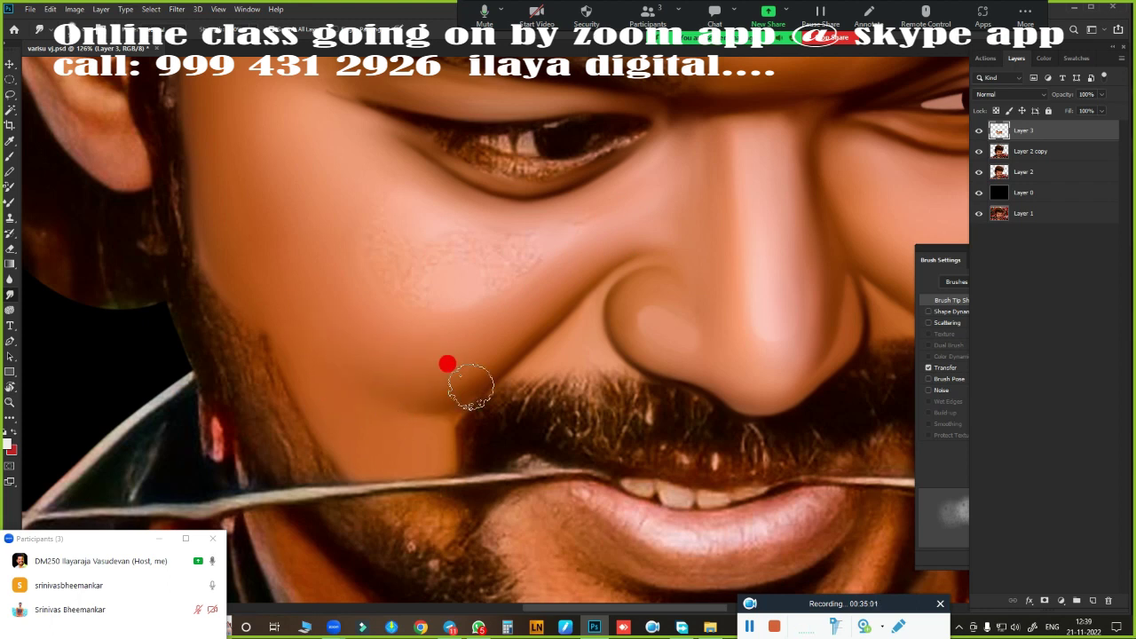
{"action": "key", "text": "bracketleft"}
{"action": "key", "text": "bracketleft"}
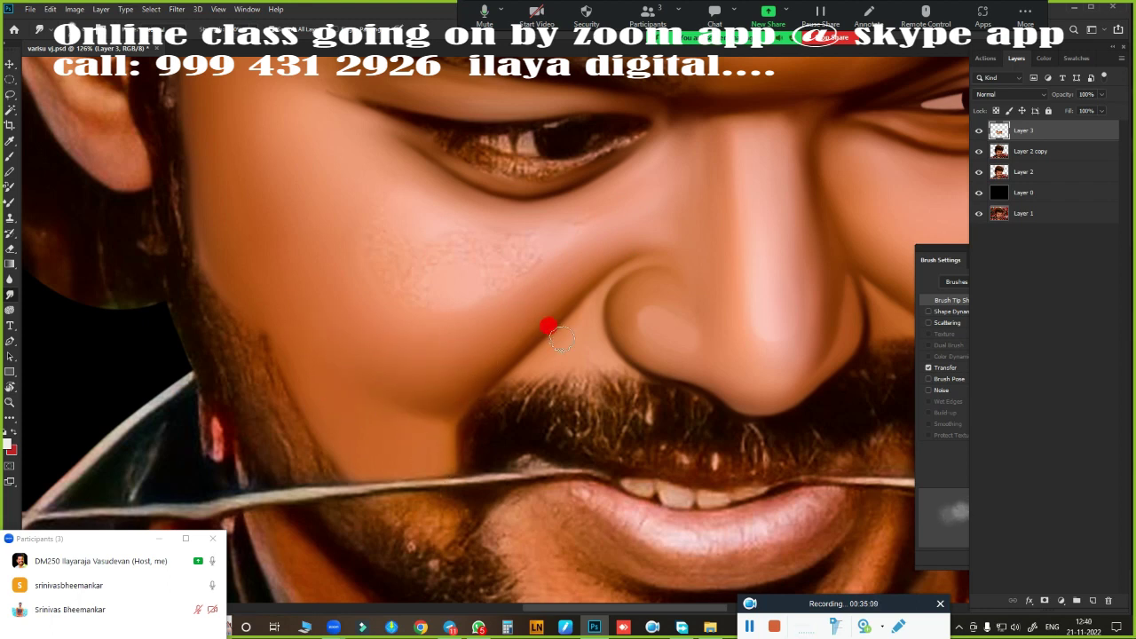
{"action": "scroll", "coordinate": [550, 330], "scroll_direction": "up", "scroll_amount": 2}
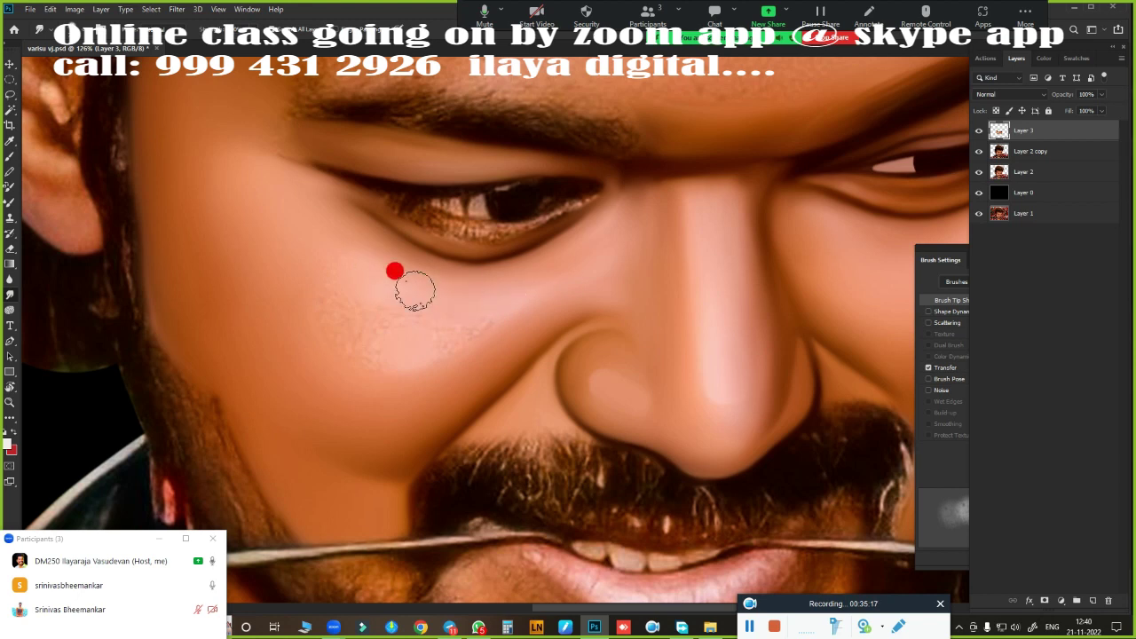
{"action": "key", "text": "bracketright"}
{"action": "key", "text": "bracketright"}
{"action": "key", "text": "bracketright"}
{"action": "key", "text": "bracketright"}
{"action": "key", "text": "bracketright"}
{"action": "key", "text": "bracketleft"}
{"action": "key", "text": "bracketleft"}
{"action": "key", "text": "bracketleft"}
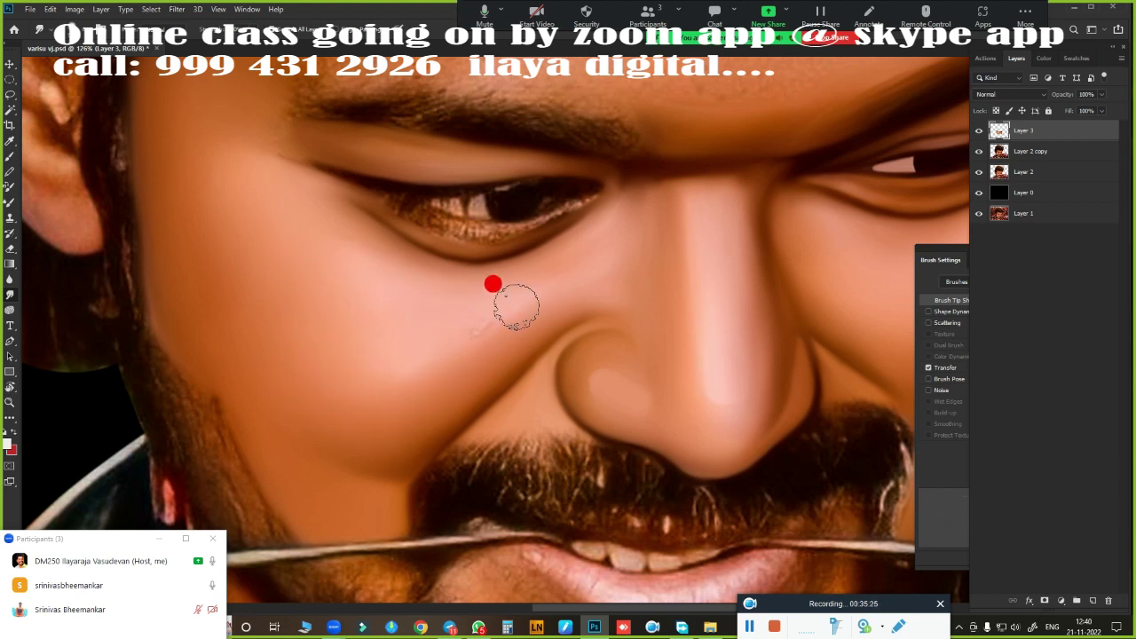
{"action": "scroll", "coordinate": [599, 441], "scroll_direction": "down", "scroll_amount": 3}
{"action": "scroll", "coordinate": [600, 441], "scroll_direction": "up", "scroll_amount": 2}
- Smooth the glittery texture under the iris and the pale band along the lower eyelid
{"action": "scroll", "coordinate": [556, 236], "scroll_direction": "up", "scroll_amount": 2}
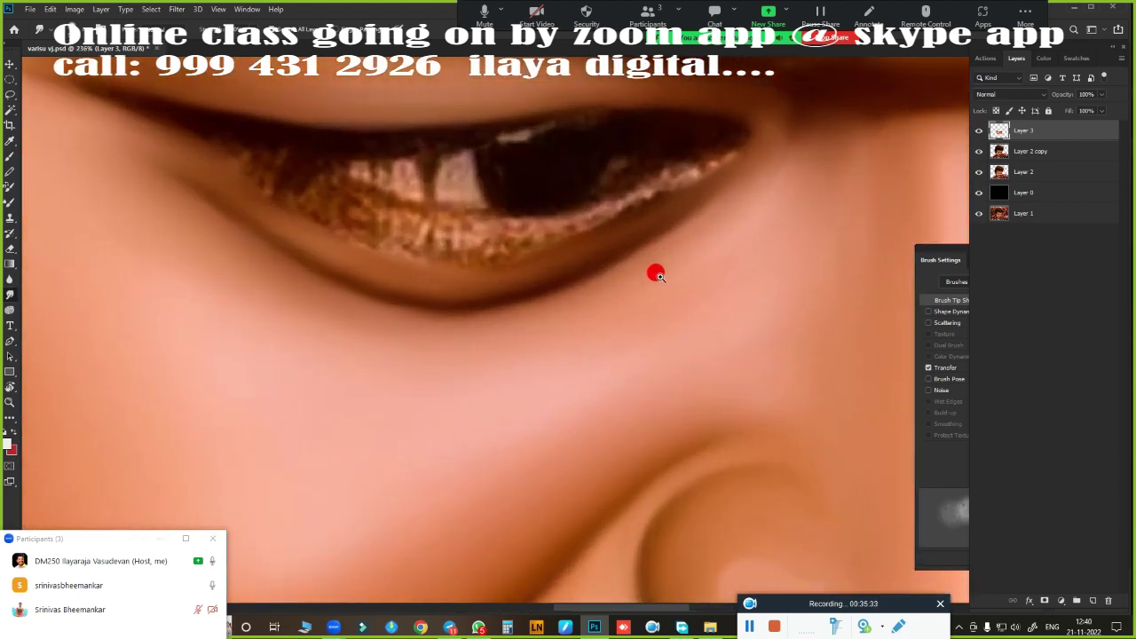
{"action": "scroll", "coordinate": [654, 271], "scroll_direction": "up", "scroll_amount": 2}
{"action": "mouse_move", "coordinate": [322, 294]}
{"action": "left_mouse_down"}
{"action": "mouse_move", "coordinate": [593, 302]}
{"action": "mouse_move", "coordinate": [736, 234]}
{"action": "left_mouse_up"}
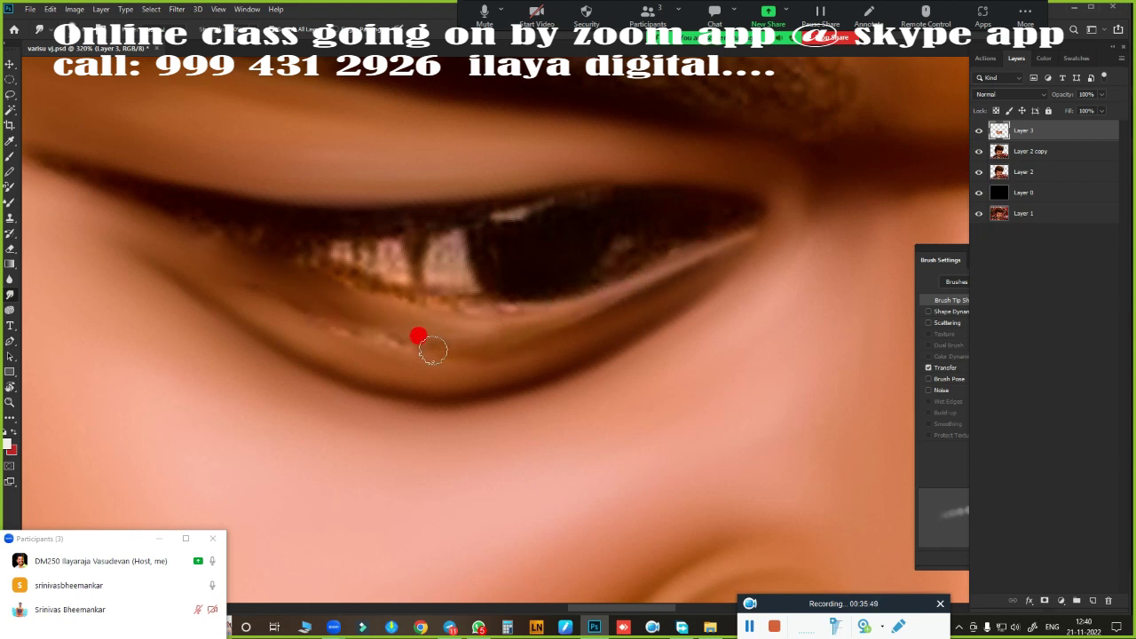
{"action": "mouse_move", "coordinate": [294, 315]}
{"action": "left_mouse_down"}
{"action": "mouse_move", "coordinate": [431, 342]}
{"action": "mouse_move", "coordinate": [539, 329]}
{"action": "left_mouse_up"}
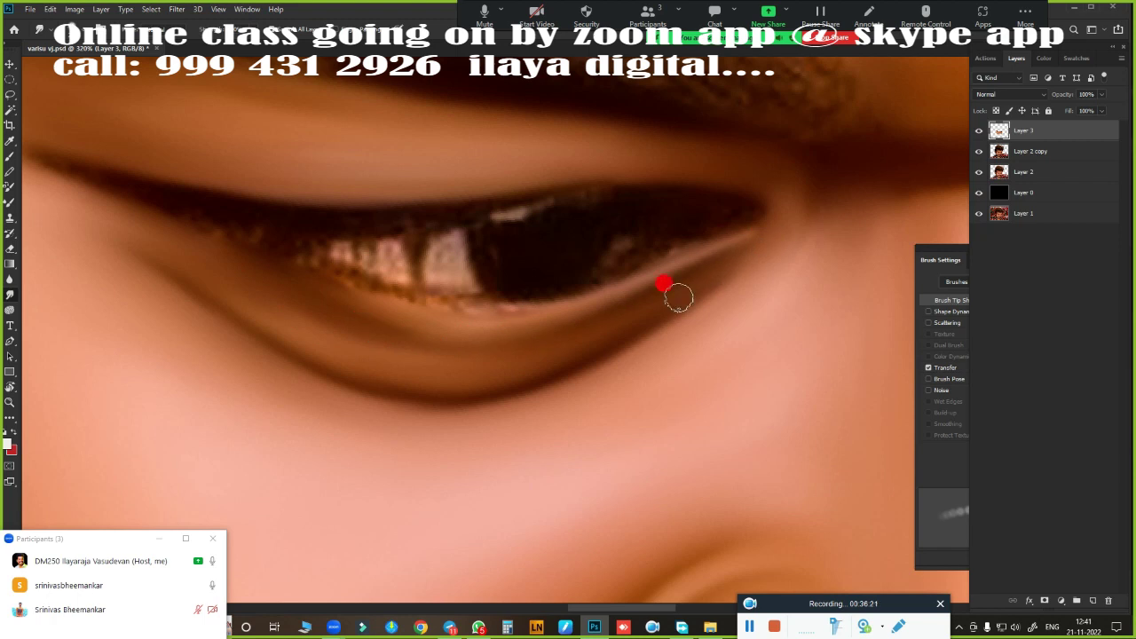
{"action": "scroll", "coordinate": [550, 361], "scroll_direction": "down", "scroll_amount": 5}
{"action": "scroll", "coordinate": [609, 352], "scroll_direction": "up", "scroll_amount": 5}
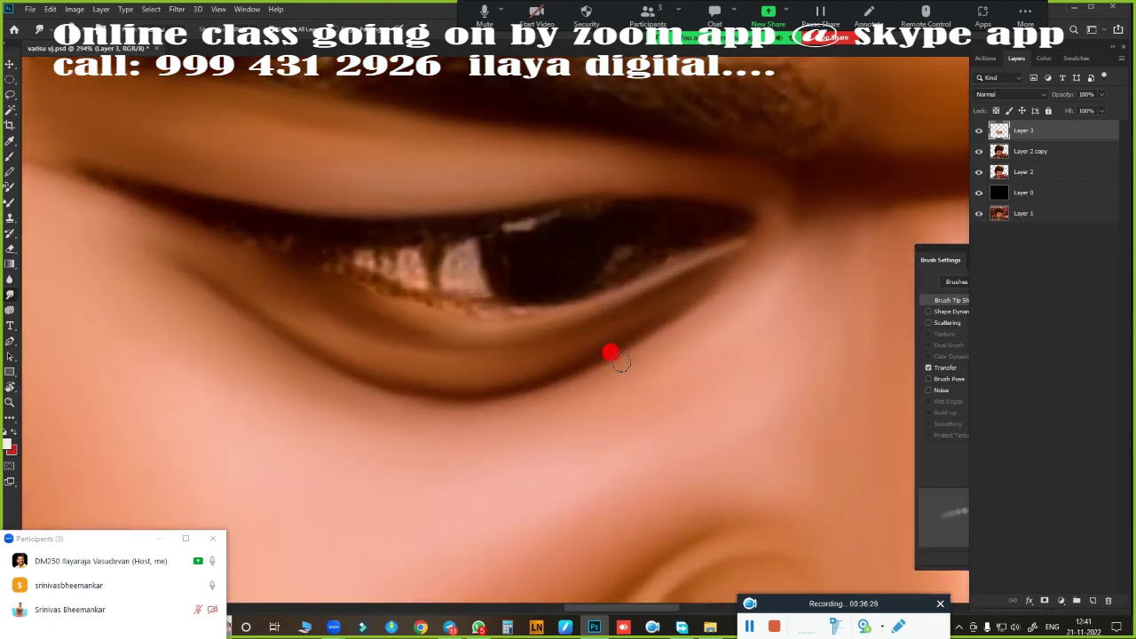
{"action": "scroll", "coordinate": [550, 279], "scroll_direction": "up", "scroll_amount": 2}
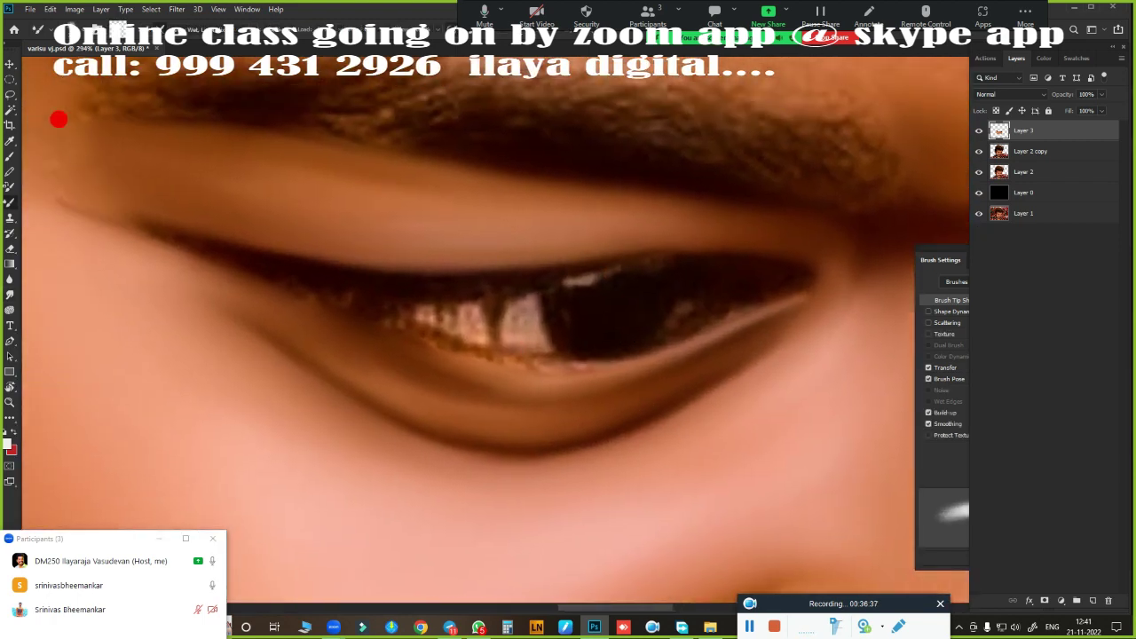
- Blend the inner lash end, upper and lower lash lines, lower-lid shading and outer eyeliner tip
{"action": "left_click_drag", "start_coordinate": [253, 253], "coordinate": [142, 225]}
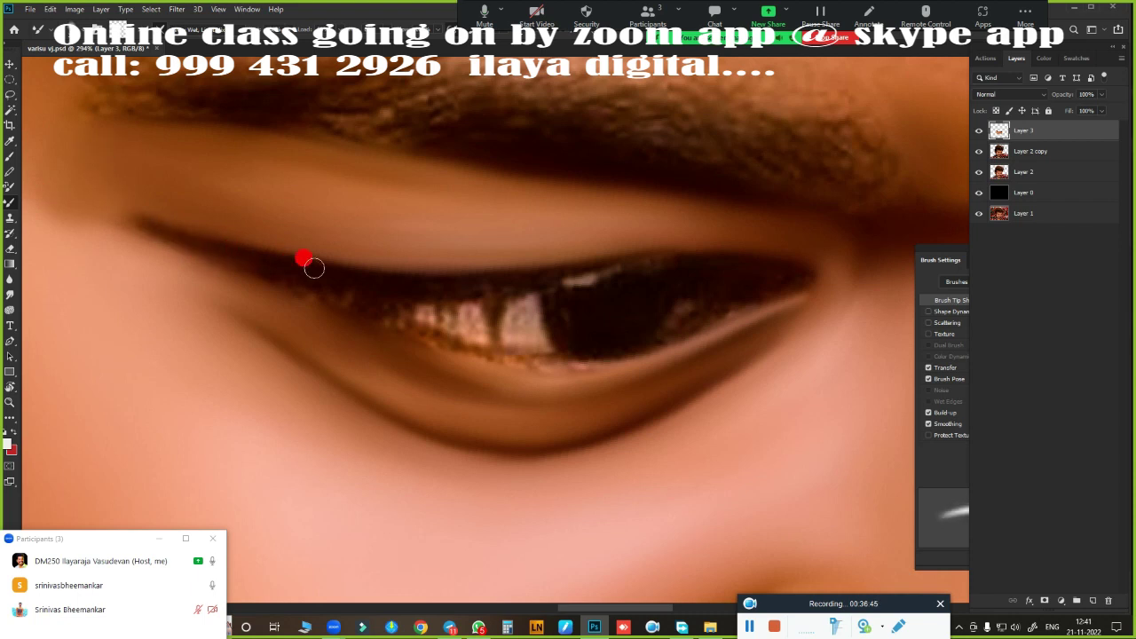
{"action": "left_click_drag", "start_coordinate": [366, 280], "coordinate": [636, 266]}
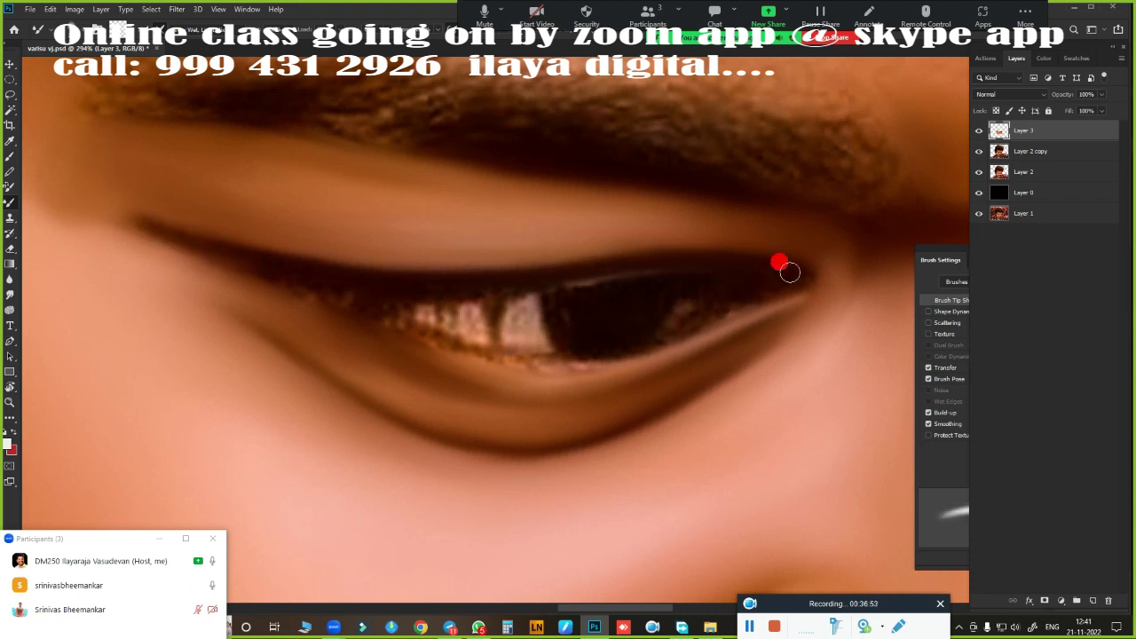
{"action": "left_click_drag", "start_coordinate": [790, 271], "coordinate": [789, 261]}
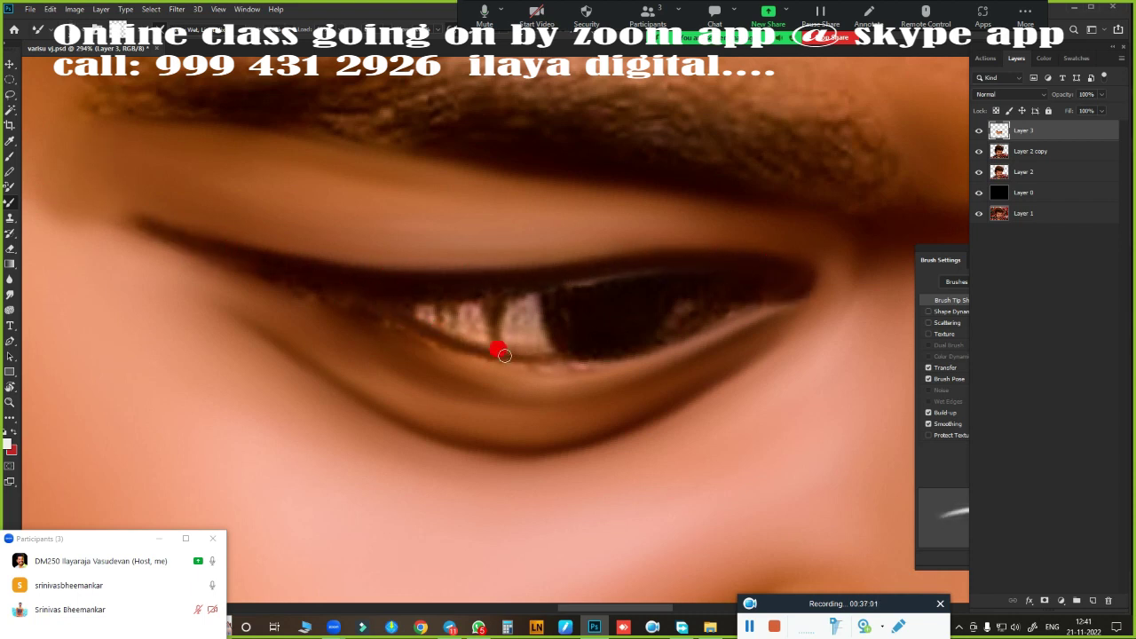
{"action": "left_click_drag", "start_coordinate": [503, 355], "coordinate": [675, 334]}
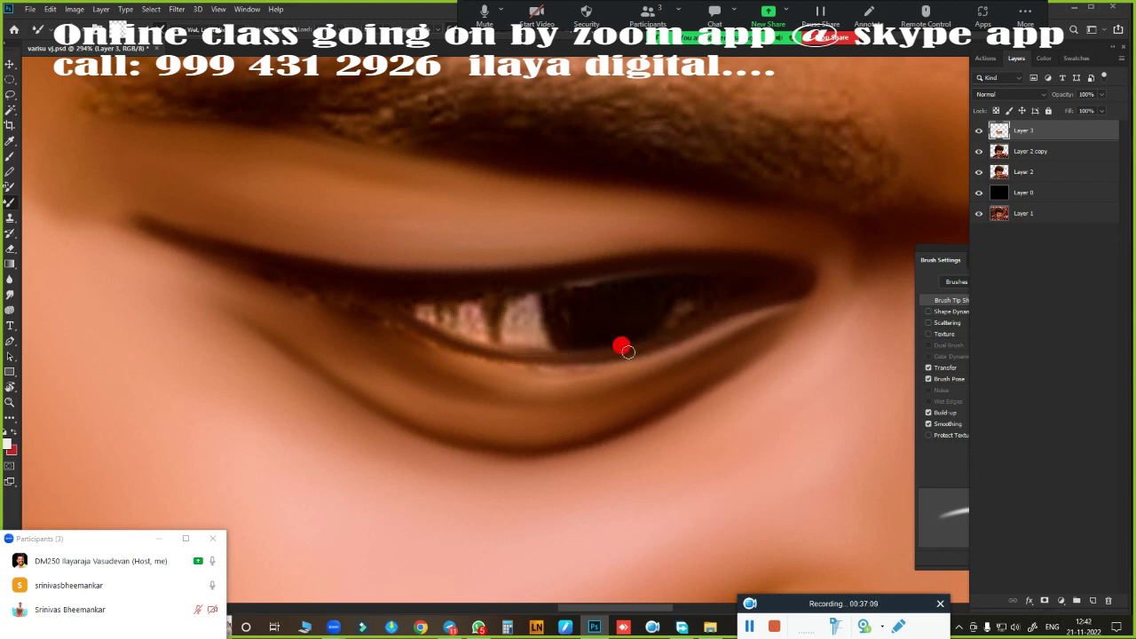
{"action": "left_click_drag", "start_coordinate": [390, 315], "coordinate": [536, 377]}
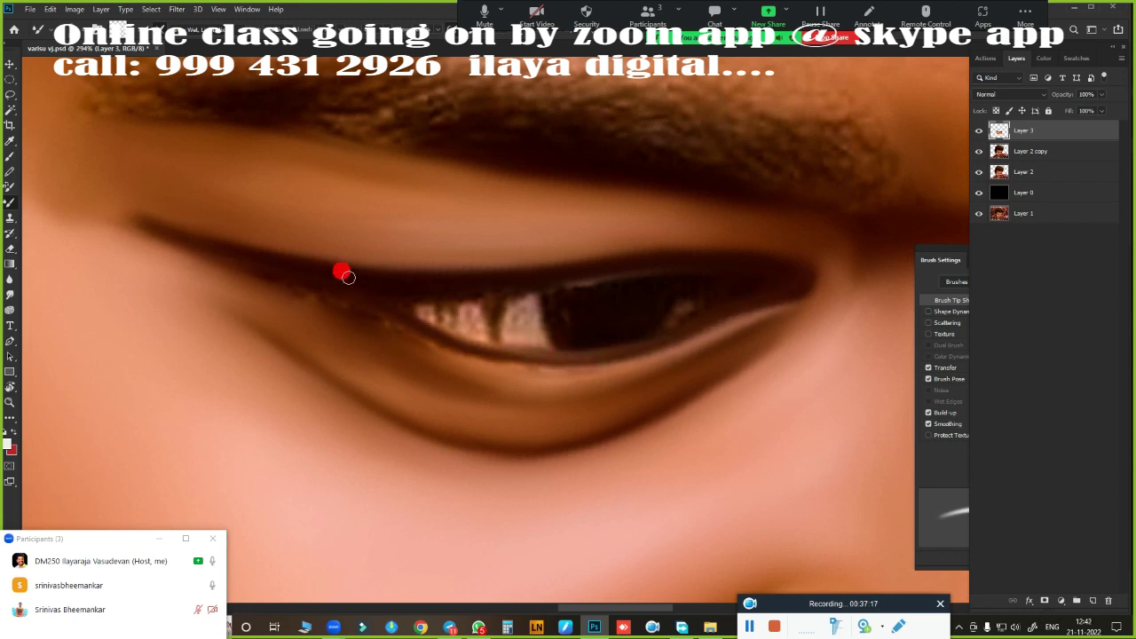
{"action": "mouse_move", "coordinate": [347, 278]}
{"action": "left_mouse_down"}
{"action": "mouse_move", "coordinate": [631, 261]}
{"action": "mouse_move", "coordinate": [765, 272]}
{"action": "left_mouse_up"}
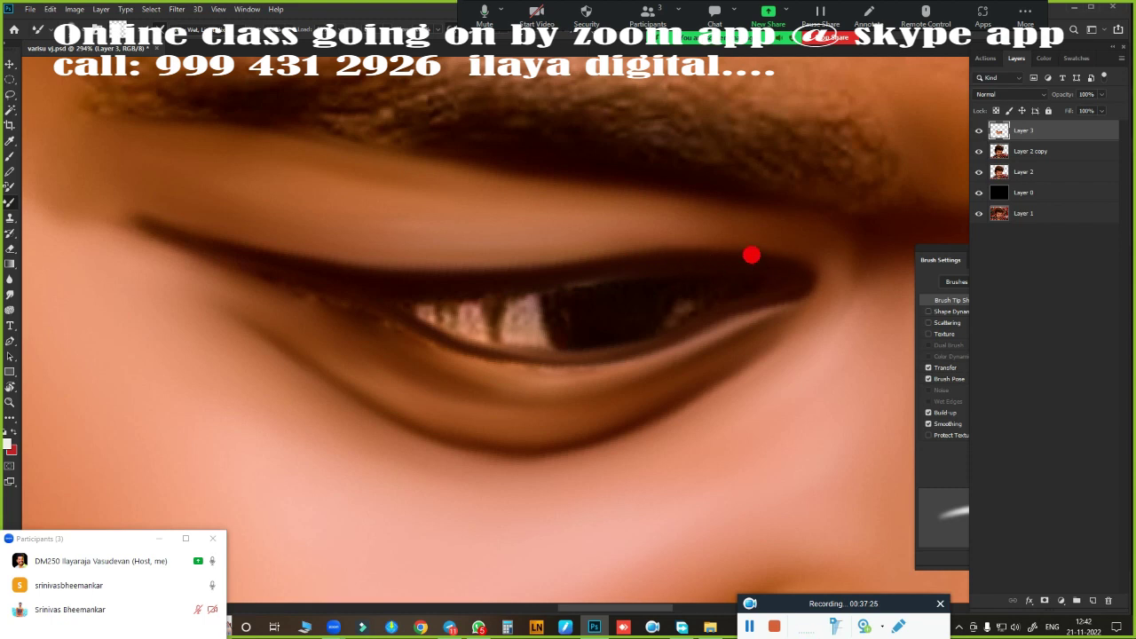
{"action": "left_click_drag", "start_coordinate": [868, 298], "coordinate": [858, 231]}
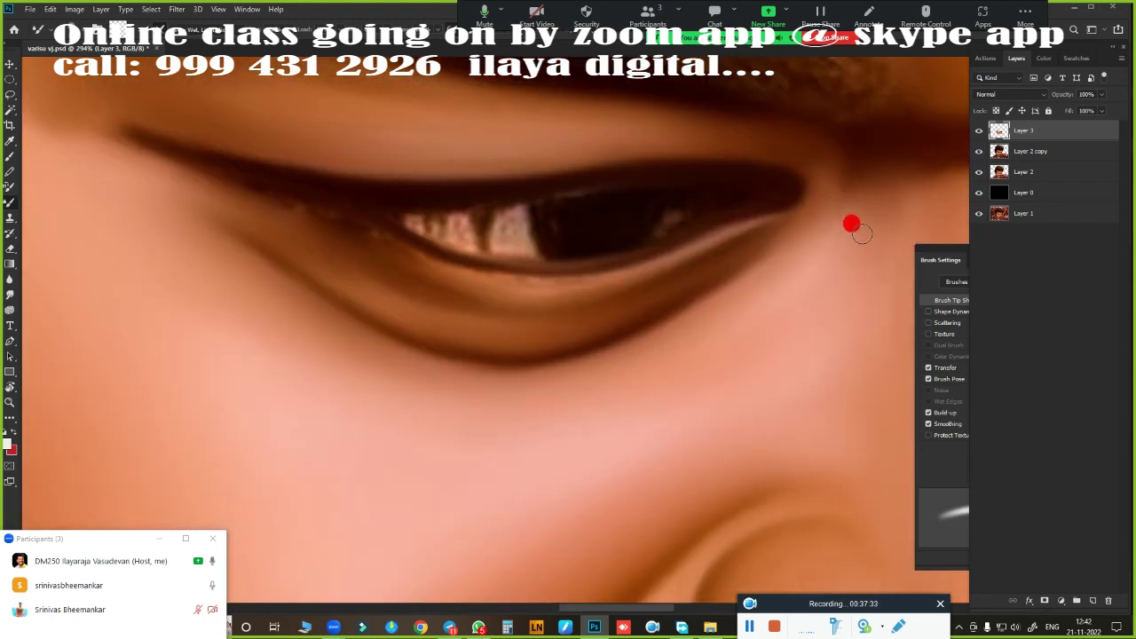
- Use the Blur tool to soften the lower lash line, outer corner and upper lid
{"action": "key", "text": "r"}
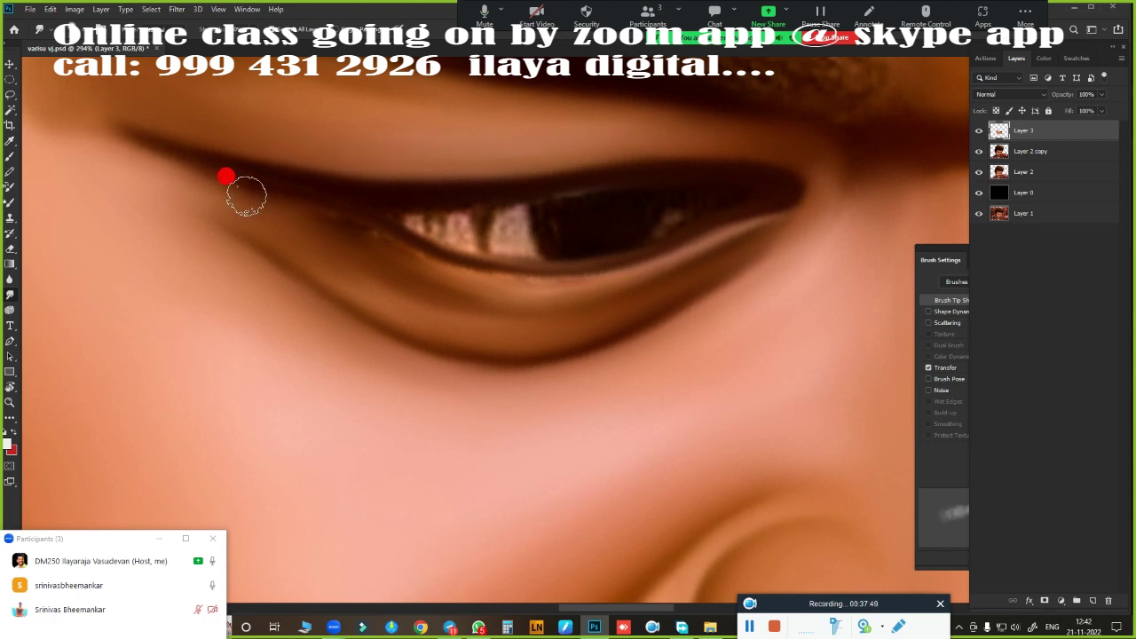
{"action": "mouse_move", "coordinate": [331, 233]}
{"action": "left_mouse_down"}
{"action": "mouse_move", "coordinate": [538, 291]}
{"action": "mouse_move", "coordinate": [488, 279]}
{"action": "mouse_move", "coordinate": [781, 226]}
{"action": "mouse_move", "coordinate": [588, 315]}
{"action": "mouse_move", "coordinate": [363, 289]}
{"action": "mouse_move", "coordinate": [427, 309]}
{"action": "left_mouse_up"}
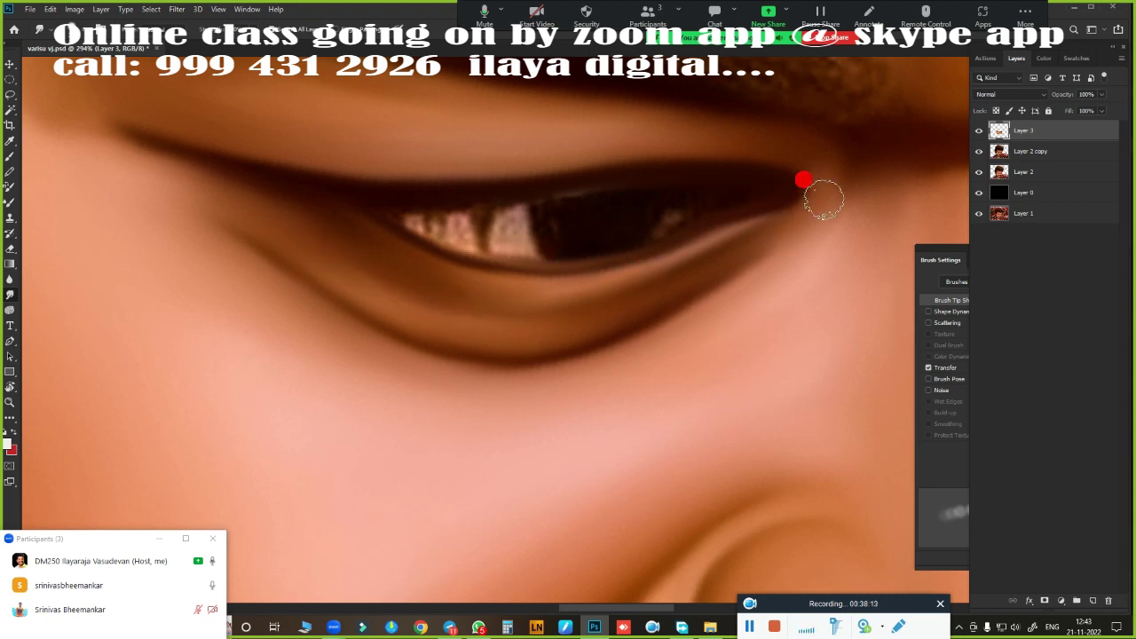
{"action": "left_click_drag", "start_coordinate": [824, 200], "coordinate": [692, 287]}
{"action": "mouse_move", "coordinate": [252, 237]}
{"action": "left_mouse_down"}
{"action": "mouse_move", "coordinate": [542, 354]}
{"action": "mouse_move", "coordinate": [624, 183]}
{"action": "mouse_move", "coordinate": [766, 187]}
{"action": "left_mouse_up"}
- Select a circle over the pupil with the Elliptical Marquee and paint it solid dark
{"action": "key", "text": "ctrl+0"}
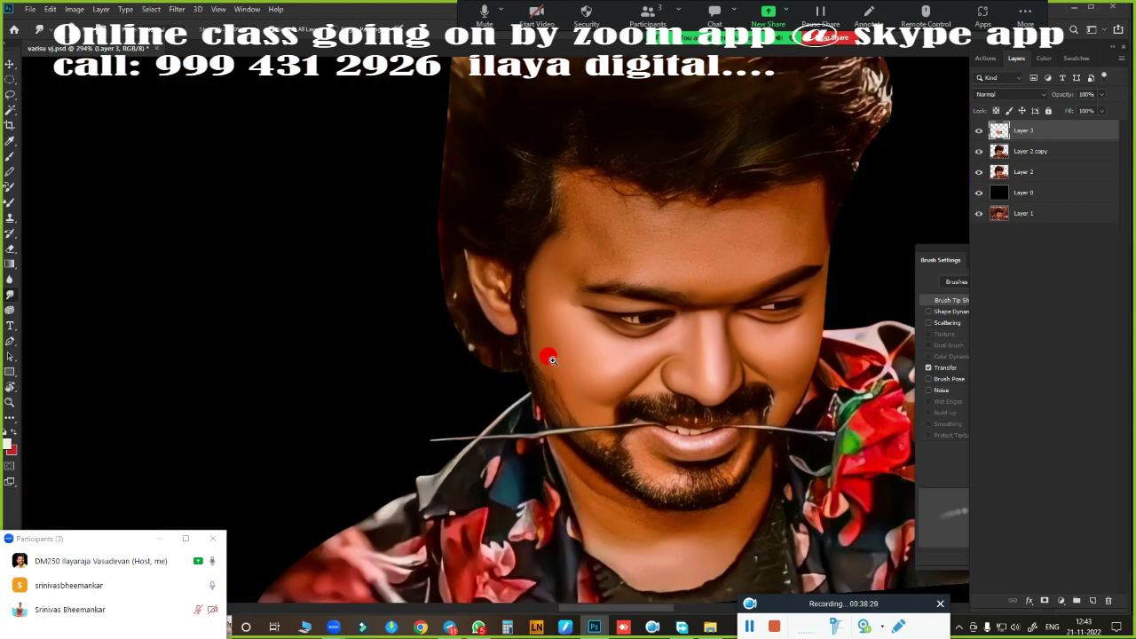
{"action": "scroll", "coordinate": [644, 349], "scroll_direction": "up", "scroll_amount": 5}
{"action": "key", "text": "m"}
{"action": "mouse_move", "coordinate": [563, 221]}
{"action": "left_mouse_down"}
{"action": "mouse_move", "coordinate": [652, 257]}
{"action": "mouse_move", "coordinate": [647, 300]}
{"action": "left_mouse_up"}
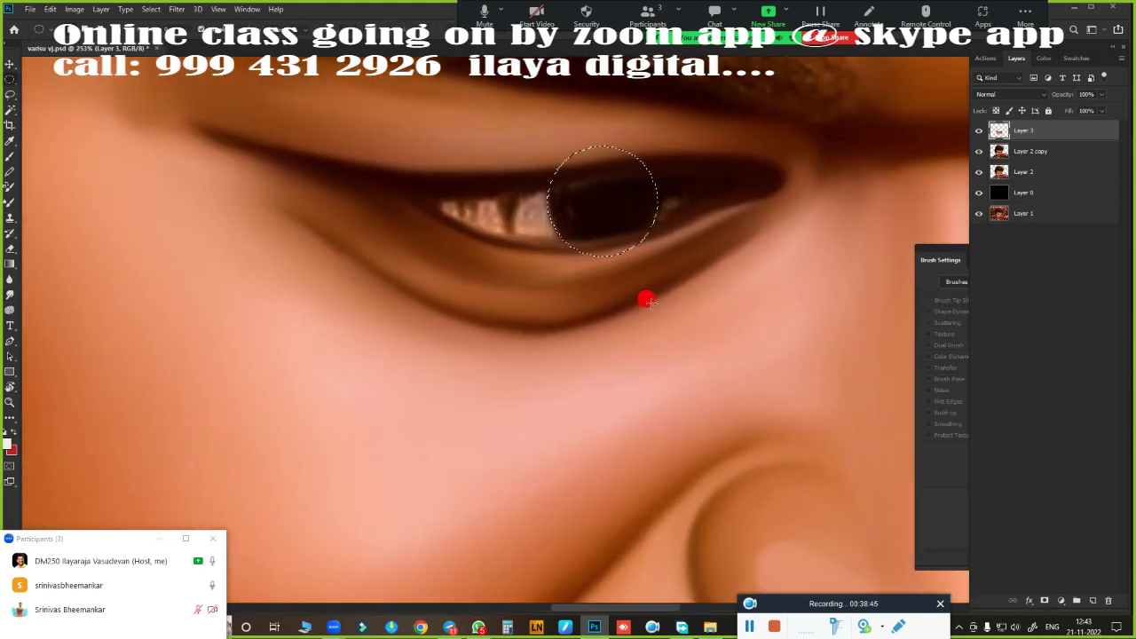
{"action": "key", "text": "b"}
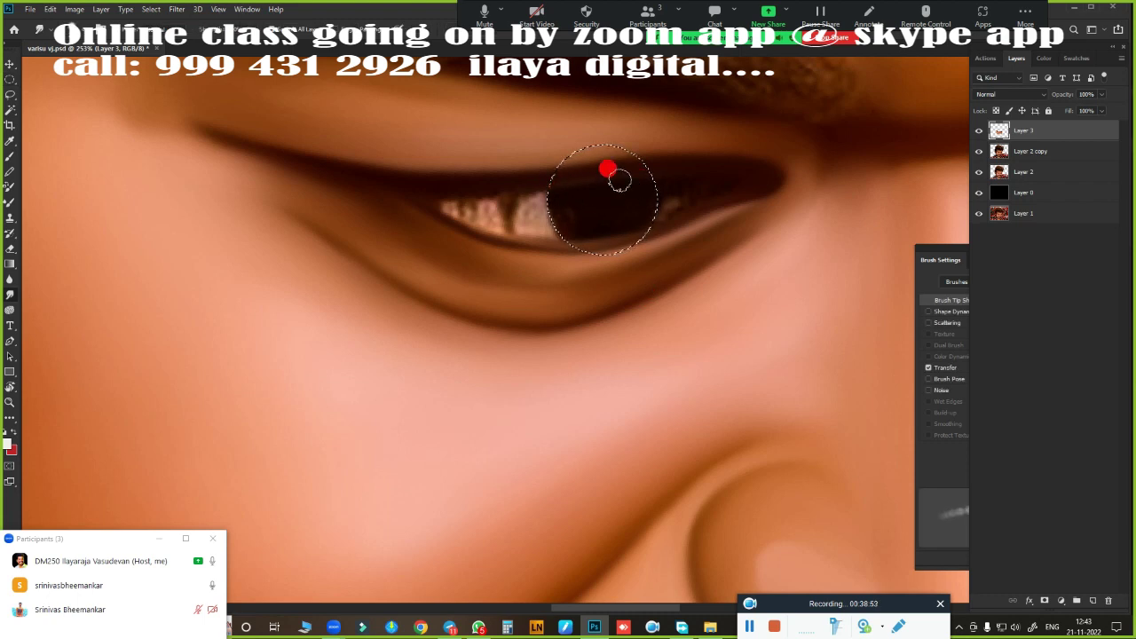
{"action": "mouse_move", "coordinate": [565, 221]}
{"action": "left_mouse_down"}
{"action": "mouse_move", "coordinate": [607, 202]}
{"action": "mouse_move", "coordinate": [564, 195]}
{"action": "mouse_move", "coordinate": [625, 220]}
{"action": "mouse_move", "coordinate": [650, 296]}
{"action": "left_mouse_up"}
- Add a new layer, show Layer 3, tone down the iris highlight and lighten the eye whites
{"action": "left_click", "coordinate": [1094, 600]}
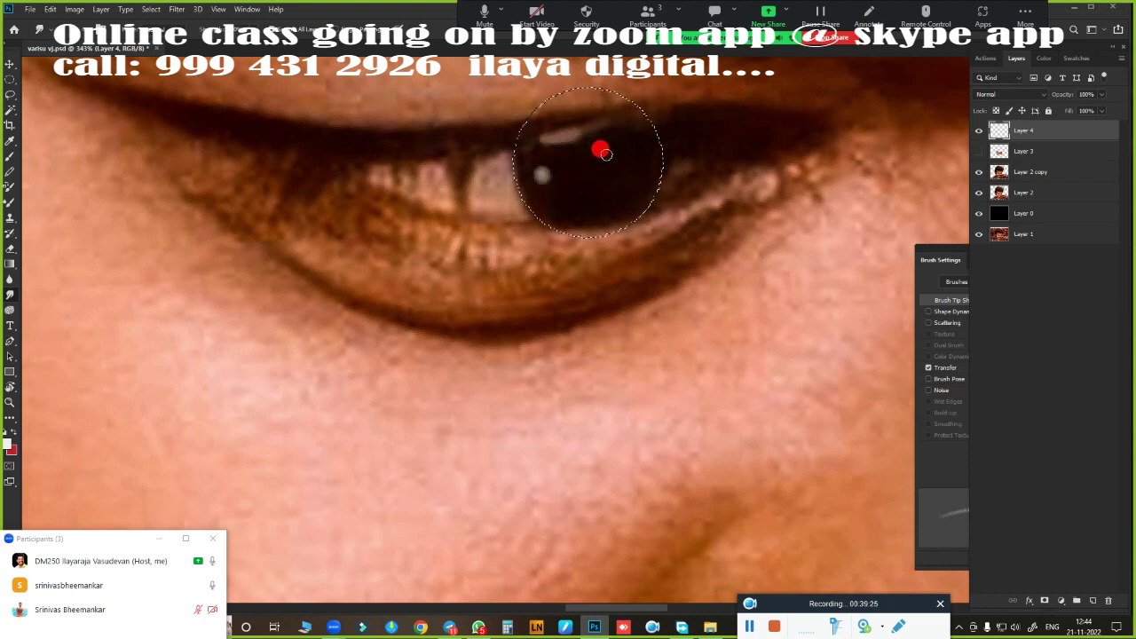
{"action": "left_click", "coordinate": [978, 151]}
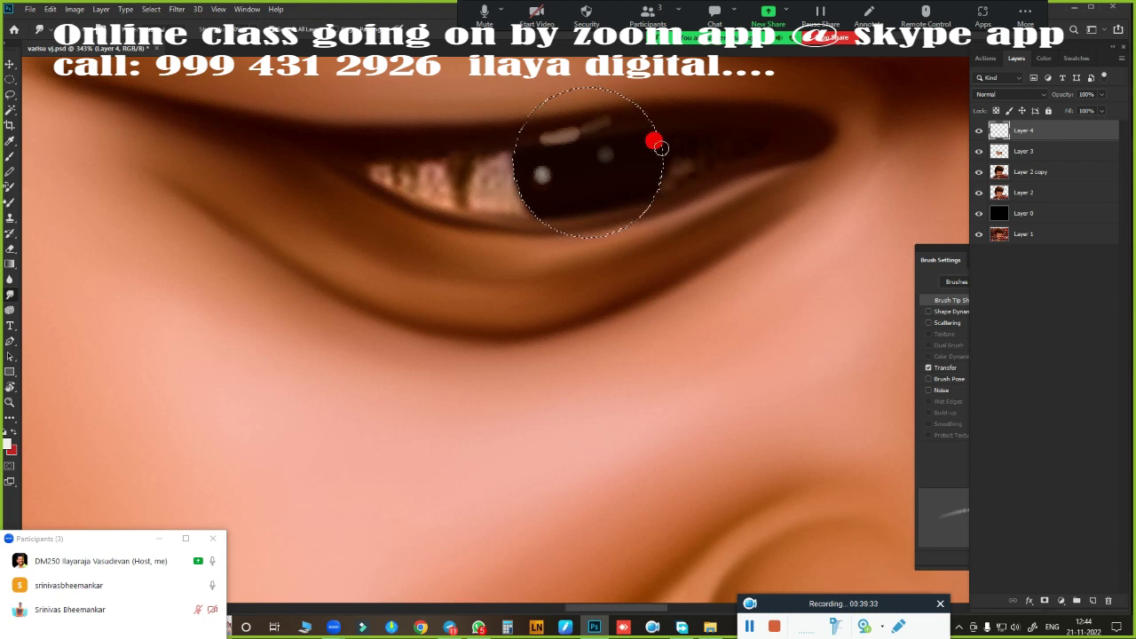
{"action": "left_click_drag", "start_coordinate": [543, 140], "coordinate": [614, 121]}
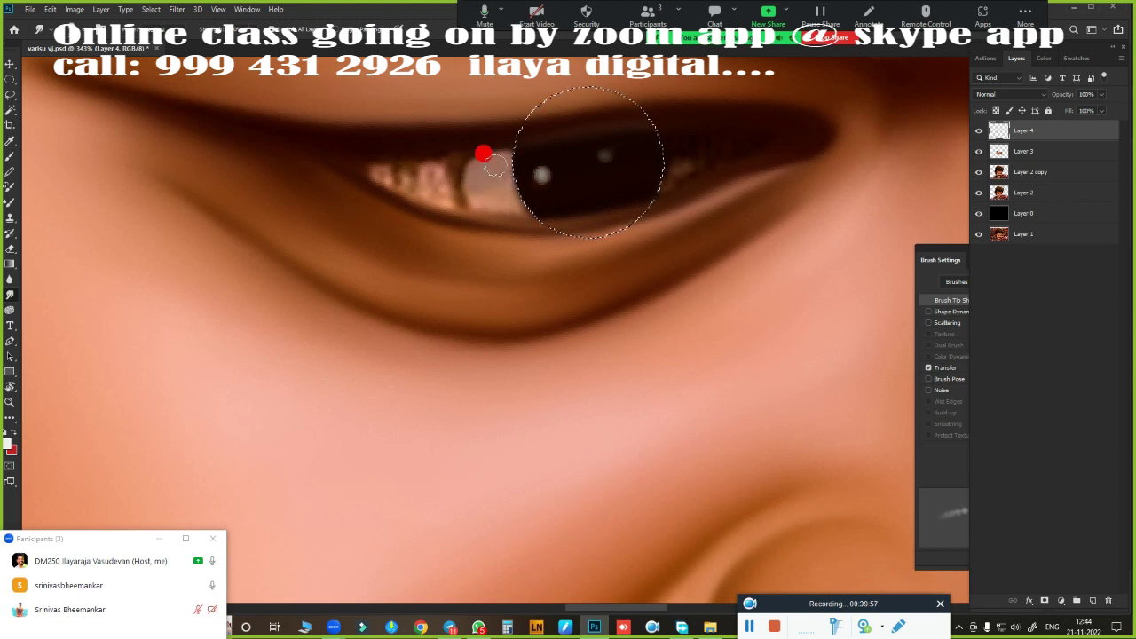
{"action": "left_click_drag", "start_coordinate": [483, 154], "coordinate": [503, 203]}
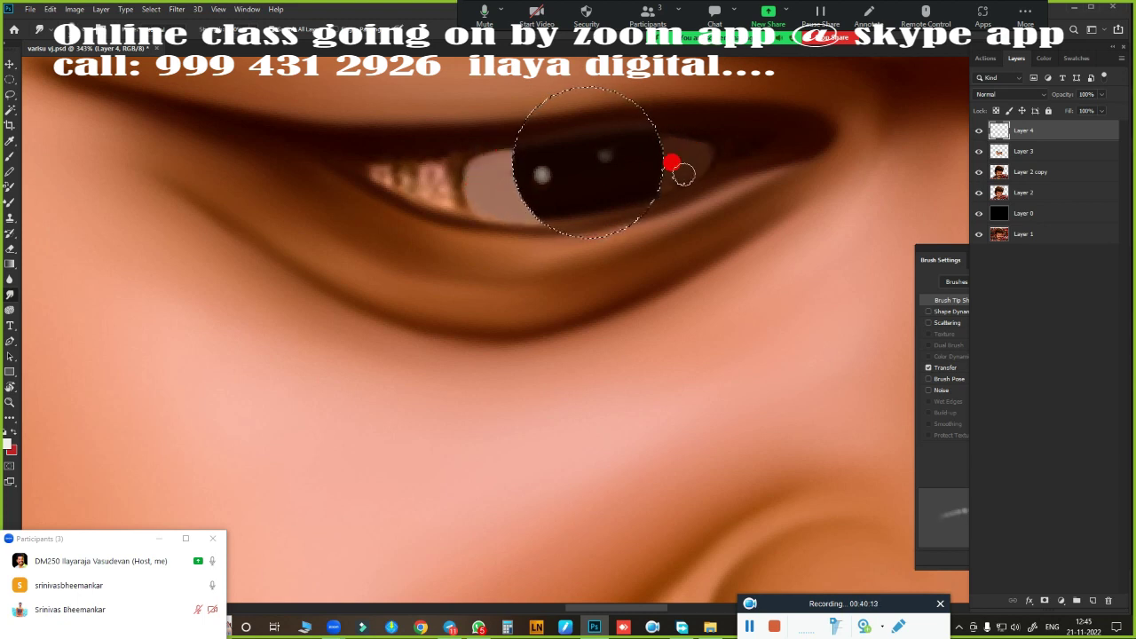
{"action": "mouse_move", "coordinate": [696, 154]}
{"action": "left_mouse_down"}
{"action": "mouse_move", "coordinate": [661, 149]}
{"action": "mouse_move", "coordinate": [701, 139]}
{"action": "left_mouse_up"}
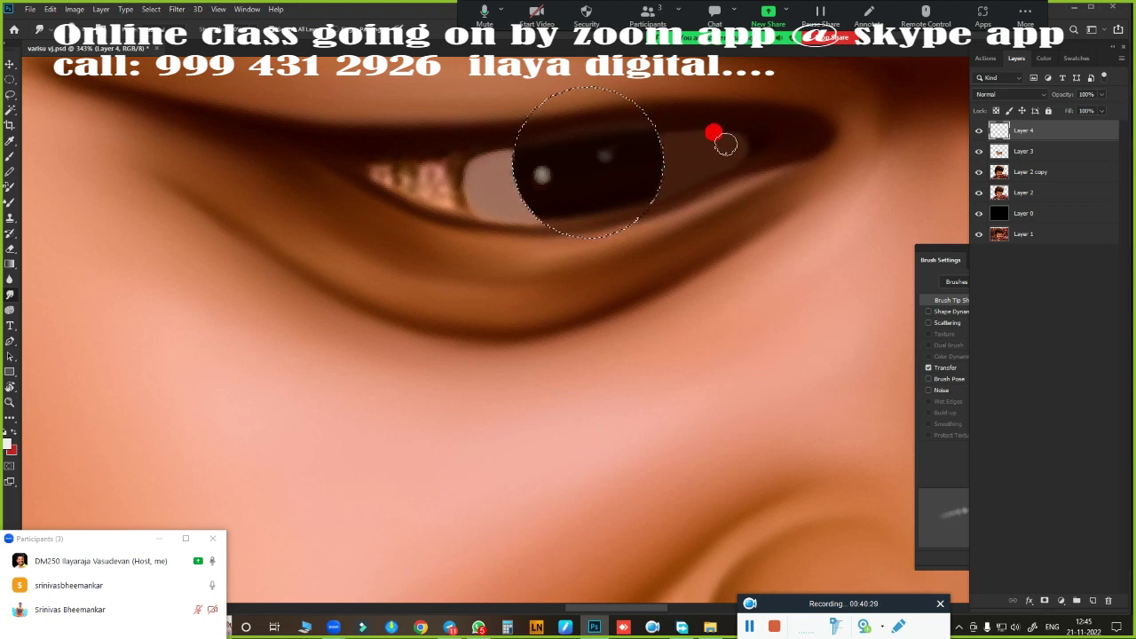
{"action": "scroll", "coordinate": [631, 274], "scroll_direction": "down", "scroll_amount": 5}
{"action": "scroll", "coordinate": [745, 359], "scroll_direction": "up", "scroll_amount": 5}
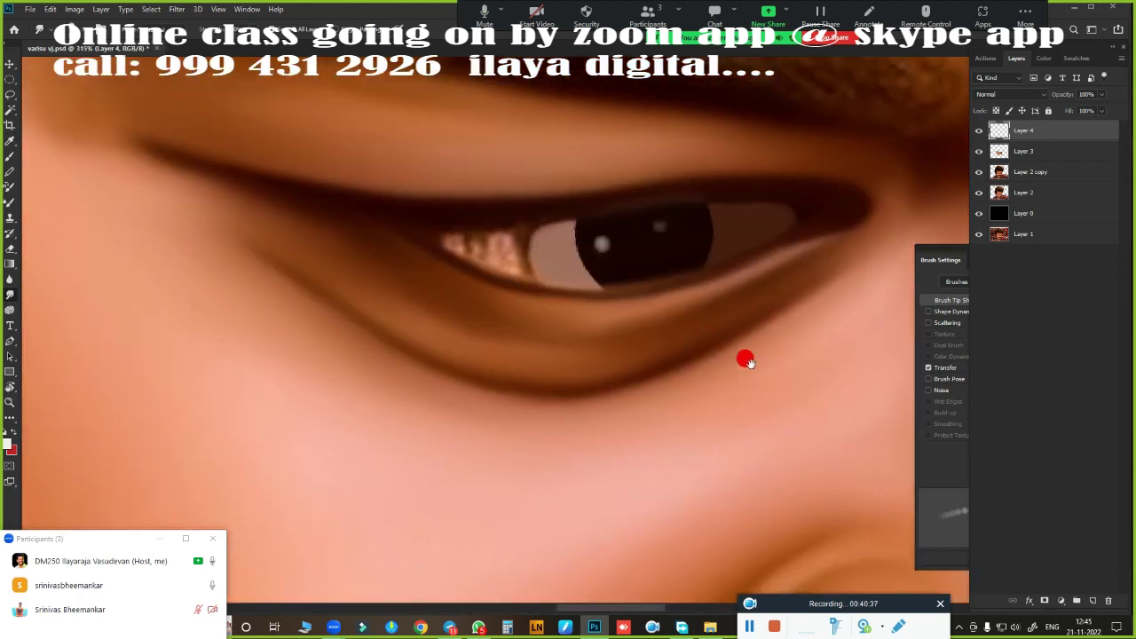
{"action": "scroll", "coordinate": [755, 275], "scroll_direction": "up", "scroll_amount": 2}
{"action": "key", "text": "b"}
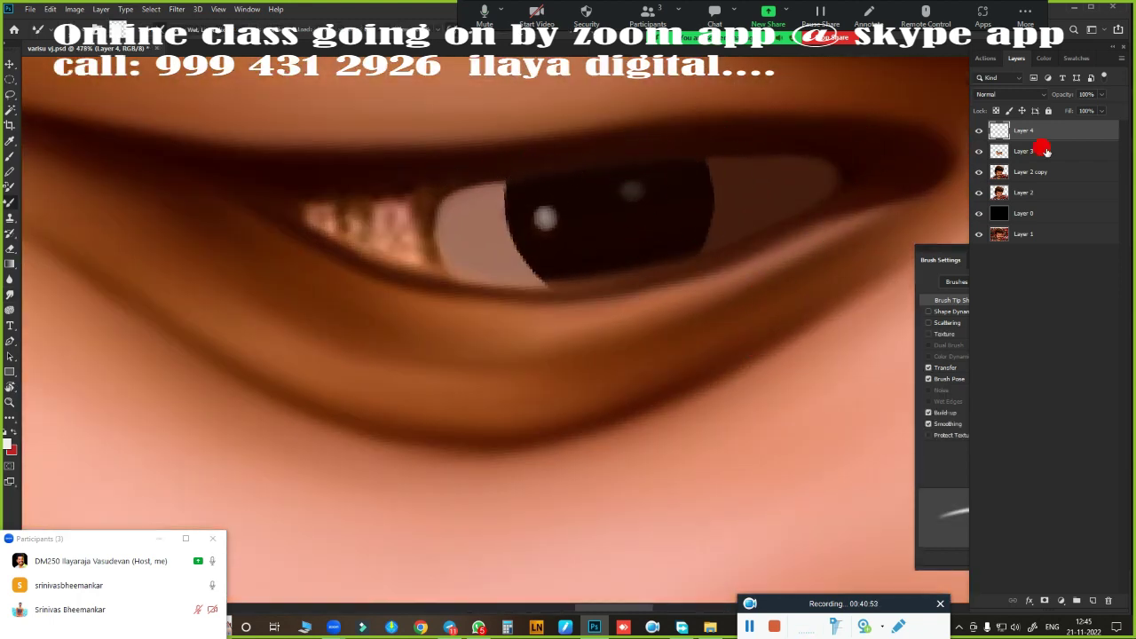
- Delete Layer 3 and hide Layer 4 to reveal the original eye
{"action": "left_click", "coordinate": [1046, 150], "text": "shift"}
{"action": "key", "text": "ctrl+e"}
{"action": "left_click", "coordinate": [979, 131]}
{"action": "scroll", "coordinate": [679, 310], "scroll_direction": "down", "scroll_amount": 2}
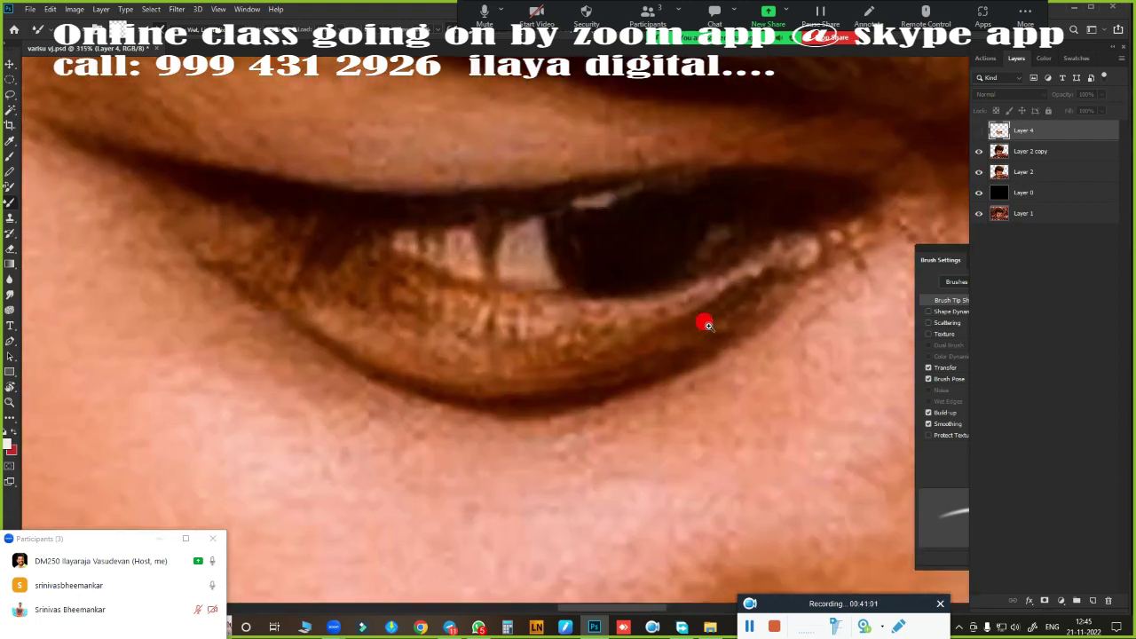
{"action": "scroll", "coordinate": [705, 322], "scroll_direction": "down", "scroll_amount": 2}
{"action": "scroll", "coordinate": [680, 207], "scroll_direction": "up", "scroll_amount": 1}
{"action": "scroll", "coordinate": [641, 299], "scroll_direction": "up", "scroll_amount": 1}
{"action": "scroll", "coordinate": [656, 290], "scroll_direction": "up", "scroll_amount": 1}
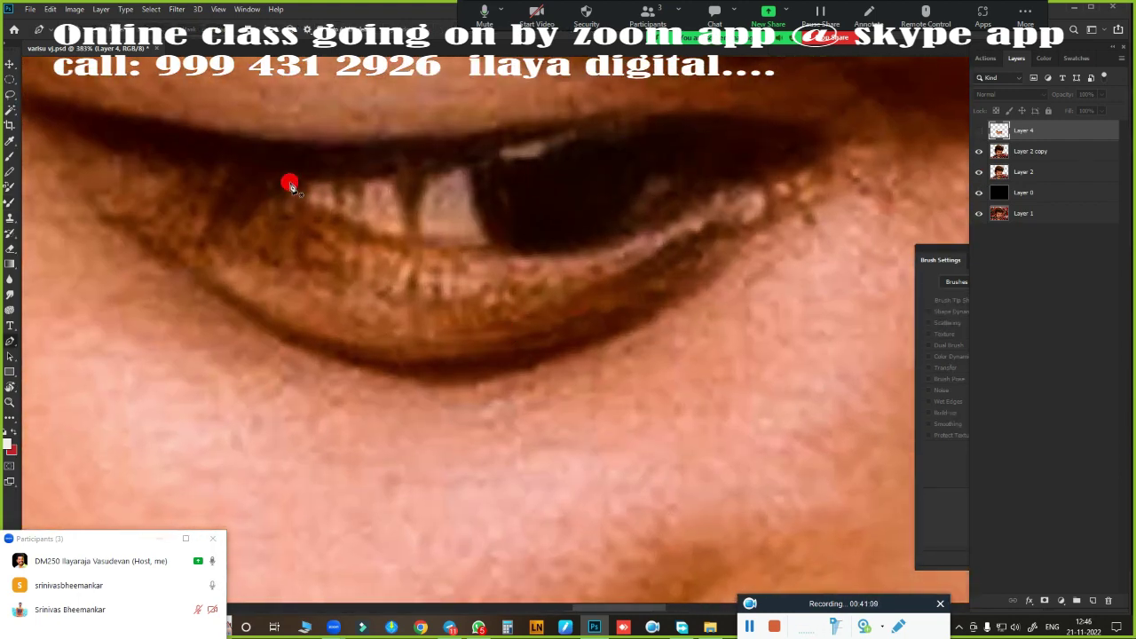
- Trace the eye outline along the upper eyelid with Pen anchor points and convert it to a selection
{"action": "left_click", "coordinate": [492, 171]}
{"action": "left_click", "coordinate": [555, 145]}
{"action": "scroll", "coordinate": [719, 191], "scroll_direction": "down", "scroll_amount": 2}
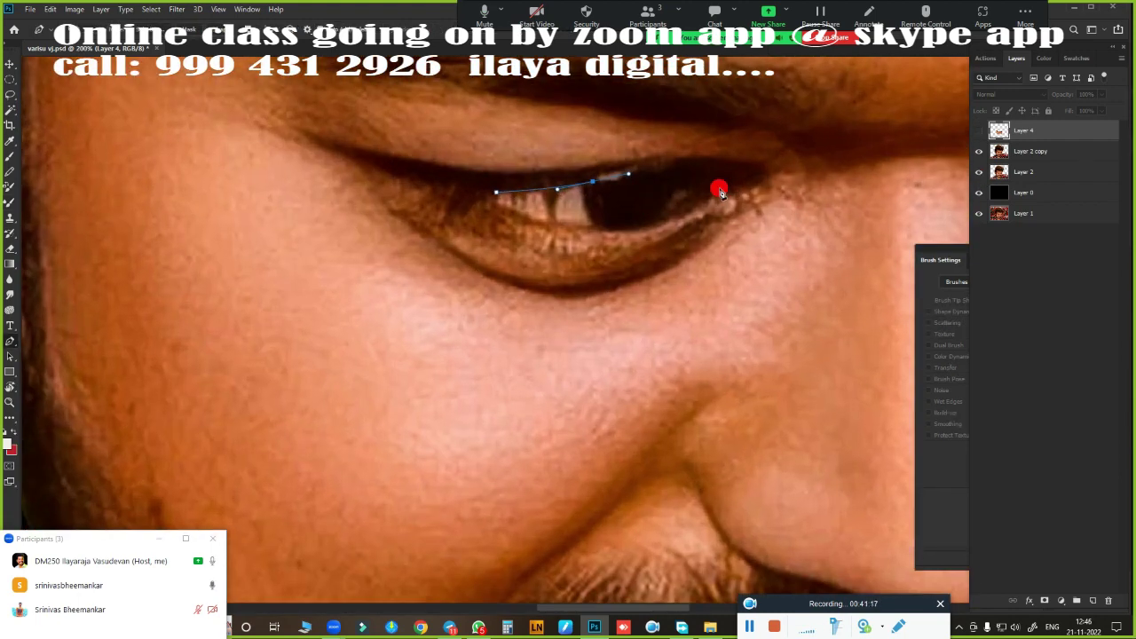
{"action": "key", "text": "ctrl+z"}
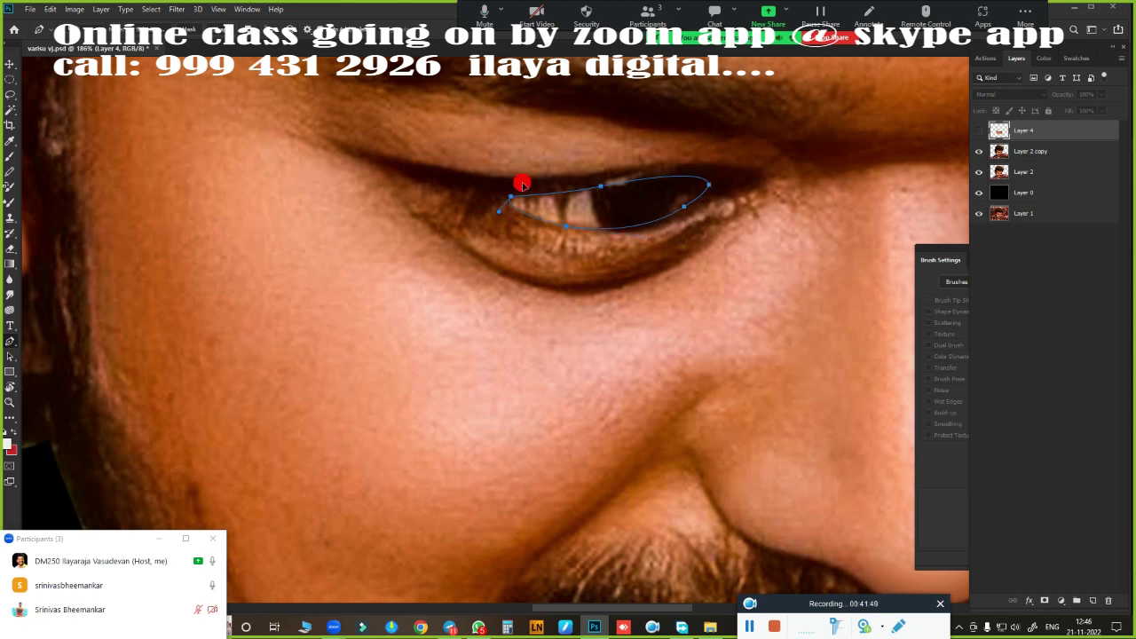
{"action": "key", "text": "ctrl+Return"}
{"action": "scroll", "coordinate": [553, 254], "scroll_direction": "up", "scroll_amount": 3}
{"action": "scroll", "coordinate": [758, 305], "scroll_direction": "up", "scroll_amount": 2}
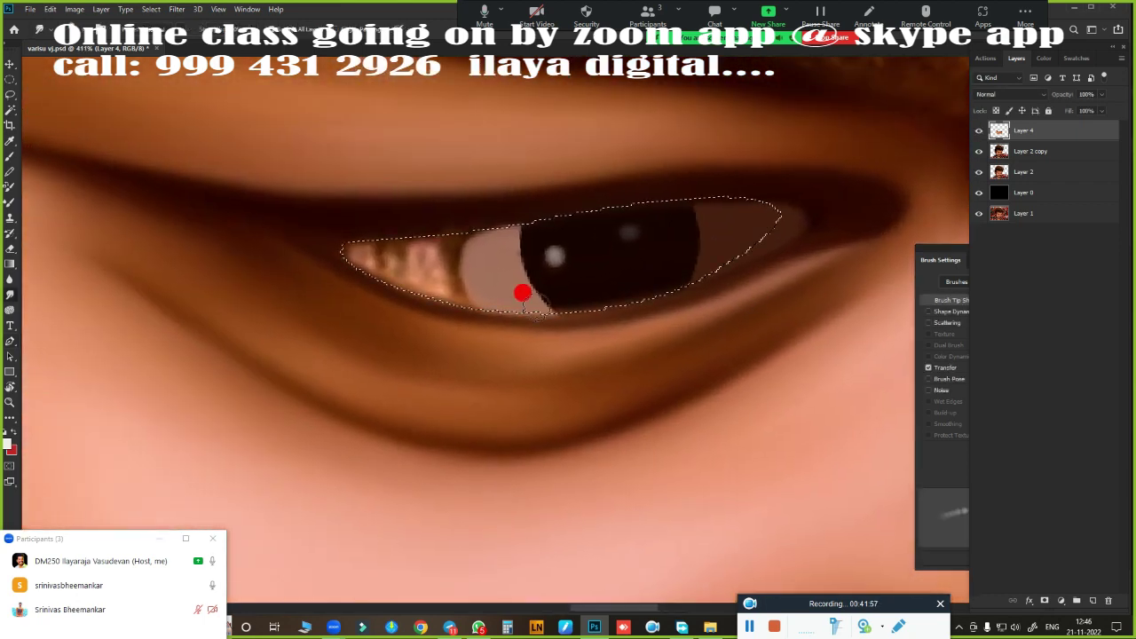
- Feather the eye selection and smooth the eye white inside it into a flat pale tone
{"action": "key", "text": "shift+F6"}
{"action": "key", "text": "Return"}
{"action": "left_click_drag", "start_coordinate": [464, 220], "coordinate": [372, 254]}
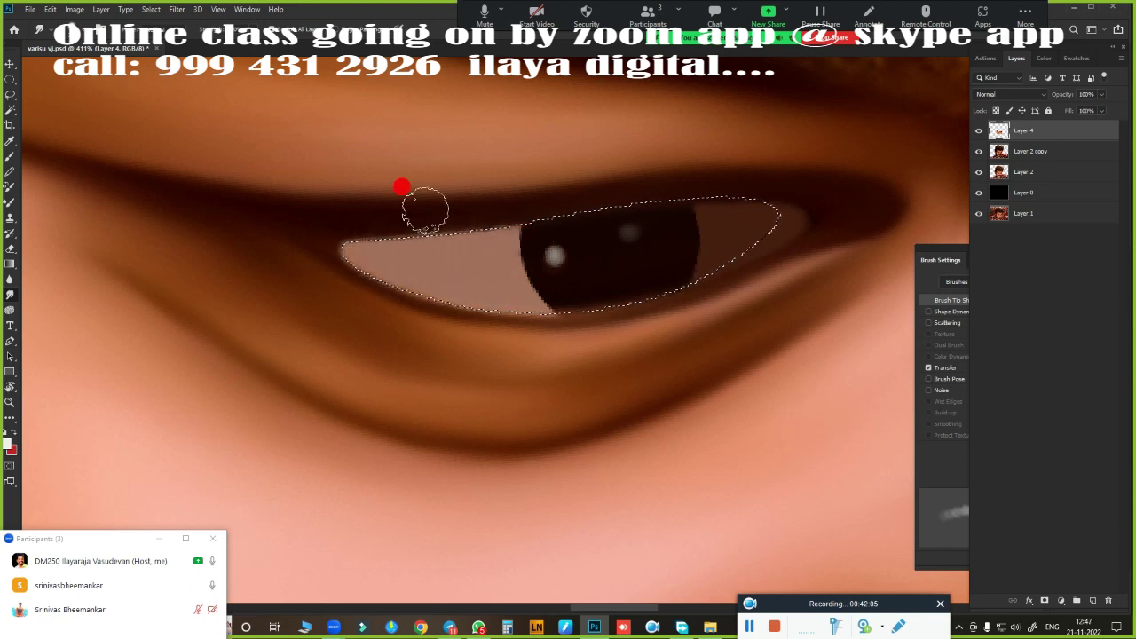
{"action": "key", "text": "v"}
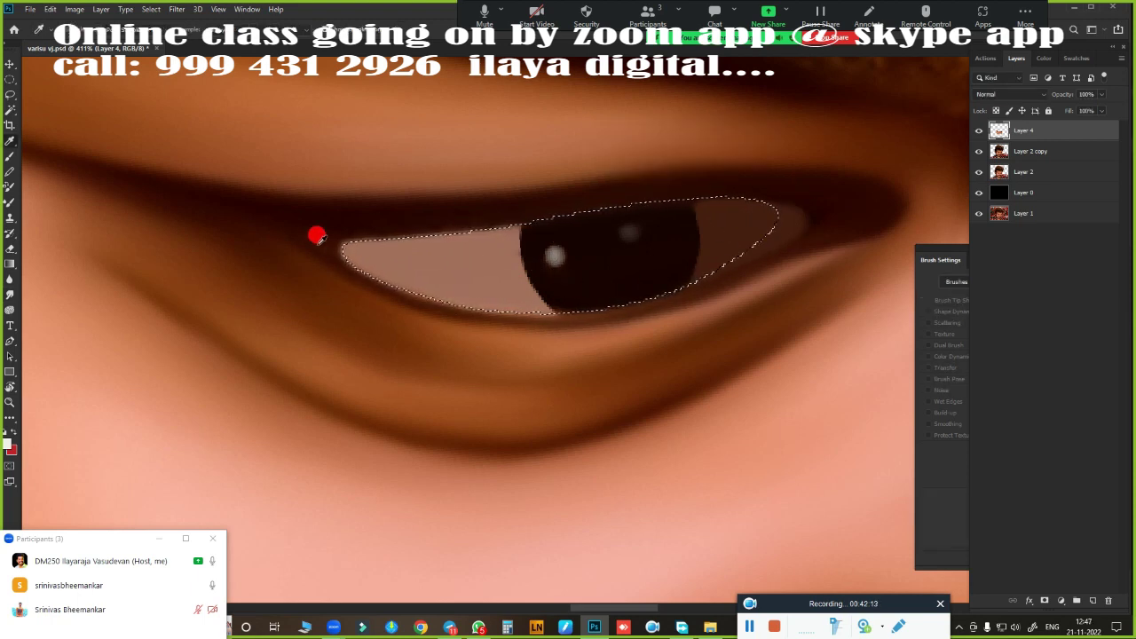
{"action": "key", "text": "b"}
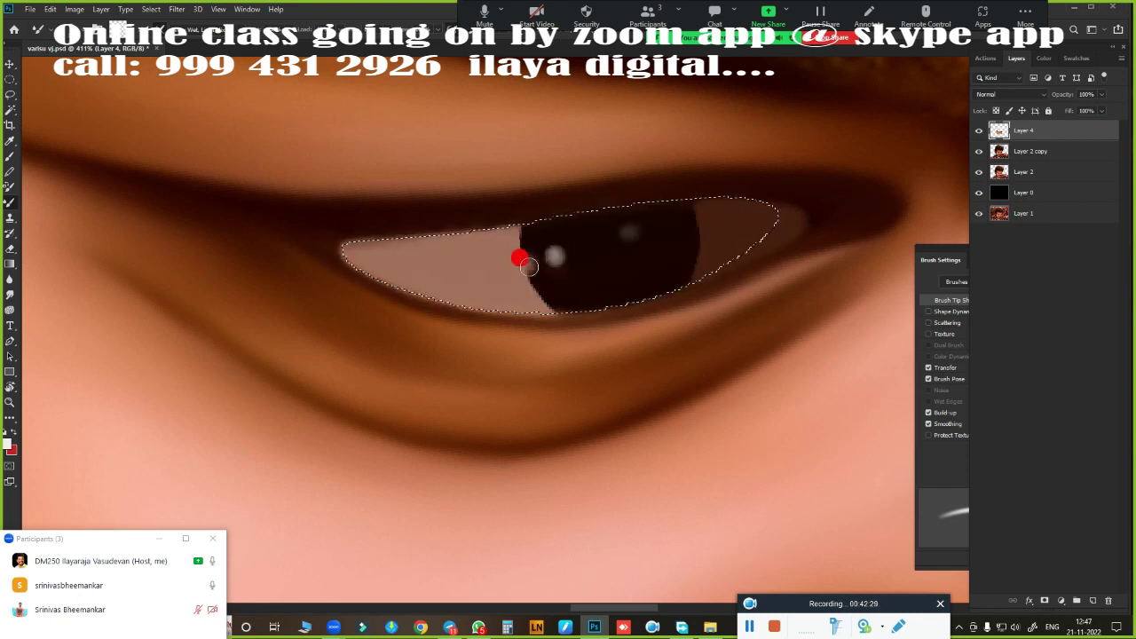
{"action": "key", "text": "shift+F6"}
{"action": "key", "text": "Return"}
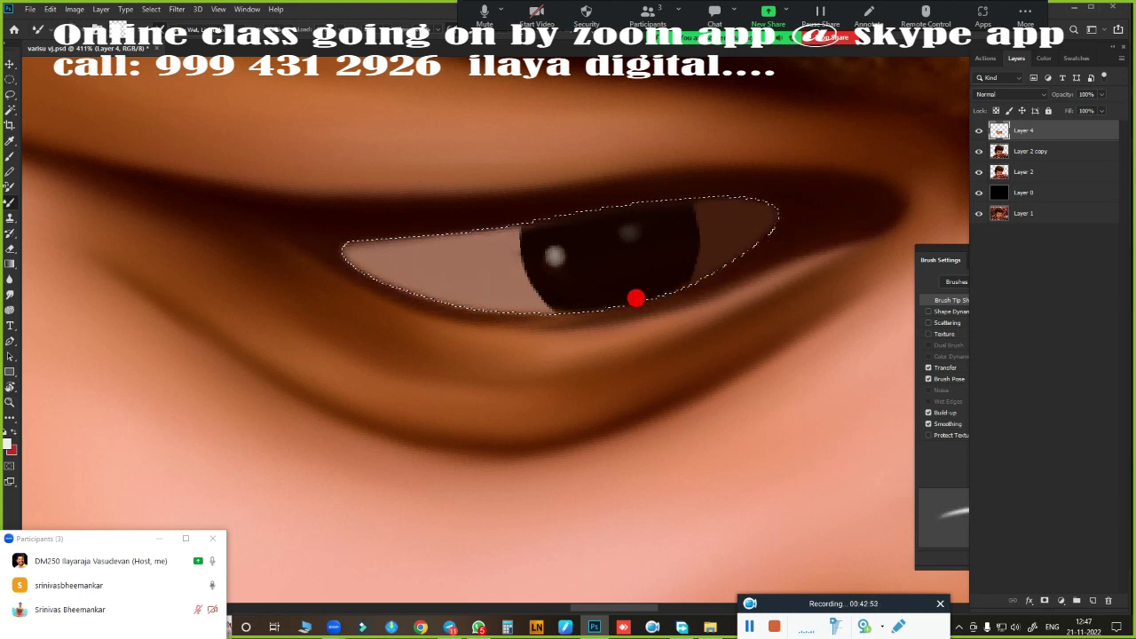
- Hide Layer 4 and add a new empty layer for painting the eye
{"action": "scroll", "coordinate": [719, 334], "scroll_direction": "down", "scroll_amount": 5}
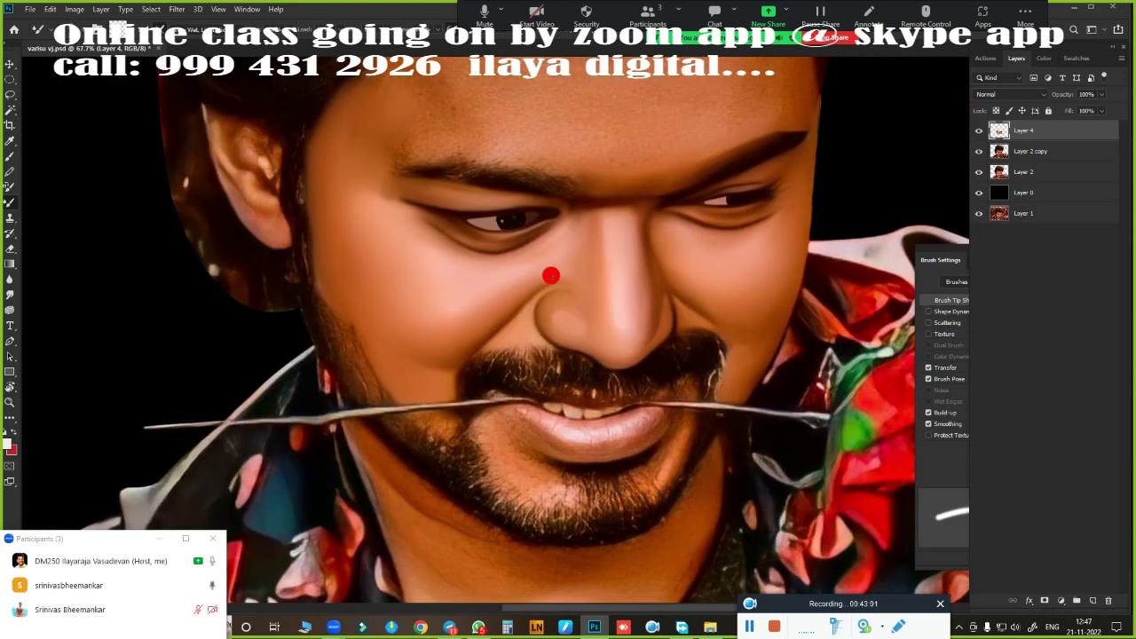
{"action": "scroll", "coordinate": [538, 381], "scroll_direction": "up", "scroll_amount": 5}
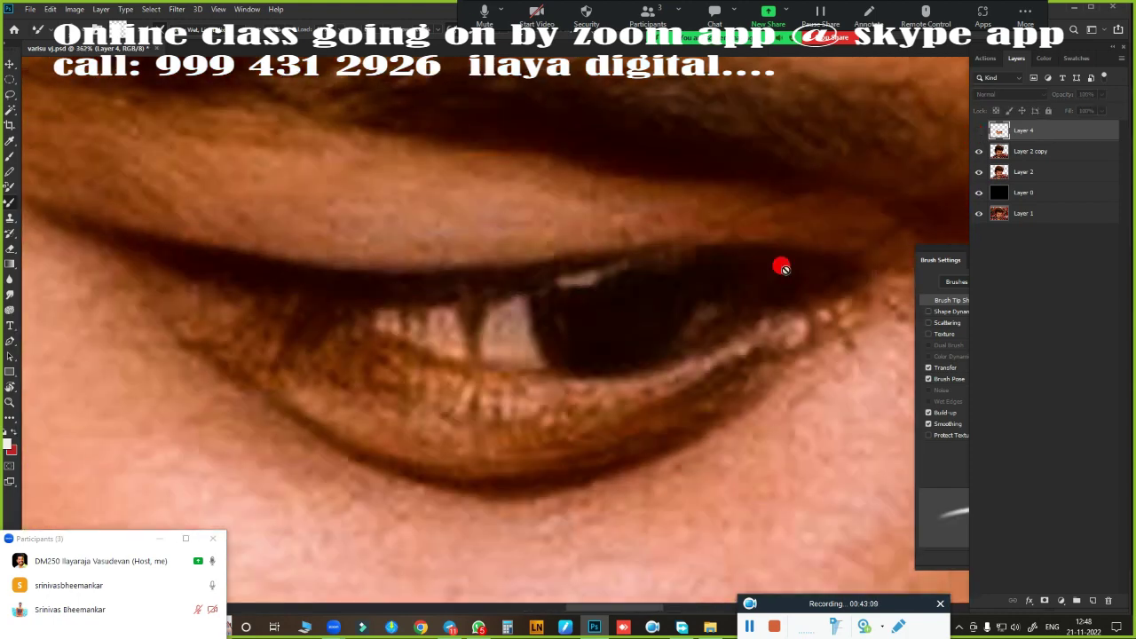
{"action": "left_click", "coordinate": [979, 131]}
{"action": "scroll", "coordinate": [674, 355], "scroll_direction": "down", "scroll_amount": 1}
{"action": "scroll", "coordinate": [615, 255], "scroll_direction": "up", "scroll_amount": 1}
{"action": "key", "text": "ctrl+shift+alt+n"}
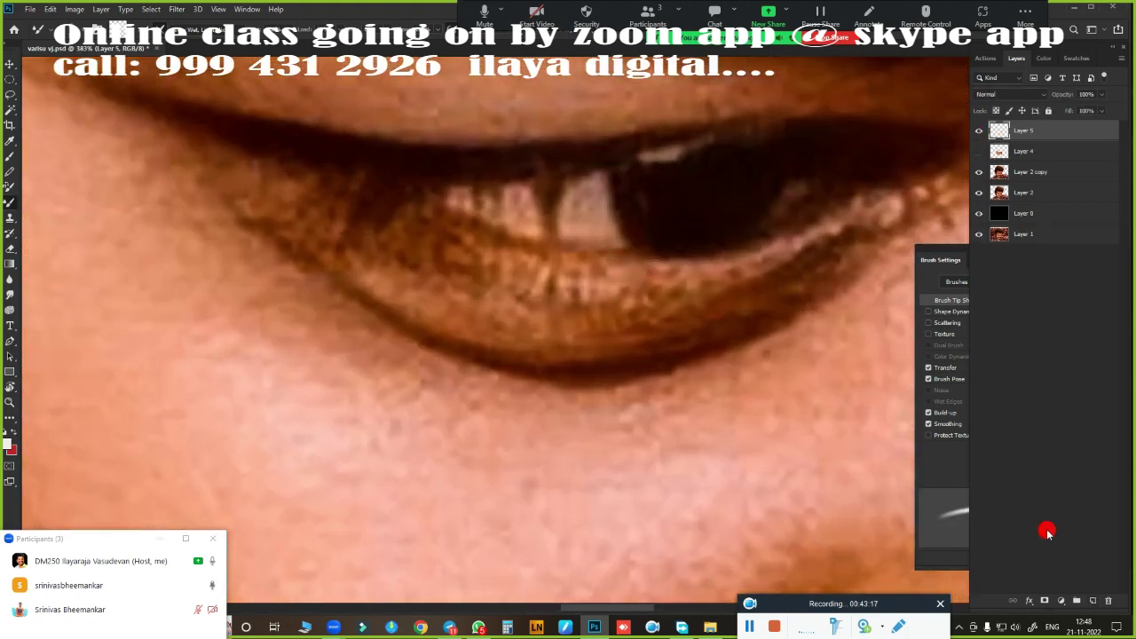
- Paint light tone over the lashes crossing the eye white and darken the iris edge
{"action": "left_click_drag", "start_coordinate": [558, 179], "coordinate": [457, 198]}
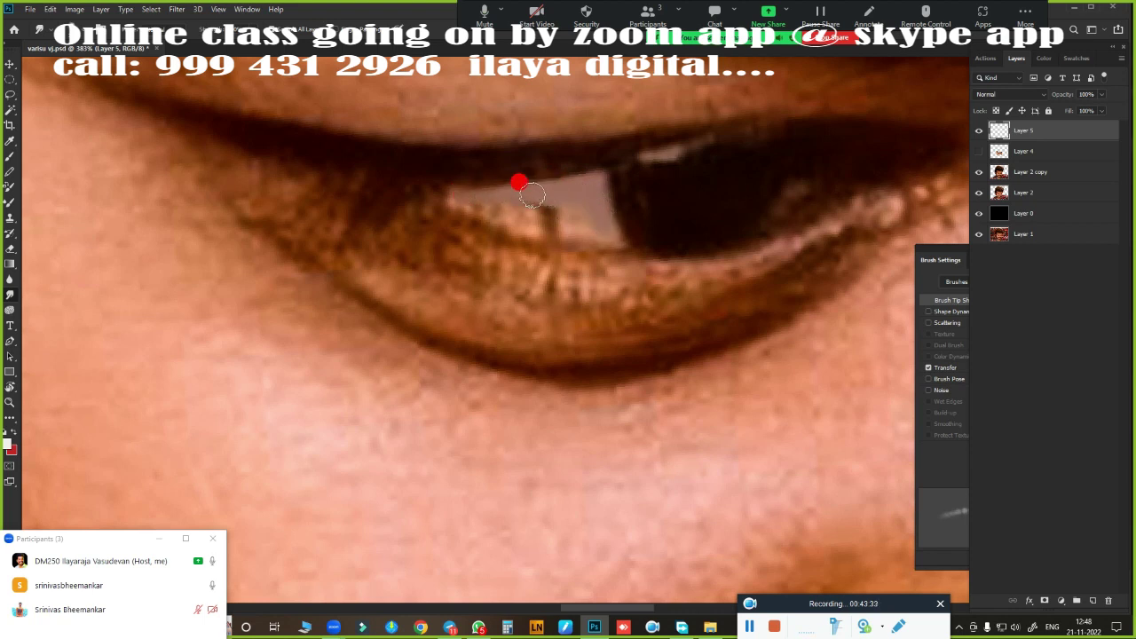
{"action": "mouse_move", "coordinate": [566, 222]}
{"action": "left_mouse_down"}
{"action": "mouse_move", "coordinate": [544, 182]}
{"action": "mouse_move", "coordinate": [471, 186]}
{"action": "mouse_move", "coordinate": [479, 203]}
{"action": "mouse_move", "coordinate": [533, 199]}
{"action": "left_mouse_up"}
{"action": "left_click_drag", "start_coordinate": [785, 235], "coordinate": [619, 293]}
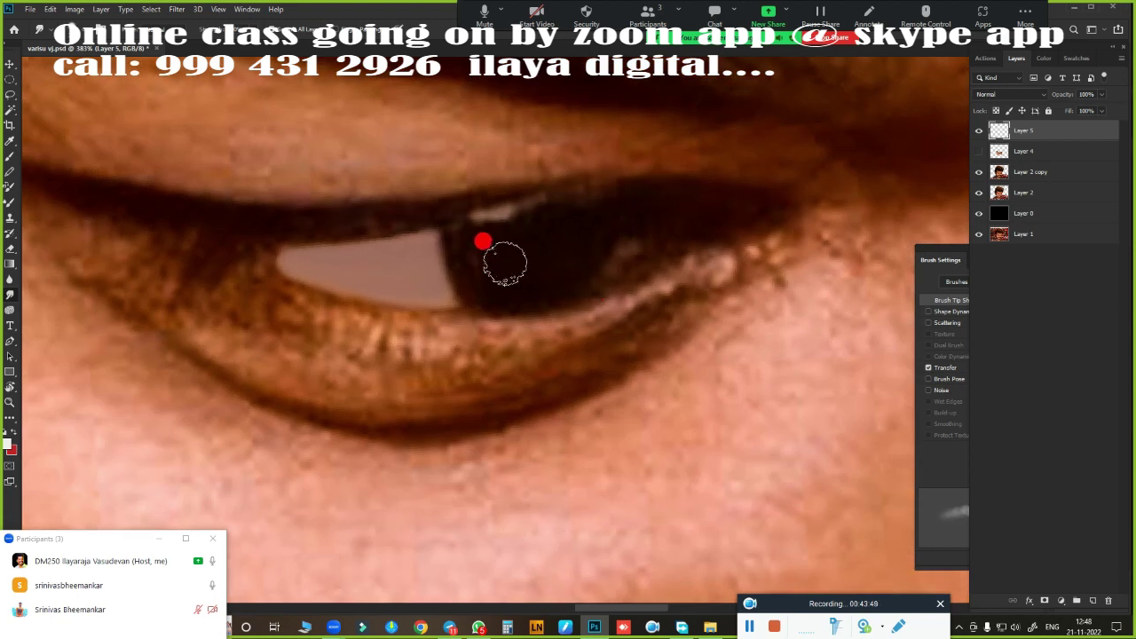
{"action": "mouse_move", "coordinate": [473, 270]}
{"action": "left_mouse_down"}
{"action": "mouse_move", "coordinate": [590, 240]}
{"action": "mouse_move", "coordinate": [559, 229]}
{"action": "mouse_move", "coordinate": [631, 228]}
{"action": "mouse_move", "coordinate": [621, 254]}
{"action": "mouse_move", "coordinate": [626, 228]}
{"action": "left_mouse_up"}
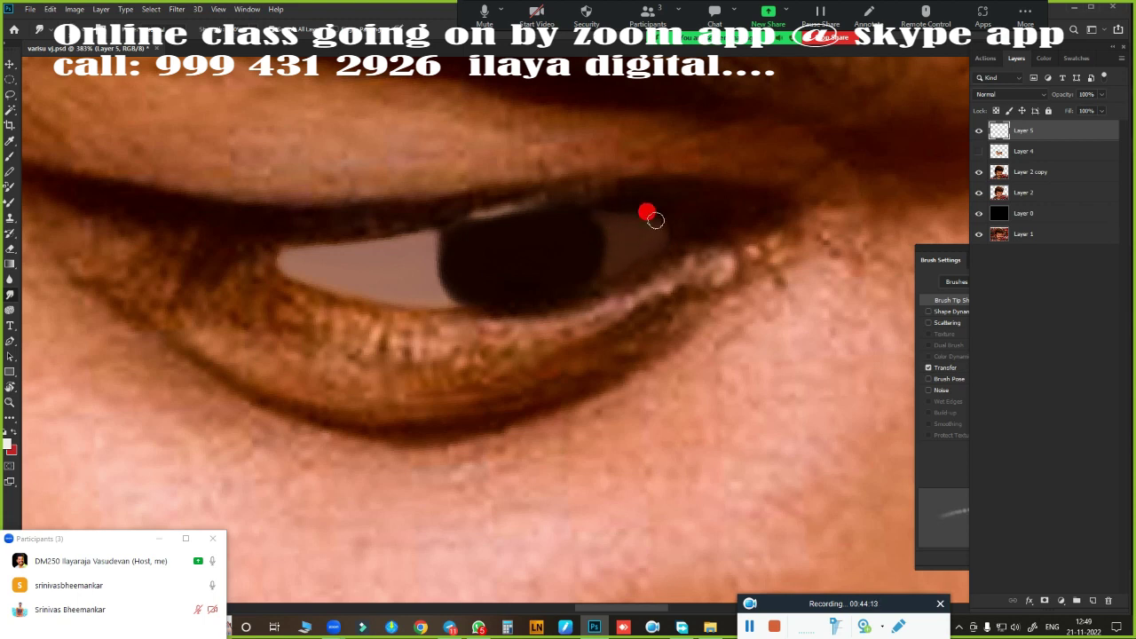
{"action": "key", "text": "b"}
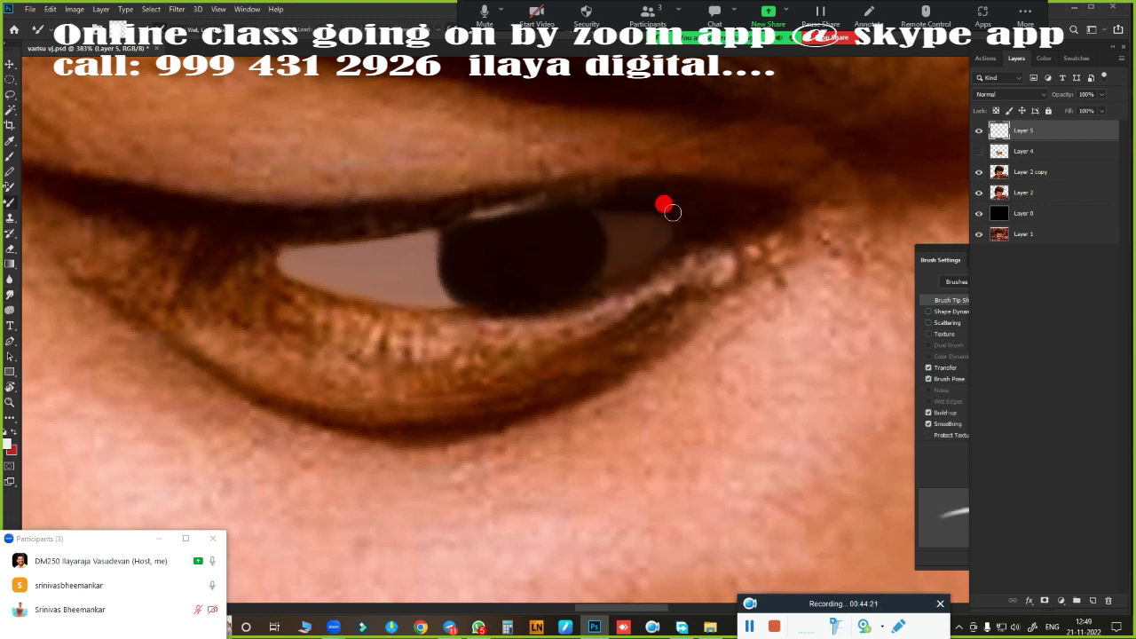
{"action": "left_click_drag", "start_coordinate": [343, 223], "coordinate": [558, 206]}
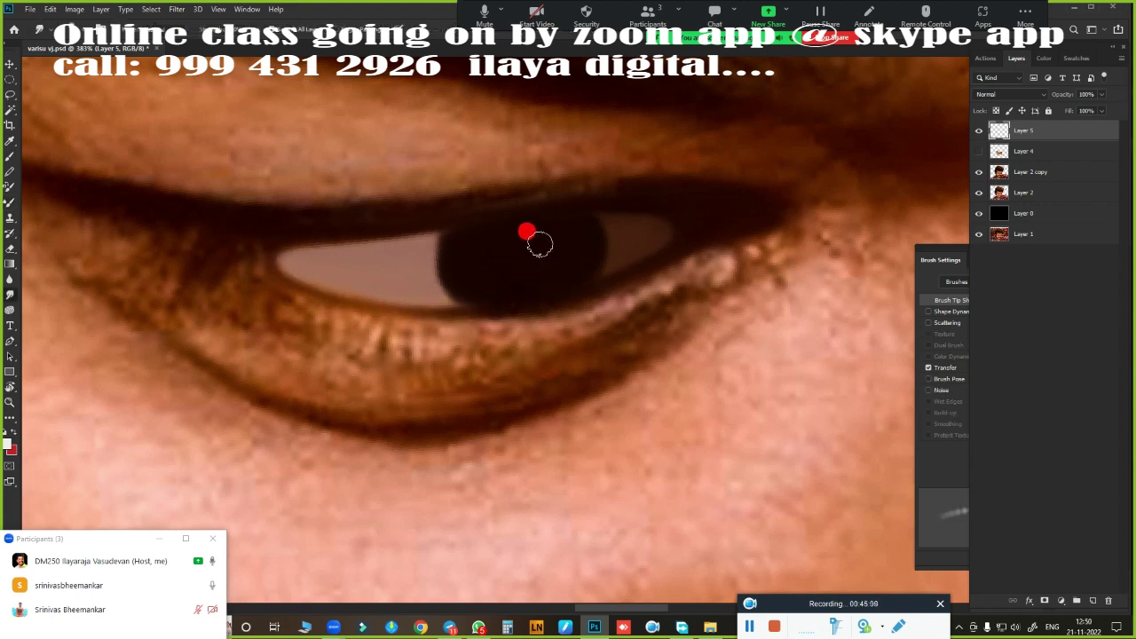
- Lighten and smooth the lower-lid waterline and lash line with a large soft tool
{"action": "key", "text": "o"}
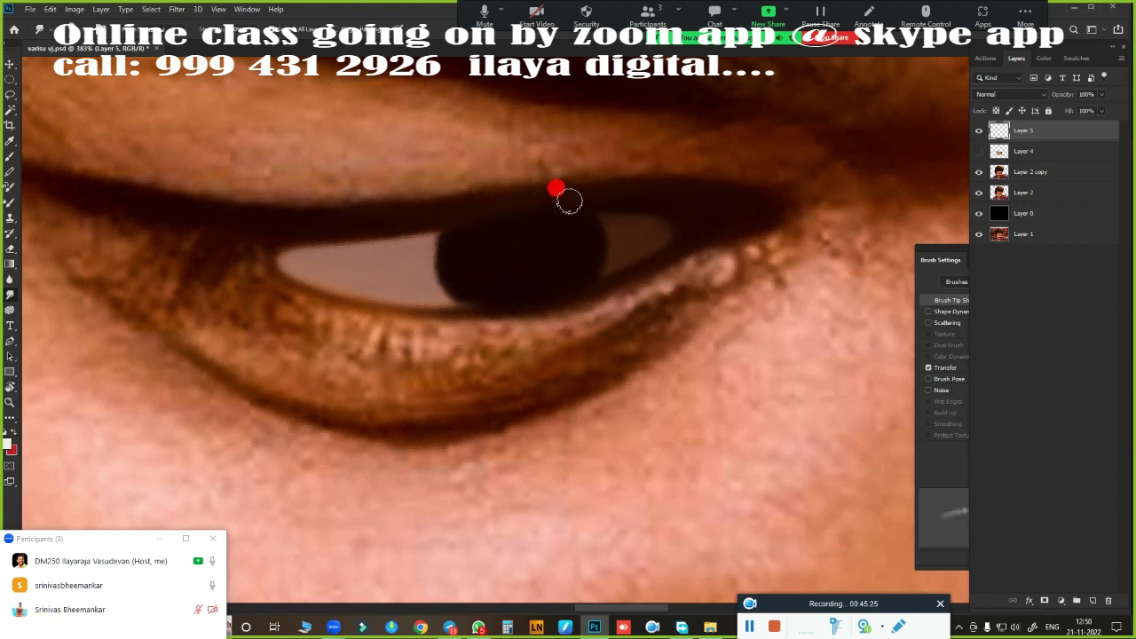
{"action": "mouse_move", "coordinate": [279, 296]}
{"action": "left_mouse_down"}
{"action": "mouse_move", "coordinate": [399, 328]}
{"action": "mouse_move", "coordinate": [684, 269]}
{"action": "left_mouse_up"}
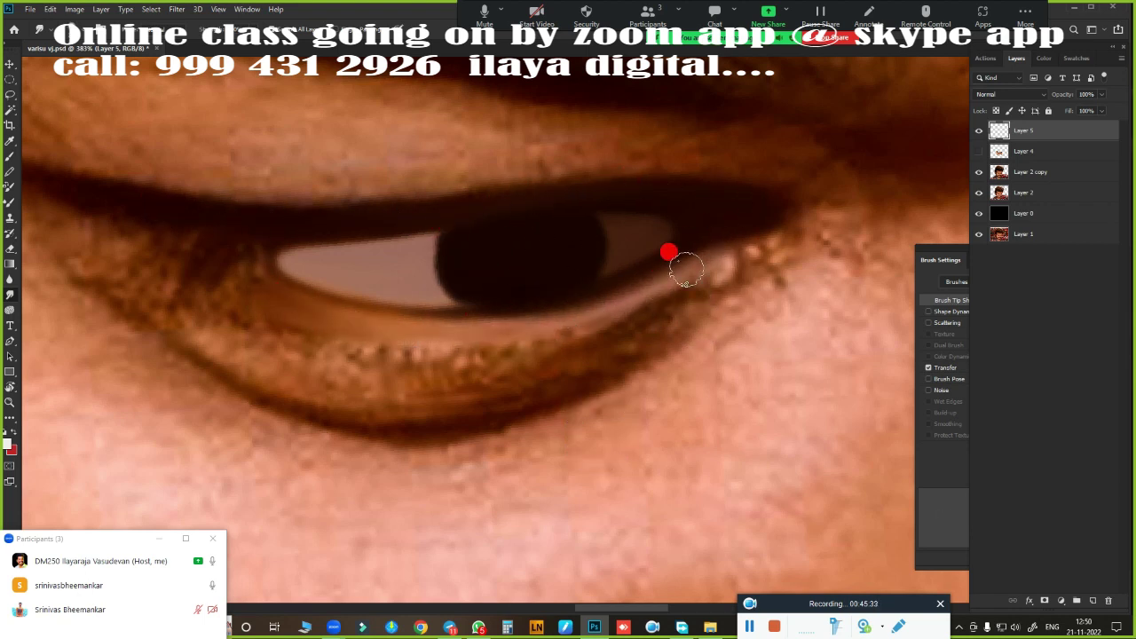
{"action": "mouse_move", "coordinate": [359, 368]}
{"action": "left_mouse_down"}
{"action": "mouse_move", "coordinate": [550, 339]}
{"action": "mouse_move", "coordinate": [715, 281]}
{"action": "mouse_move", "coordinate": [533, 385]}
{"action": "mouse_move", "coordinate": [774, 255]}
{"action": "mouse_move", "coordinate": [159, 314]}
{"action": "mouse_move", "coordinate": [452, 409]}
{"action": "mouse_move", "coordinate": [373, 406]}
{"action": "mouse_move", "coordinate": [255, 376]}
{"action": "mouse_move", "coordinate": [168, 306]}
{"action": "mouse_move", "coordinate": [328, 399]}
{"action": "mouse_move", "coordinate": [476, 400]}
{"action": "mouse_move", "coordinate": [800, 245]}
{"action": "mouse_move", "coordinate": [616, 332]}
{"action": "mouse_move", "coordinate": [675, 287]}
{"action": "mouse_move", "coordinate": [275, 310]}
{"action": "mouse_move", "coordinate": [368, 363]}
{"action": "mouse_move", "coordinate": [241, 340]}
{"action": "mouse_move", "coordinate": [772, 292]}
{"action": "left_mouse_up"}
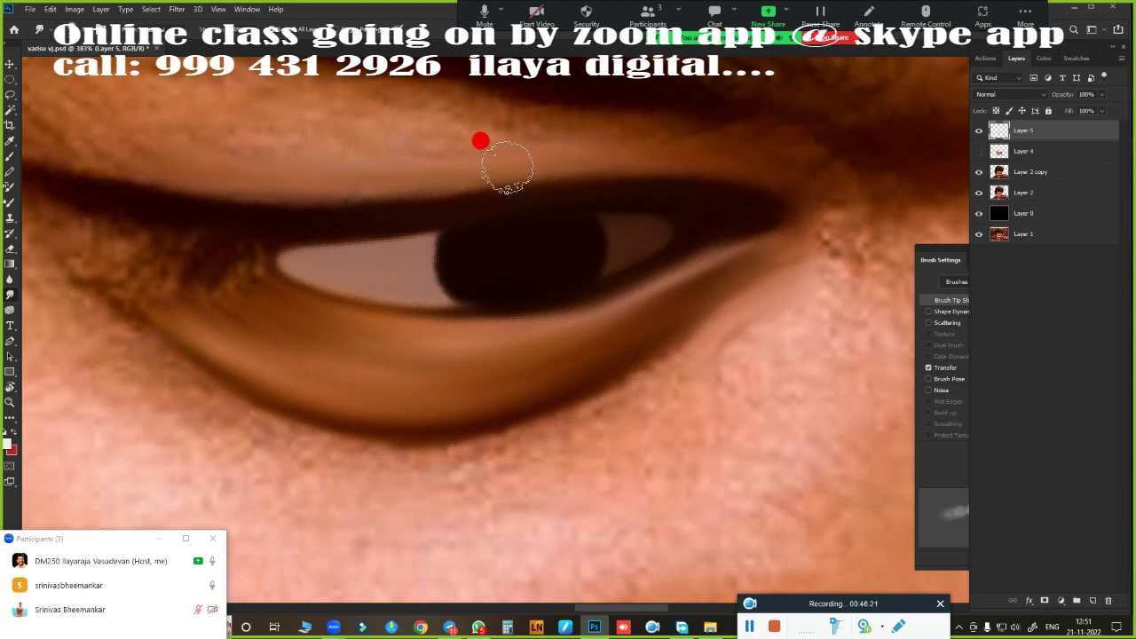
{"action": "scroll", "coordinate": [543, 330], "scroll_direction": "down", "scroll_amount": 5}
{"action": "scroll", "coordinate": [816, 228], "scroll_direction": "up", "scroll_amount": 3}
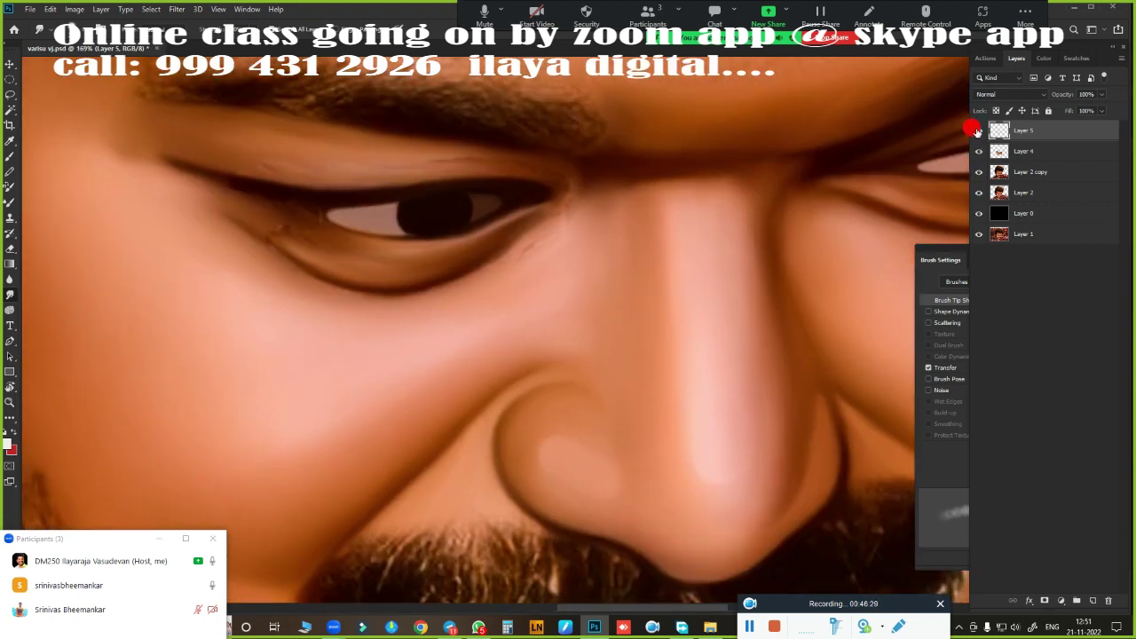
{"action": "scroll", "coordinate": [495, 281], "scroll_direction": "up", "scroll_amount": 2}
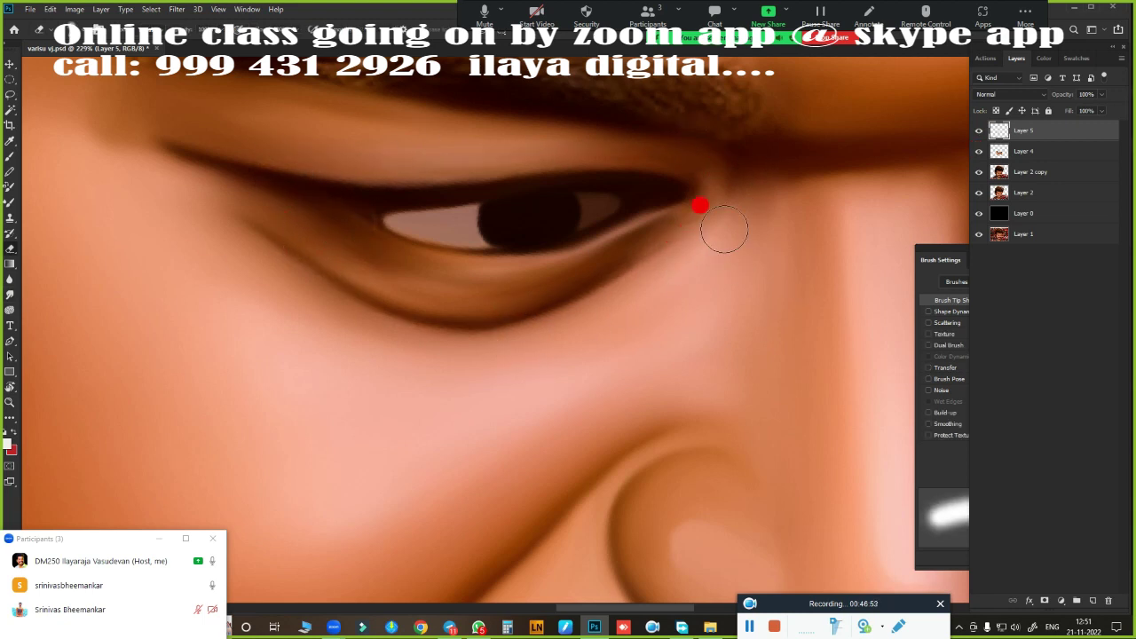
{"action": "scroll", "coordinate": [625, 332], "scroll_direction": "down", "scroll_amount": 5}
{"action": "scroll", "coordinate": [621, 332], "scroll_direction": "up", "scroll_amount": 5}
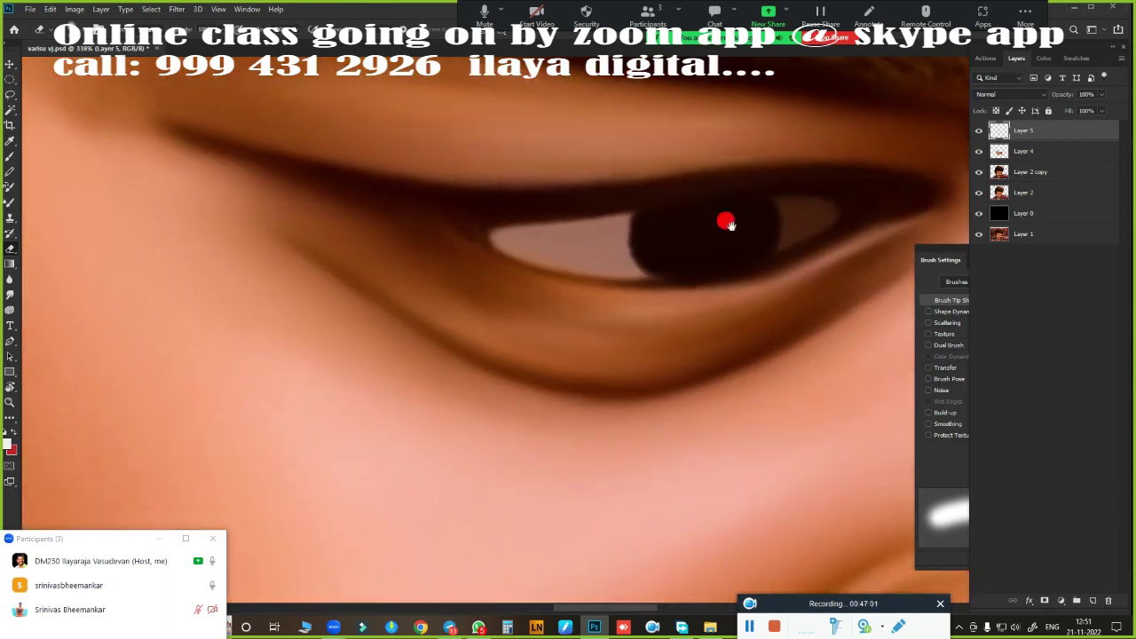
- Switch to the Smudge Tool and zoom around the eye area
{"action": "key", "text": "r"}
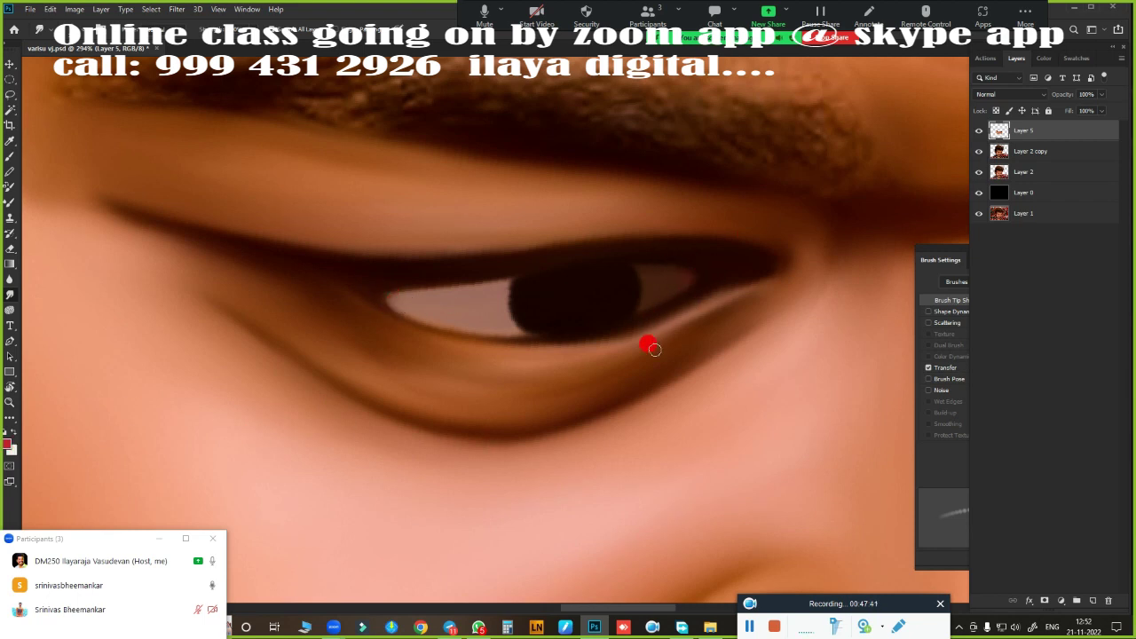
{"action": "scroll", "coordinate": [654, 349], "scroll_direction": "down", "scroll_amount": 5}
{"action": "scroll", "coordinate": [718, 414], "scroll_direction": "up", "scroll_amount": 6}
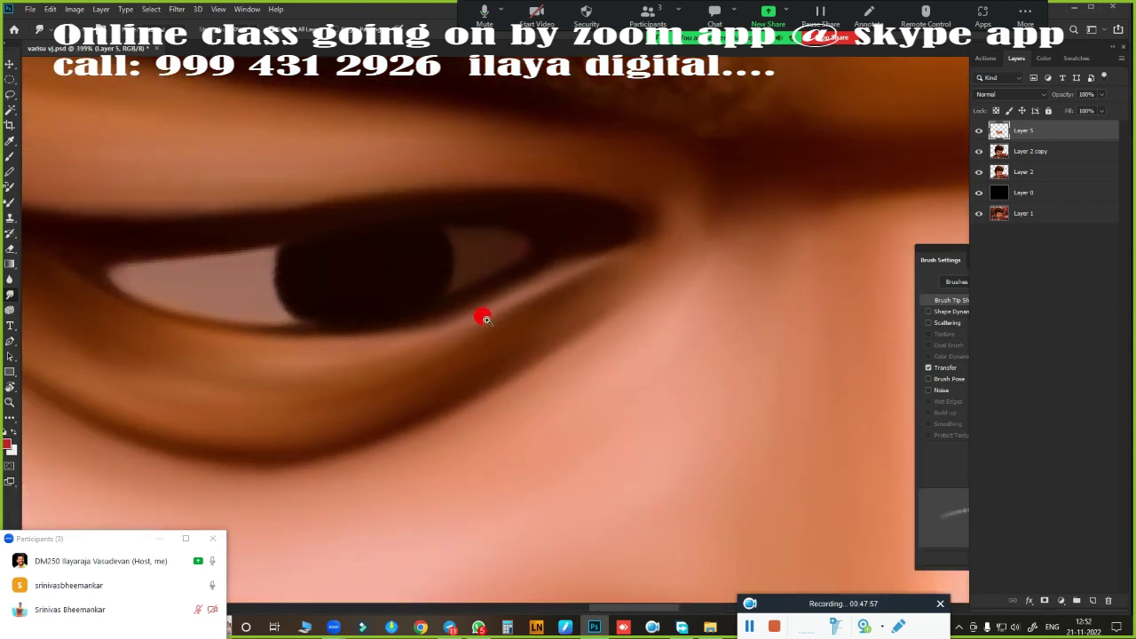
{"action": "scroll", "coordinate": [736, 227], "scroll_direction": "down", "scroll_amount": 5}
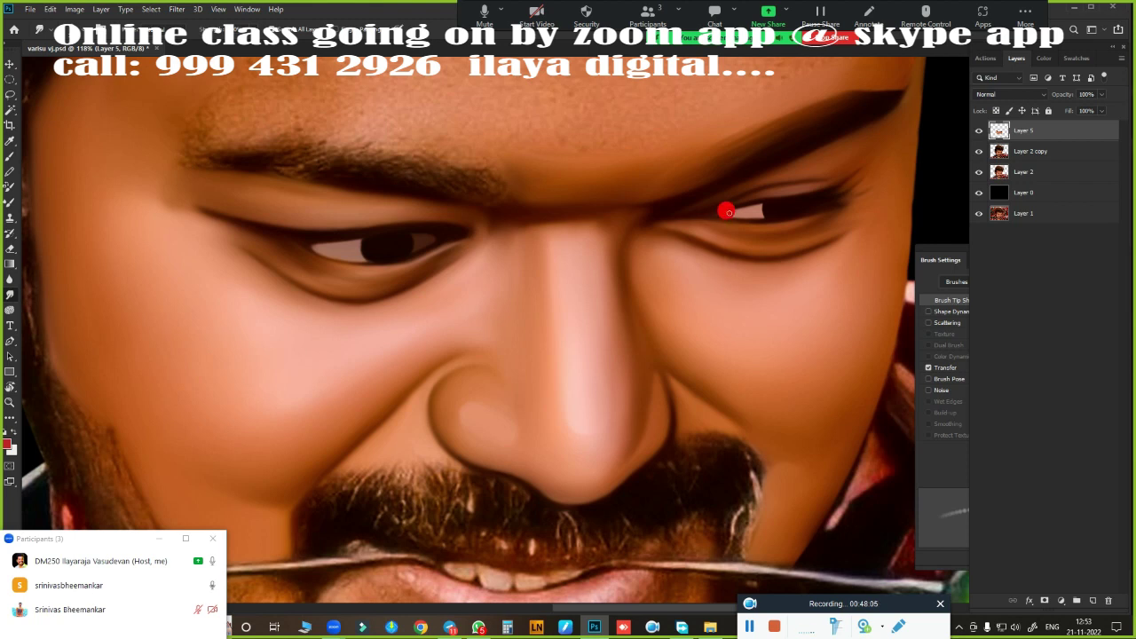
{"action": "scroll", "coordinate": [728, 211], "scroll_direction": "up", "scroll_amount": 3}
{"action": "scroll", "coordinate": [676, 267], "scroll_direction": "down", "scroll_amount": 3}
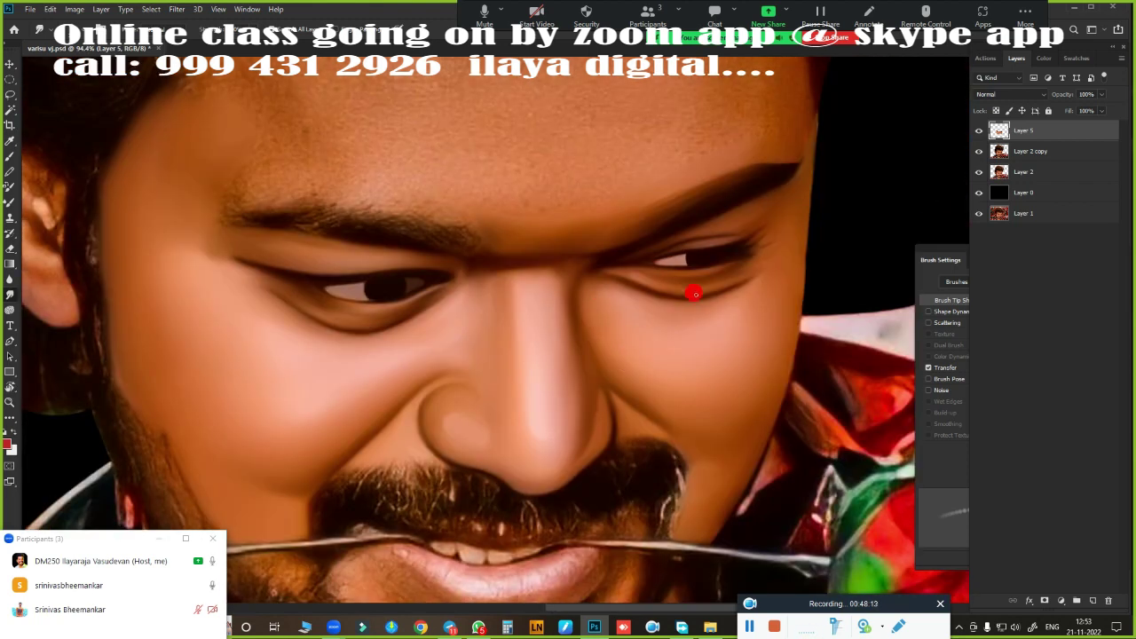
{"action": "scroll", "coordinate": [695, 294], "scroll_direction": "up", "scroll_amount": 4}
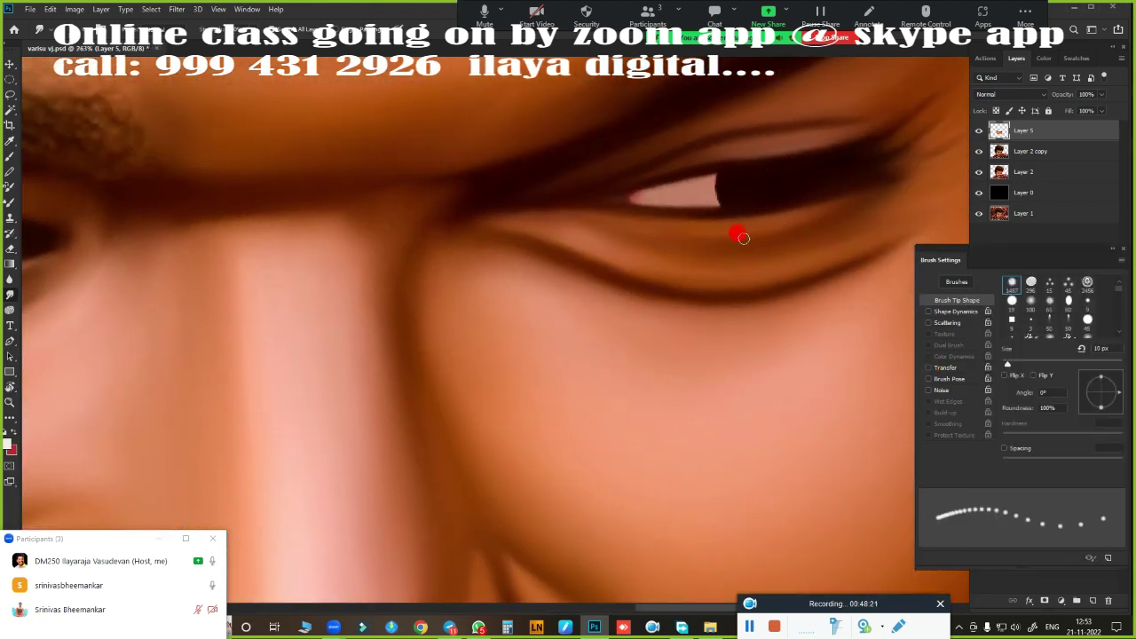
- Zoom to the forehead and smudge skin tone over the hairline strands
{"action": "scroll", "coordinate": [743, 238], "scroll_direction": "down", "scroll_amount": 3}
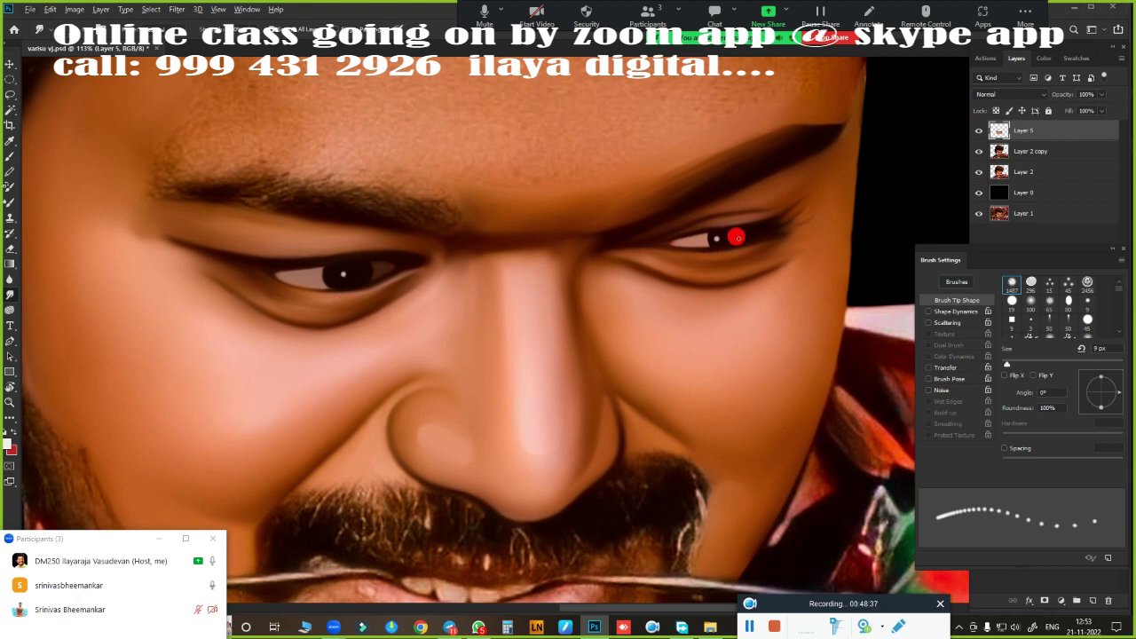
{"action": "scroll", "coordinate": [766, 355], "scroll_direction": "down", "scroll_amount": 3}
{"action": "scroll", "coordinate": [901, 330], "scroll_direction": "up", "scroll_amount": 1}
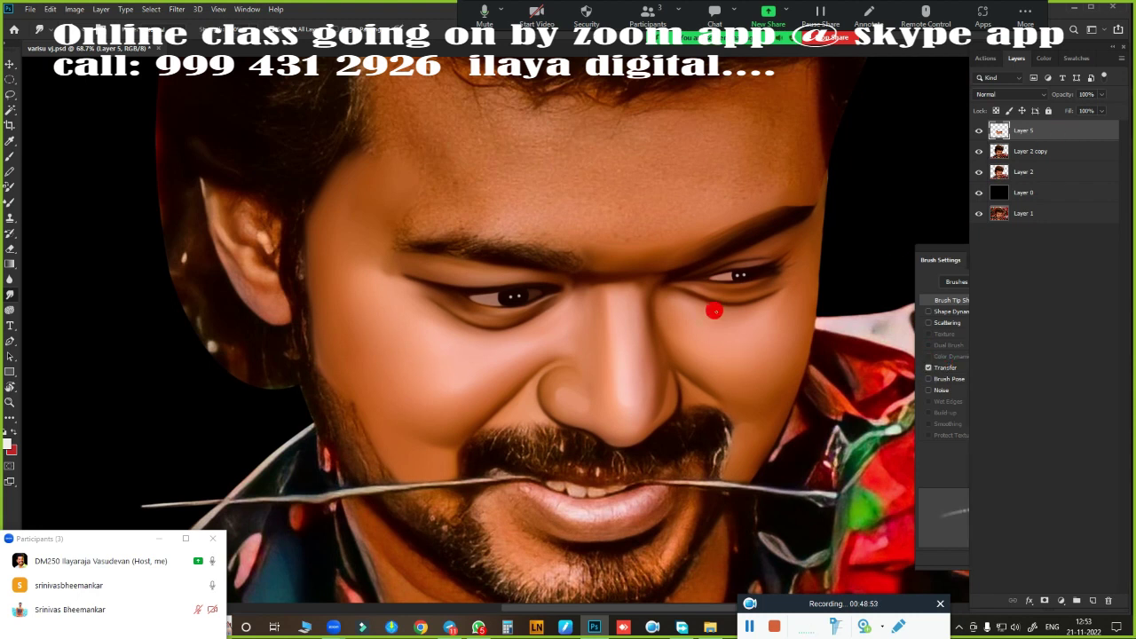
{"action": "scroll", "coordinate": [715, 310], "scroll_direction": "up", "scroll_amount": 3}
{"action": "scroll", "coordinate": [730, 298], "scroll_direction": "down", "scroll_amount": 2}
{"action": "scroll", "coordinate": [730, 298], "scroll_direction": "up", "scroll_amount": 3}
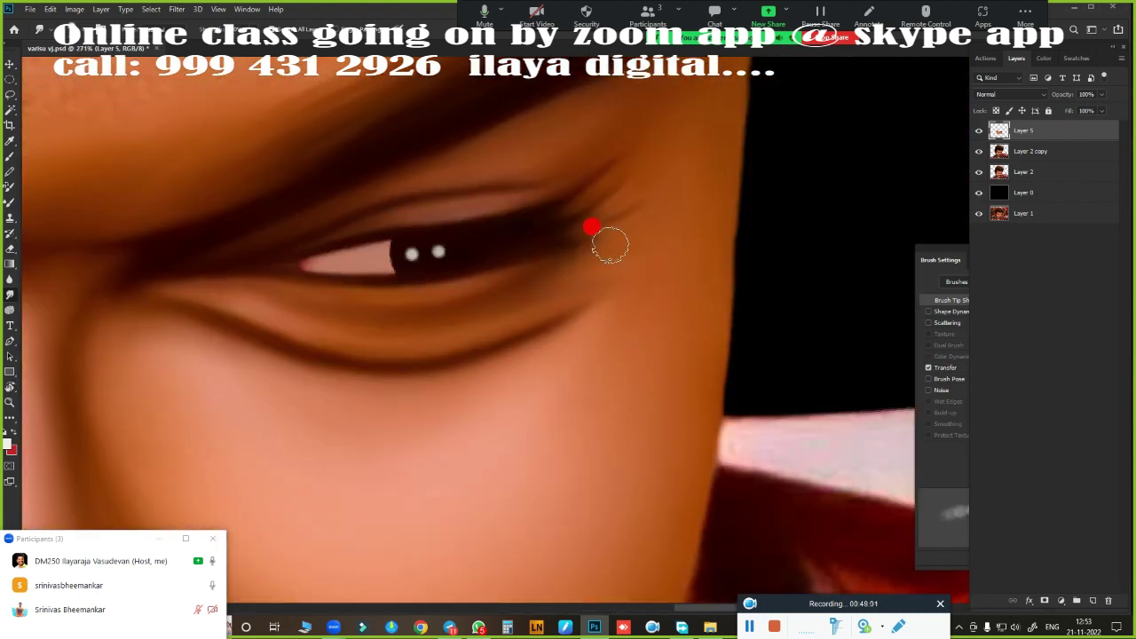
{"action": "scroll", "coordinate": [589, 313], "scroll_direction": "down", "scroll_amount": 3}
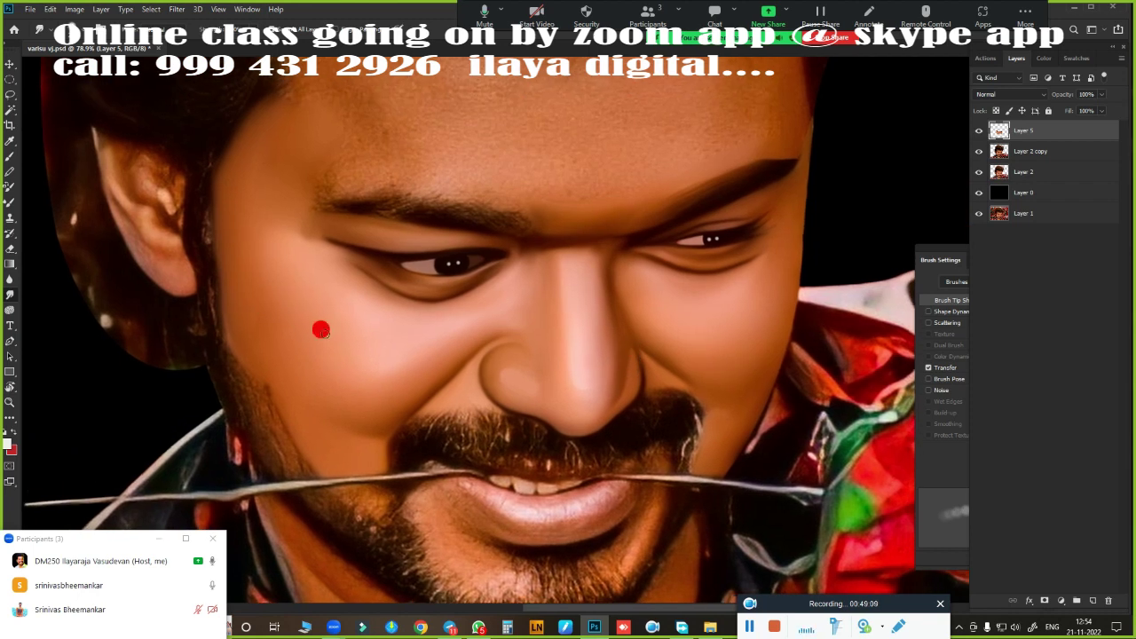
{"action": "scroll", "coordinate": [512, 307], "scroll_direction": "down", "scroll_amount": 1}
{"action": "scroll", "coordinate": [641, 380], "scroll_direction": "up", "scroll_amount": 4}
{"action": "scroll", "coordinate": [641, 379], "scroll_direction": "down", "scroll_amount": 2}
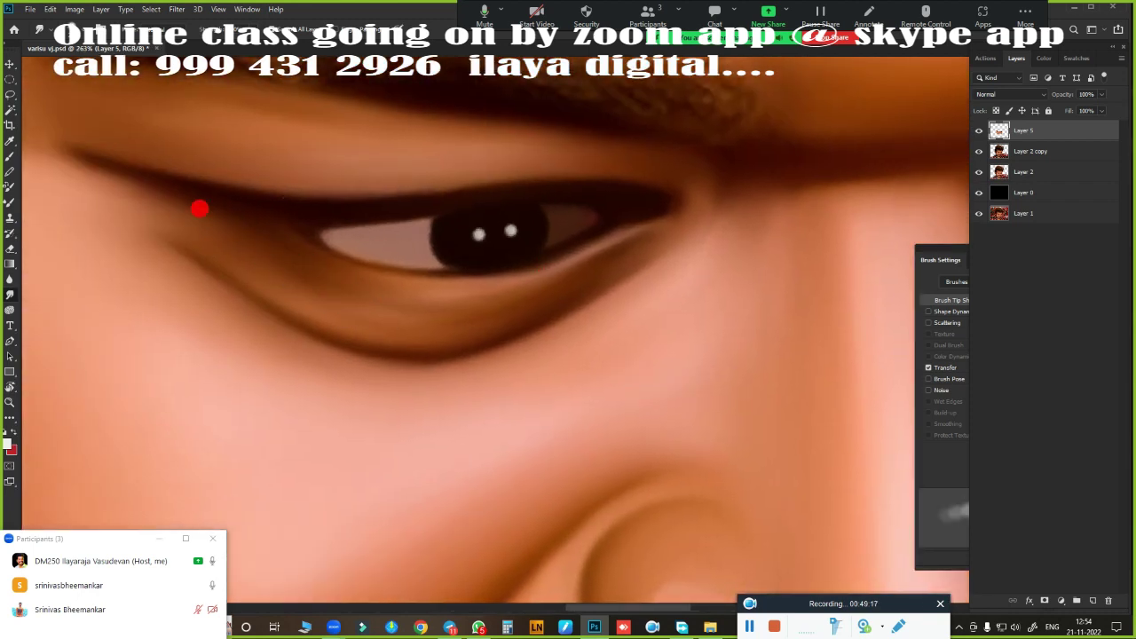
{"action": "scroll", "coordinate": [474, 314], "scroll_direction": "up", "scroll_amount": 2}
{"action": "scroll", "coordinate": [703, 173], "scroll_direction": "down", "scroll_amount": 3}
{"action": "scroll", "coordinate": [515, 355], "scroll_direction": "down", "scroll_amount": 2}
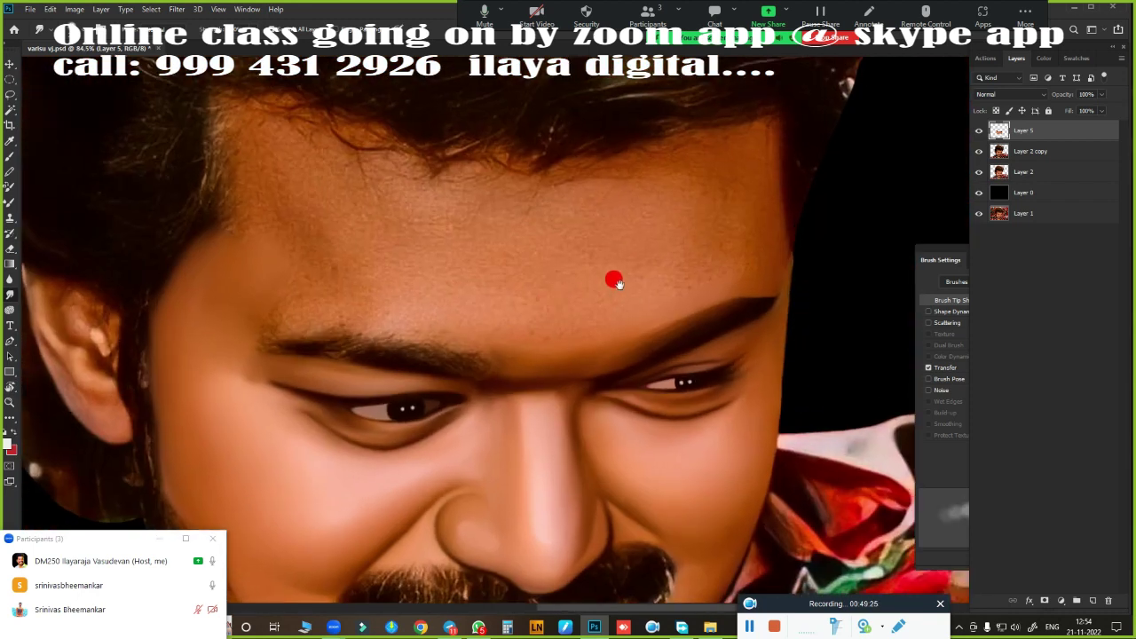
{"action": "mouse_move", "coordinate": [392, 182]}
{"action": "left_mouse_down"}
{"action": "mouse_move", "coordinate": [375, 127]}
{"action": "mouse_move", "coordinate": [426, 144]}
{"action": "mouse_move", "coordinate": [482, 140]}
{"action": "mouse_move", "coordinate": [416, 126]}
{"action": "mouse_move", "coordinate": [360, 203]}
{"action": "mouse_move", "coordinate": [363, 152]}
{"action": "mouse_move", "coordinate": [421, 299]}
{"action": "mouse_move", "coordinate": [446, 157]}
{"action": "mouse_move", "coordinate": [576, 245]}
{"action": "left_mouse_up"}
{"action": "scroll", "coordinate": [828, 135], "scroll_direction": "right", "scroll_amount": 5}
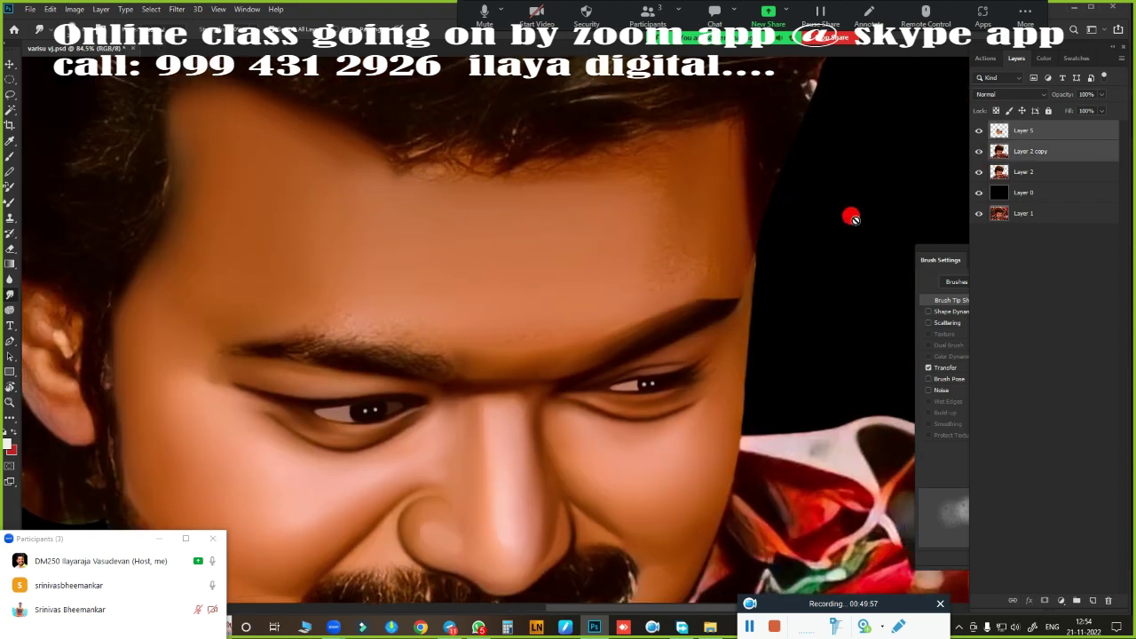
- Smudge the right forehead hairline, then with a larger brush blend the eyebrow into a soft dark band
{"action": "mouse_move", "coordinate": [713, 141]}
{"action": "left_mouse_down"}
{"action": "mouse_move", "coordinate": [731, 114]}
{"action": "mouse_move", "coordinate": [730, 266]}
{"action": "mouse_move", "coordinate": [679, 165]}
{"action": "left_mouse_up"}
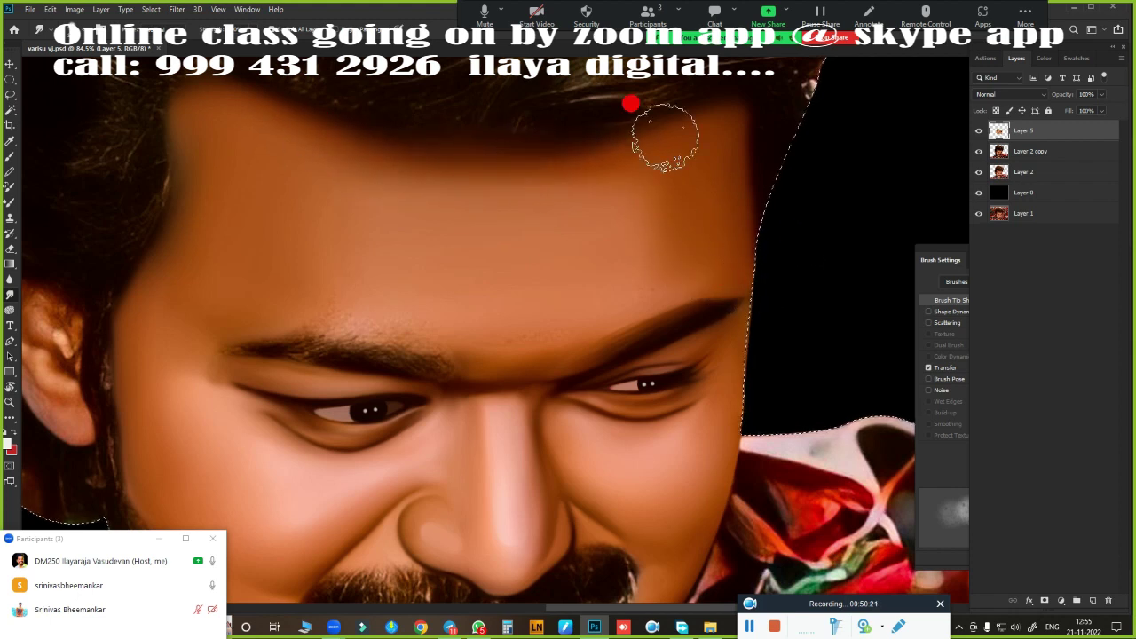
{"action": "key", "text": "bracketright"}
{"action": "key", "text": "bracketright"}
{"action": "key", "text": "bracketright"}
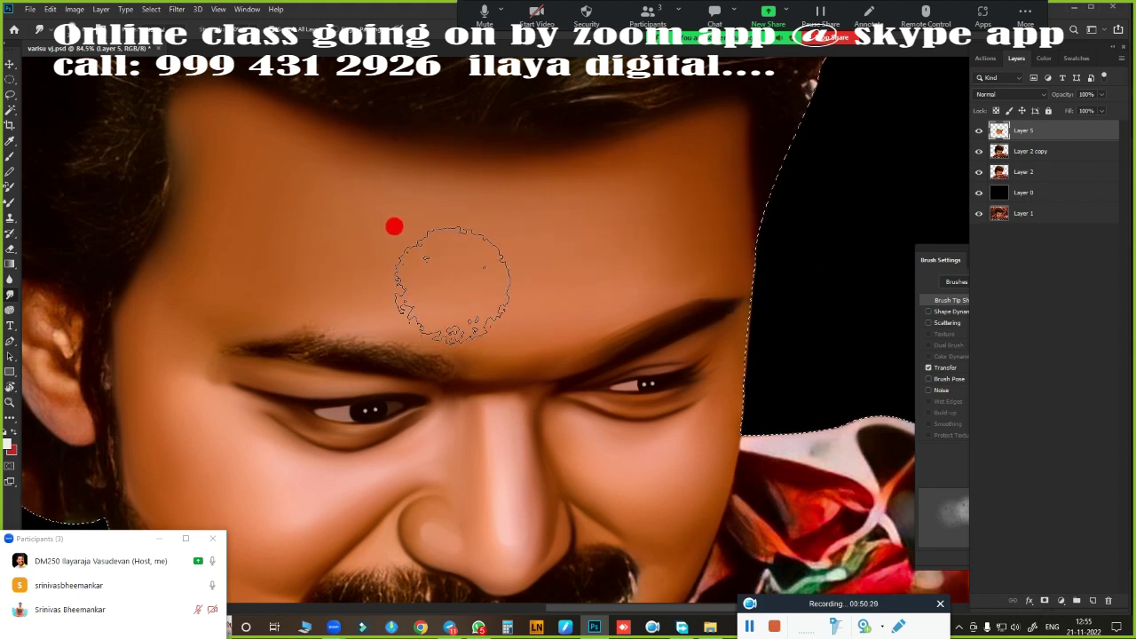
{"action": "scroll", "coordinate": [461, 266], "scroll_direction": "down", "scroll_amount": 3}
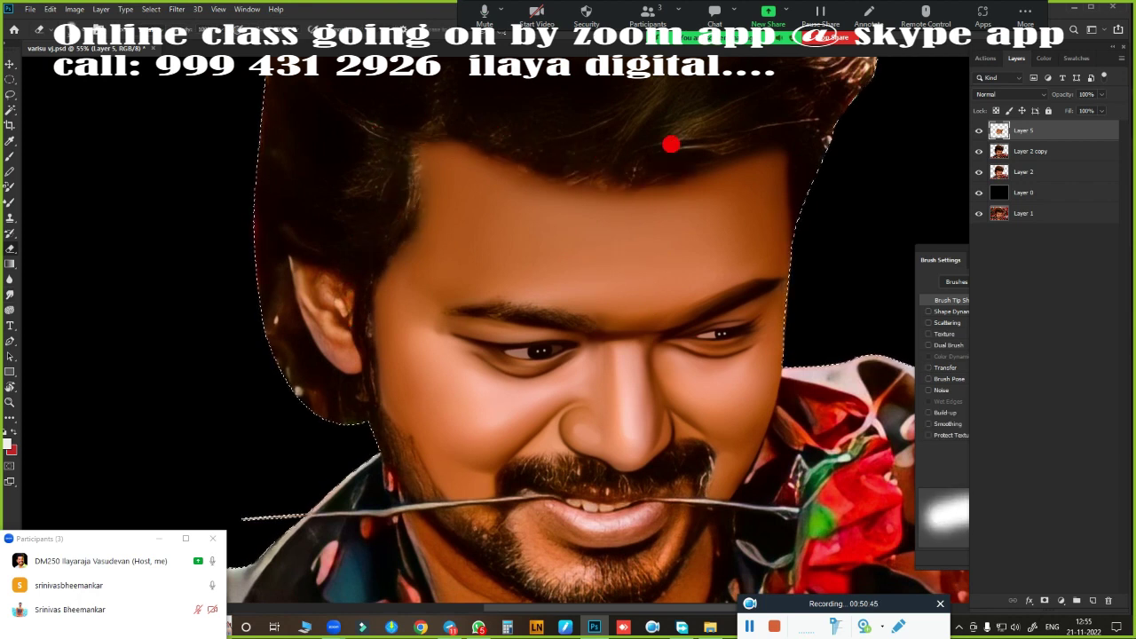
{"action": "scroll", "coordinate": [790, 165], "scroll_direction": "down", "scroll_amount": 3}
{"action": "scroll", "coordinate": [701, 262], "scroll_direction": "up", "scroll_amount": 5}
{"action": "scroll", "coordinate": [701, 262], "scroll_direction": "up", "scroll_amount": 3}
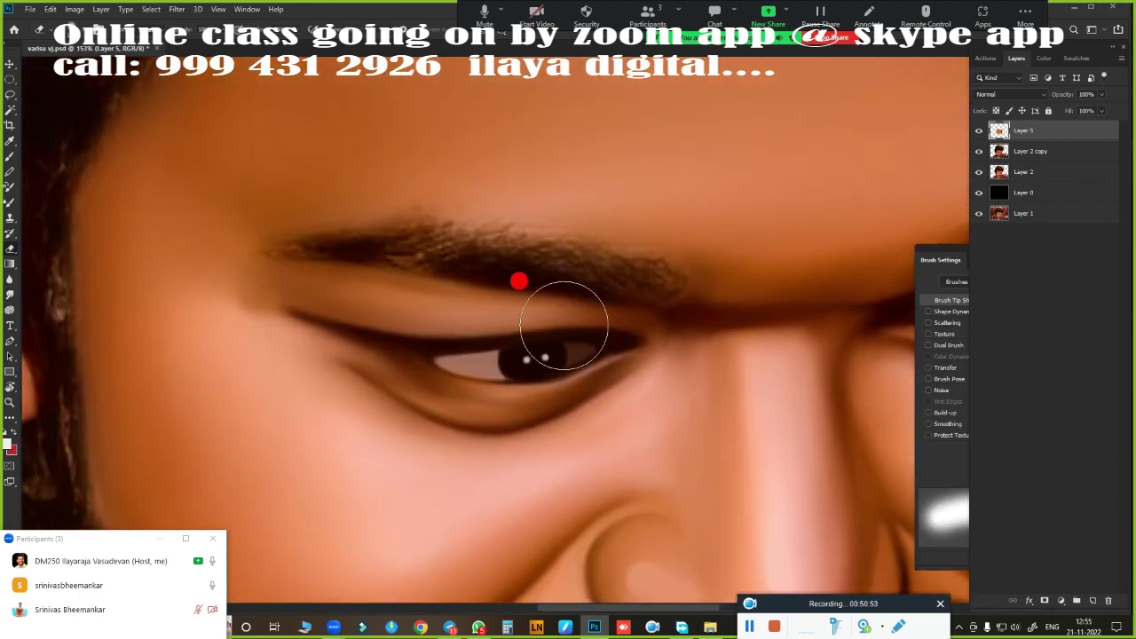
{"action": "mouse_move", "coordinate": [367, 234]}
{"action": "left_mouse_down"}
{"action": "mouse_move", "coordinate": [362, 256]}
{"action": "mouse_move", "coordinate": [644, 271]}
{"action": "left_mouse_up"}
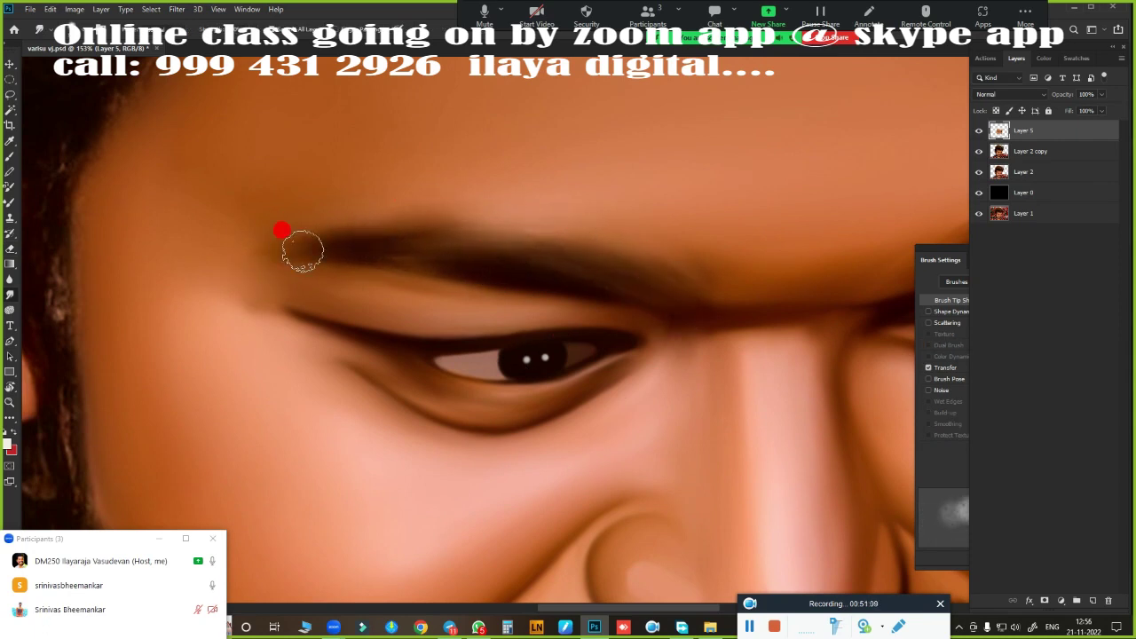
- Smudge the ear's top, bright spots and upper-left edge into smooth soft skin
{"action": "scroll", "coordinate": [494, 164], "scroll_direction": "down", "scroll_amount": 6}
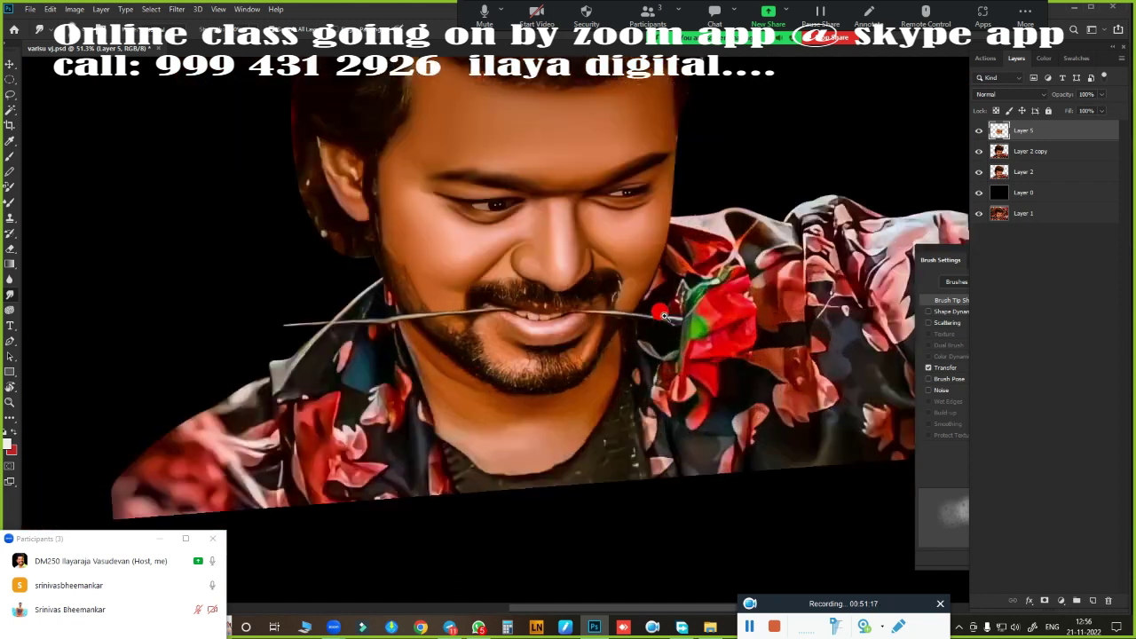
{"action": "scroll", "coordinate": [609, 337], "scroll_direction": "up", "scroll_amount": 2}
{"action": "scroll", "coordinate": [459, 388], "scroll_direction": "up", "scroll_amount": 2}
{"action": "scroll", "coordinate": [465, 401], "scroll_direction": "up", "scroll_amount": 1}
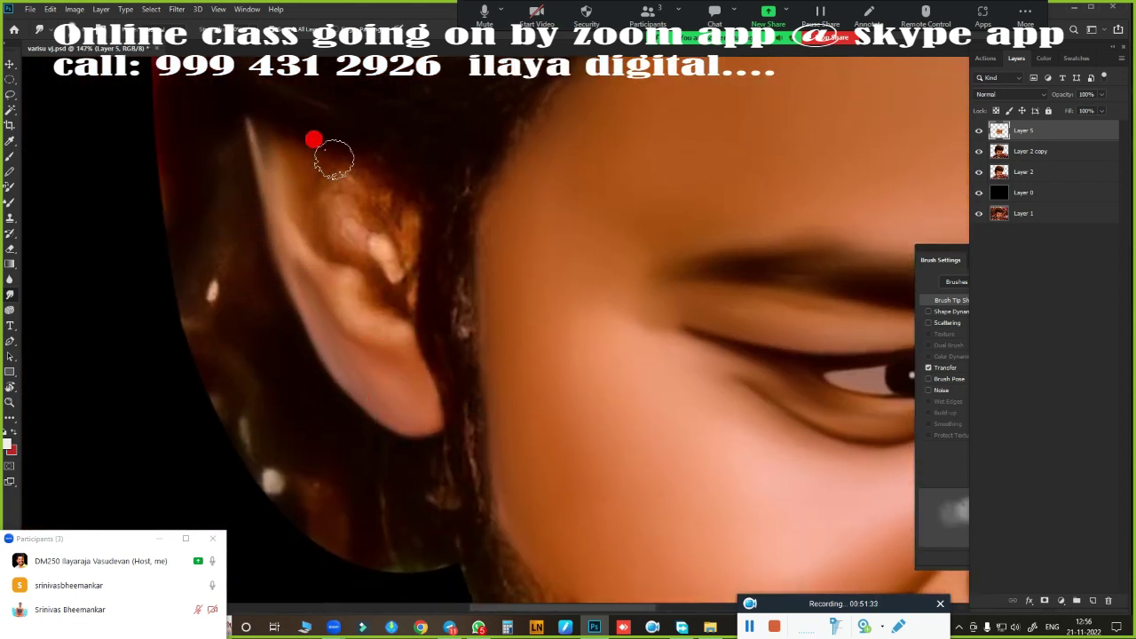
{"action": "left_click_drag", "start_coordinate": [415, 204], "coordinate": [357, 313]}
{"action": "mouse_move", "coordinate": [310, 210]}
{"action": "left_mouse_down"}
{"action": "mouse_move", "coordinate": [364, 233]}
{"action": "mouse_move", "coordinate": [349, 202]}
{"action": "left_mouse_up"}
{"action": "left_click_drag", "start_coordinate": [266, 184], "coordinate": [256, 130]}
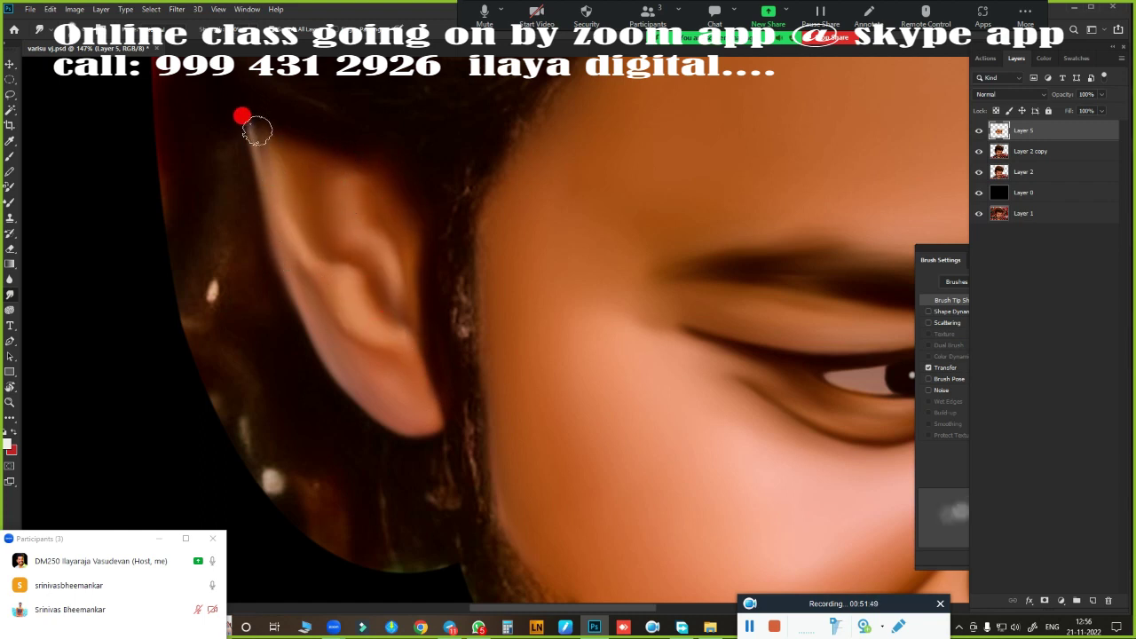
{"action": "scroll", "coordinate": [555, 134], "scroll_direction": "down", "scroll_amount": 5}
- Smudge the right side and shading of the lower lip smooth
{"action": "scroll", "coordinate": [675, 314], "scroll_direction": "up", "scroll_amount": 5}
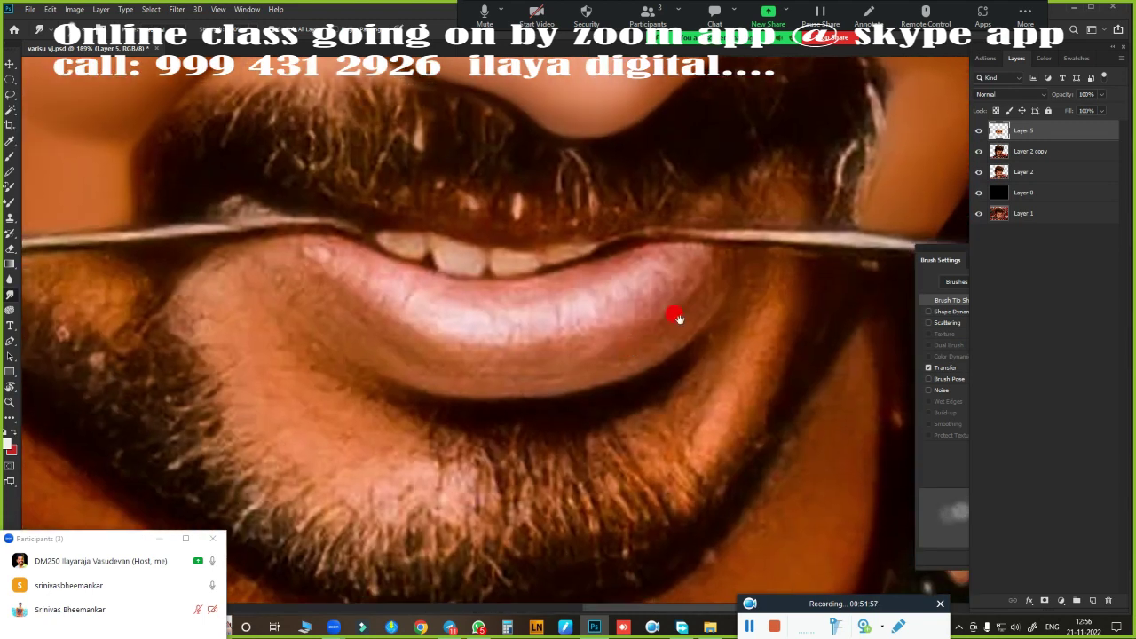
{"action": "scroll", "coordinate": [674, 314], "scroll_direction": "down", "scroll_amount": 5}
{"action": "scroll", "coordinate": [587, 243], "scroll_direction": "up", "scroll_amount": 5}
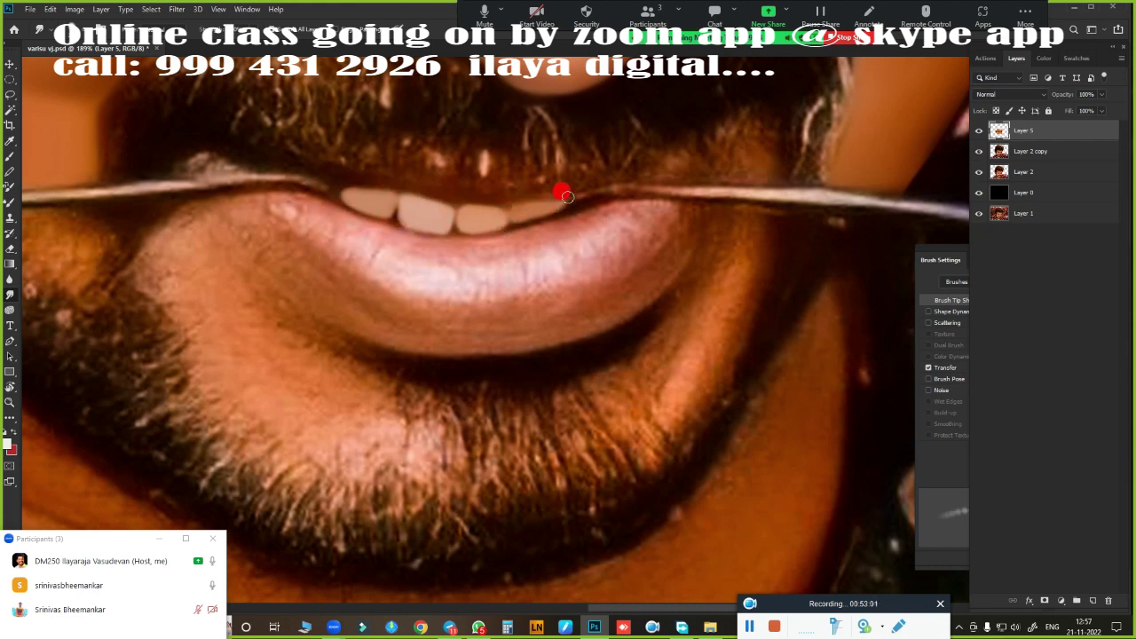
{"action": "scroll", "coordinate": [618, 313], "scroll_direction": "down", "scroll_amount": 5}
{"action": "scroll", "coordinate": [634, 302], "scroll_direction": "up", "scroll_amount": 5}
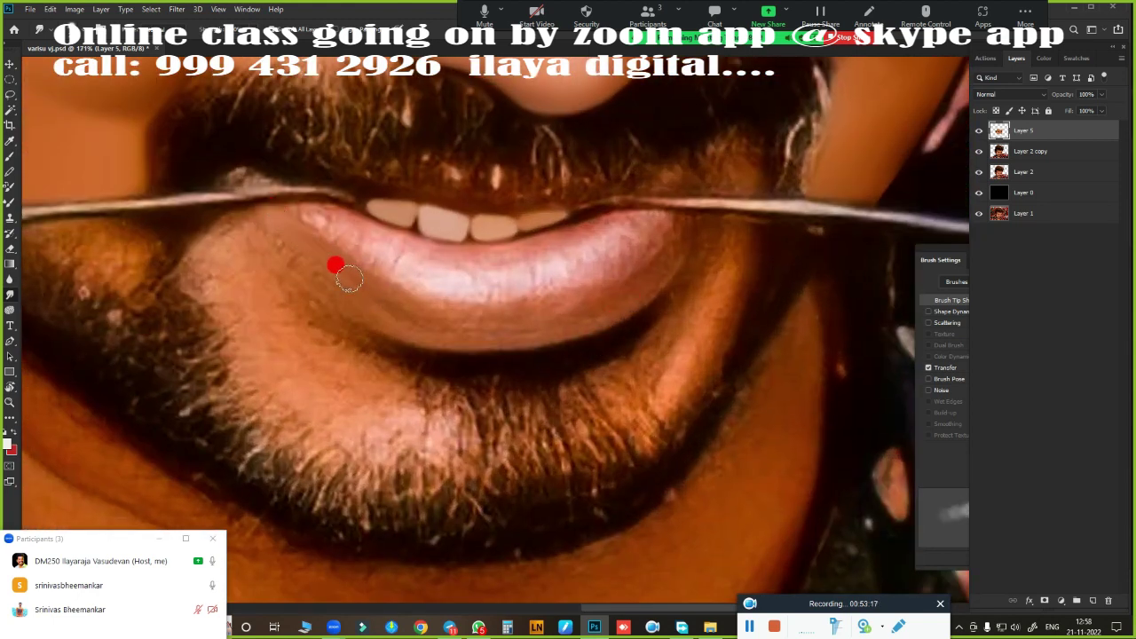
{"action": "left_click_drag", "start_coordinate": [626, 277], "coordinate": [479, 327]}
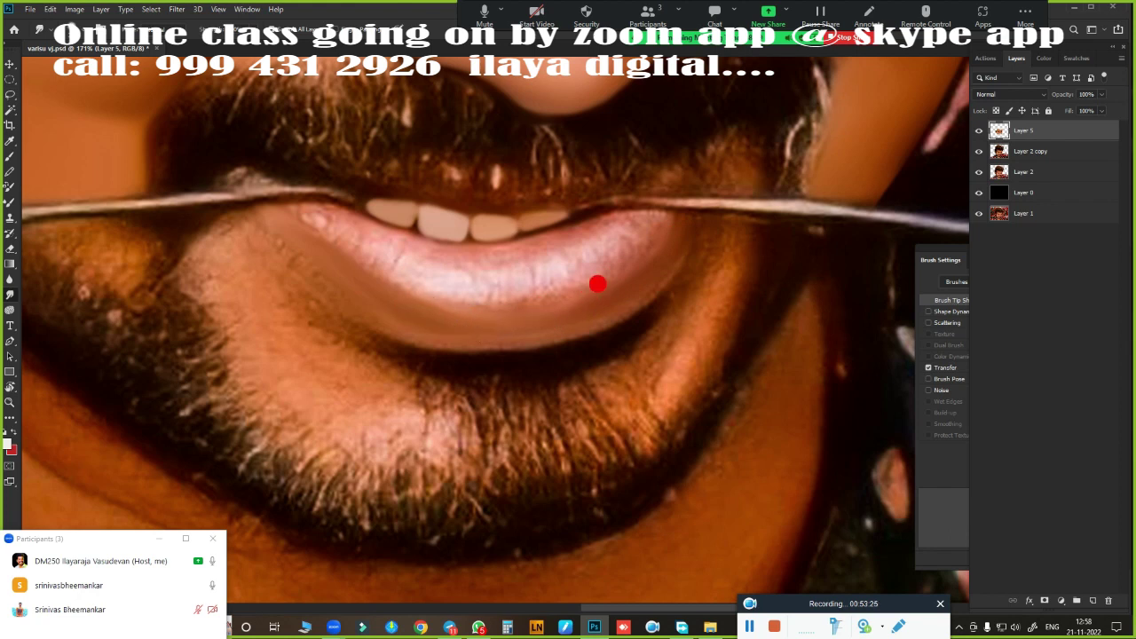
{"action": "left_click_drag", "start_coordinate": [597, 283], "coordinate": [444, 305]}
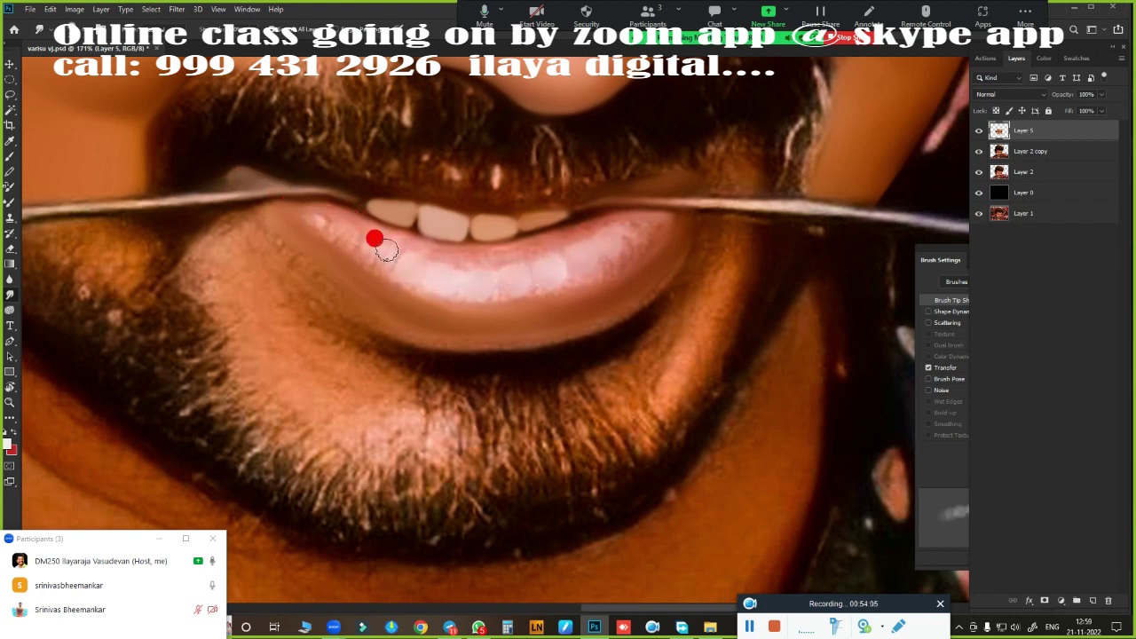
- Soften the whitish highlights across the lower lip and zoom out to the whole portrait
{"action": "scroll", "coordinate": [654, 284], "scroll_direction": "up", "scroll_amount": 3}
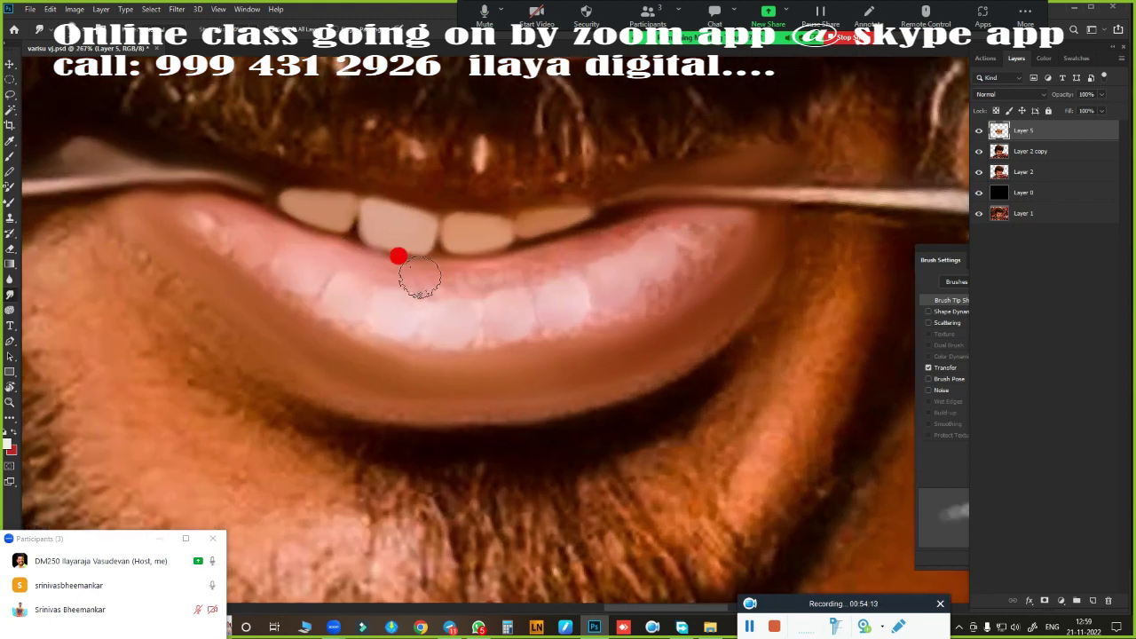
{"action": "mouse_move", "coordinate": [241, 273]}
{"action": "left_mouse_down"}
{"action": "mouse_move", "coordinate": [325, 320]}
{"action": "mouse_move", "coordinate": [292, 324]}
{"action": "mouse_move", "coordinate": [399, 355]}
{"action": "mouse_move", "coordinate": [698, 290]}
{"action": "mouse_move", "coordinate": [715, 213]}
{"action": "mouse_move", "coordinate": [697, 246]}
{"action": "left_mouse_up"}
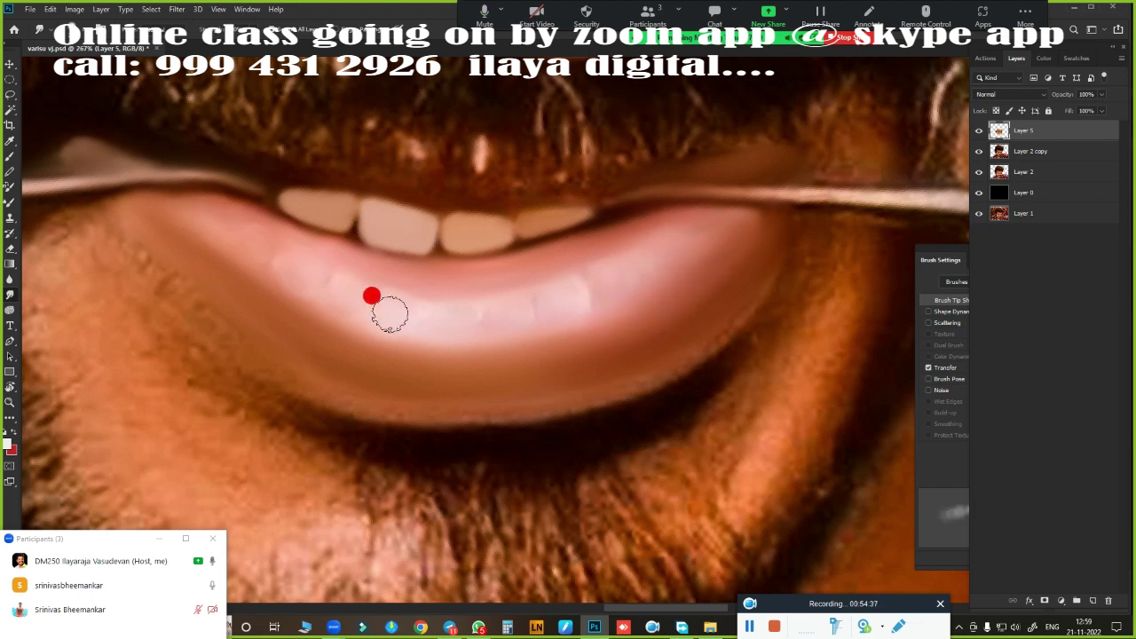
{"action": "key", "text": "ctrl+0"}
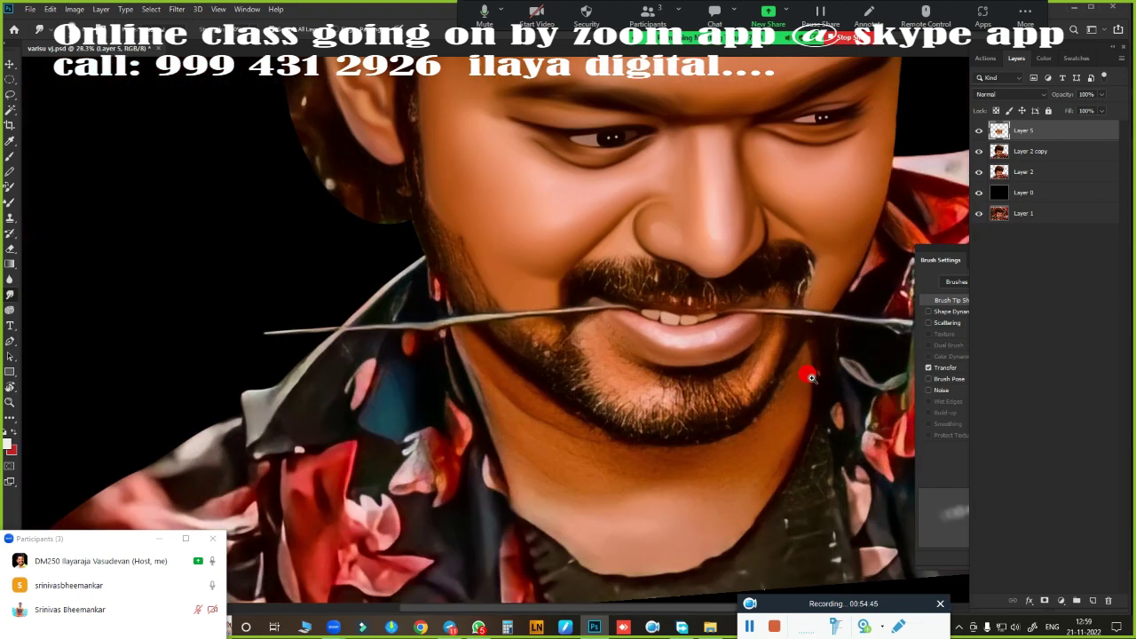
{"action": "scroll", "coordinate": [517, 509], "scroll_direction": "up", "scroll_amount": 5}
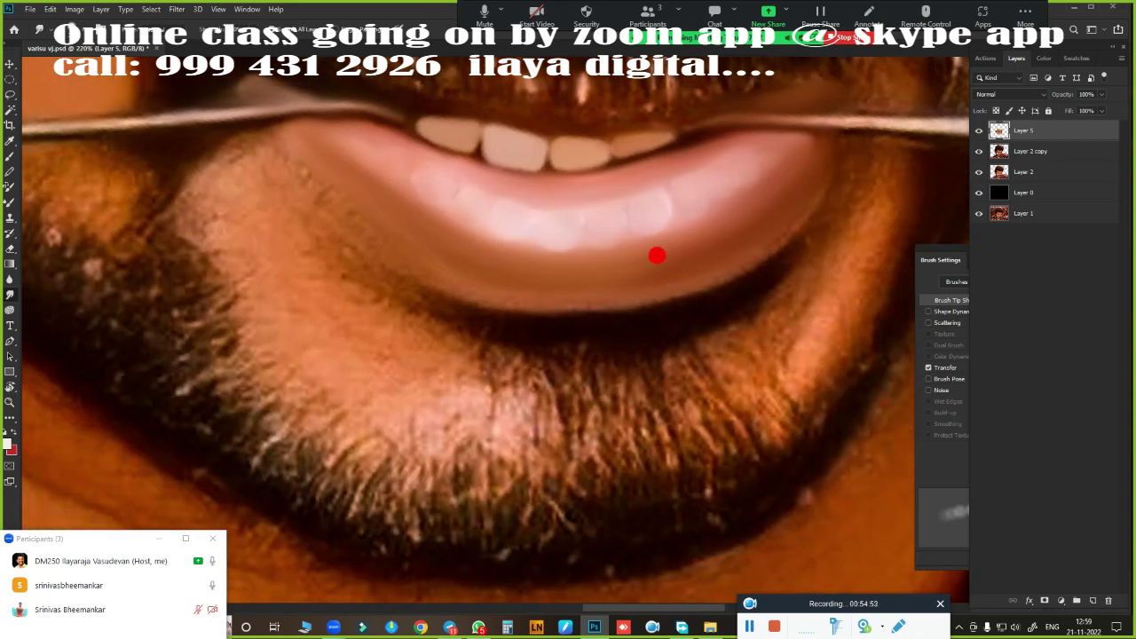
{"action": "scroll", "coordinate": [546, 269], "scroll_direction": "right", "scroll_amount": 3}
{"action": "scroll", "coordinate": [352, 358], "scroll_direction": "left", "scroll_amount": 3}
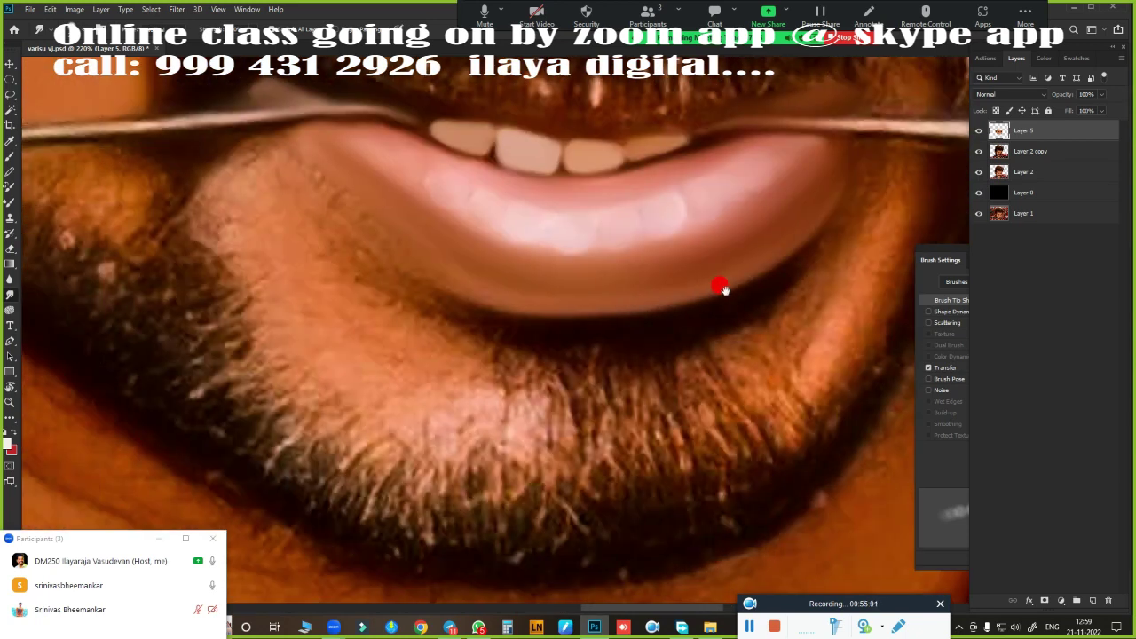
- Smudge the pale patch under the lower lip and the beard shadow on the right cheek
{"action": "scroll", "coordinate": [544, 305], "scroll_direction": "up", "scroll_amount": 2}
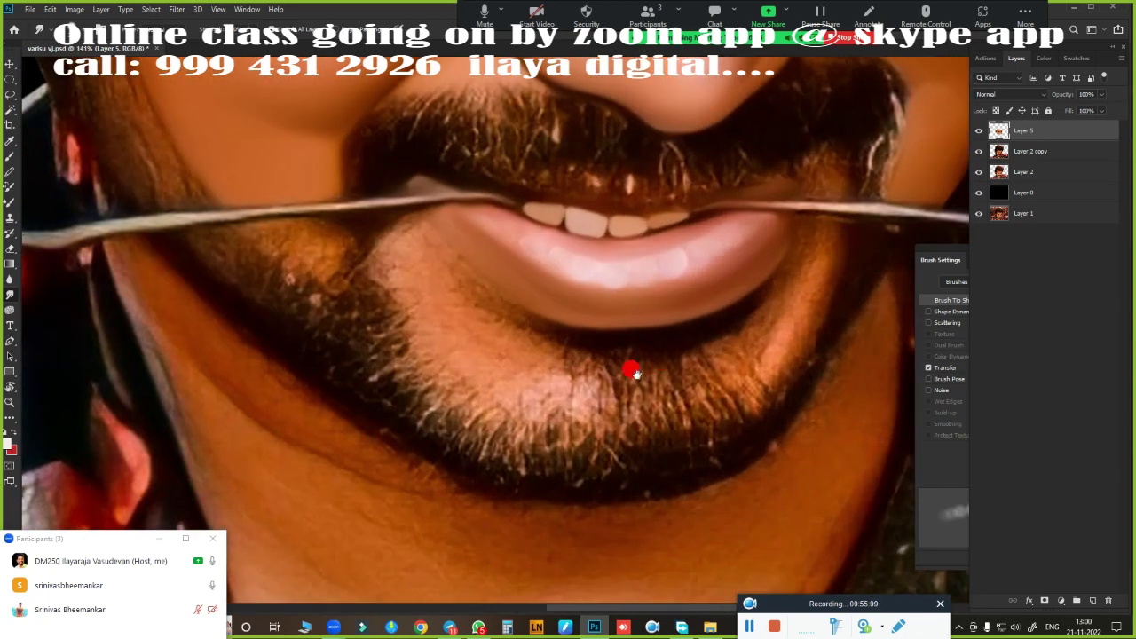
{"action": "scroll", "coordinate": [628, 370], "scroll_direction": "down", "scroll_amount": 3}
{"action": "left_click", "coordinate": [513, 321]}
{"action": "mouse_move", "coordinate": [314, 171]}
{"action": "left_mouse_down"}
{"action": "mouse_move", "coordinate": [474, 332]}
{"action": "mouse_move", "coordinate": [475, 245]}
{"action": "mouse_move", "coordinate": [566, 325]}
{"action": "mouse_move", "coordinate": [555, 328]}
{"action": "left_mouse_up"}
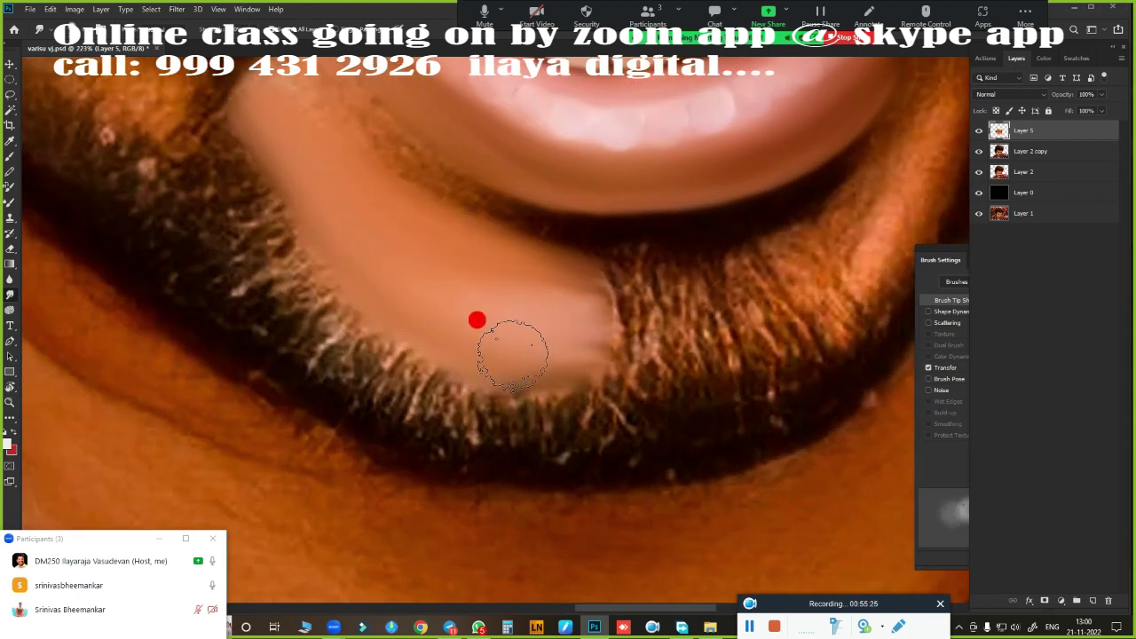
{"action": "scroll", "coordinate": [479, 337], "scroll_direction": "down", "scroll_amount": 2}
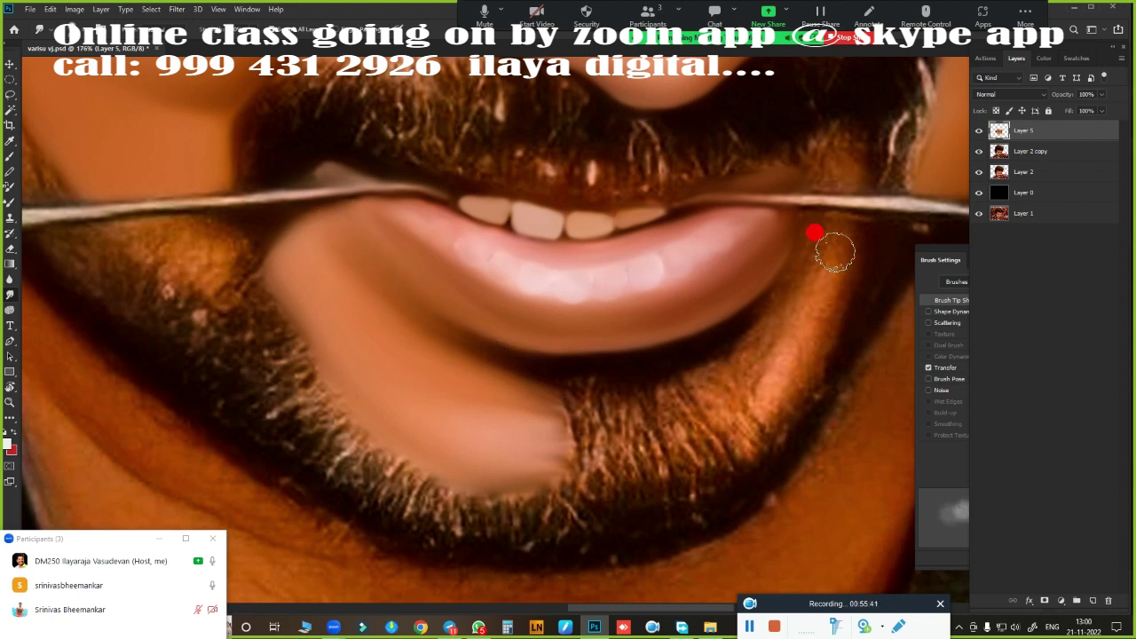
{"action": "mouse_move", "coordinate": [821, 286]}
{"action": "left_mouse_down"}
{"action": "mouse_move", "coordinate": [789, 292]}
{"action": "mouse_move", "coordinate": [737, 373]}
{"action": "mouse_move", "coordinate": [811, 299]}
{"action": "mouse_move", "coordinate": [661, 446]}
{"action": "mouse_move", "coordinate": [609, 452]}
{"action": "mouse_move", "coordinate": [629, 451]}
{"action": "mouse_move", "coordinate": [659, 385]}
{"action": "mouse_move", "coordinate": [734, 314]}
{"action": "left_mouse_up"}
{"action": "scroll", "coordinate": [734, 314], "scroll_direction": "down", "scroll_amount": 3}
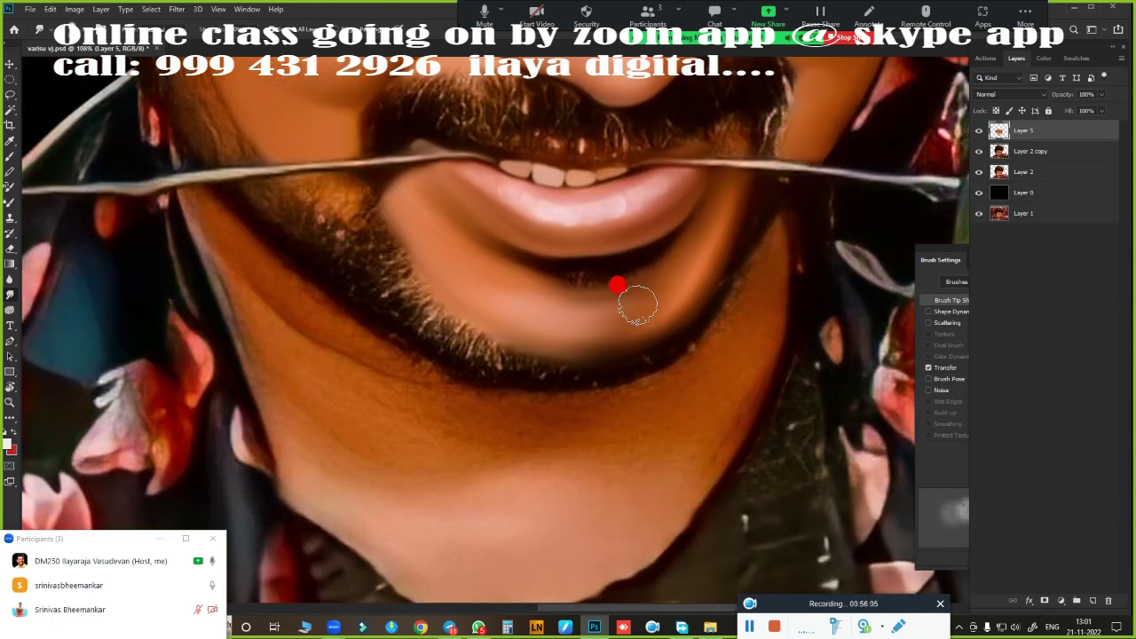
- With a smaller brush, smooth the under-lip shadow, chin beard and skin below it
{"action": "left_click_drag", "start_coordinate": [494, 345], "coordinate": [698, 319]}
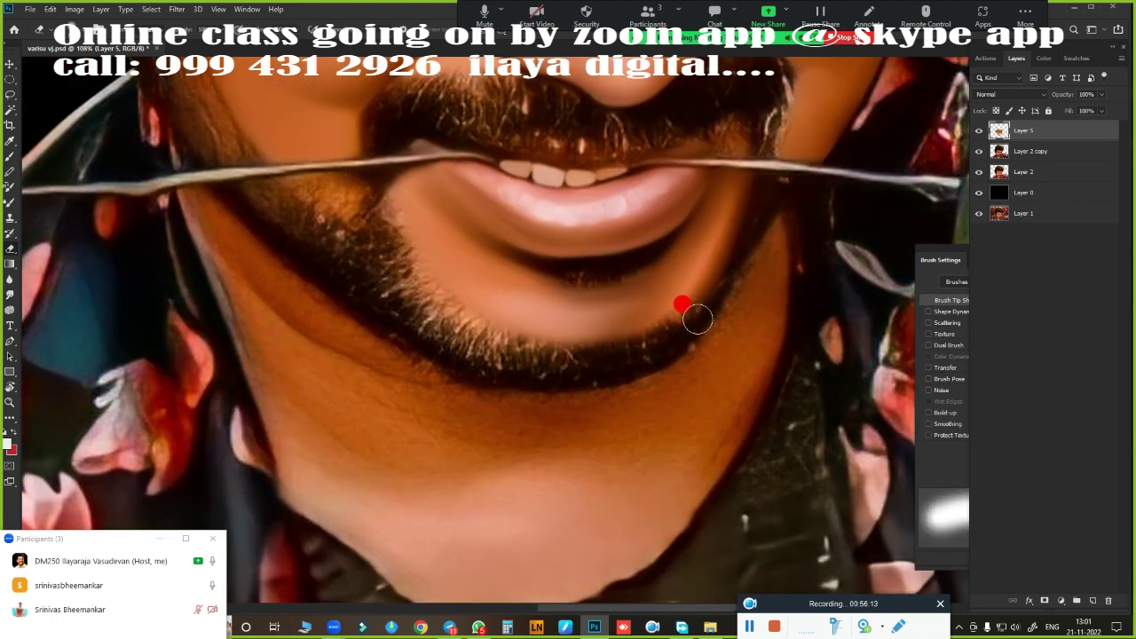
{"action": "key", "text": "bracketleft"}
{"action": "mouse_move", "coordinate": [617, 300]}
{"action": "left_mouse_down"}
{"action": "mouse_move", "coordinate": [571, 322]}
{"action": "mouse_move", "coordinate": [649, 305]}
{"action": "mouse_move", "coordinate": [548, 350]}
{"action": "left_mouse_up"}
{"action": "scroll", "coordinate": [691, 379], "scroll_direction": "down", "scroll_amount": 3}
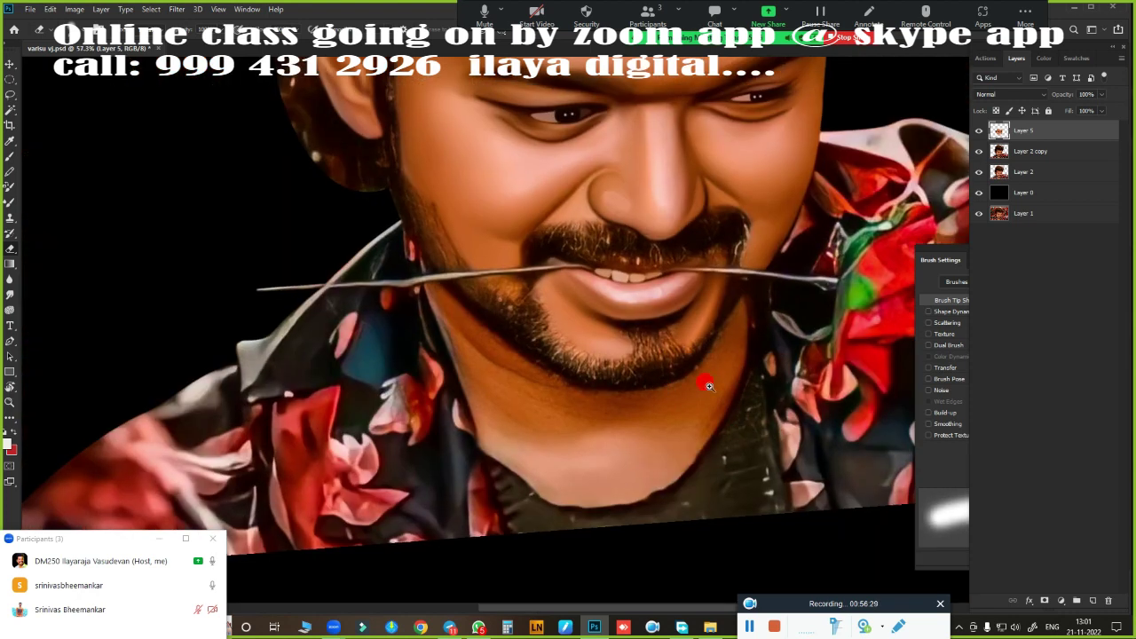
{"action": "scroll", "coordinate": [657, 301], "scroll_direction": "up", "scroll_amount": 2}
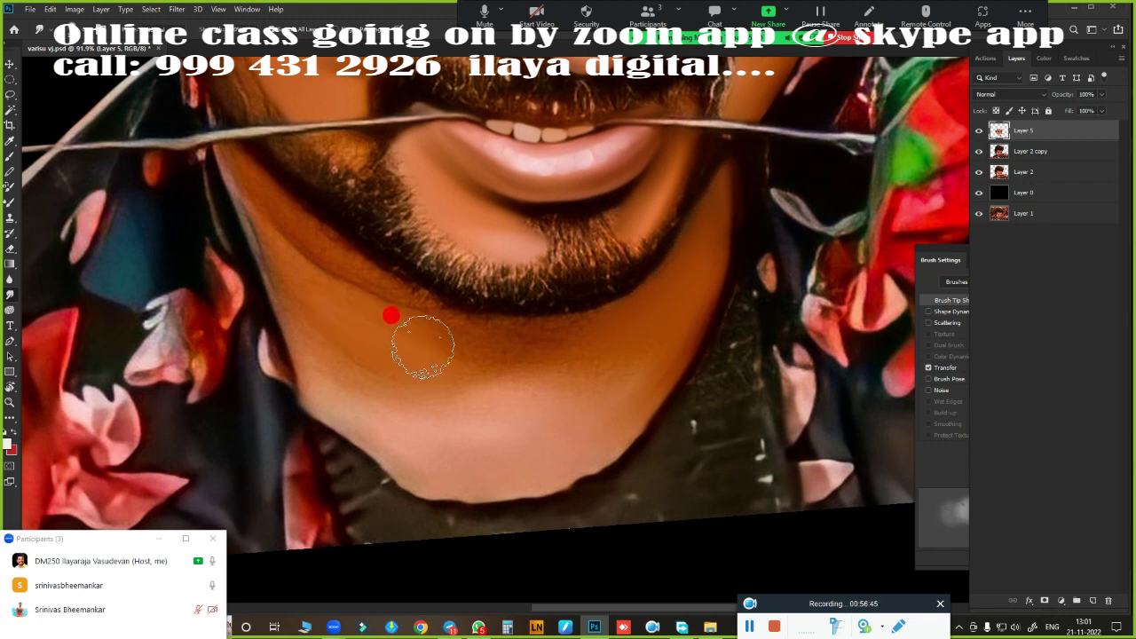
{"action": "left_click_drag", "start_coordinate": [422, 346], "coordinate": [443, 345]}
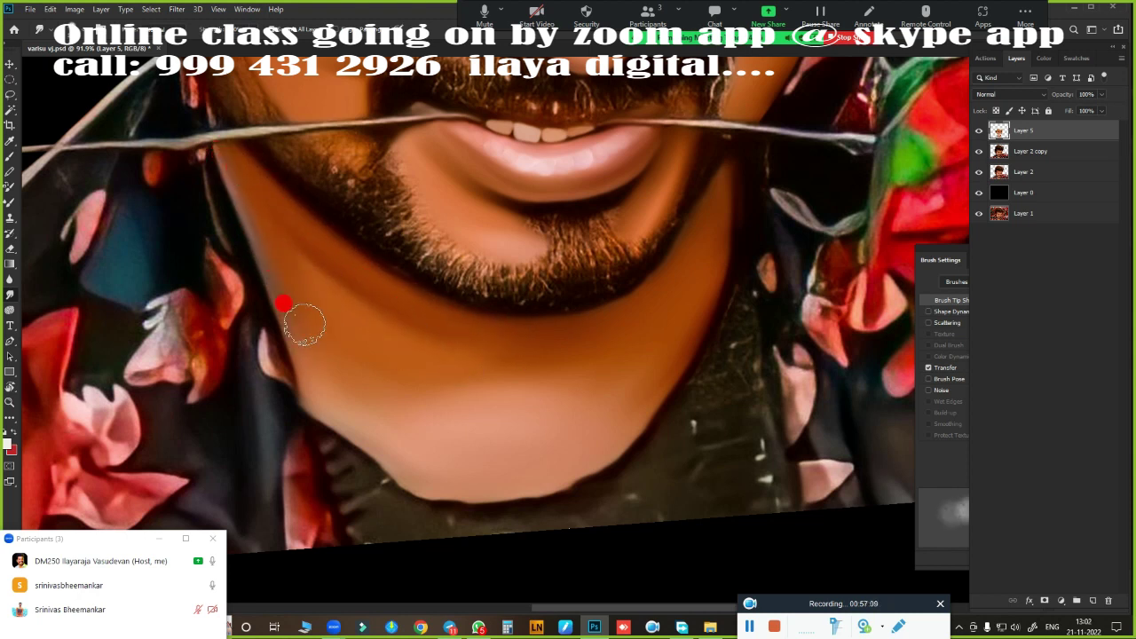
- Load the cut-out figure's outline as a selection from its layer thumbnail
{"action": "scroll", "coordinate": [646, 365], "scroll_direction": "down", "scroll_amount": 3}
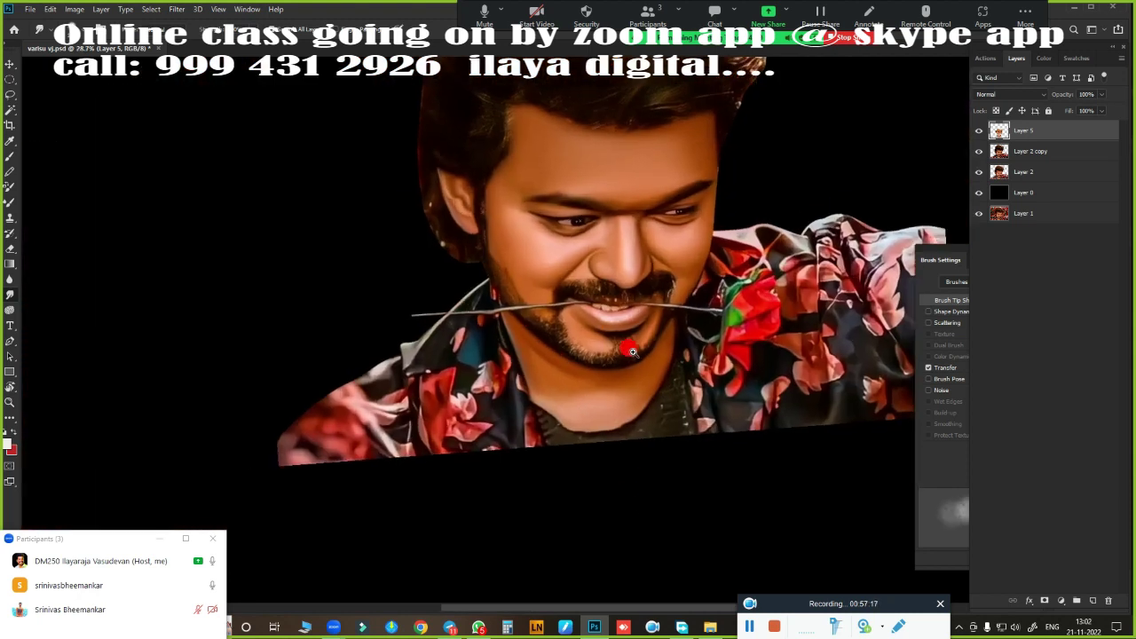
{"action": "scroll", "coordinate": [675, 296], "scroll_direction": "up", "scroll_amount": 1}
{"action": "scroll", "coordinate": [674, 296], "scroll_direction": "up", "scroll_amount": 5}
{"action": "left_click", "coordinate": [997, 191], "text": "ctrl"}
{"action": "scroll", "coordinate": [666, 296], "scroll_direction": "down", "scroll_amount": 3}
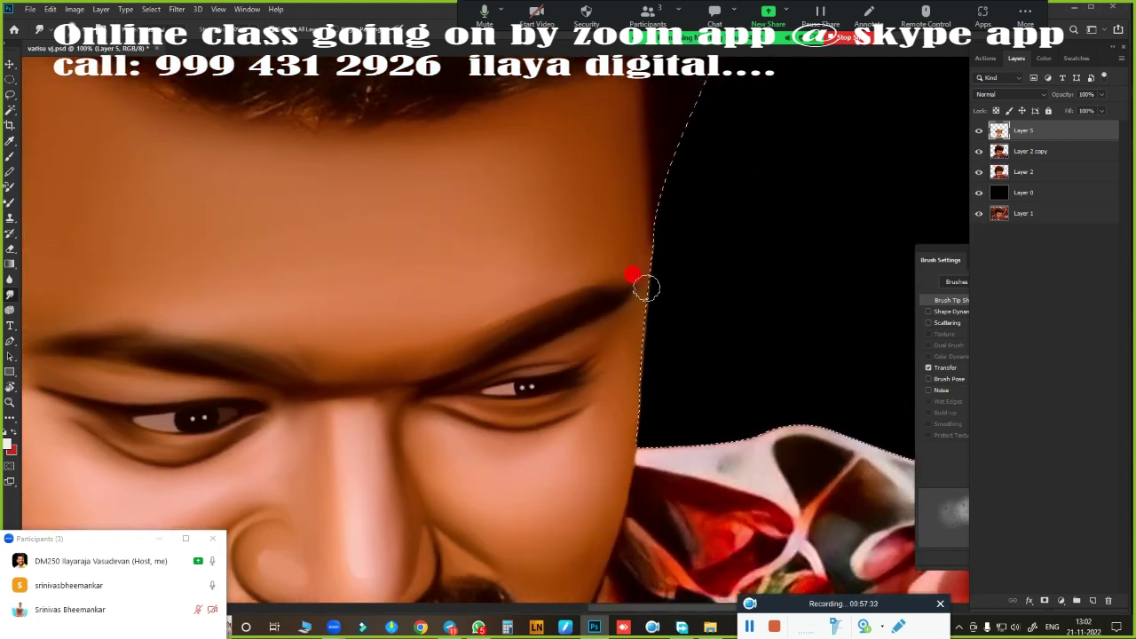
{"action": "scroll", "coordinate": [651, 266], "scroll_direction": "down", "scroll_amount": 4}
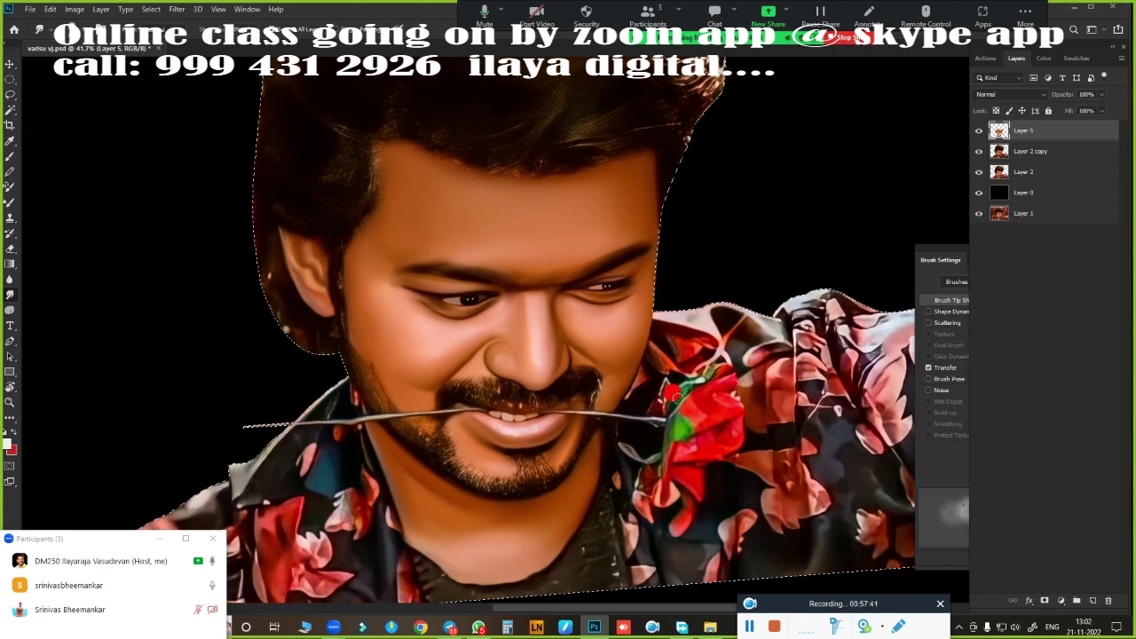
{"action": "scroll", "coordinate": [547, 414], "scroll_direction": "up", "scroll_amount": 5}
- Add a new empty Layer 6 above Layer 5
{"action": "left_click", "coordinate": [1092, 601]}
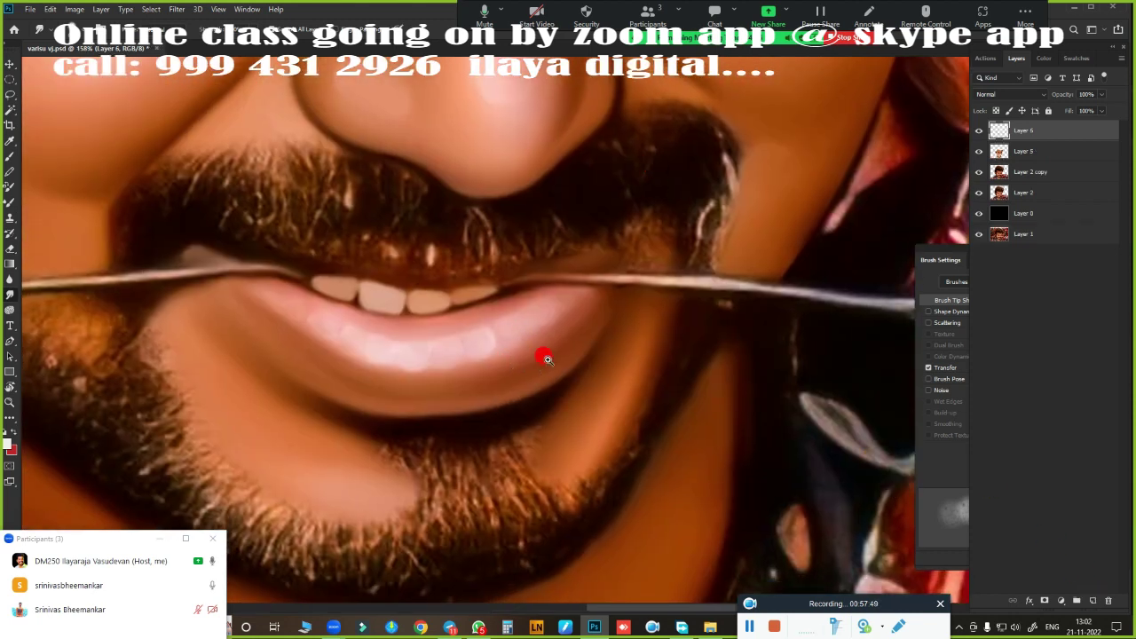
{"action": "scroll", "coordinate": [692, 269], "scroll_direction": "up", "scroll_amount": 2}
{"action": "scroll", "coordinate": [580, 307], "scroll_direction": "down", "scroll_amount": 2}
{"action": "scroll", "coordinate": [584, 260], "scroll_direction": "up", "scroll_amount": 1}
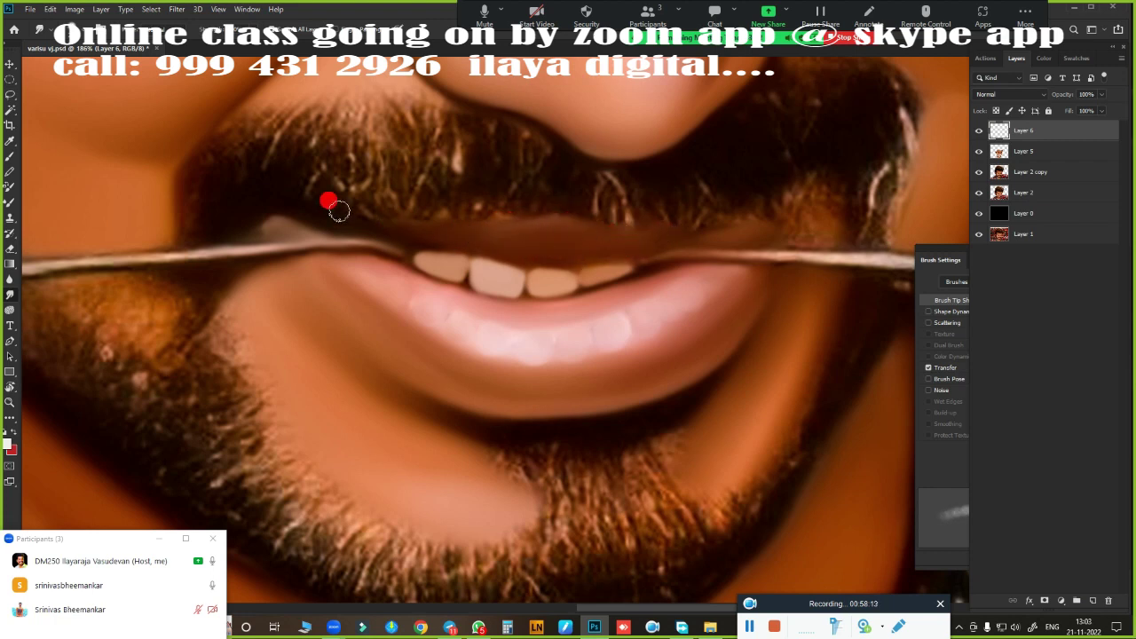
{"action": "key", "text": "b"}
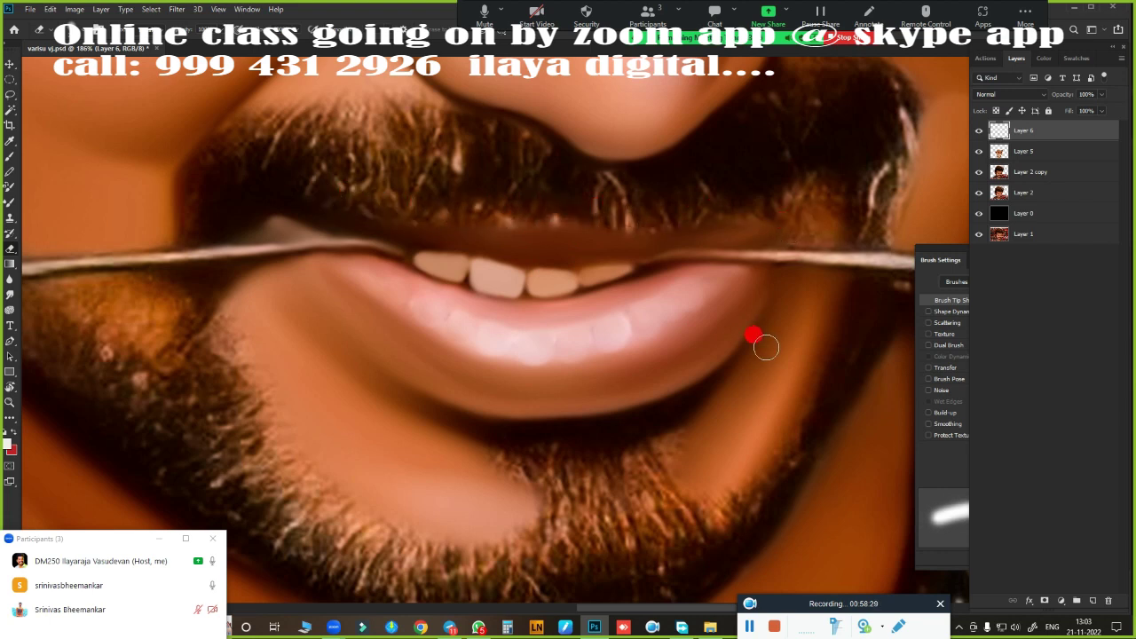
{"action": "key", "text": "r"}
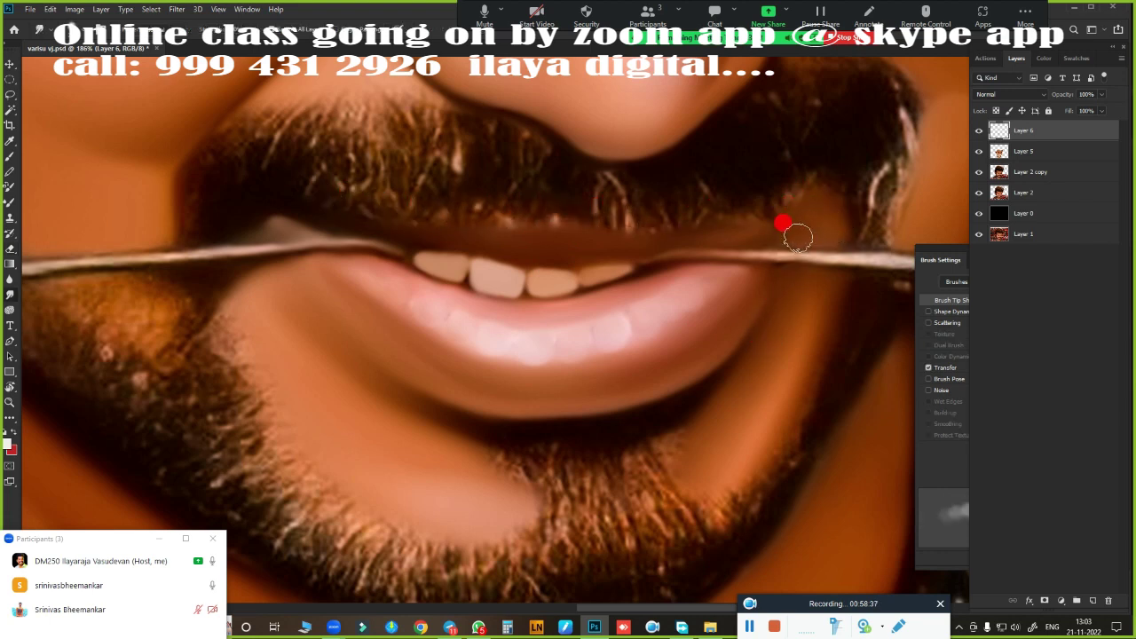
{"action": "scroll", "coordinate": [740, 363], "scroll_direction": "down", "scroll_amount": 5}
{"action": "key", "text": "b"}
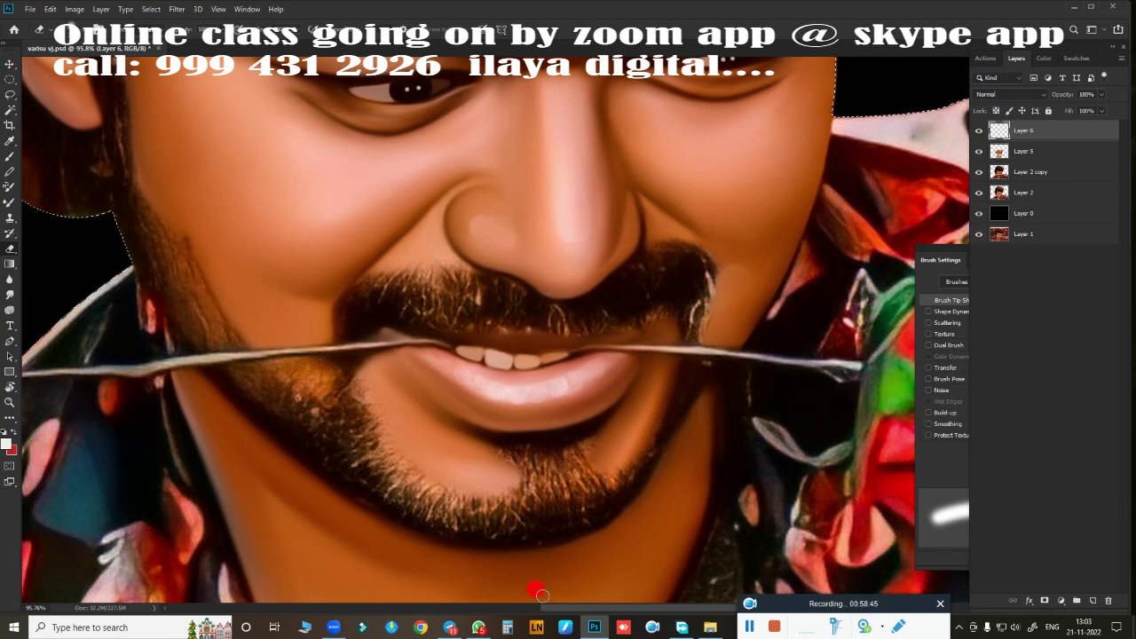
- Merge Layer 5 into Layer 6
{"action": "scroll", "coordinate": [706, 372], "scroll_direction": "down", "scroll_amount": 5}
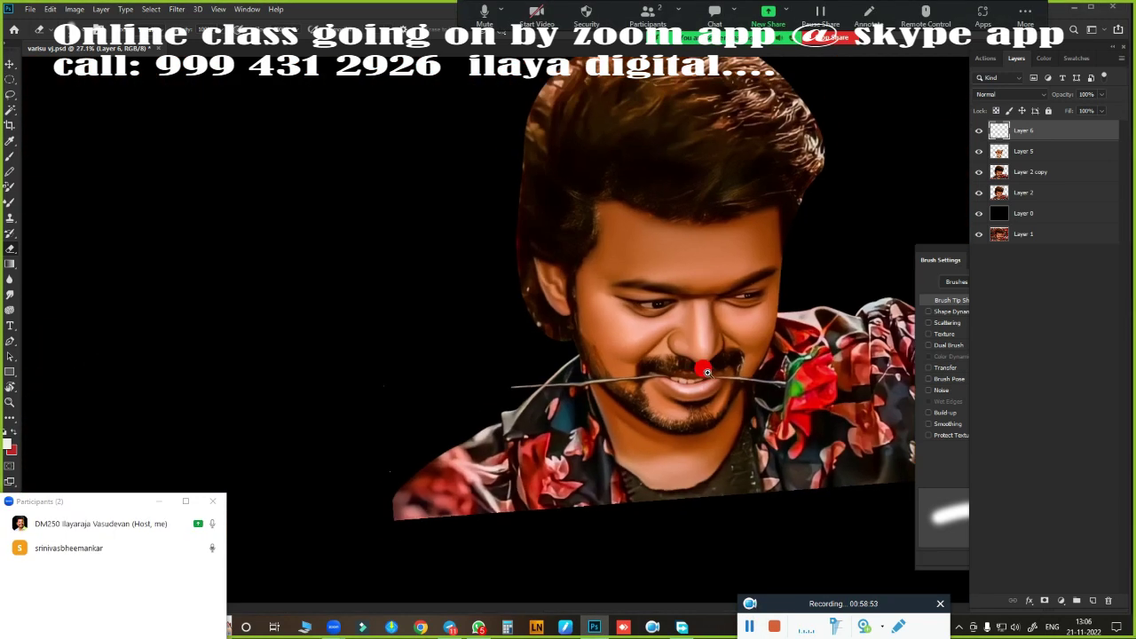
{"action": "scroll", "coordinate": [706, 372], "scroll_direction": "up", "scroll_amount": 2}
{"action": "scroll", "coordinate": [714, 366], "scroll_direction": "up", "scroll_amount": 2}
{"action": "scroll", "coordinate": [723, 359], "scroll_direction": "down", "scroll_amount": 3}
{"action": "scroll", "coordinate": [737, 353], "scroll_direction": "up", "scroll_amount": 1}
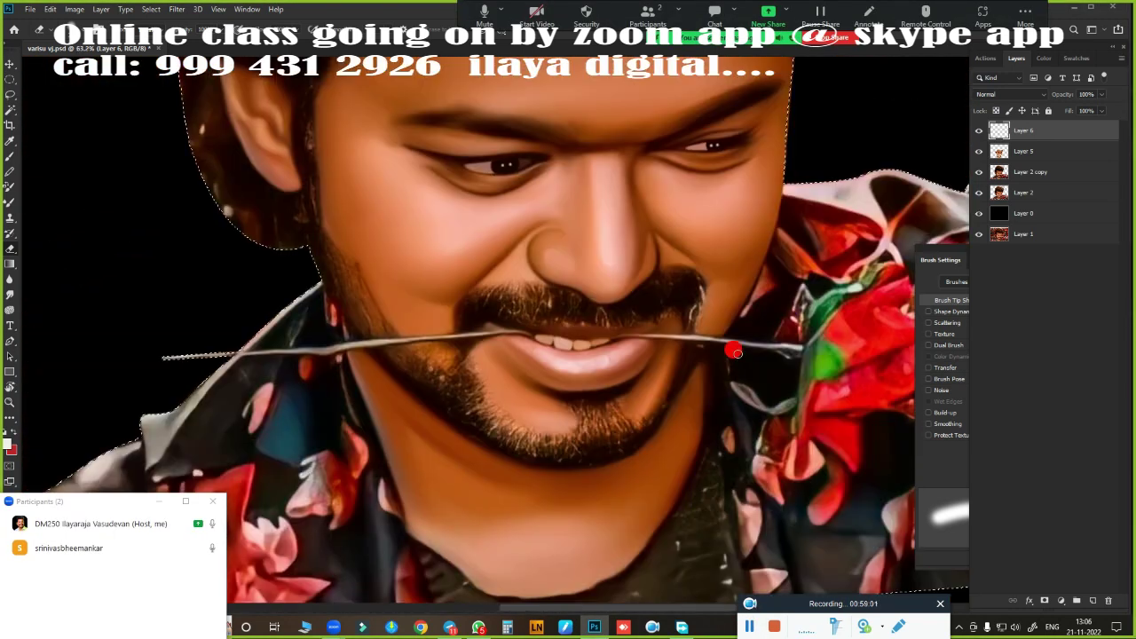
{"action": "scroll", "coordinate": [729, 390], "scroll_direction": "up", "scroll_amount": 2}
{"action": "scroll", "coordinate": [754, 369], "scroll_direction": "up", "scroll_amount": 1}
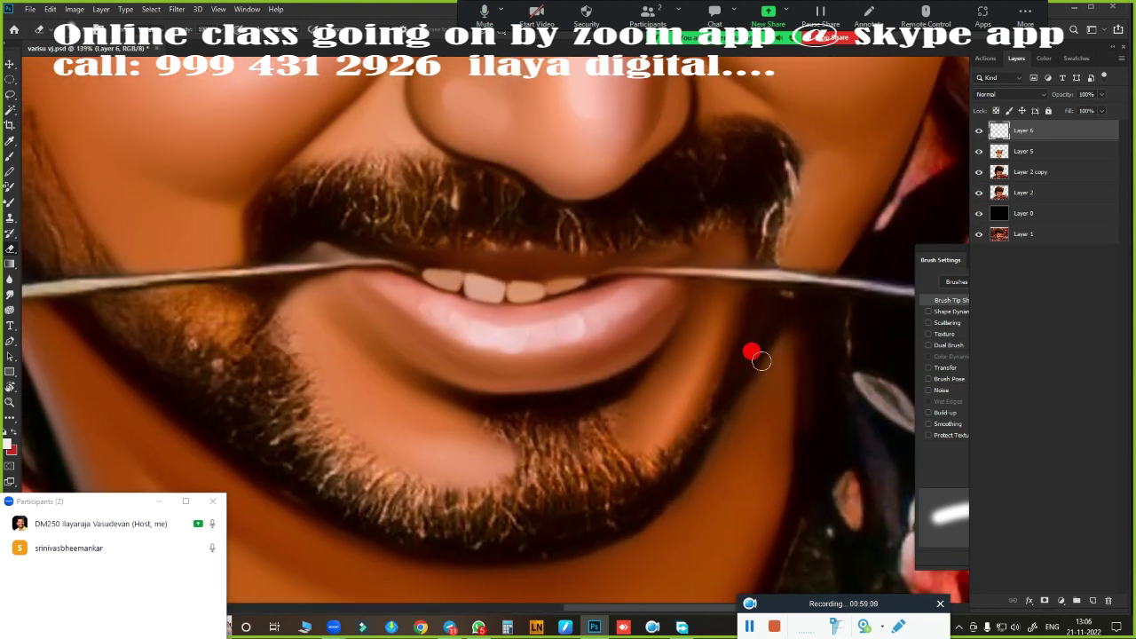
{"action": "left_click", "coordinate": [1038, 153], "text": "shift"}
{"action": "key", "text": "ctrl+e"}
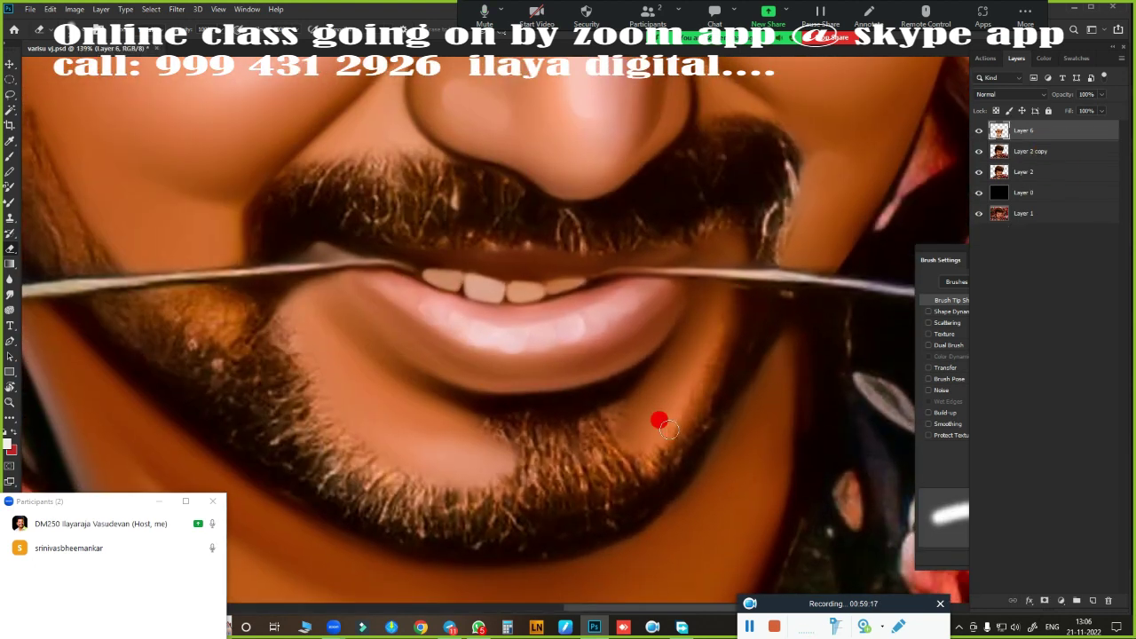
- Rework beard texture over the pale chin patch and smooth beard hair into skin with a larger brush
{"action": "left_click_drag", "start_coordinate": [393, 477], "coordinate": [525, 453]}
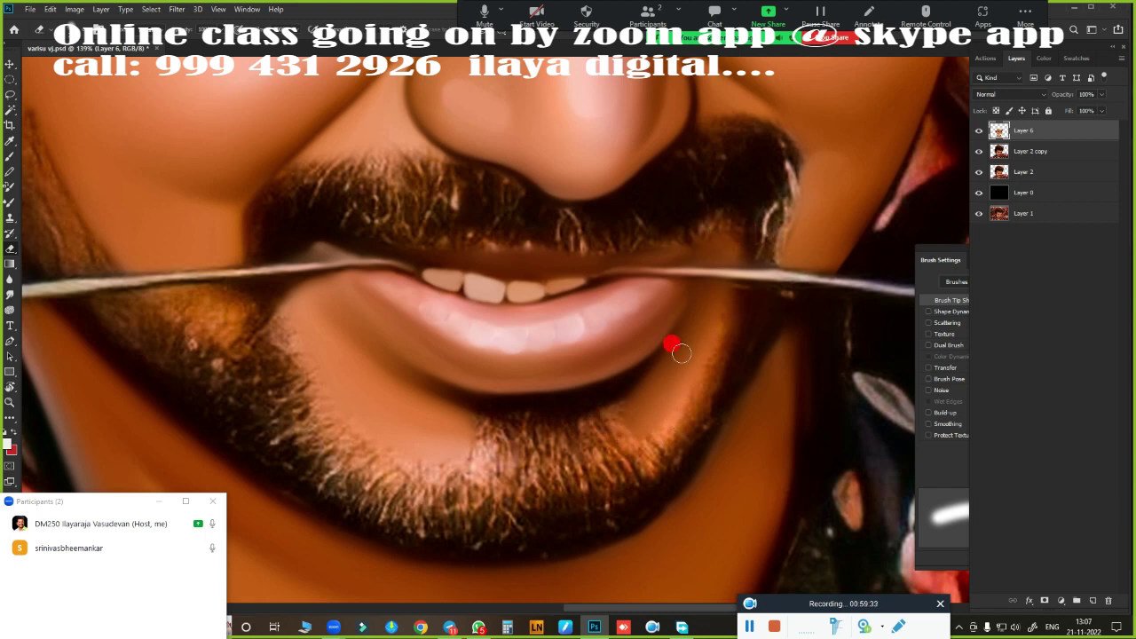
{"action": "scroll", "coordinate": [444, 311], "scroll_direction": "down", "scroll_amount": 3}
{"action": "scroll", "coordinate": [532, 381], "scroll_direction": "up", "scroll_amount": 4}
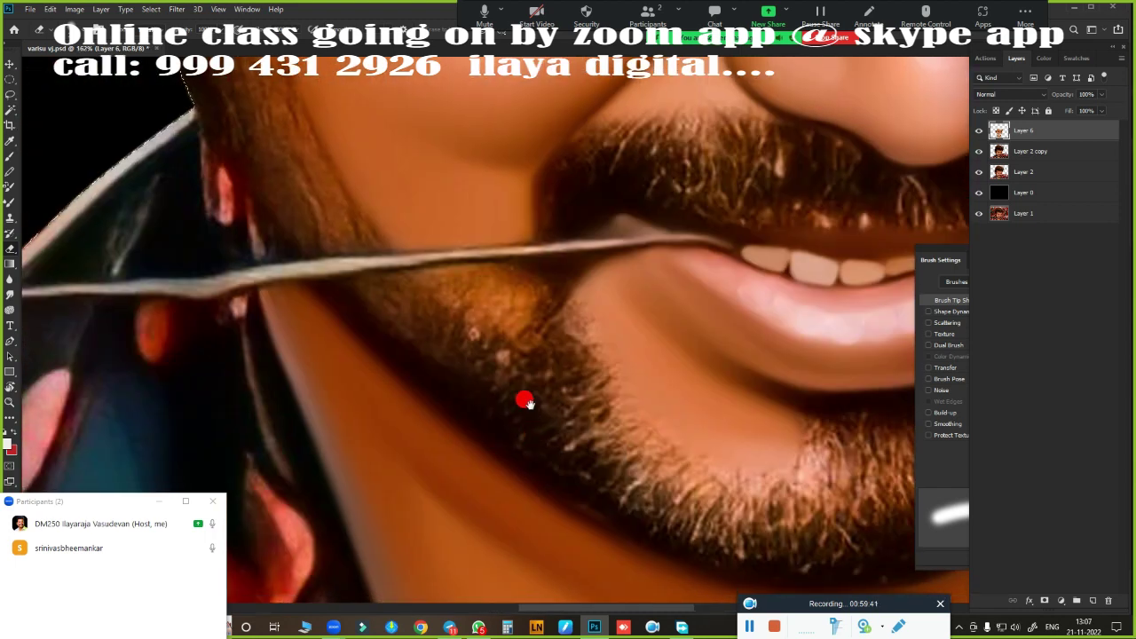
{"action": "mouse_move", "coordinate": [493, 278]}
{"action": "left_mouse_down"}
{"action": "mouse_move", "coordinate": [448, 271]}
{"action": "mouse_move", "coordinate": [456, 304]}
{"action": "mouse_move", "coordinate": [456, 287]}
{"action": "mouse_move", "coordinate": [521, 281]}
{"action": "mouse_move", "coordinate": [431, 263]}
{"action": "left_mouse_up"}
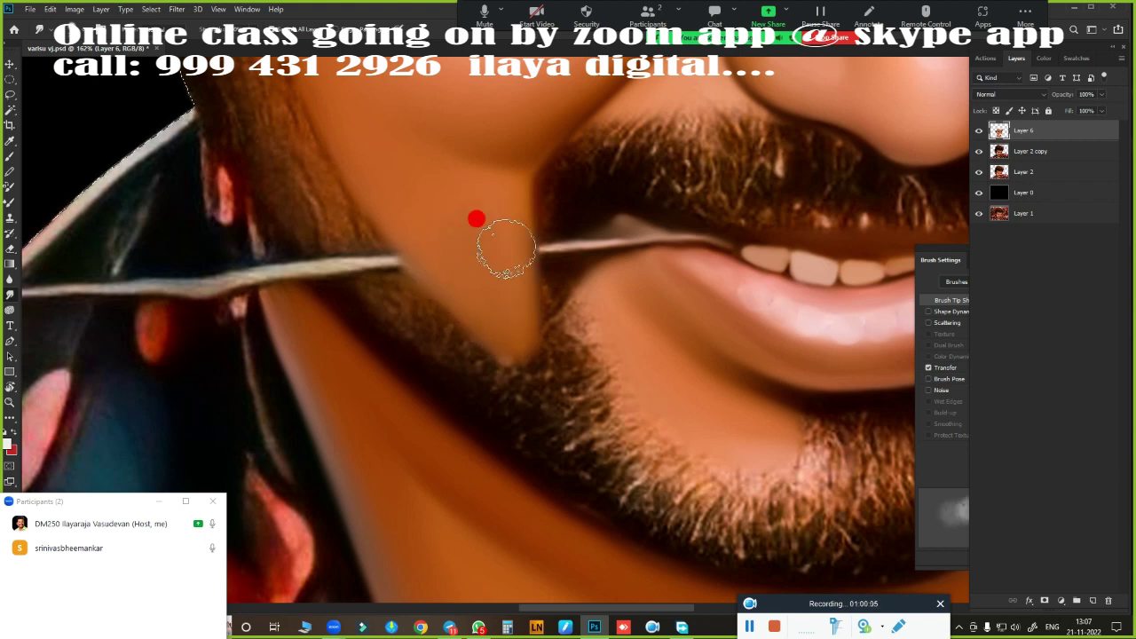
{"action": "scroll", "coordinate": [532, 355], "scroll_direction": "down", "scroll_amount": 3}
{"action": "scroll", "coordinate": [524, 350], "scroll_direction": "up", "scroll_amount": 2}
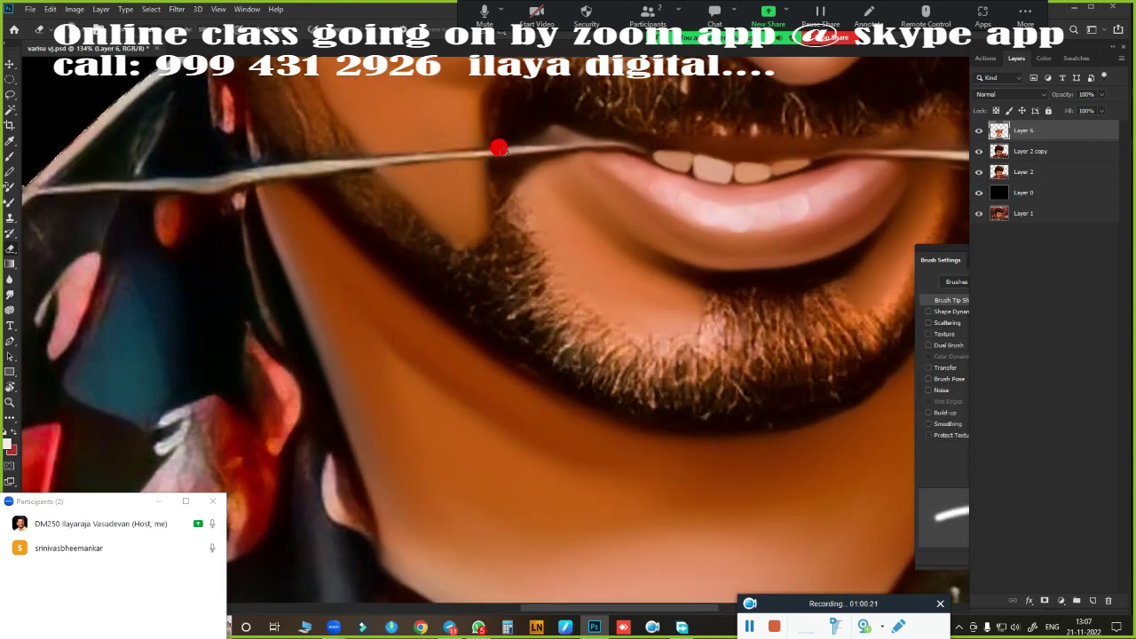
{"action": "key", "text": "]"}
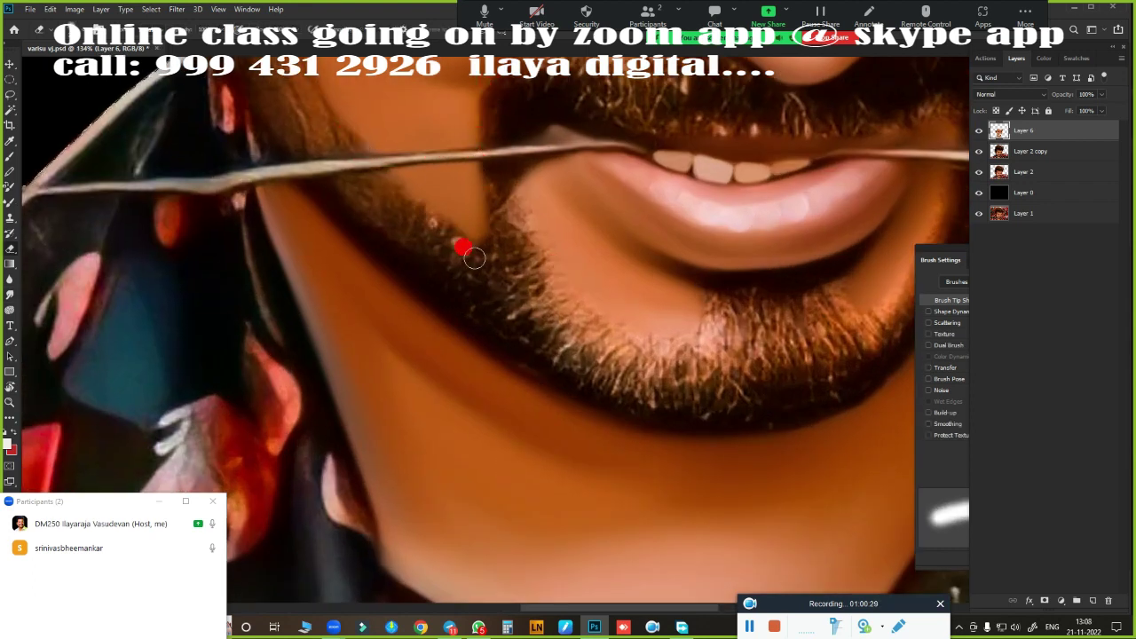
{"action": "scroll", "coordinate": [475, 289], "scroll_direction": "down", "scroll_amount": 5}
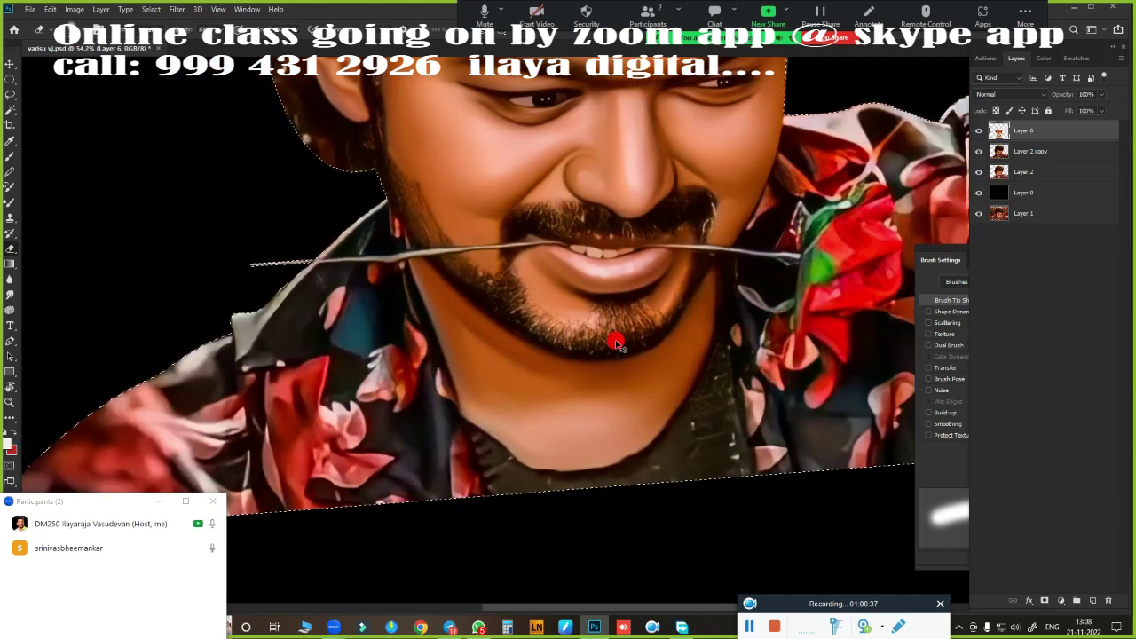
{"action": "scroll", "coordinate": [621, 323], "scroll_direction": "down", "scroll_amount": 2}
{"action": "scroll", "coordinate": [602, 311], "scroll_direction": "up", "scroll_amount": 5}
- Add a new empty layer above Layer 6 and smudge-darken the moustache's right edge
{"action": "left_click", "coordinate": [1092, 600]}
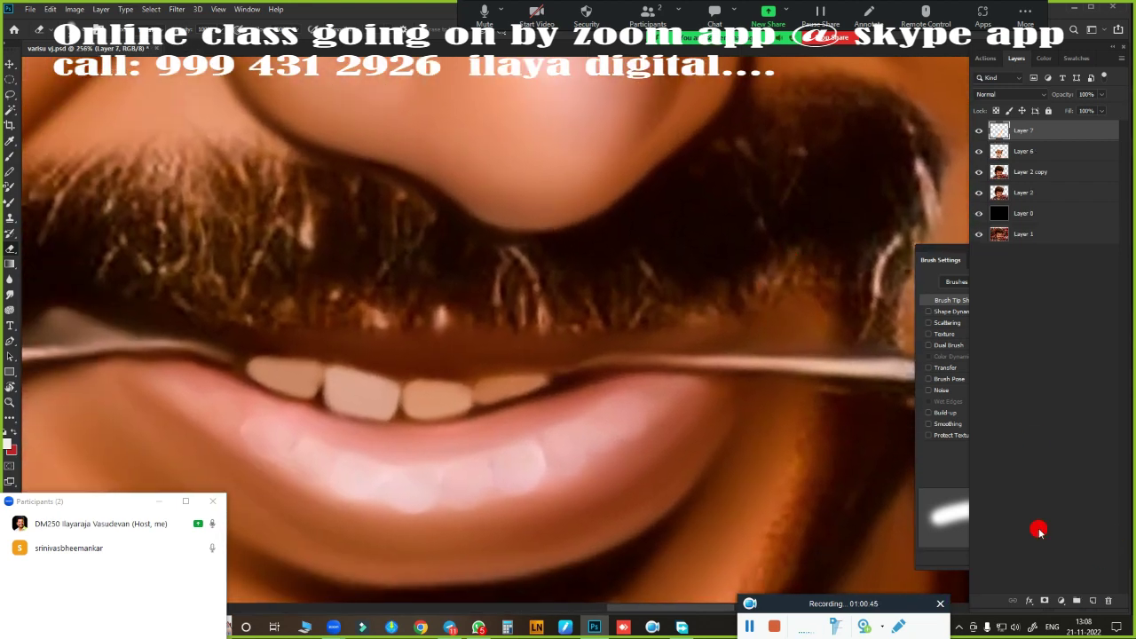
{"action": "scroll", "coordinate": [697, 292], "scroll_direction": "up", "scroll_amount": 1}
{"action": "scroll", "coordinate": [665, 288], "scroll_direction": "down", "scroll_amount": 1}
{"action": "scroll", "coordinate": [667, 289], "scroll_direction": "up", "scroll_amount": 1}
{"action": "scroll", "coordinate": [700, 296], "scroll_direction": "up", "scroll_amount": 1}
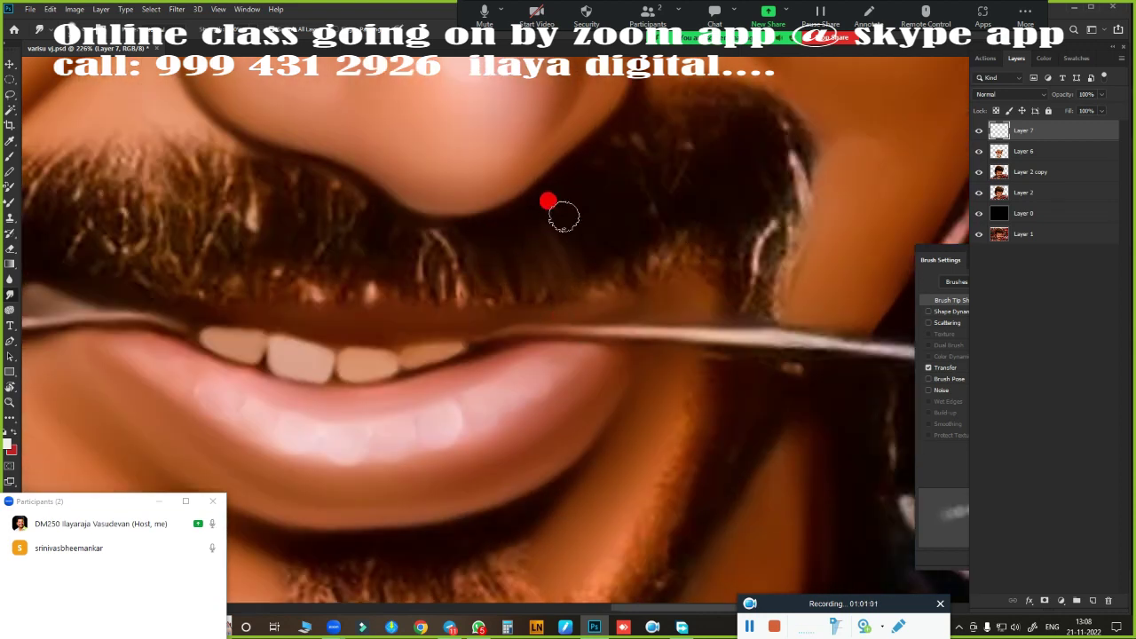
{"action": "scroll", "coordinate": [605, 144], "scroll_direction": "up", "scroll_amount": 2}
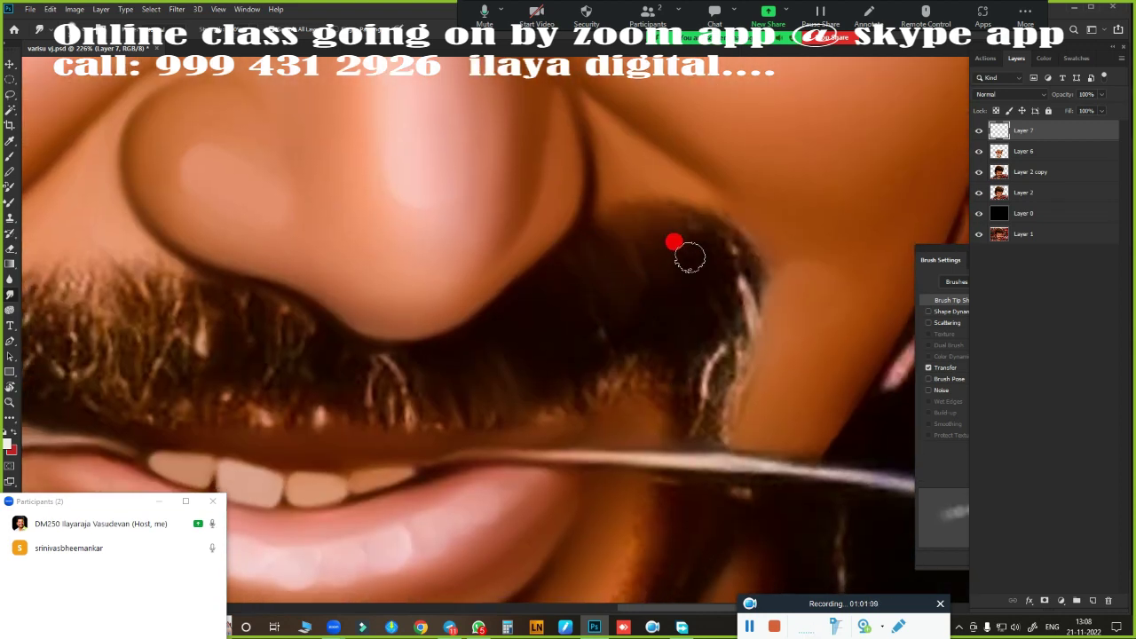
{"action": "left_click_drag", "start_coordinate": [689, 258], "coordinate": [689, 228]}
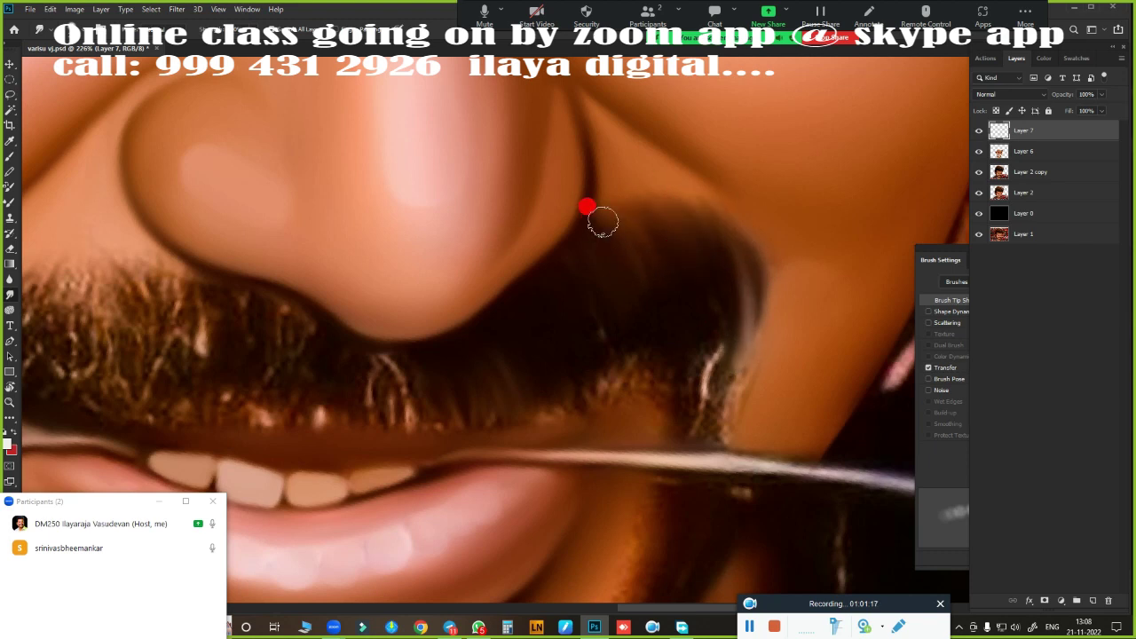
{"action": "scroll", "coordinate": [621, 169], "scroll_direction": "down", "scroll_amount": 1}
{"action": "mouse_move", "coordinate": [700, 304]}
{"action": "left_mouse_down"}
{"action": "mouse_move", "coordinate": [706, 281]}
{"action": "mouse_move", "coordinate": [649, 213]}
{"action": "left_mouse_up"}
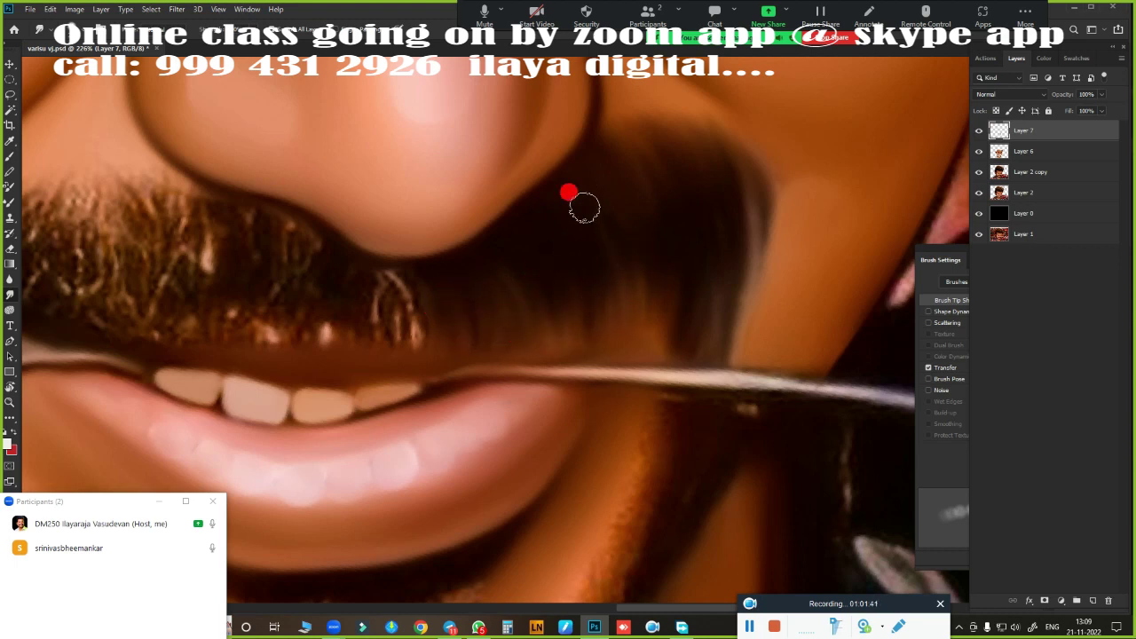
- Smudge the moustache's upper edge and golden highlights into dark, smooth hair
{"action": "scroll", "coordinate": [669, 362], "scroll_direction": "down", "scroll_amount": 5}
{"action": "scroll", "coordinate": [563, 431], "scroll_direction": "up", "scroll_amount": 5}
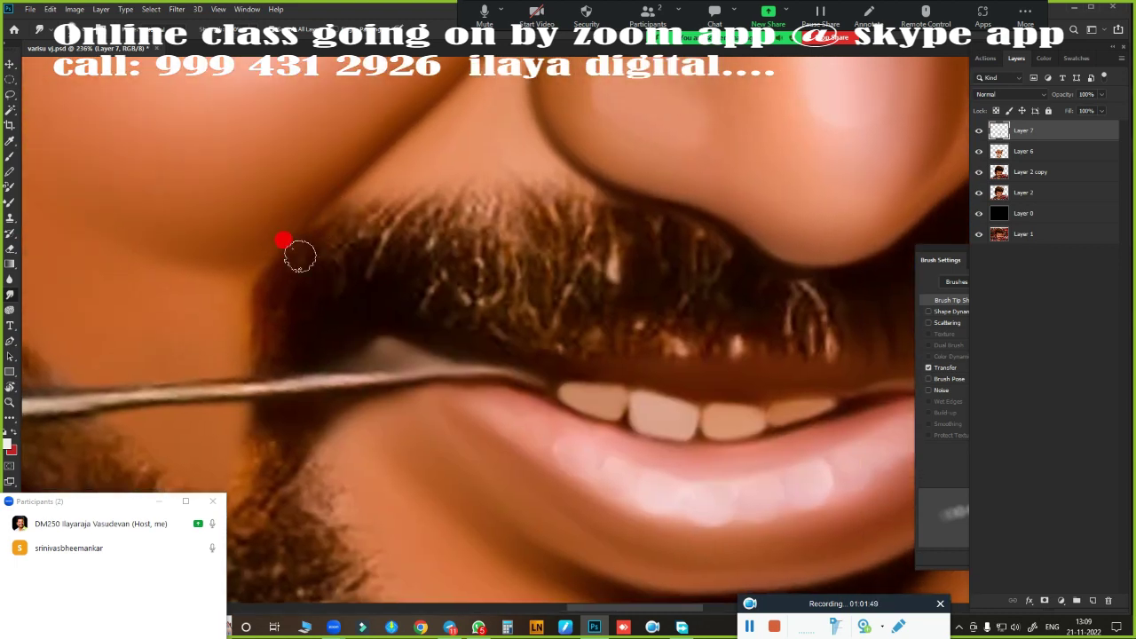
{"action": "mouse_move", "coordinate": [391, 208]}
{"action": "left_mouse_down"}
{"action": "mouse_move", "coordinate": [491, 178]}
{"action": "mouse_move", "coordinate": [533, 223]}
{"action": "mouse_move", "coordinate": [639, 225]}
{"action": "mouse_move", "coordinate": [703, 244]}
{"action": "mouse_move", "coordinate": [588, 293]}
{"action": "left_mouse_up"}
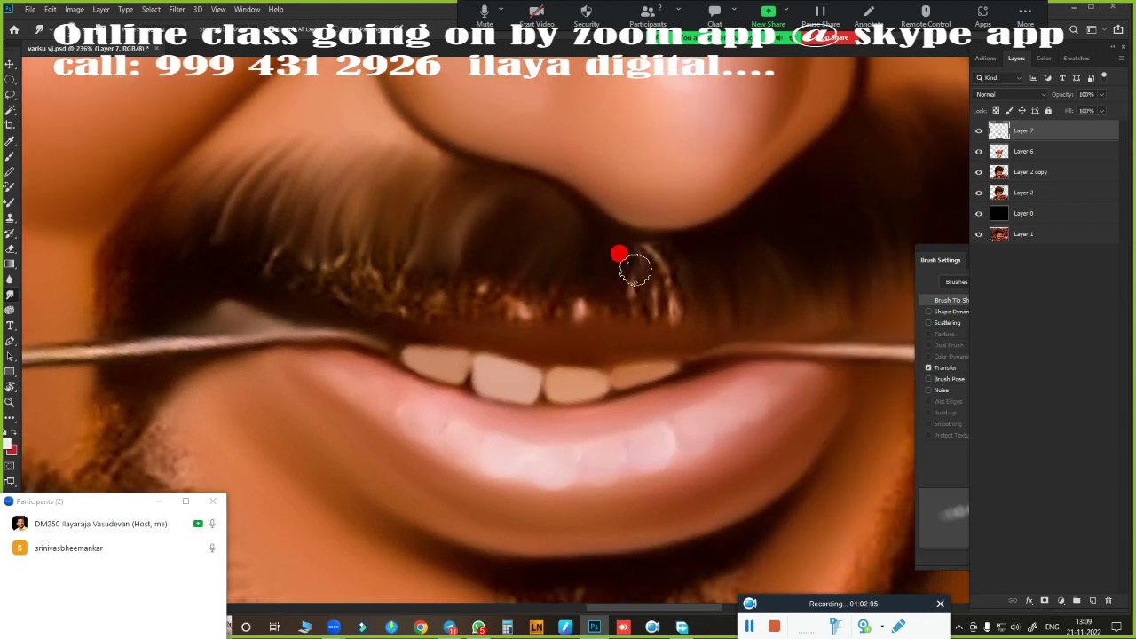
{"action": "mouse_move", "coordinate": [673, 252]}
{"action": "left_mouse_down"}
{"action": "mouse_move", "coordinate": [639, 299]}
{"action": "mouse_move", "coordinate": [672, 337]}
{"action": "mouse_move", "coordinate": [601, 292]}
{"action": "mouse_move", "coordinate": [544, 331]}
{"action": "mouse_move", "coordinate": [461, 266]}
{"action": "mouse_move", "coordinate": [410, 270]}
{"action": "left_mouse_up"}
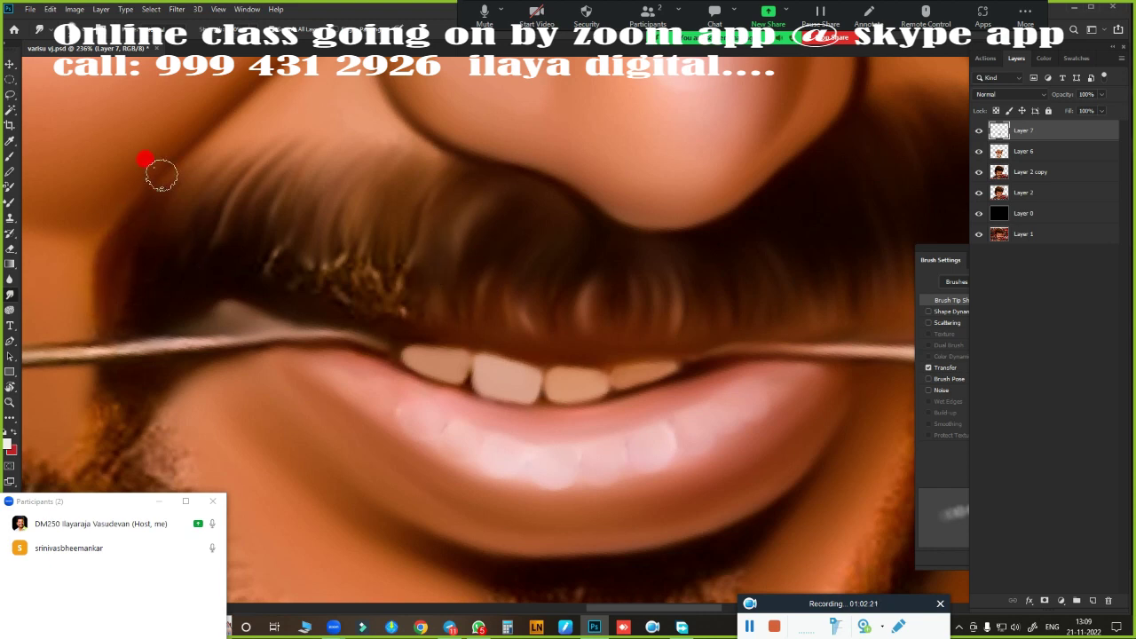
{"action": "mouse_move", "coordinate": [163, 283]}
{"action": "left_mouse_down"}
{"action": "mouse_move", "coordinate": [272, 237]}
{"action": "mouse_move", "coordinate": [325, 228]}
{"action": "mouse_move", "coordinate": [337, 302]}
{"action": "mouse_move", "coordinate": [426, 237]}
{"action": "left_mouse_up"}
{"action": "scroll", "coordinate": [426, 238], "scroll_direction": "down", "scroll_amount": 10}
{"action": "scroll", "coordinate": [647, 452], "scroll_direction": "up", "scroll_amount": 8}
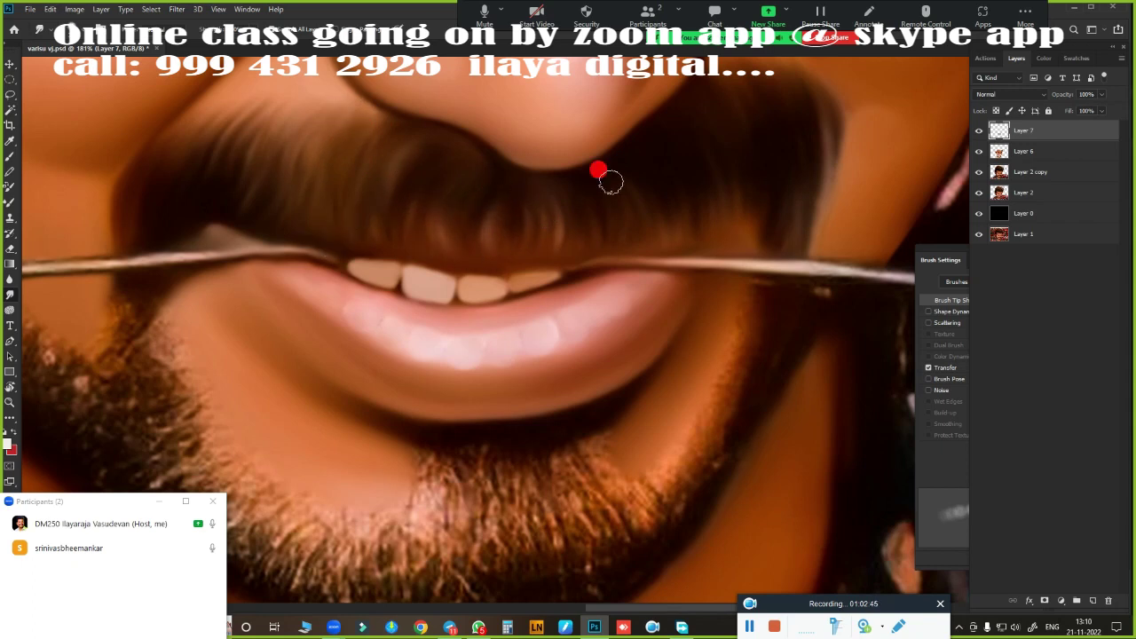
{"action": "scroll", "coordinate": [611, 181], "scroll_direction": "down", "scroll_amount": 10}
{"action": "scroll", "coordinate": [600, 408], "scroll_direction": "up", "scroll_amount": 6}
{"action": "scroll", "coordinate": [588, 347], "scroll_direction": "up", "scroll_amount": 3}
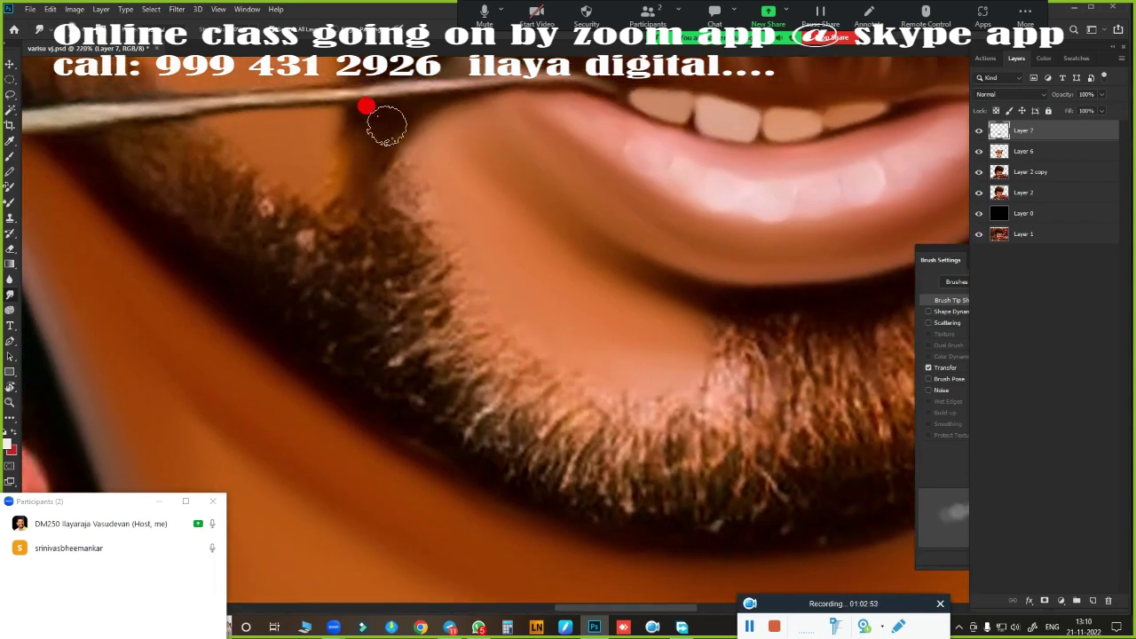
- Smudge the lip edge and chin beard downward, then smooth the right beard edge
{"action": "mouse_move", "coordinate": [365, 107]}
{"action": "left_mouse_down"}
{"action": "mouse_move", "coordinate": [378, 297]}
{"action": "mouse_move", "coordinate": [500, 287]}
{"action": "mouse_move", "coordinate": [513, 453]}
{"action": "mouse_move", "coordinate": [631, 385]}
{"action": "mouse_move", "coordinate": [755, 458]}
{"action": "mouse_move", "coordinate": [467, 305]}
{"action": "left_mouse_up"}
{"action": "mouse_move", "coordinate": [714, 454]}
{"action": "left_mouse_down"}
{"action": "mouse_move", "coordinate": [537, 348]}
{"action": "mouse_move", "coordinate": [448, 507]}
{"action": "left_mouse_up"}
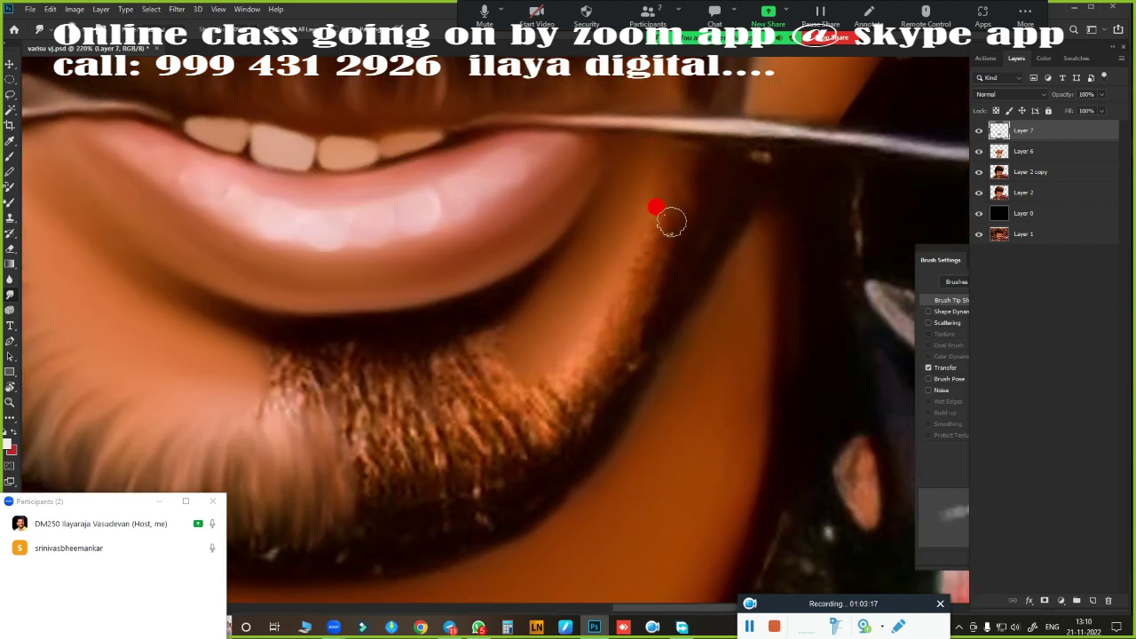
{"action": "mouse_move", "coordinate": [603, 268]}
{"action": "left_mouse_down"}
{"action": "mouse_move", "coordinate": [539, 355]}
{"action": "mouse_move", "coordinate": [413, 465]}
{"action": "mouse_move", "coordinate": [436, 512]}
{"action": "left_mouse_up"}
{"action": "left_click_drag", "start_coordinate": [878, 301], "coordinate": [753, 397]}
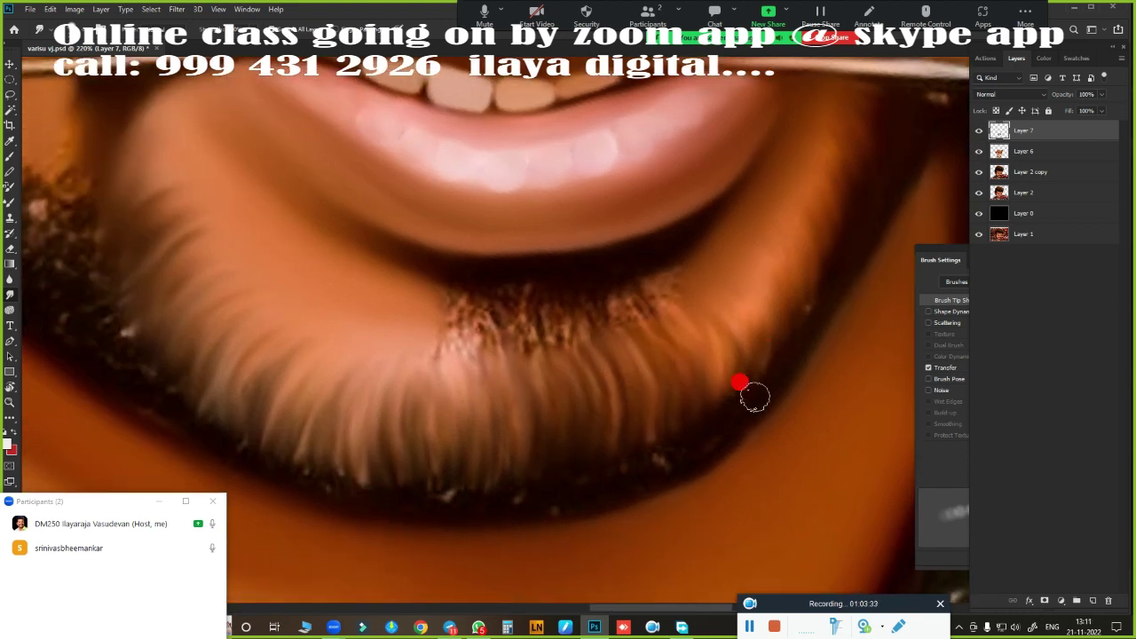
{"action": "left_click_drag", "start_coordinate": [803, 331], "coordinate": [867, 175]}
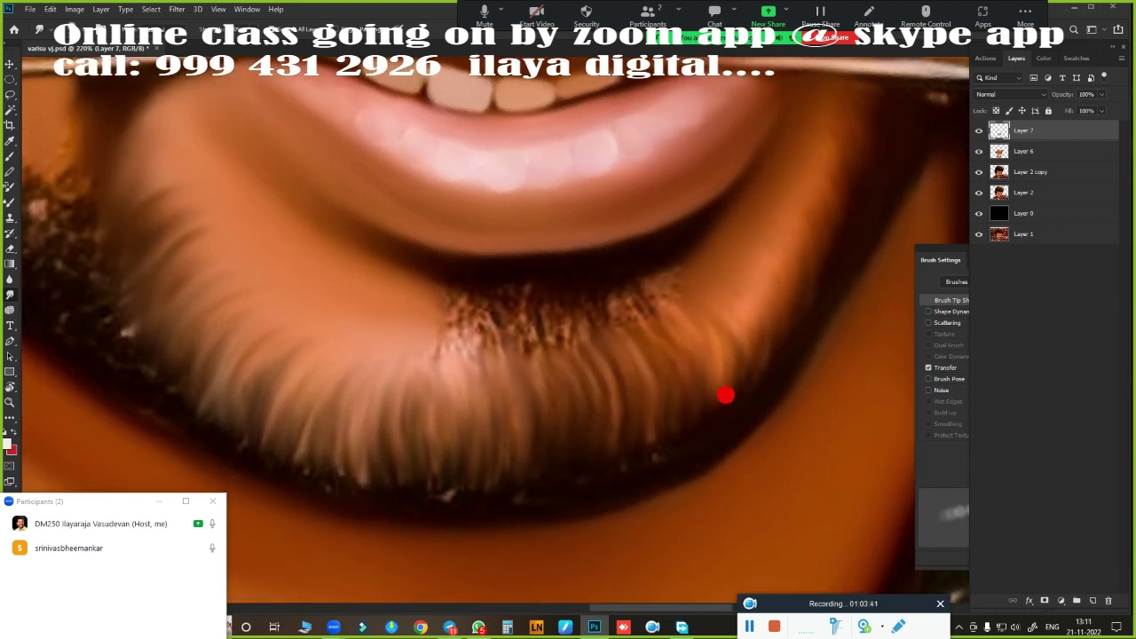
{"action": "mouse_move", "coordinate": [725, 395]}
{"action": "left_mouse_down"}
{"action": "mouse_move", "coordinate": [701, 314]}
{"action": "mouse_move", "coordinate": [751, 228]}
{"action": "mouse_move", "coordinate": [833, 128]}
{"action": "left_mouse_up"}
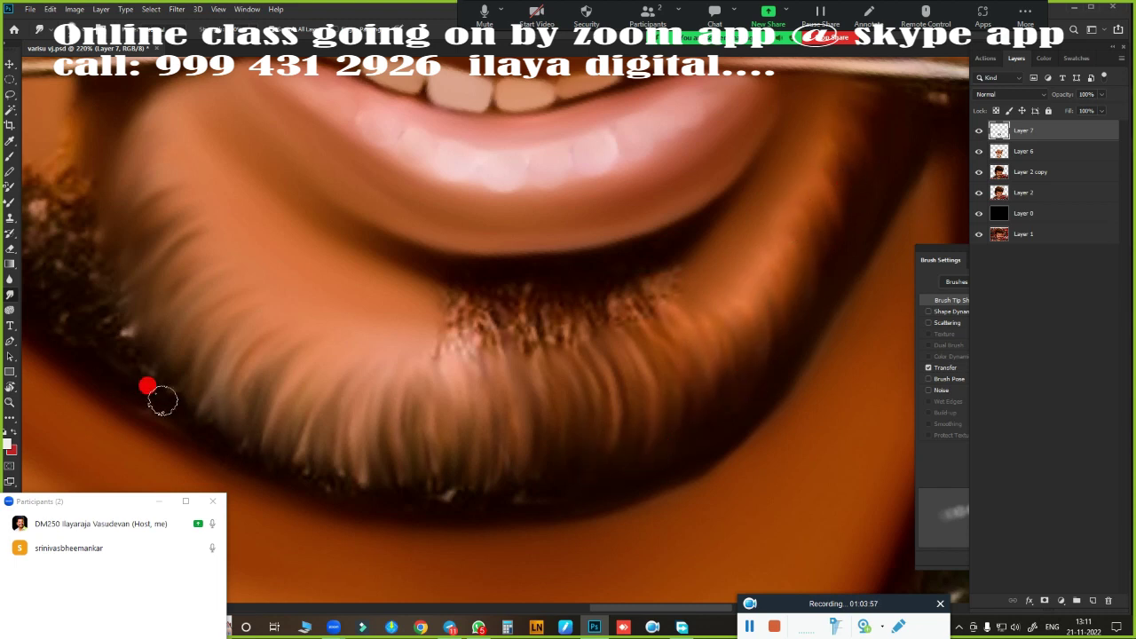
- Smooth the lower beard edge and the beard hairs beneath the lower lip
{"action": "left_click_drag", "start_coordinate": [320, 486], "coordinate": [544, 371]}
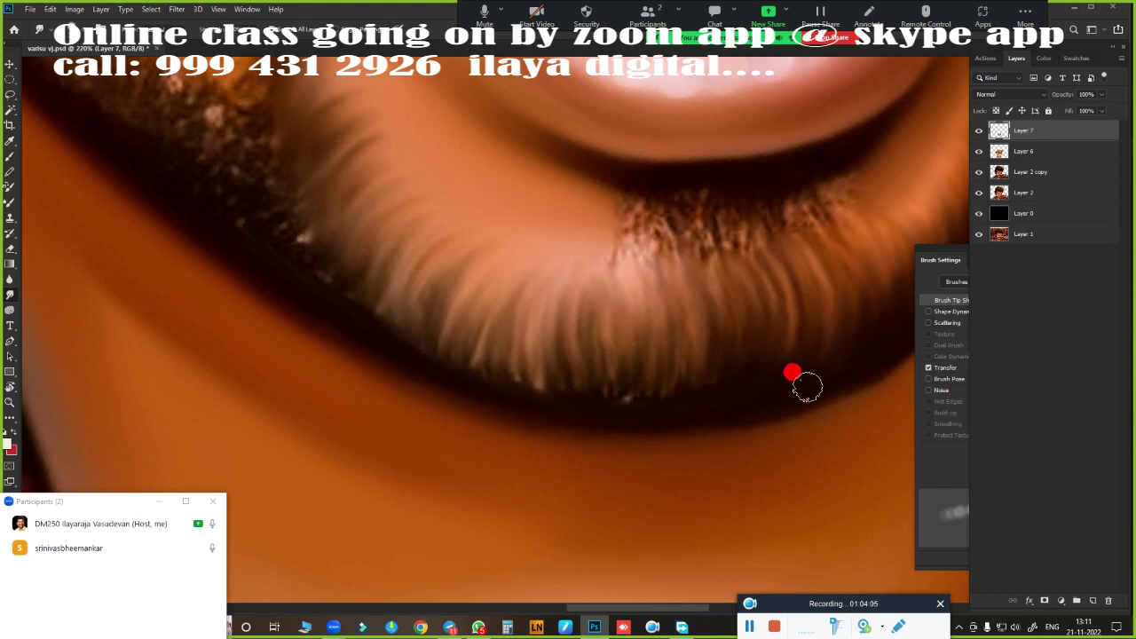
{"action": "mouse_move", "coordinate": [449, 357]}
{"action": "left_mouse_down"}
{"action": "mouse_move", "coordinate": [578, 390]}
{"action": "mouse_move", "coordinate": [730, 352]}
{"action": "mouse_move", "coordinate": [553, 284]}
{"action": "left_mouse_up"}
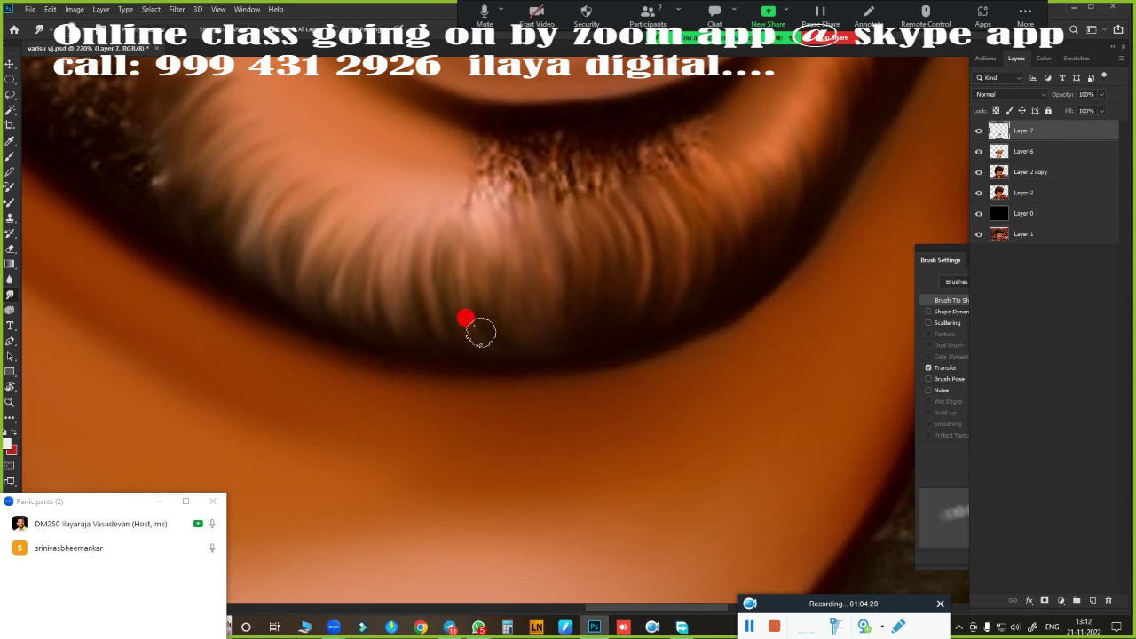
{"action": "scroll", "coordinate": [466, 318], "scroll_direction": "up", "scroll_amount": 3}
{"action": "mouse_move", "coordinate": [410, 302]}
{"action": "left_mouse_down"}
{"action": "mouse_move", "coordinate": [482, 299]}
{"action": "mouse_move", "coordinate": [604, 376]}
{"action": "mouse_move", "coordinate": [601, 236]}
{"action": "mouse_move", "coordinate": [643, 278]}
{"action": "left_mouse_up"}
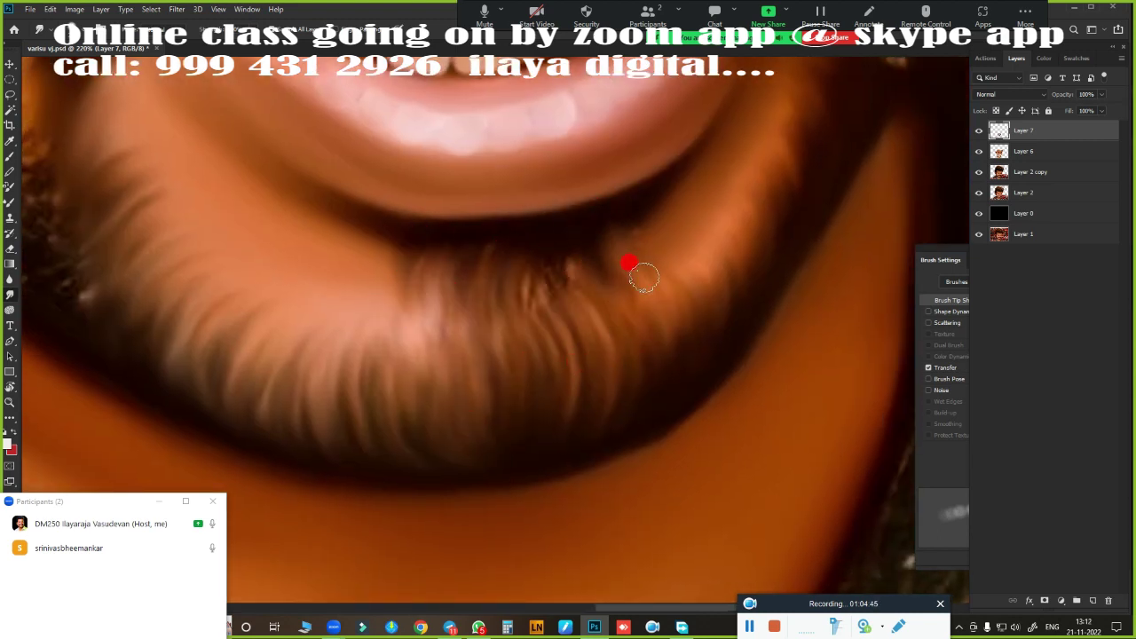
{"action": "left_click_drag", "start_coordinate": [558, 257], "coordinate": [660, 425]}
{"action": "mouse_move", "coordinate": [493, 246]}
{"action": "left_mouse_down"}
{"action": "mouse_move", "coordinate": [431, 242]}
{"action": "mouse_move", "coordinate": [473, 330]}
{"action": "left_mouse_up"}
{"action": "mouse_move", "coordinate": [645, 260]}
{"action": "left_mouse_down"}
{"action": "mouse_move", "coordinate": [428, 366]}
{"action": "mouse_move", "coordinate": [423, 311]}
{"action": "mouse_move", "coordinate": [444, 334]}
{"action": "mouse_move", "coordinate": [399, 276]}
{"action": "mouse_move", "coordinate": [448, 320]}
{"action": "left_mouse_up"}
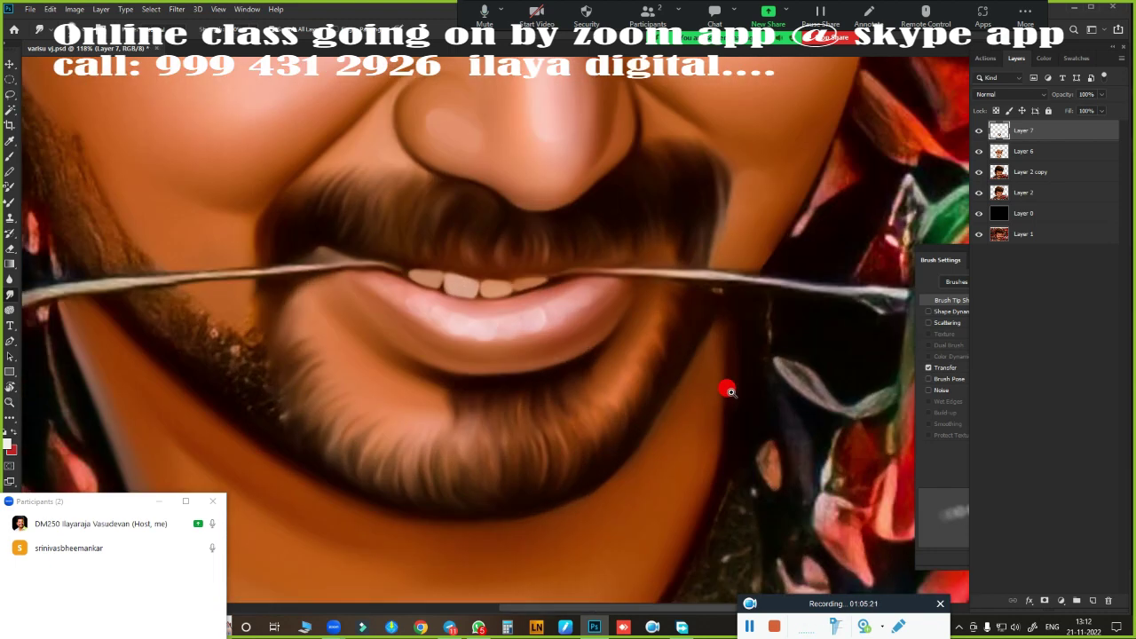
{"action": "mouse_move", "coordinate": [400, 258]}
{"action": "left_mouse_down"}
{"action": "mouse_move", "coordinate": [654, 236]}
{"action": "mouse_move", "coordinate": [638, 321]}
{"action": "left_mouse_up"}
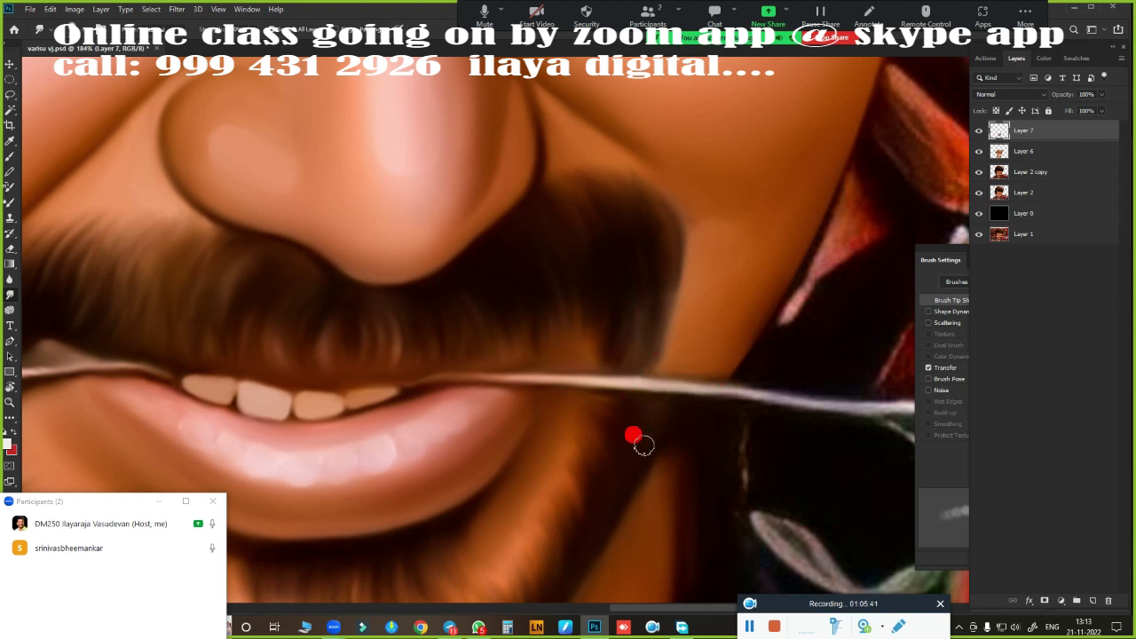
- Smudge along the moustache's lower edge to blend away its bright specks
{"action": "mouse_move", "coordinate": [632, 434]}
{"action": "left_mouse_down"}
{"action": "mouse_move", "coordinate": [634, 317]}
{"action": "mouse_move", "coordinate": [497, 376]}
{"action": "mouse_move", "coordinate": [290, 294]}
{"action": "left_mouse_up"}
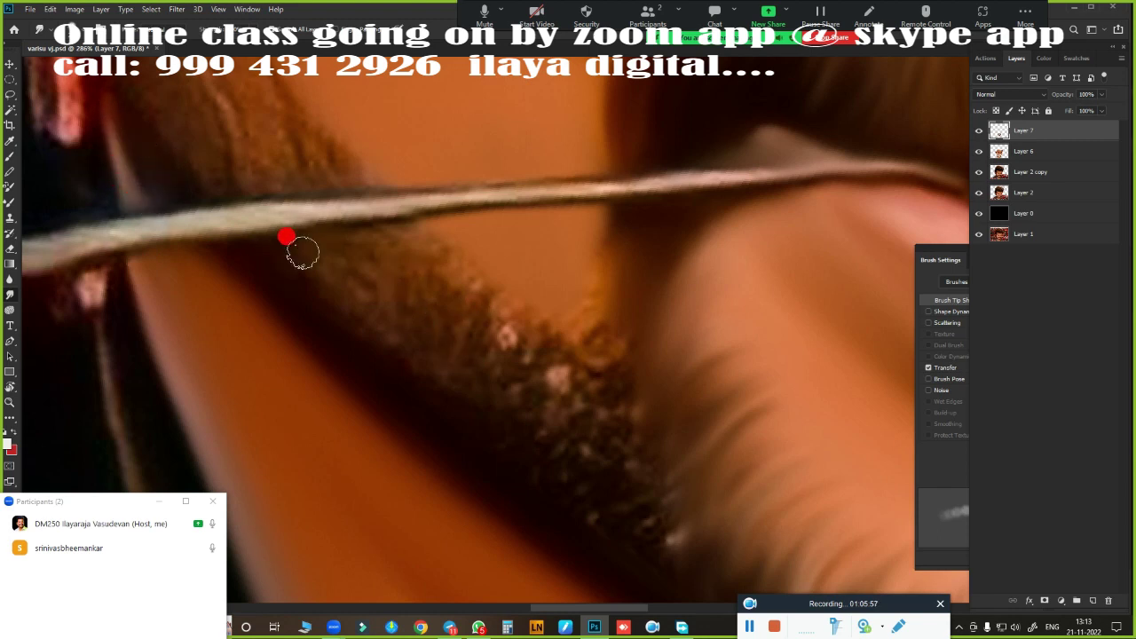
{"action": "mouse_move", "coordinate": [302, 254]}
{"action": "left_mouse_down"}
{"action": "mouse_move", "coordinate": [372, 363]}
{"action": "mouse_move", "coordinate": [441, 406]}
{"action": "mouse_move", "coordinate": [692, 484]}
{"action": "left_mouse_up"}
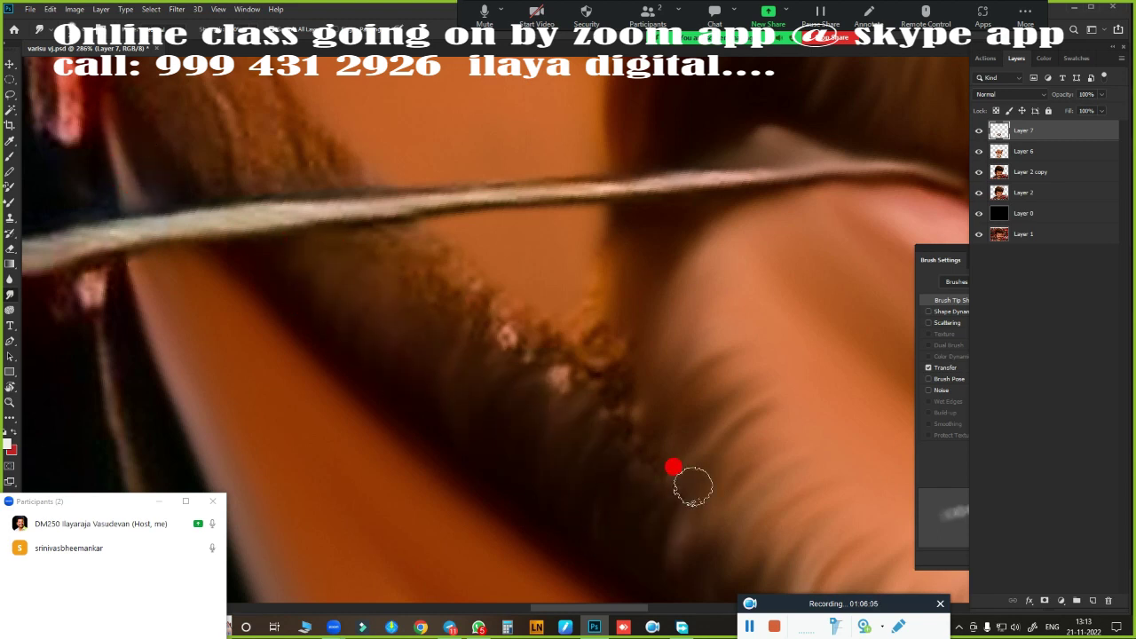
{"action": "mouse_move", "coordinate": [526, 255]}
{"action": "left_mouse_down"}
{"action": "mouse_move", "coordinate": [537, 275]}
{"action": "mouse_move", "coordinate": [533, 381]}
{"action": "mouse_move", "coordinate": [651, 395]}
{"action": "mouse_move", "coordinate": [593, 312]}
{"action": "mouse_move", "coordinate": [613, 293]}
{"action": "mouse_move", "coordinate": [642, 314]}
{"action": "mouse_move", "coordinate": [469, 239]}
{"action": "mouse_move", "coordinate": [495, 328]}
{"action": "mouse_move", "coordinate": [494, 444]}
{"action": "mouse_move", "coordinate": [389, 355]}
{"action": "left_mouse_up"}
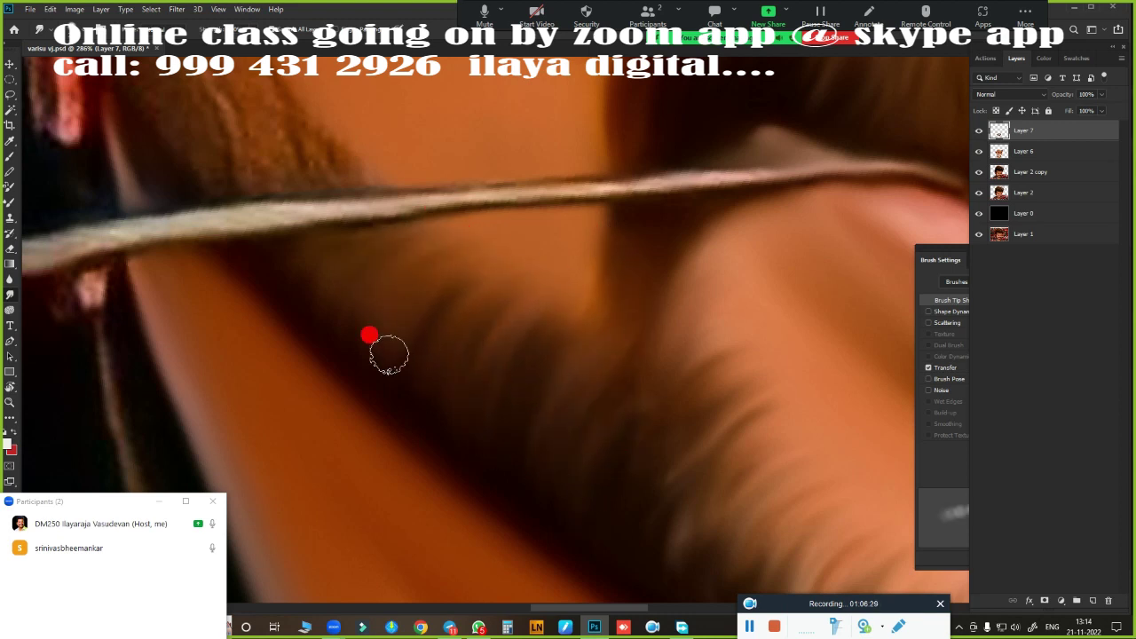
{"action": "scroll", "coordinate": [648, 299], "scroll_direction": "down", "scroll_amount": 3}
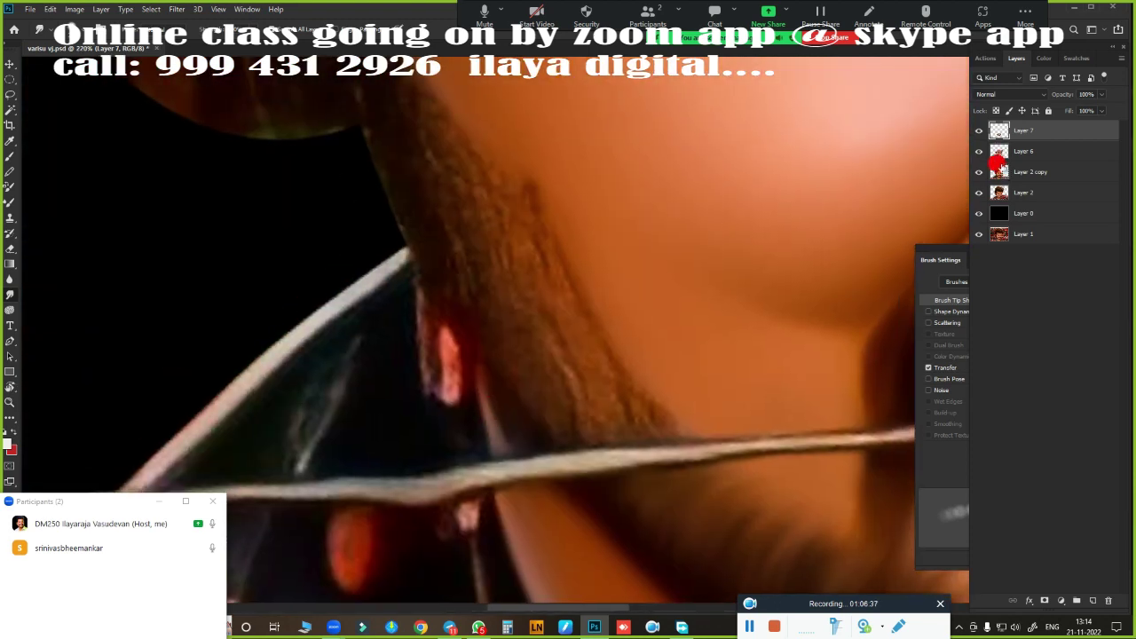
{"action": "mouse_move", "coordinate": [399, 190]}
{"action": "left_mouse_down"}
{"action": "mouse_move", "coordinate": [508, 379]}
{"action": "mouse_move", "coordinate": [474, 349]}
{"action": "left_mouse_up"}
{"action": "scroll", "coordinate": [520, 400], "scroll_direction": "up", "scroll_amount": 1}
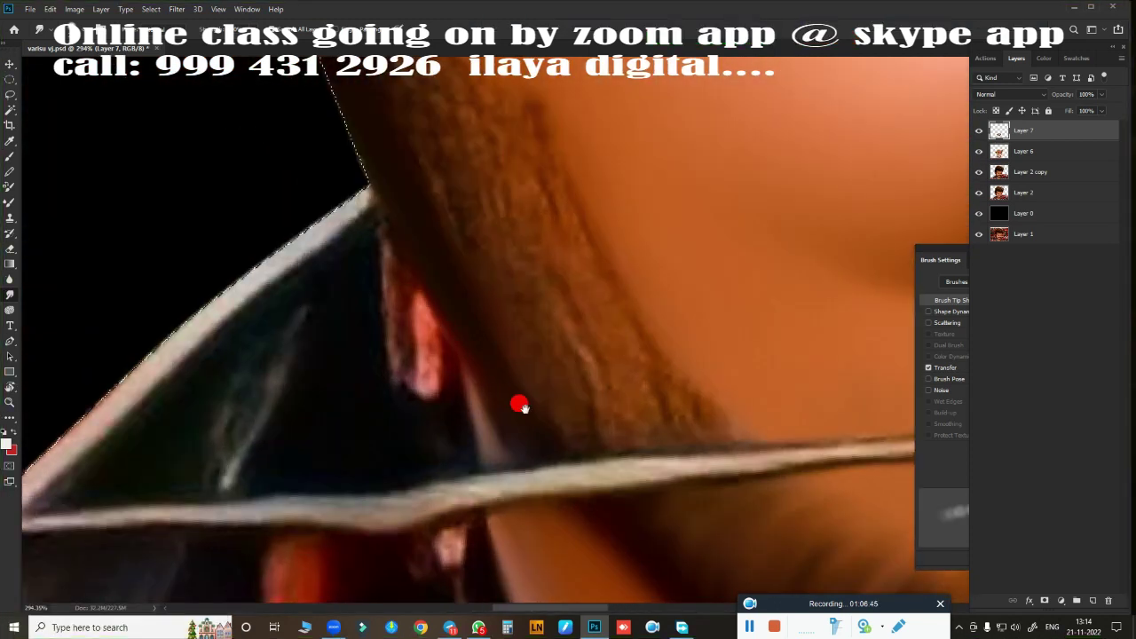
{"action": "left_click_drag", "start_coordinate": [410, 376], "coordinate": [682, 209]}
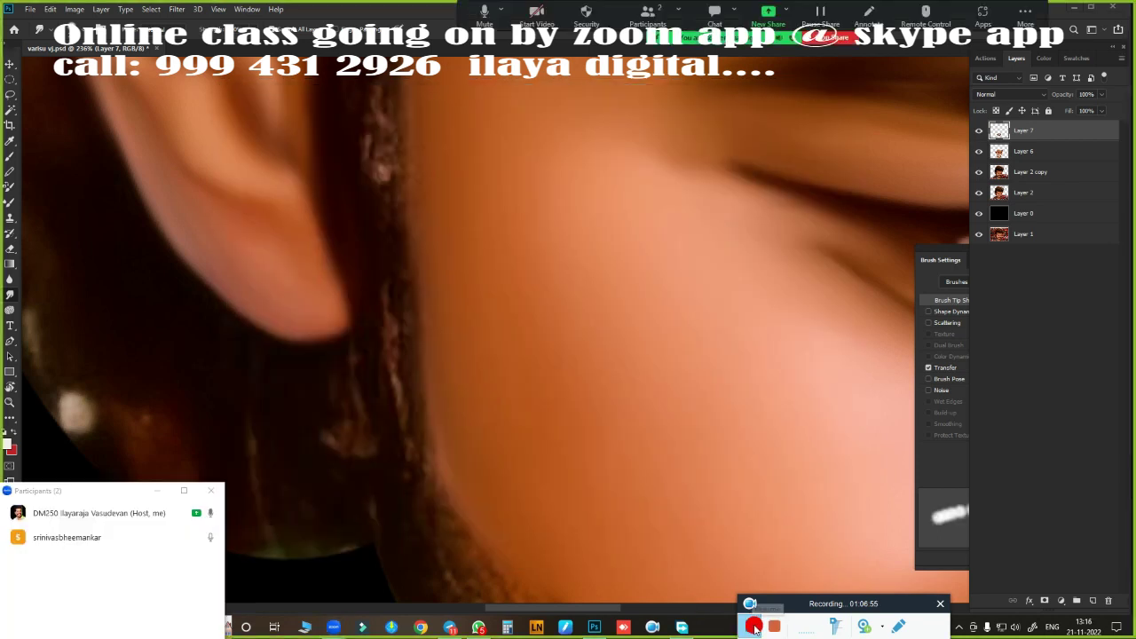
{"action": "scroll", "coordinate": [563, 180], "scroll_direction": "down", "scroll_amount": 2}
{"action": "scroll", "coordinate": [641, 393], "scroll_direction": "up", "scroll_amount": 3}
- Soften the light hair strands in the side beard with the Smudge tool
{"action": "scroll", "coordinate": [503, 384], "scroll_direction": "up", "scroll_amount": 1}
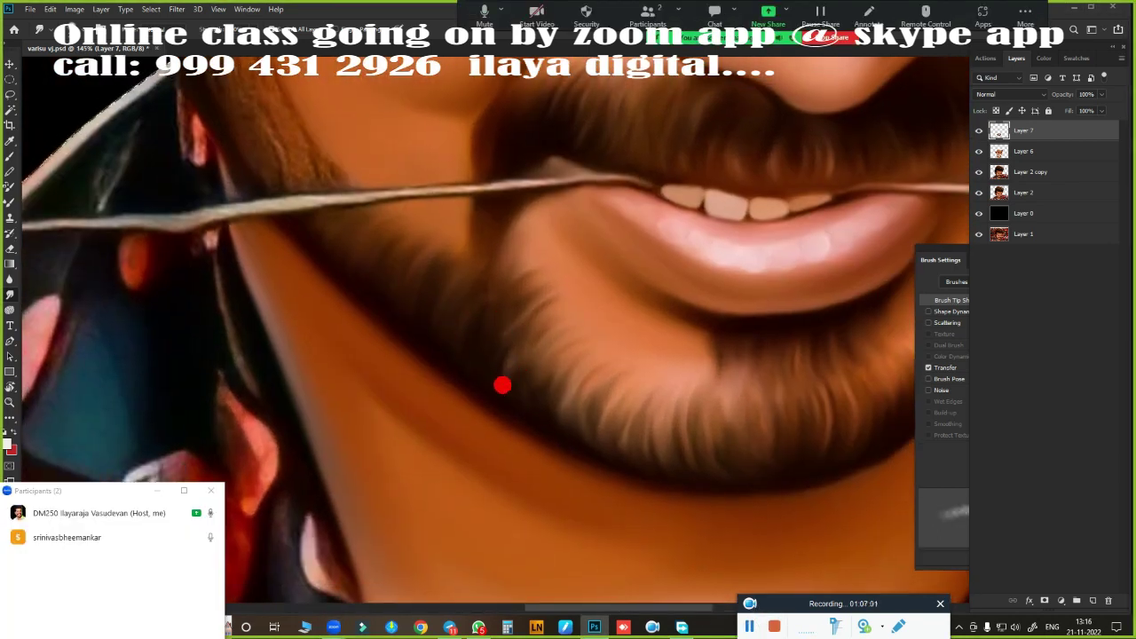
{"action": "mouse_move", "coordinate": [552, 404]}
{"action": "left_mouse_down"}
{"action": "mouse_move", "coordinate": [601, 379]}
{"action": "mouse_move", "coordinate": [619, 444]}
{"action": "left_mouse_up"}
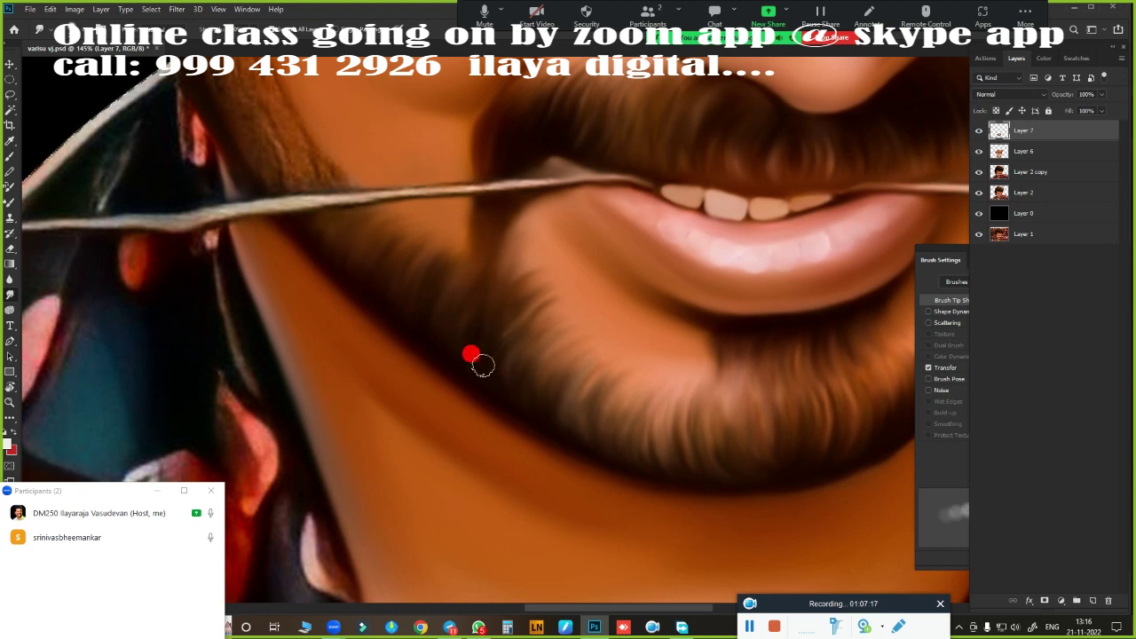
{"action": "scroll", "coordinate": [497, 320], "scroll_direction": "down", "scroll_amount": 1}
{"action": "scroll", "coordinate": [284, 150], "scroll_direction": "up", "scroll_amount": 1}
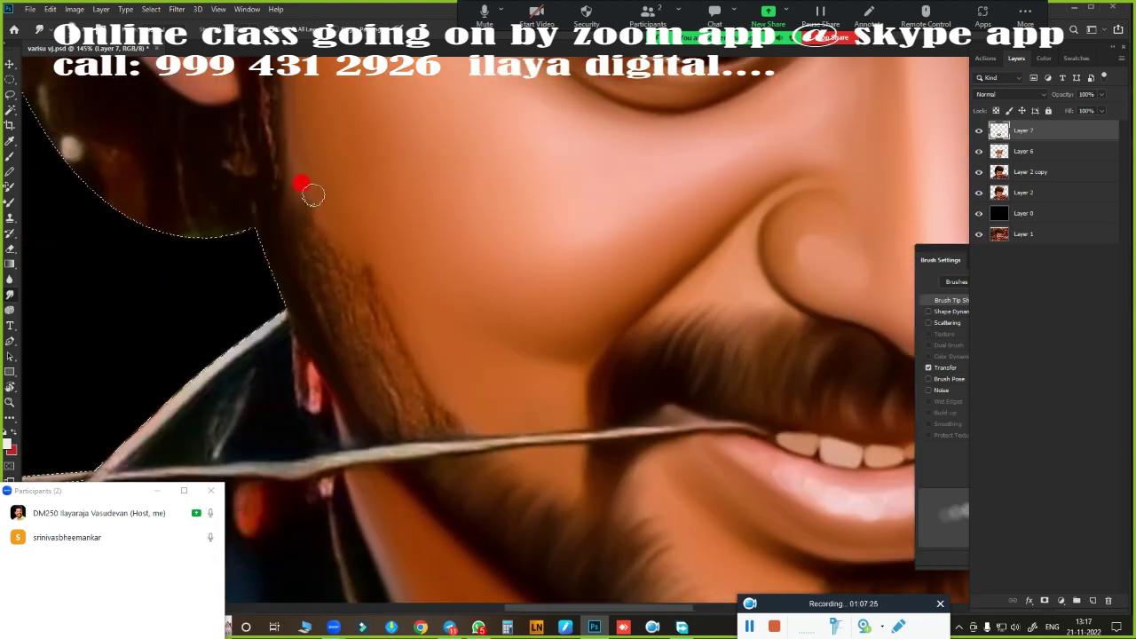
{"action": "scroll", "coordinate": [333, 300], "scroll_direction": "up", "scroll_amount": 2}
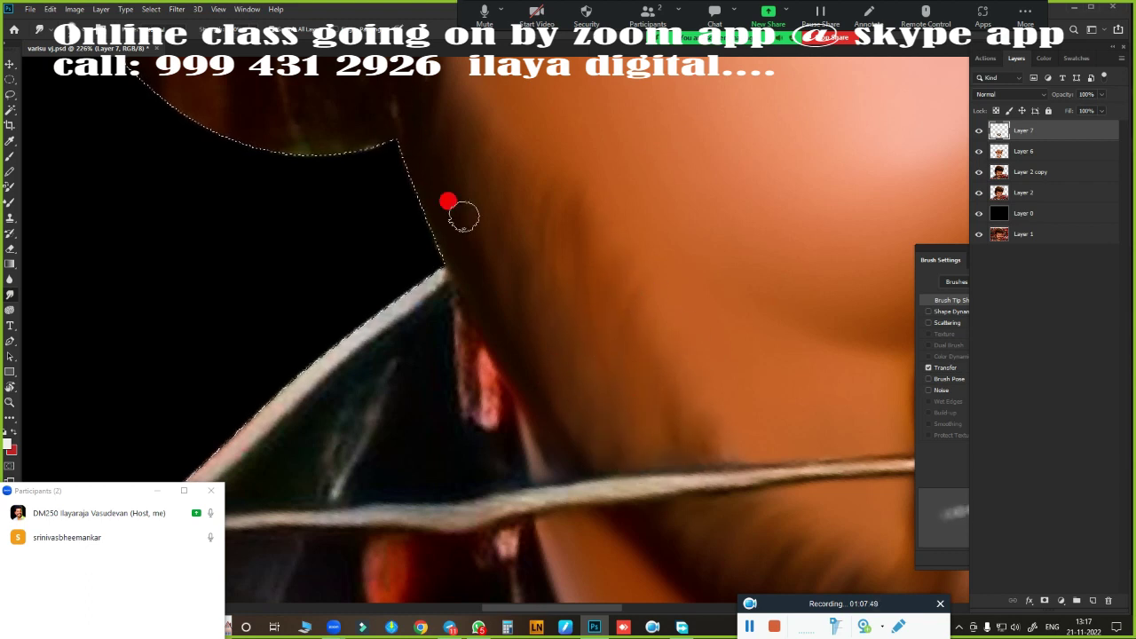
- Smudge skin tone over the pink reflection on the neck
{"action": "mouse_move", "coordinate": [468, 393]}
{"action": "left_mouse_down"}
{"action": "mouse_move", "coordinate": [480, 313]}
{"action": "mouse_move", "coordinate": [510, 441]}
{"action": "mouse_move", "coordinate": [444, 365]}
{"action": "left_mouse_up"}
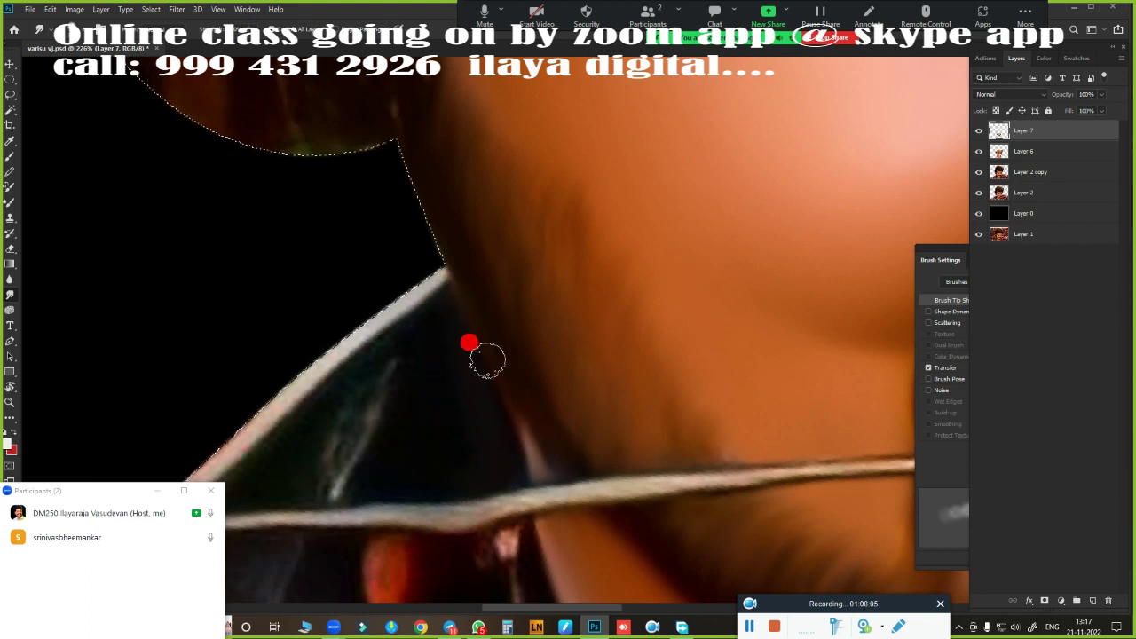
{"action": "scroll", "coordinate": [486, 432], "scroll_direction": "down", "scroll_amount": 5}
{"action": "scroll", "coordinate": [509, 374], "scroll_direction": "up", "scroll_amount": 4}
{"action": "scroll", "coordinate": [511, 375], "scroll_direction": "up", "scroll_amount": 3}
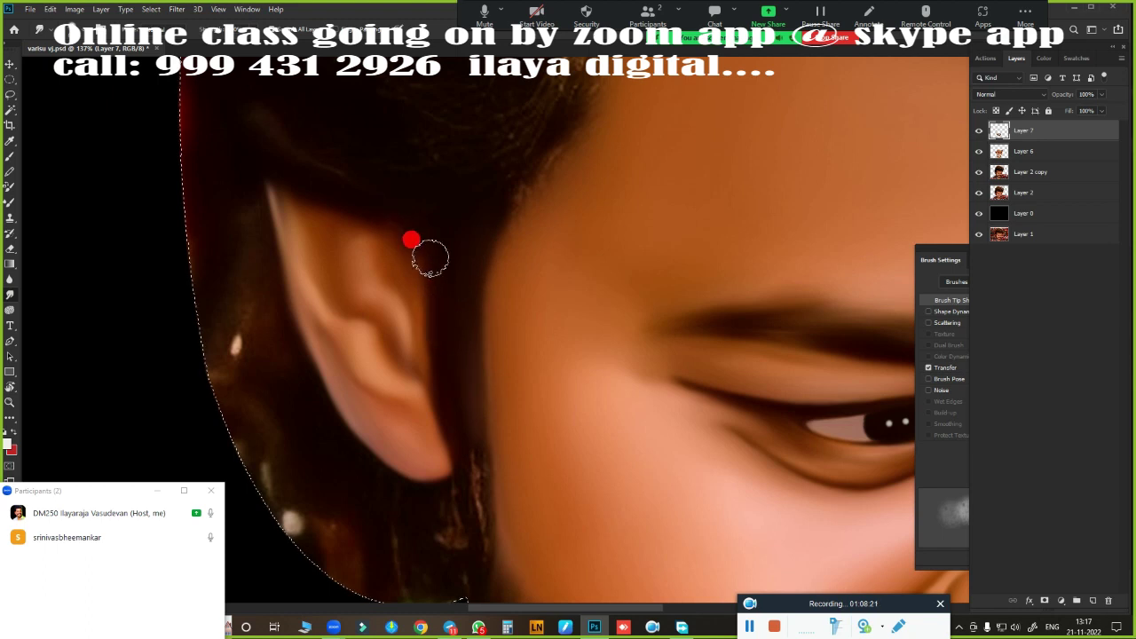
{"action": "scroll", "coordinate": [459, 172], "scroll_direction": "down", "scroll_amount": 6}
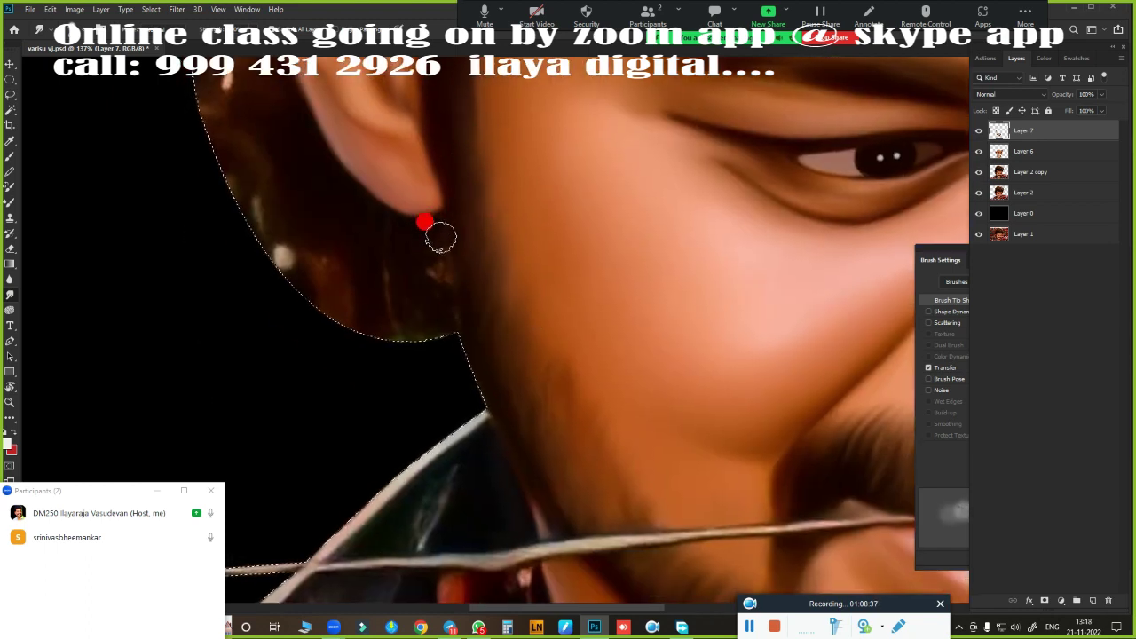
{"action": "scroll", "coordinate": [522, 473], "scroll_direction": "up", "scroll_amount": 3}
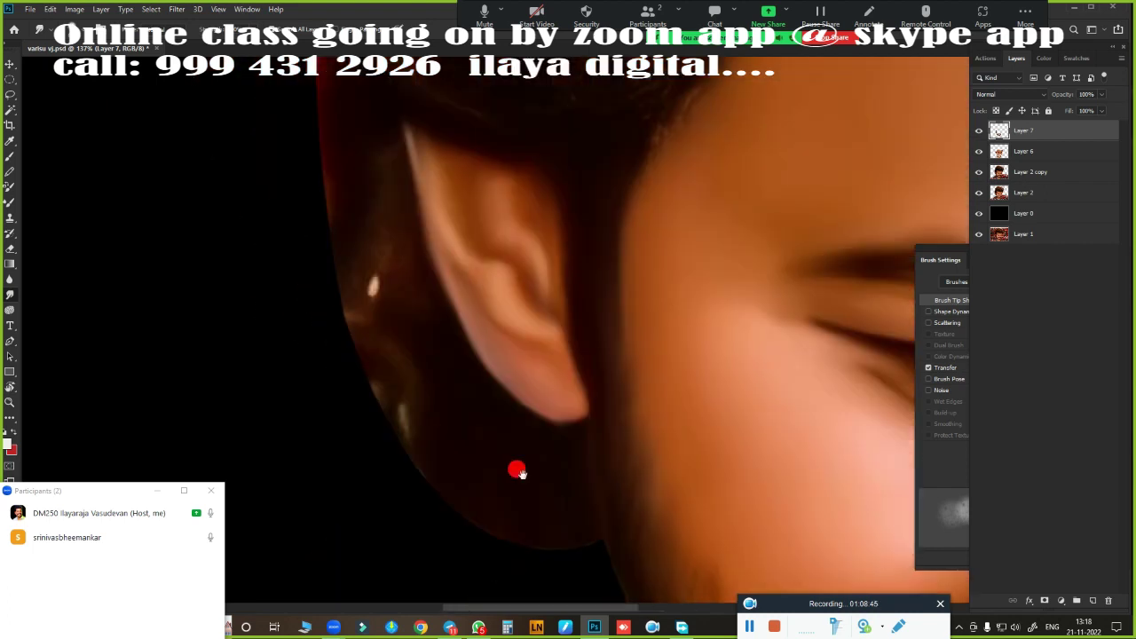
{"action": "scroll", "coordinate": [522, 473], "scroll_direction": "down", "scroll_amount": 3}
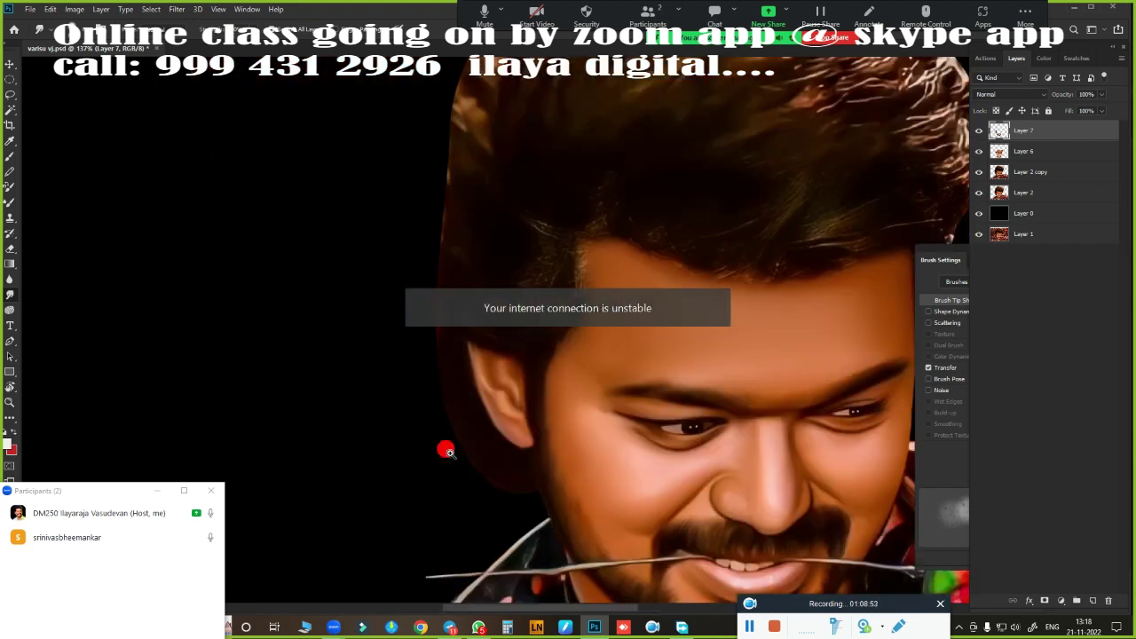
{"action": "scroll", "coordinate": [450, 454], "scroll_direction": "down", "scroll_amount": 3}
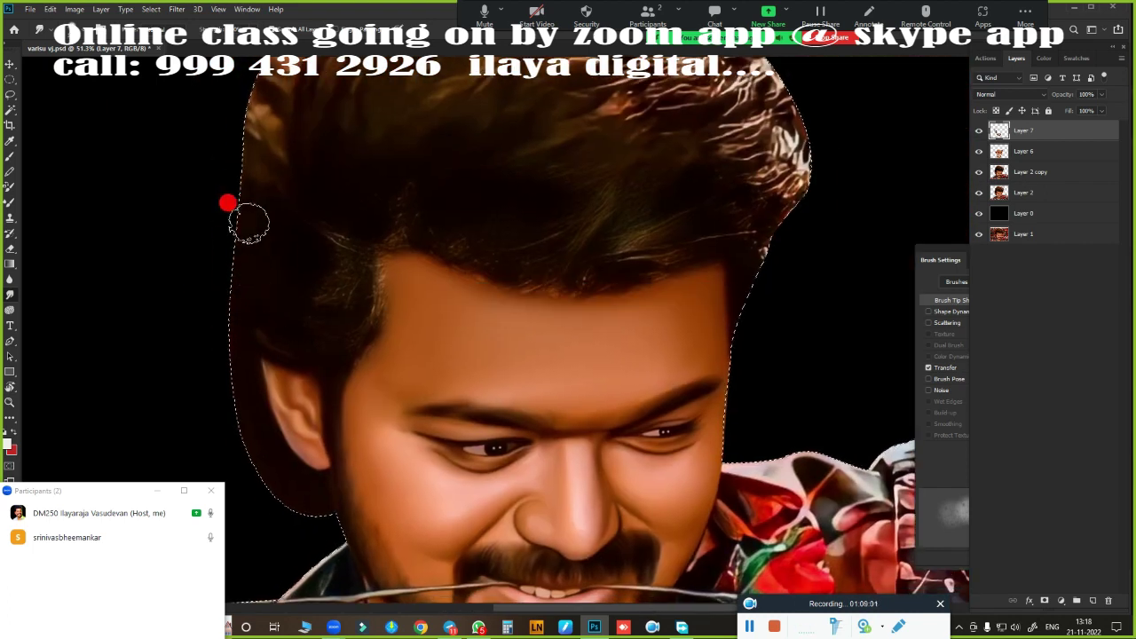
{"action": "scroll", "coordinate": [710, 302], "scroll_direction": "up", "scroll_amount": 3}
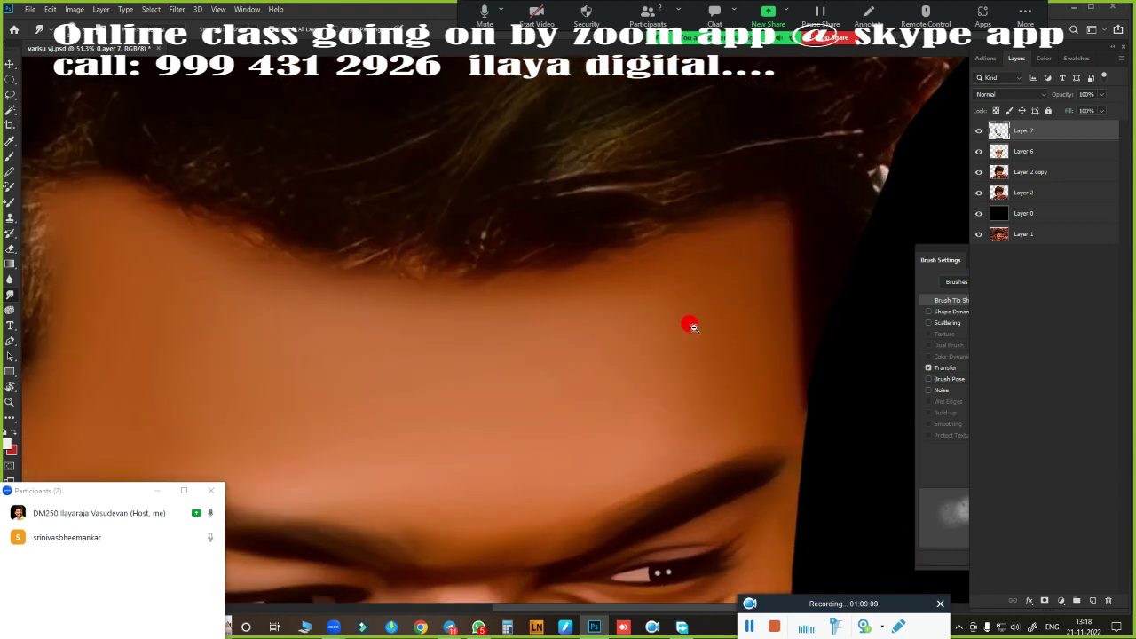
{"action": "scroll", "coordinate": [691, 325], "scroll_direction": "down", "scroll_amount": 3}
{"action": "scroll", "coordinate": [669, 320], "scroll_direction": "up", "scroll_amount": 3}
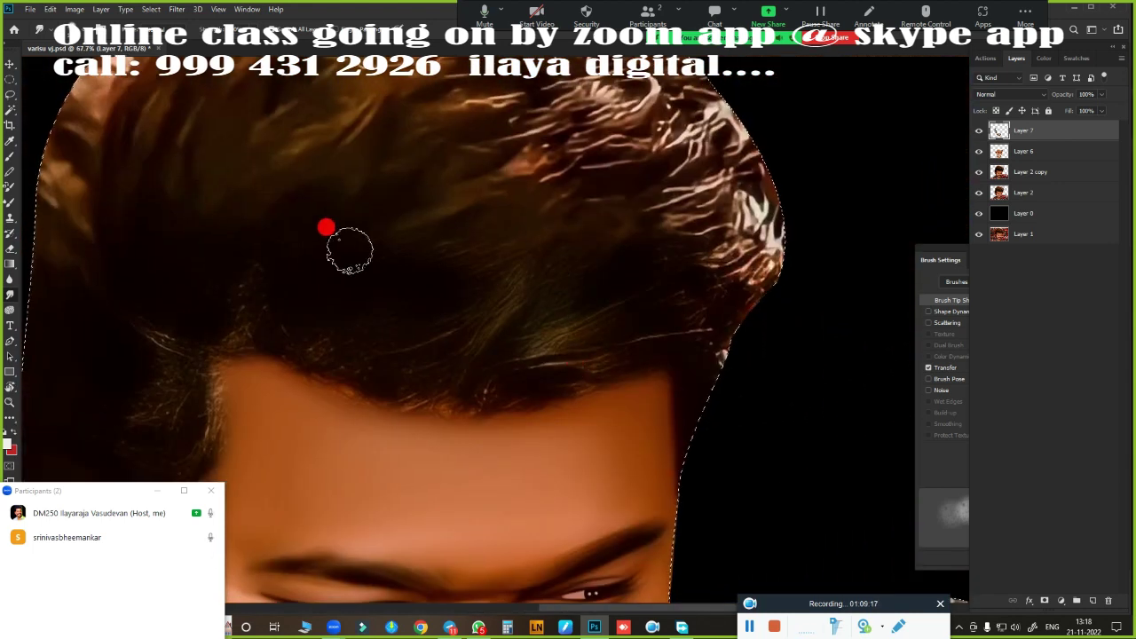
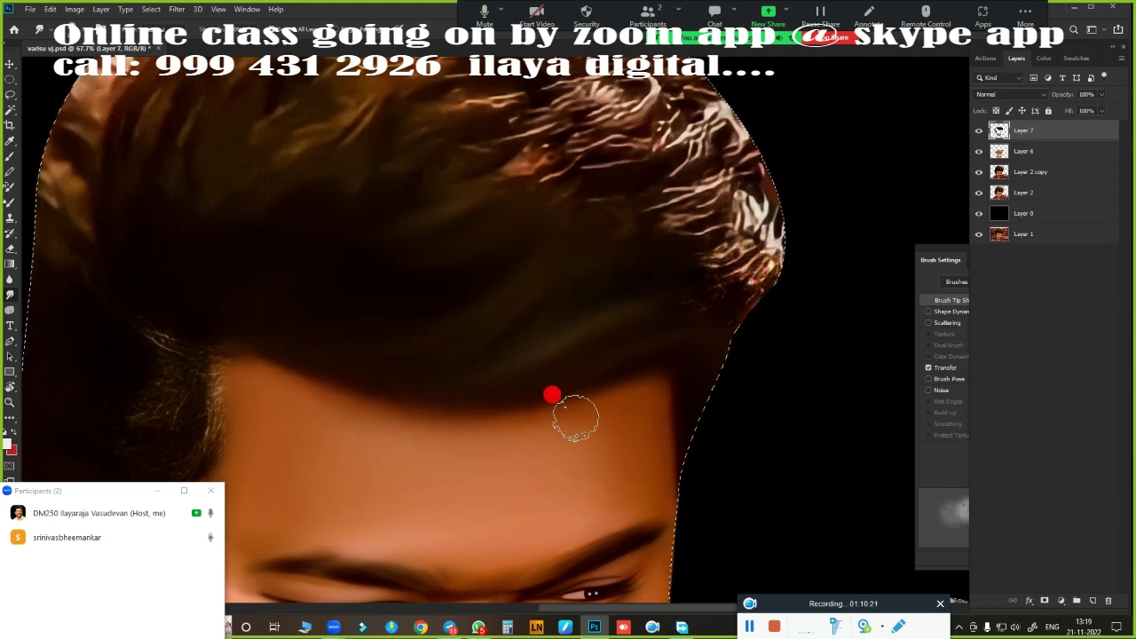
- Smooth the hair strands along the hairline and upper-right edge with the Mixer Brush
{"action": "left_click_drag", "start_coordinate": [234, 296], "coordinate": [563, 162]}
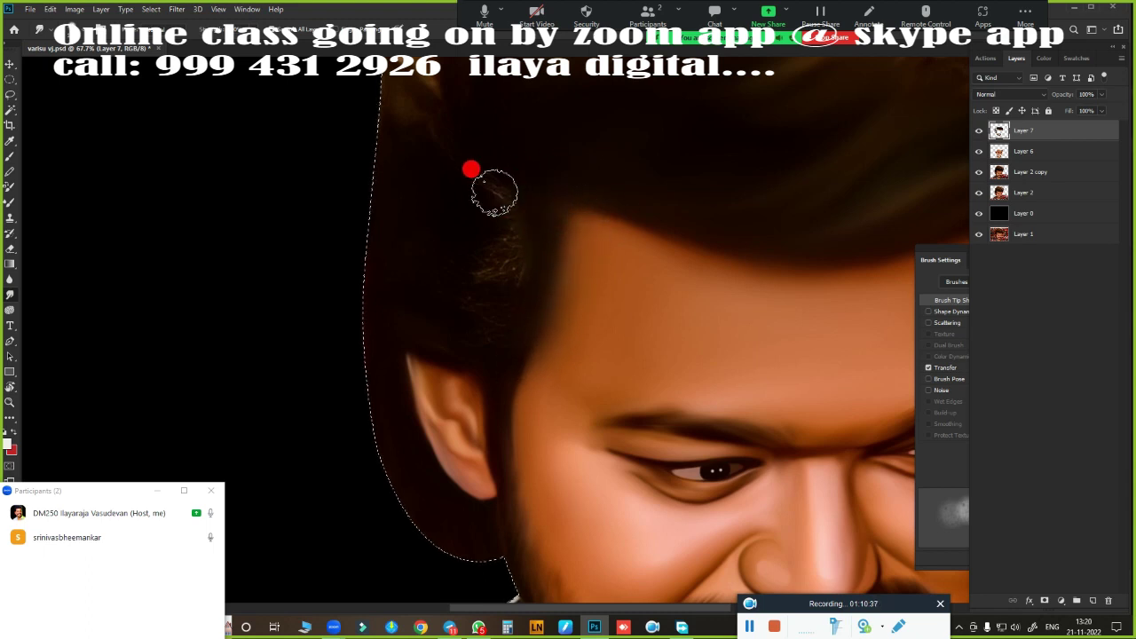
{"action": "left_click_drag", "start_coordinate": [493, 191], "coordinate": [502, 261]}
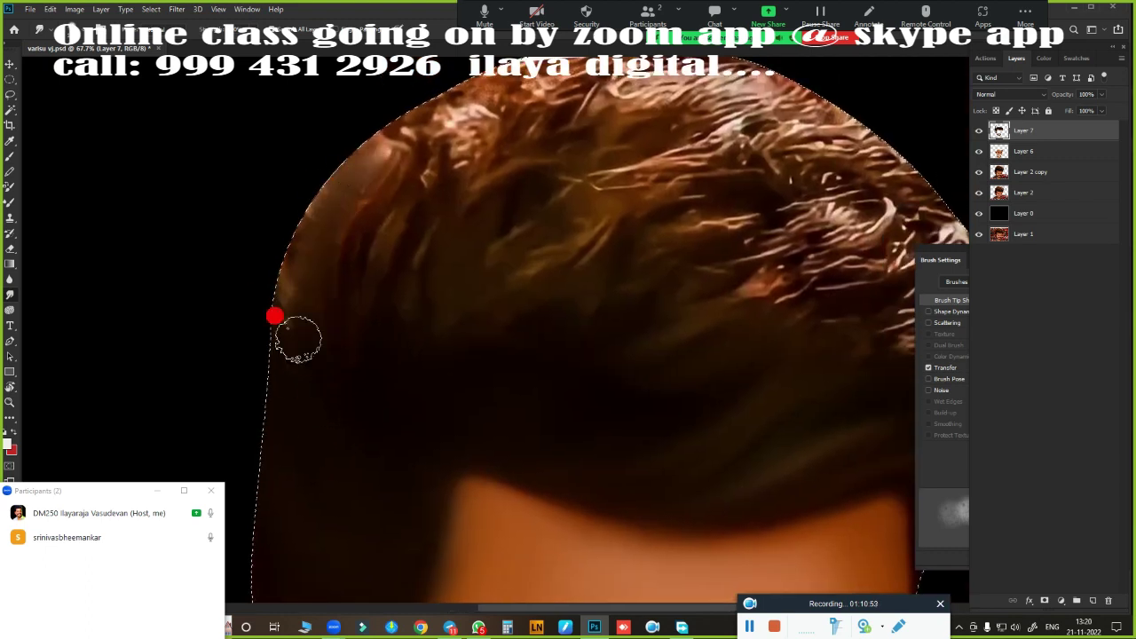
{"action": "mouse_move", "coordinate": [397, 173]}
{"action": "left_mouse_down"}
{"action": "mouse_move", "coordinate": [532, 185]}
{"action": "mouse_move", "coordinate": [556, 286]}
{"action": "mouse_move", "coordinate": [760, 299]}
{"action": "mouse_move", "coordinate": [596, 404]}
{"action": "left_mouse_up"}
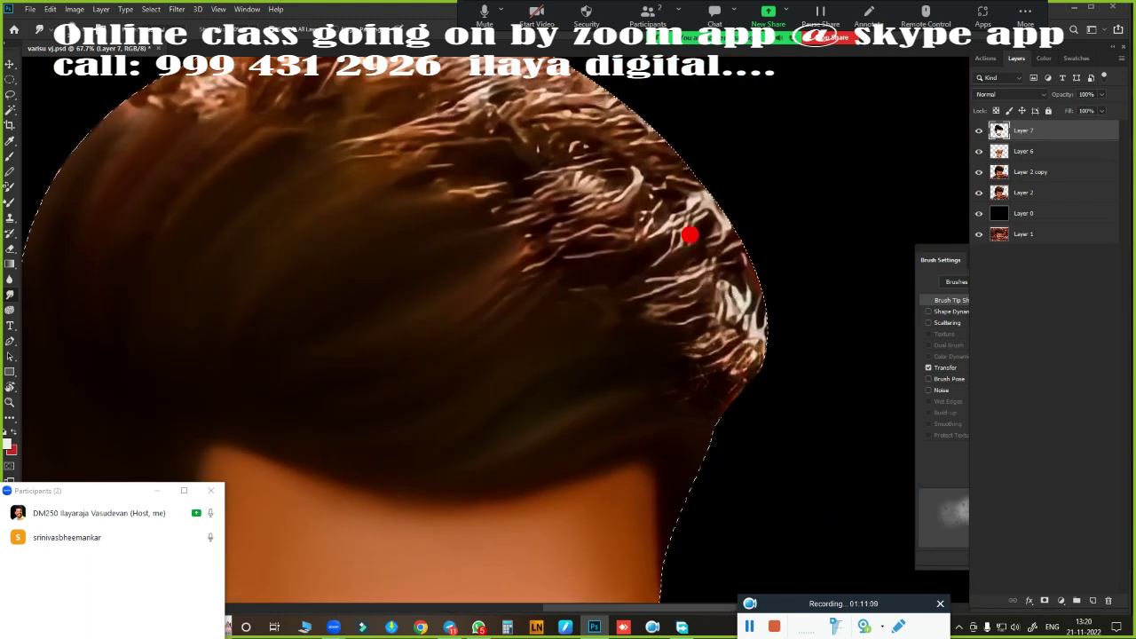
{"action": "mouse_move", "coordinate": [701, 334]}
{"action": "left_mouse_down"}
{"action": "mouse_move", "coordinate": [666, 204]}
{"action": "mouse_move", "coordinate": [629, 261]}
{"action": "mouse_move", "coordinate": [604, 152]}
{"action": "mouse_move", "coordinate": [417, 154]}
{"action": "left_mouse_up"}
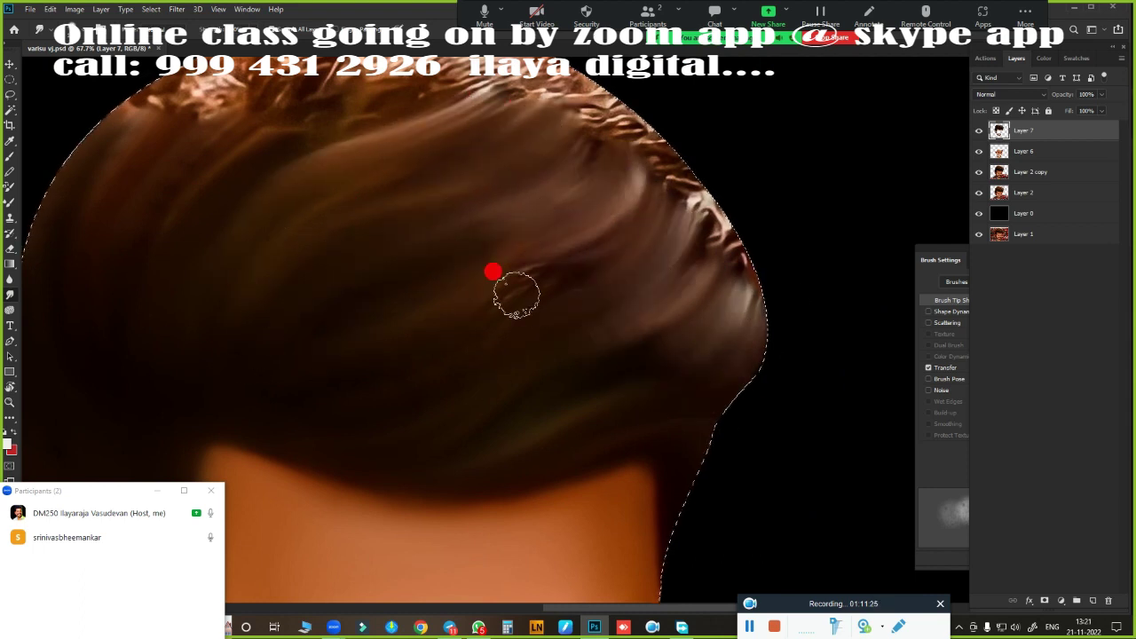
{"action": "mouse_move", "coordinate": [601, 139]}
{"action": "left_mouse_down"}
{"action": "mouse_move", "coordinate": [692, 258]}
{"action": "mouse_move", "coordinate": [692, 375]}
{"action": "left_mouse_up"}
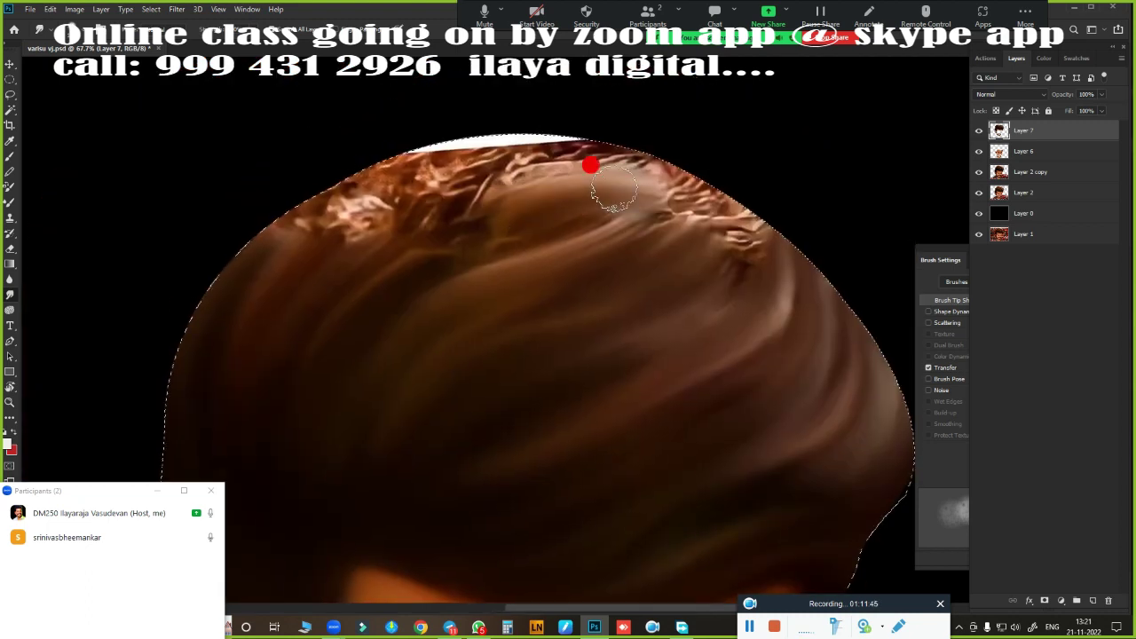
- Blend the strands across the top of the head and around the left ear
{"action": "mouse_move", "coordinate": [613, 185]}
{"action": "left_mouse_down"}
{"action": "mouse_move", "coordinate": [697, 160]}
{"action": "mouse_move", "coordinate": [758, 236]}
{"action": "left_mouse_up"}
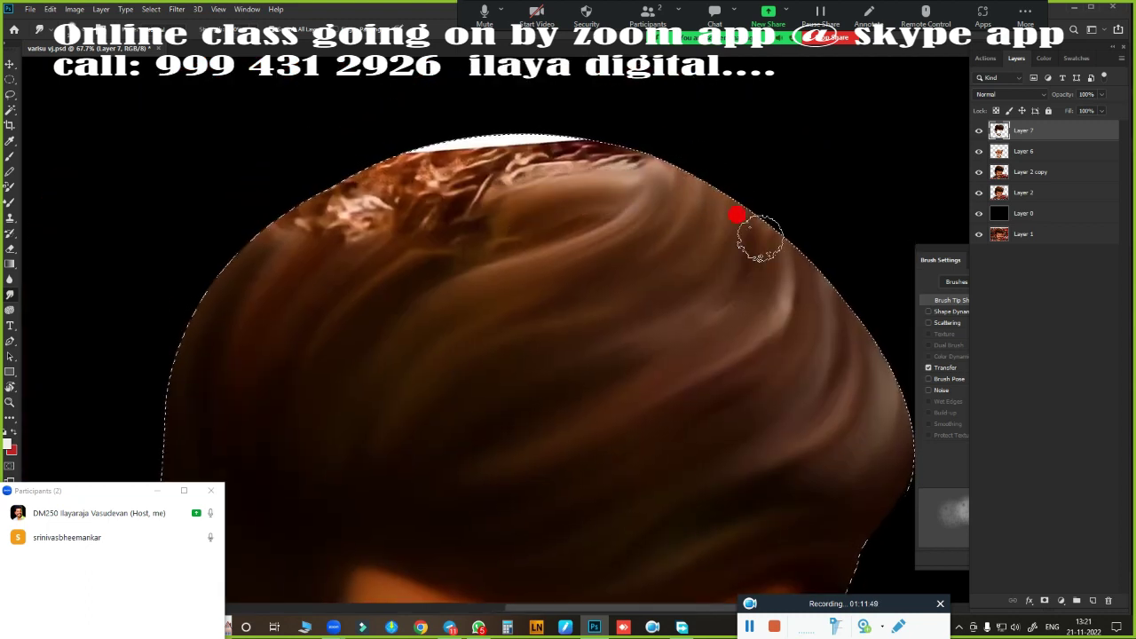
{"action": "mouse_move", "coordinate": [637, 335]}
{"action": "left_mouse_down"}
{"action": "mouse_move", "coordinate": [672, 244]}
{"action": "mouse_move", "coordinate": [337, 277]}
{"action": "mouse_move", "coordinate": [302, 210]}
{"action": "mouse_move", "coordinate": [573, 125]}
{"action": "left_mouse_up"}
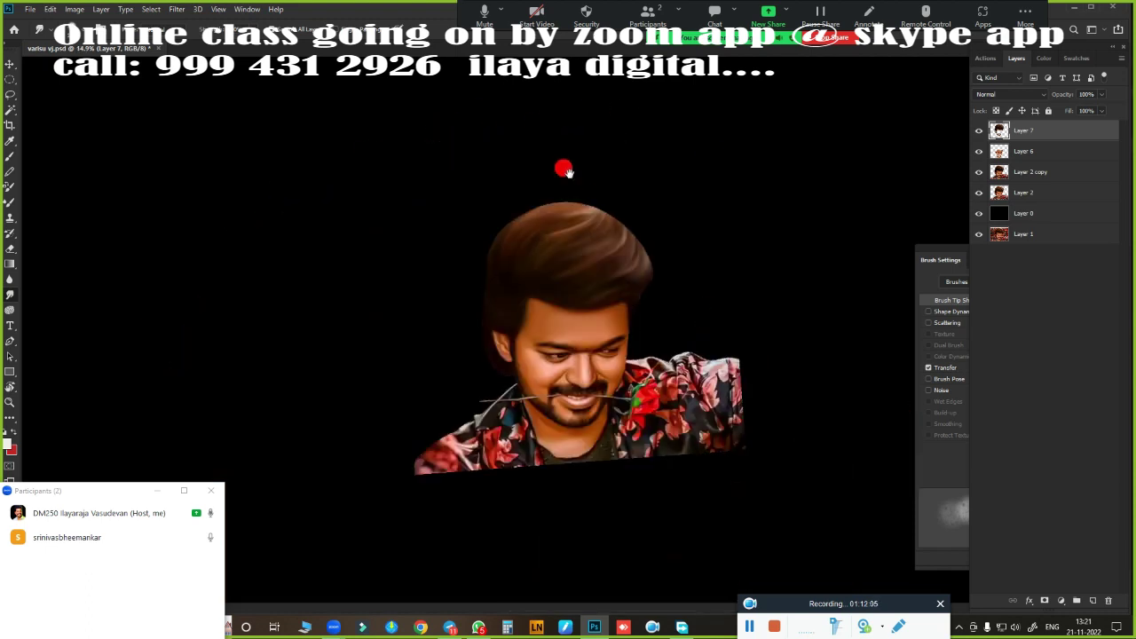
{"action": "mouse_move", "coordinate": [510, 186]}
{"action": "left_mouse_down"}
{"action": "mouse_move", "coordinate": [411, 230]}
{"action": "mouse_move", "coordinate": [444, 147]}
{"action": "mouse_move", "coordinate": [637, 140]}
{"action": "left_mouse_up"}
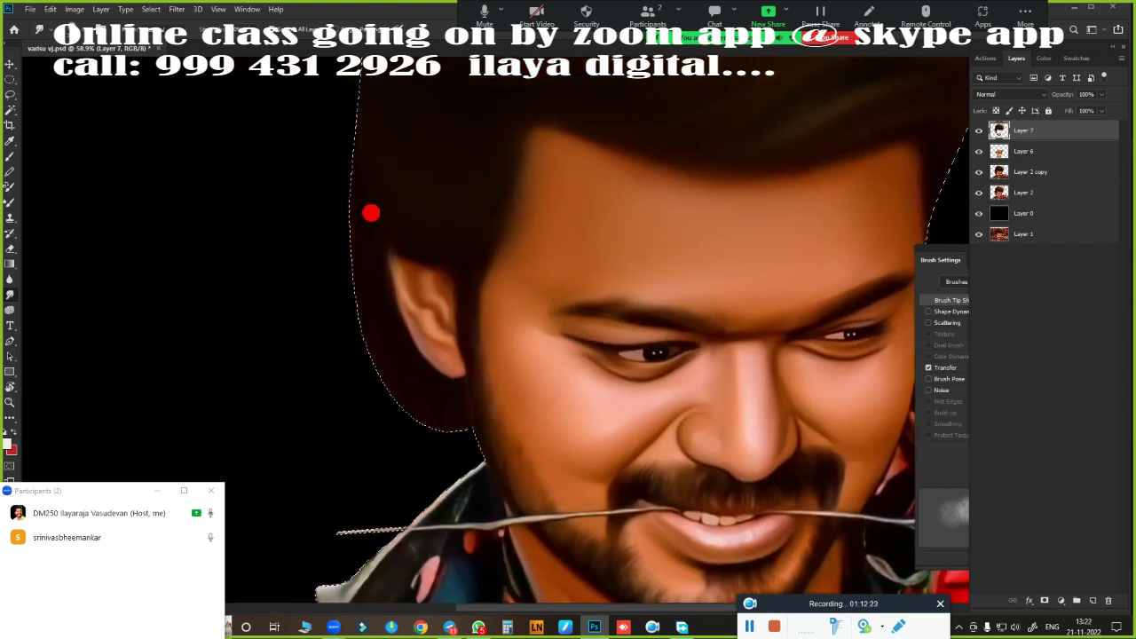
{"action": "mouse_move", "coordinate": [371, 213]}
{"action": "left_mouse_down"}
{"action": "mouse_move", "coordinate": [393, 266]}
{"action": "mouse_move", "coordinate": [380, 261]}
{"action": "mouse_move", "coordinate": [382, 231]}
{"action": "mouse_move", "coordinate": [447, 261]}
{"action": "mouse_move", "coordinate": [474, 238]}
{"action": "mouse_move", "coordinate": [522, 233]}
{"action": "left_mouse_up"}
{"action": "key", "text": "ctrl+minus"}
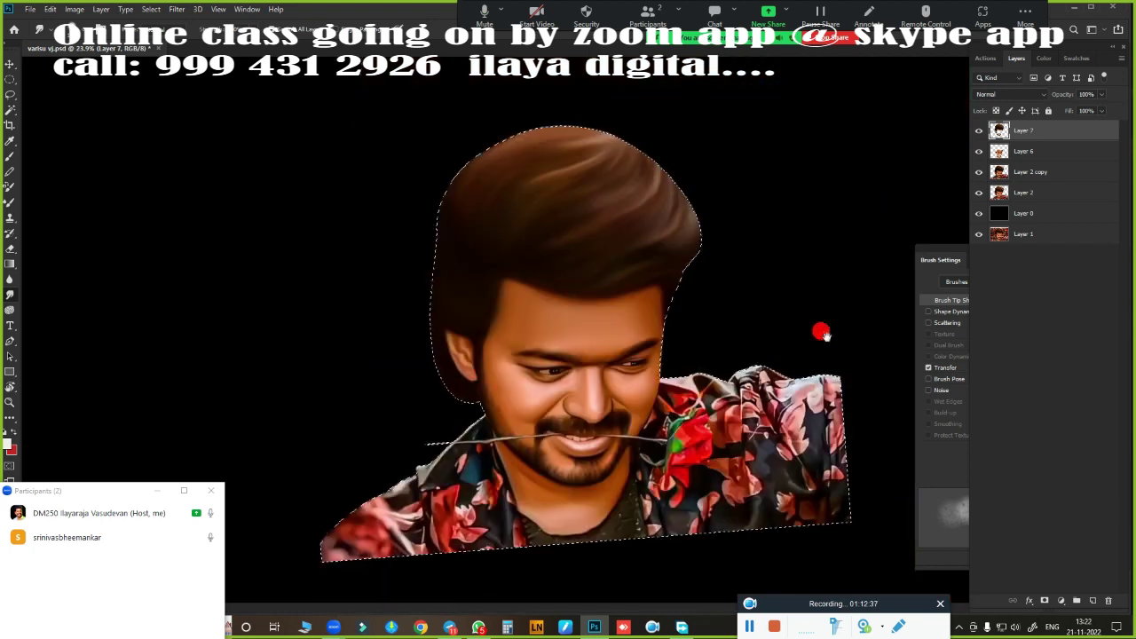
{"action": "mouse_move", "coordinate": [822, 329]}
{"action": "left_mouse_down"}
{"action": "mouse_move", "coordinate": [743, 153]}
{"action": "mouse_move", "coordinate": [753, 145]}
{"action": "left_mouse_up"}
{"action": "left_click", "coordinate": [533, 410]}
{"action": "key", "text": "ctrl+minus"}
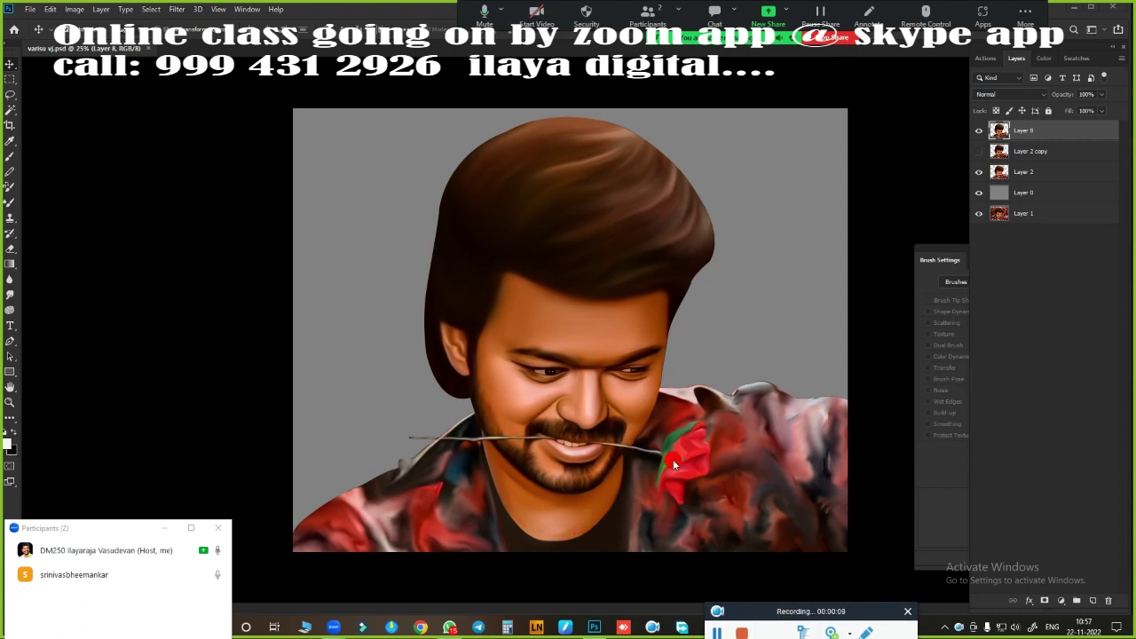
- Duplicate Layer 8 and raise the copy's Hue/Saturation saturation to +21
{"action": "left_click", "coordinate": [978, 130]}
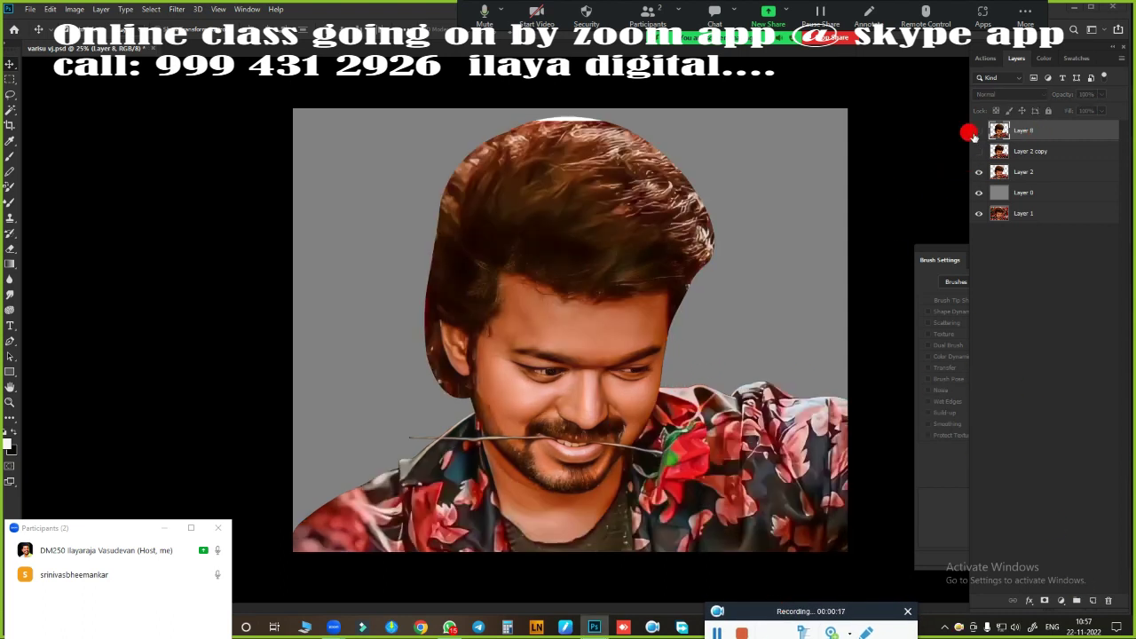
{"action": "key", "text": "ctrl+j"}
{"action": "left_click_drag", "start_coordinate": [718, 384], "coordinate": [726, 388]}
{"action": "key", "text": "ctrl+u"}
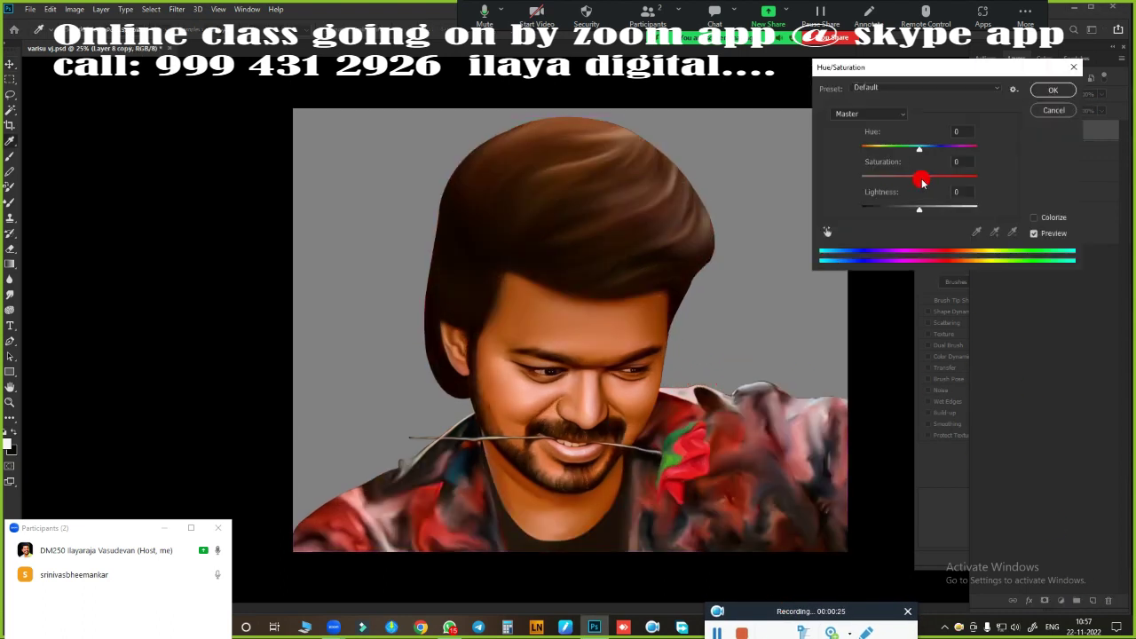
{"action": "scroll", "coordinate": [773, 241], "scroll_direction": "up", "scroll_amount": 3}
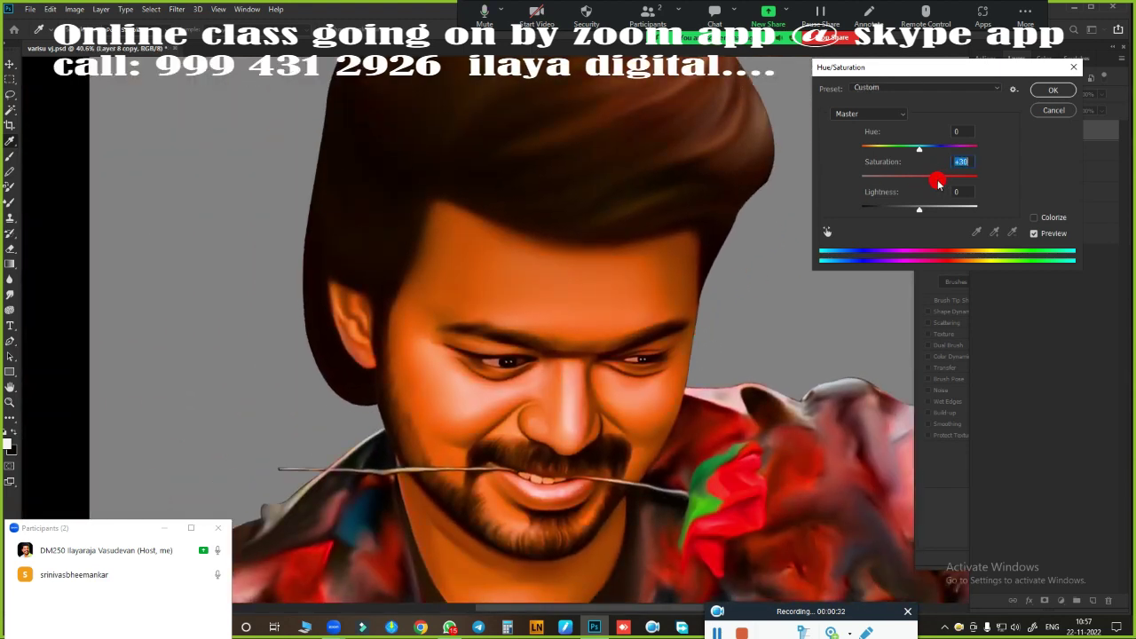
{"action": "left_click_drag", "start_coordinate": [923, 182], "coordinate": [923, 155]}
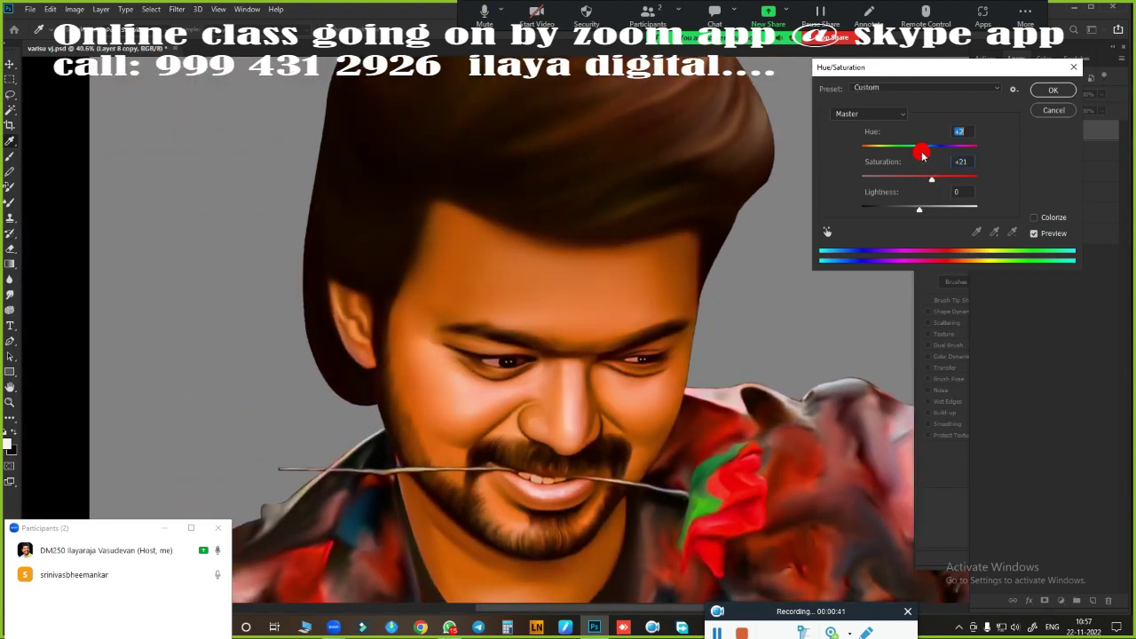
{"action": "key", "text": "Return"}
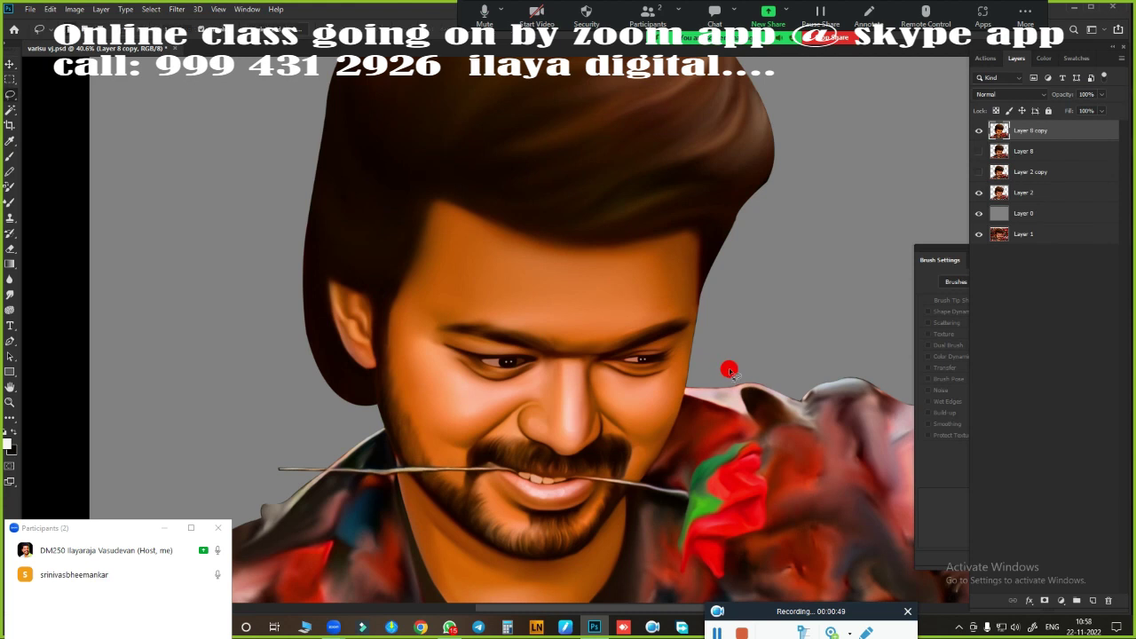
{"action": "scroll", "coordinate": [500, 405], "scroll_direction": "up", "scroll_amount": 3}
- Lasso across the lips and try feathering the selection
{"action": "scroll", "coordinate": [364, 302], "scroll_direction": "up", "scroll_amount": 2}
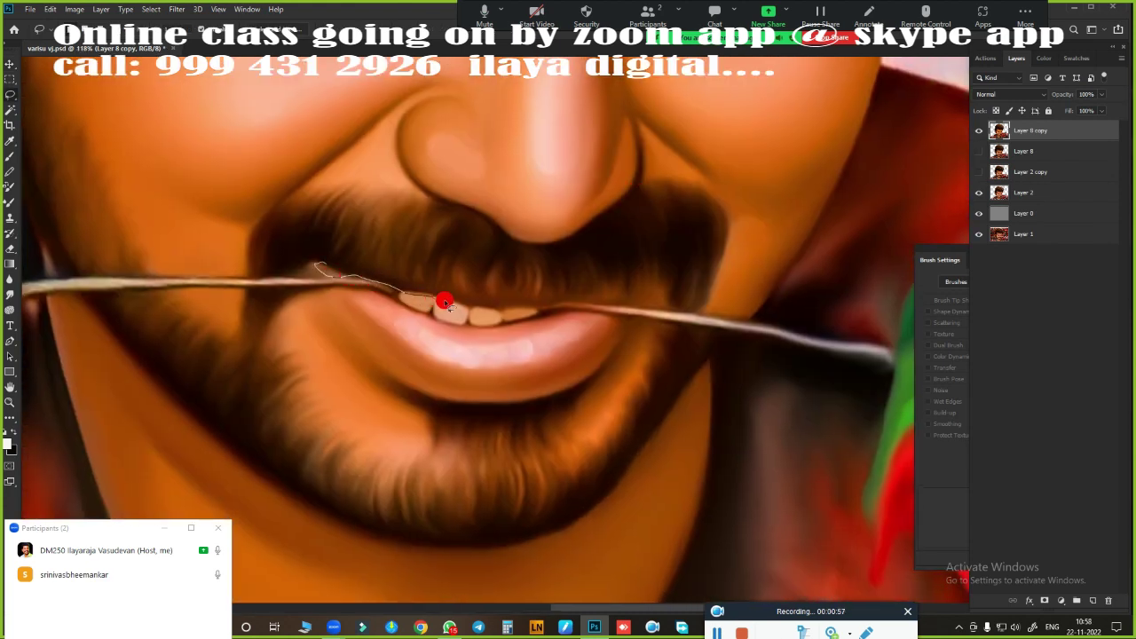
{"action": "left_click_drag", "start_coordinate": [397, 282], "coordinate": [338, 297]}
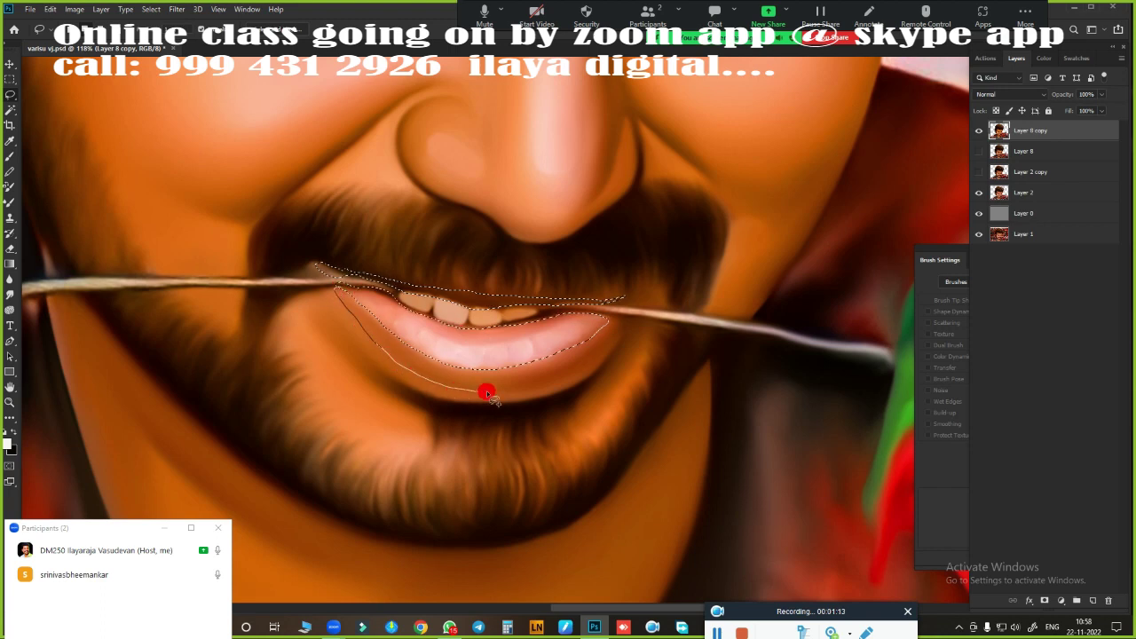
{"action": "left_click_drag", "start_coordinate": [601, 320], "coordinate": [504, 310]}
{"action": "key", "text": "shift+F6"}
{"action": "key", "text": "Return"}
{"action": "key", "text": "shift+F6"}
{"action": "key", "text": "Return"}
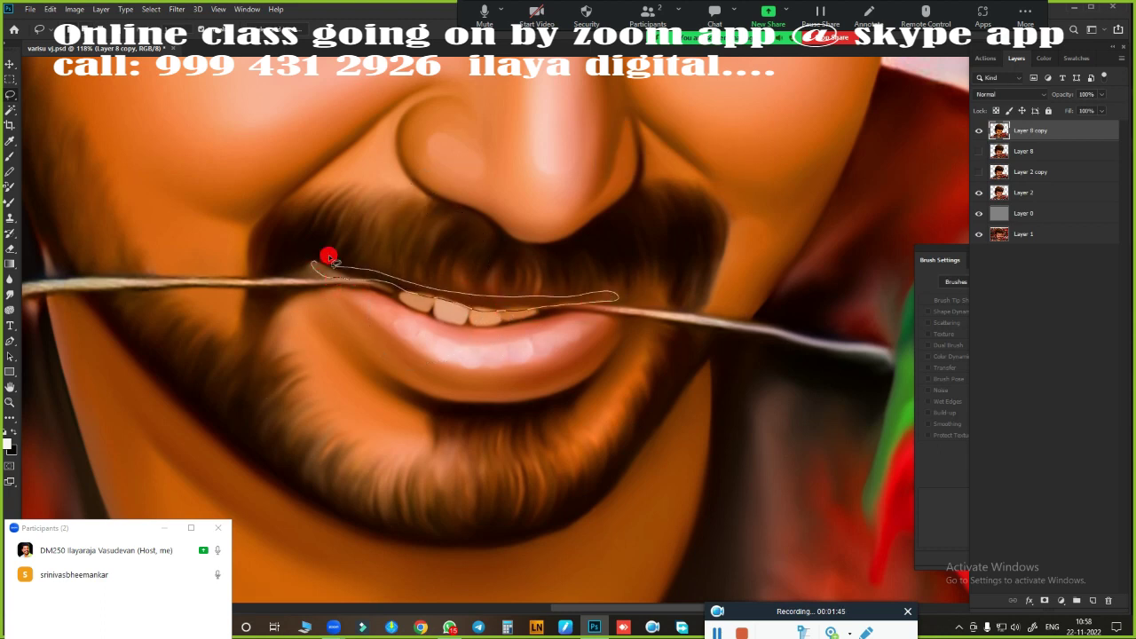
- Reselect the upper lip, teeth and lower lip, and feather the selection by 10 px
{"action": "left_click_drag", "start_coordinate": [329, 258], "coordinate": [315, 264]}
{"action": "left_click_drag", "start_coordinate": [343, 288], "coordinate": [545, 376]}
{"action": "left_click_drag", "start_coordinate": [374, 290], "coordinate": [377, 293]}
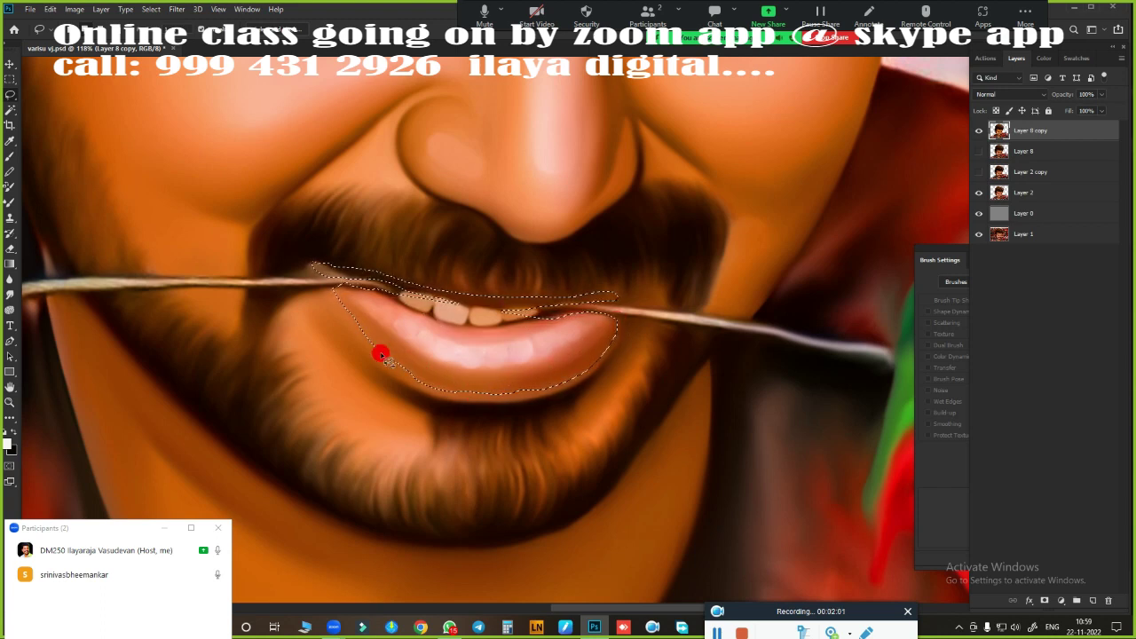
{"action": "key", "text": "shift+F6"}
{"action": "key", "text": "Return"}
- Copy the feathered lips to Layer 9 and set Hue/Saturation to hue -10, saturation +40
{"action": "key", "text": "ctrl+j"}
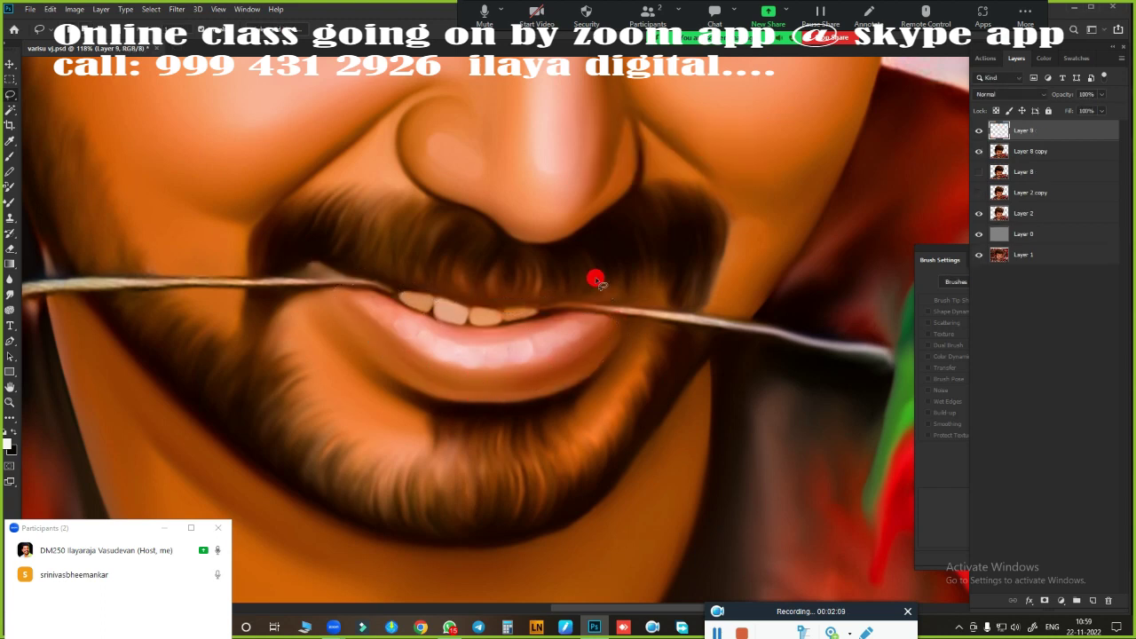
{"action": "scroll", "coordinate": [596, 281], "scroll_direction": "down", "scroll_amount": 3}
{"action": "key", "text": "ctrl+m"}
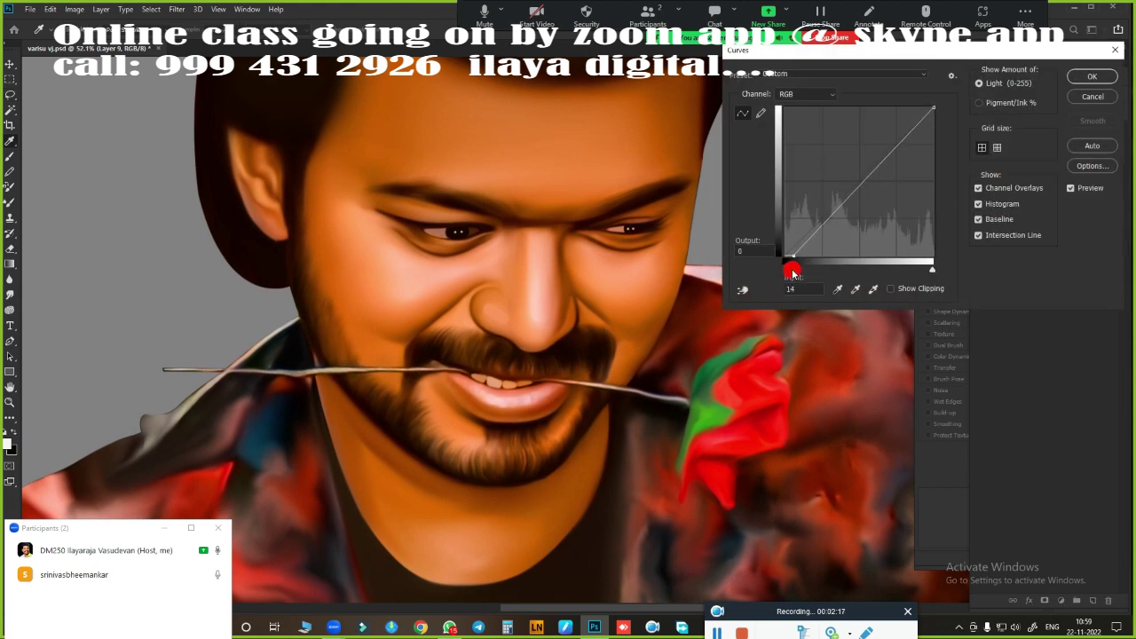
{"action": "key", "text": "Return"}
{"action": "key", "text": "ctrl+u"}
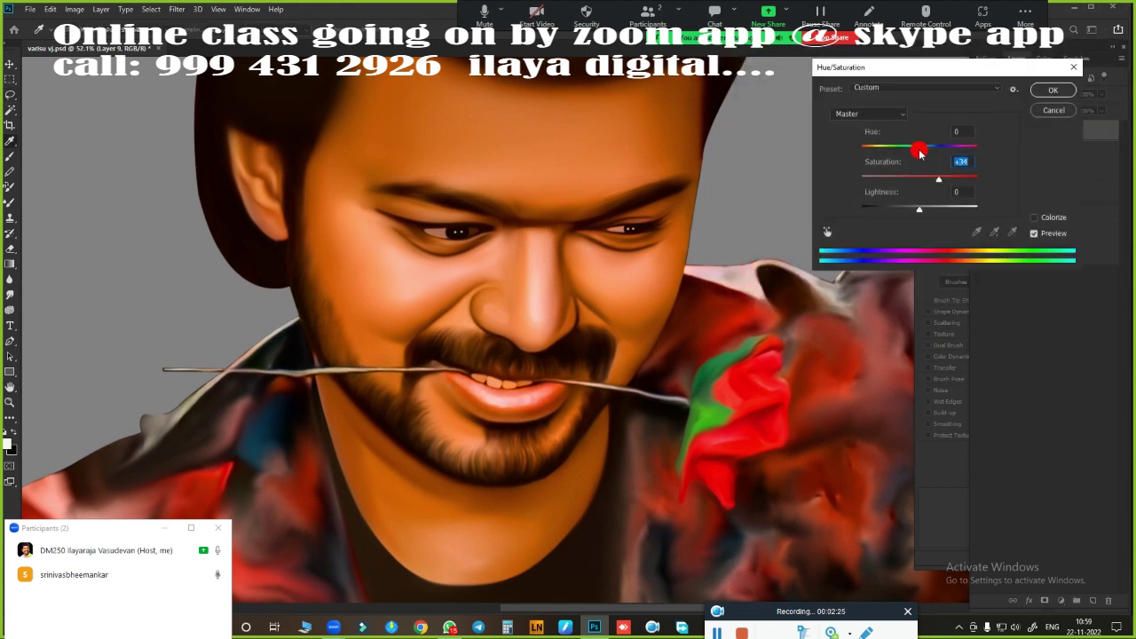
{"action": "left_click_drag", "start_coordinate": [919, 153], "coordinate": [919, 154]}
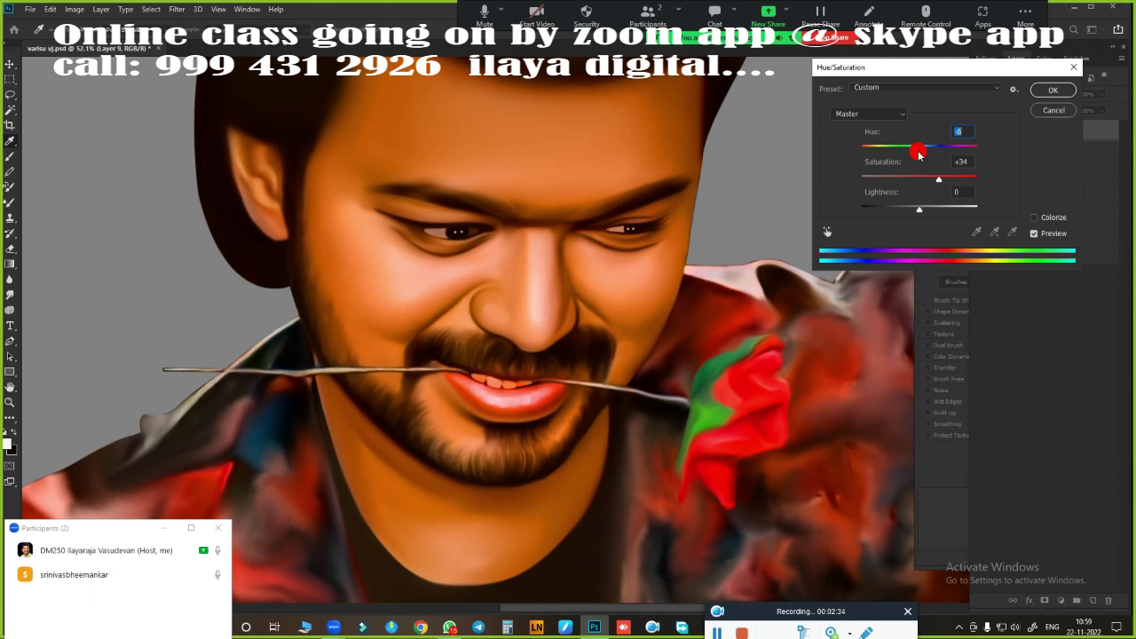
{"action": "left_click", "coordinate": [1058, 95]}
{"action": "scroll", "coordinate": [736, 152], "scroll_direction": "up", "scroll_amount": 3}
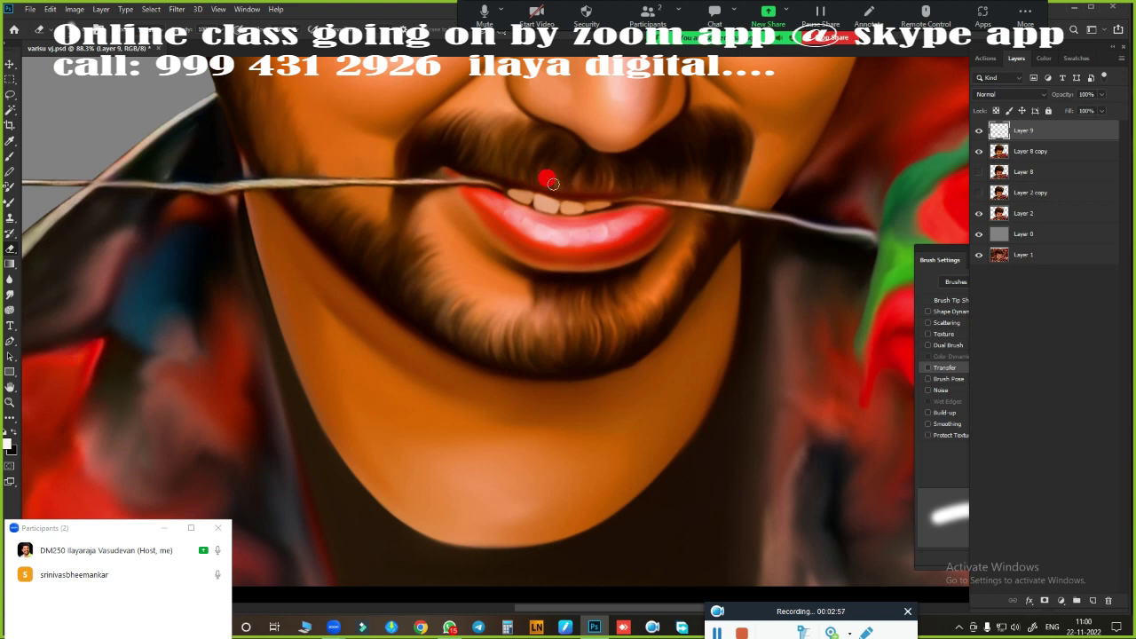
{"action": "scroll", "coordinate": [616, 270], "scroll_direction": "down", "scroll_amount": 5}
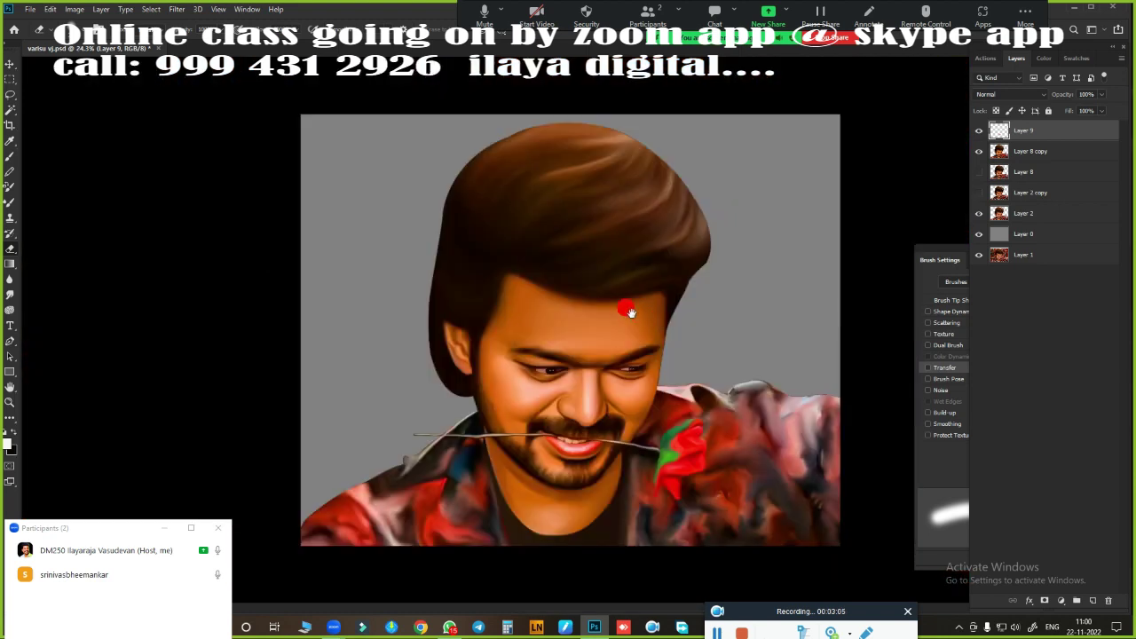
{"action": "scroll", "coordinate": [662, 239], "scroll_direction": "up", "scroll_amount": 3}
- Fade the lip layer slightly and lift the Blue curve's highlights from input 216 to output 255
{"action": "left_click_drag", "start_coordinate": [1074, 129], "coordinate": [1072, 130]}
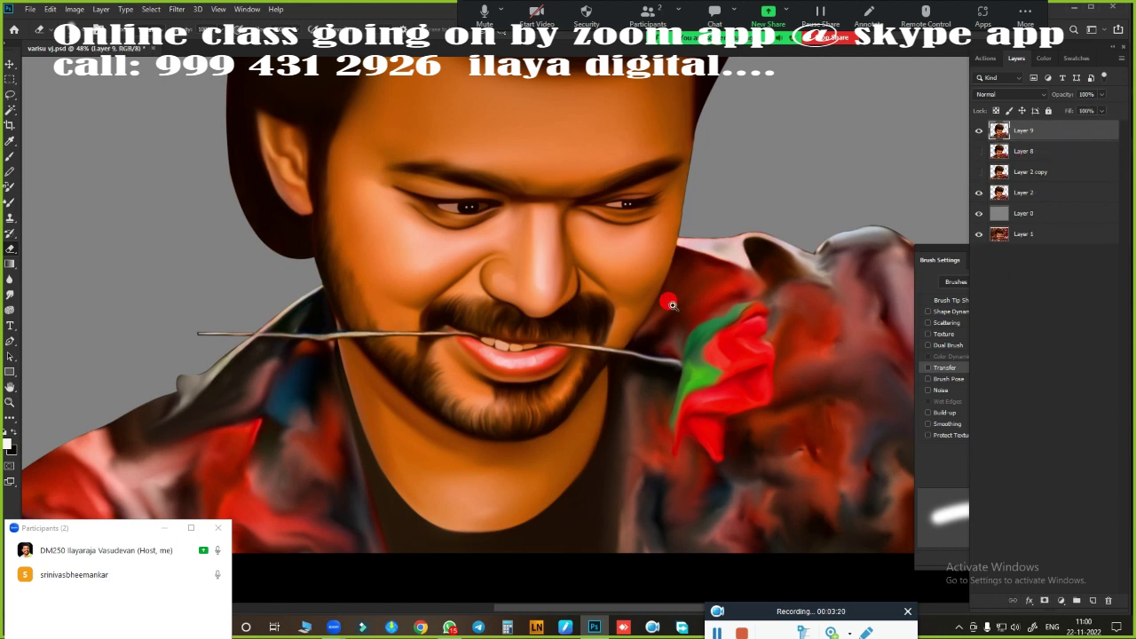
{"action": "scroll", "coordinate": [669, 304], "scroll_direction": "down", "scroll_amount": 3}
{"action": "key", "text": "ctrl+m"}
{"action": "left_click_drag", "start_coordinate": [781, 271], "coordinate": [790, 273]}
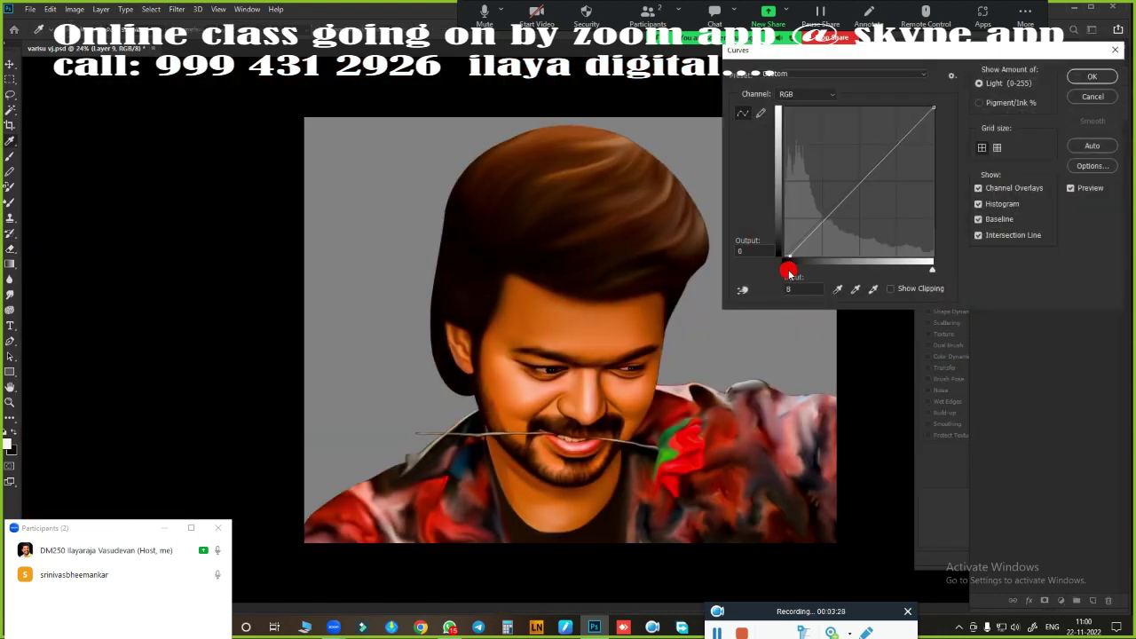
{"action": "left_click", "coordinate": [805, 93]}
{"action": "left_click", "coordinate": [793, 142]}
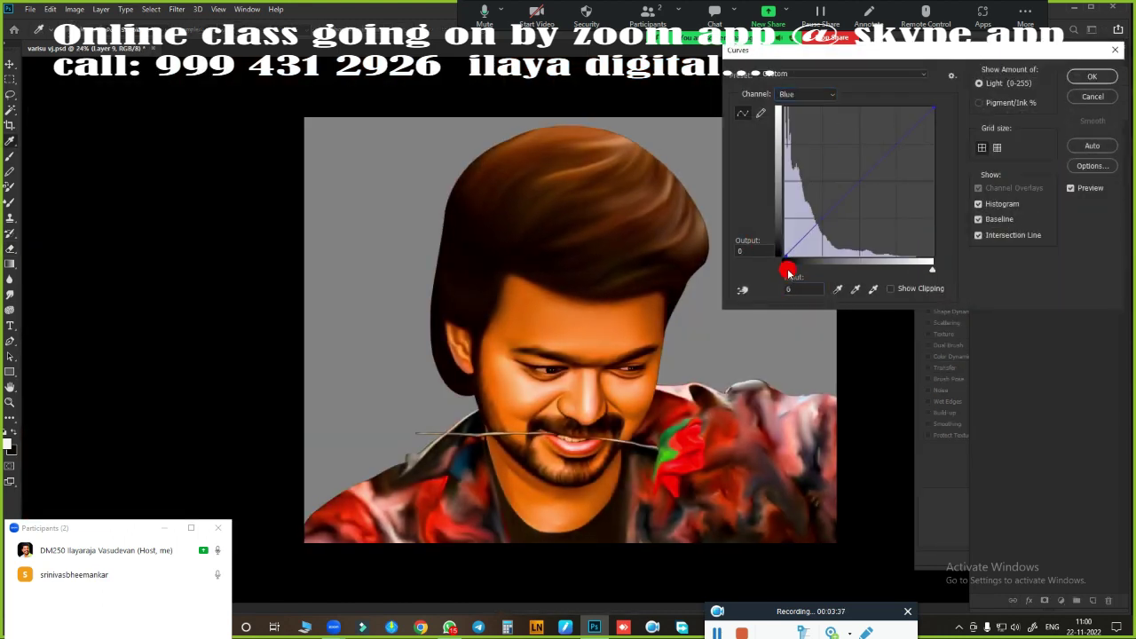
{"action": "left_click_drag", "start_coordinate": [934, 269], "coordinate": [867, 278]}
{"action": "left_click", "coordinate": [1092, 76]}
- Select highlights via Color Range, then apply a Color Balance adjustment to the highlights
{"action": "left_click", "coordinate": [150, 8]}
{"action": "left_click", "coordinate": [182, 121]}
{"action": "left_click", "coordinate": [825, 77]}
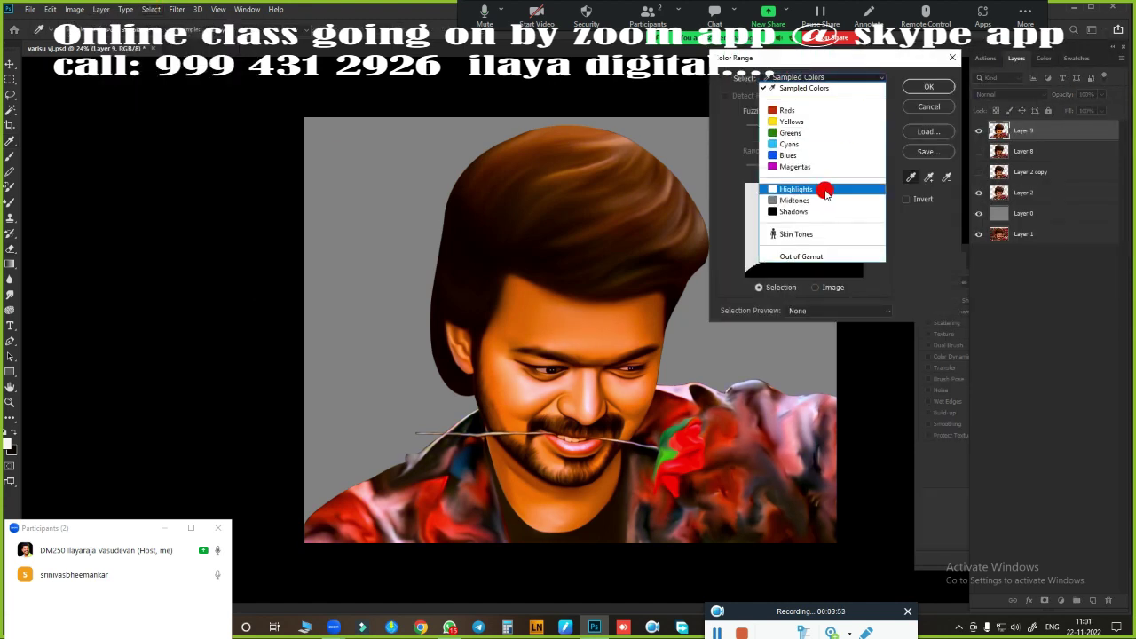
{"action": "left_click", "coordinate": [825, 189]}
{"action": "key", "text": "Return"}
{"action": "key", "text": "ctrl+b"}
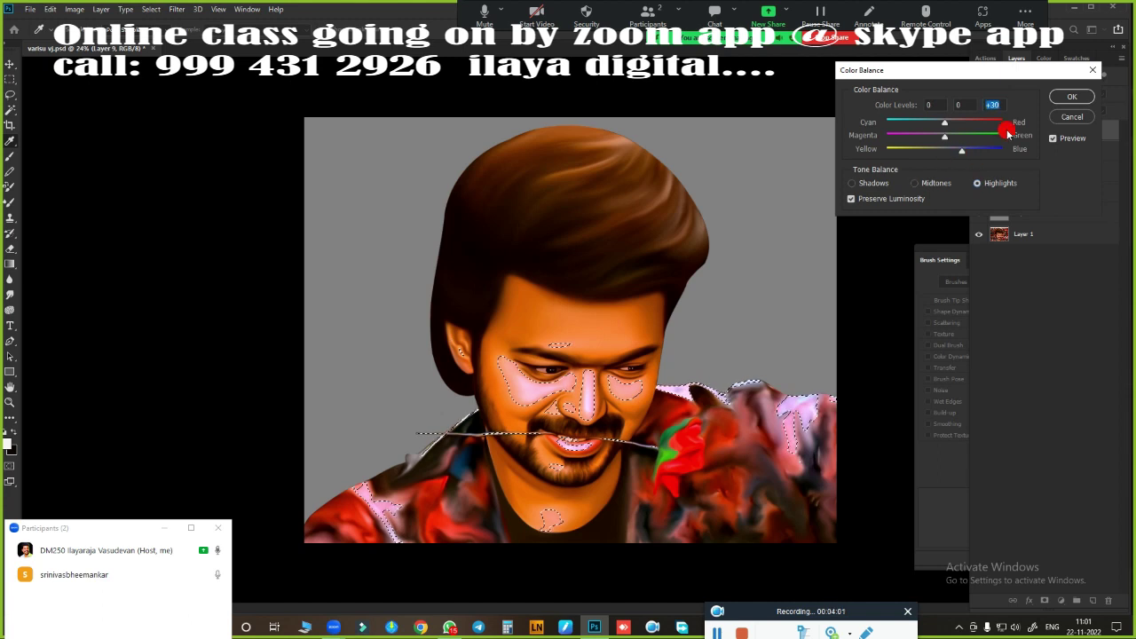
{"action": "key", "text": "Return"}
{"action": "key", "text": "ctrl+d"}
{"action": "key", "text": "ctrl+b"}
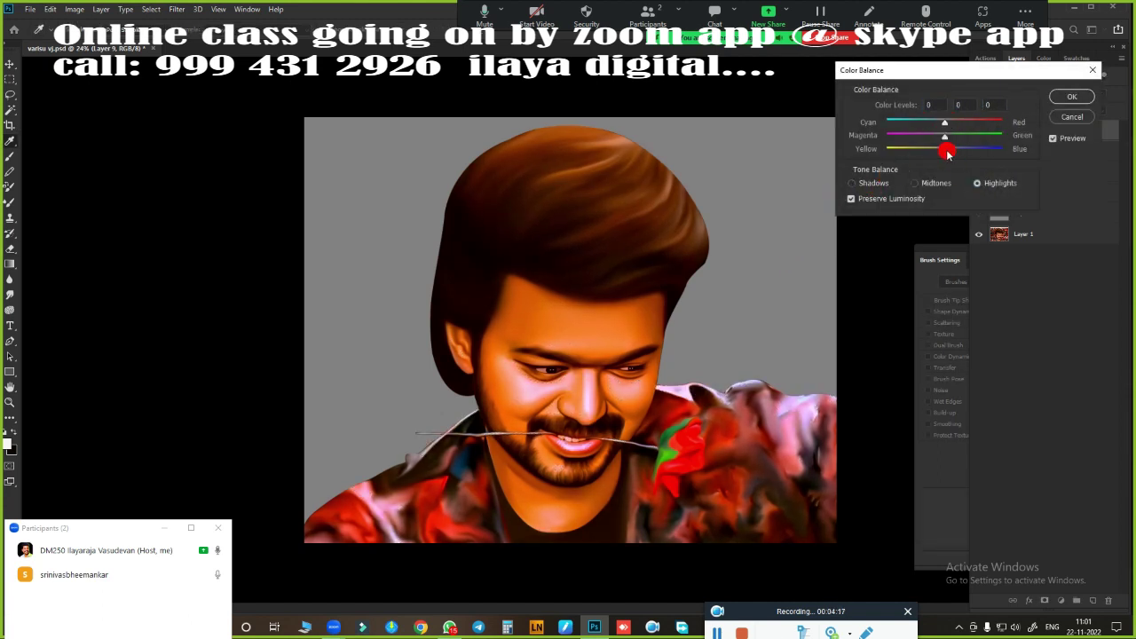
{"action": "key", "text": "Return"}
{"action": "scroll", "coordinate": [647, 307], "scroll_direction": "down", "scroll_amount": 2}
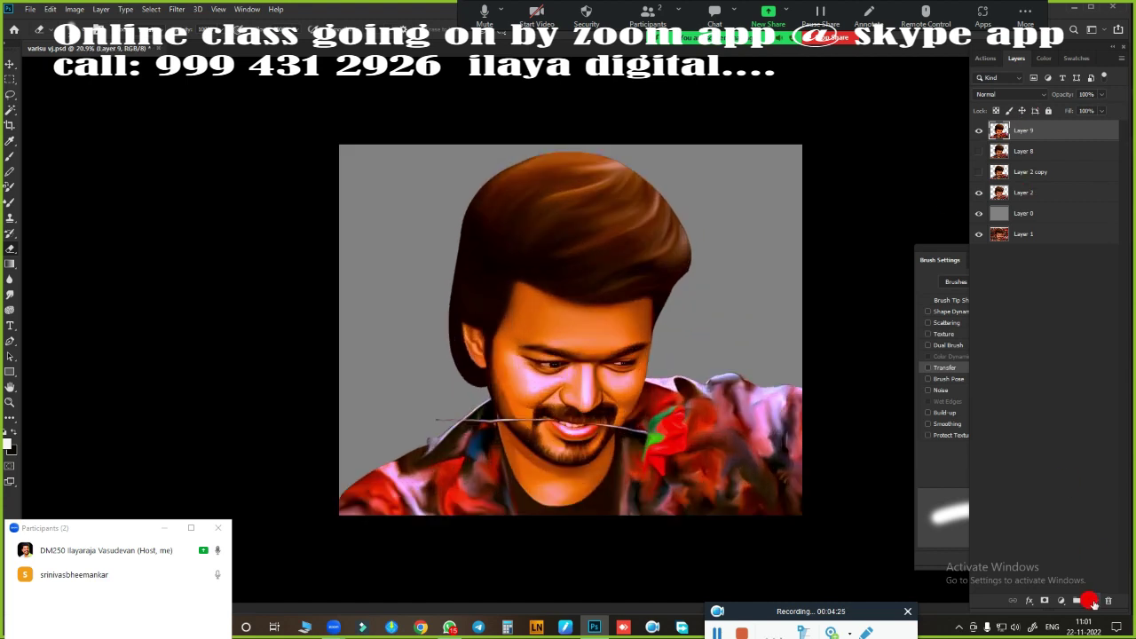
- Set the foreground colour to light cyan-blue and choose a hair-strand brush preset
{"action": "scroll", "coordinate": [585, 300], "scroll_direction": "up", "scroll_amount": 2}
{"action": "scroll", "coordinate": [619, 336], "scroll_direction": "up", "scroll_amount": 2}
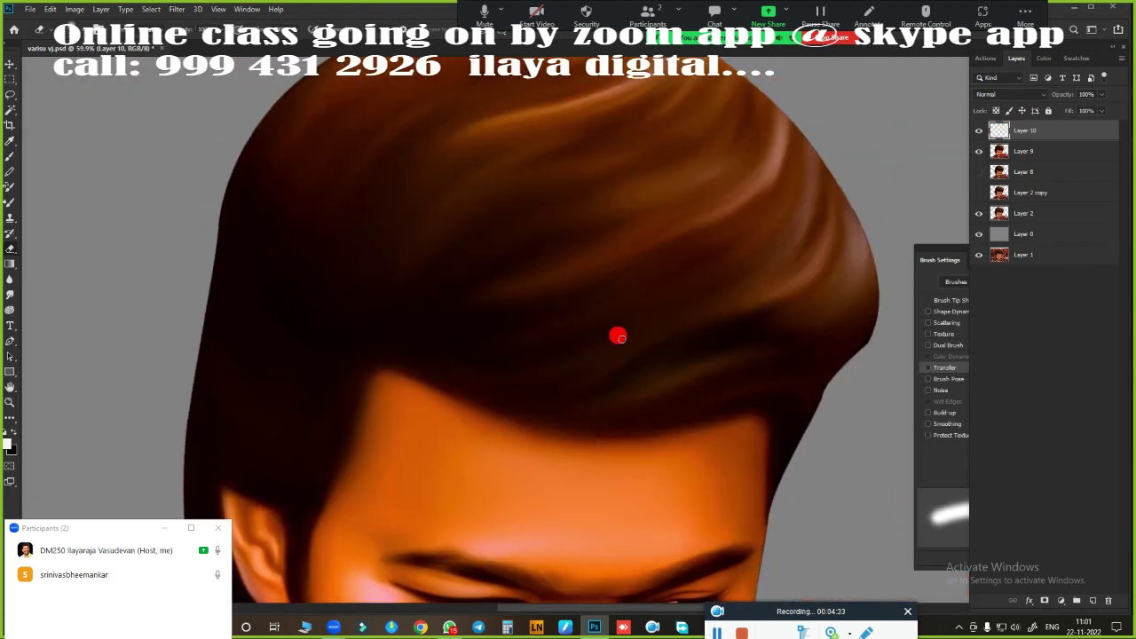
{"action": "left_click", "coordinate": [9, 446]}
{"action": "left_click", "coordinate": [979, 293]}
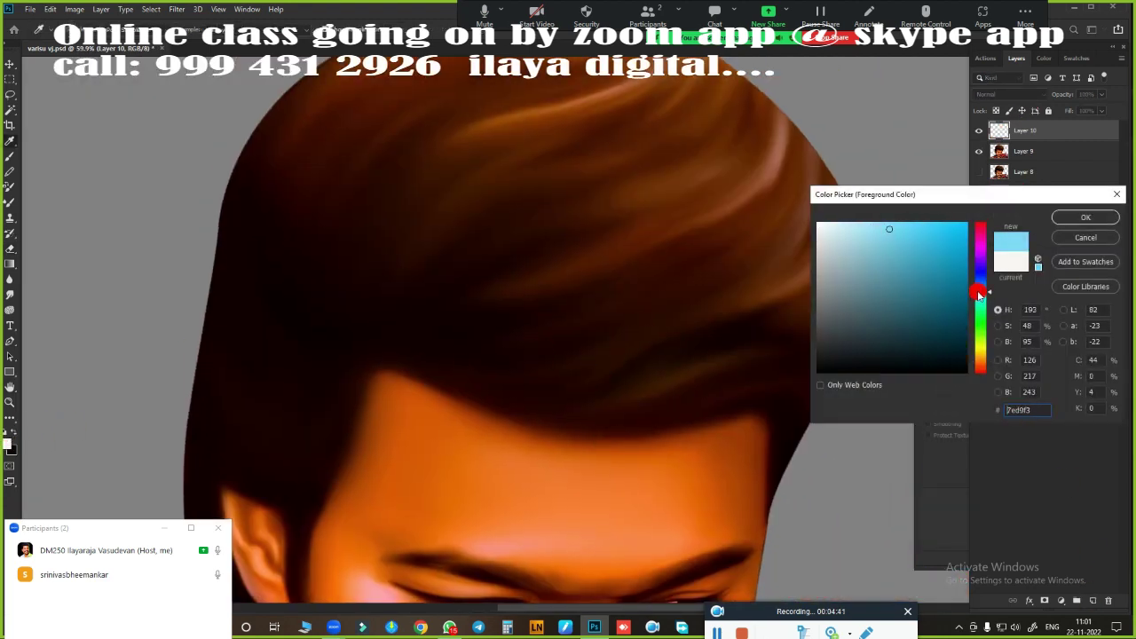
{"action": "left_click", "coordinate": [1015, 216]}
{"action": "right_click", "coordinate": [443, 275]}
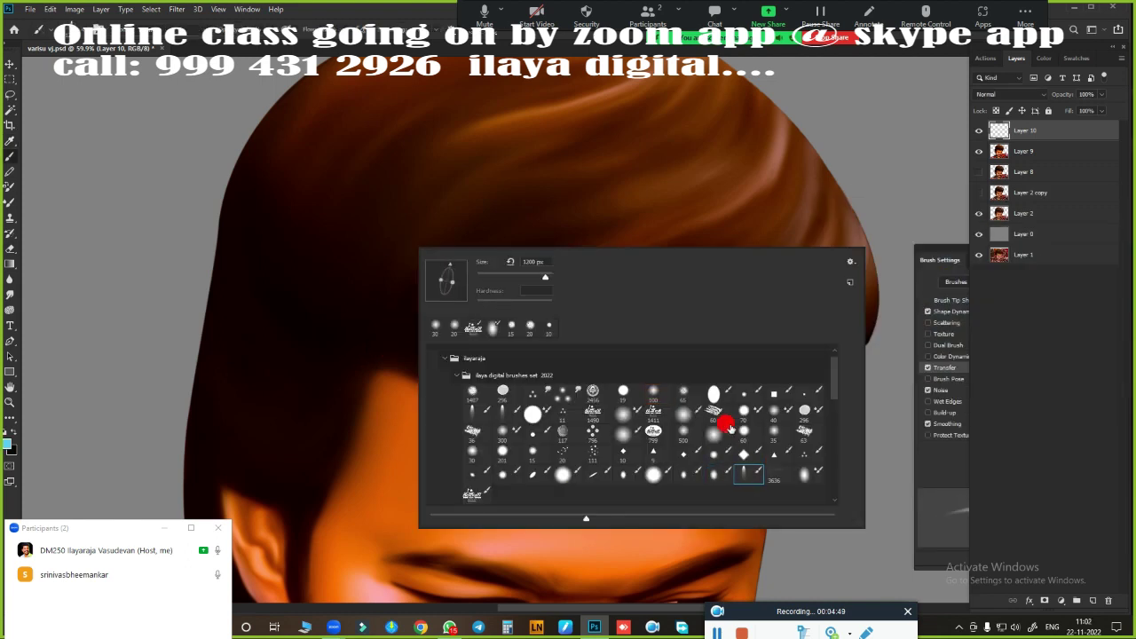
{"action": "double_click", "coordinate": [723, 424]}
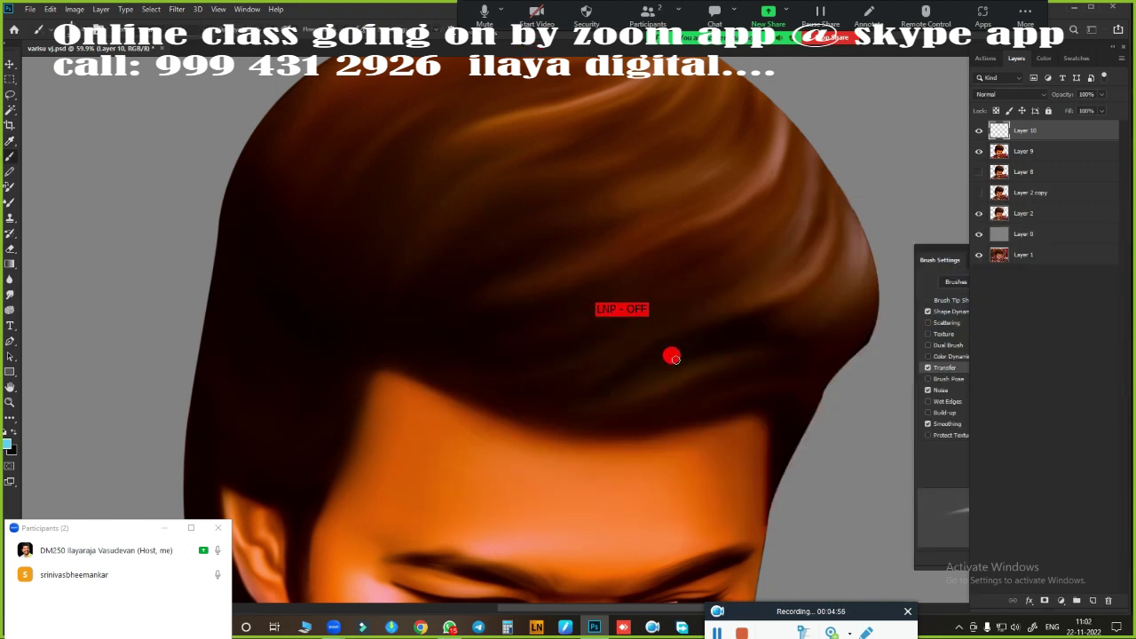
- Rotate and zoom the canvas view to line up the hair crown
{"action": "key", "text": "ctrl+0"}
{"action": "key", "text": "r"}
{"action": "left_click_drag", "start_coordinate": [618, 309], "coordinate": [302, 310]}
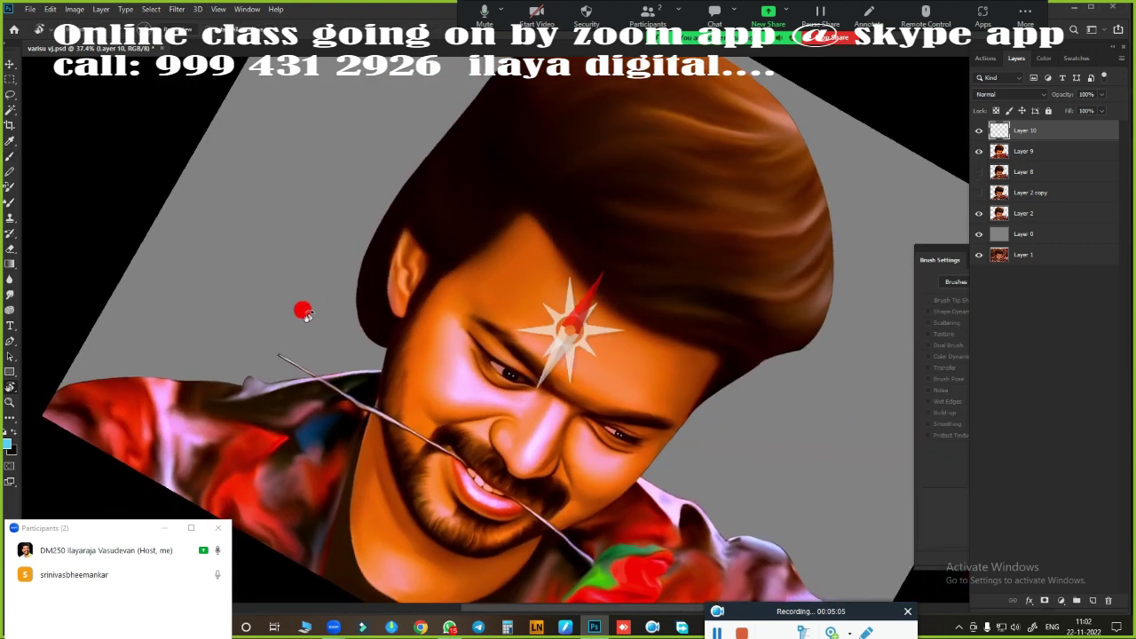
{"action": "scroll", "coordinate": [699, 265], "scroll_direction": "up", "scroll_amount": 2}
{"action": "scroll", "coordinate": [699, 264], "scroll_direction": "up", "scroll_amount": 2}
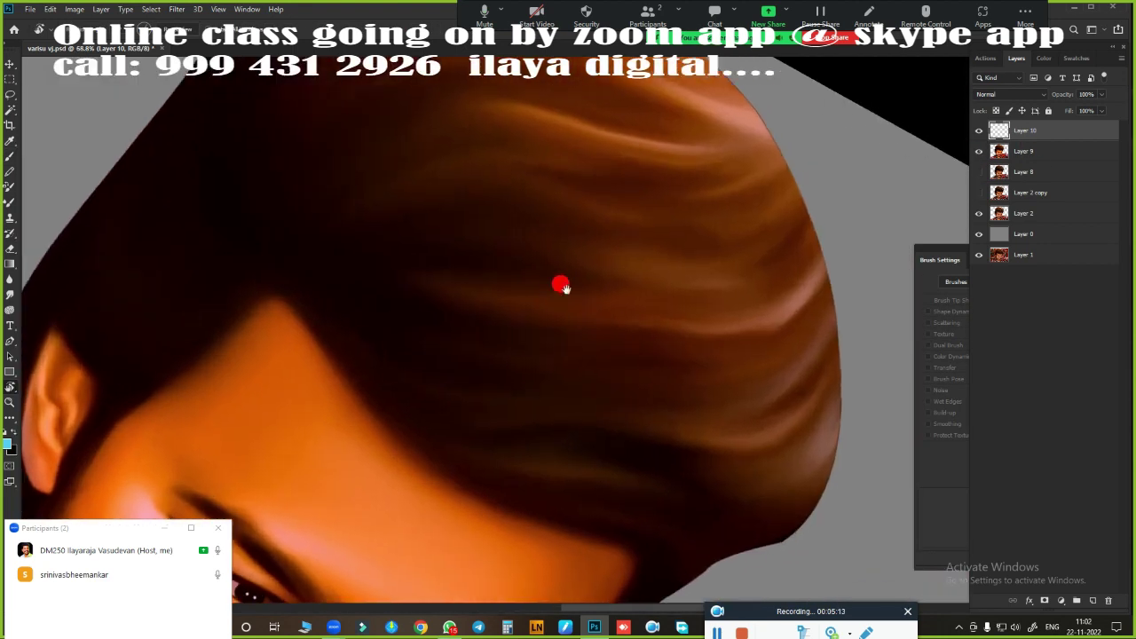
{"action": "scroll", "coordinate": [560, 284], "scroll_direction": "up", "scroll_amount": 2}
{"action": "key", "text": "b"}
{"action": "key", "text": "ctrl+alt+i"}
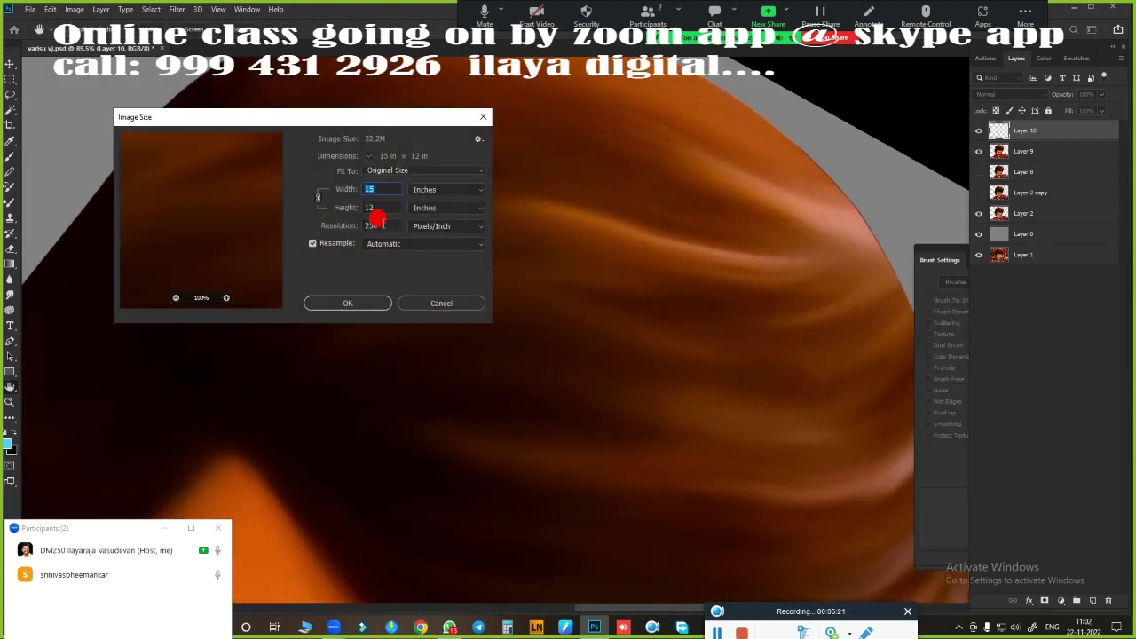
{"action": "key", "text": "Return"}
{"action": "key", "text": "r"}
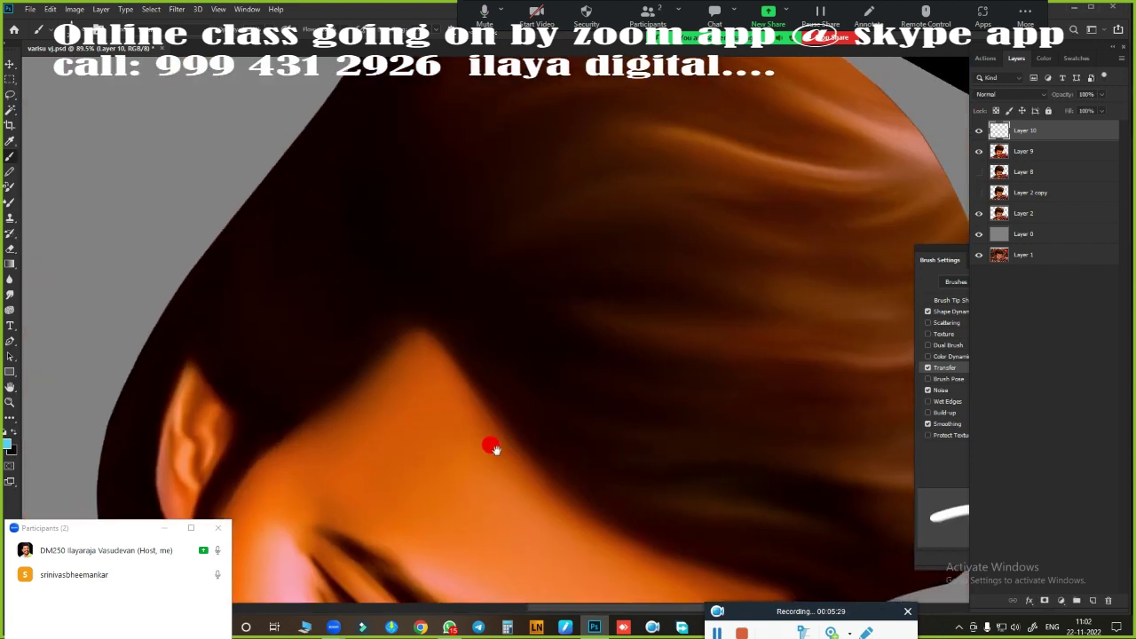
{"action": "left_click_drag", "start_coordinate": [315, 217], "coordinate": [743, 233]}
{"action": "key", "text": "z"}
{"action": "mouse_move", "coordinate": [672, 284]}
{"action": "left_mouse_down"}
{"action": "mouse_move", "coordinate": [562, 311]}
{"action": "mouse_move", "coordinate": [400, 302]}
{"action": "left_mouse_up"}
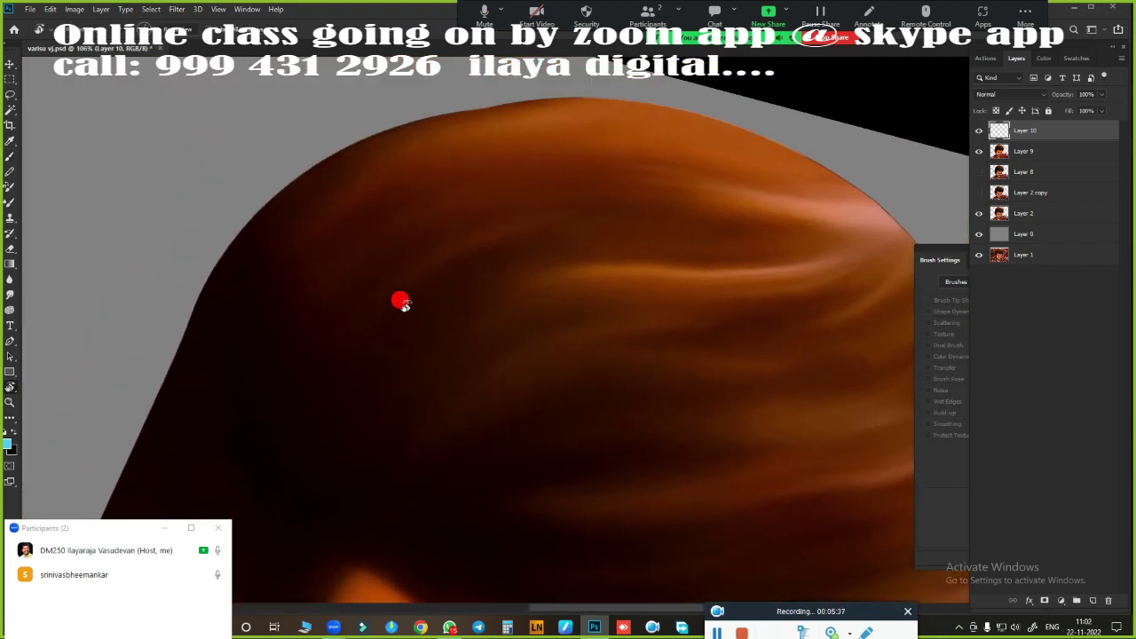
- Switch to an orange colour and paint strands across the upper-left hair
{"action": "left_click", "coordinate": [7, 444]}
{"action": "left_click", "coordinate": [915, 223]}
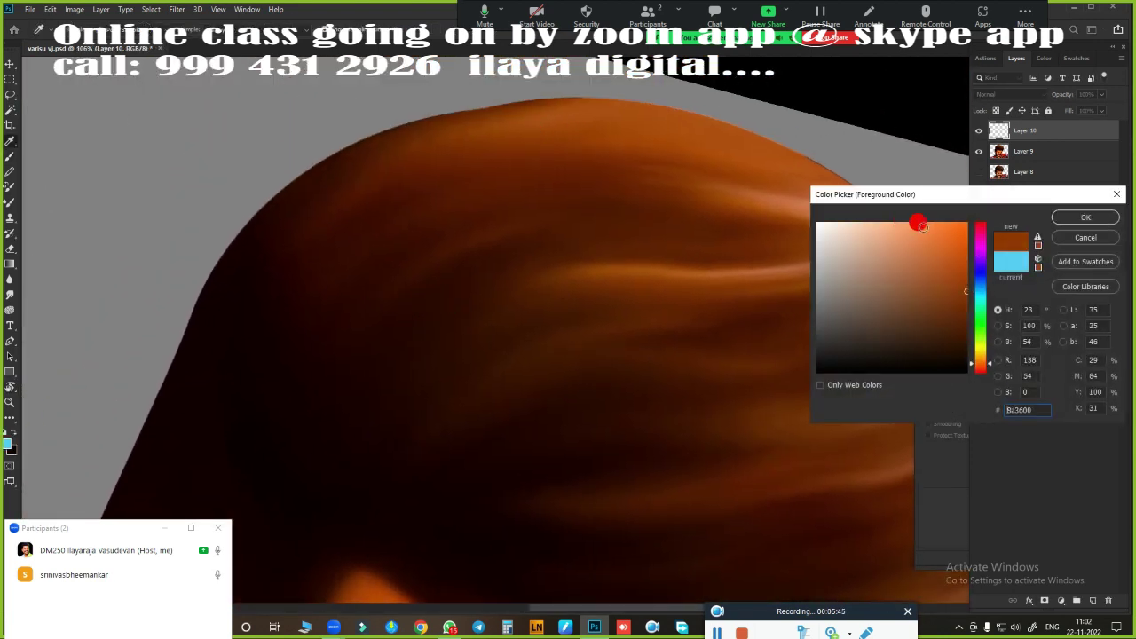
{"action": "left_click", "coordinate": [1012, 233]}
{"action": "key", "text": "b"}
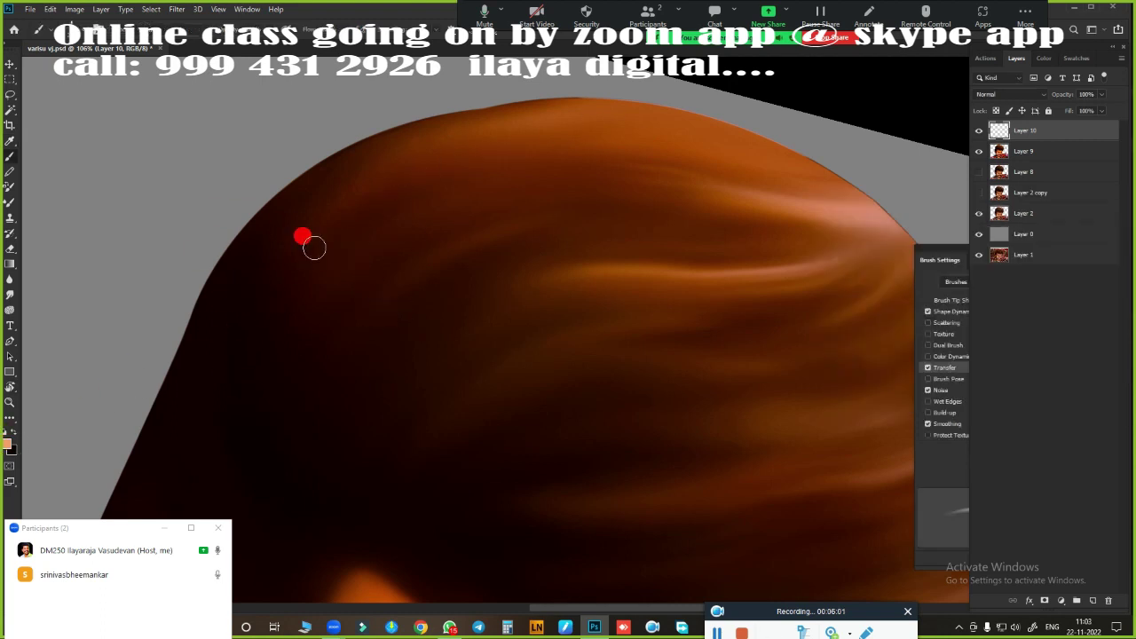
{"action": "mouse_move", "coordinate": [315, 247]}
{"action": "left_mouse_down"}
{"action": "mouse_move", "coordinate": [520, 132]}
{"action": "mouse_move", "coordinate": [474, 106]}
{"action": "left_mouse_up"}
{"action": "left_click_drag", "start_coordinate": [251, 314], "coordinate": [432, 324]}
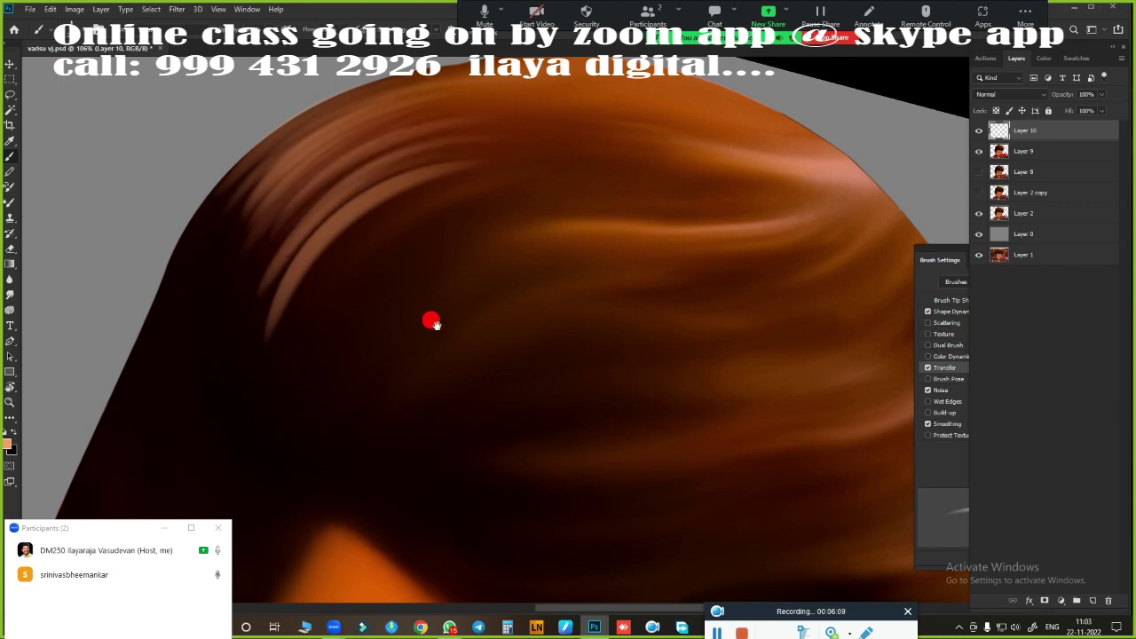
- Paint more light strands through the upper and lower hair
{"action": "scroll", "coordinate": [431, 324], "scroll_direction": "down", "scroll_amount": 2}
{"action": "mouse_move", "coordinate": [241, 254]}
{"action": "left_mouse_down"}
{"action": "mouse_move", "coordinate": [368, 274]}
{"action": "mouse_move", "coordinate": [507, 198]}
{"action": "mouse_move", "coordinate": [355, 249]}
{"action": "left_mouse_up"}
{"action": "scroll", "coordinate": [507, 198], "scroll_direction": "up", "scroll_amount": 2}
{"action": "left_click_drag", "start_coordinate": [591, 325], "coordinate": [320, 342]}
{"action": "left_click_drag", "start_coordinate": [509, 279], "coordinate": [381, 293]}
{"action": "left_click_drag", "start_coordinate": [546, 319], "coordinate": [302, 386]}
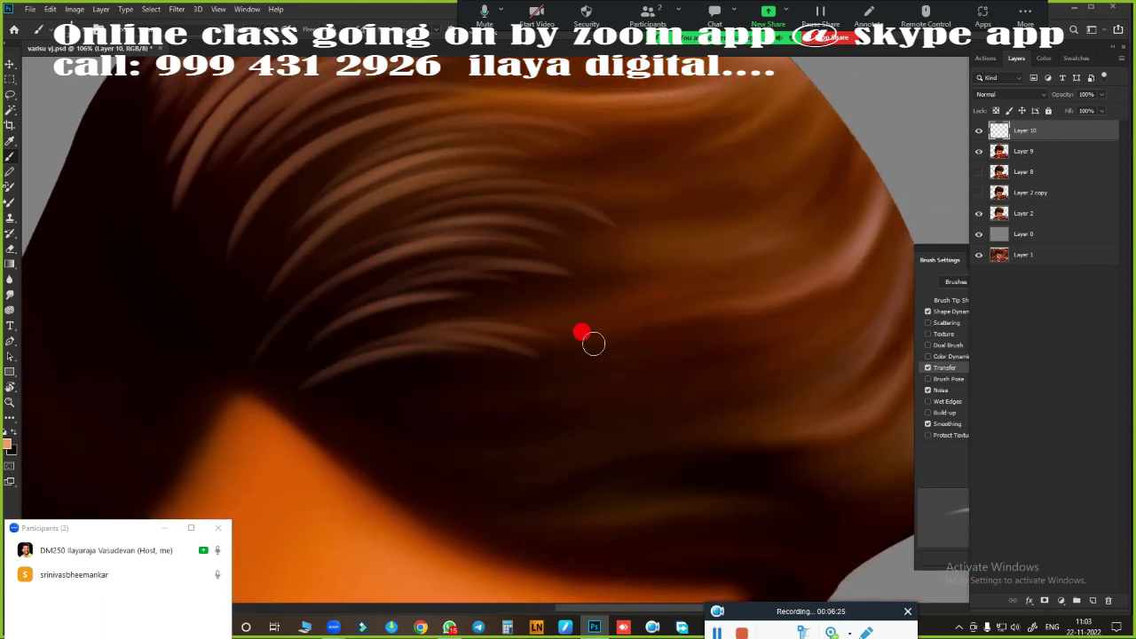
{"action": "left_click_drag", "start_coordinate": [550, 390], "coordinate": [393, 398]}
{"action": "scroll", "coordinate": [580, 411], "scroll_direction": "down", "scroll_amount": 3}
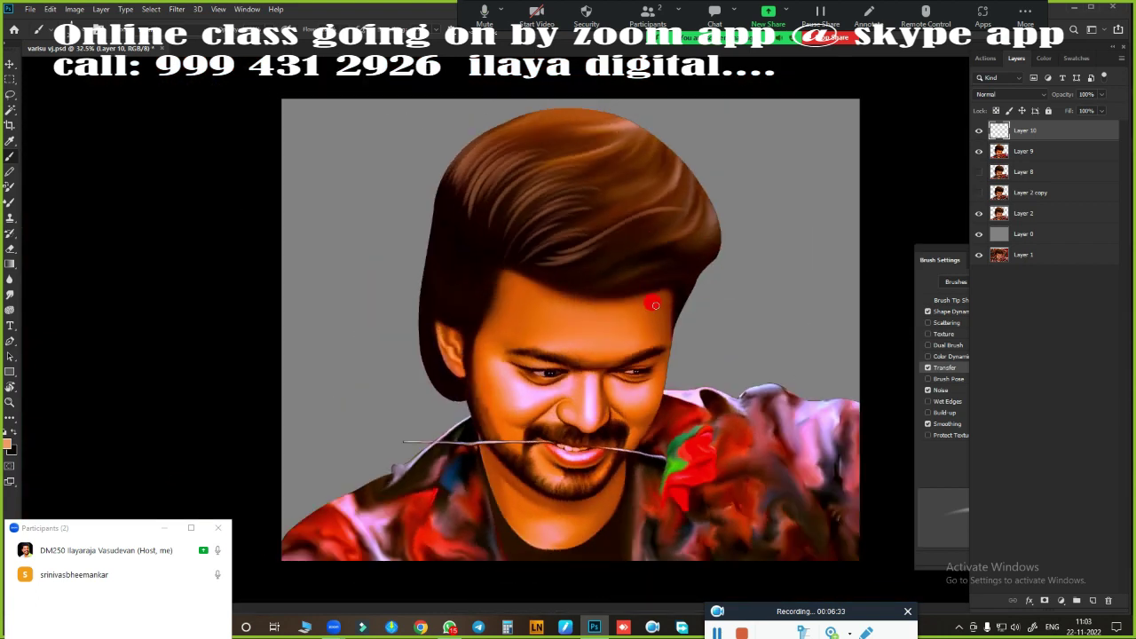
{"action": "scroll", "coordinate": [520, 355], "scroll_direction": "up", "scroll_amount": 5}
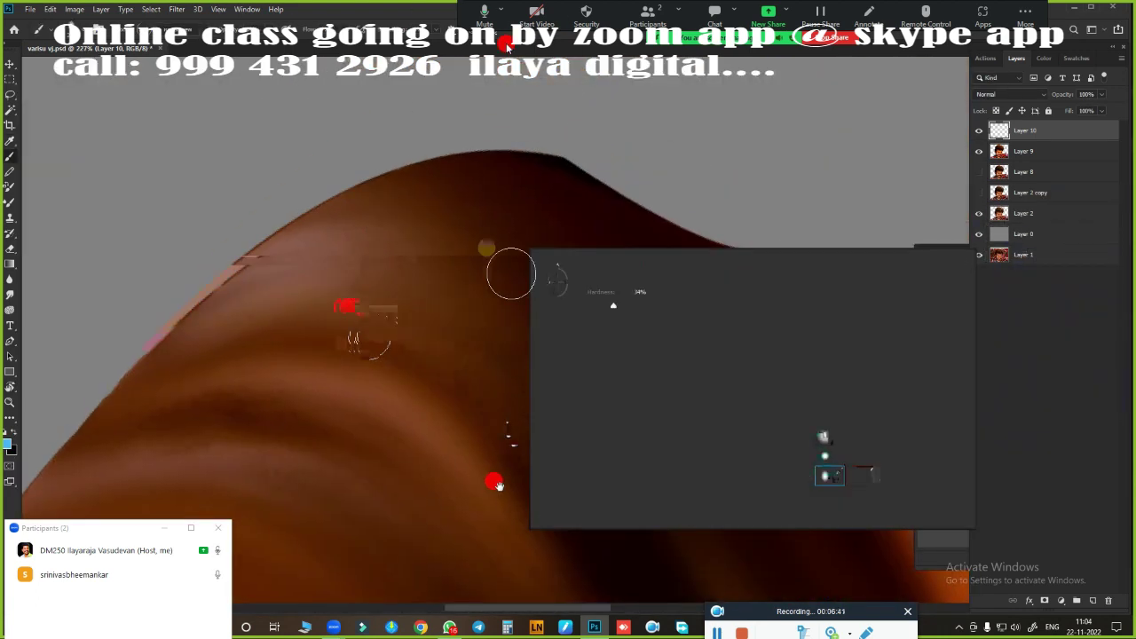
- Paint two light-blue strands along the hair edge, undoing two misplaced strokes
{"action": "scroll", "coordinate": [516, 460], "scroll_direction": "up", "scroll_amount": 3}
{"action": "left_click_drag", "start_coordinate": [355, 253], "coordinate": [474, 249]}
{"action": "key", "text": "ctrl+z"}
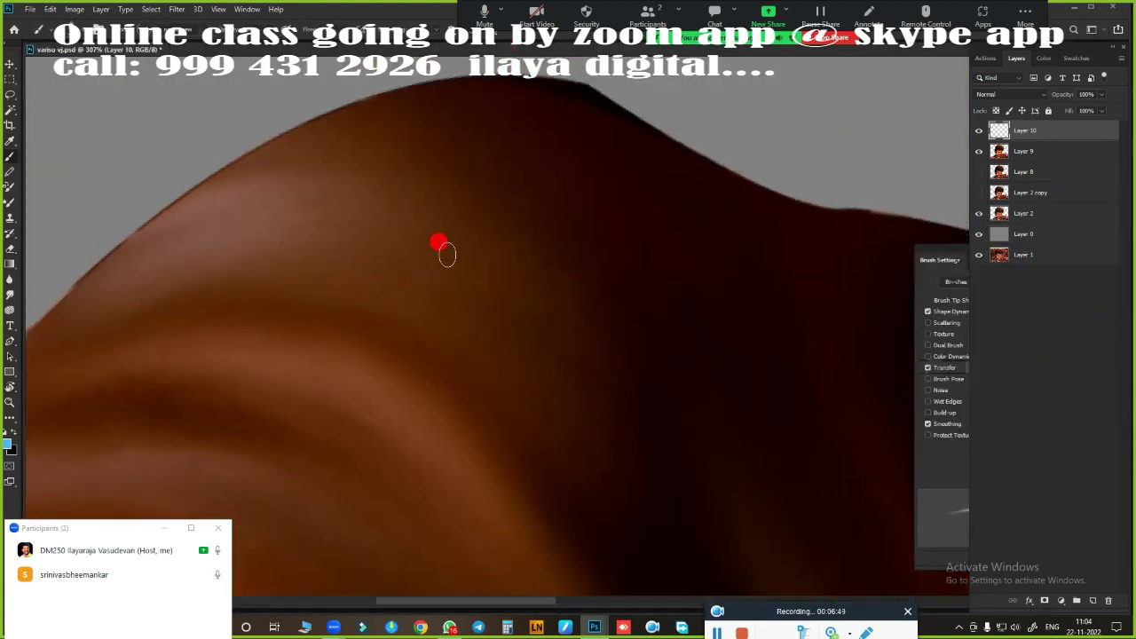
{"action": "left_click_drag", "start_coordinate": [585, 184], "coordinate": [282, 169]}
{"action": "key", "text": "ctrl+z"}
{"action": "scroll", "coordinate": [497, 317], "scroll_direction": "up", "scroll_amount": 2}
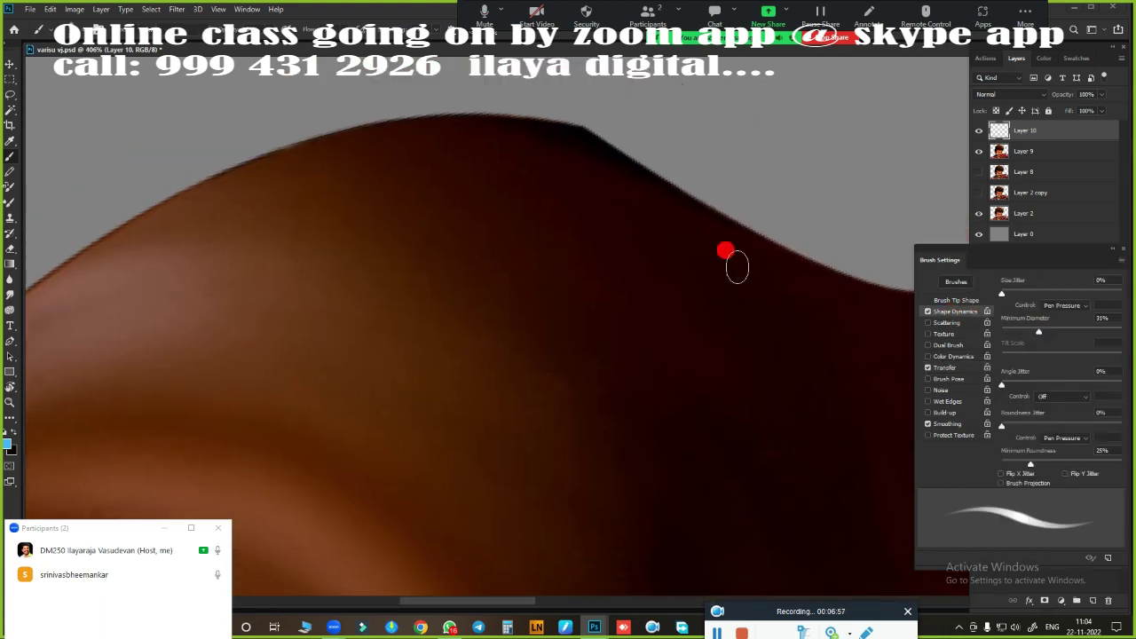
{"action": "left_click_drag", "start_coordinate": [226, 200], "coordinate": [532, 230]}
{"action": "left_click_drag", "start_coordinate": [382, 213], "coordinate": [577, 249]}
- Sweep three more long light-blue strands across the hair
{"action": "scroll", "coordinate": [418, 246], "scroll_direction": "up", "scroll_amount": 1}
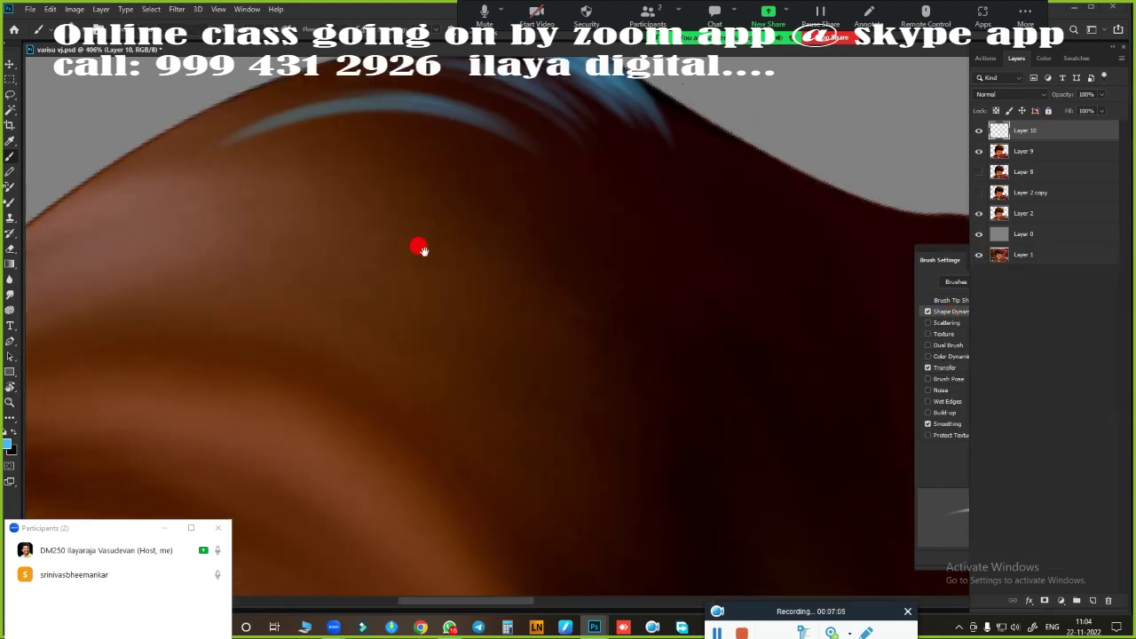
{"action": "scroll", "coordinate": [353, 251], "scroll_direction": "down", "scroll_amount": 1}
{"action": "left_click_drag", "start_coordinate": [249, 257], "coordinate": [683, 377]}
{"action": "left_click_drag", "start_coordinate": [507, 270], "coordinate": [692, 444]}
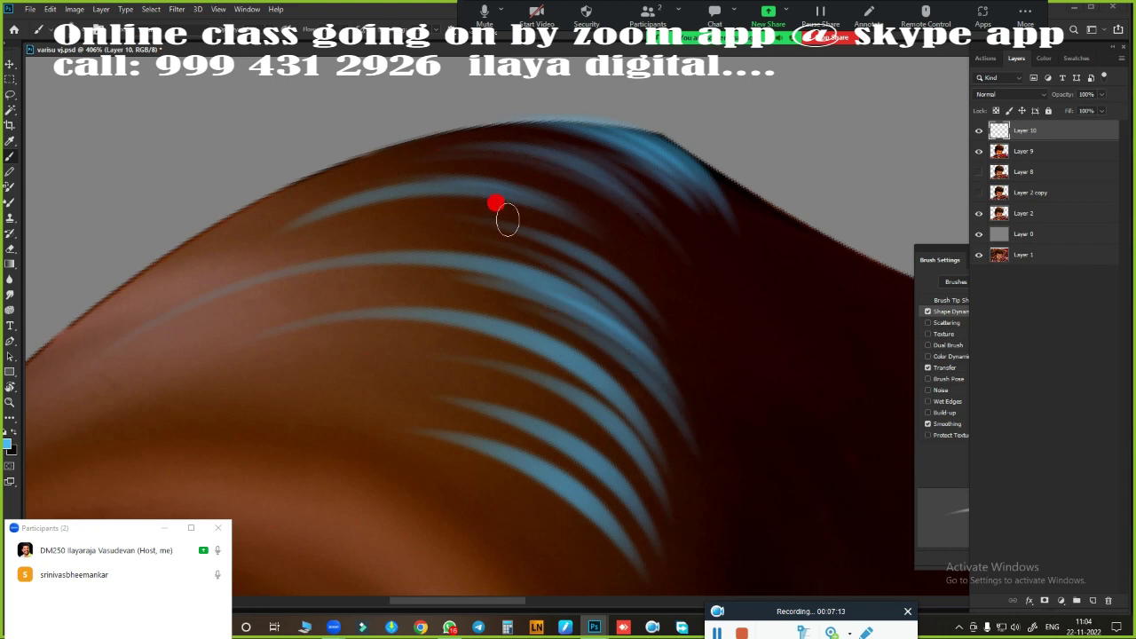
{"action": "left_click_drag", "start_coordinate": [500, 203], "coordinate": [697, 226]}
{"action": "scroll", "coordinate": [697, 226], "scroll_direction": "down", "scroll_amount": 5}
{"action": "scroll", "coordinate": [565, 325], "scroll_direction": "up", "scroll_amount": 2}
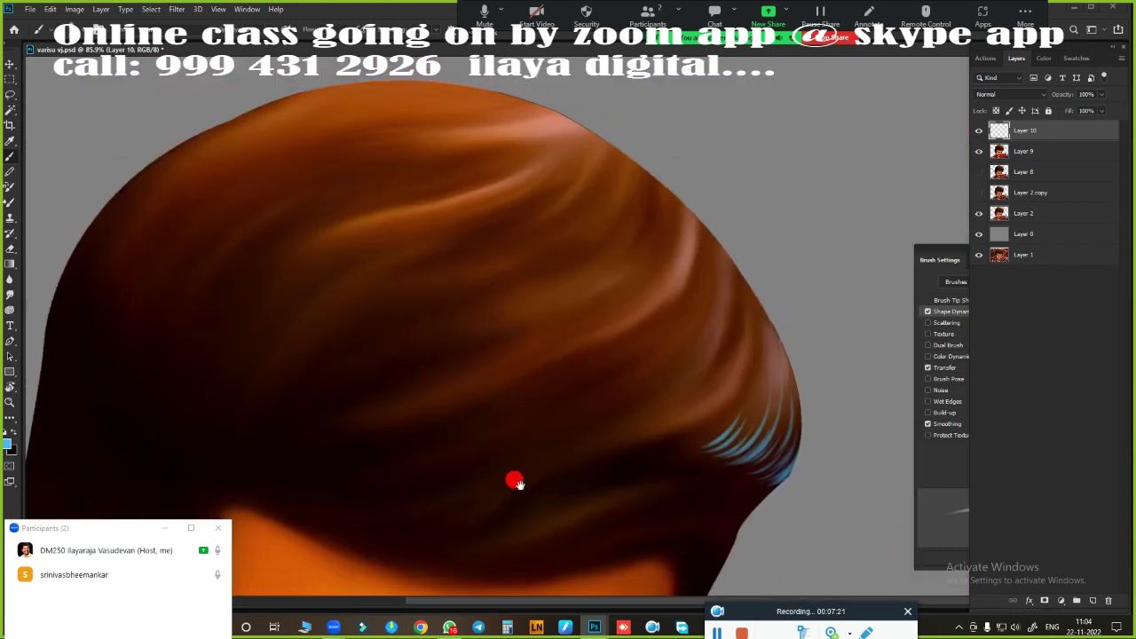
{"action": "scroll", "coordinate": [314, 437], "scroll_direction": "up", "scroll_amount": 3}
{"action": "scroll", "coordinate": [370, 394], "scroll_direction": "down", "scroll_amount": 1}
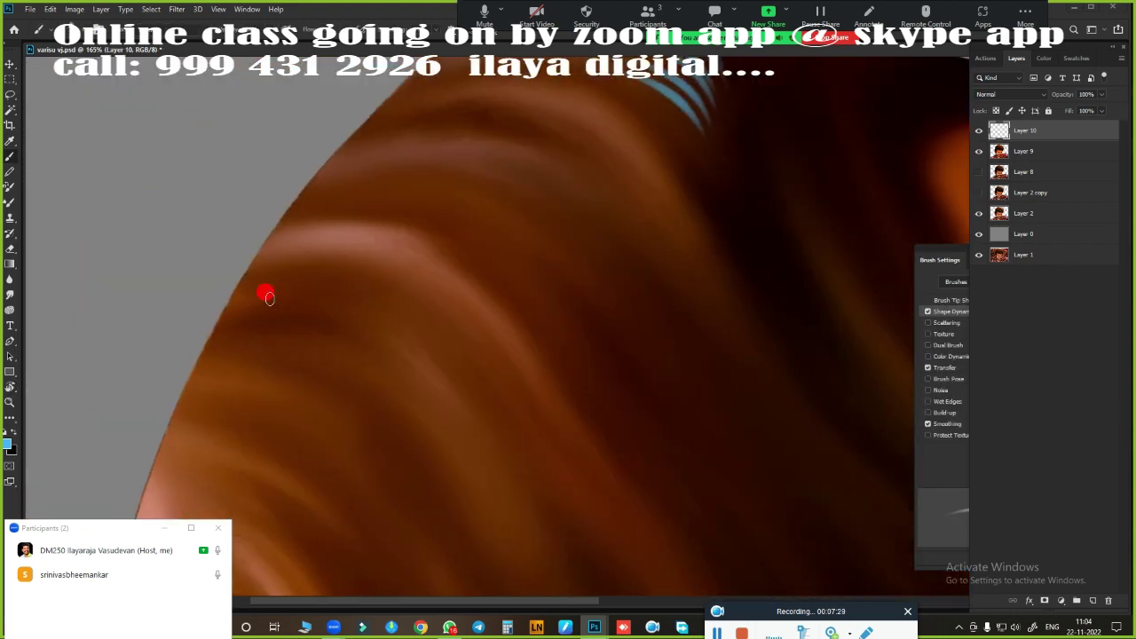
- Paint light-blue strands along the left and upper hair edges
{"action": "left_click_drag", "start_coordinate": [487, 401], "coordinate": [406, 393]}
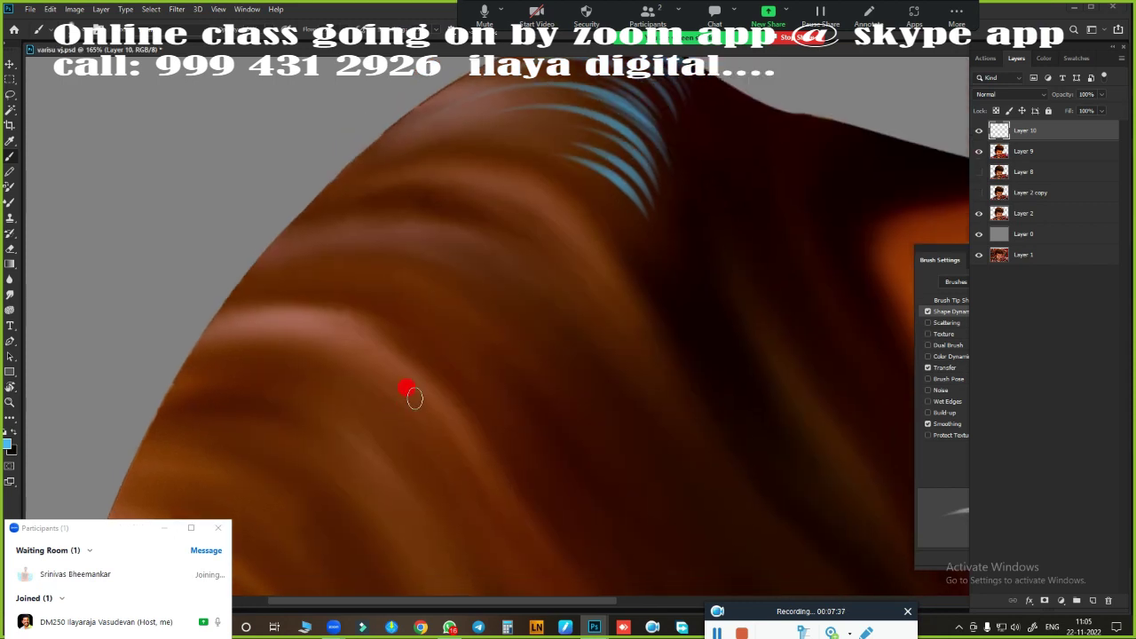
{"action": "left_click_drag", "start_coordinate": [346, 320], "coordinate": [172, 367]}
{"action": "left_click_drag", "start_coordinate": [377, 277], "coordinate": [200, 344]}
{"action": "left_click_drag", "start_coordinate": [395, 206], "coordinate": [235, 283]}
{"action": "left_click_drag", "start_coordinate": [462, 182], "coordinate": [293, 240]}
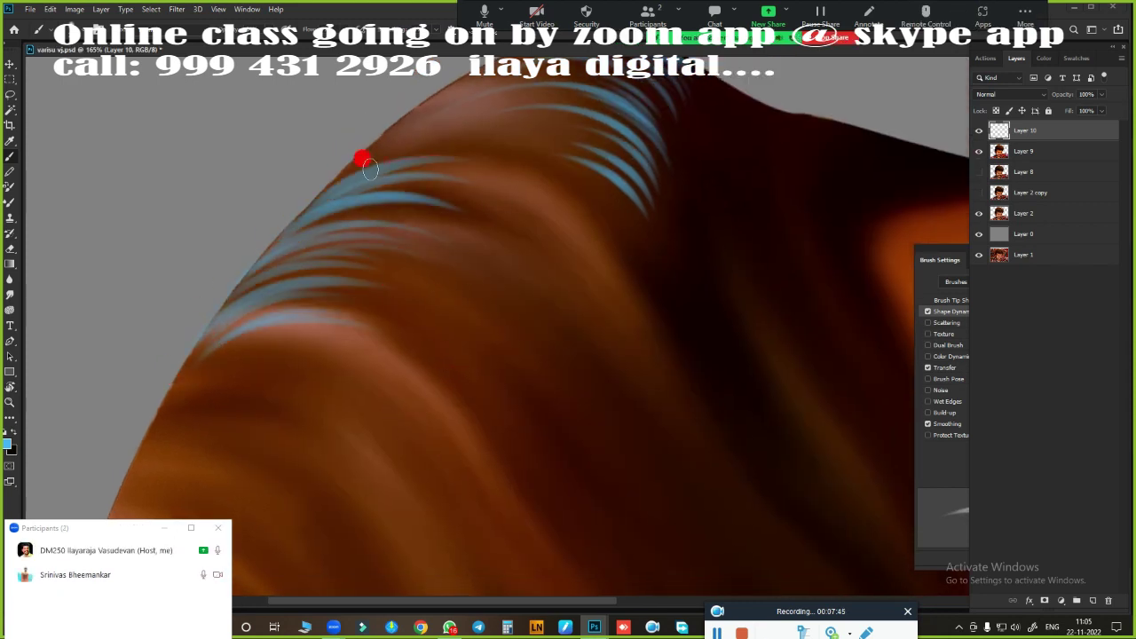
{"action": "left_click_drag", "start_coordinate": [504, 115], "coordinate": [363, 160]}
{"action": "left_click_drag", "start_coordinate": [363, 159], "coordinate": [489, 289]}
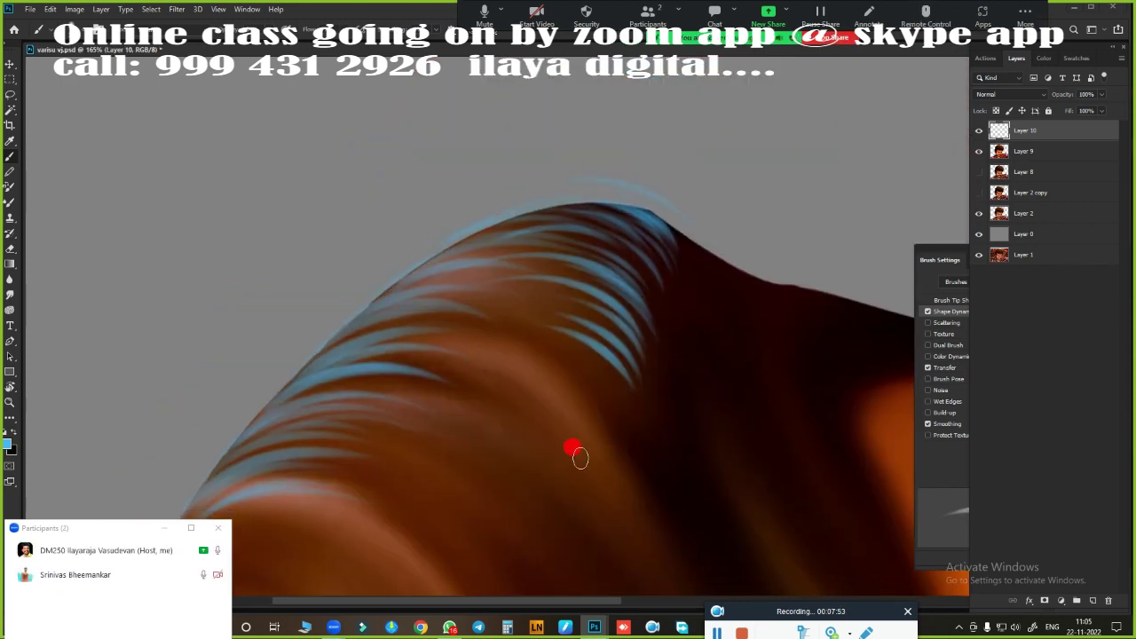
- Brush light-blue strands from the left hair edge up toward the crown
{"action": "mouse_move", "coordinate": [580, 457]}
{"action": "left_mouse_down"}
{"action": "mouse_move", "coordinate": [651, 228]}
{"action": "mouse_move", "coordinate": [373, 314]}
{"action": "mouse_move", "coordinate": [244, 368]}
{"action": "left_mouse_up"}
{"action": "left_click_drag", "start_coordinate": [413, 287], "coordinate": [272, 363]}
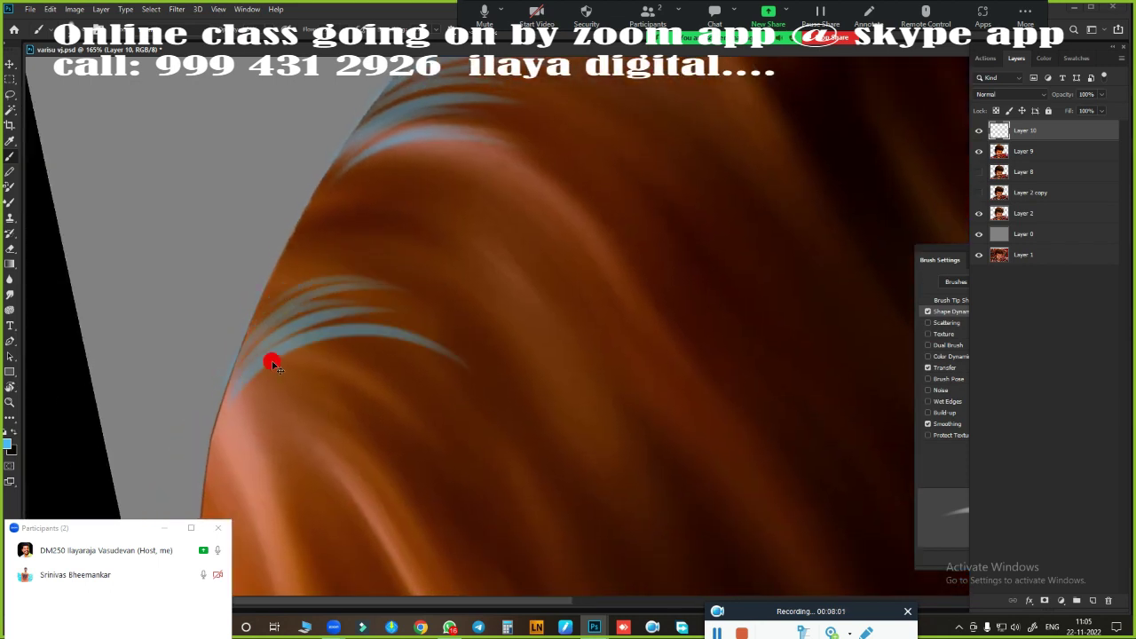
{"action": "left_click_drag", "start_coordinate": [467, 253], "coordinate": [269, 253]}
{"action": "left_click_drag", "start_coordinate": [468, 169], "coordinate": [345, 152]}
{"action": "mouse_move", "coordinate": [537, 115]}
{"action": "left_mouse_down"}
{"action": "mouse_move", "coordinate": [341, 178]}
{"action": "mouse_move", "coordinate": [443, 325]}
{"action": "left_mouse_up"}
- Add curving light-blue strands down the hair near the left edge
{"action": "left_click_drag", "start_coordinate": [257, 223], "coordinate": [482, 396]}
{"action": "left_click_drag", "start_coordinate": [277, 202], "coordinate": [481, 343]}
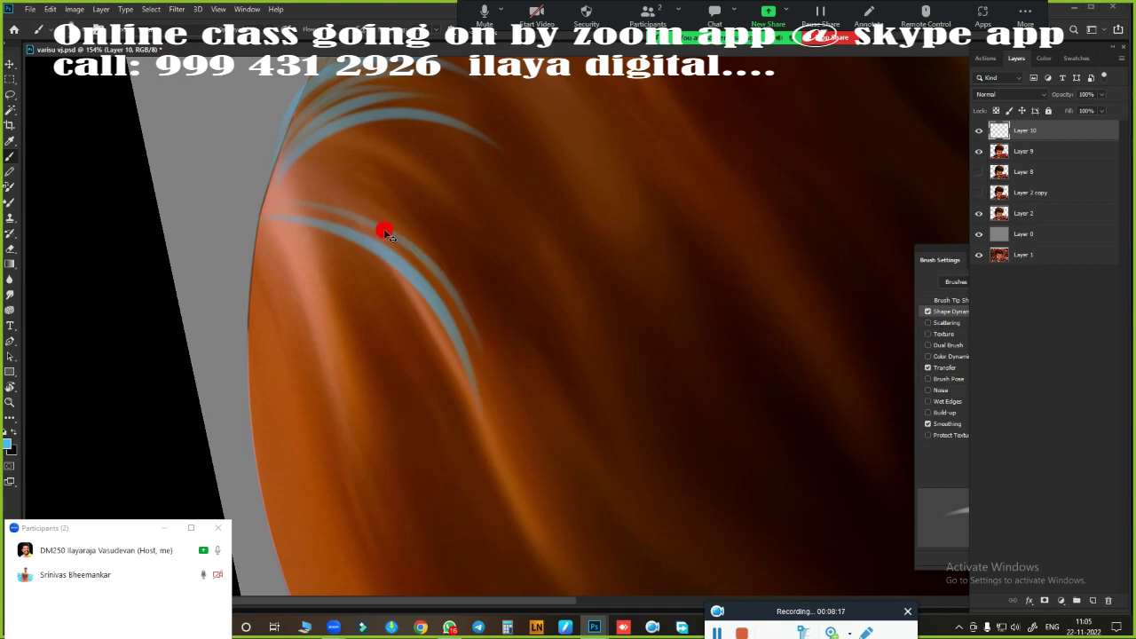
{"action": "left_click_drag", "start_coordinate": [384, 233], "coordinate": [474, 369]}
{"action": "mouse_move", "coordinate": [390, 240]}
{"action": "left_mouse_down"}
{"action": "mouse_move", "coordinate": [507, 401]}
{"action": "mouse_move", "coordinate": [539, 424]}
{"action": "left_mouse_up"}
{"action": "left_click_drag", "start_coordinate": [289, 189], "coordinate": [487, 192]}
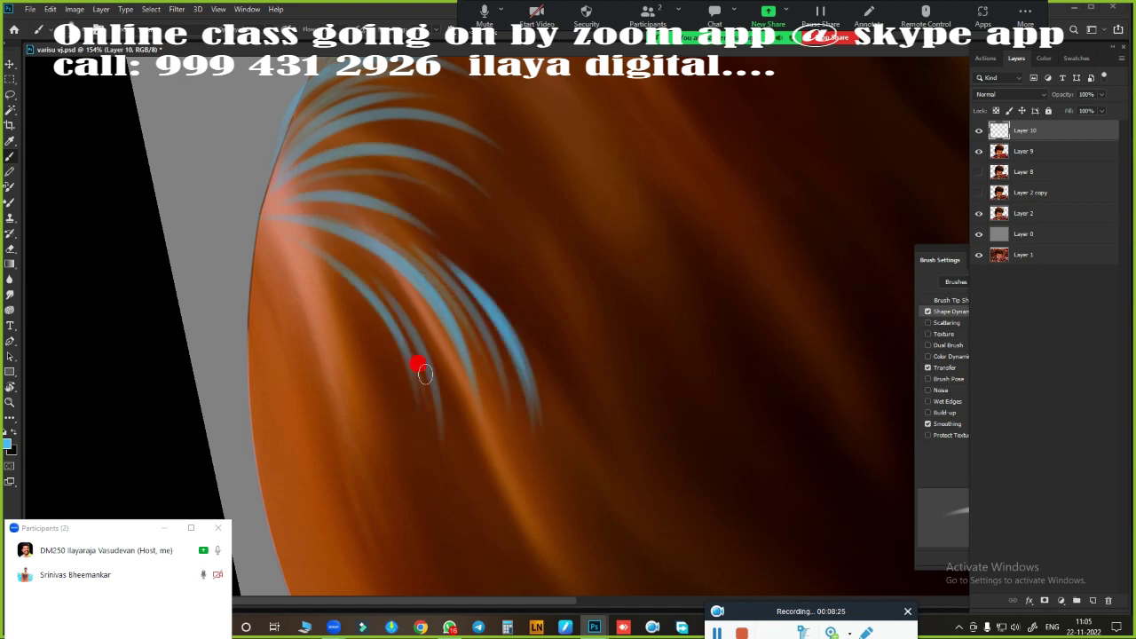
{"action": "mouse_move", "coordinate": [418, 368]}
{"action": "left_mouse_down"}
{"action": "mouse_move", "coordinate": [451, 456]}
{"action": "mouse_move", "coordinate": [517, 319]}
{"action": "mouse_move", "coordinate": [482, 470]}
{"action": "mouse_move", "coordinate": [467, 444]}
{"action": "left_mouse_up"}
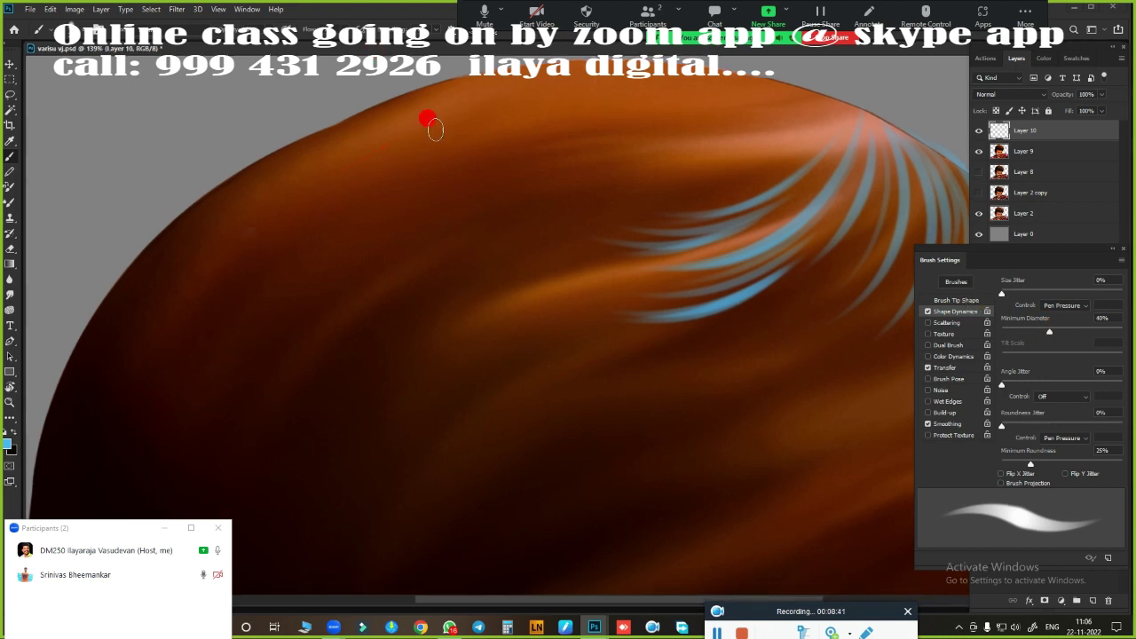
- Finish with several long light-blue highlight strands across the top of the crown
{"action": "left_click_drag", "start_coordinate": [435, 129], "coordinate": [266, 213]}
{"action": "left_click_drag", "start_coordinate": [532, 80], "coordinate": [337, 151]}
{"action": "left_click_drag", "start_coordinate": [607, 187], "coordinate": [327, 263]}
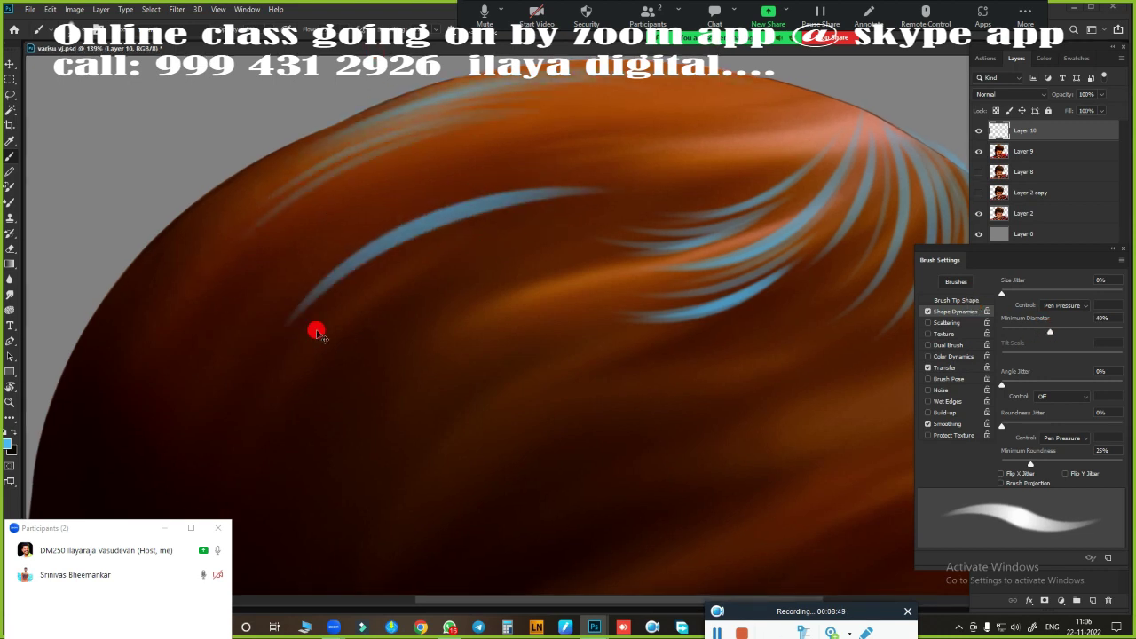
{"action": "mouse_move", "coordinate": [355, 205]}
{"action": "left_mouse_down"}
{"action": "mouse_move", "coordinate": [769, 106]}
{"action": "mouse_move", "coordinate": [441, 335]}
{"action": "mouse_move", "coordinate": [533, 229]}
{"action": "left_mouse_up"}
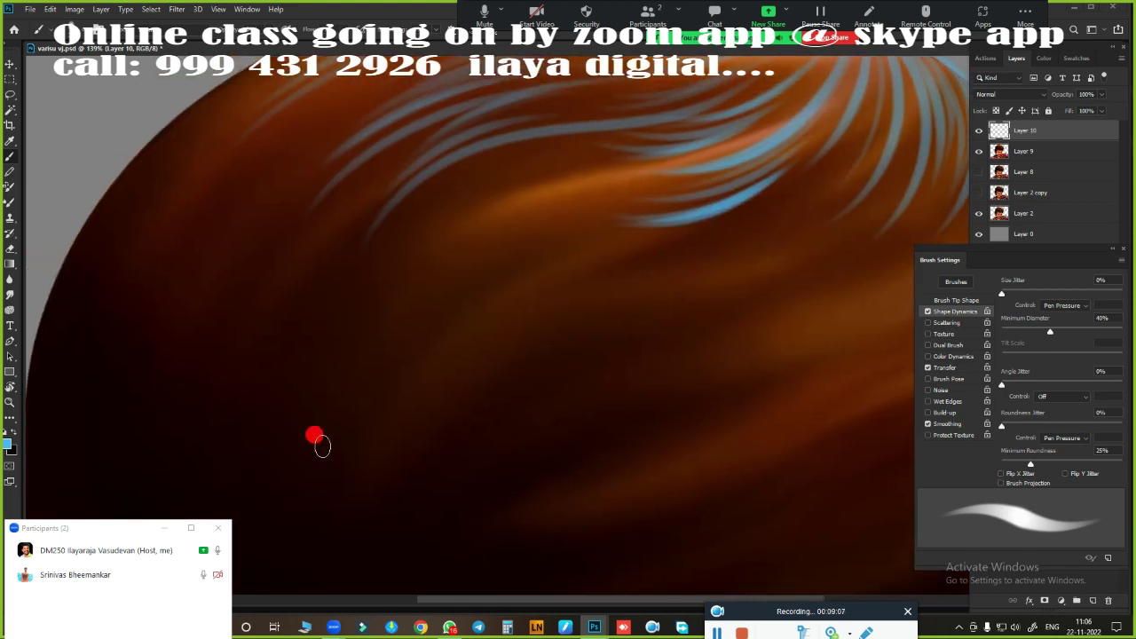
{"action": "mouse_move", "coordinate": [314, 436]}
{"action": "left_mouse_down"}
{"action": "mouse_move", "coordinate": [527, 177]}
{"action": "mouse_move", "coordinate": [288, 317]}
{"action": "mouse_move", "coordinate": [447, 129]}
{"action": "left_mouse_up"}
{"action": "left_click_drag", "start_coordinate": [258, 313], "coordinate": [383, 168]}
{"action": "left_click_drag", "start_coordinate": [192, 350], "coordinate": [431, 121]}
{"action": "left_click_drag", "start_coordinate": [350, 358], "coordinate": [437, 332]}
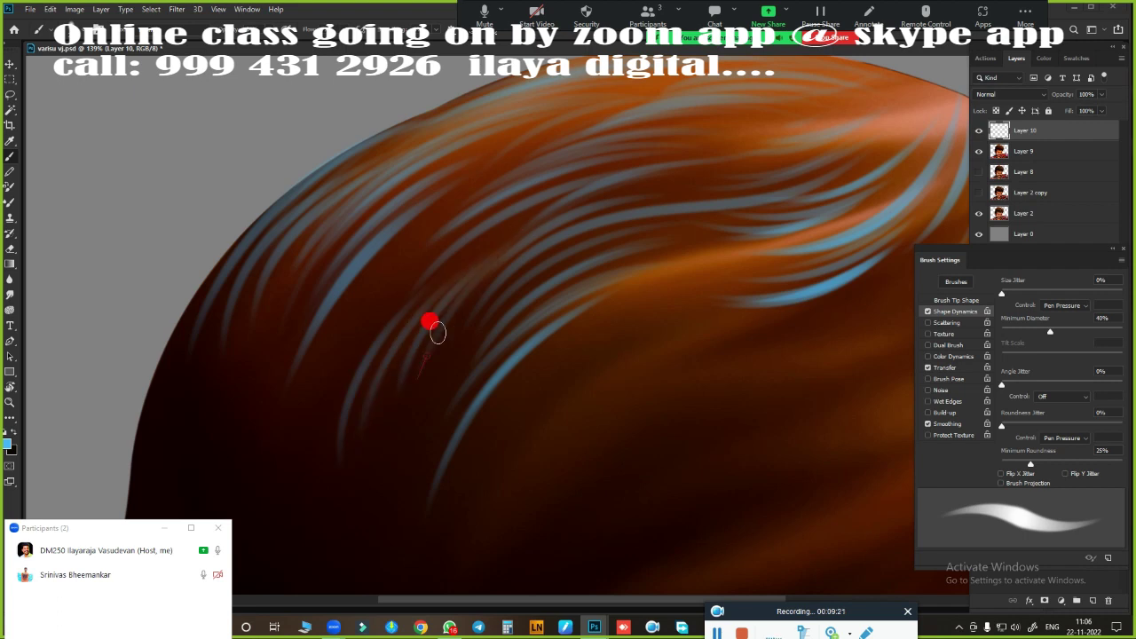
- Paint nine light-blue strands across the fringe above the forehead
{"action": "scroll", "coordinate": [634, 388], "scroll_direction": "down", "scroll_amount": 5}
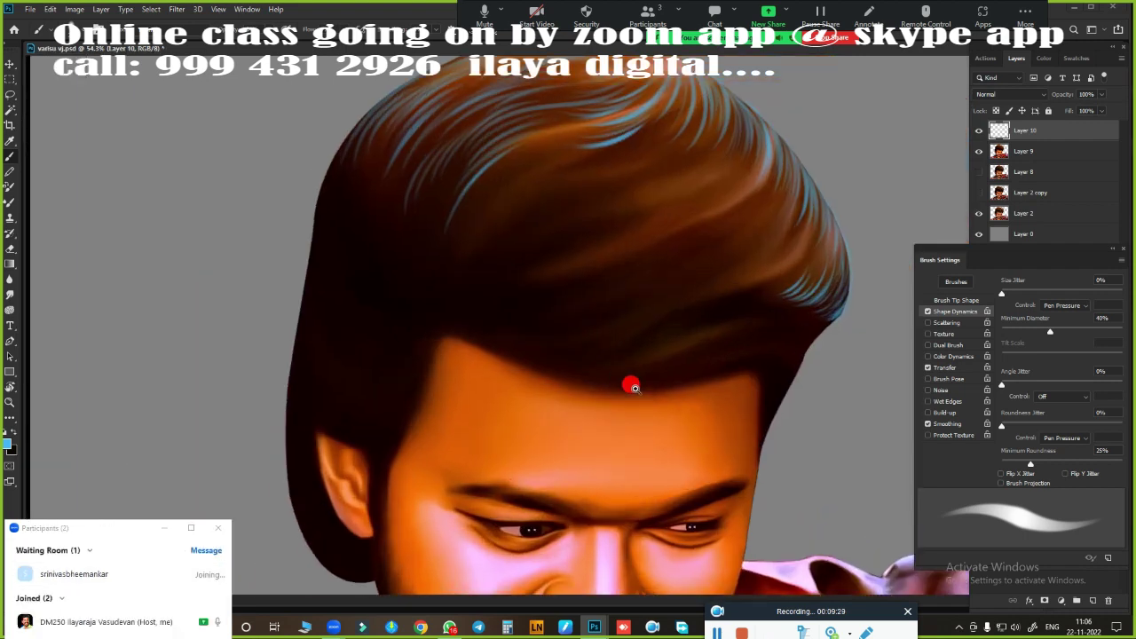
{"action": "scroll", "coordinate": [632, 387], "scroll_direction": "up", "scroll_amount": 2}
{"action": "scroll", "coordinate": [611, 383], "scroll_direction": "up", "scroll_amount": 3}
{"action": "left_click_drag", "start_coordinate": [236, 364], "coordinate": [490, 217]}
{"action": "left_click_drag", "start_coordinate": [267, 300], "coordinate": [497, 182]}
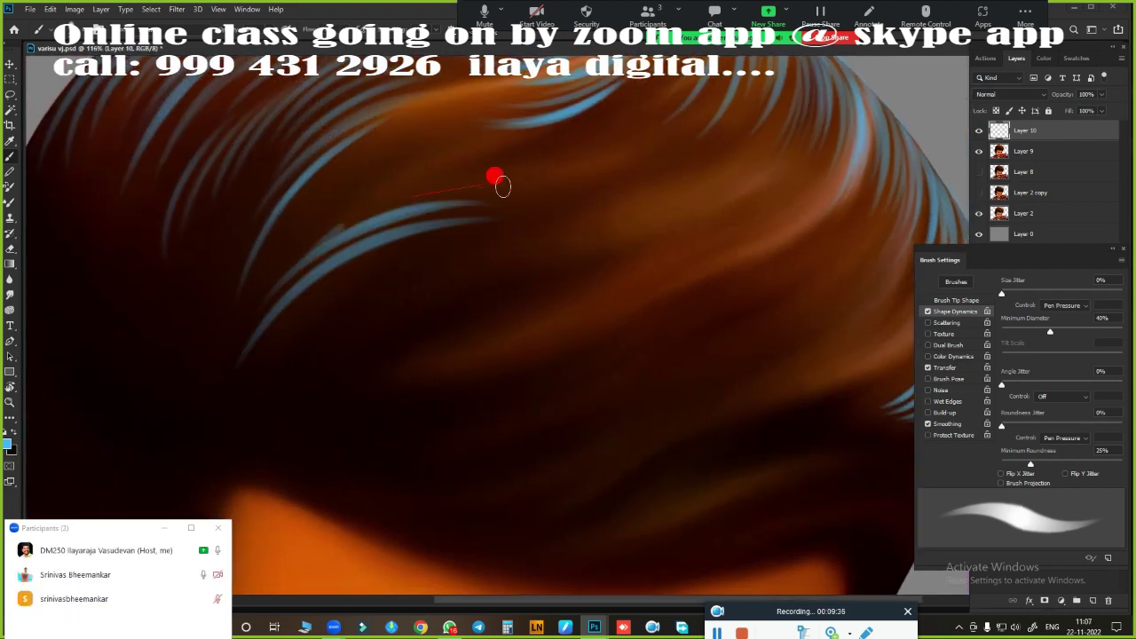
{"action": "left_click_drag", "start_coordinate": [327, 229], "coordinate": [561, 137]}
{"action": "left_click_drag", "start_coordinate": [277, 418], "coordinate": [549, 266]}
{"action": "left_click_drag", "start_coordinate": [372, 300], "coordinate": [602, 245]}
{"action": "left_click_drag", "start_coordinate": [451, 267], "coordinate": [654, 213]}
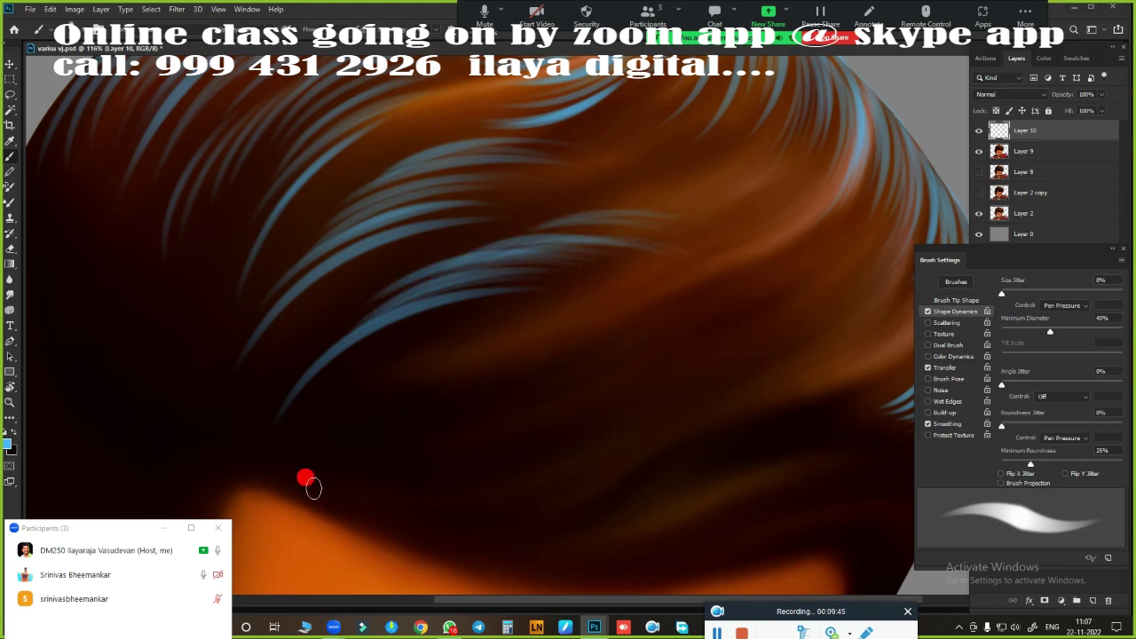
{"action": "left_click_drag", "start_coordinate": [314, 465], "coordinate": [534, 353]}
{"action": "left_click_drag", "start_coordinate": [384, 391], "coordinate": [582, 332]}
{"action": "left_click_drag", "start_coordinate": [455, 346], "coordinate": [631, 302]}
- Add light-blue strands near the fringe and in the upper-right hair
{"action": "scroll", "coordinate": [568, 332], "scroll_direction": "up", "scroll_amount": 3}
{"action": "left_click_drag", "start_coordinate": [405, 360], "coordinate": [555, 315]}
{"action": "left_click_drag", "start_coordinate": [484, 323], "coordinate": [666, 274]}
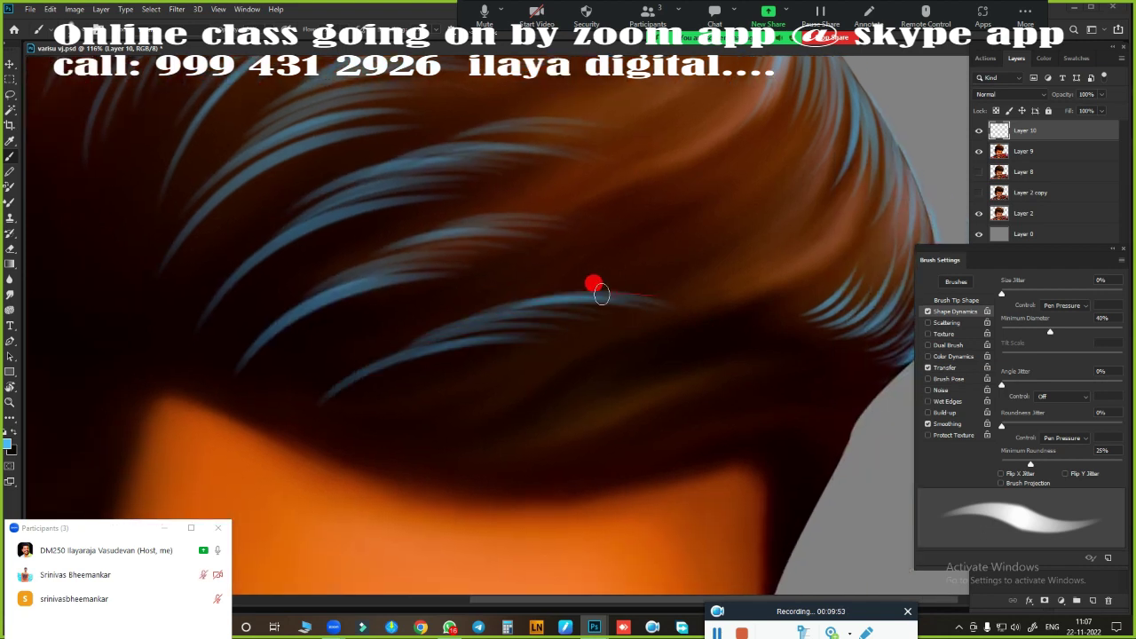
{"action": "mouse_move", "coordinate": [602, 294]}
{"action": "left_mouse_down"}
{"action": "mouse_move", "coordinate": [761, 259]}
{"action": "mouse_move", "coordinate": [831, 204]}
{"action": "left_mouse_up"}
{"action": "left_click_drag", "start_coordinate": [725, 205], "coordinate": [603, 361]}
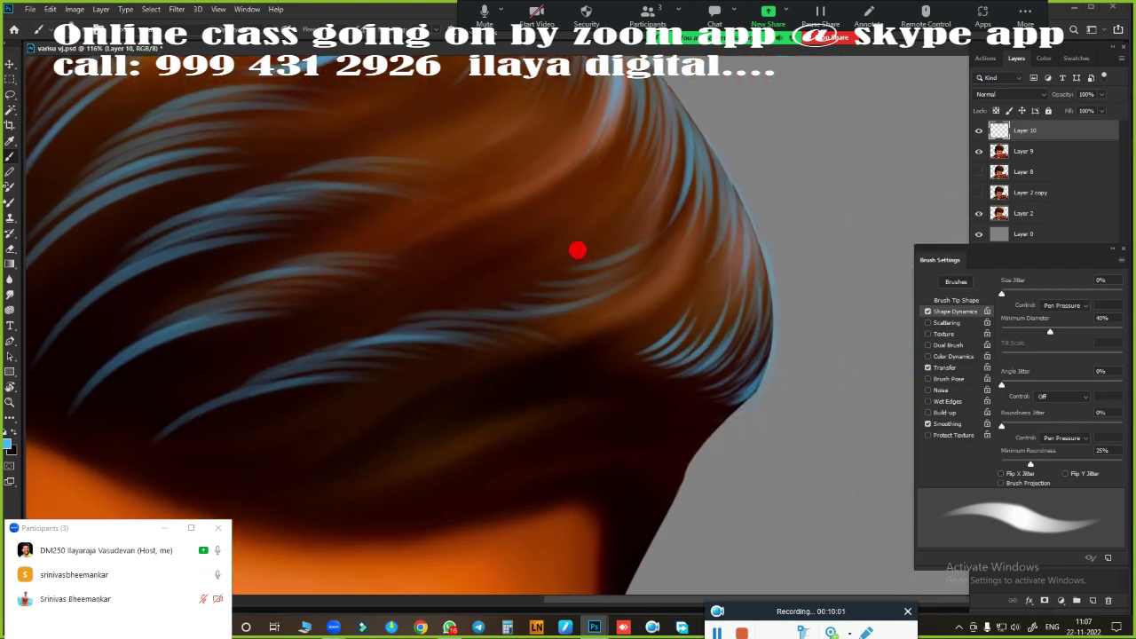
- Paint light-blue strands along the lower hair edge and the right of the fringe
{"action": "scroll", "coordinate": [208, 343], "scroll_direction": "down", "scroll_amount": 3}
{"action": "left_click_drag", "start_coordinate": [209, 363], "coordinate": [397, 337]}
{"action": "left_click_drag", "start_coordinate": [284, 348], "coordinate": [454, 277]}
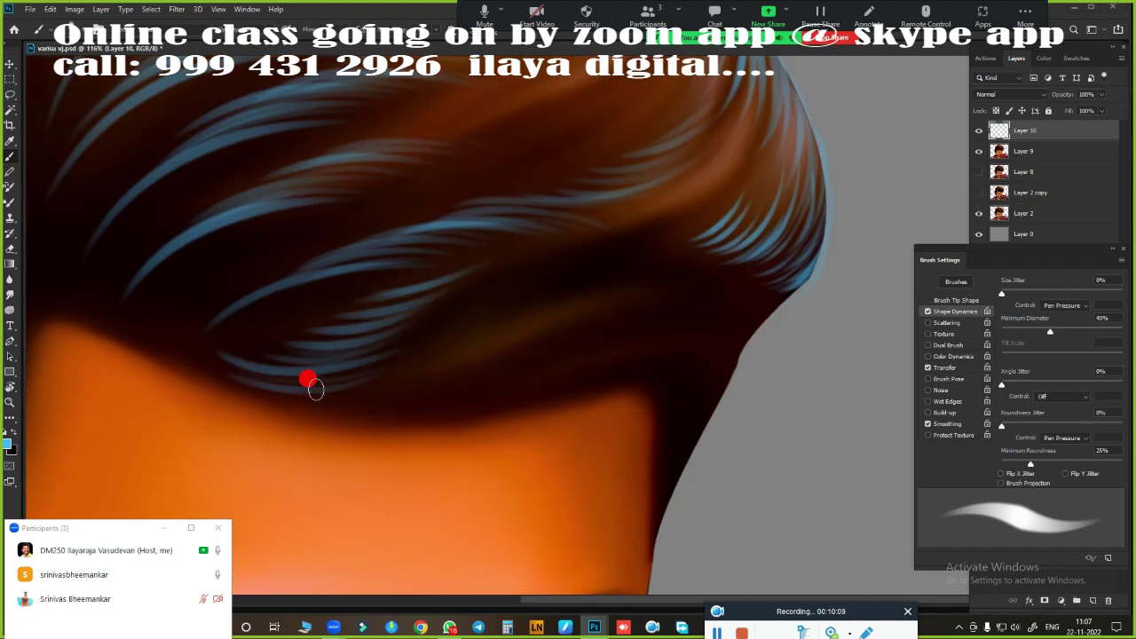
{"action": "left_click_drag", "start_coordinate": [315, 388], "coordinate": [503, 354]}
{"action": "left_click_drag", "start_coordinate": [390, 398], "coordinate": [550, 323]}
{"action": "left_click_drag", "start_coordinate": [548, 380], "coordinate": [650, 313]}
{"action": "mouse_move", "coordinate": [558, 391]}
{"action": "left_mouse_down"}
{"action": "mouse_move", "coordinate": [670, 301]}
{"action": "mouse_move", "coordinate": [776, 164]}
{"action": "left_mouse_up"}
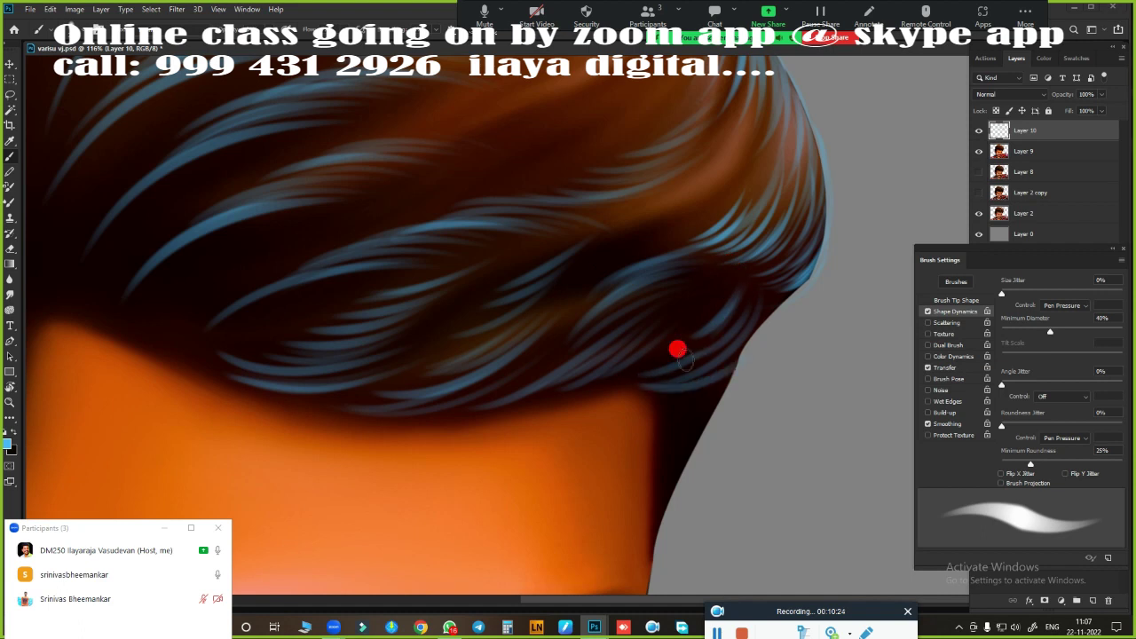
{"action": "left_click_drag", "start_coordinate": [677, 350], "coordinate": [537, 405]}
{"action": "mouse_move", "coordinate": [569, 465]}
{"action": "left_mouse_down"}
{"action": "mouse_move", "coordinate": [664, 373]}
{"action": "mouse_move", "coordinate": [619, 336]}
{"action": "left_mouse_up"}
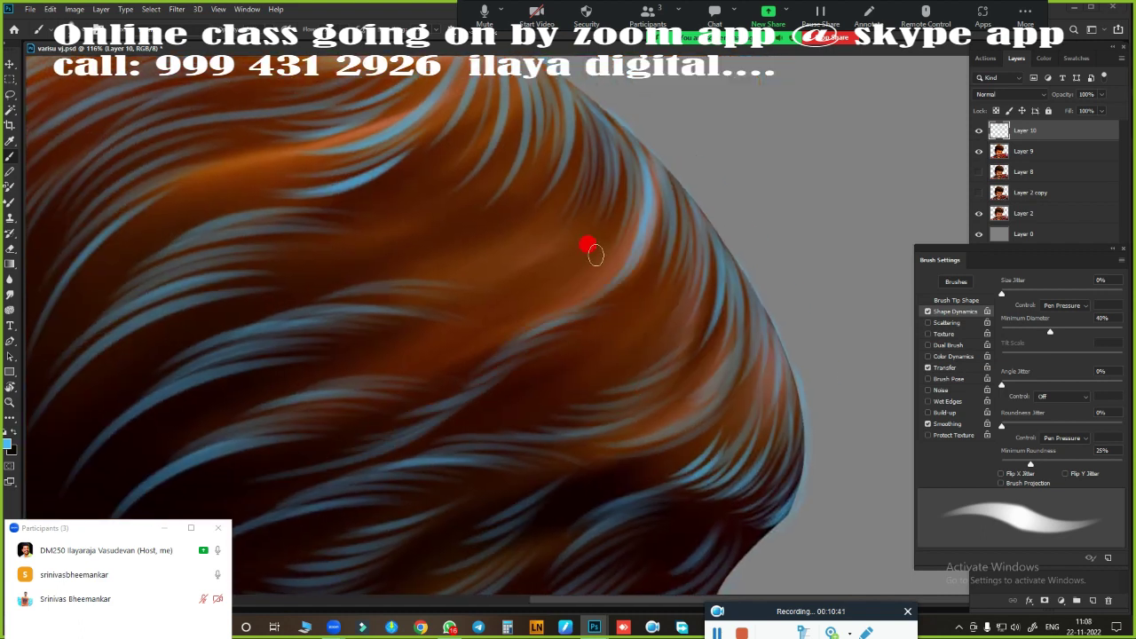
{"action": "scroll", "coordinate": [600, 359], "scroll_direction": "down", "scroll_amount": 5}
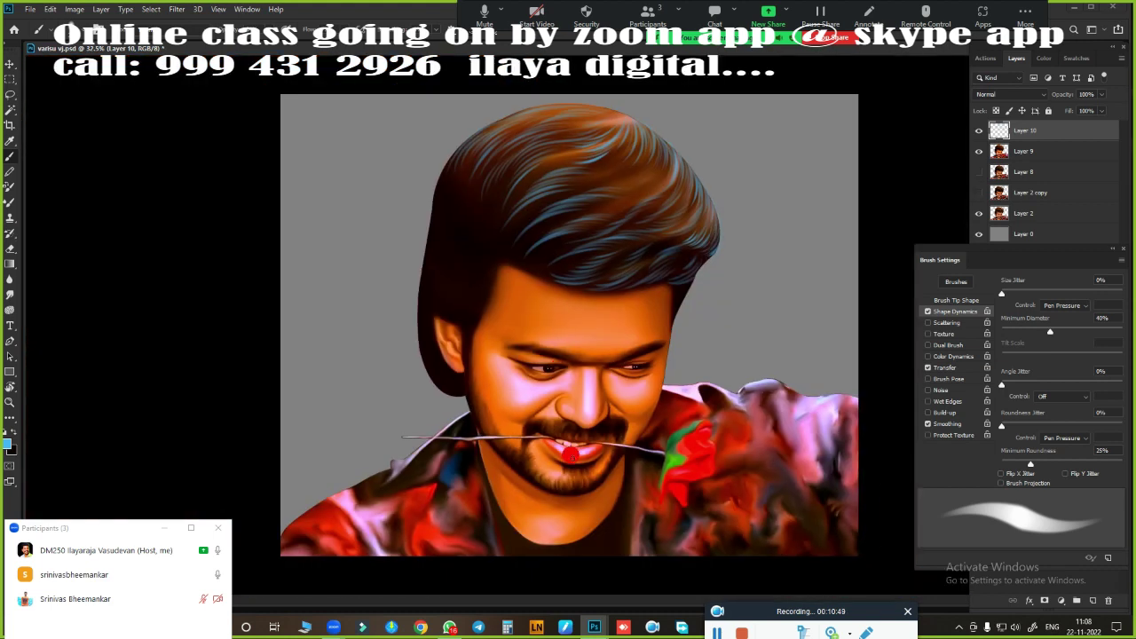
- Rotate the view and paint five light-blue strands across the orange top hair
{"action": "left_click_drag", "start_coordinate": [631, 405], "coordinate": [372, 272]}
{"action": "scroll", "coordinate": [480, 422], "scroll_direction": "up", "scroll_amount": 5}
{"action": "scroll", "coordinate": [480, 422], "scroll_direction": "up", "scroll_amount": 2}
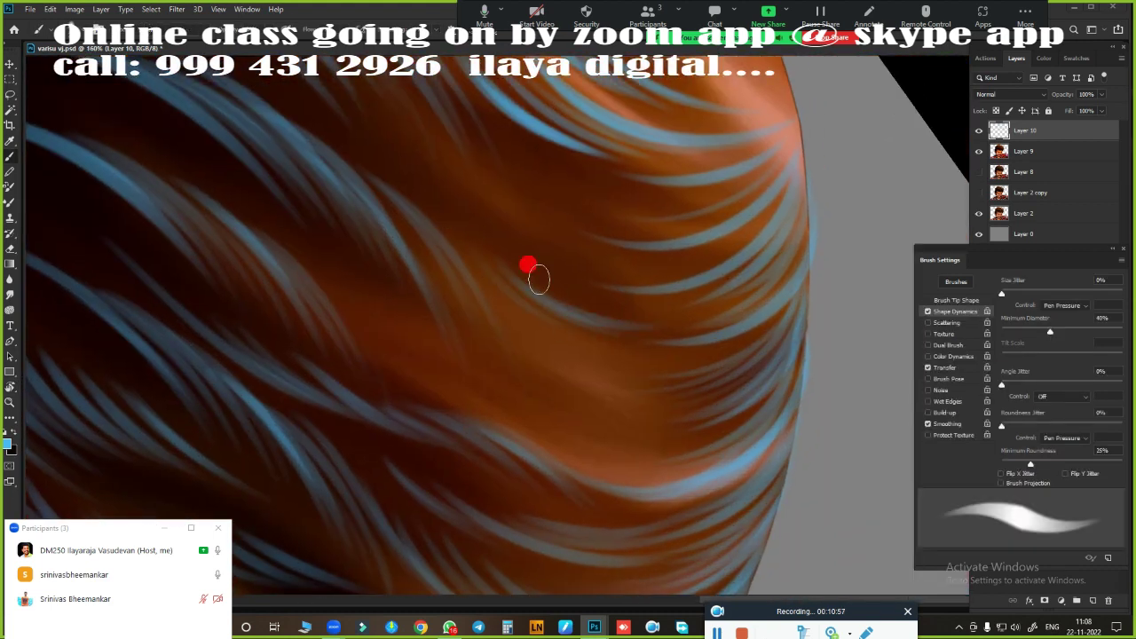
{"action": "left_click_drag", "start_coordinate": [710, 328], "coordinate": [528, 376]}
{"action": "left_click_drag", "start_coordinate": [545, 346], "coordinate": [416, 424]}
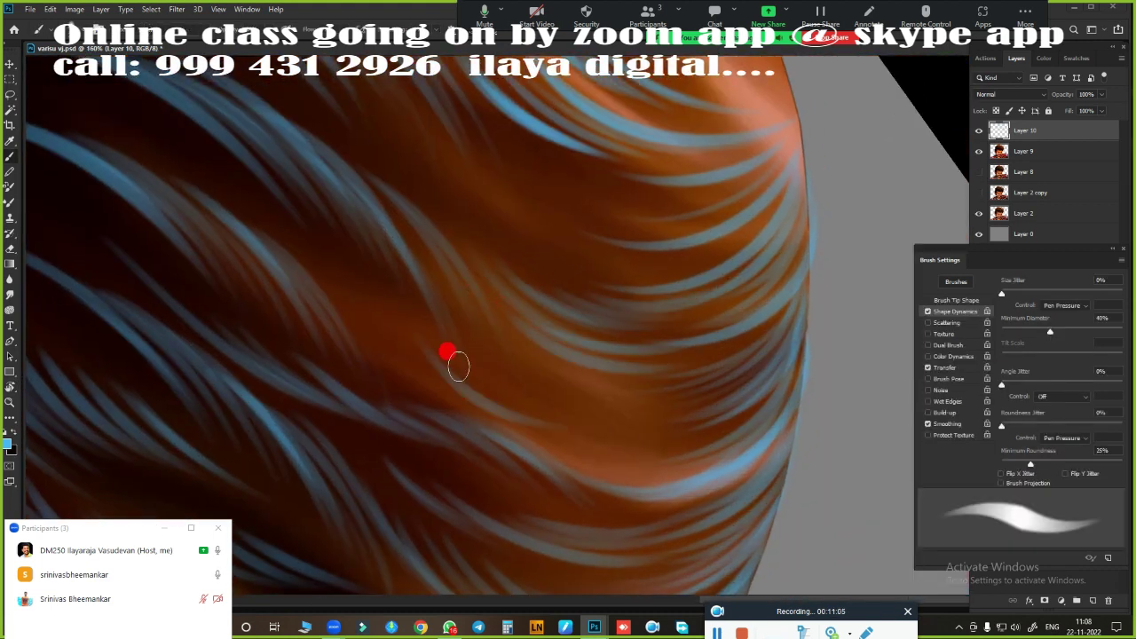
{"action": "left_click_drag", "start_coordinate": [651, 351], "coordinate": [484, 422]}
{"action": "left_click_drag", "start_coordinate": [722, 379], "coordinate": [541, 405]}
{"action": "left_click_drag", "start_coordinate": [733, 329], "coordinate": [600, 384]}
- Add seven more light-blue strands through the orange crown hair
{"action": "scroll", "coordinate": [401, 286], "scroll_direction": "up", "scroll_amount": 2}
{"action": "mouse_move", "coordinate": [651, 321]}
{"action": "left_mouse_down"}
{"action": "mouse_move", "coordinate": [488, 375]}
{"action": "mouse_move", "coordinate": [414, 442]}
{"action": "left_mouse_up"}
{"action": "left_click_drag", "start_coordinate": [695, 413], "coordinate": [523, 444]}
{"action": "left_click_drag", "start_coordinate": [710, 366], "coordinate": [530, 392]}
{"action": "left_click_drag", "start_coordinate": [663, 399], "coordinate": [454, 463]}
{"action": "scroll", "coordinate": [459, 409], "scroll_direction": "down", "scroll_amount": 3}
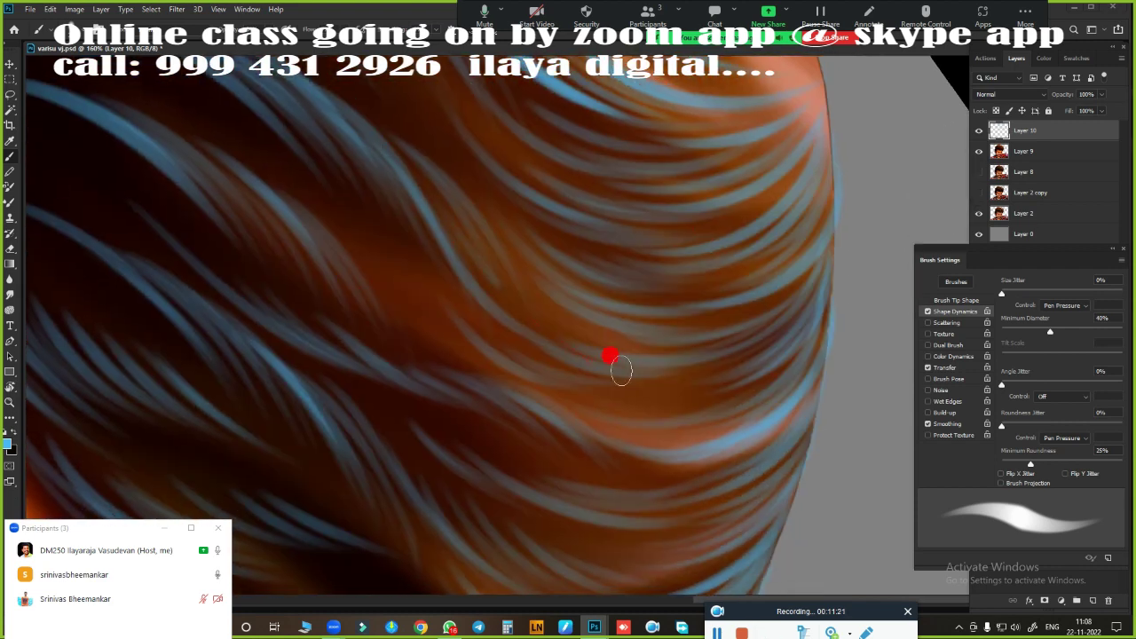
{"action": "left_click_drag", "start_coordinate": [741, 287], "coordinate": [501, 383]}
{"action": "left_click_drag", "start_coordinate": [518, 179], "coordinate": [371, 337]}
{"action": "left_click_drag", "start_coordinate": [736, 364], "coordinate": [531, 390]}
- Paint blue strands in the side hair and brighten the lower fringe edge
{"action": "scroll", "coordinate": [695, 297], "scroll_direction": "down", "scroll_amount": 3}
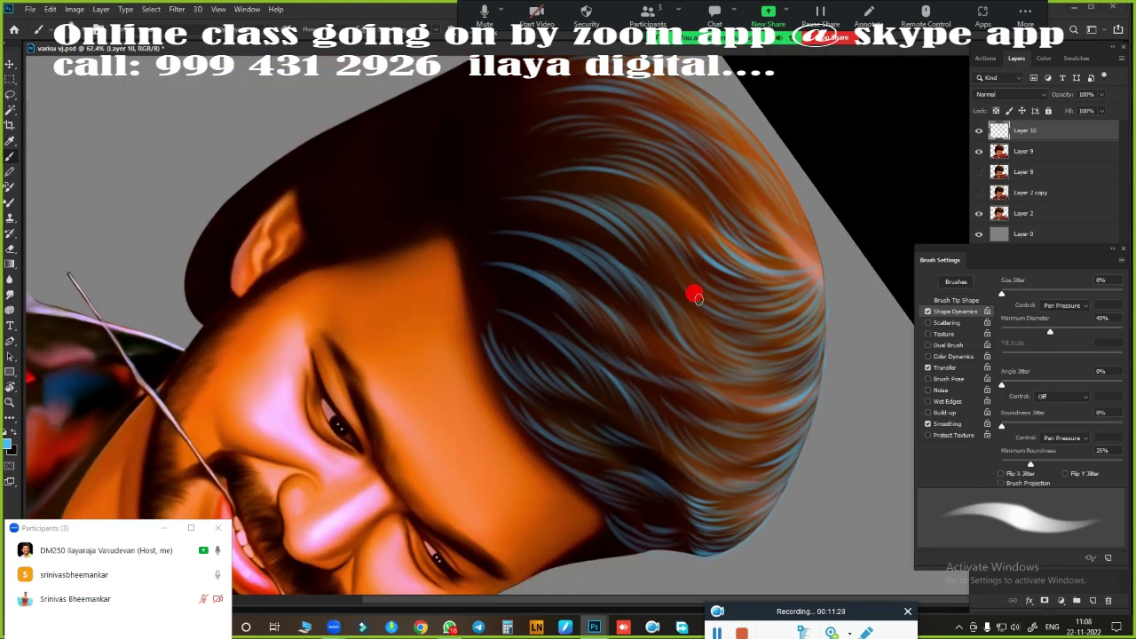
{"action": "scroll", "coordinate": [539, 332], "scroll_direction": "up", "scroll_amount": 2}
{"action": "scroll", "coordinate": [517, 535], "scroll_direction": "up", "scroll_amount": 2}
{"action": "left_click_drag", "start_coordinate": [517, 536], "coordinate": [513, 546]}
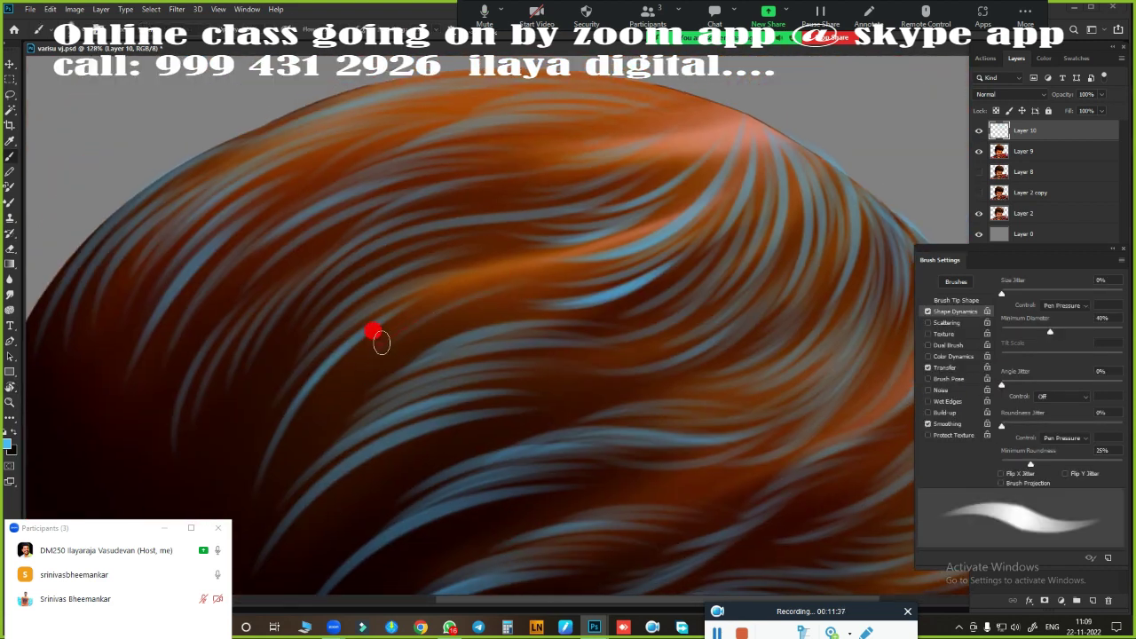
{"action": "scroll", "coordinate": [577, 240], "scroll_direction": "down", "scroll_amount": 3}
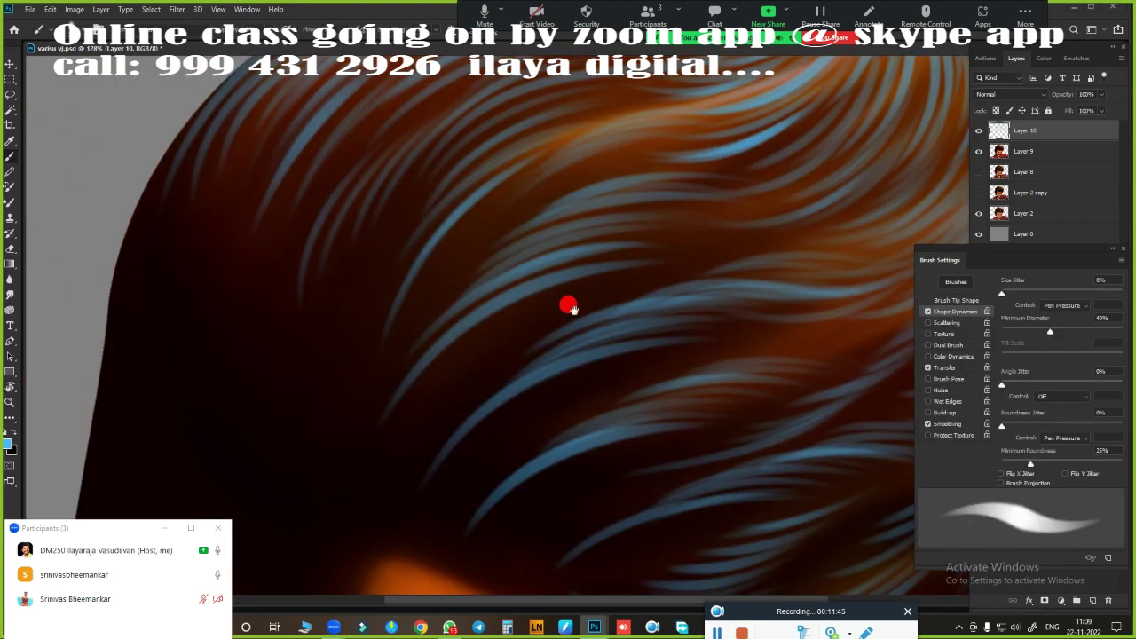
{"action": "left_click_drag", "start_coordinate": [413, 411], "coordinate": [596, 292]}
{"action": "mouse_move", "coordinate": [573, 453]}
{"action": "left_mouse_down"}
{"action": "mouse_move", "coordinate": [554, 387]}
{"action": "mouse_move", "coordinate": [475, 316]}
{"action": "left_mouse_up"}
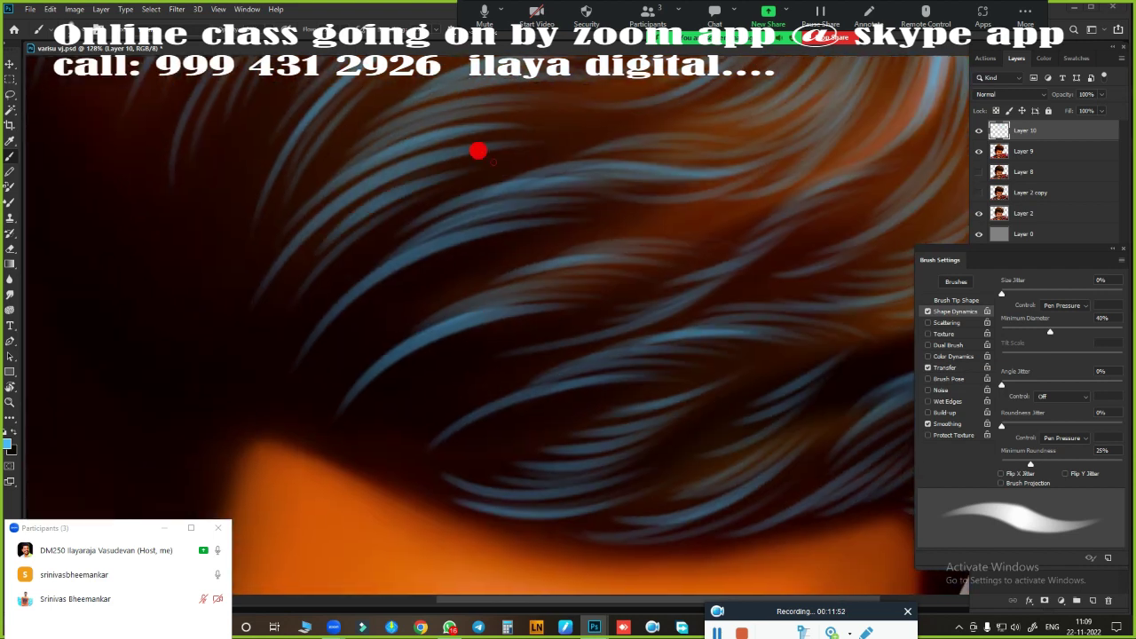
{"action": "mouse_move", "coordinate": [396, 276]}
{"action": "left_mouse_down"}
{"action": "mouse_move", "coordinate": [482, 355]}
{"action": "mouse_move", "coordinate": [388, 328]}
{"action": "left_mouse_up"}
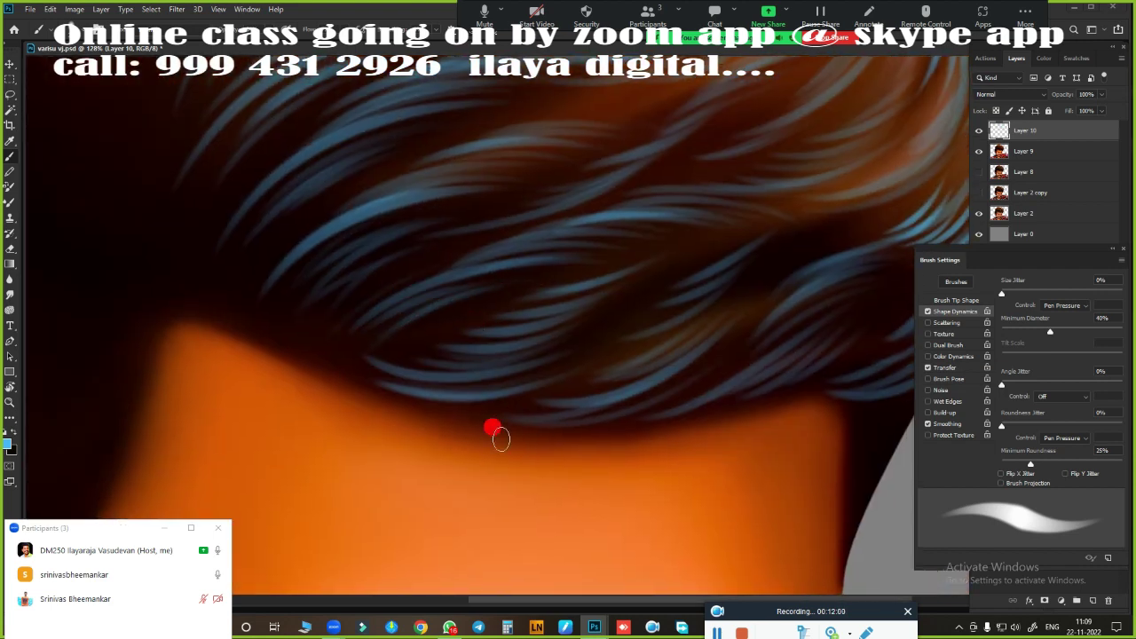
{"action": "left_click_drag", "start_coordinate": [500, 438], "coordinate": [402, 405]}
{"action": "scroll", "coordinate": [448, 433], "scroll_direction": "down", "scroll_amount": 3}
{"action": "scroll", "coordinate": [532, 423], "scroll_direction": "down", "scroll_amount": 2}
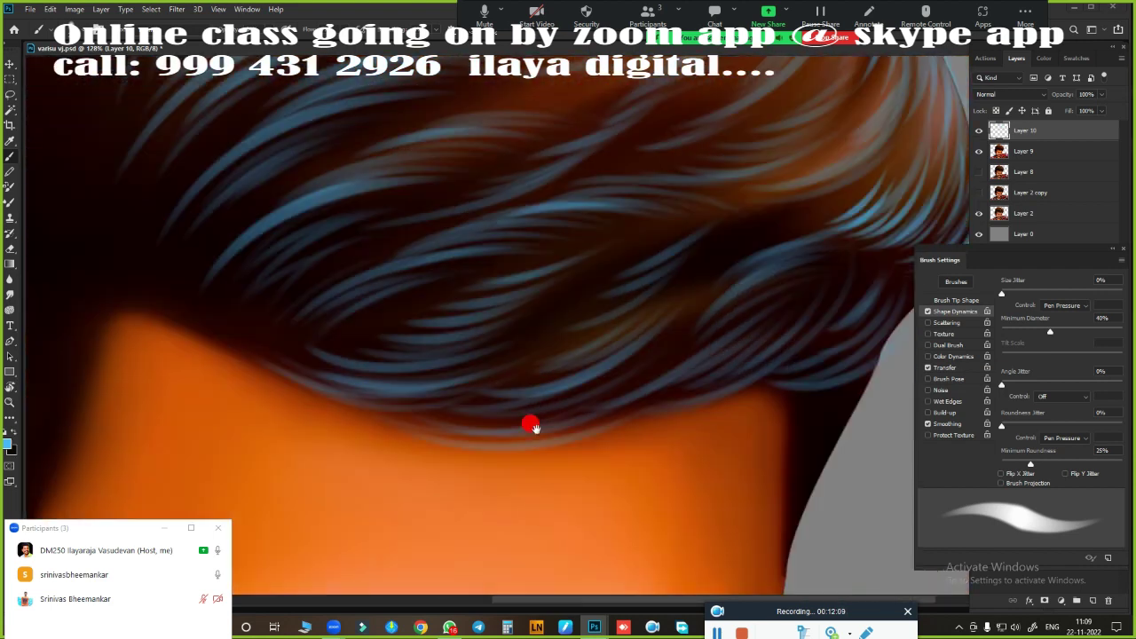
{"action": "scroll", "coordinate": [532, 424], "scroll_direction": "down", "scroll_amount": 3}
- Zoom in on the ear and paint a bright blue rim line below it
{"action": "key", "text": "v"}
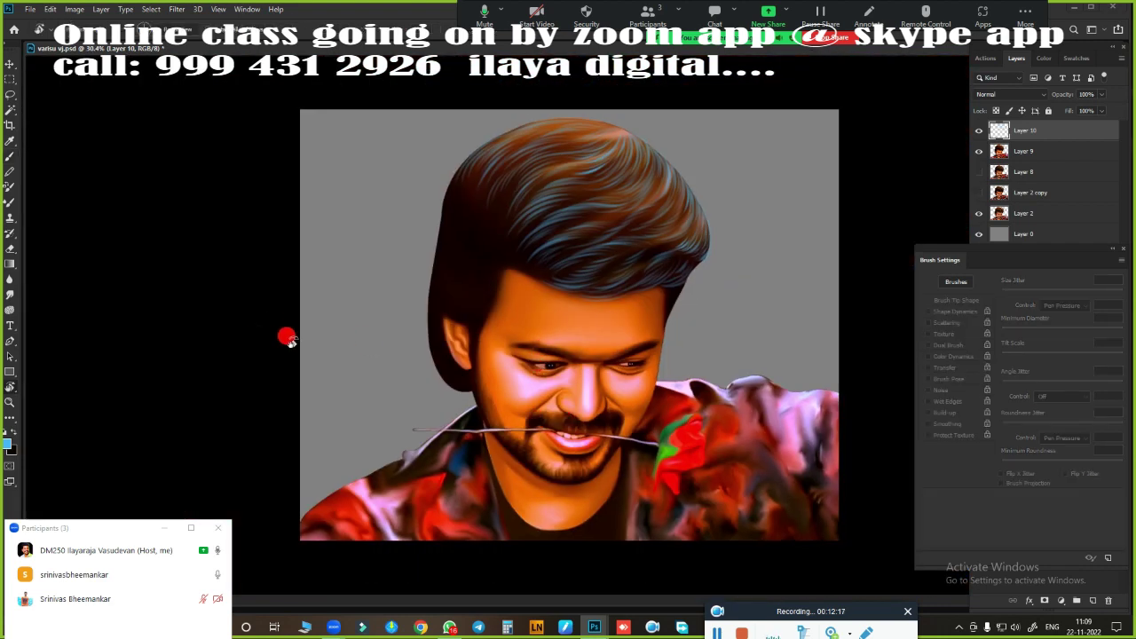
{"action": "mouse_move", "coordinate": [286, 337]}
{"action": "left_mouse_down"}
{"action": "mouse_move", "coordinate": [517, 426]}
{"action": "mouse_move", "coordinate": [550, 426]}
{"action": "left_mouse_up"}
{"action": "mouse_move", "coordinate": [218, 363]}
{"action": "left_mouse_down"}
{"action": "mouse_move", "coordinate": [489, 414]}
{"action": "mouse_move", "coordinate": [556, 388]}
{"action": "mouse_move", "coordinate": [574, 340]}
{"action": "mouse_move", "coordinate": [505, 456]}
{"action": "mouse_move", "coordinate": [702, 332]}
{"action": "left_mouse_up"}
{"action": "mouse_move", "coordinate": [750, 426]}
{"action": "left_mouse_down"}
{"action": "mouse_move", "coordinate": [571, 327]}
{"action": "mouse_move", "coordinate": [562, 449]}
{"action": "left_mouse_up"}
{"action": "left_click_drag", "start_coordinate": [482, 361], "coordinate": [429, 377]}
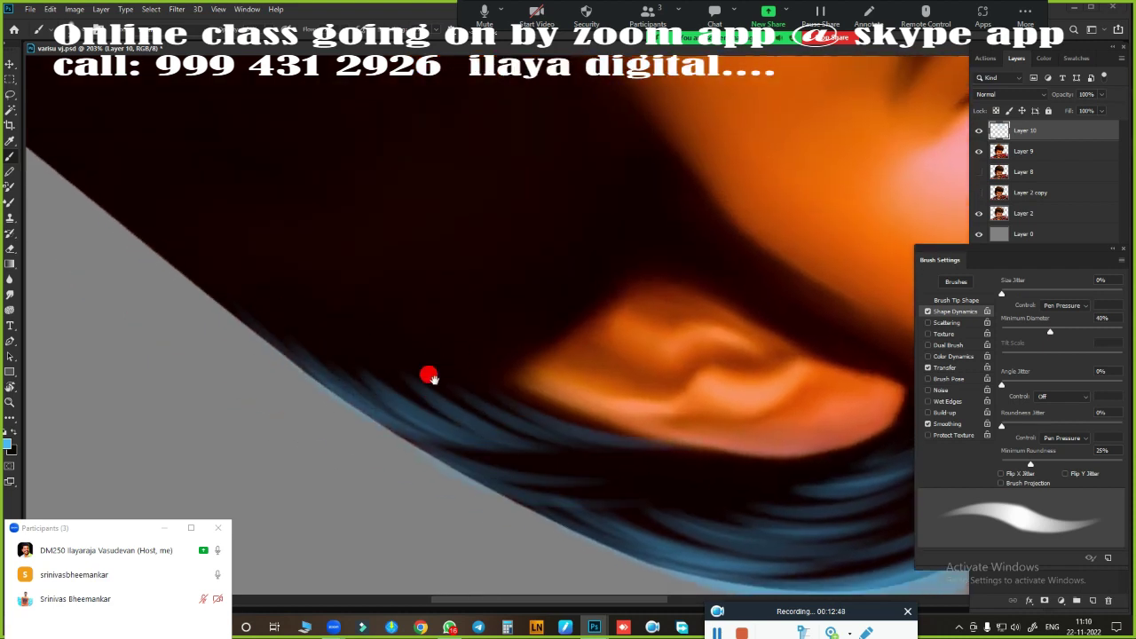
{"action": "scroll", "coordinate": [428, 377], "scroll_direction": "down", "scroll_amount": 5}
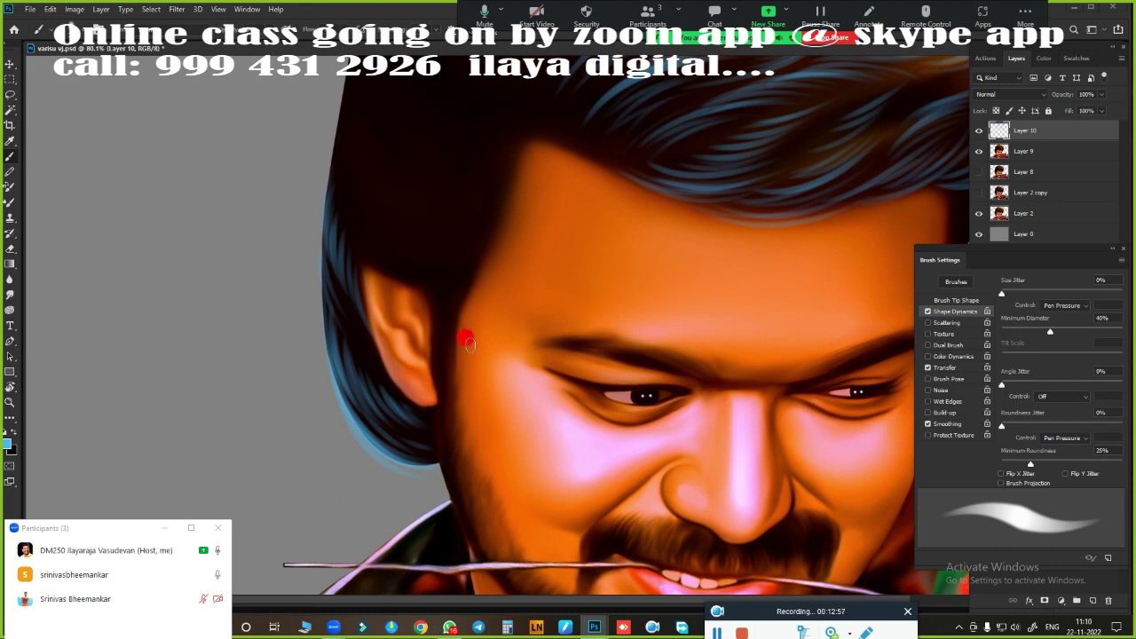
{"action": "scroll", "coordinate": [468, 344], "scroll_direction": "down", "scroll_amount": 3}
{"action": "scroll", "coordinate": [304, 299], "scroll_direction": "up", "scroll_amount": 5}
{"action": "scroll", "coordinate": [347, 216], "scroll_direction": "up", "scroll_amount": 3}
{"action": "scroll", "coordinate": [470, 388], "scroll_direction": "down", "scroll_amount": 2}
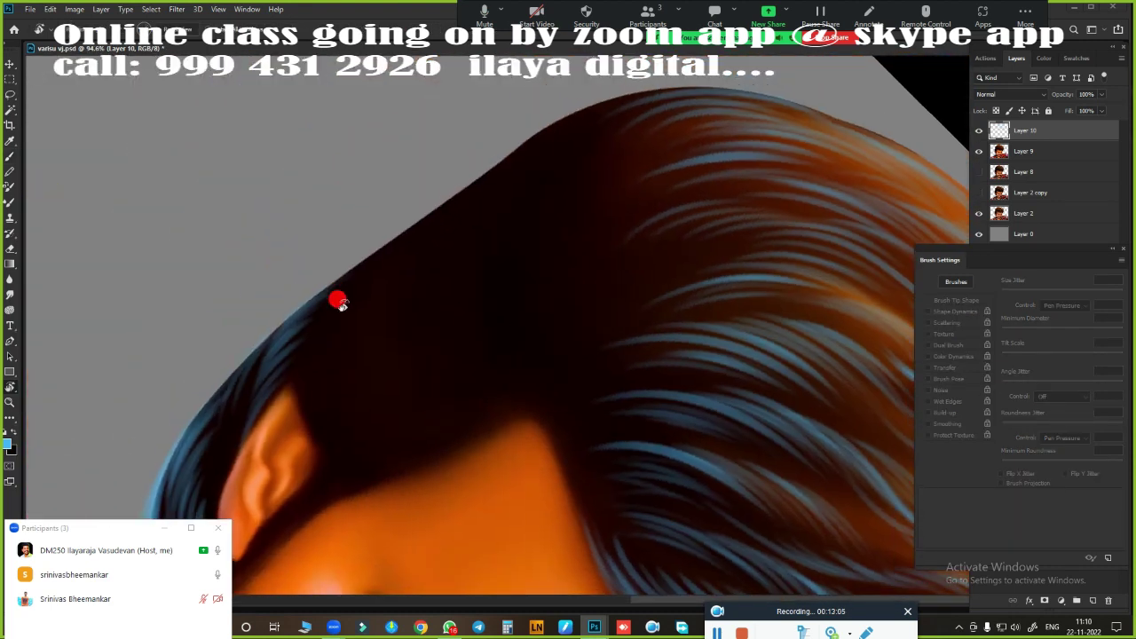
{"action": "scroll", "coordinate": [480, 294], "scroll_direction": "up", "scroll_amount": 1}
- Rotate the view and paint four light-blue strands into the upper-left hair
{"action": "key", "text": "r"}
{"action": "left_click_drag", "start_coordinate": [556, 262], "coordinate": [441, 387]}
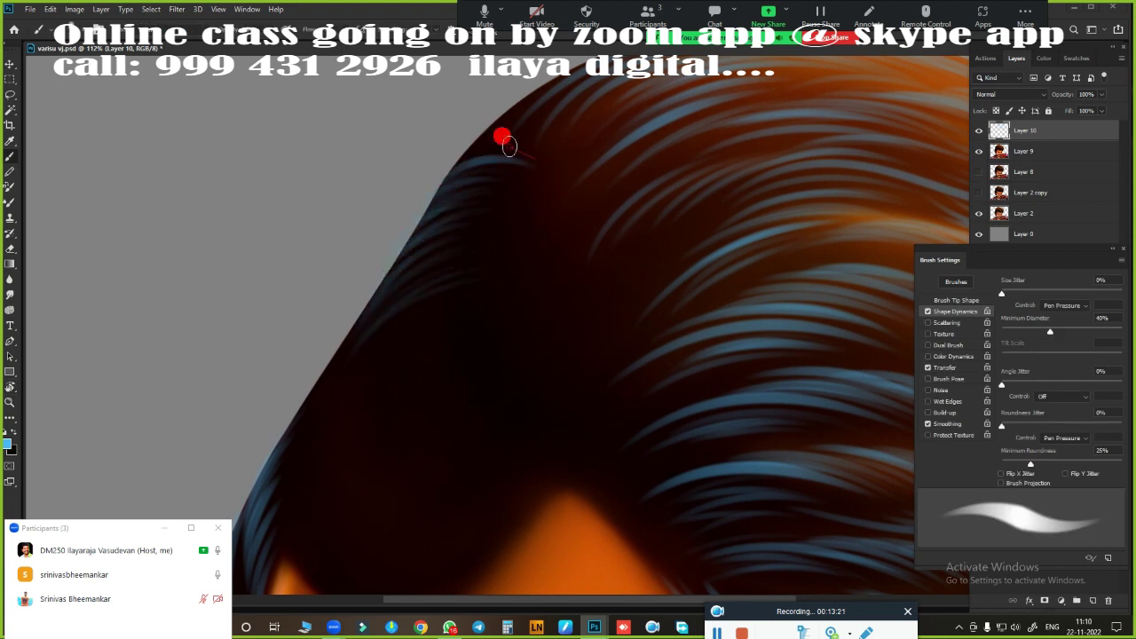
{"action": "scroll", "coordinate": [379, 385], "scroll_direction": "down", "scroll_amount": 3}
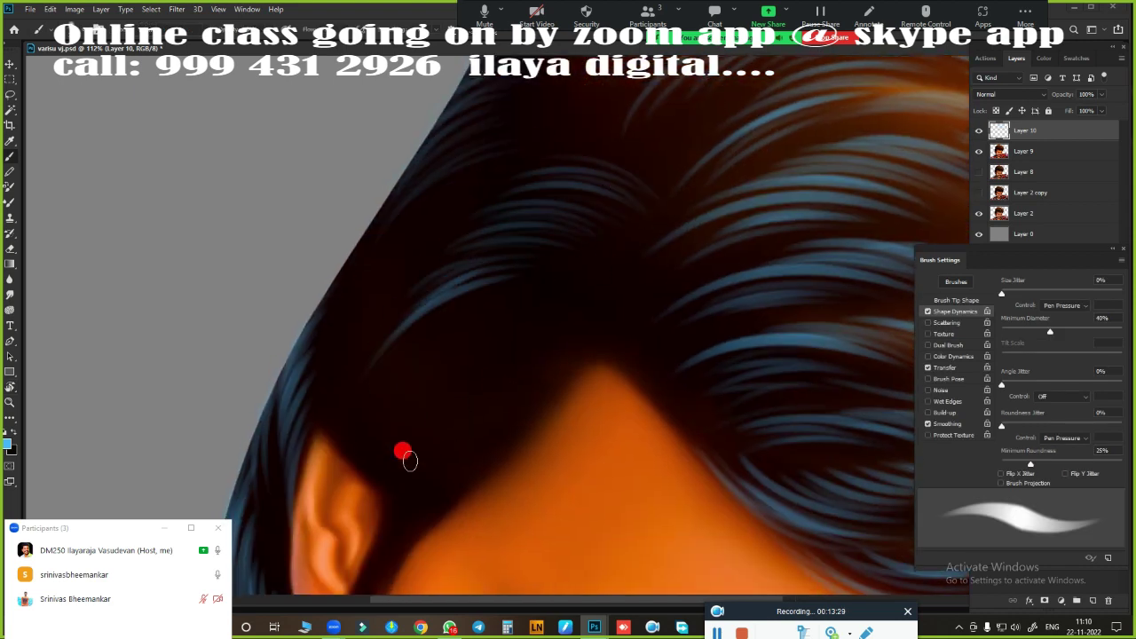
{"action": "scroll", "coordinate": [526, 283], "scroll_direction": "up", "scroll_amount": 3}
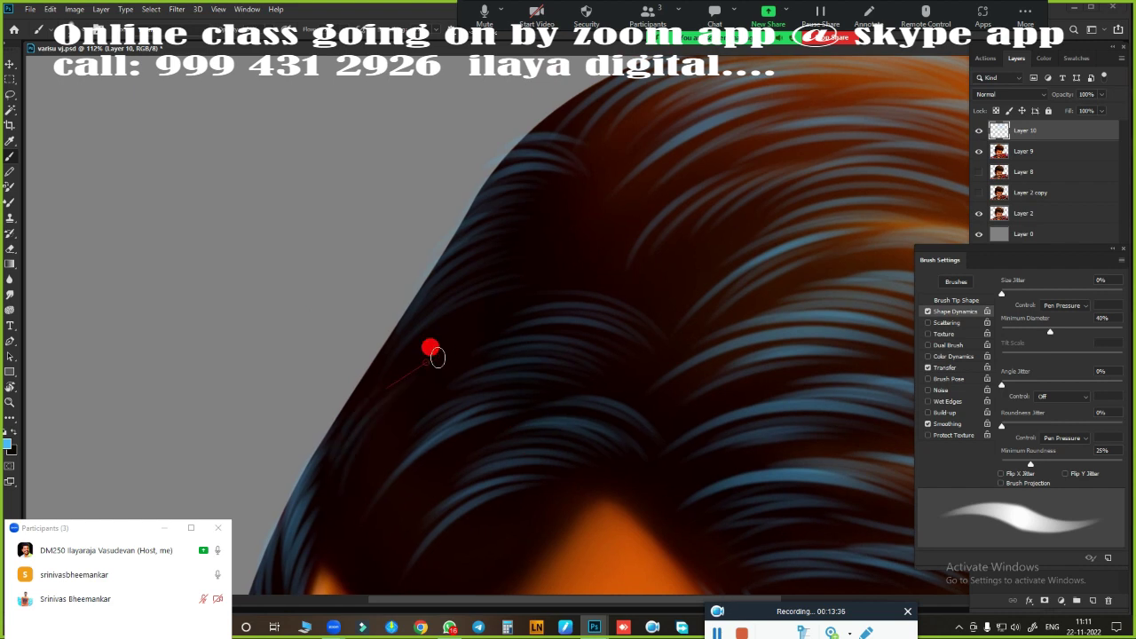
{"action": "scroll", "coordinate": [378, 373], "scroll_direction": "down", "scroll_amount": 3}
{"action": "scroll", "coordinate": [517, 239], "scroll_direction": "down", "scroll_amount": 3}
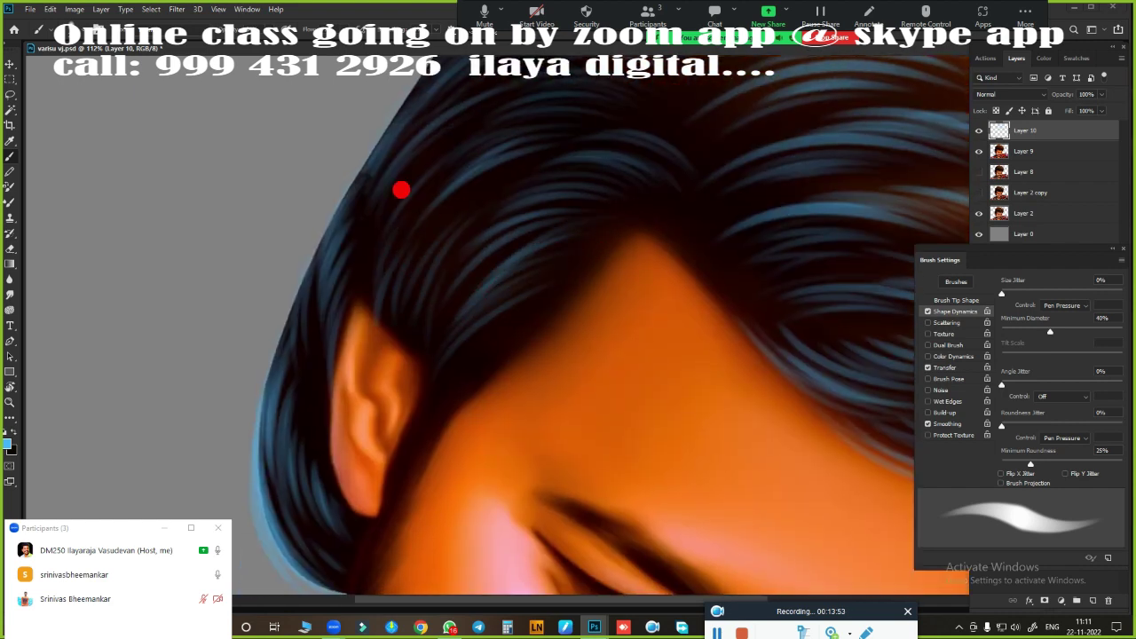
{"action": "scroll", "coordinate": [401, 190], "scroll_direction": "down", "scroll_amount": 2}
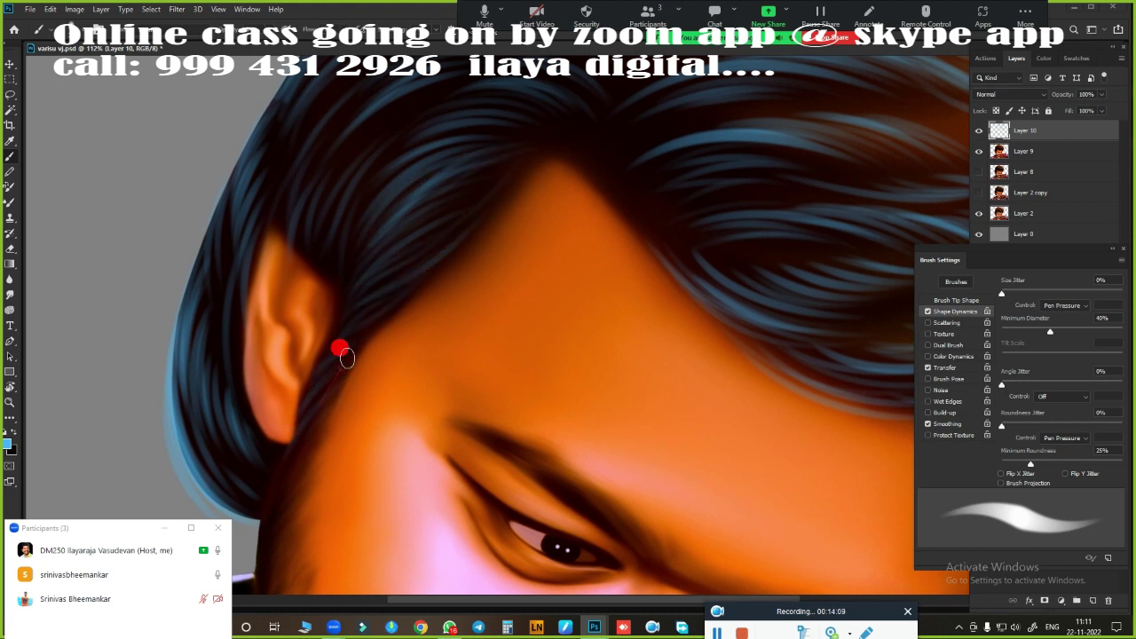
{"action": "scroll", "coordinate": [548, 283], "scroll_direction": "up", "scroll_amount": 3}
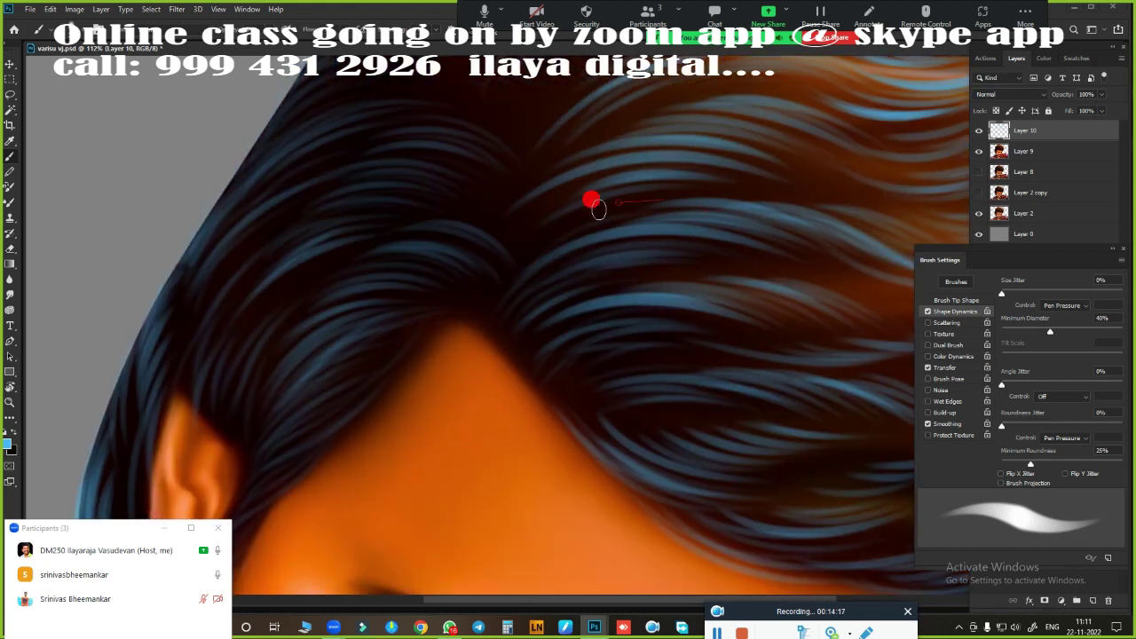
{"action": "scroll", "coordinate": [598, 209], "scroll_direction": "up", "scroll_amount": 3}
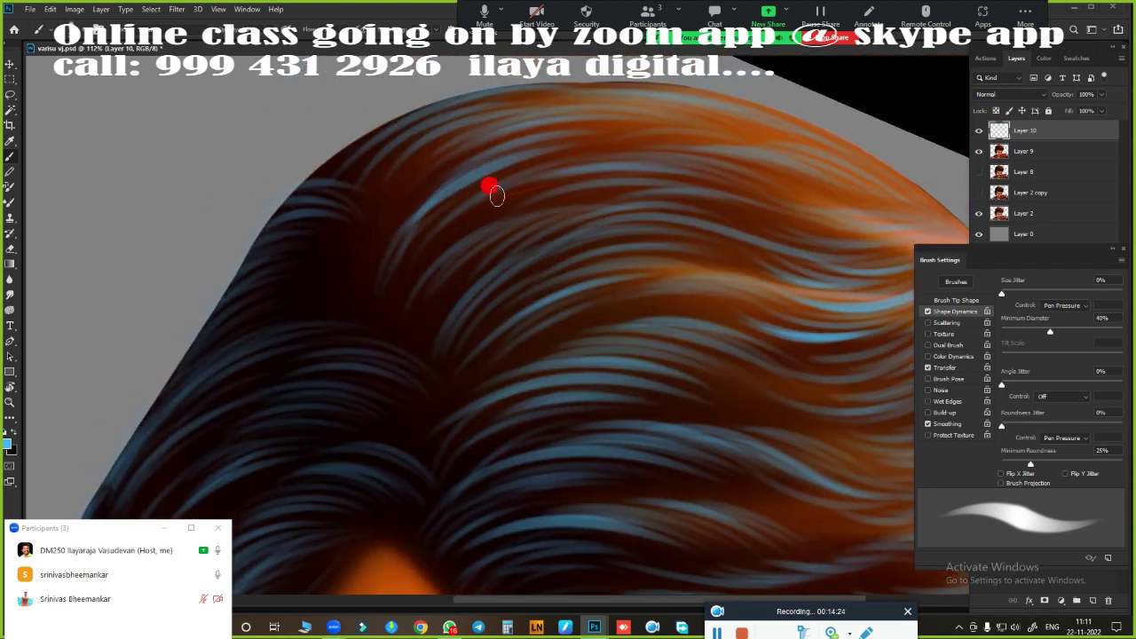
{"action": "left_click_drag", "start_coordinate": [515, 346], "coordinate": [426, 238]}
{"action": "left_click_drag", "start_coordinate": [483, 255], "coordinate": [378, 144]}
{"action": "left_click_drag", "start_coordinate": [350, 257], "coordinate": [466, 122]}
{"action": "left_click_drag", "start_coordinate": [335, 187], "coordinate": [396, 131]}
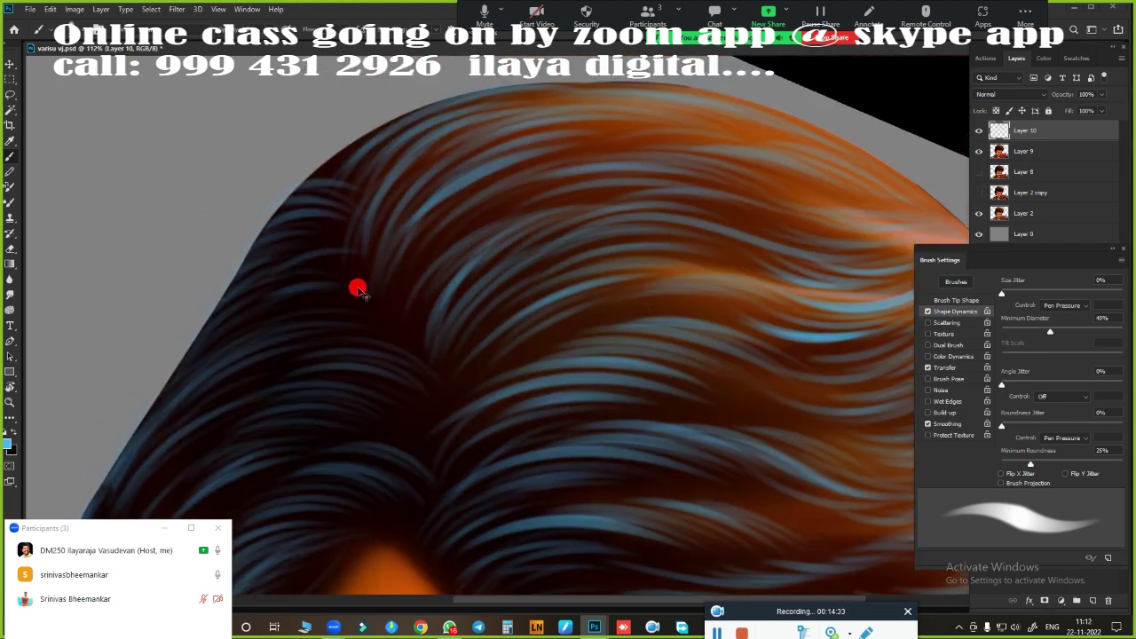
- Zoom in on the upper-left hair edge and return to the Brush tool
{"action": "key", "text": "ctrl+0"}
{"action": "scroll", "coordinate": [616, 332], "scroll_direction": "up", "scroll_amount": 5}
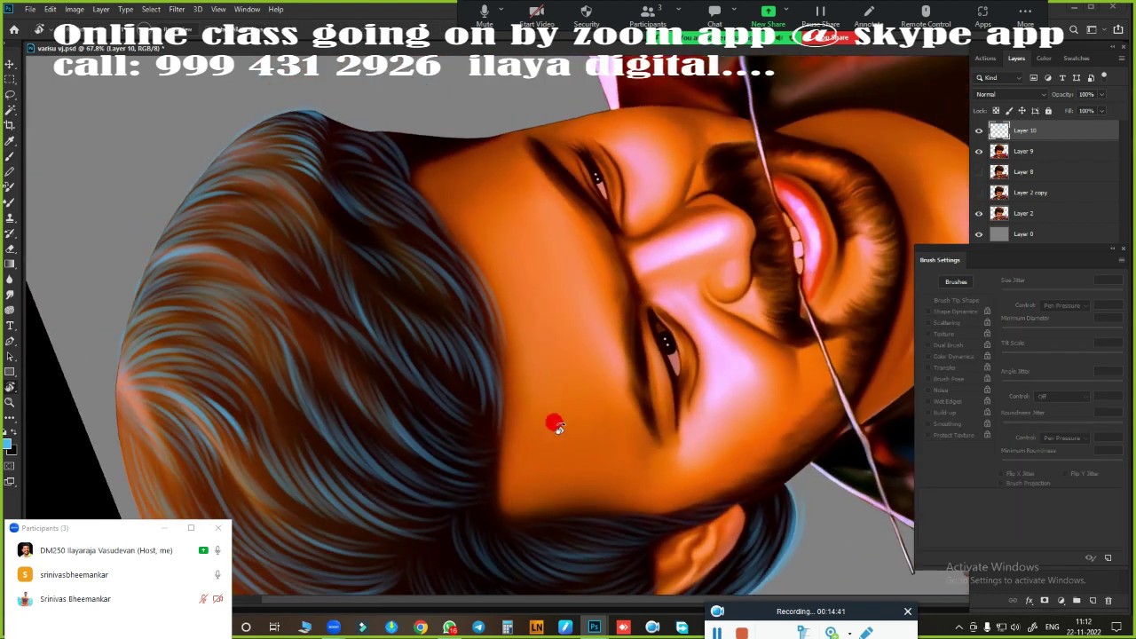
{"action": "mouse_move", "coordinate": [553, 421]}
{"action": "left_mouse_down"}
{"action": "mouse_move", "coordinate": [446, 274]}
{"action": "mouse_move", "coordinate": [405, 249]}
{"action": "left_mouse_up"}
{"action": "key", "text": "b"}
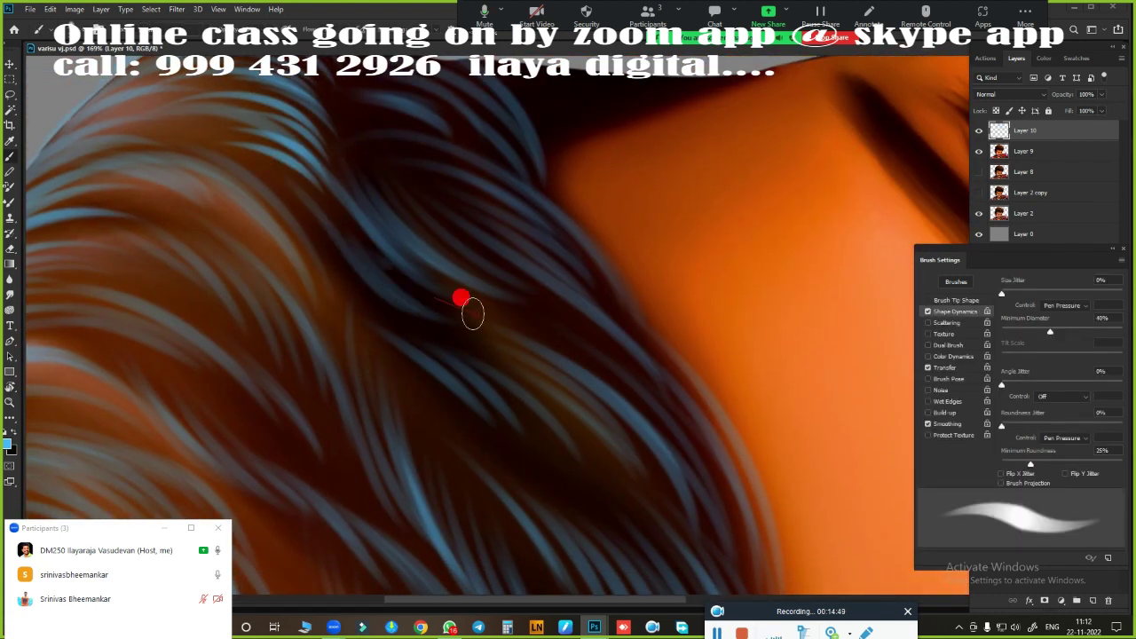
{"action": "scroll", "coordinate": [548, 193], "scroll_direction": "up", "scroll_amount": 2}
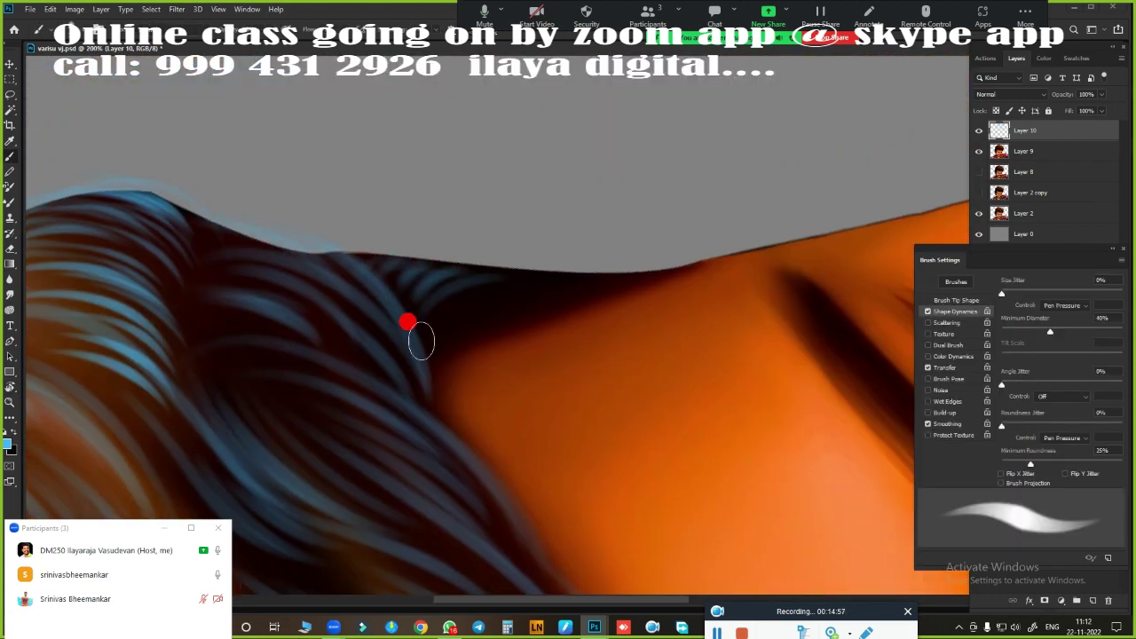
{"action": "scroll", "coordinate": [578, 363], "scroll_direction": "down", "scroll_amount": 3}
{"action": "scroll", "coordinate": [666, 305], "scroll_direction": "down", "scroll_amount": 2}
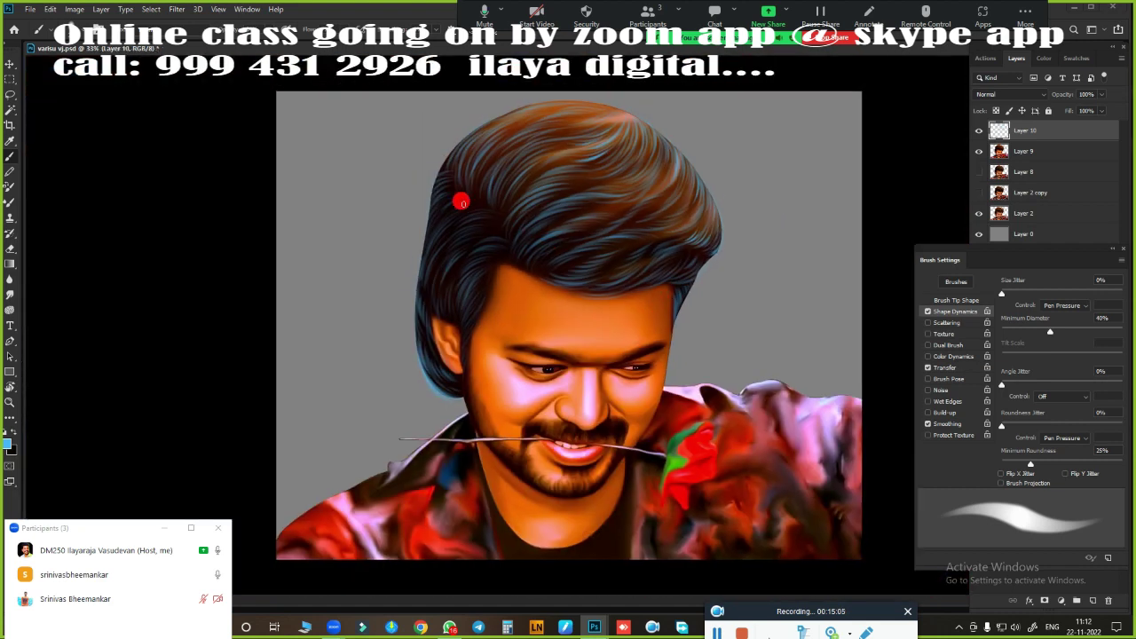
- Switch to the varisu vj copy.psd document and enlarge the brush
{"action": "scroll", "coordinate": [461, 202], "scroll_direction": "up", "scroll_amount": 4}
{"action": "scroll", "coordinate": [375, 213], "scroll_direction": "down", "scroll_amount": 2}
{"action": "scroll", "coordinate": [421, 75], "scroll_direction": "up", "scroll_amount": 1}
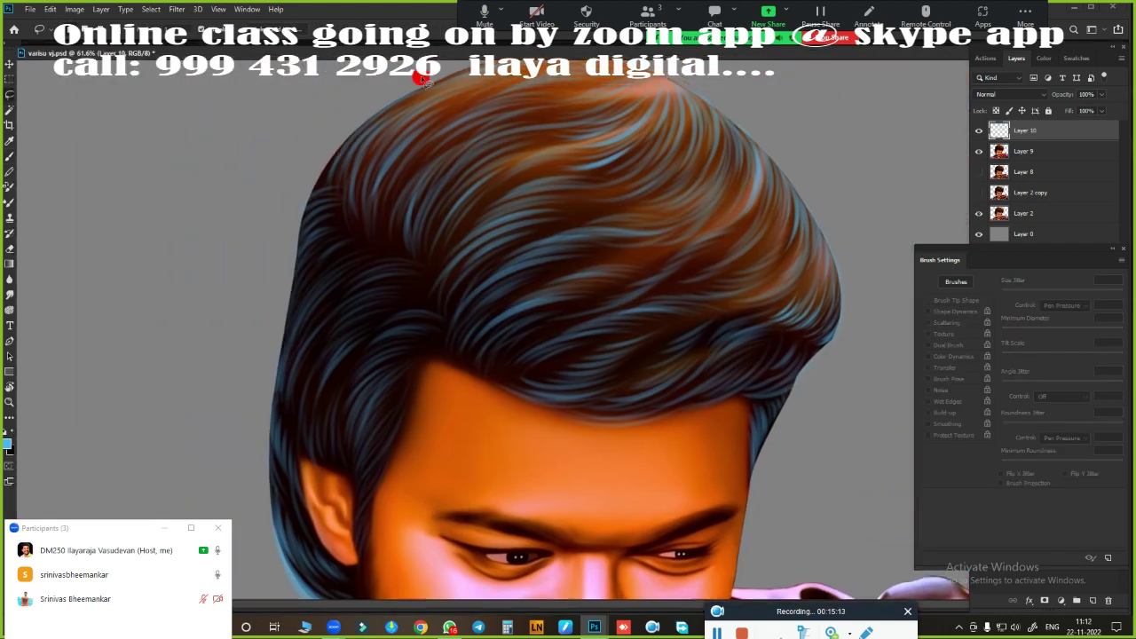
{"action": "key", "text": "ctrl+Tab"}
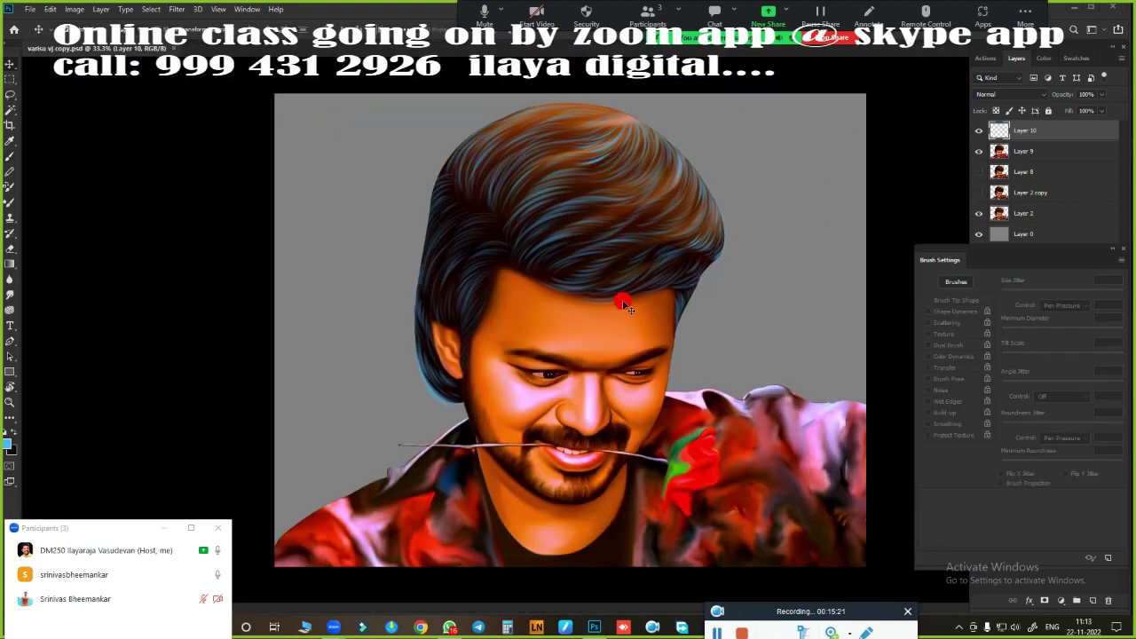
{"action": "scroll", "coordinate": [630, 284], "scroll_direction": "up", "scroll_amount": 1}
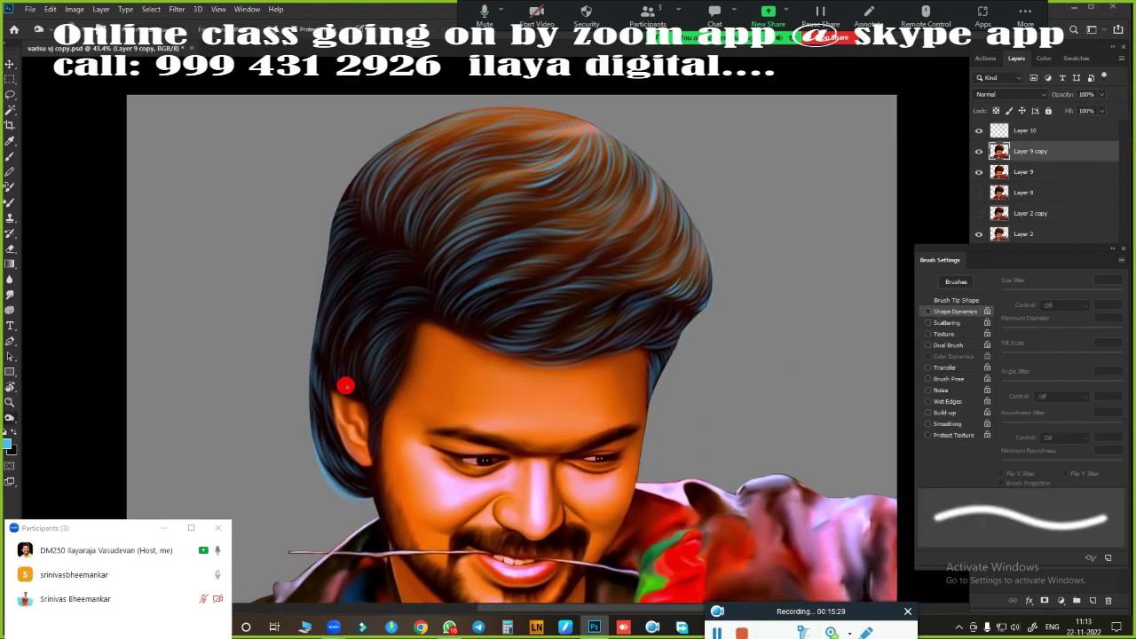
{"action": "key", "text": "bracketright"}
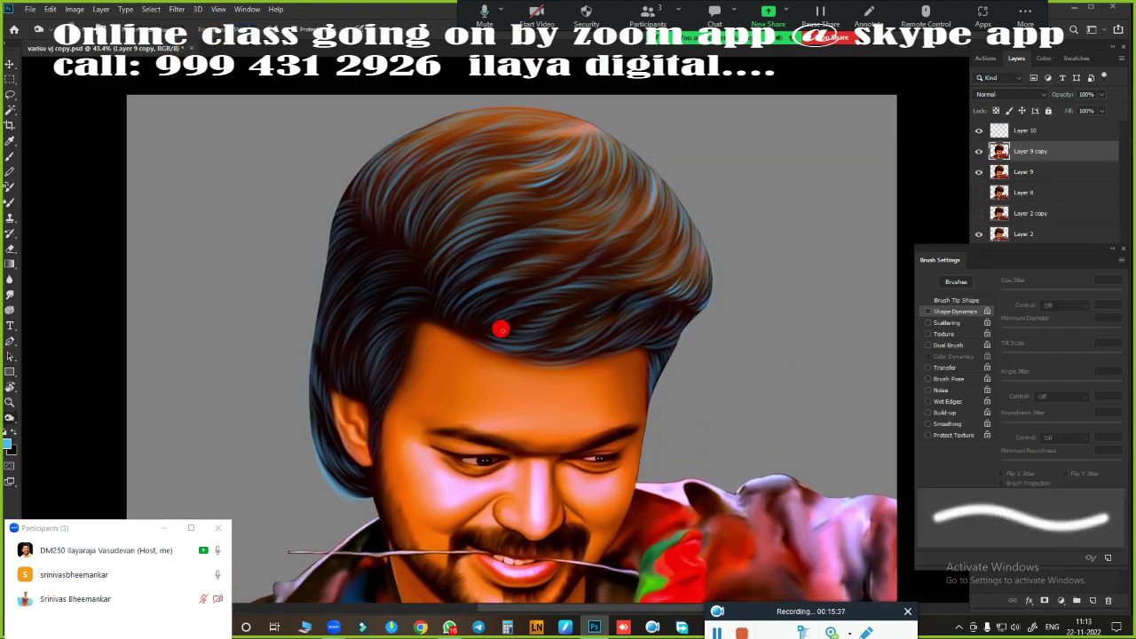
{"action": "key", "text": "bracketright"}
{"action": "key", "text": "bracketright"}
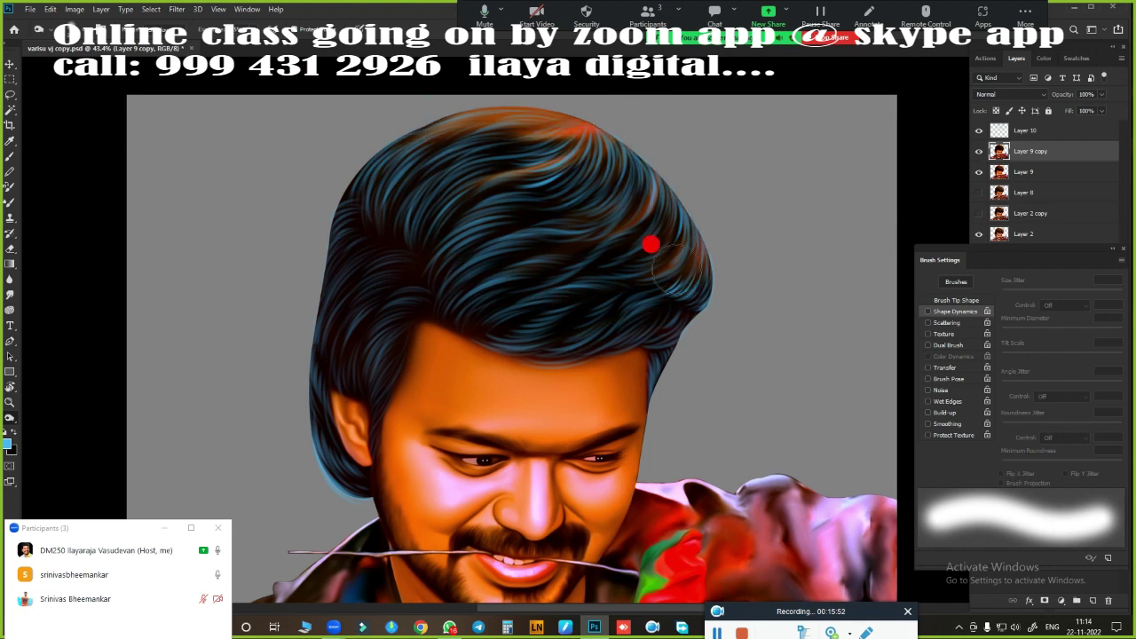
- Darken the top and right of the hair with Hue/Saturation Lightness -83
{"action": "key", "text": "v"}
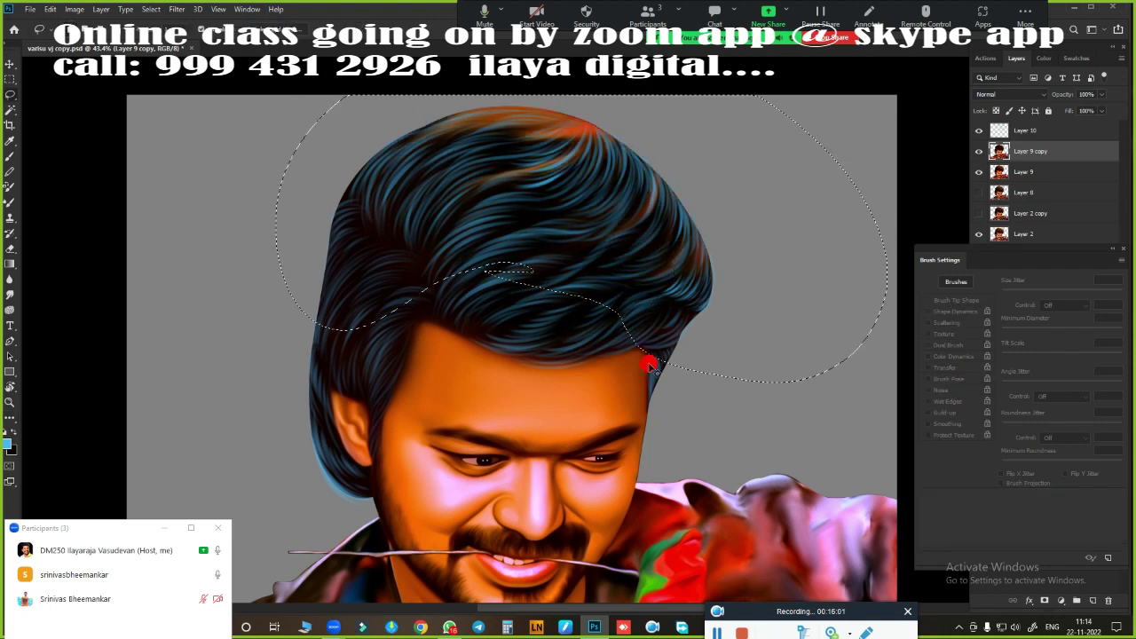
{"action": "left_click_drag", "start_coordinate": [532, 268], "coordinate": [452, 306]}
{"action": "key", "text": "ctrl+u"}
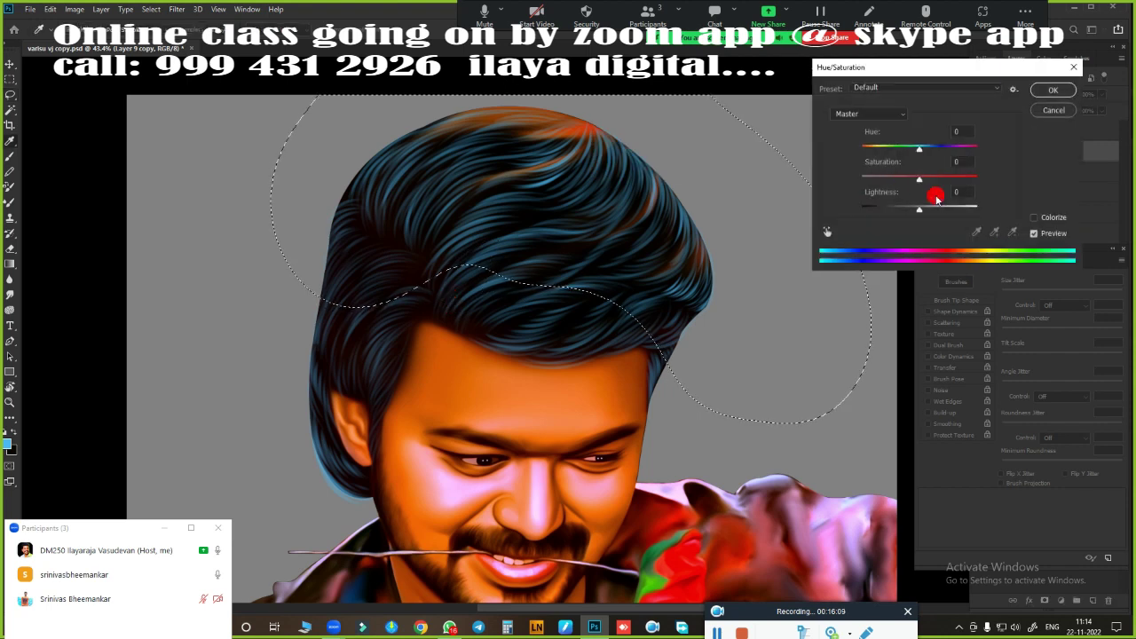
{"action": "left_click_drag", "start_coordinate": [919, 207], "coordinate": [871, 213]}
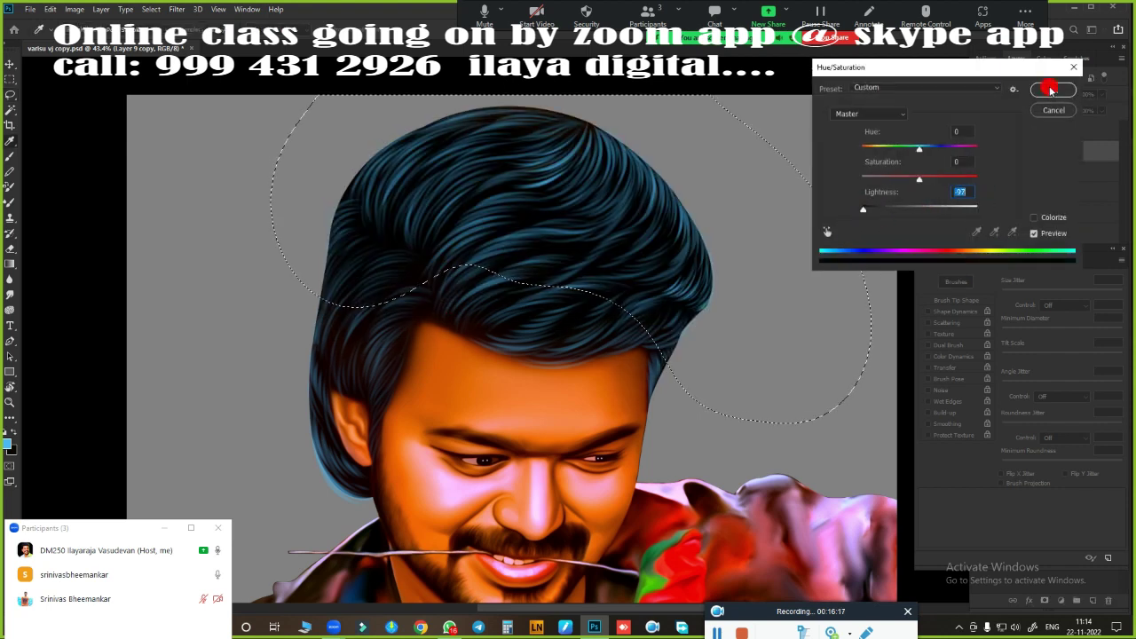
{"action": "left_click", "coordinate": [1052, 90]}
{"action": "key", "text": "ctrl+d"}
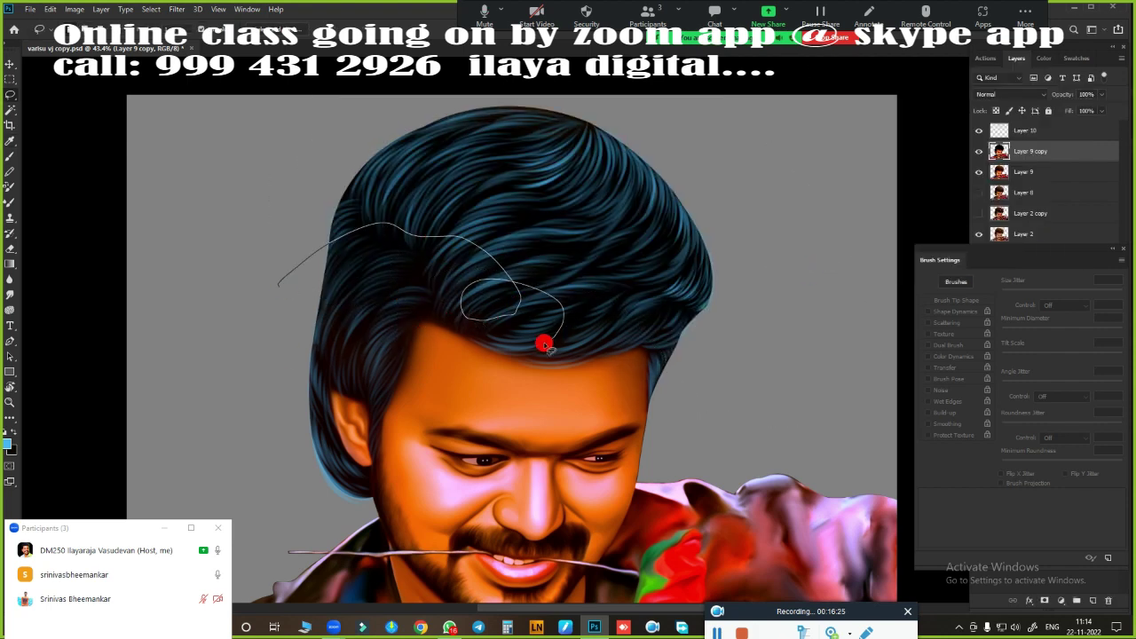
- Lasso the left hair, feather it, and darken it to Lightness -93
{"action": "left_click_drag", "start_coordinate": [362, 486], "coordinate": [183, 246]}
{"action": "key", "text": "shift+F6"}
{"action": "key", "text": "Return"}
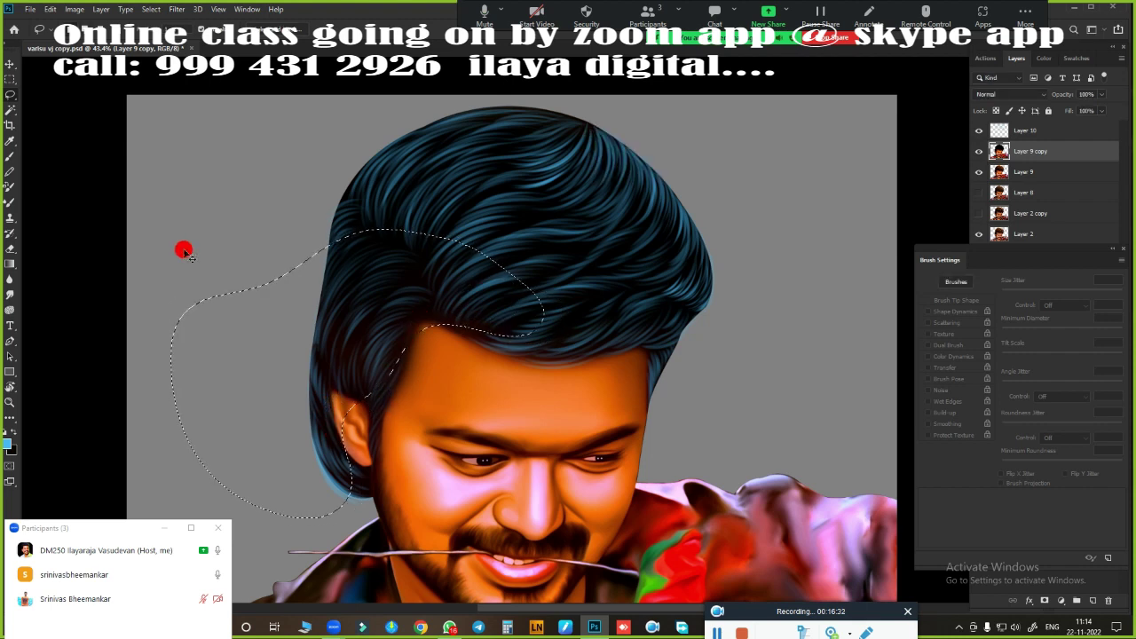
{"action": "key", "text": "ctrl+u"}
{"action": "left_click_drag", "start_coordinate": [920, 207], "coordinate": [867, 213]}
{"action": "left_click", "coordinate": [1053, 90]}
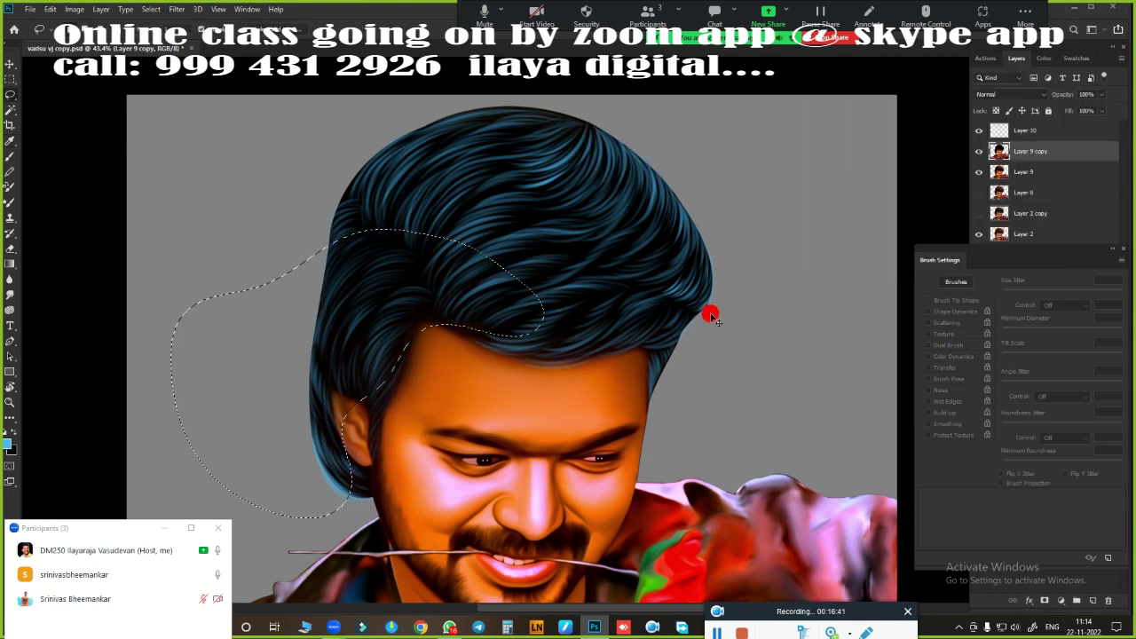
{"action": "key", "text": "ctrl+0"}
- Place Layer 10 (hair work) above the new black loose hair layer
{"action": "left_click", "coordinate": [1030, 130]}
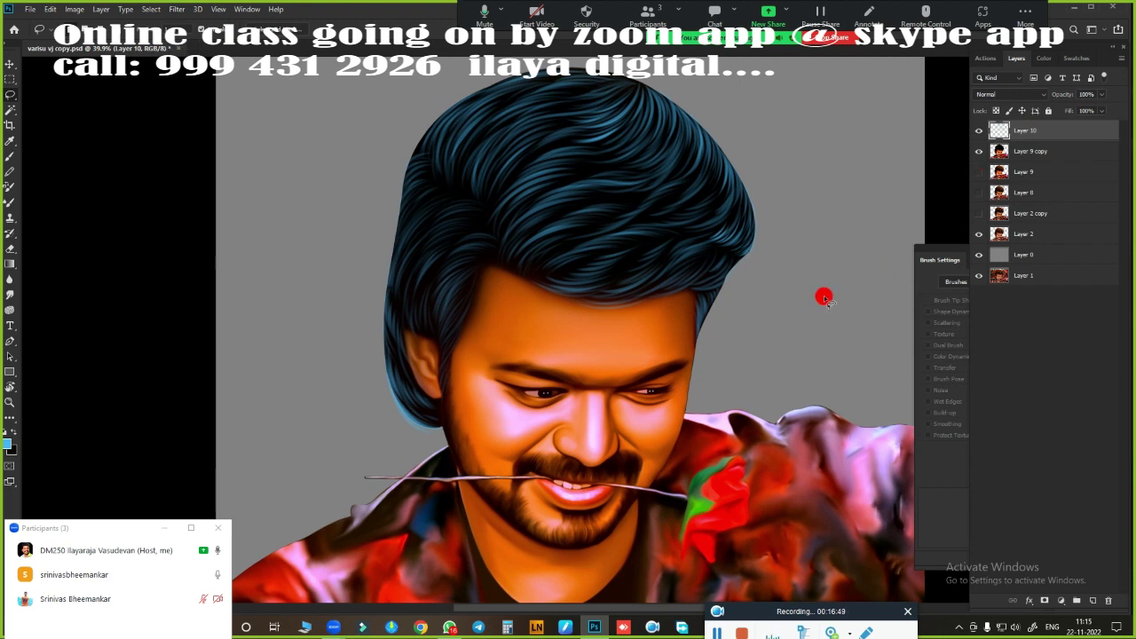
{"action": "key", "text": "ctrl+minus"}
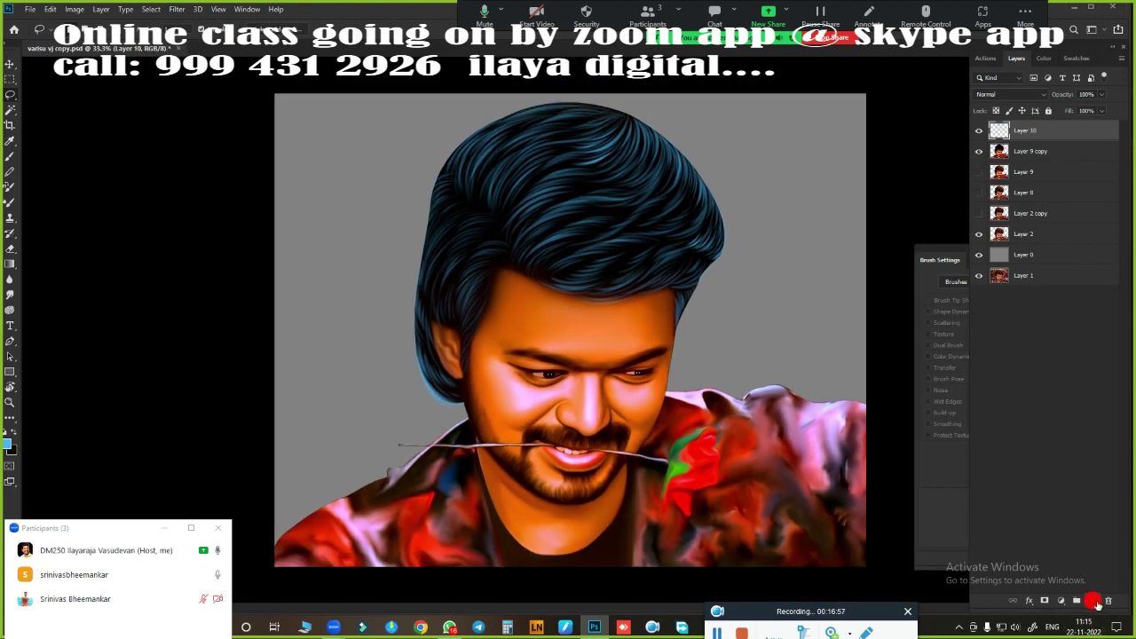
{"action": "left_click_drag", "start_coordinate": [982, 142], "coordinate": [979, 121]}
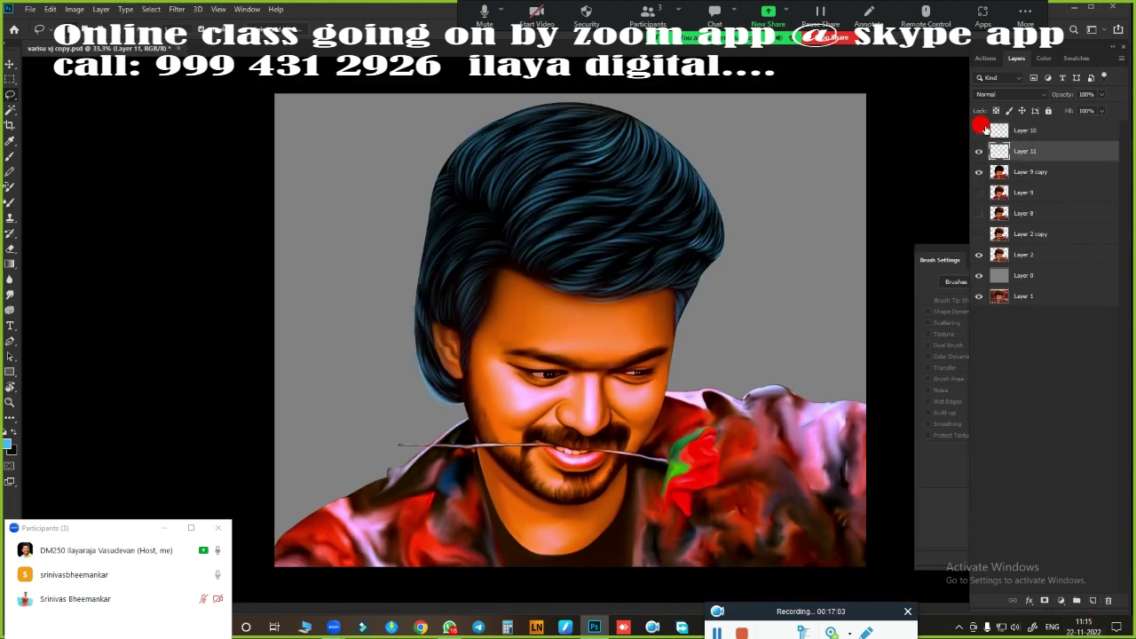
{"action": "right_click", "coordinate": [1035, 129]}
{"action": "key", "text": "Escape"}
{"action": "type", "text": "black loose hair"}
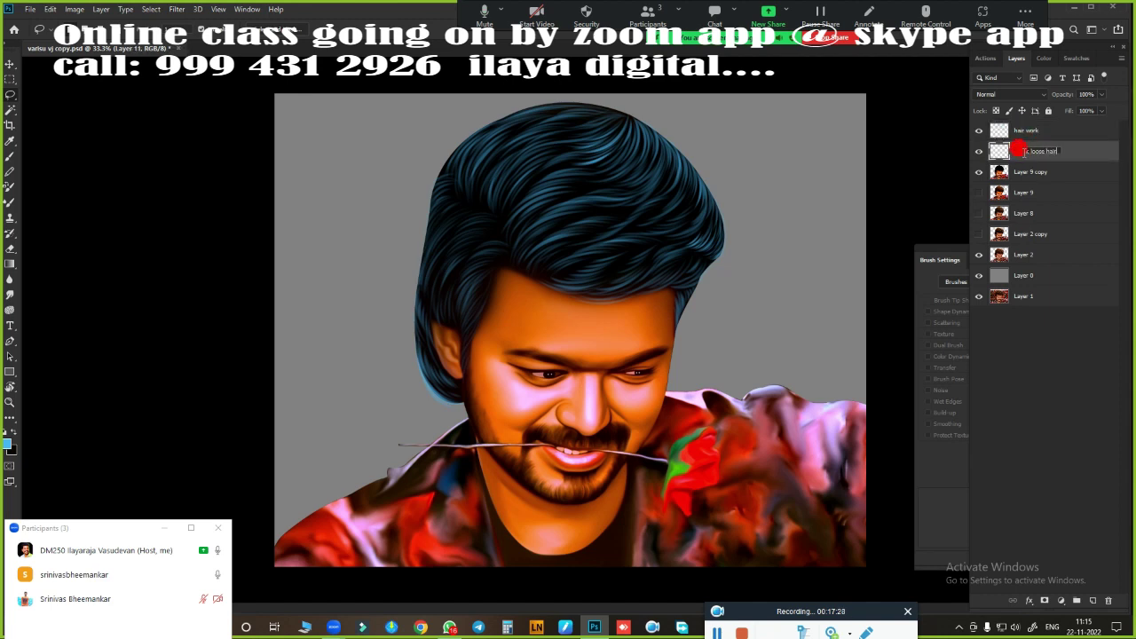
{"action": "key", "text": "b"}
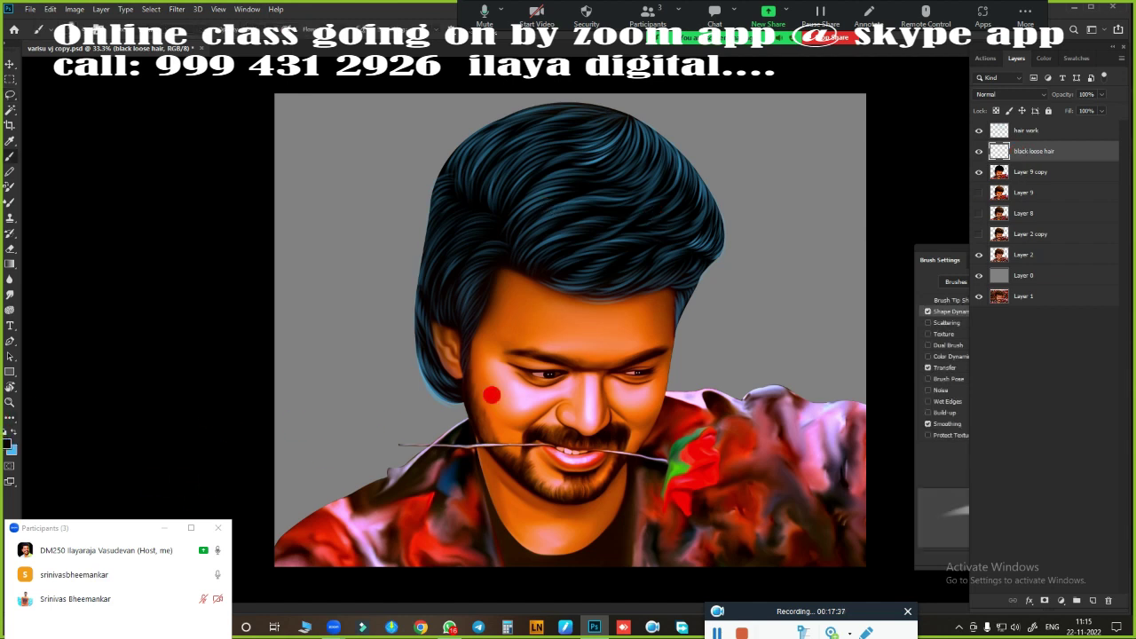
- Pan over the hair outline and zoom in on the forehead and eyes
{"action": "scroll", "coordinate": [549, 335], "scroll_direction": "up", "scroll_amount": 5}
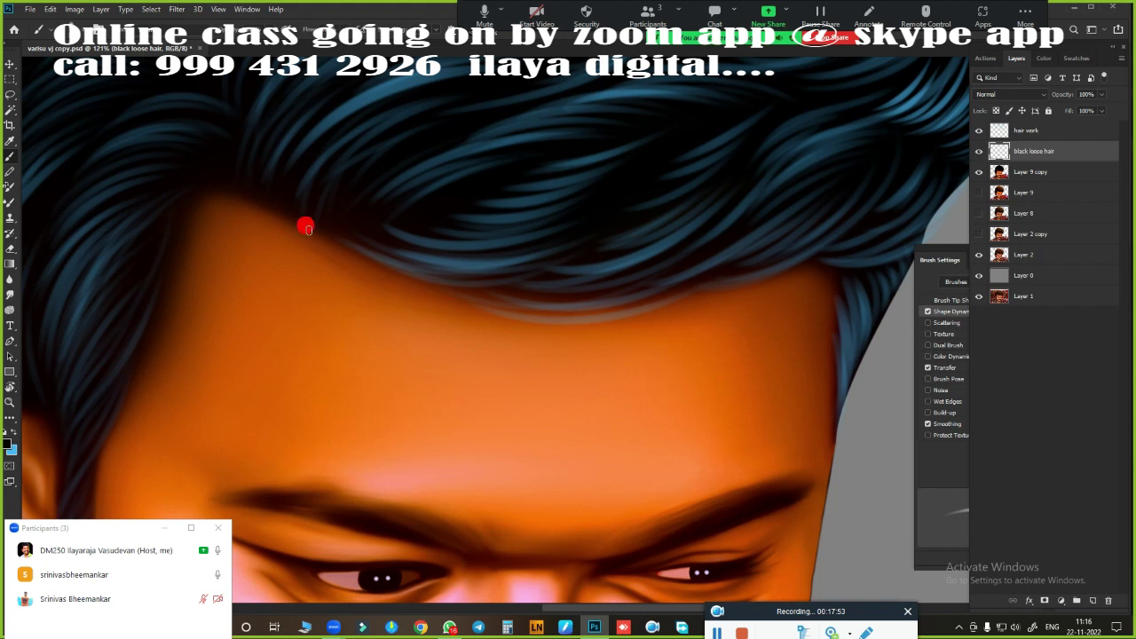
{"action": "scroll", "coordinate": [565, 230], "scroll_direction": "right", "scroll_amount": 3}
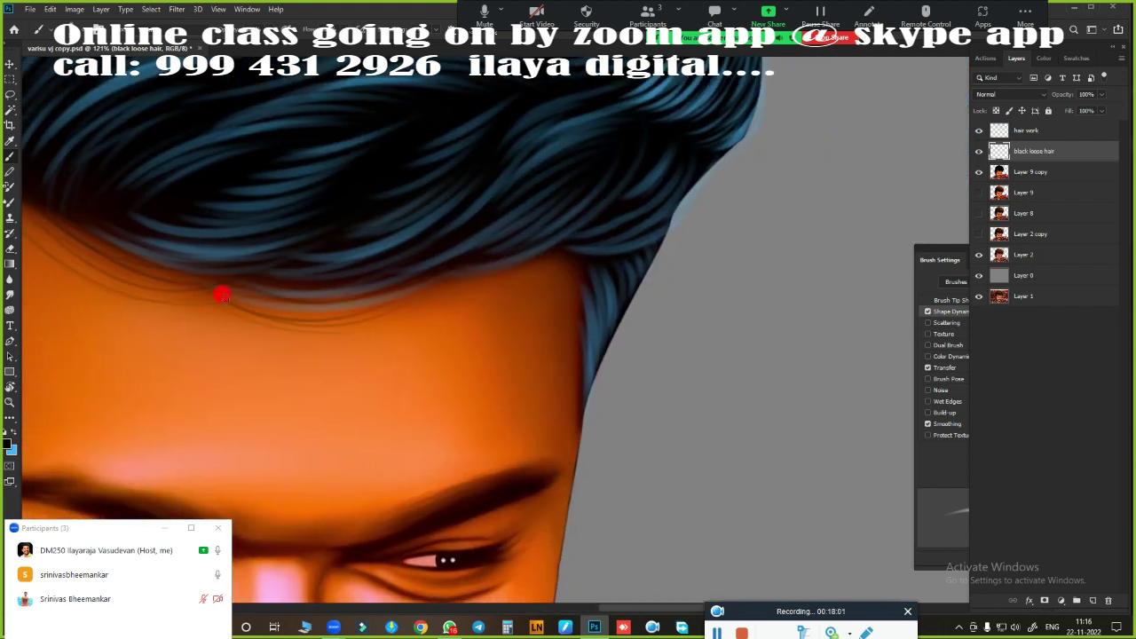
{"action": "scroll", "coordinate": [613, 251], "scroll_direction": "down", "scroll_amount": 3}
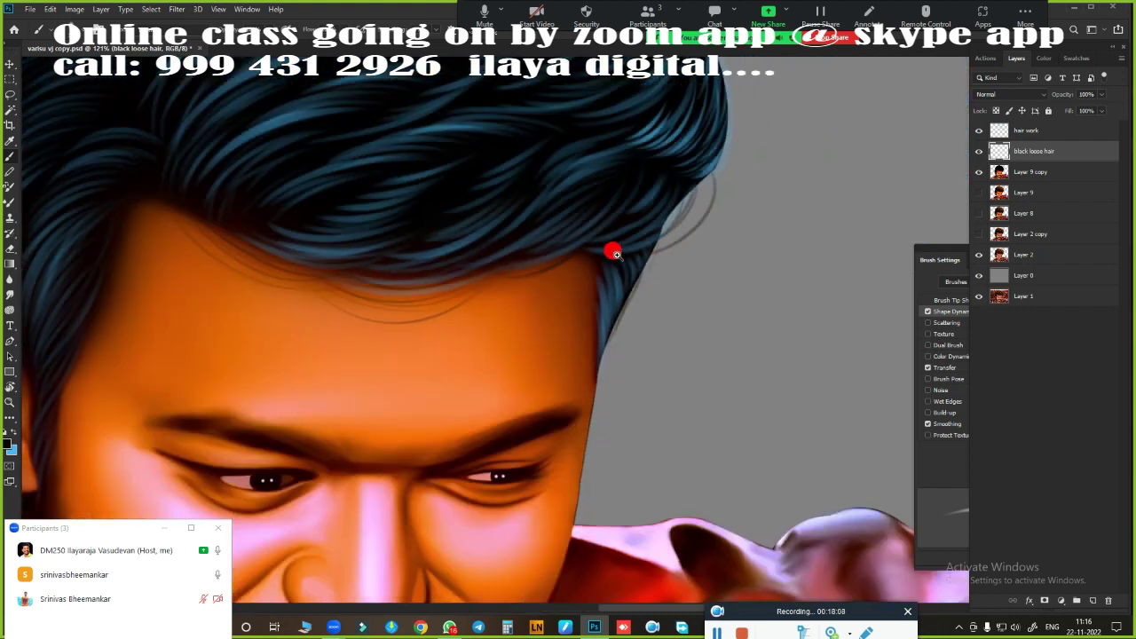
{"action": "left_click_drag", "start_coordinate": [434, 317], "coordinate": [532, 158]}
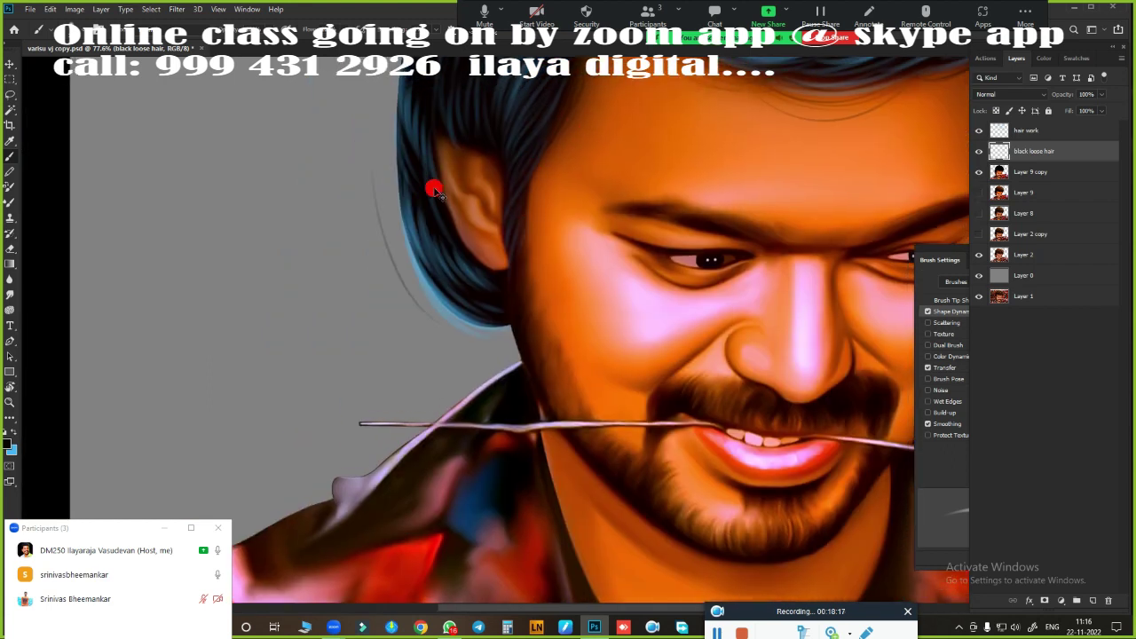
{"action": "scroll", "coordinate": [446, 432], "scroll_direction": "up", "scroll_amount": 2}
{"action": "scroll", "coordinate": [401, 418], "scroll_direction": "up", "scroll_amount": 2}
{"action": "scroll", "coordinate": [395, 452], "scroll_direction": "up", "scroll_amount": 1}
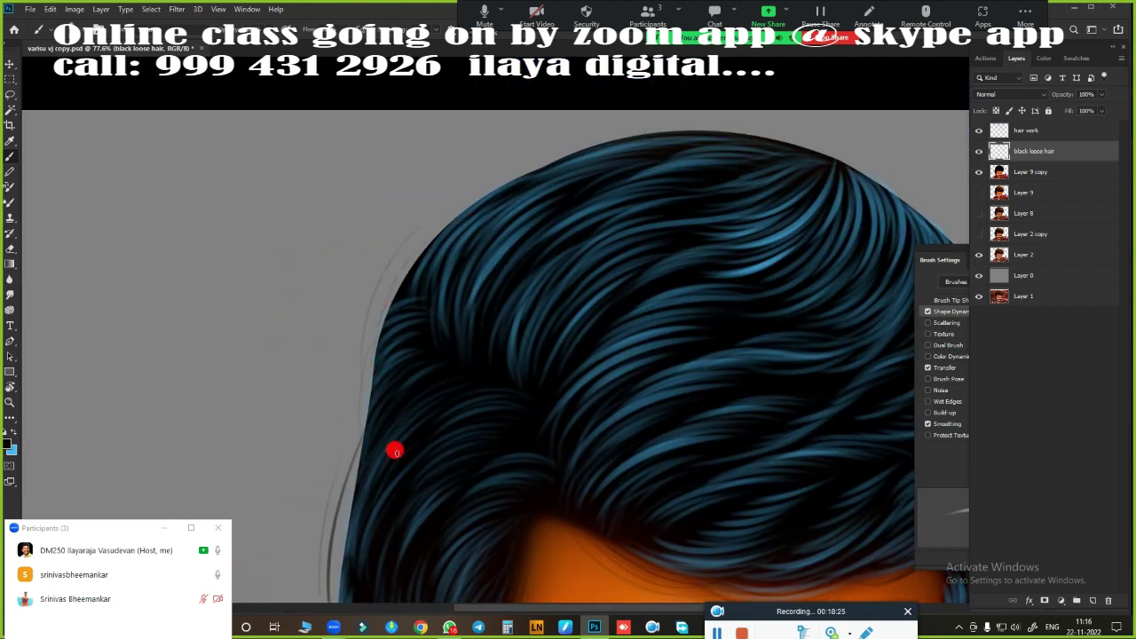
{"action": "left_click_drag", "start_coordinate": [662, 136], "coordinate": [346, 184]}
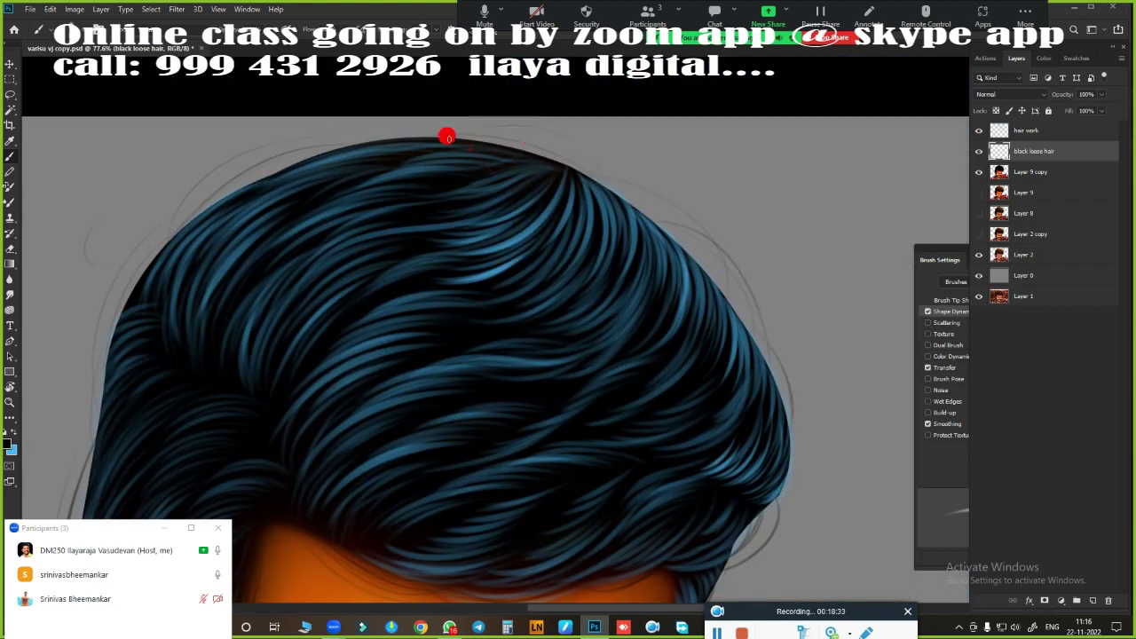
{"action": "left_click_drag", "start_coordinate": [561, 367], "coordinate": [339, 168]}
{"action": "scroll", "coordinate": [339, 168], "scroll_direction": "up", "scroll_amount": 1}
{"action": "scroll", "coordinate": [665, 198], "scroll_direction": "down", "scroll_amount": 3}
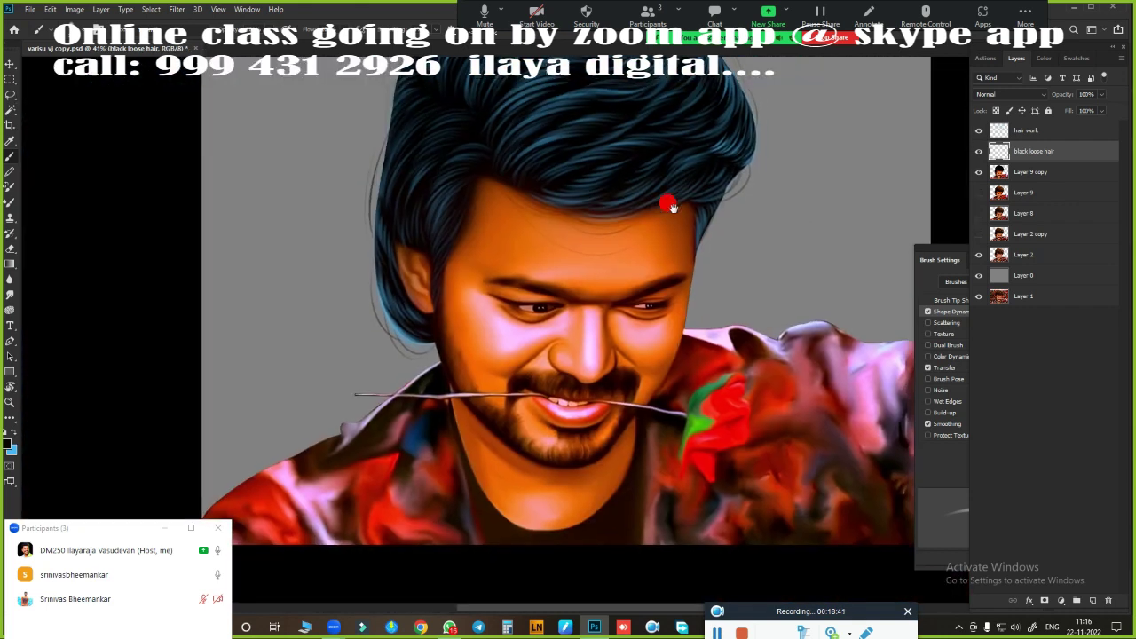
{"action": "scroll", "coordinate": [885, 271], "scroll_direction": "up", "scroll_amount": 5}
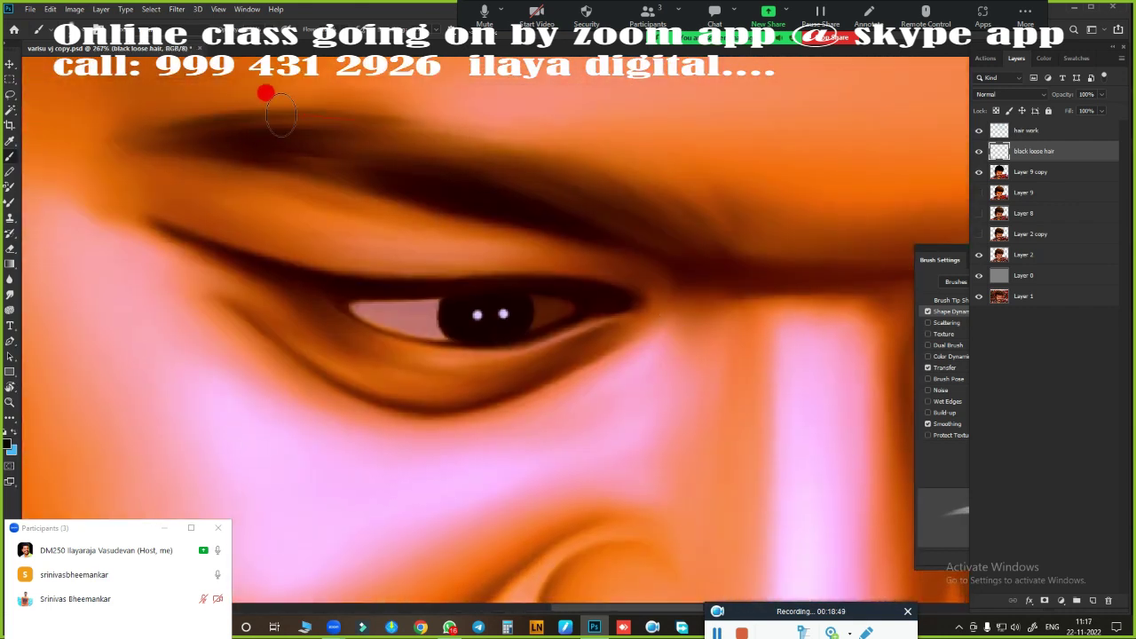
- Paint dark hair strokes along both eyebrows on the 'black loose hair' layer
{"action": "mouse_move", "coordinate": [198, 131]}
{"action": "left_mouse_down"}
{"action": "mouse_move", "coordinate": [411, 97]}
{"action": "mouse_move", "coordinate": [560, 177]}
{"action": "left_mouse_up"}
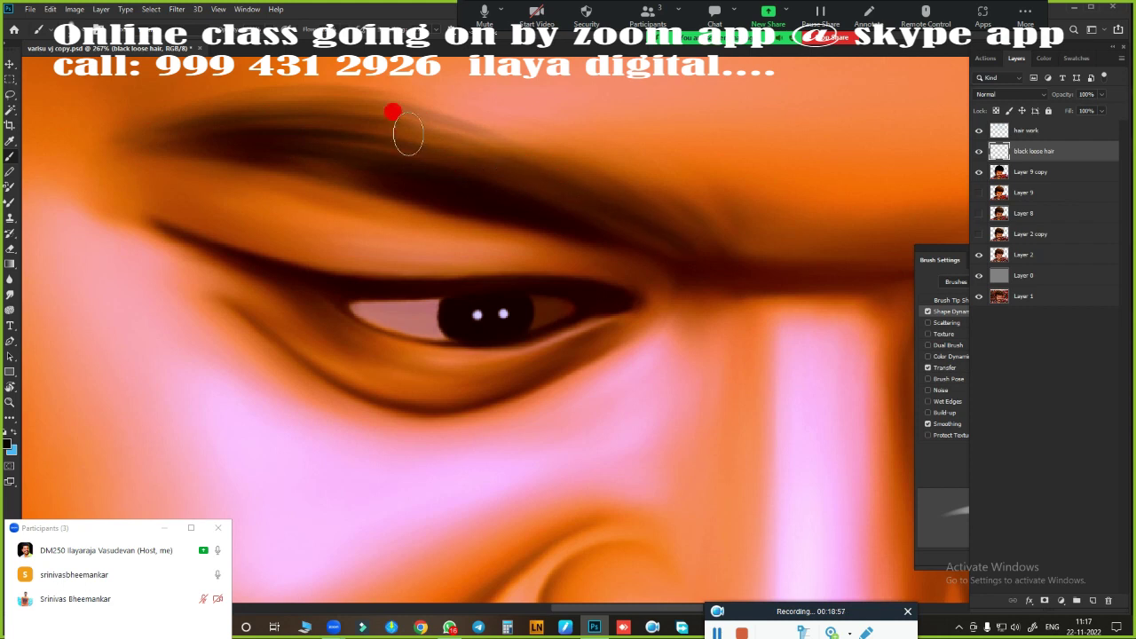
{"action": "mouse_move", "coordinate": [408, 133]}
{"action": "left_mouse_down"}
{"action": "mouse_move", "coordinate": [681, 186]}
{"action": "mouse_move", "coordinate": [666, 269]}
{"action": "left_mouse_up"}
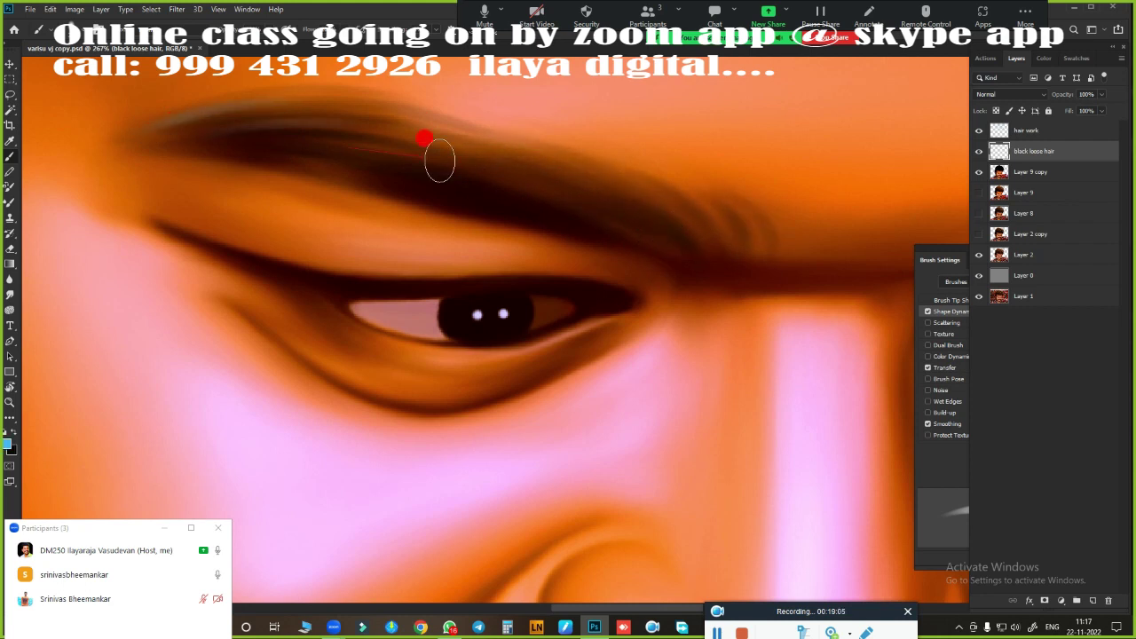
{"action": "left_click_drag", "start_coordinate": [699, 215], "coordinate": [515, 320]}
{"action": "left_click_drag", "start_coordinate": [320, 262], "coordinate": [562, 197]}
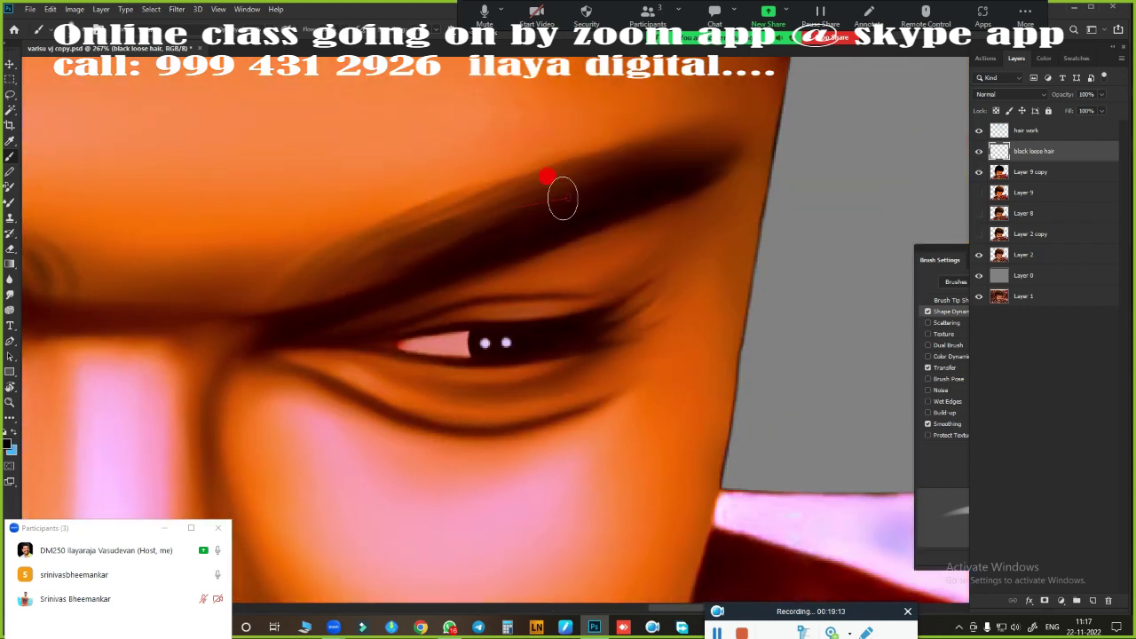
{"action": "left_click_drag", "start_coordinate": [677, 160], "coordinate": [339, 284]}
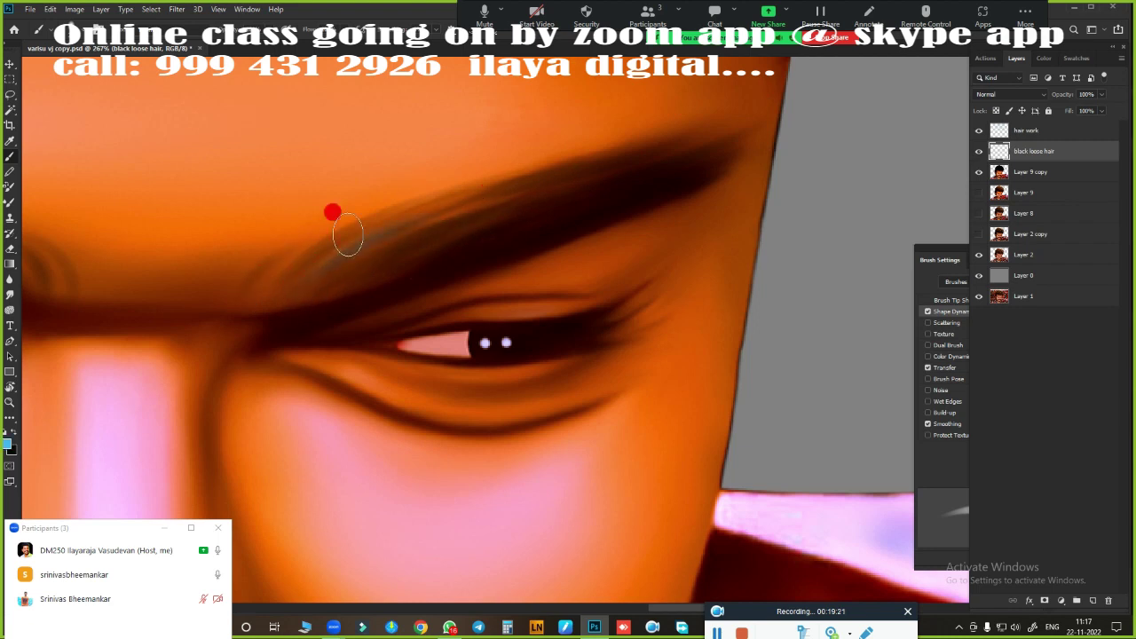
{"action": "scroll", "coordinate": [583, 292], "scroll_direction": "down", "scroll_amount": 4}
{"action": "scroll", "coordinate": [497, 315], "scroll_direction": "up", "scroll_amount": 3}
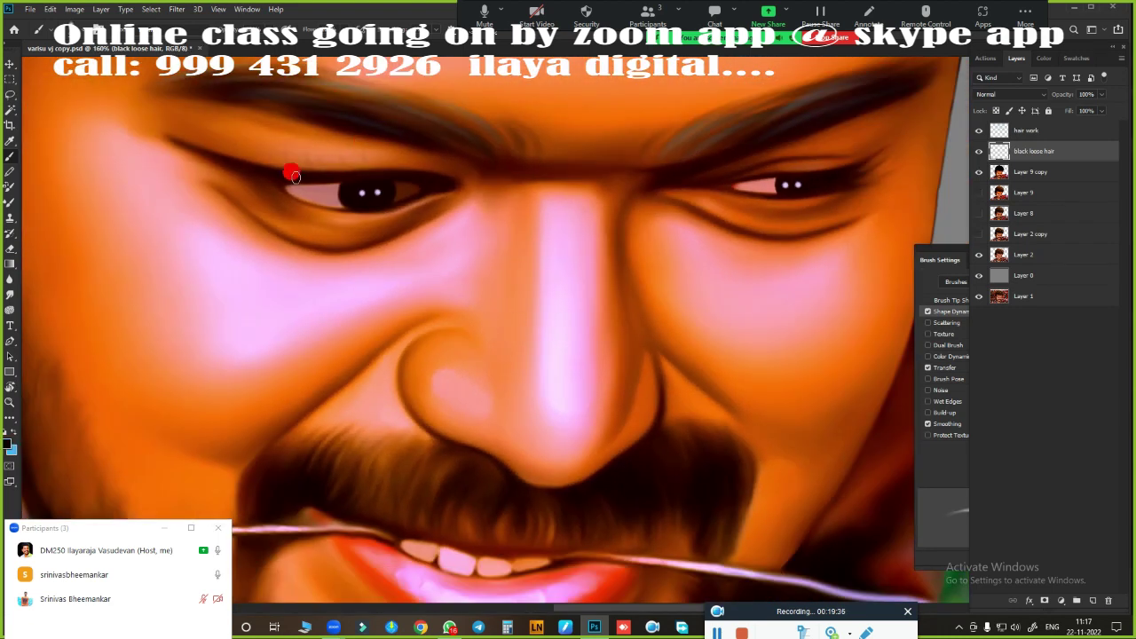
- Make the brush tip much smaller and zoom in on the beard
{"action": "left_click_drag", "start_coordinate": [702, 258], "coordinate": [629, 274]}
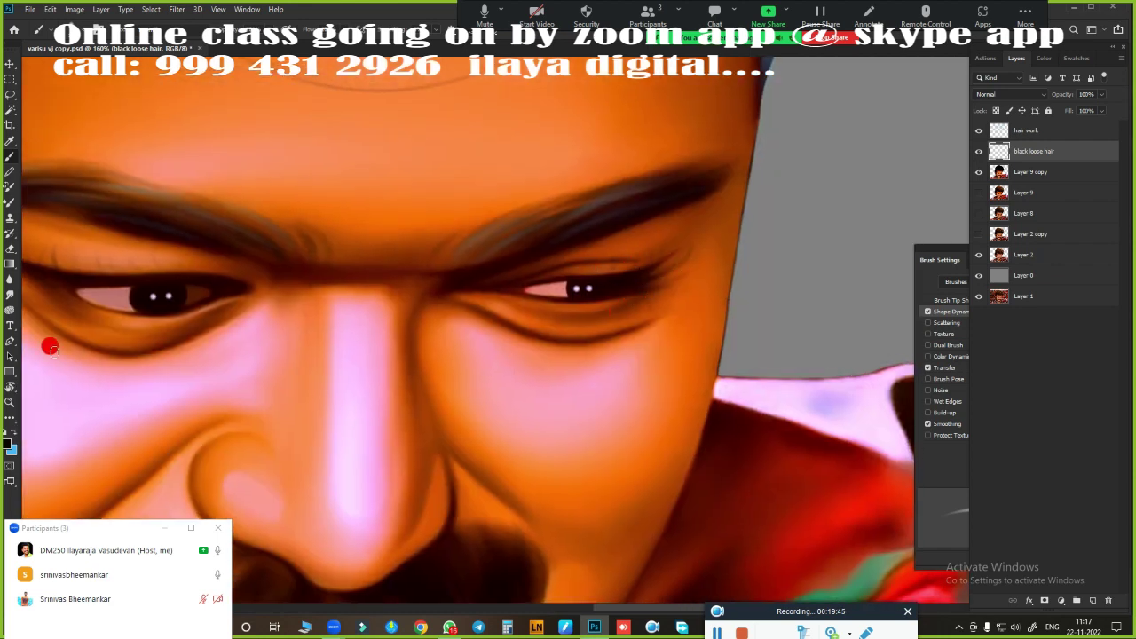
{"action": "scroll", "coordinate": [497, 337], "scroll_direction": "down", "scroll_amount": 3}
{"action": "scroll", "coordinate": [532, 319], "scroll_direction": "up", "scroll_amount": 4}
{"action": "scroll", "coordinate": [517, 350], "scroll_direction": "down", "scroll_amount": 1}
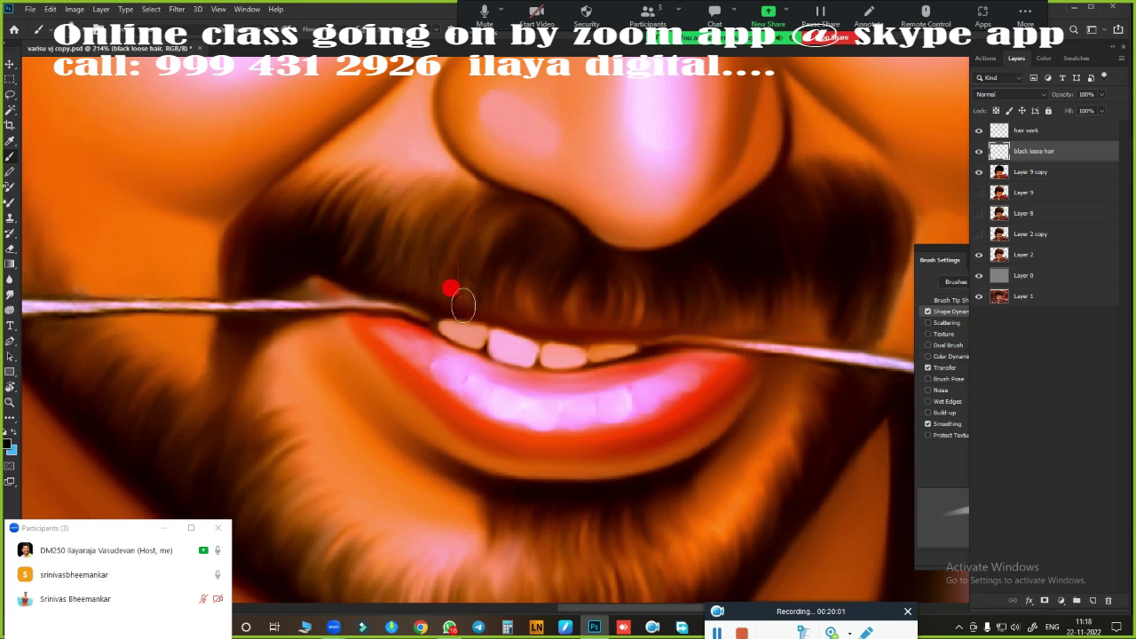
{"action": "scroll", "coordinate": [262, 191], "scroll_direction": "right", "scroll_amount": 3}
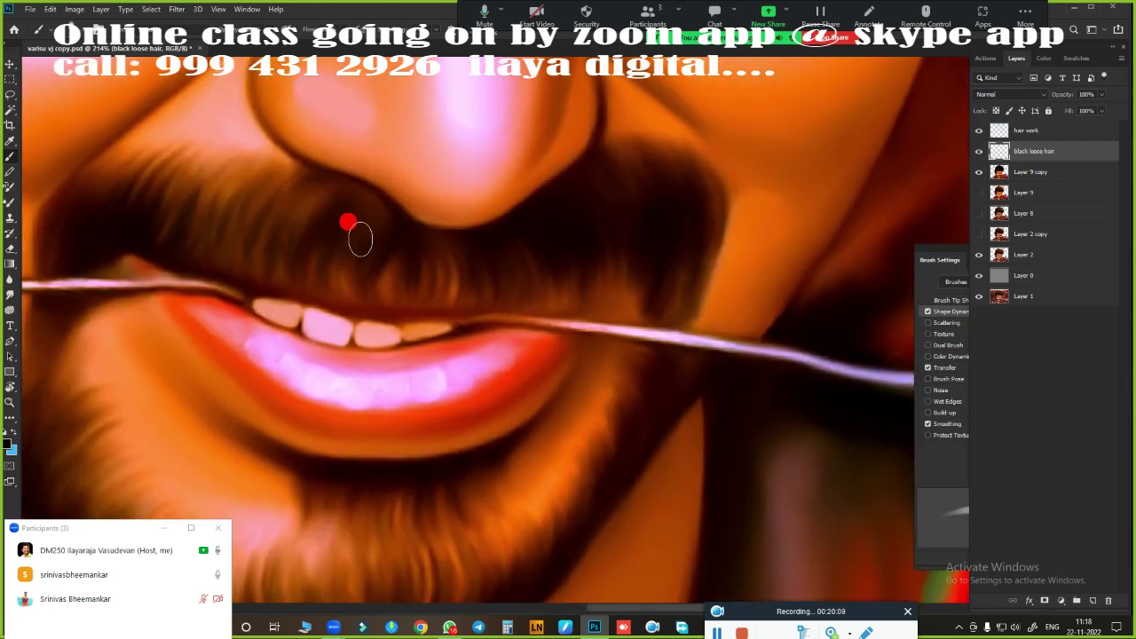
{"action": "key", "text": "bracketleft"}
{"action": "key", "text": "bracketleft"}
{"action": "key", "text": "bracketleft"}
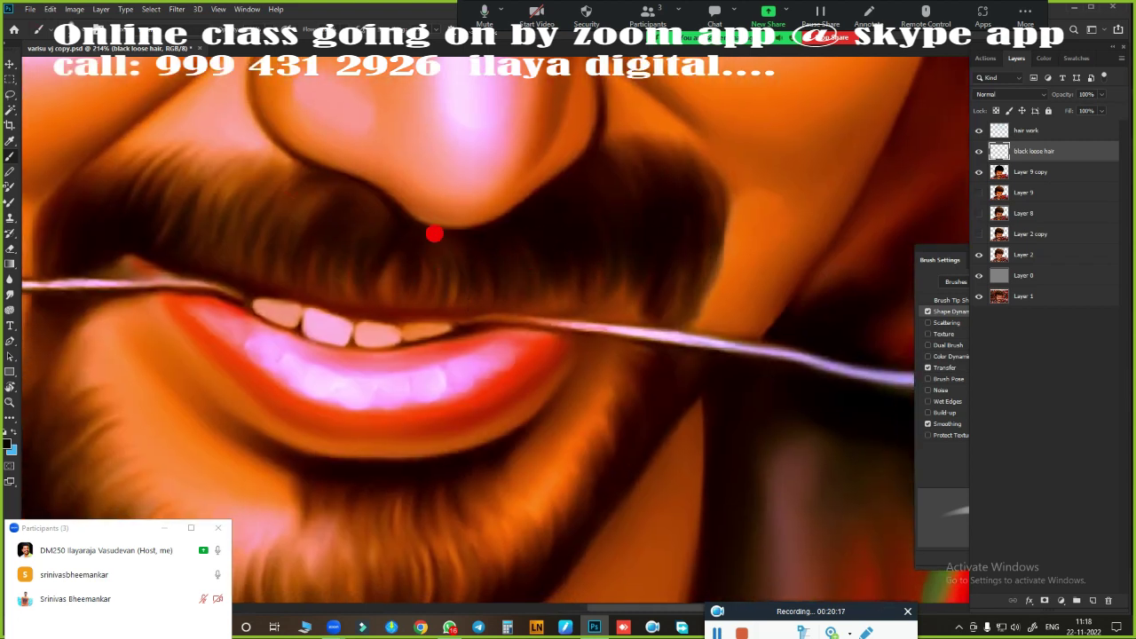
{"action": "scroll", "coordinate": [671, 199], "scroll_direction": "down", "scroll_amount": 4}
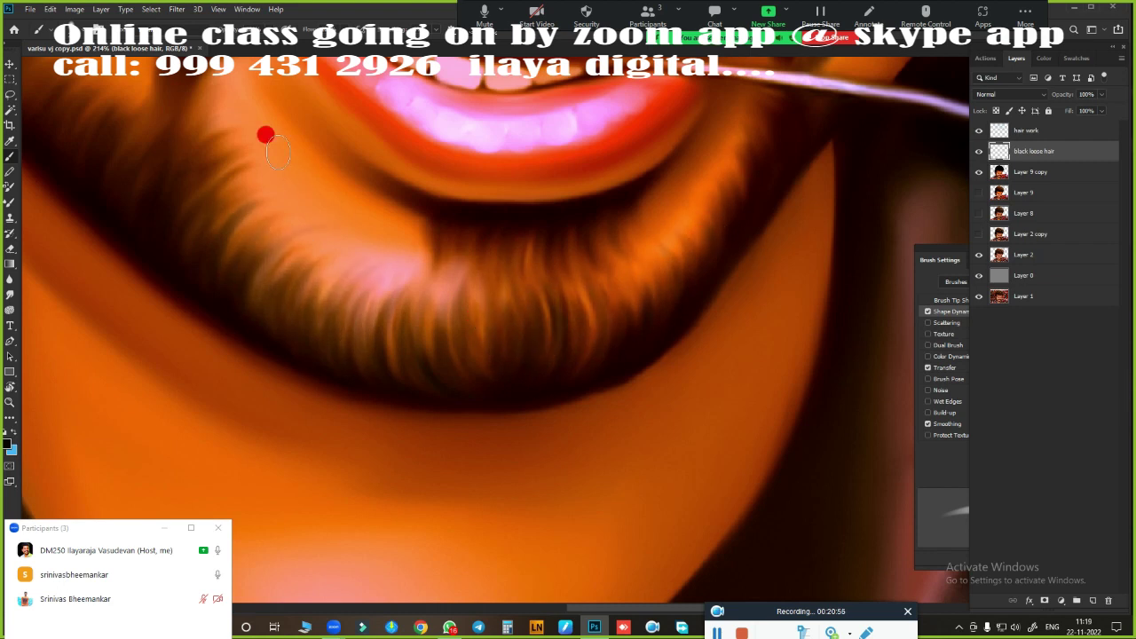
{"action": "scroll", "coordinate": [568, 320], "scroll_direction": "down", "scroll_amount": 3}
{"action": "scroll", "coordinate": [385, 397], "scroll_direction": "up", "scroll_amount": 4}
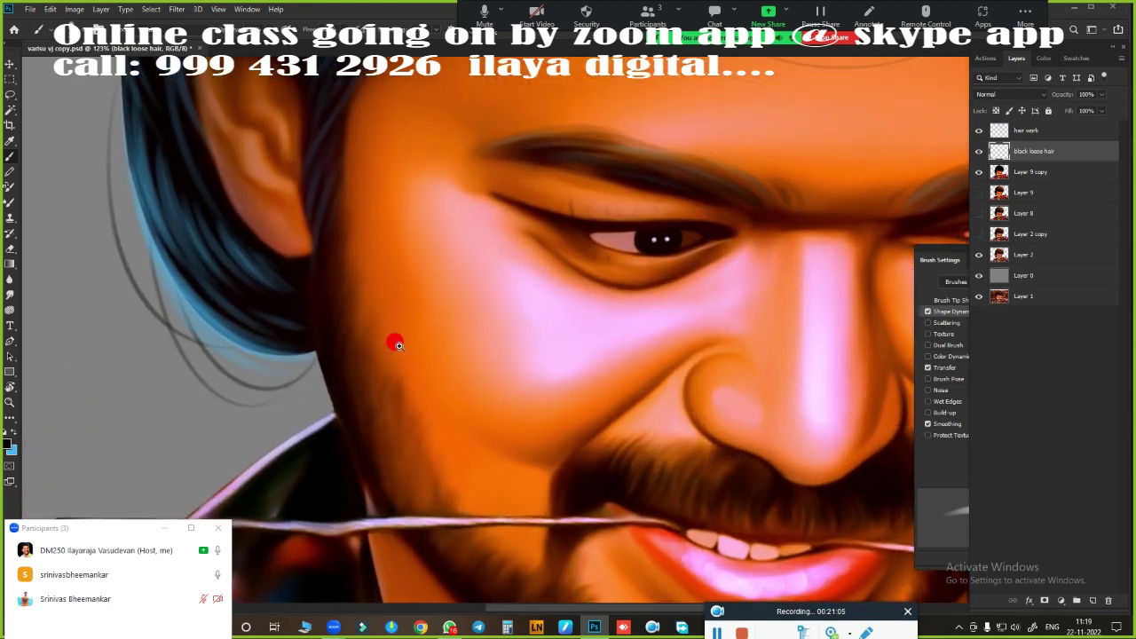
{"action": "scroll", "coordinate": [409, 472], "scroll_direction": "down", "scroll_amount": 5}
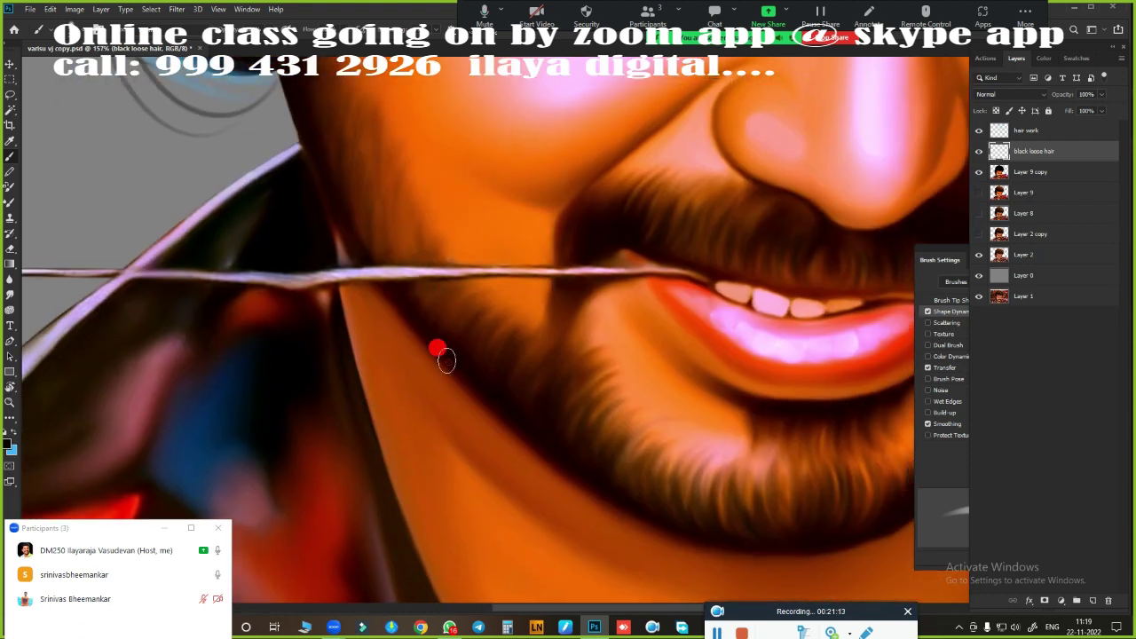
{"action": "scroll", "coordinate": [261, 216], "scroll_direction": "up", "scroll_amount": 4}
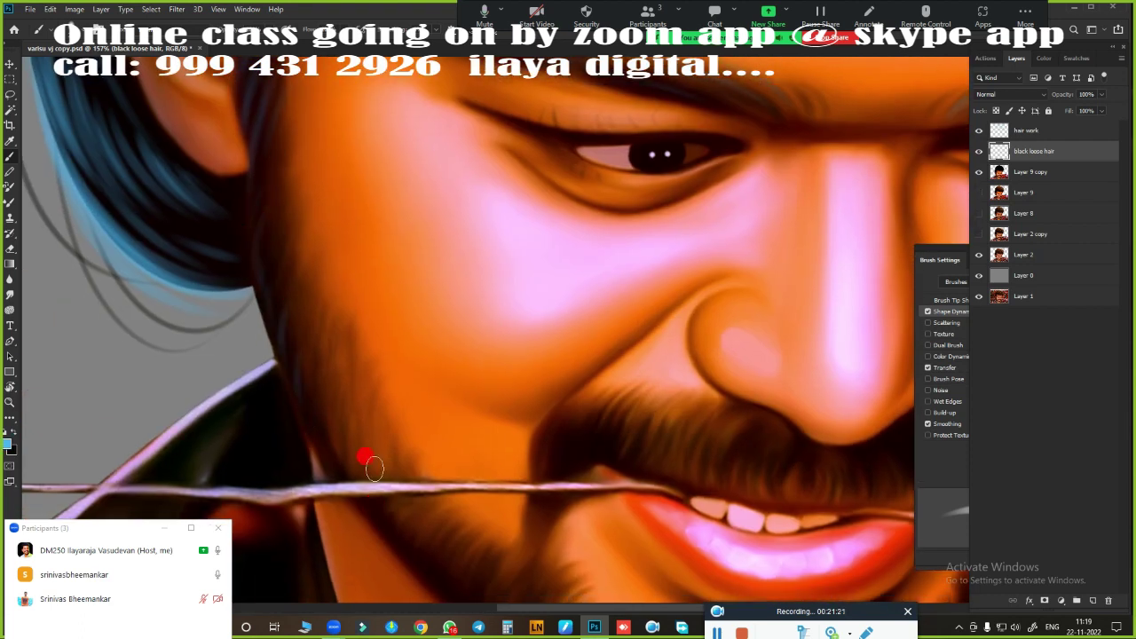
{"action": "scroll", "coordinate": [367, 456], "scroll_direction": "down", "scroll_amount": 4}
{"action": "scroll", "coordinate": [461, 353], "scroll_direction": "down", "scroll_amount": 3}
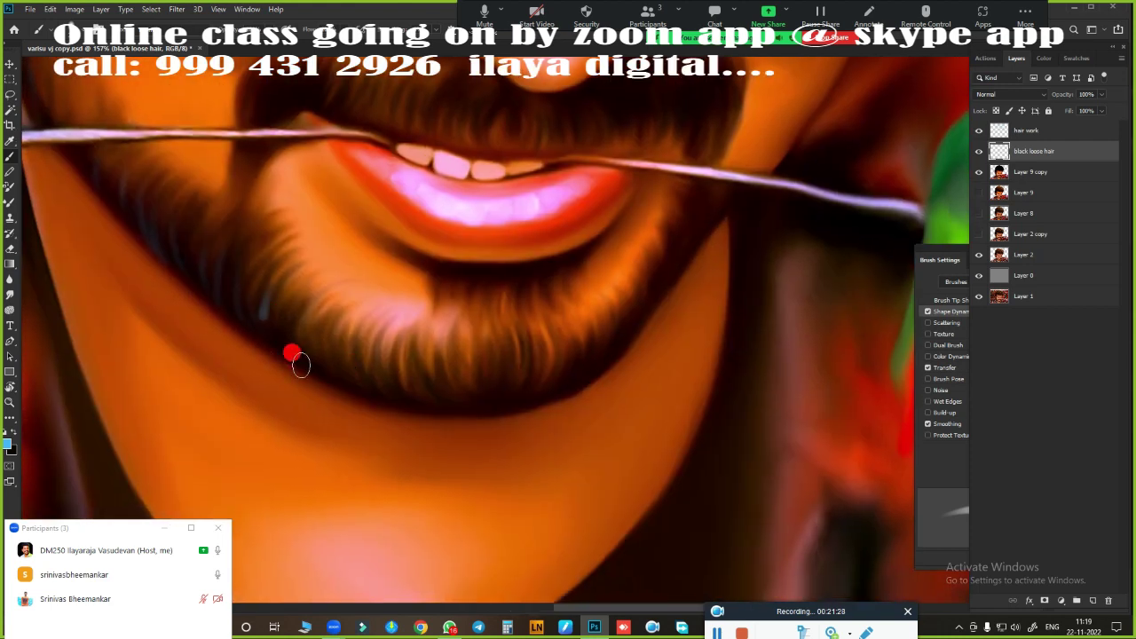
{"action": "scroll", "coordinate": [413, 342], "scroll_direction": "up", "scroll_amount": 3}
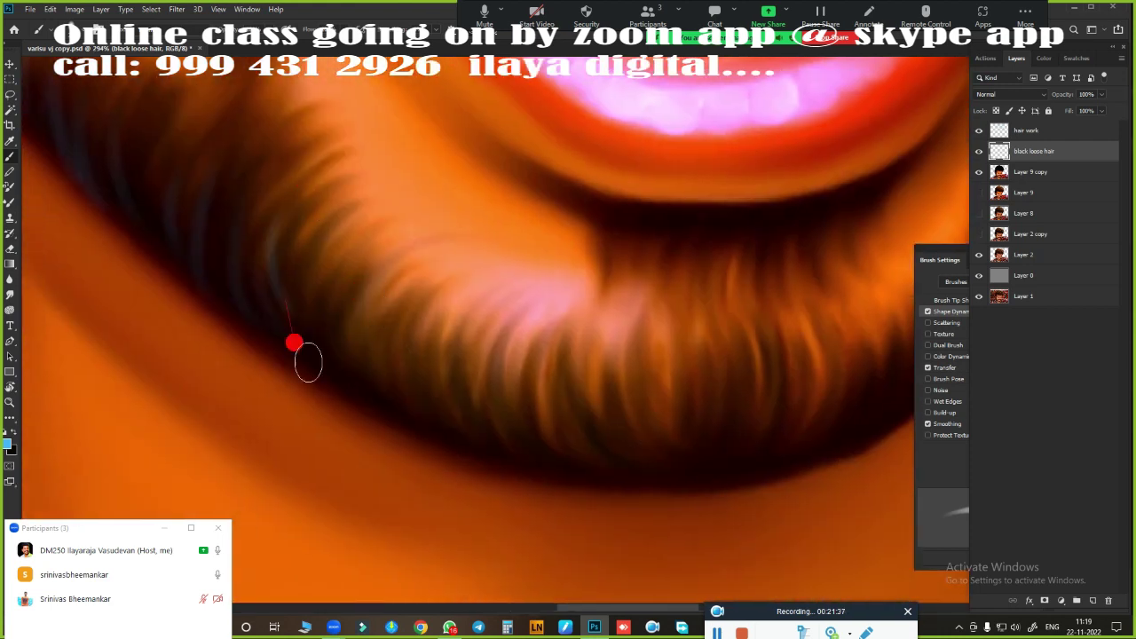
{"action": "scroll", "coordinate": [429, 203], "scroll_direction": "down", "scroll_amount": 1}
- Paint thin bluish hair strands across the beard
{"action": "left_click_drag", "start_coordinate": [568, 203], "coordinate": [532, 252]}
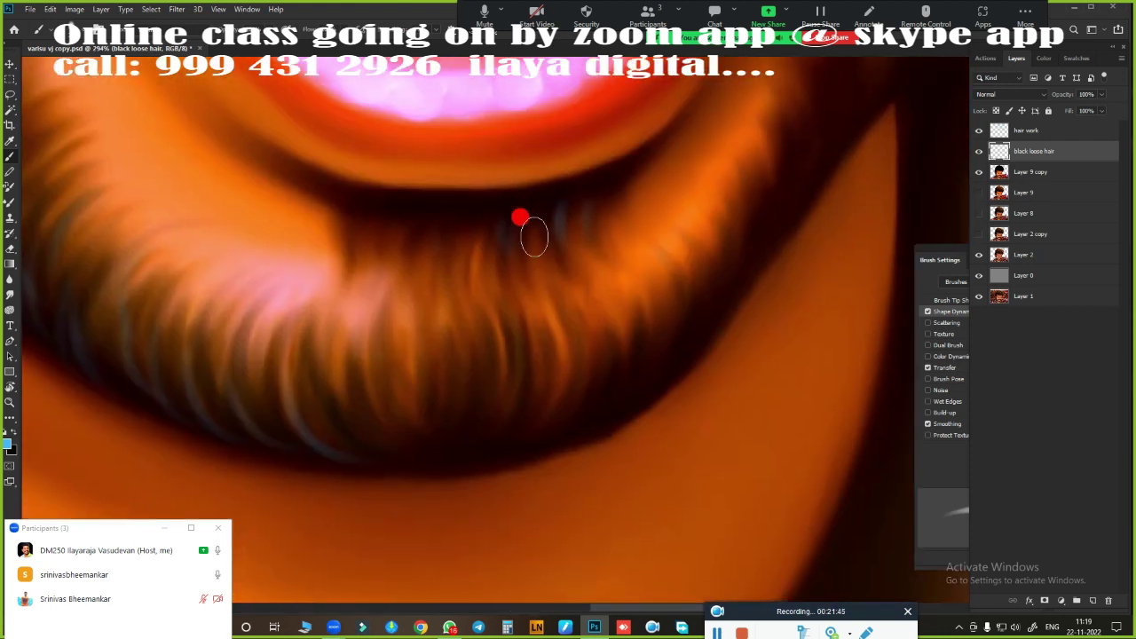
{"action": "left_click_drag", "start_coordinate": [377, 364], "coordinate": [350, 448]}
{"action": "left_click_drag", "start_coordinate": [528, 355], "coordinate": [501, 400]}
{"action": "left_click_drag", "start_coordinate": [568, 336], "coordinate": [541, 435]}
{"action": "left_click_drag", "start_coordinate": [741, 204], "coordinate": [726, 284]}
{"action": "left_click_drag", "start_coordinate": [621, 336], "coordinate": [594, 426]}
{"action": "mouse_move", "coordinate": [566, 337]}
{"action": "left_mouse_down"}
{"action": "mouse_move", "coordinate": [545, 440]}
{"action": "mouse_move", "coordinate": [475, 469]}
{"action": "left_mouse_up"}
- Add a bluish hair strand to the left side of the moustache
{"action": "scroll", "coordinate": [663, 350], "scroll_direction": "down", "scroll_amount": 3}
{"action": "scroll", "coordinate": [423, 508], "scroll_direction": "up", "scroll_amount": 3}
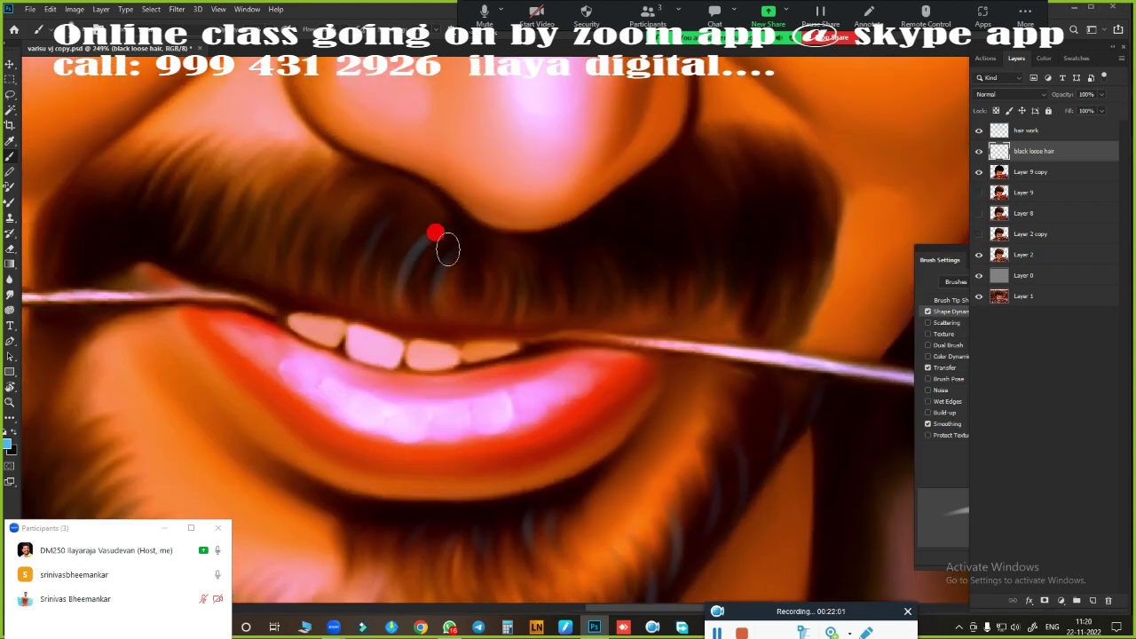
{"action": "left_click_drag", "start_coordinate": [132, 170], "coordinate": [103, 257]}
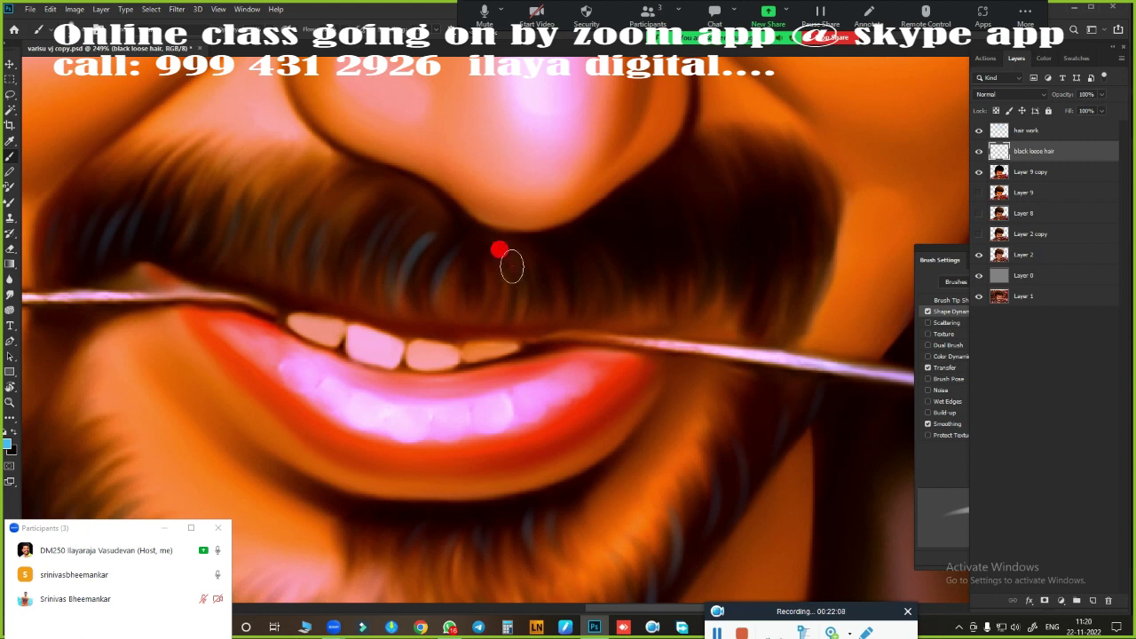
{"action": "scroll", "coordinate": [621, 385], "scroll_direction": "down", "scroll_amount": 3}
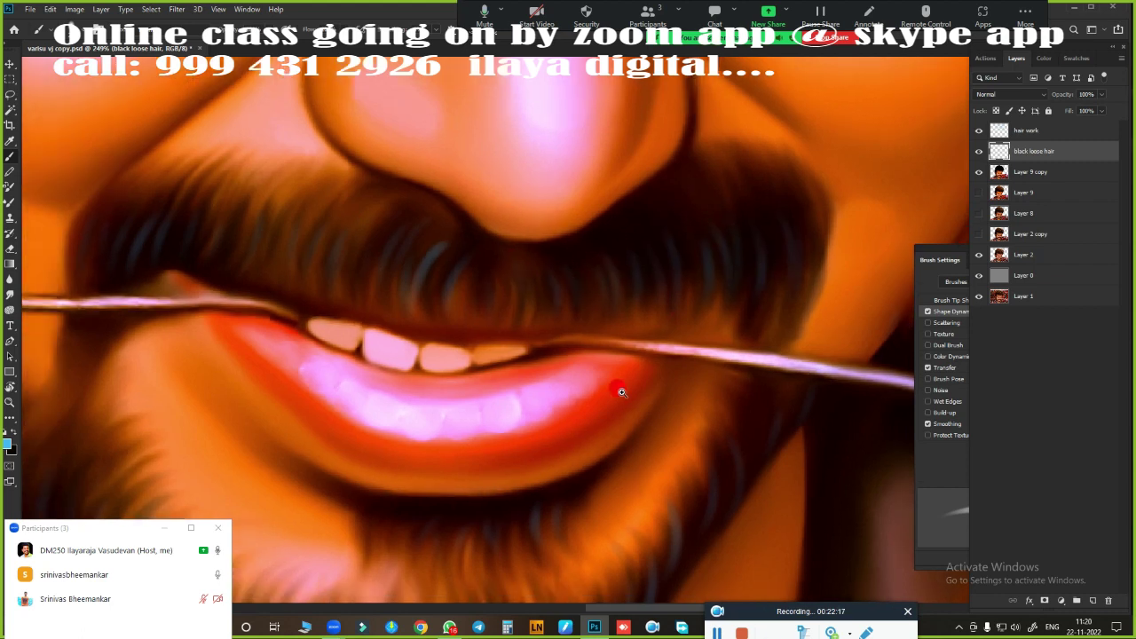
{"action": "scroll", "coordinate": [597, 383], "scroll_direction": "down", "scroll_amount": 3}
{"action": "scroll", "coordinate": [597, 383], "scroll_direction": "up", "scroll_amount": 3}
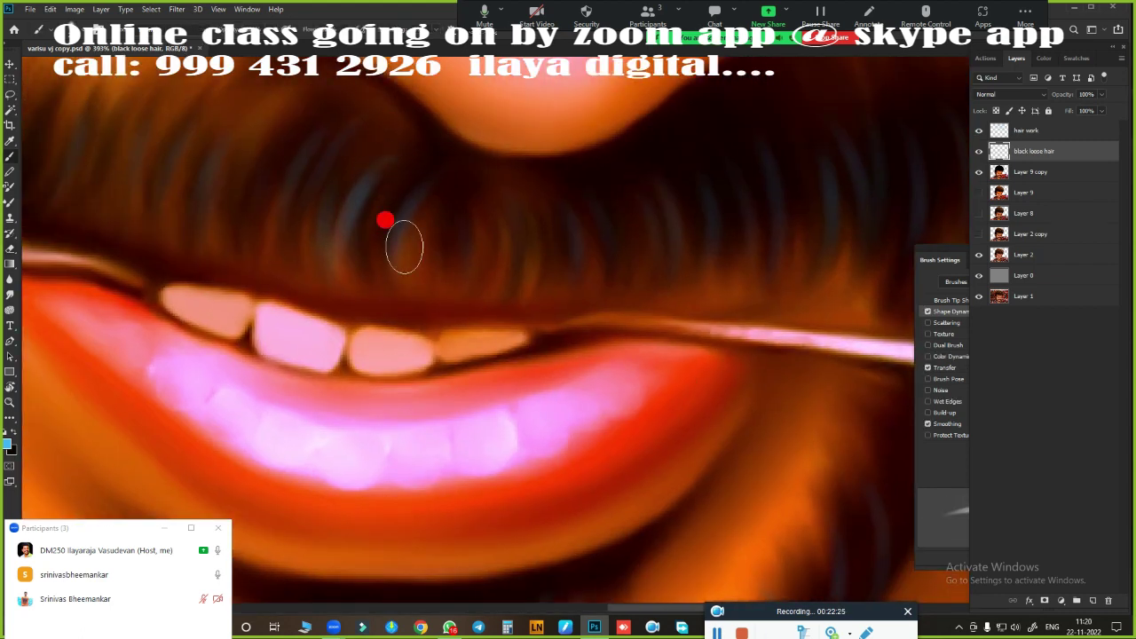
{"action": "scroll", "coordinate": [572, 410], "scroll_direction": "down", "scroll_amount": 3}
{"action": "scroll", "coordinate": [559, 417], "scroll_direction": "down", "scroll_amount": 3}
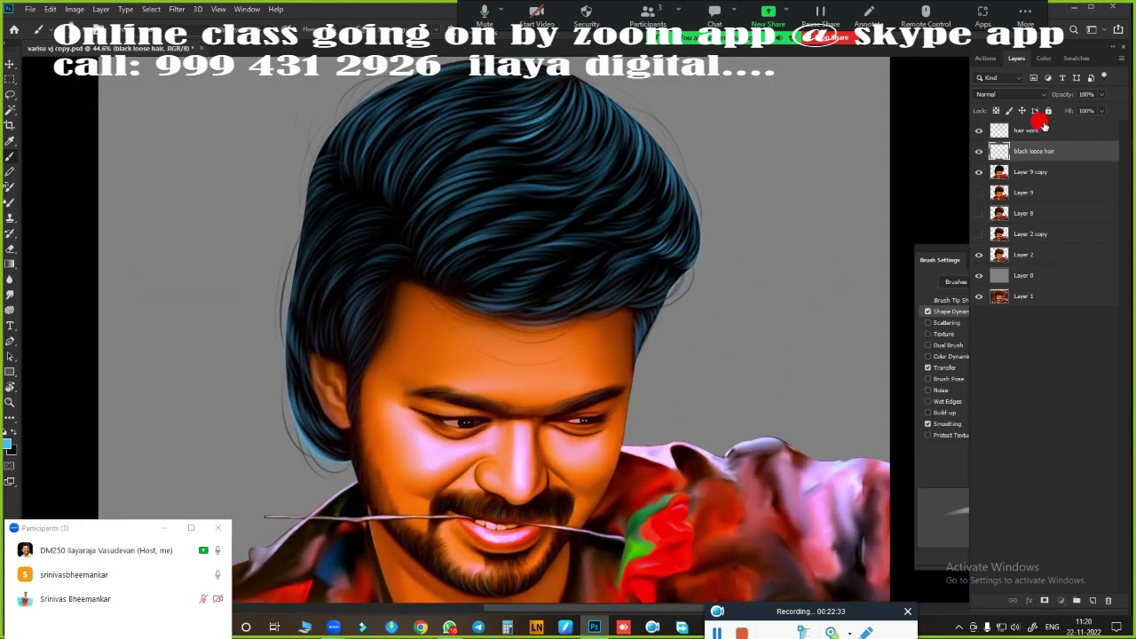
- Add a Gradient Overlay effect to the 'hair work' layer
{"action": "left_click", "coordinate": [1030, 129]}
{"action": "left_click", "coordinate": [1029, 601]}
{"action": "left_click", "coordinate": [1043, 559]}
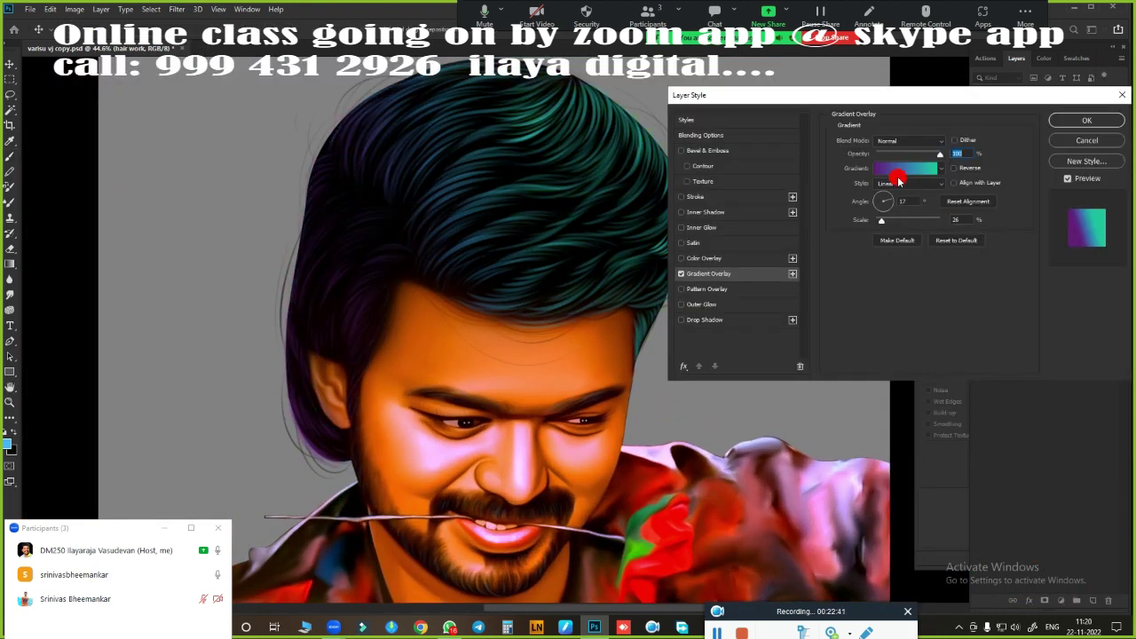
{"action": "scroll", "coordinate": [538, 391], "scroll_direction": "down", "scroll_amount": 1}
{"action": "scroll", "coordinate": [538, 392], "scroll_direction": "down", "scroll_amount": 1}
- Try several gradient presets and settle on a violet-blue-orange gradient
{"action": "left_click", "coordinate": [905, 168]}
{"action": "left_click", "coordinate": [899, 205]}
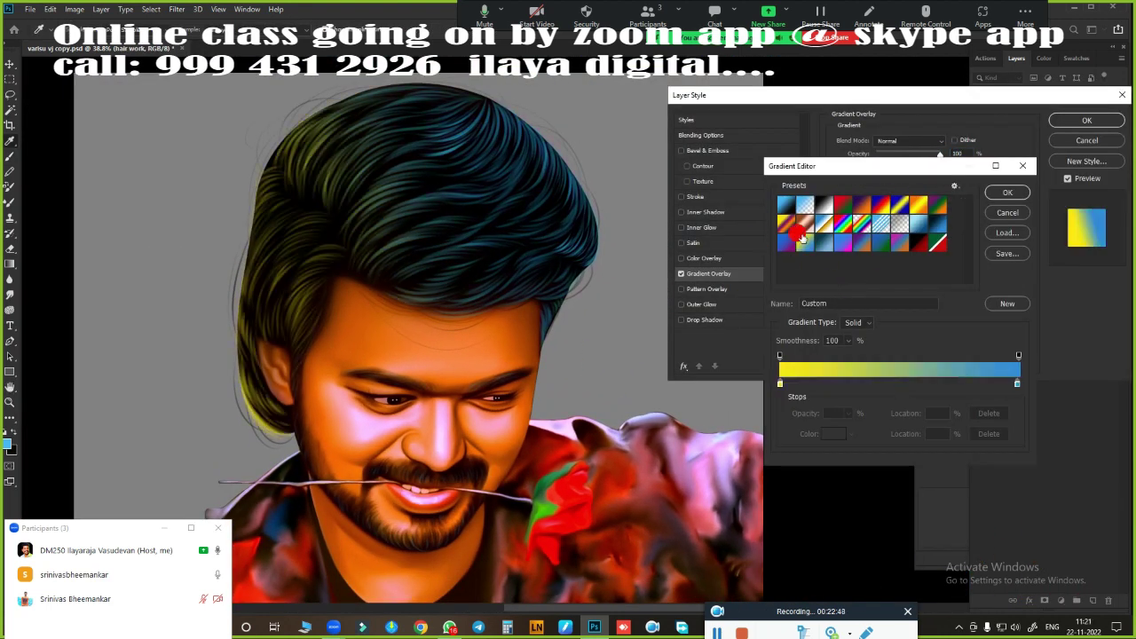
{"action": "left_click", "coordinate": [824, 205]}
{"action": "left_click", "coordinate": [881, 205]}
{"action": "left_click", "coordinate": [861, 205]}
{"action": "left_click", "coordinate": [881, 208]}
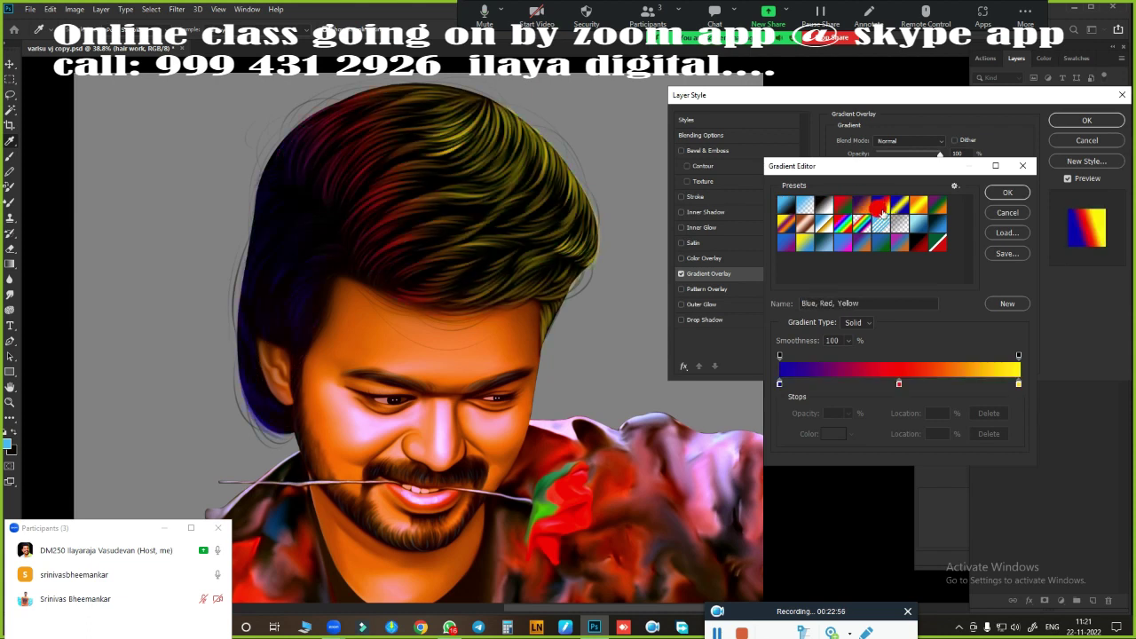
{"action": "left_click", "coordinate": [847, 247]}
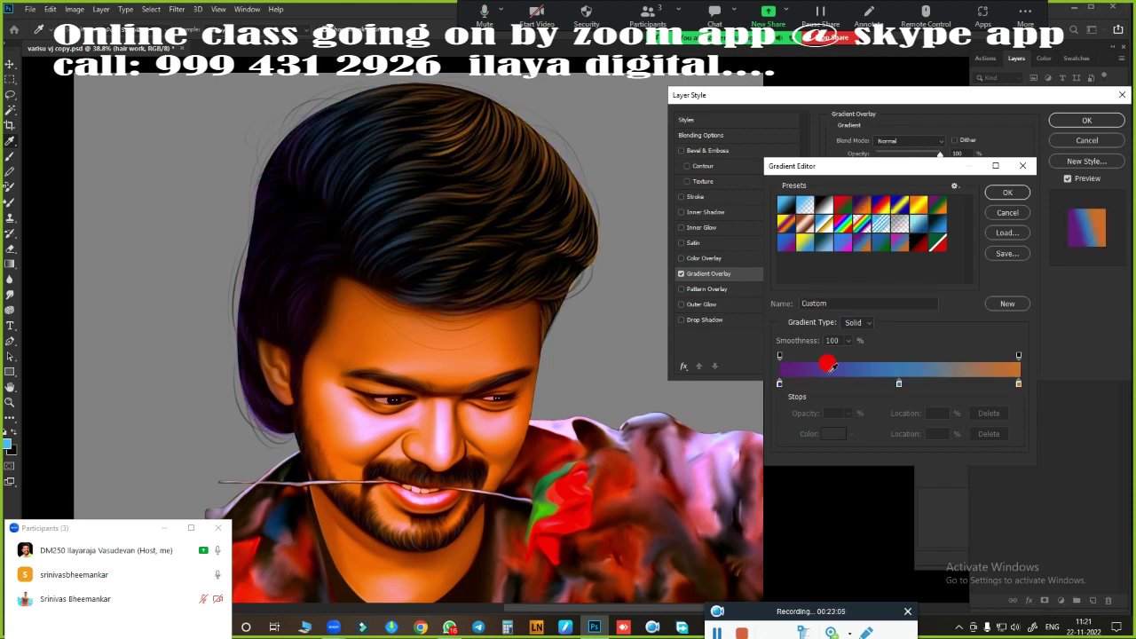
- Make the left gradient stop pink, reduce the gradient scale, and apply the overlay
{"action": "left_click", "coordinate": [899, 382]}
{"action": "left_click", "coordinate": [833, 433]}
{"action": "left_click", "coordinate": [1084, 217]}
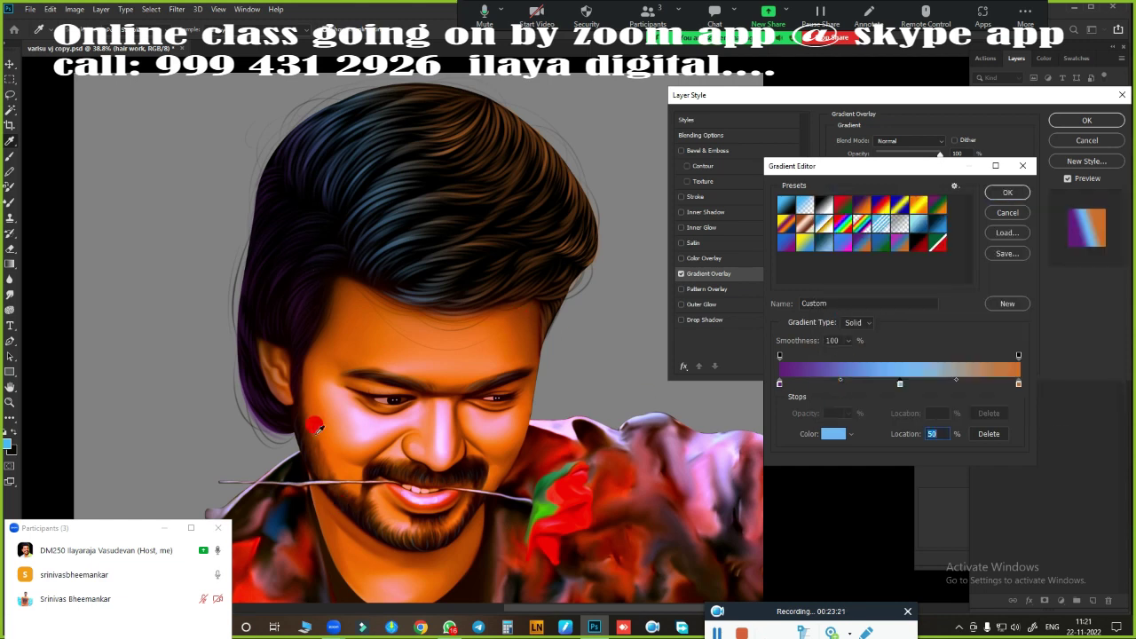
{"action": "left_click", "coordinate": [833, 433]}
{"action": "left_click_drag", "start_coordinate": [941, 234], "coordinate": [907, 232]}
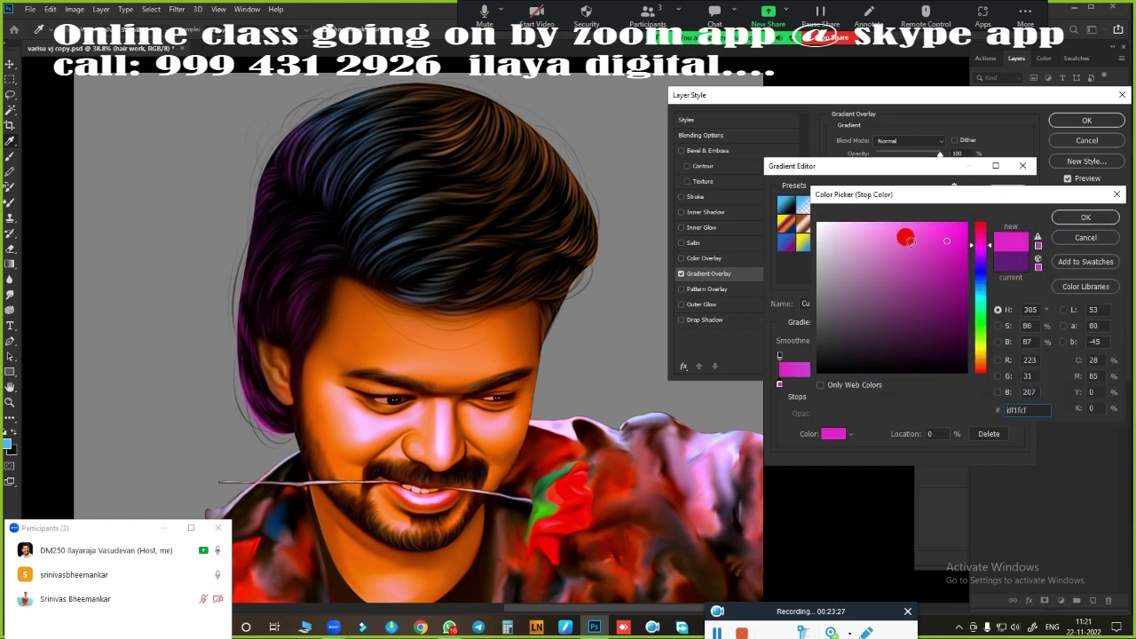
{"action": "left_click", "coordinate": [1084, 217]}
{"action": "left_click", "coordinate": [834, 433]}
{"action": "mouse_move", "coordinate": [980, 355]}
{"action": "left_mouse_down"}
{"action": "mouse_move", "coordinate": [981, 228]}
{"action": "mouse_move", "coordinate": [982, 360]}
{"action": "left_mouse_up"}
{"action": "left_click", "coordinate": [961, 236]}
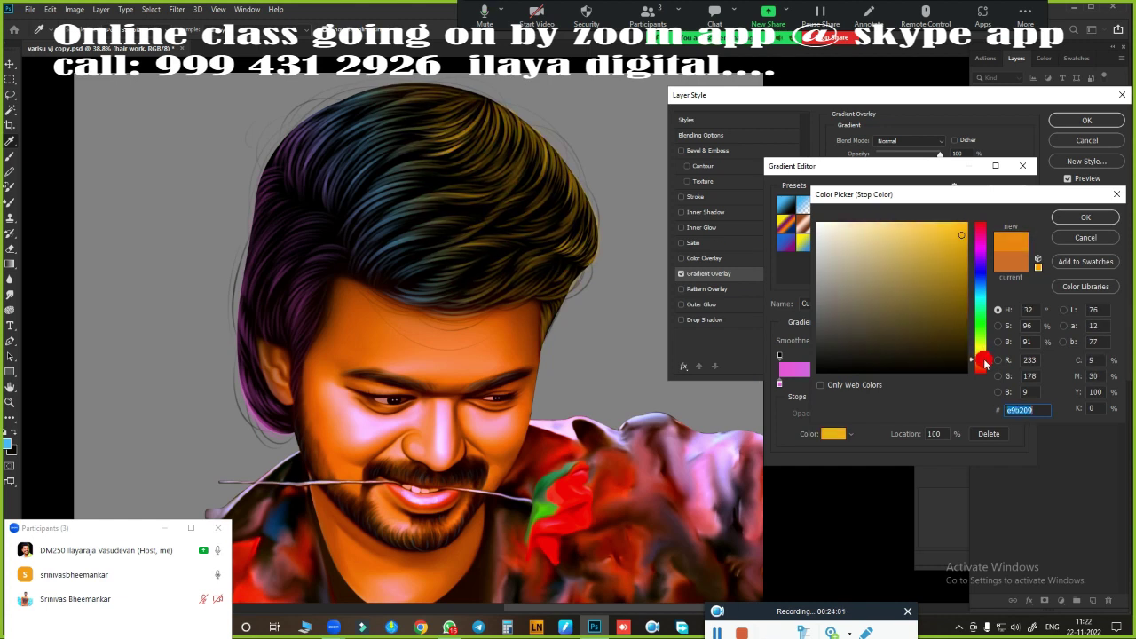
{"action": "key", "text": "Return"}
{"action": "left_click", "coordinate": [1007, 188]}
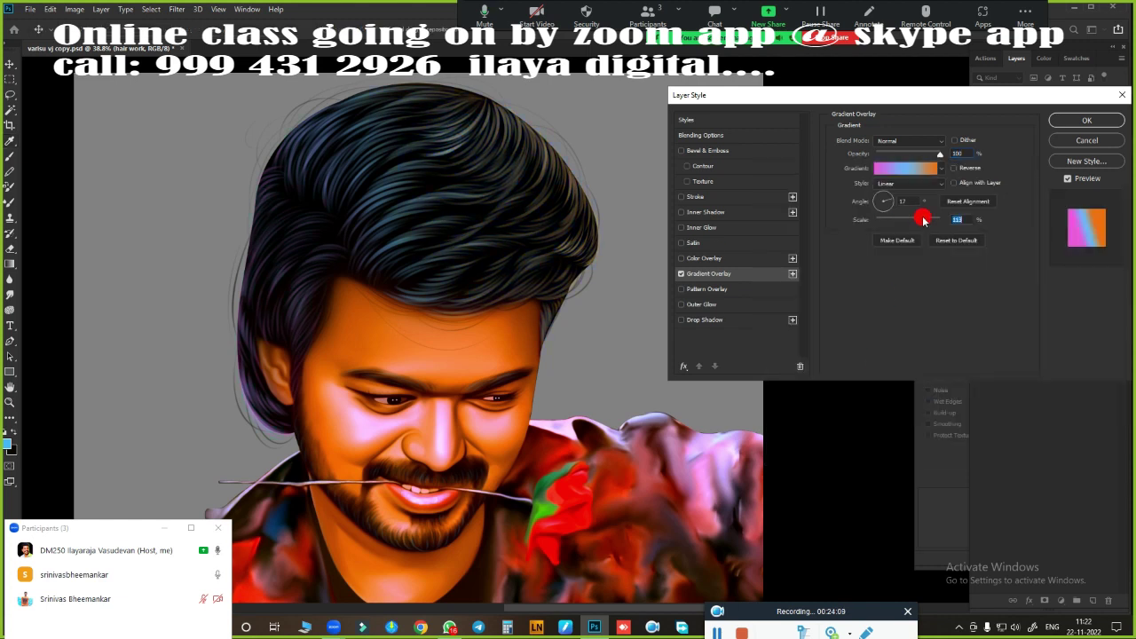
{"action": "left_click_drag", "start_coordinate": [923, 221], "coordinate": [853, 228]}
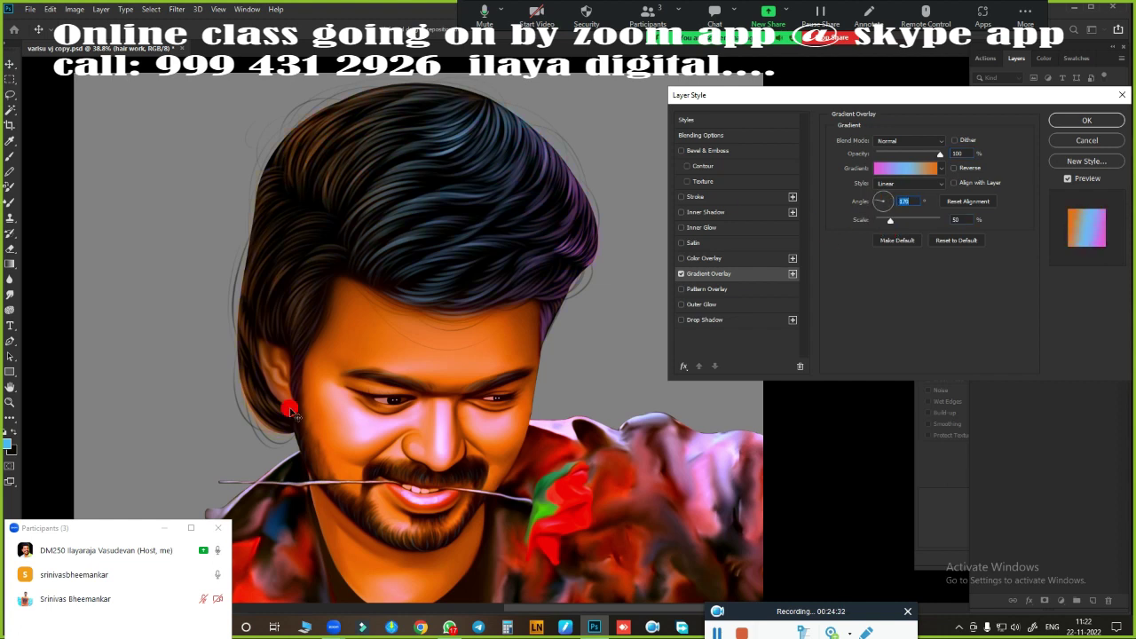
{"action": "key", "text": "Return"}
- Reopen the overlay gradient, making the first stop orange and the middle stop lighter blue
{"action": "left_click", "coordinate": [1027, 605]}
{"action": "left_click", "coordinate": [1052, 572]}
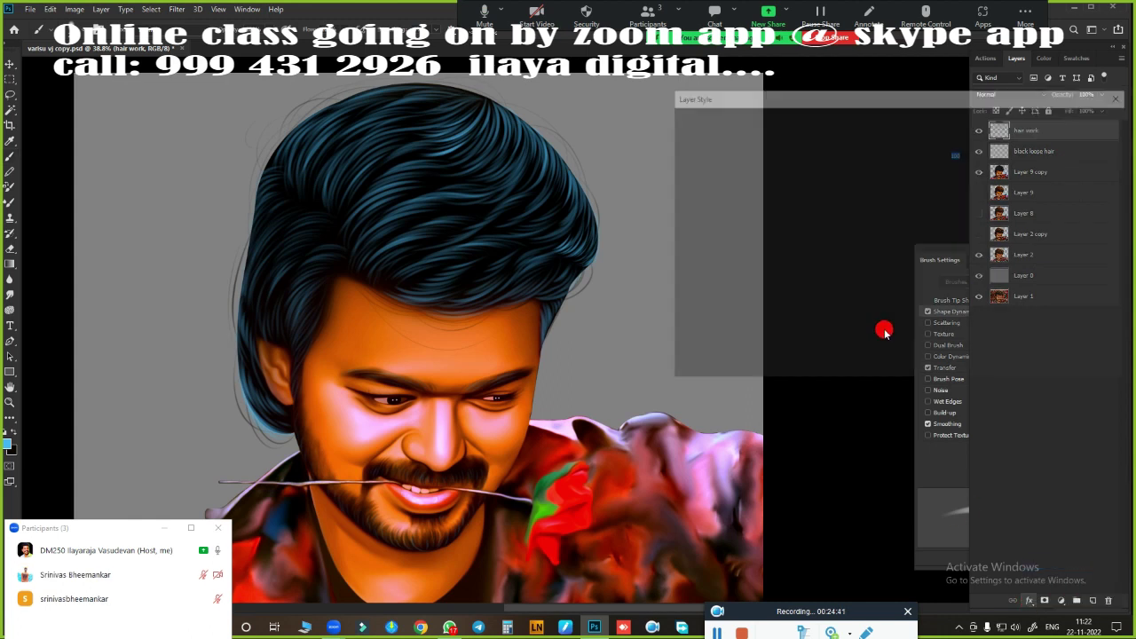
{"action": "left_click", "coordinate": [899, 178]}
{"action": "left_click", "coordinate": [825, 433]}
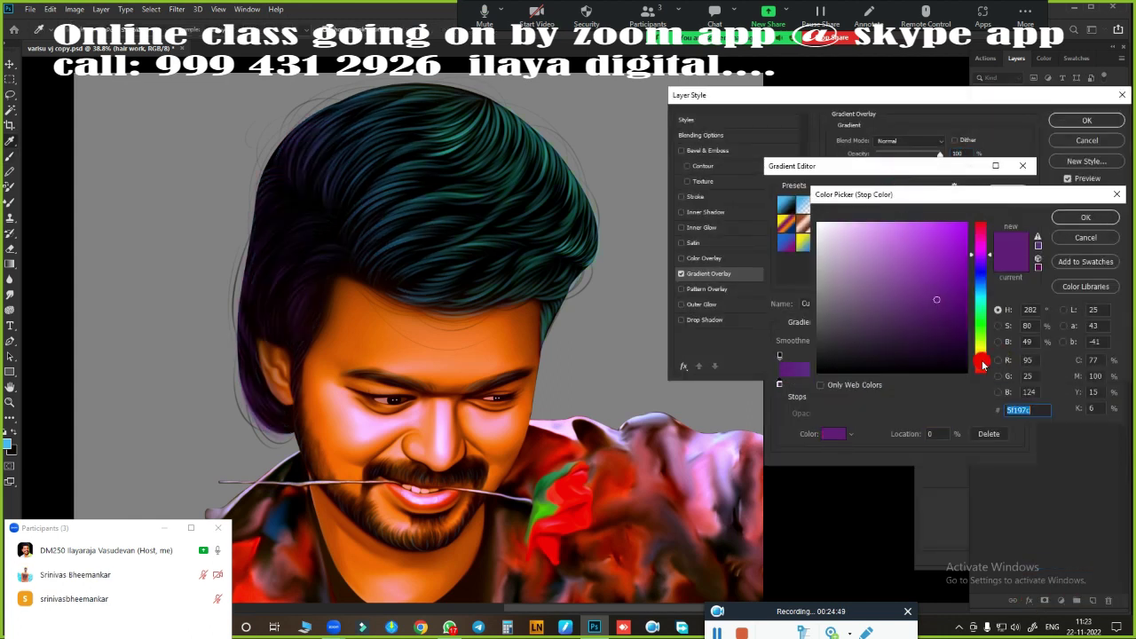
{"action": "left_click", "coordinate": [982, 359]}
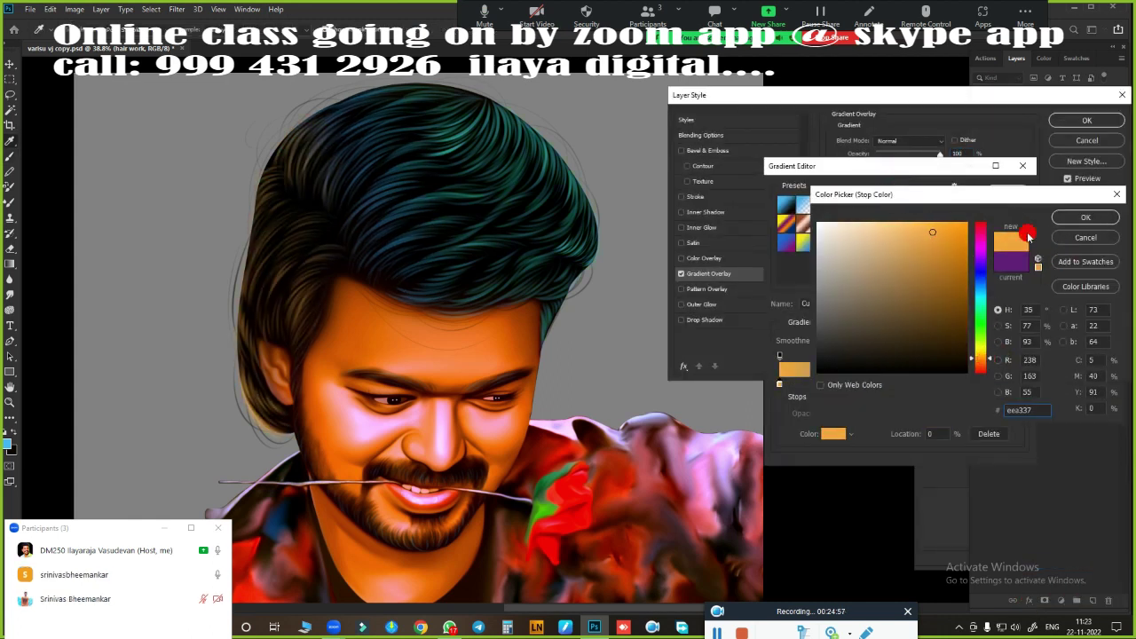
{"action": "left_click", "coordinate": [1085, 218]}
{"action": "double_click", "coordinate": [902, 384]}
{"action": "left_click", "coordinate": [888, 246]}
{"action": "key", "text": "Return"}
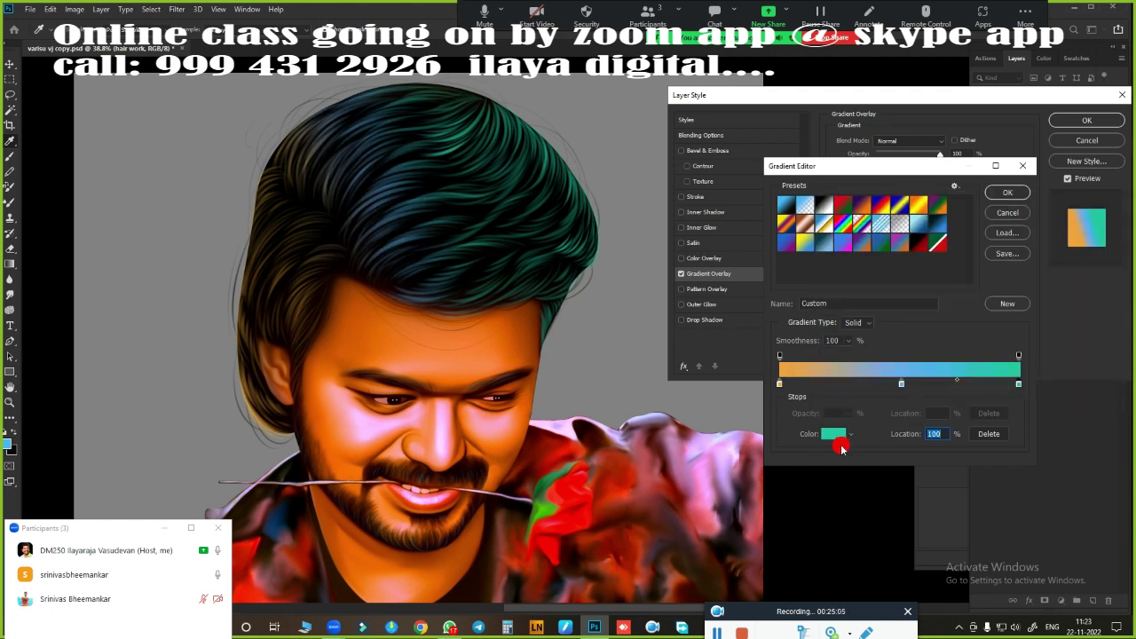
- Make the right gradient stop magenta, set the overlay angle, and confirm the Layer Style
{"action": "left_click", "coordinate": [841, 446]}
{"action": "mouse_move", "coordinate": [982, 284]}
{"action": "left_mouse_down"}
{"action": "mouse_move", "coordinate": [982, 241]}
{"action": "mouse_move", "coordinate": [946, 270]}
{"action": "mouse_move", "coordinate": [942, 300]}
{"action": "left_mouse_up"}
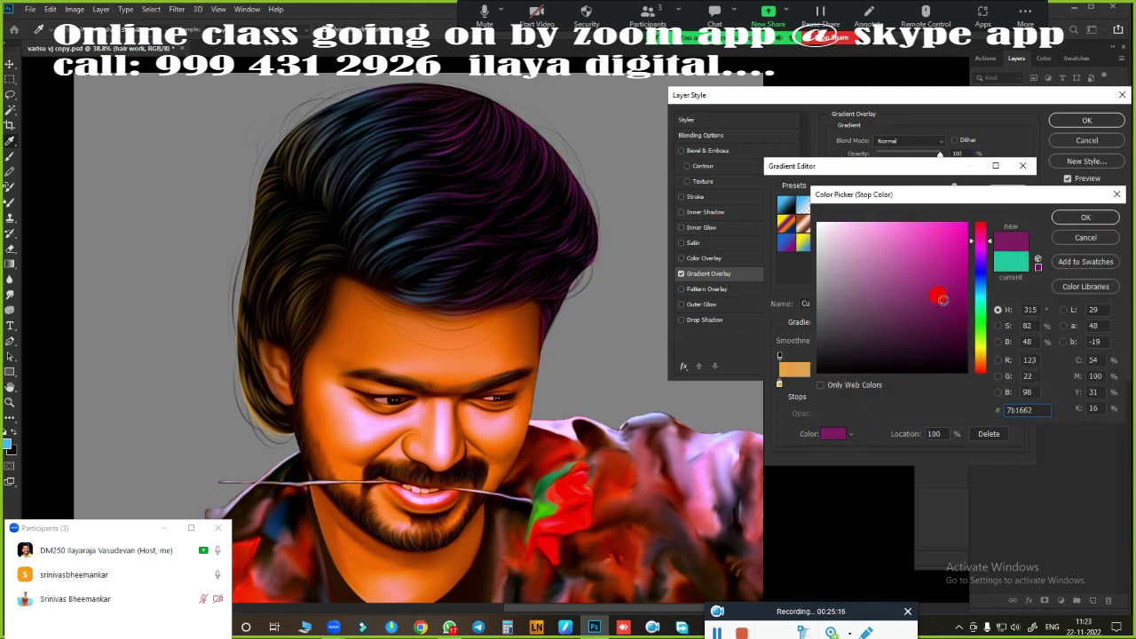
{"action": "left_click", "coordinate": [1069, 218]}
{"action": "left_click", "coordinate": [1010, 191]}
{"action": "left_click", "coordinate": [892, 202]}
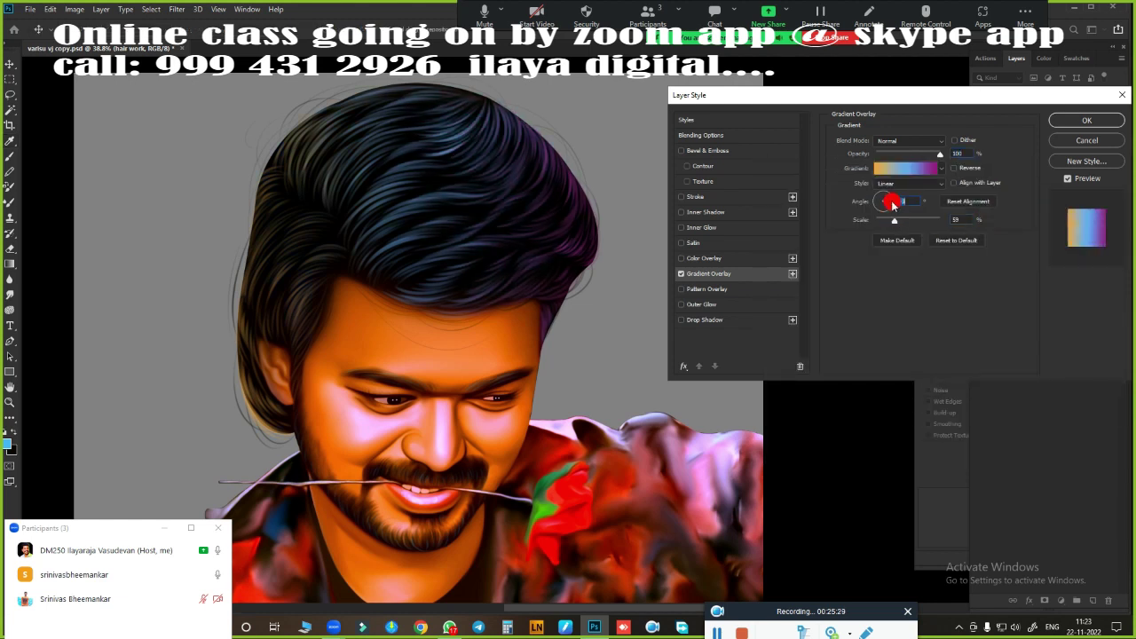
{"action": "left_click", "coordinate": [1086, 120]}
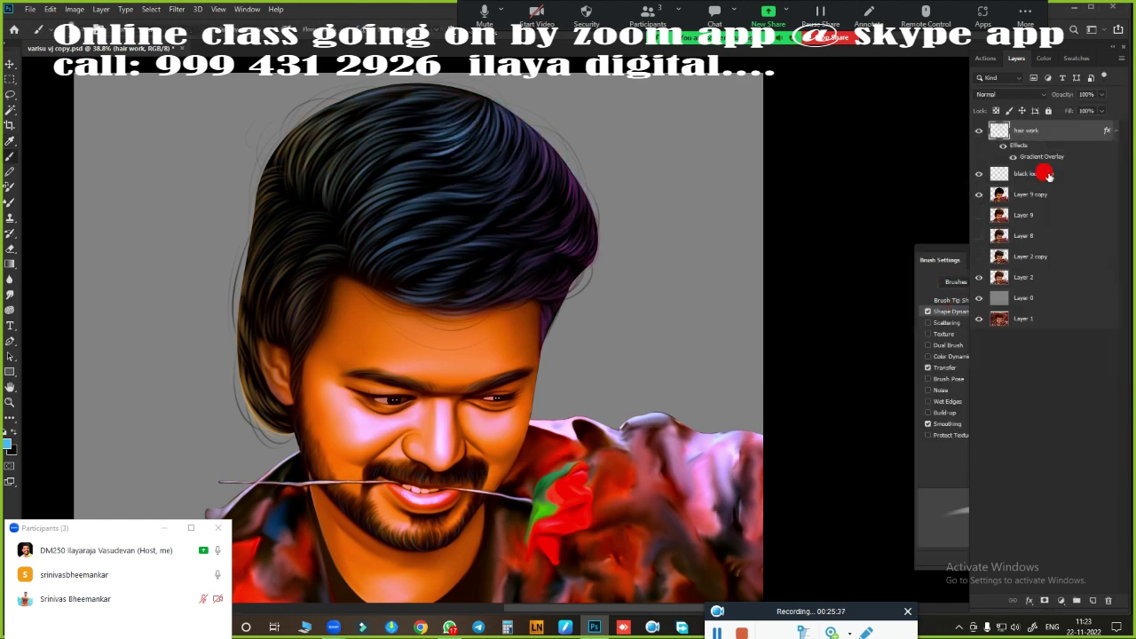
- Create a new layer and boost its saturation with Hue/Saturation
{"action": "left_click", "coordinate": [1093, 601]}
{"action": "key", "text": "ctrl+u"}
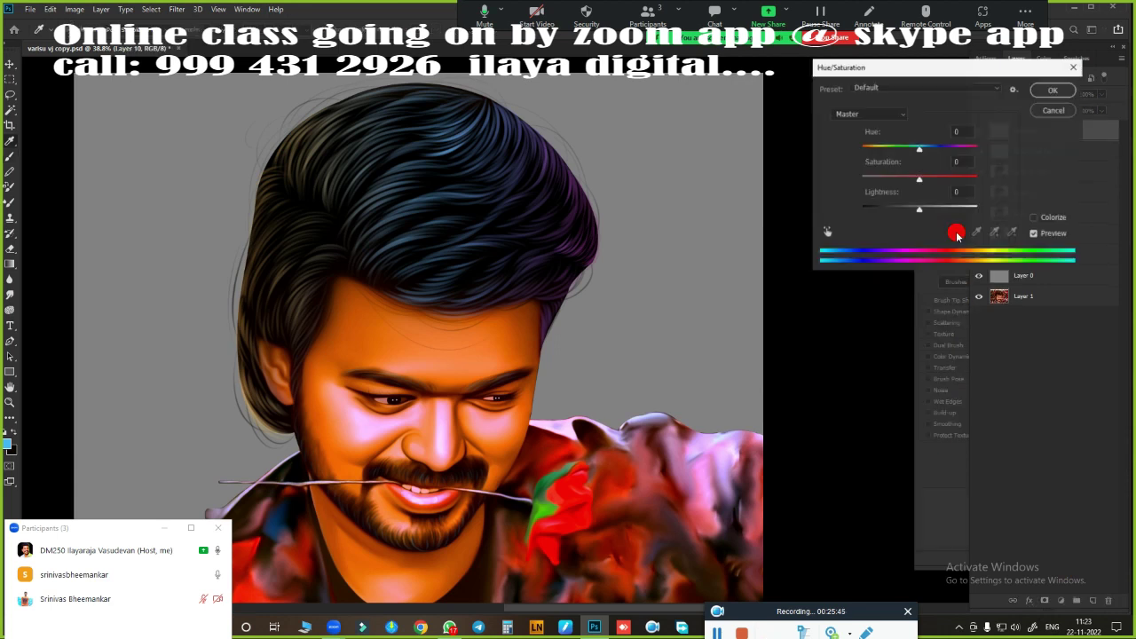
{"action": "mouse_move", "coordinate": [919, 147]}
{"action": "left_mouse_down"}
{"action": "mouse_move", "coordinate": [864, 157]}
{"action": "mouse_move", "coordinate": [966, 152]}
{"action": "mouse_move", "coordinate": [919, 149]}
{"action": "mouse_move", "coordinate": [961, 177]}
{"action": "left_mouse_up"}
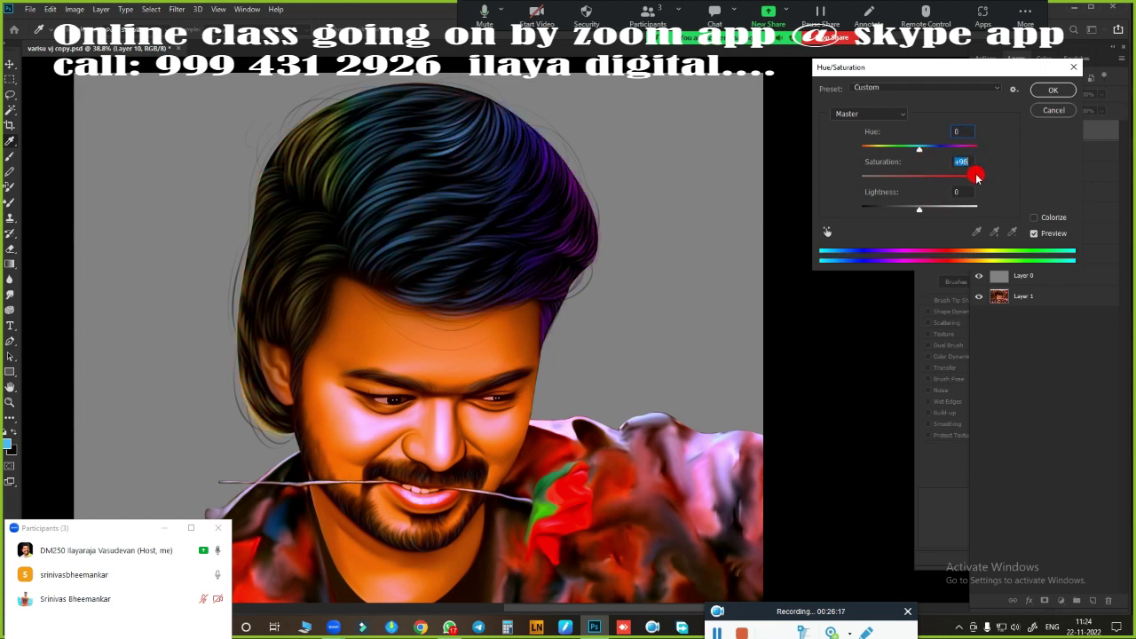
{"action": "key", "text": "Return"}
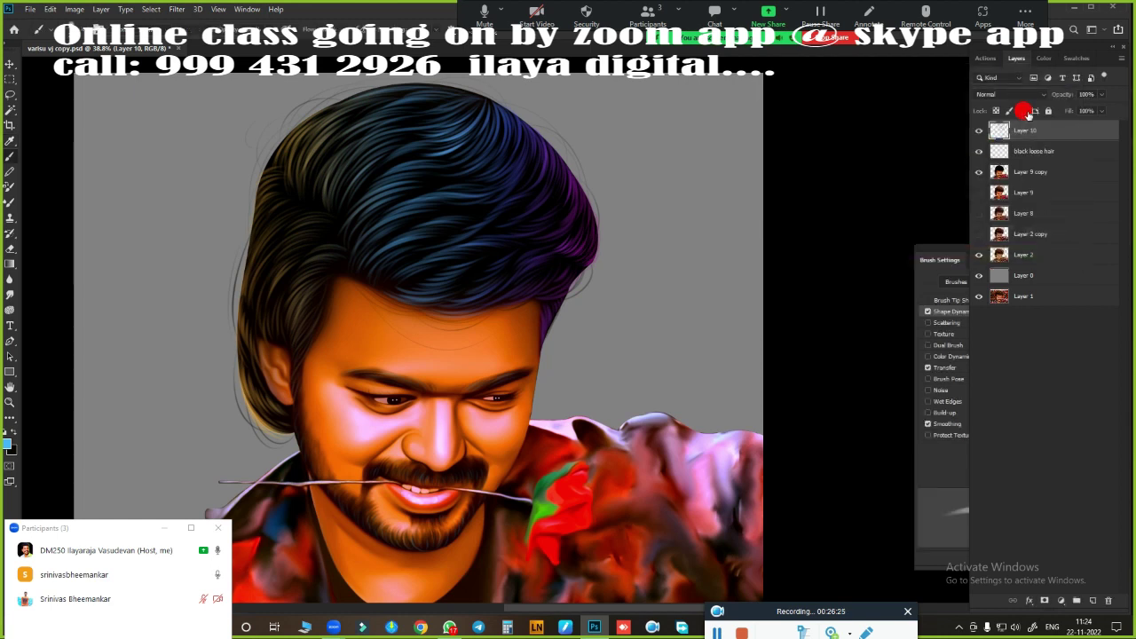
{"action": "scroll", "coordinate": [664, 185], "scroll_direction": "down", "scroll_amount": 2}
{"action": "scroll", "coordinate": [665, 185], "scroll_direction": "down", "scroll_amount": 2}
- On Layer 9 copy, feather the pen-outlined area 150 px, copy it, and apply Color Balance
{"action": "left_click", "coordinate": [1029, 172]}
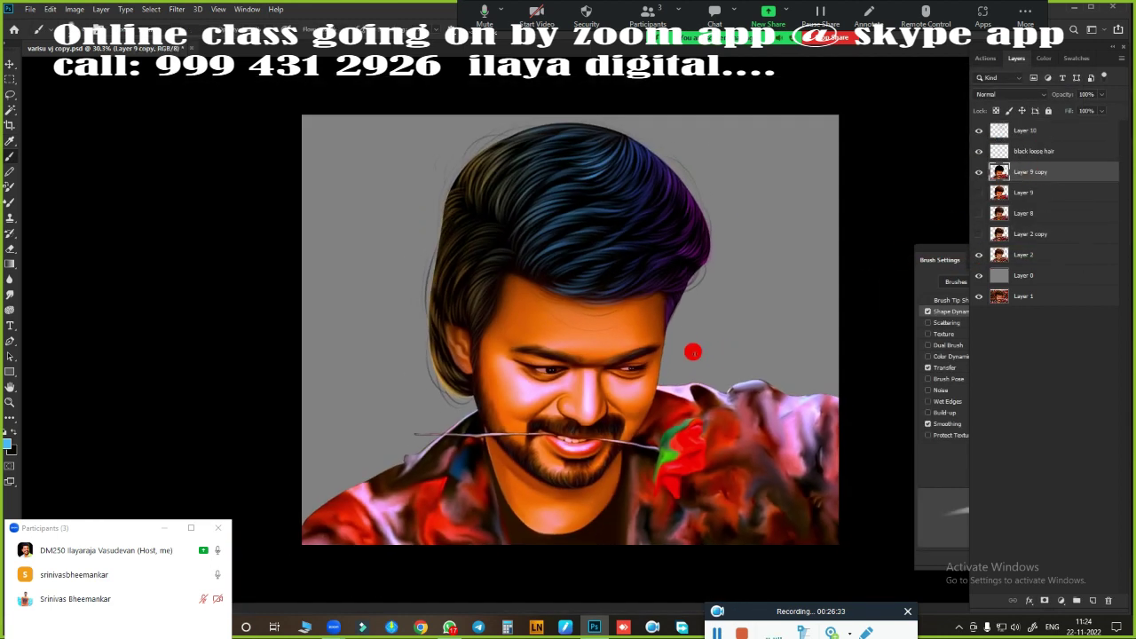
{"action": "key", "text": "p"}
{"action": "key", "text": "ctrl+Return"}
{"action": "key", "text": "shift+F6"}
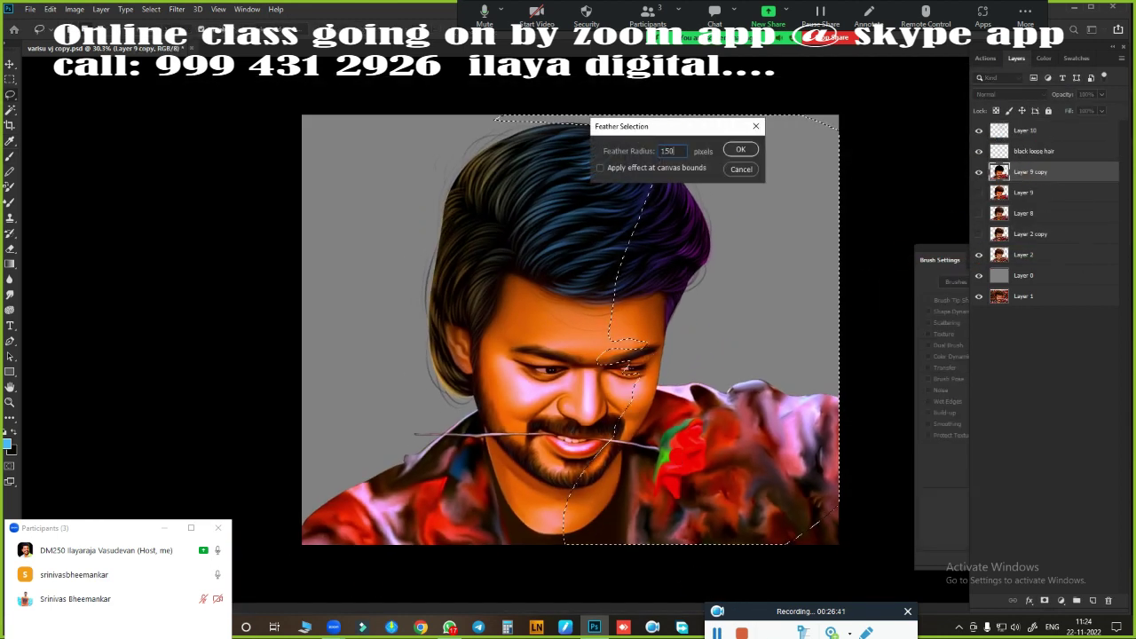
{"action": "key", "text": "Return"}
{"action": "key", "text": "ctrl+j"}
{"action": "key", "text": "ctrl+b"}
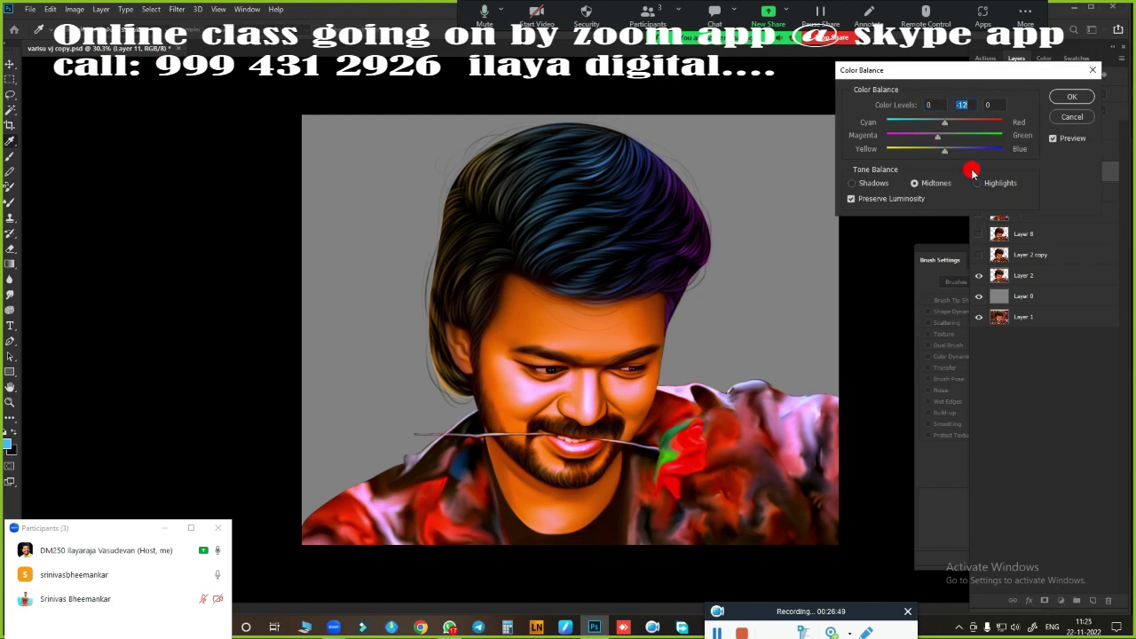
{"action": "left_click", "coordinate": [1071, 95]}
- Repeat the copy with a magenta Color Balance, merge into Layer 11, and duplicate Layer 11
{"action": "left_click", "coordinate": [1030, 191]}
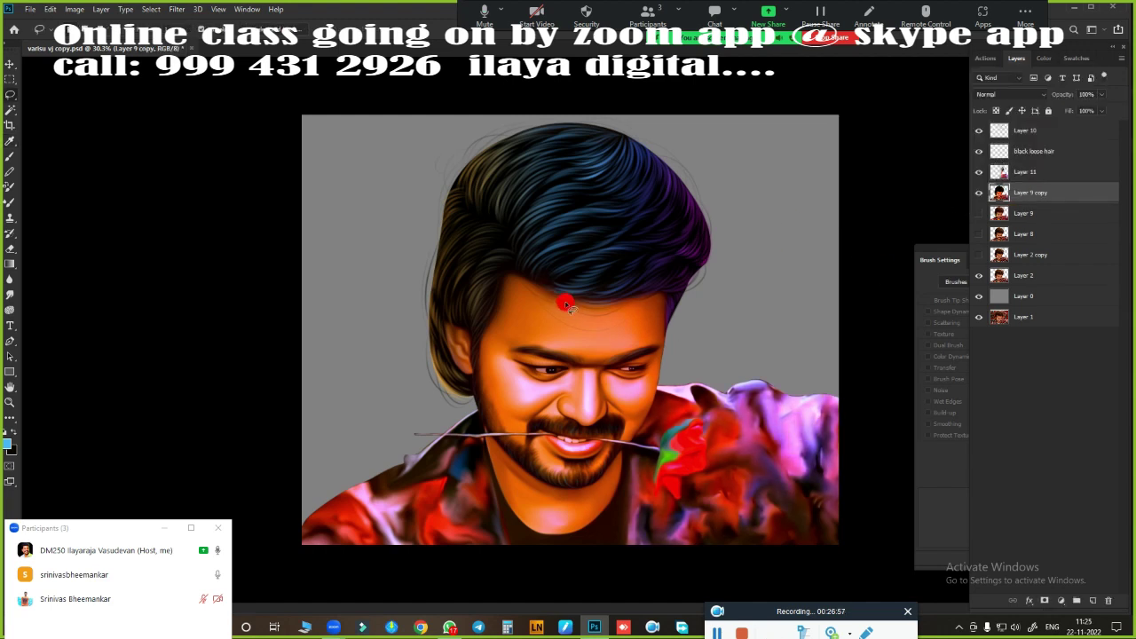
{"action": "key", "text": "ctrl+Return"}
{"action": "key", "text": "ctrl+j"}
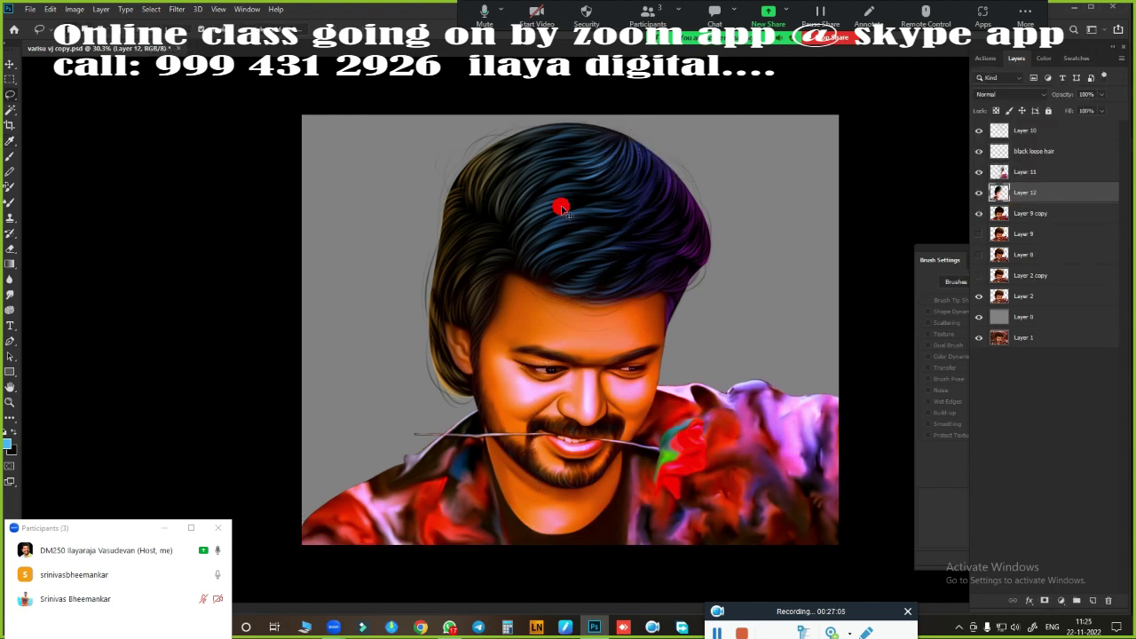
{"action": "key", "text": "ctrl+b"}
{"action": "left_click", "coordinate": [1071, 96]}
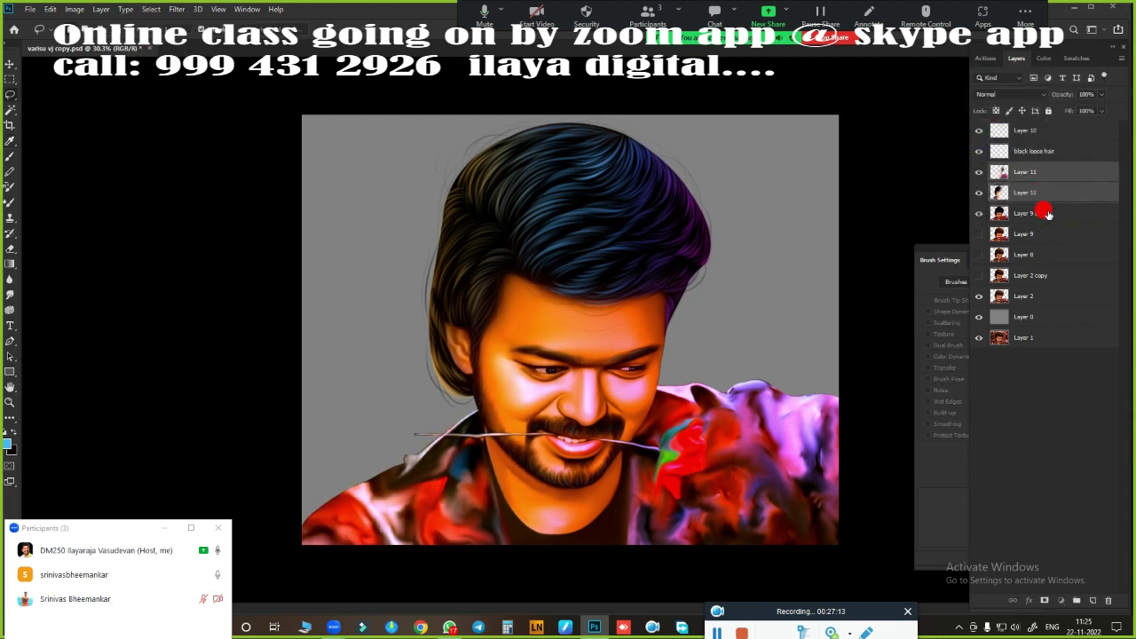
{"action": "key", "text": "ctrl+e"}
{"action": "left_click_drag", "start_coordinate": [979, 192], "coordinate": [983, 220]}
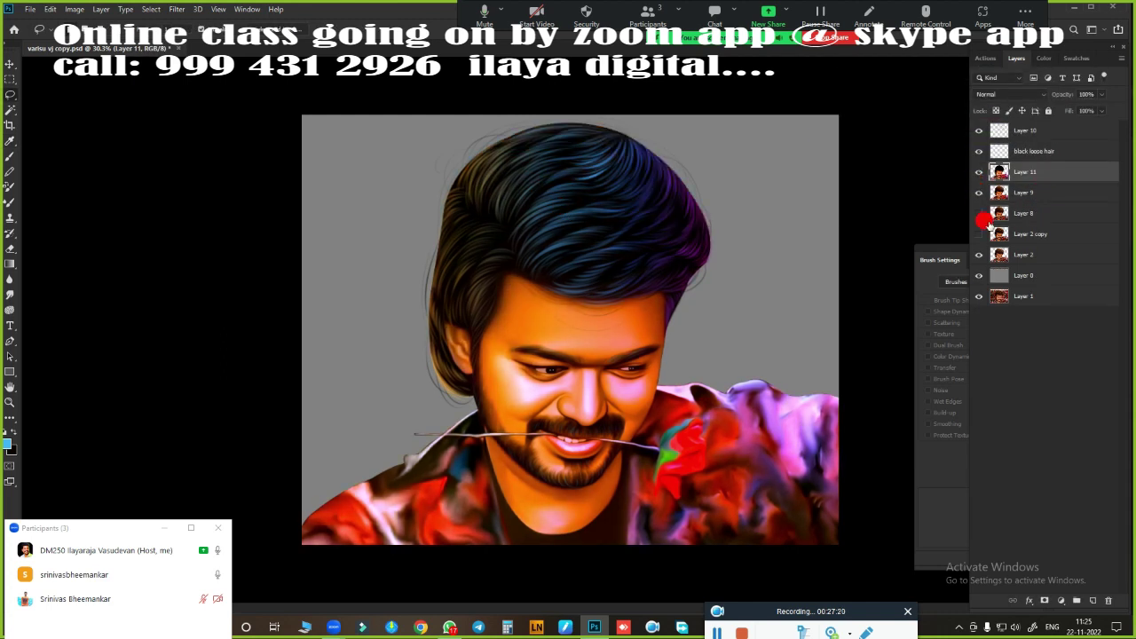
{"action": "key", "text": "ctrl+j"}
- Add a new empty layer and choose a soft round brush
{"action": "scroll", "coordinate": [692, 309], "scroll_direction": "down", "scroll_amount": 1}
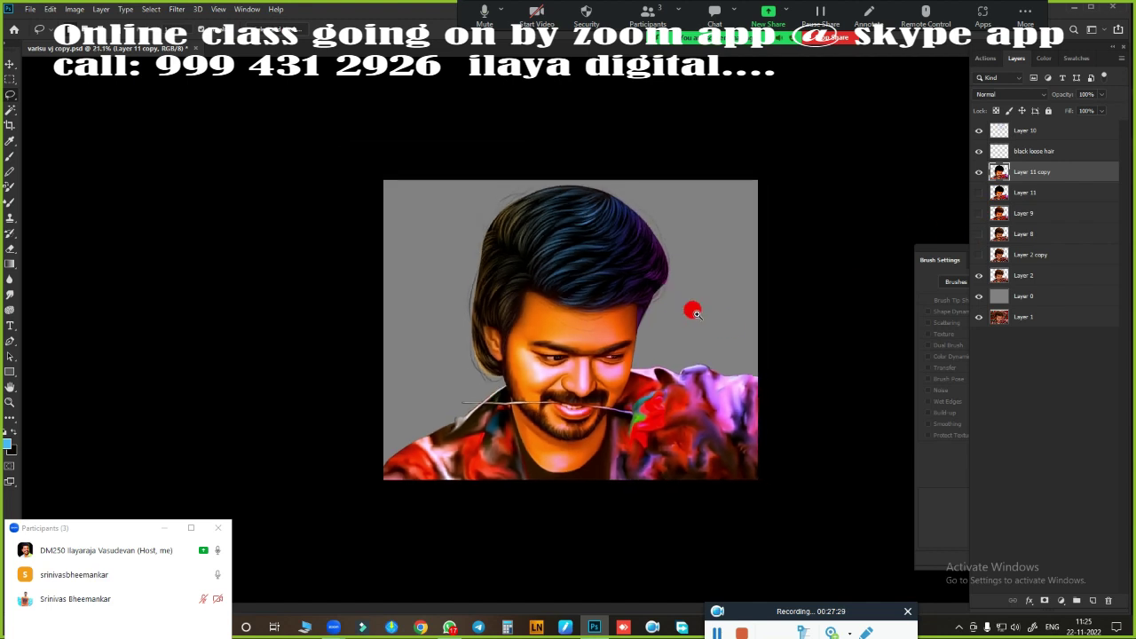
{"action": "scroll", "coordinate": [692, 315], "scroll_direction": "up", "scroll_amount": 1}
{"action": "scroll", "coordinate": [692, 319], "scroll_direction": "up", "scroll_amount": 2}
{"action": "left_click", "coordinate": [1093, 600]}
{"action": "scroll", "coordinate": [690, 213], "scroll_direction": "up", "scroll_amount": 2}
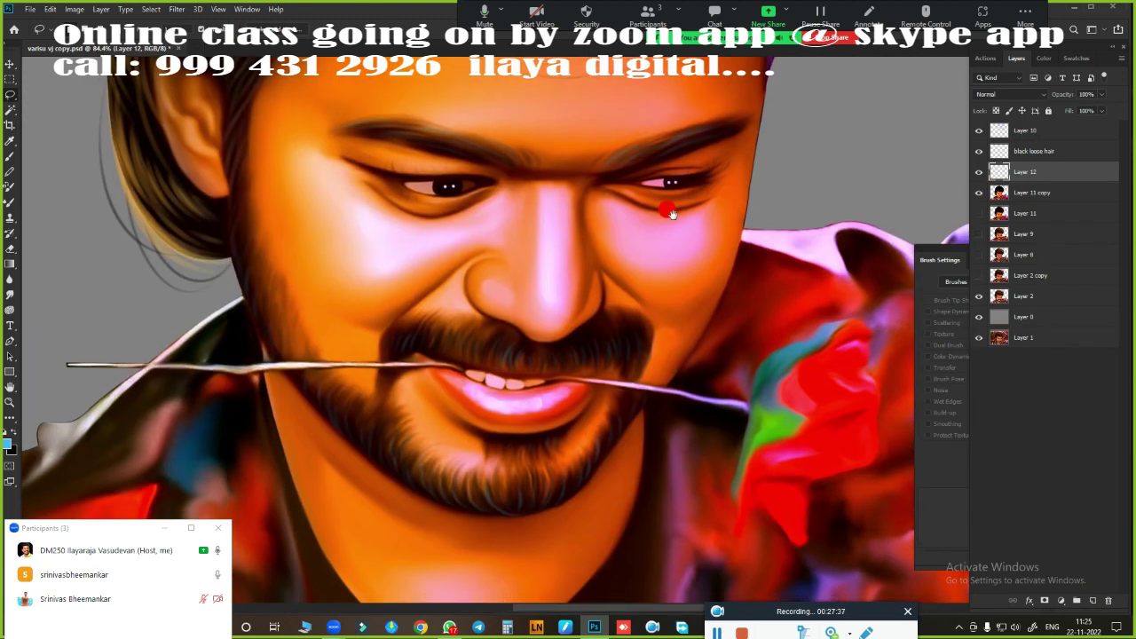
{"action": "right_click", "coordinate": [612, 435]}
{"action": "double_click", "coordinate": [764, 559]}
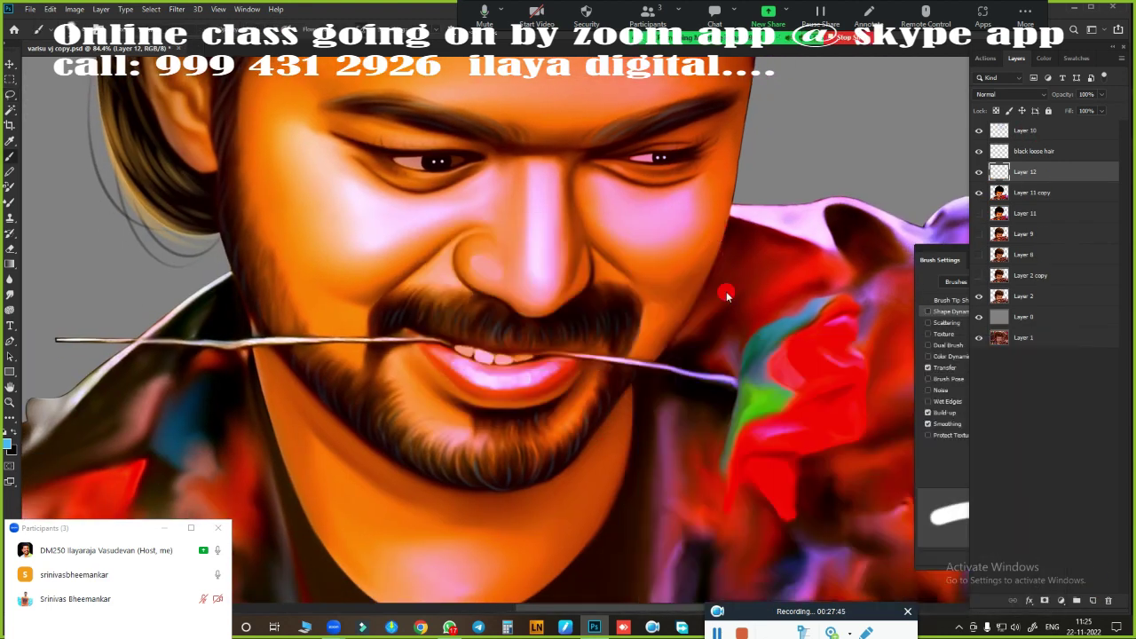
- Set the foreground colour to light pink (f7dcf0)
{"action": "right_click", "coordinate": [514, 263]}
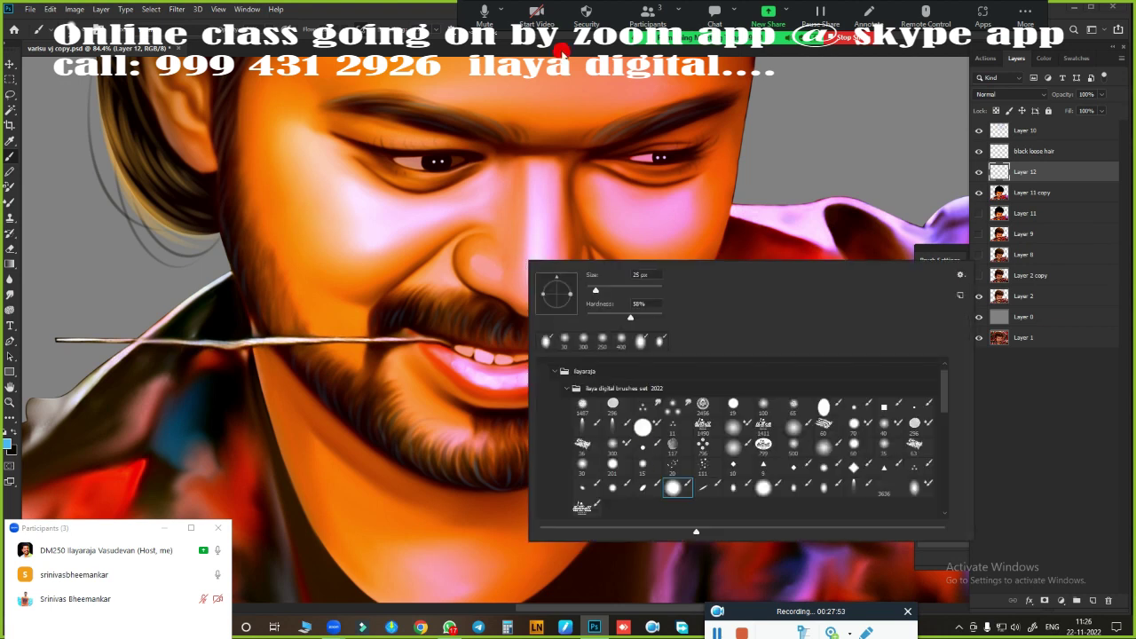
{"action": "left_click", "coordinate": [7, 443]}
{"action": "left_click", "coordinate": [980, 241]}
{"action": "left_click", "coordinate": [837, 222]}
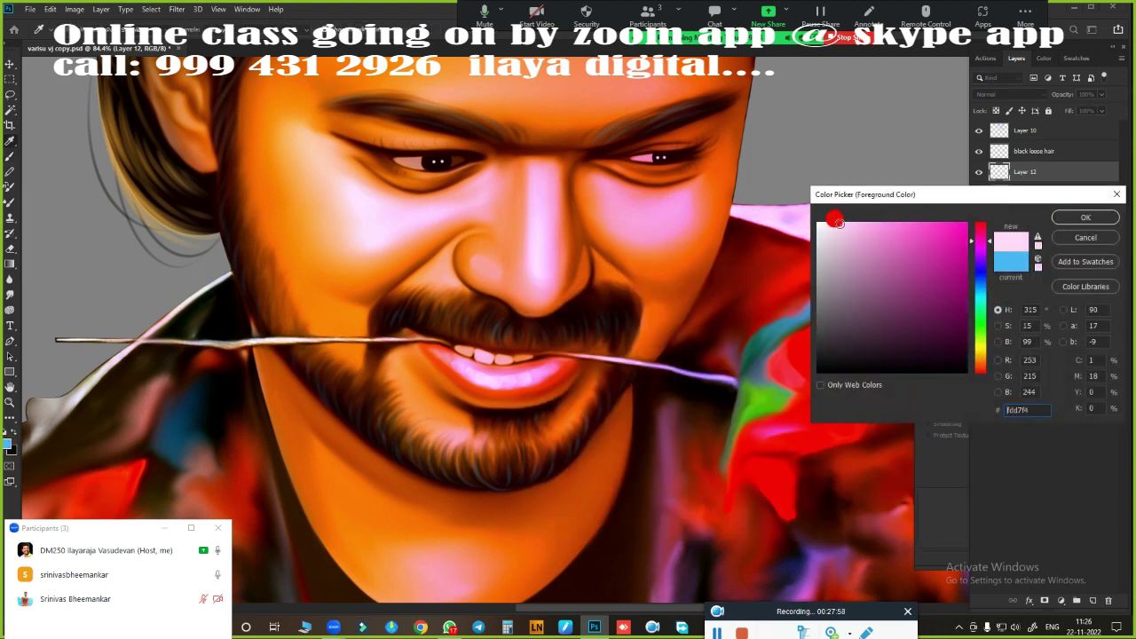
{"action": "left_click", "coordinate": [1084, 218]}
- Shrink the brush and paint soft pink highlights along the nose
{"action": "scroll", "coordinate": [512, 227], "scroll_direction": "up", "scroll_amount": 3}
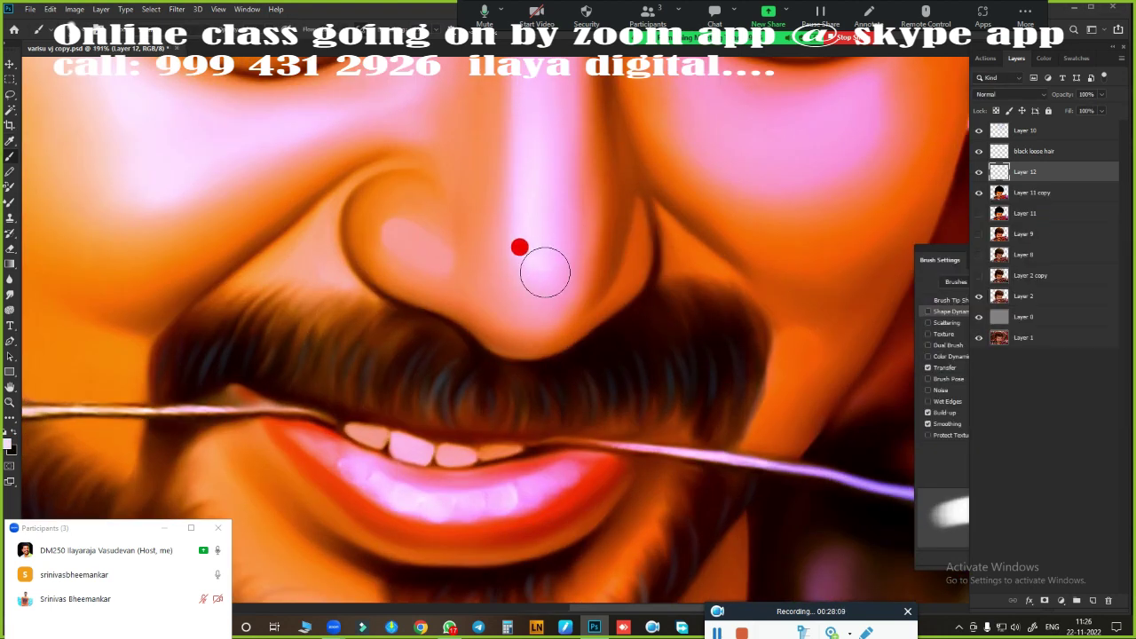
{"action": "key", "text": "["}
{"action": "key", "text": "["}
{"action": "key", "text": "["}
{"action": "mouse_move", "coordinate": [634, 216]}
{"action": "left_mouse_down"}
{"action": "mouse_move", "coordinate": [616, 234]}
{"action": "mouse_move", "coordinate": [647, 270]}
{"action": "left_mouse_up"}
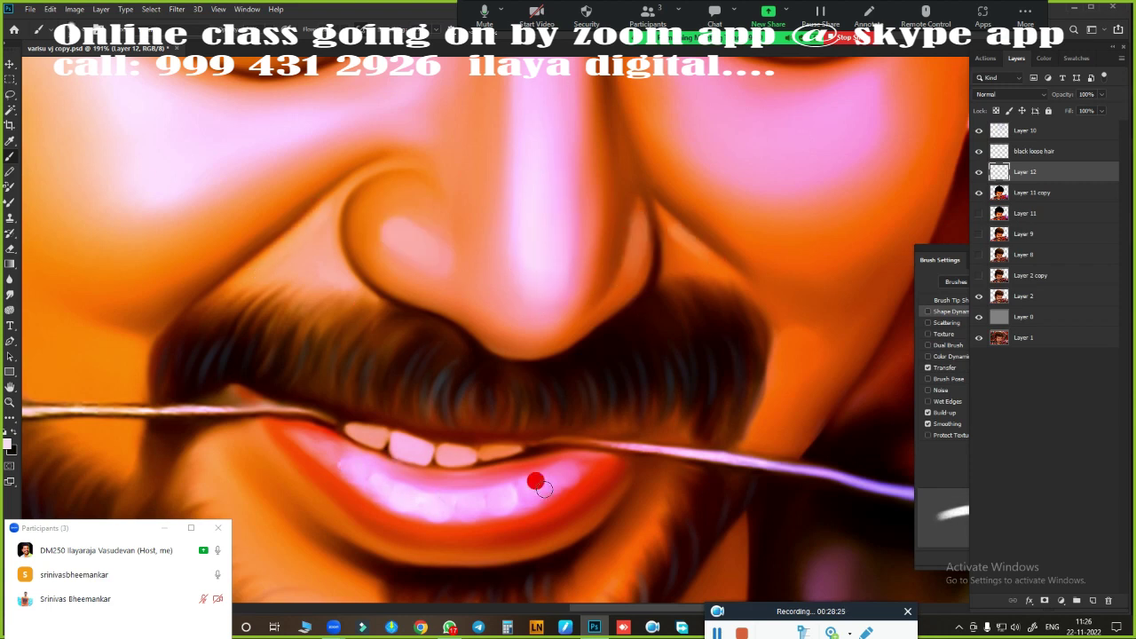
{"action": "scroll", "coordinate": [405, 525], "scroll_direction": "down", "scroll_amount": 3}
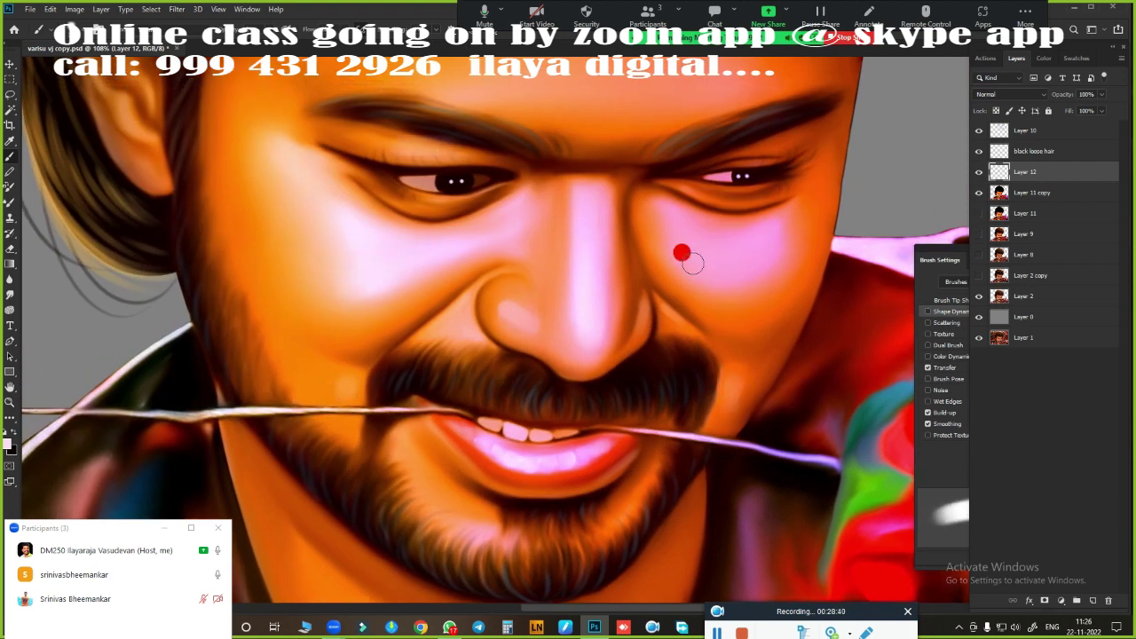
{"action": "scroll", "coordinate": [552, 272], "scroll_direction": "down", "scroll_amount": 1}
{"action": "scroll", "coordinate": [355, 239], "scroll_direction": "down", "scroll_amount": 1}
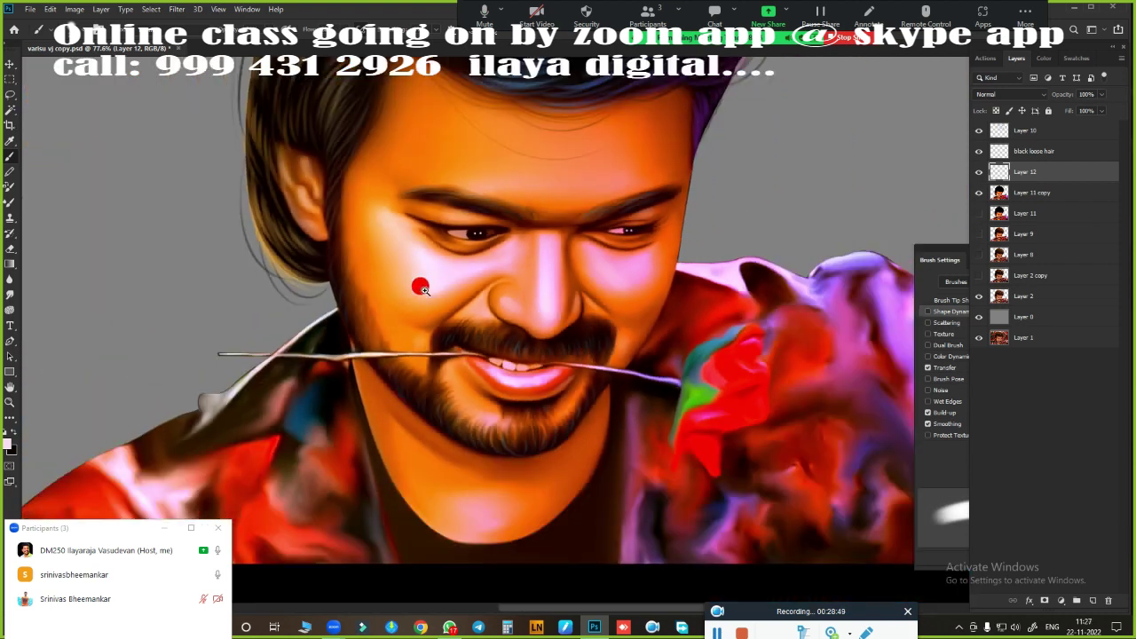
{"action": "scroll", "coordinate": [424, 258], "scroll_direction": "down", "scroll_amount": 1}
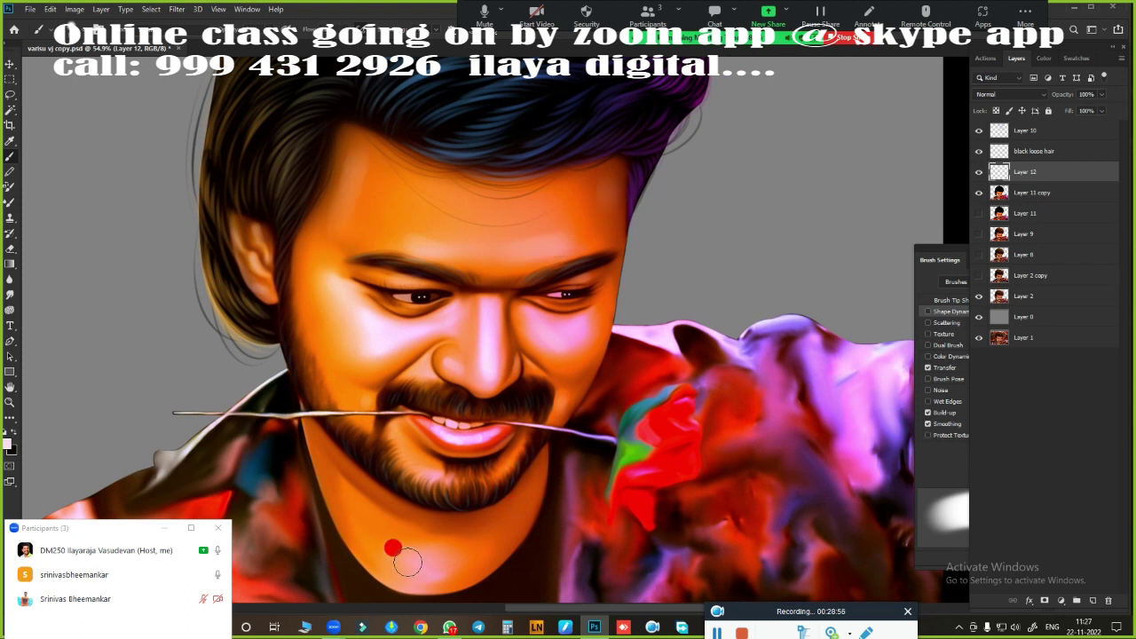
{"action": "scroll", "coordinate": [710, 372], "scroll_direction": "down", "scroll_amount": 1}
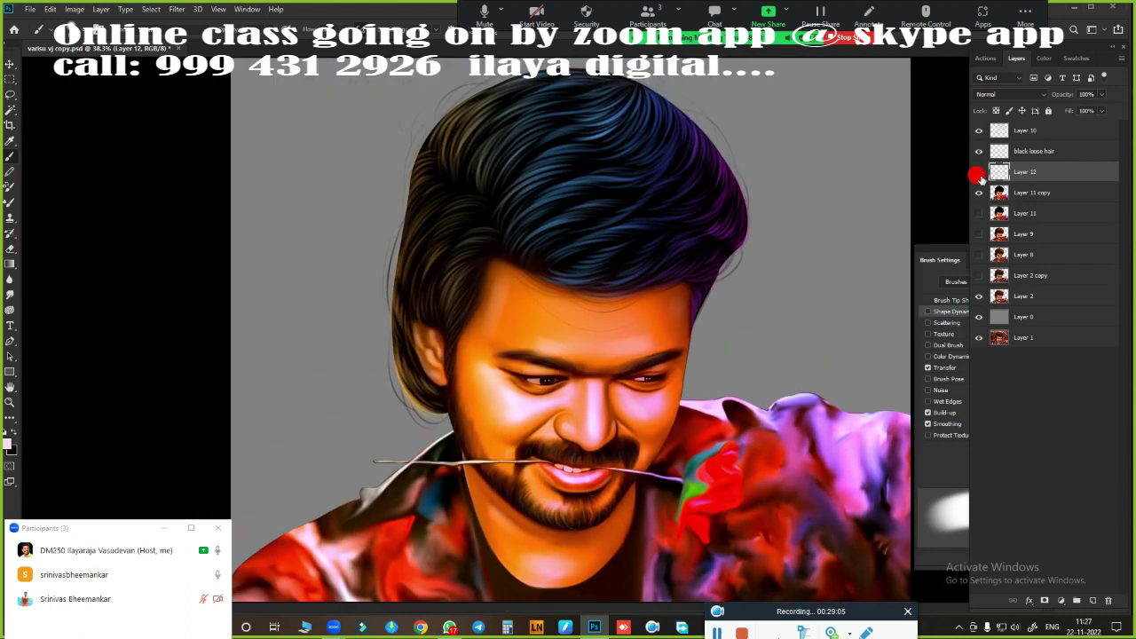
{"action": "scroll", "coordinate": [740, 397], "scroll_direction": "down", "scroll_amount": 2}
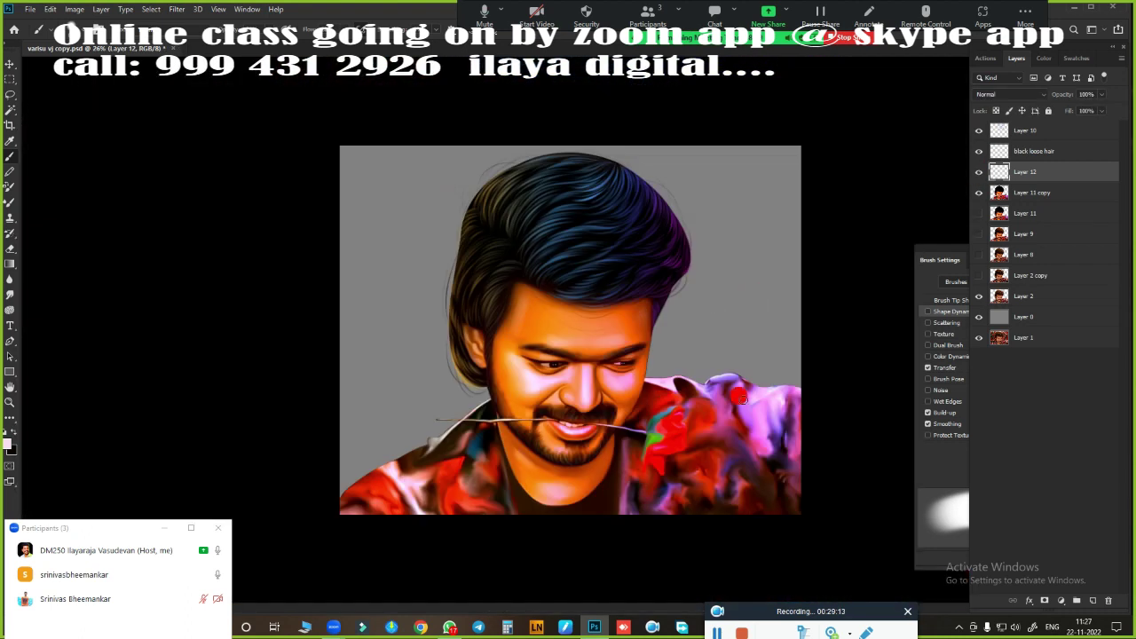
{"action": "scroll", "coordinate": [739, 397], "scroll_direction": "up", "scroll_amount": 2}
{"action": "scroll", "coordinate": [661, 278], "scroll_direction": "down", "scroll_amount": 3}
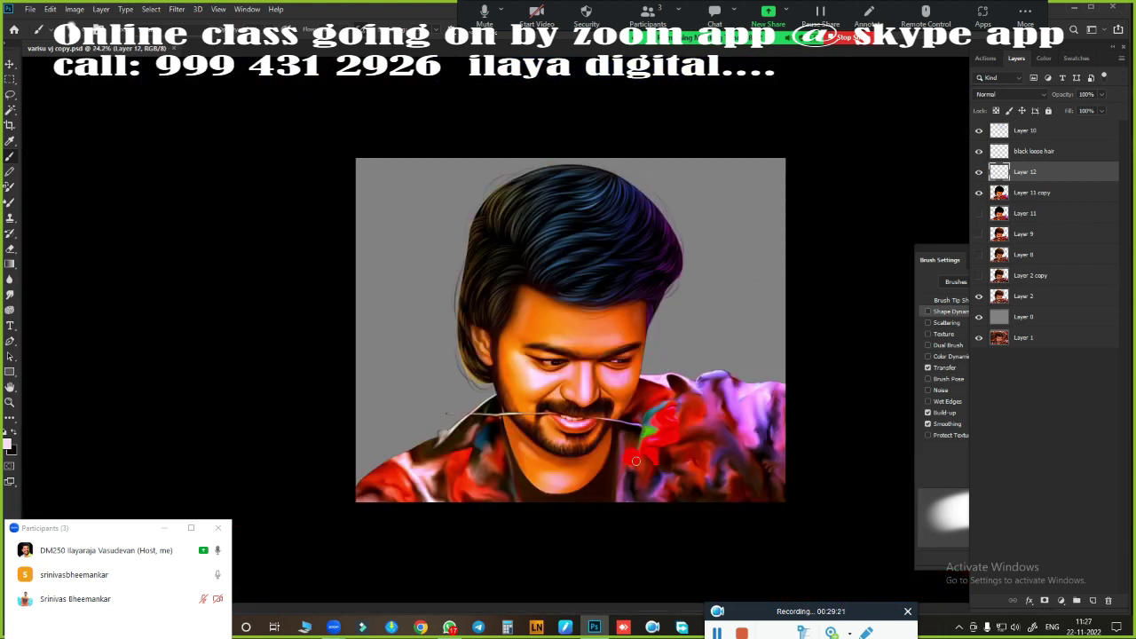
- Show the hair layer, add a new layer above Layer 10, and choose a brush
{"action": "left_click", "coordinate": [978, 152]}
{"action": "left_click", "coordinate": [1001, 131]}
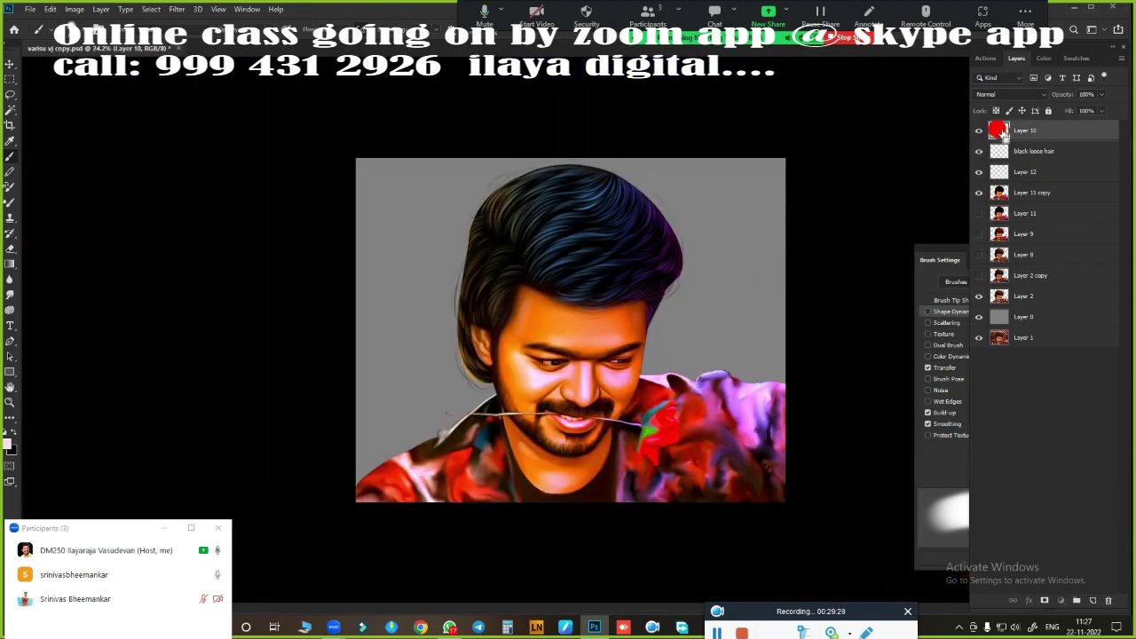
{"action": "left_click", "coordinate": [1091, 601]}
{"action": "right_click", "coordinate": [449, 245]}
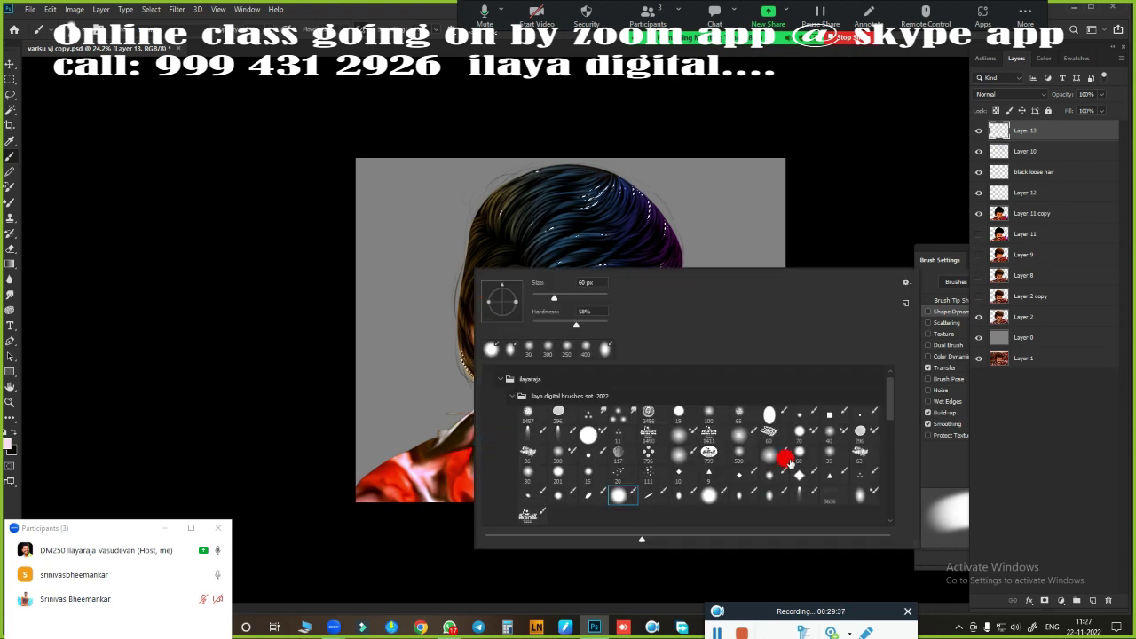
{"action": "double_click", "coordinate": [788, 456]}
- Set the foreground colour to a light yellow
{"action": "left_click", "coordinate": [10, 444]}
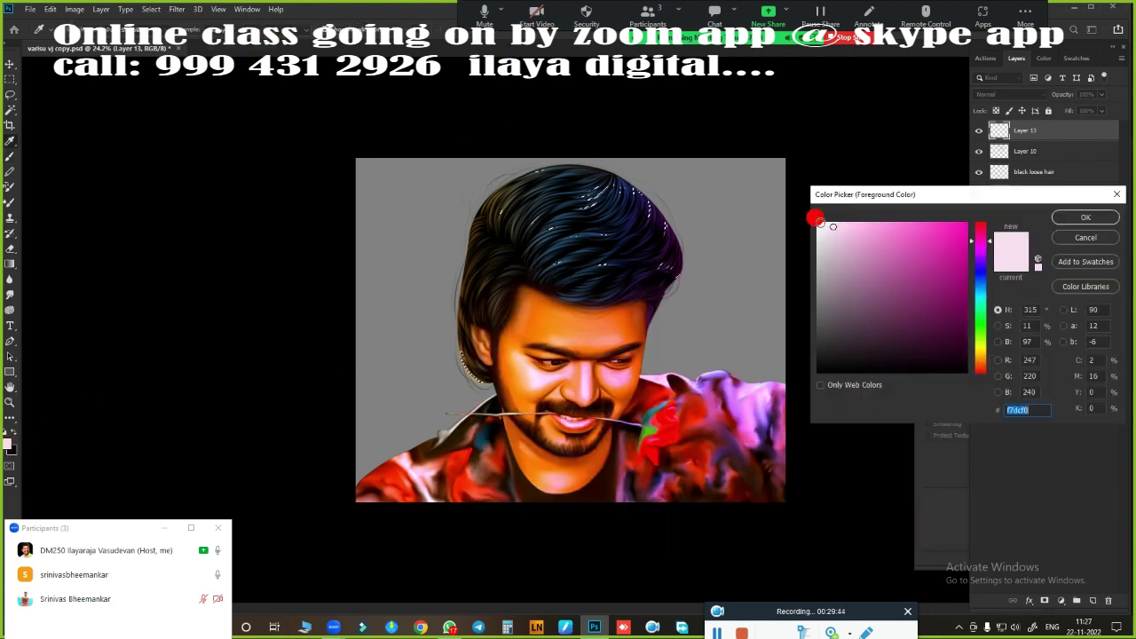
{"action": "left_click", "coordinate": [983, 346]}
{"action": "left_click", "coordinate": [943, 236]}
{"action": "left_click", "coordinate": [899, 230]}
{"action": "left_click", "coordinate": [1084, 218]}
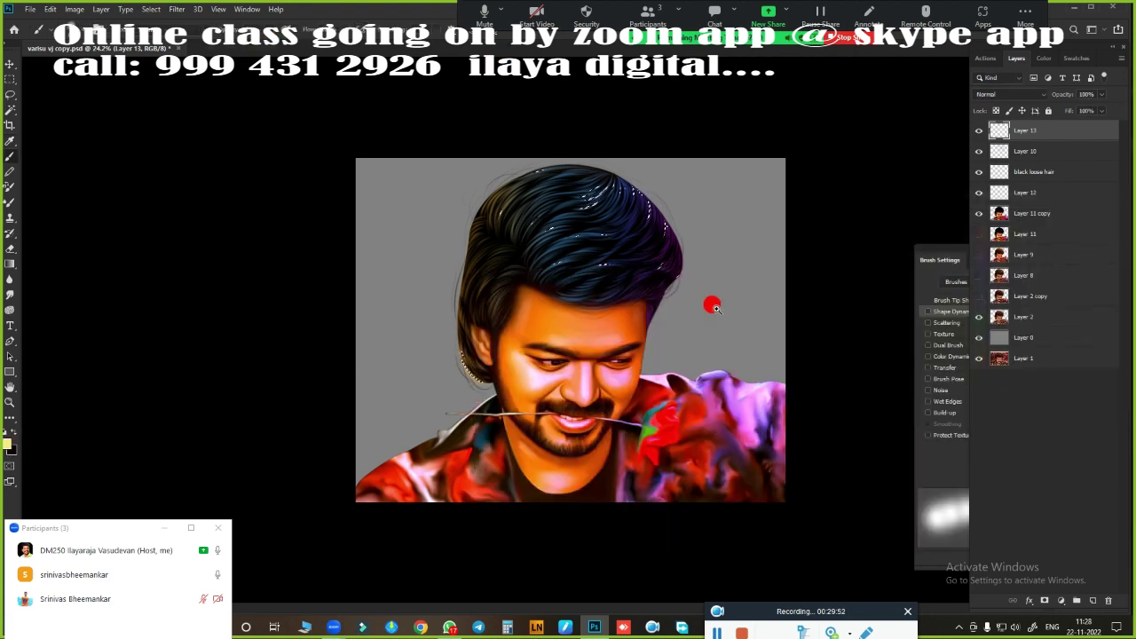
{"action": "scroll", "coordinate": [710, 305], "scroll_direction": "up", "scroll_amount": 2}
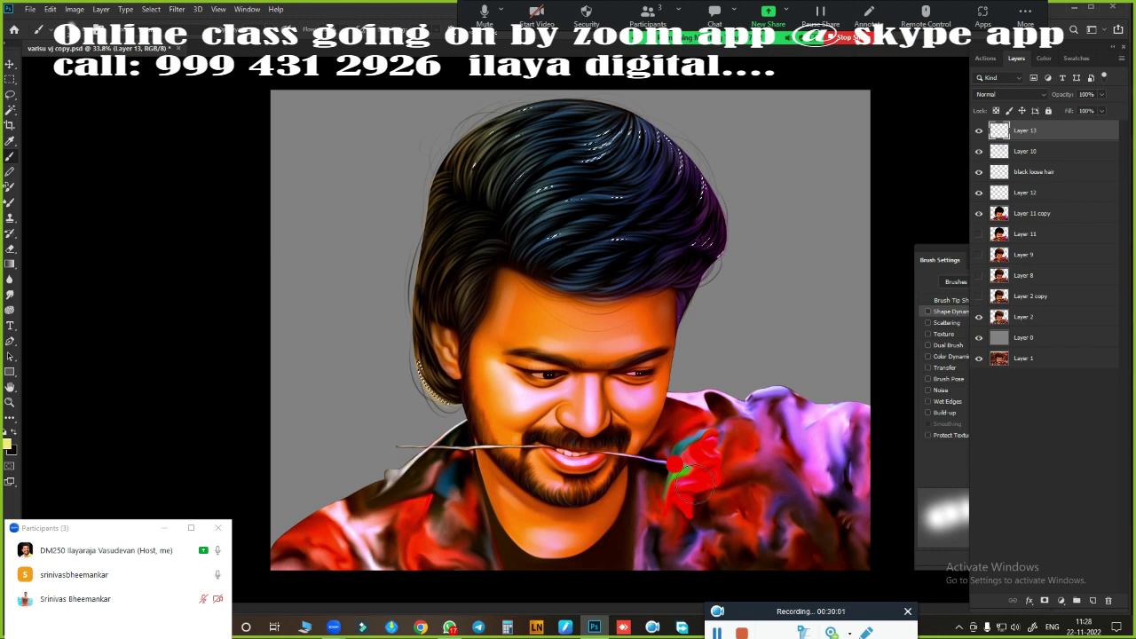
- Toggle Layer 13 to check it, add Layer 14, and pick a new foreground colour
{"action": "left_click", "coordinate": [977, 131]}
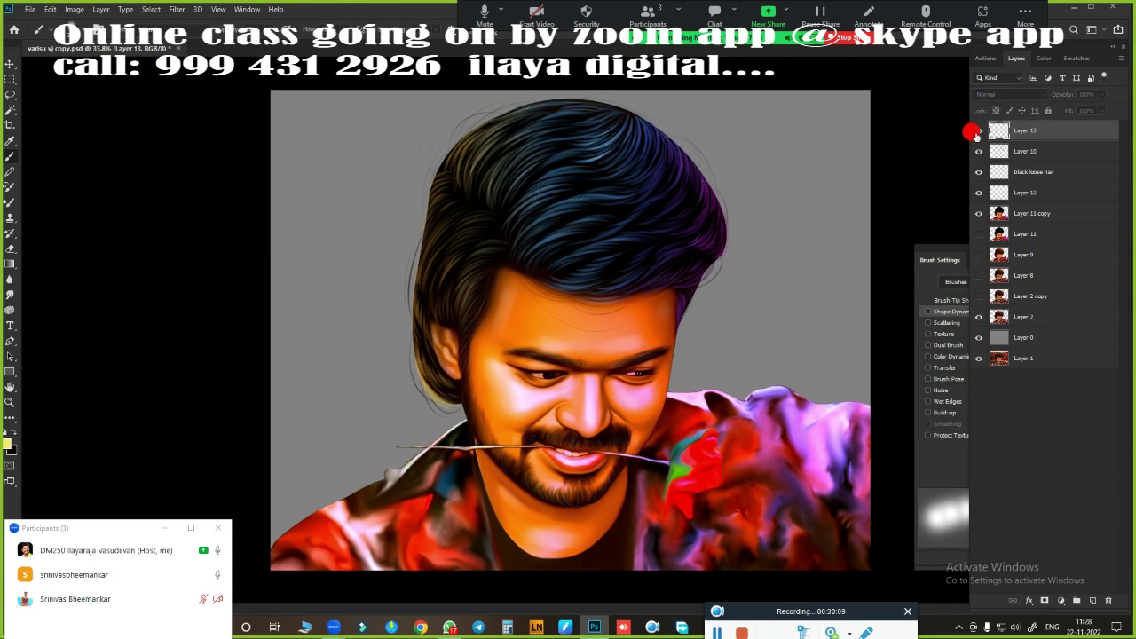
{"action": "left_click", "coordinate": [977, 130]}
{"action": "left_click", "coordinate": [1093, 601]}
{"action": "left_click", "coordinate": [7, 443]}
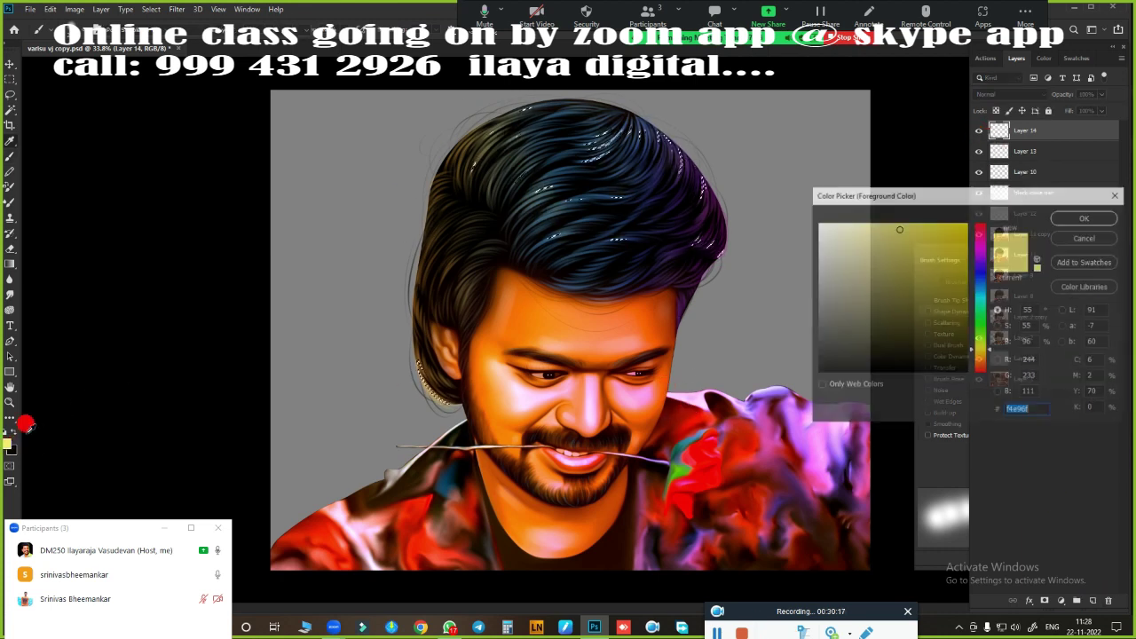
{"action": "left_click", "coordinate": [1078, 225]}
{"action": "left_click", "coordinate": [978, 151]}
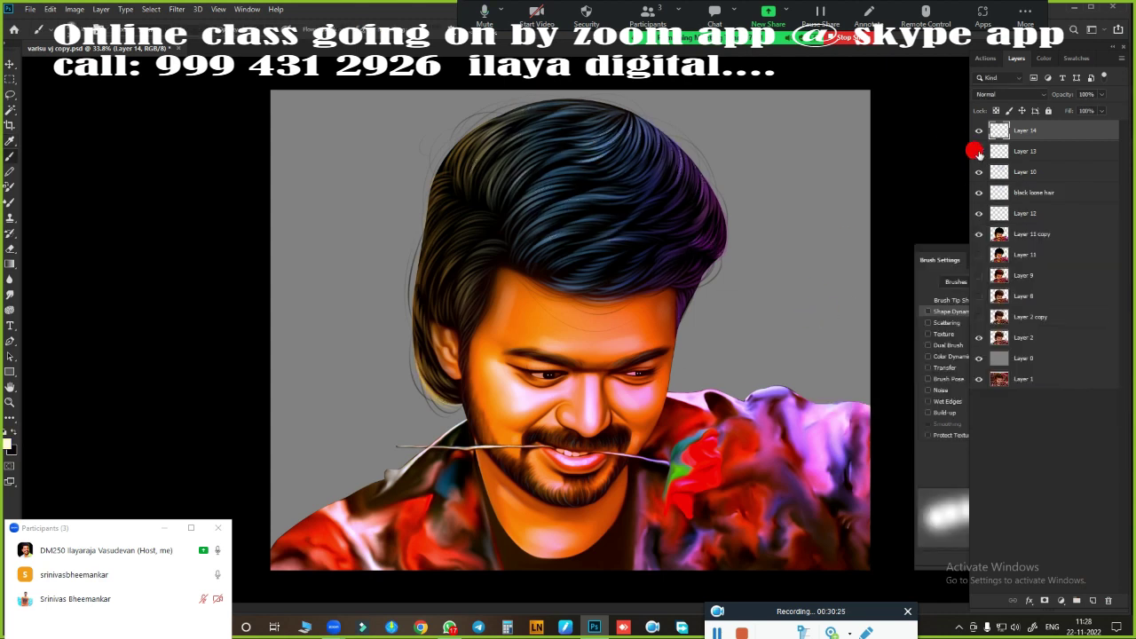
{"action": "left_click", "coordinate": [978, 151]}
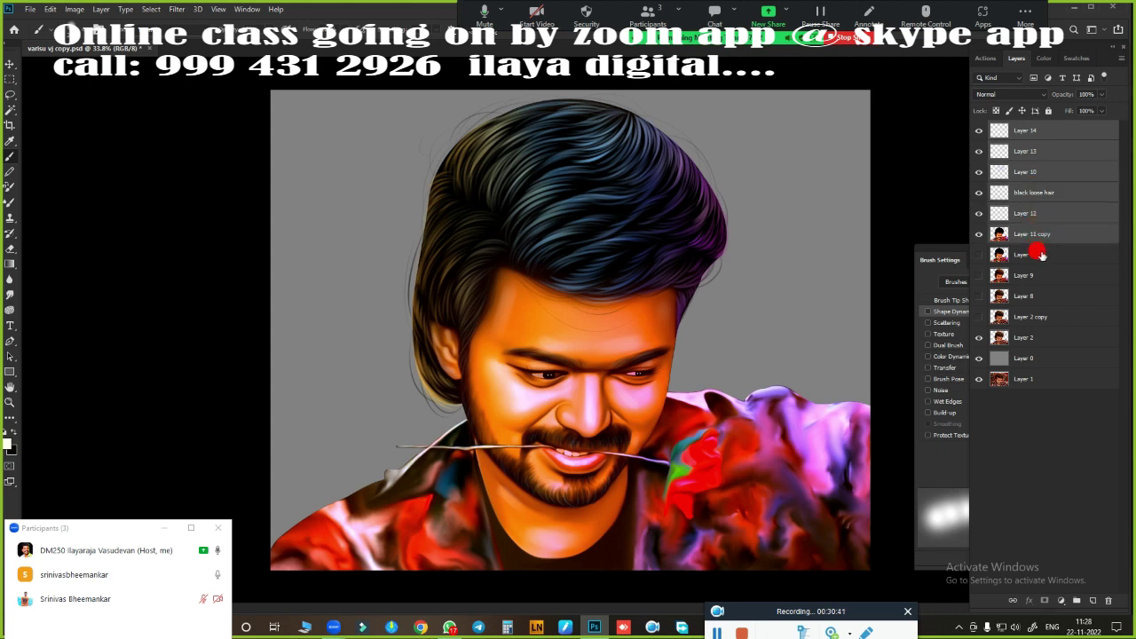
- Group the painting layers into Group 1 and briefly compare the painting against the photo
{"action": "key", "text": "ctrl+g"}
{"action": "left_click", "coordinate": [979, 130]}
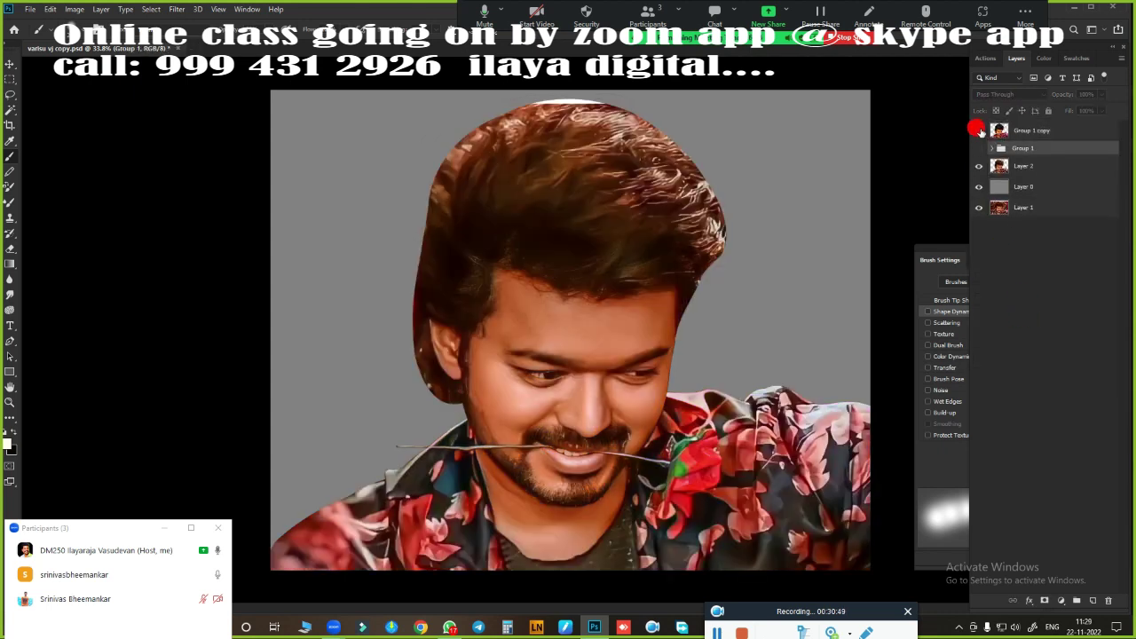
{"action": "left_click", "coordinate": [979, 130]}
{"action": "key", "text": "v"}
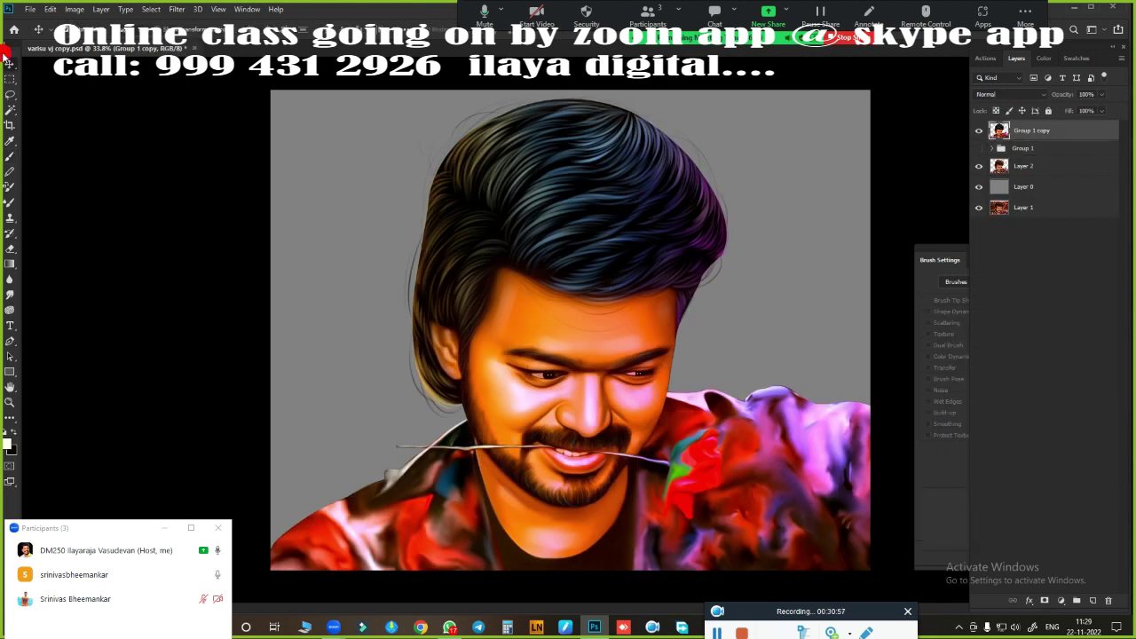
- Bring the watercolour background image into the portrait and scale it to fill the canvas
{"action": "key", "text": "ctrl+o"}
{"action": "double_click", "coordinate": [618, 257]}
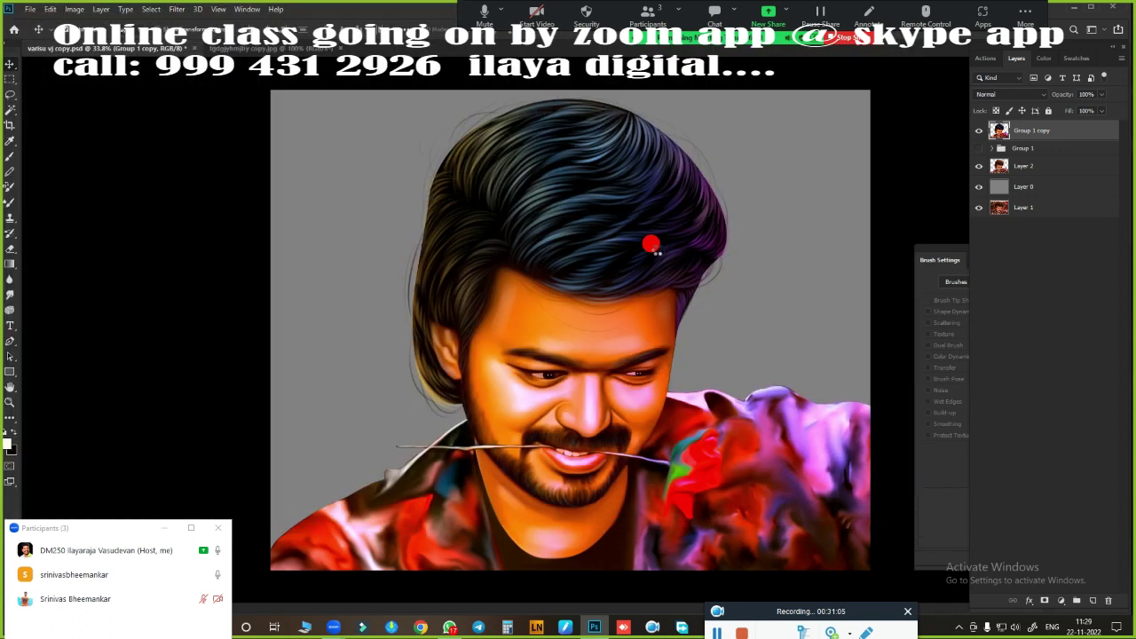
{"action": "left_click_drag", "start_coordinate": [568, 329], "coordinate": [456, 317]}
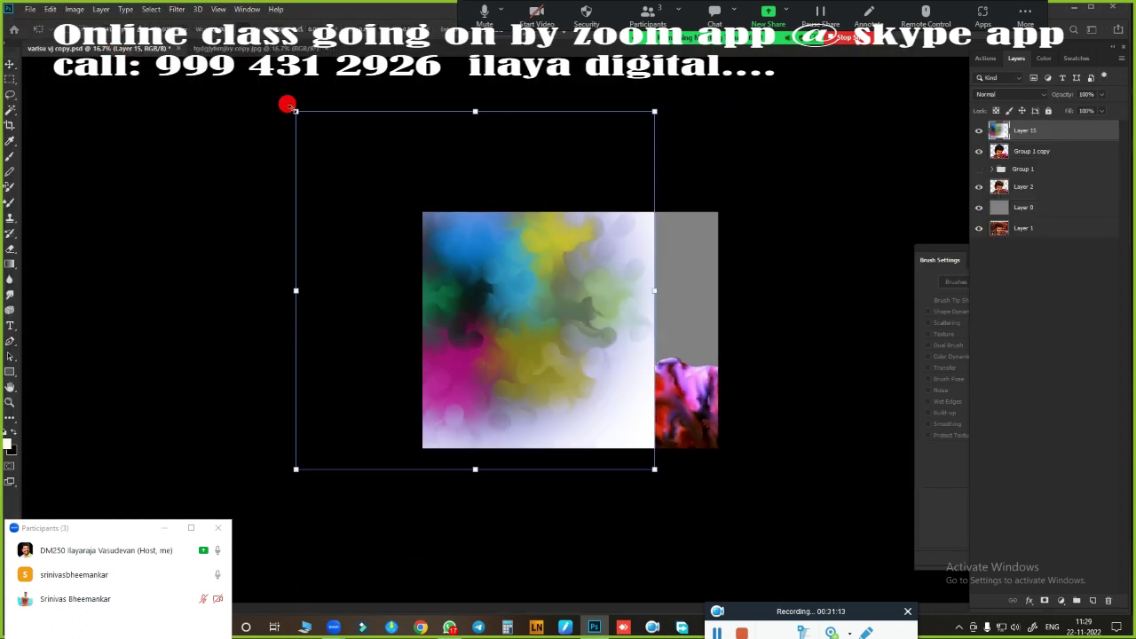
{"action": "mouse_move", "coordinate": [287, 105]}
{"action": "left_mouse_down"}
{"action": "mouse_move", "coordinate": [489, 315]}
{"action": "mouse_move", "coordinate": [451, 246]}
{"action": "left_mouse_up"}
{"action": "left_click_drag", "start_coordinate": [601, 393], "coordinate": [712, 446]}
{"action": "key", "text": "Return"}
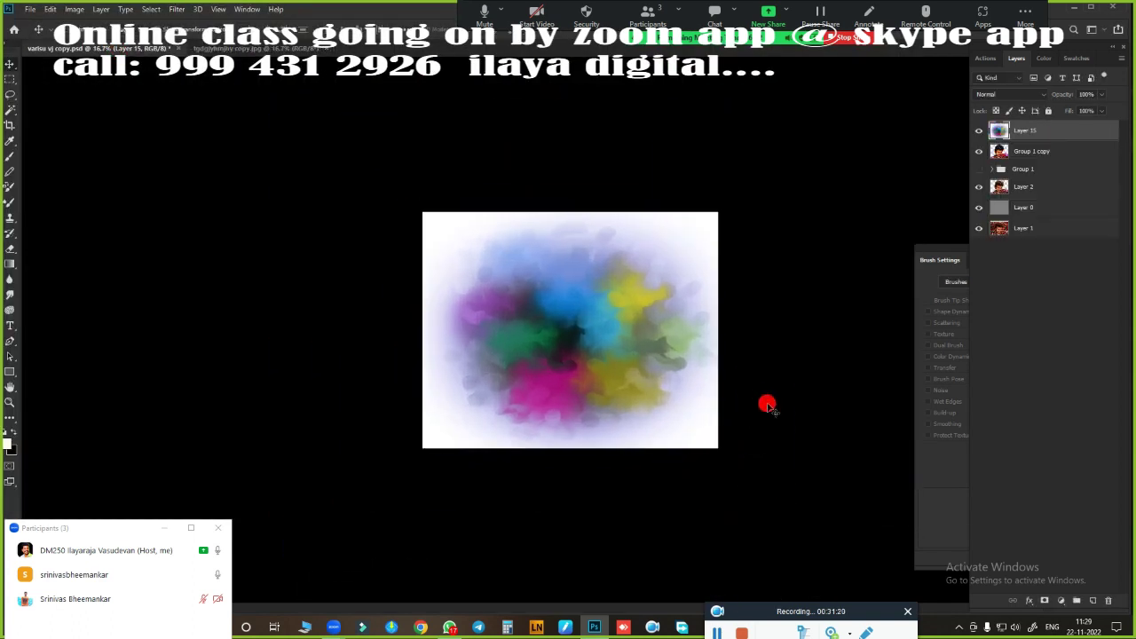
- Move the watercolour layer below the portrait, then enlarge and slightly tilt it
{"action": "key", "text": "ctrl+bracketleft"}
{"action": "key", "text": "ctrl+bracketleft"}
{"action": "key", "text": "ctrl+bracketleft"}
{"action": "left_click_drag", "start_coordinate": [717, 210], "coordinate": [753, 183]}
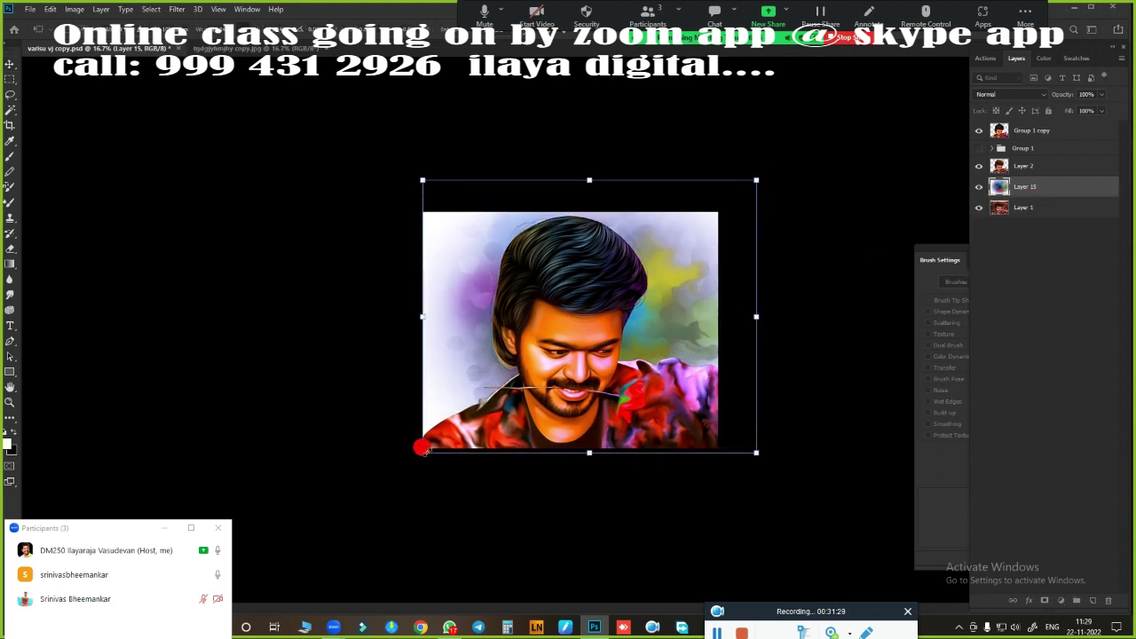
{"action": "left_click_drag", "start_coordinate": [420, 450], "coordinate": [398, 464]}
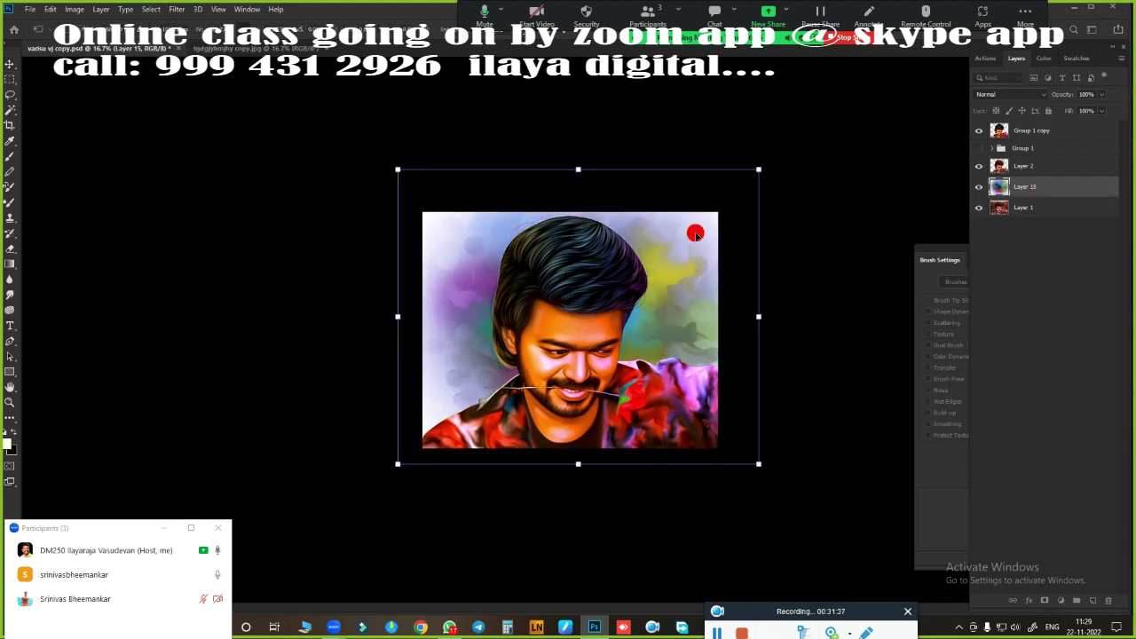
{"action": "left_click_drag", "start_coordinate": [789, 165], "coordinate": [794, 178]}
- Apply the background transform and select the merged portrait layer
{"action": "key", "text": "Return"}
{"action": "key", "text": "ctrl+plus"}
{"action": "key", "text": "ctrl+plus"}
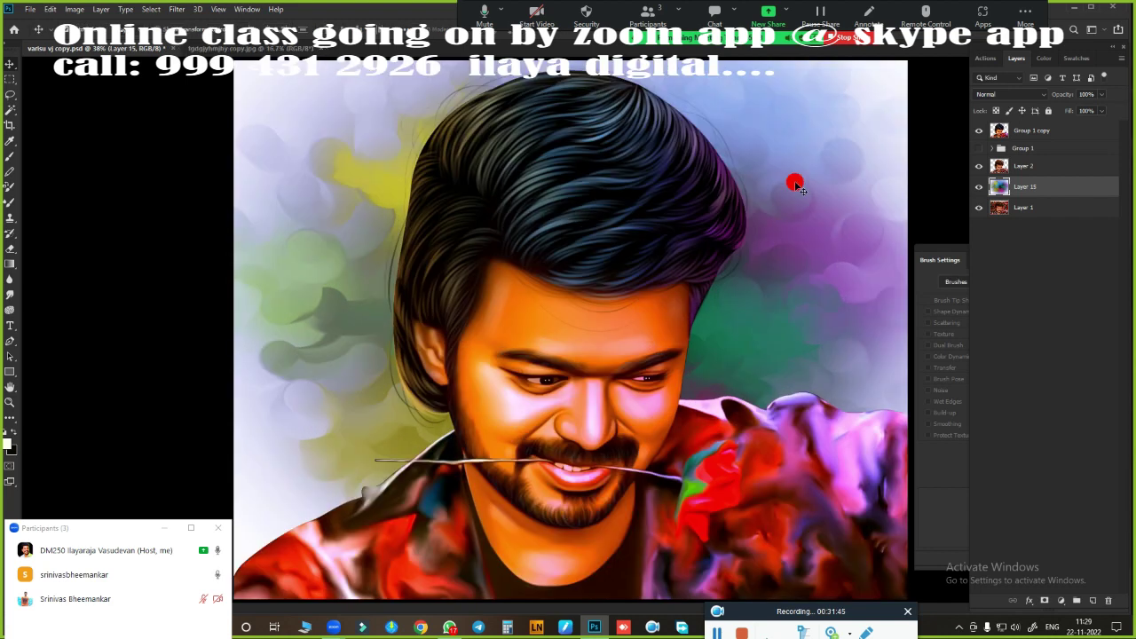
{"action": "key", "text": "ctrl+minus"}
{"action": "left_click", "coordinate": [1032, 131]}
- Stroke a white border around the full canvas edge
{"action": "key", "text": "ctrl+a"}
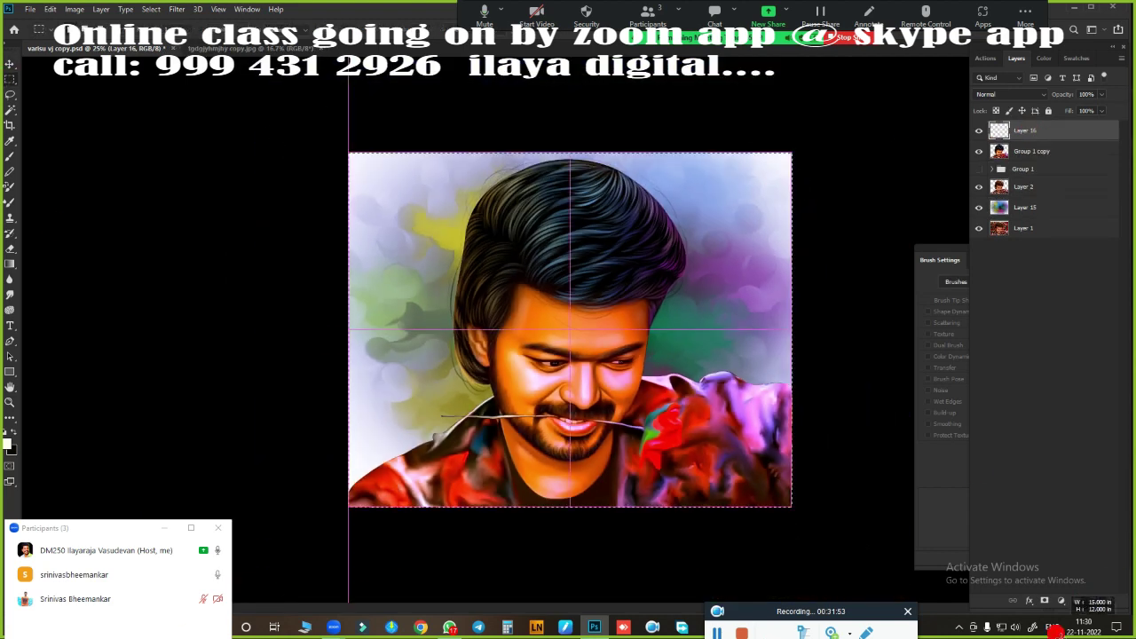
{"action": "right_click", "coordinate": [454, 125]}
{"action": "left_click", "coordinate": [573, 330]}
{"action": "key", "text": "Return"}
{"action": "key", "text": "ctrl+d"}
- Shrink the Group 1 copy portrait so it sits inside the white border
{"action": "left_click", "coordinate": [1043, 151]}
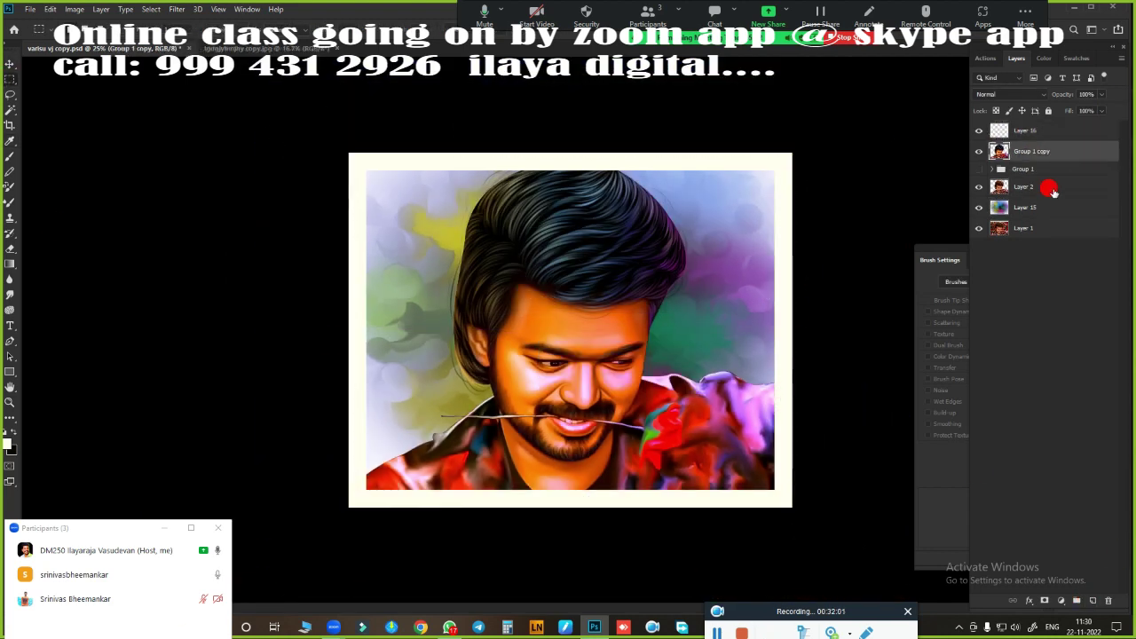
{"action": "key", "text": "ctrl+minus"}
{"action": "key", "text": "ctrl+minus"}
{"action": "key", "text": "ctrl+minus"}
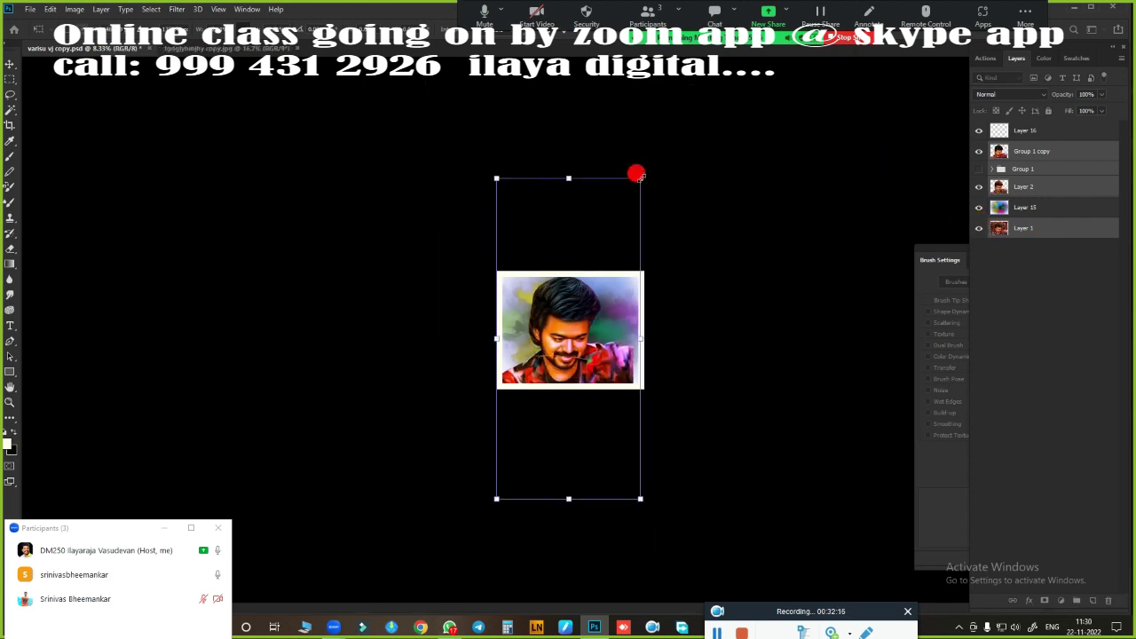
{"action": "mouse_move", "coordinate": [635, 189]}
{"action": "left_mouse_down"}
{"action": "mouse_move", "coordinate": [632, 306]}
{"action": "mouse_move", "coordinate": [643, 190]}
{"action": "left_mouse_up"}
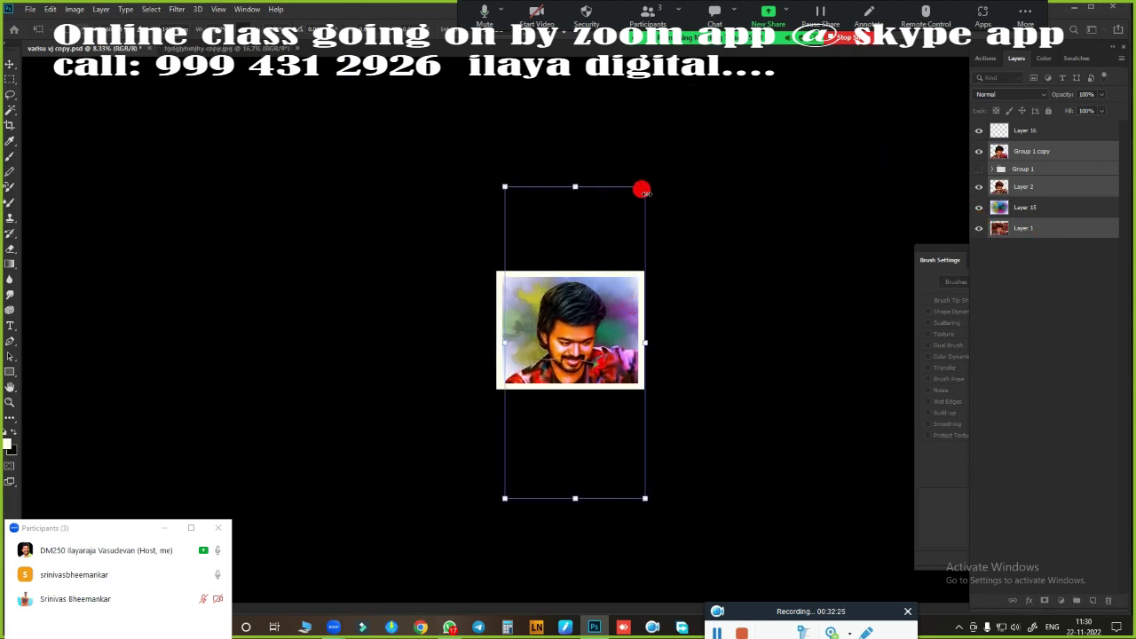
{"action": "key", "text": "ctrl+0"}
{"action": "key", "text": "ctrl+minus"}
{"action": "key", "text": "ctrl+minus"}
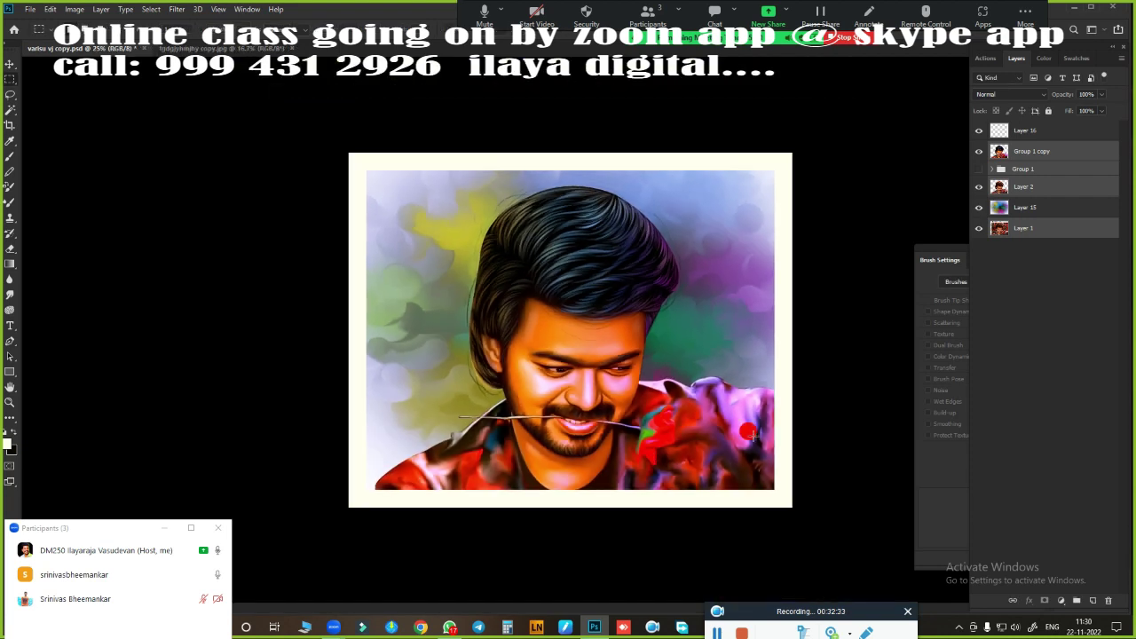
{"action": "left_click", "coordinate": [1047, 153]}
- Check the Image Size settings, then select Layer 1 with the Brush tool
{"action": "key", "text": "ctrl+alt+i"}
{"action": "key", "text": "Escape"}
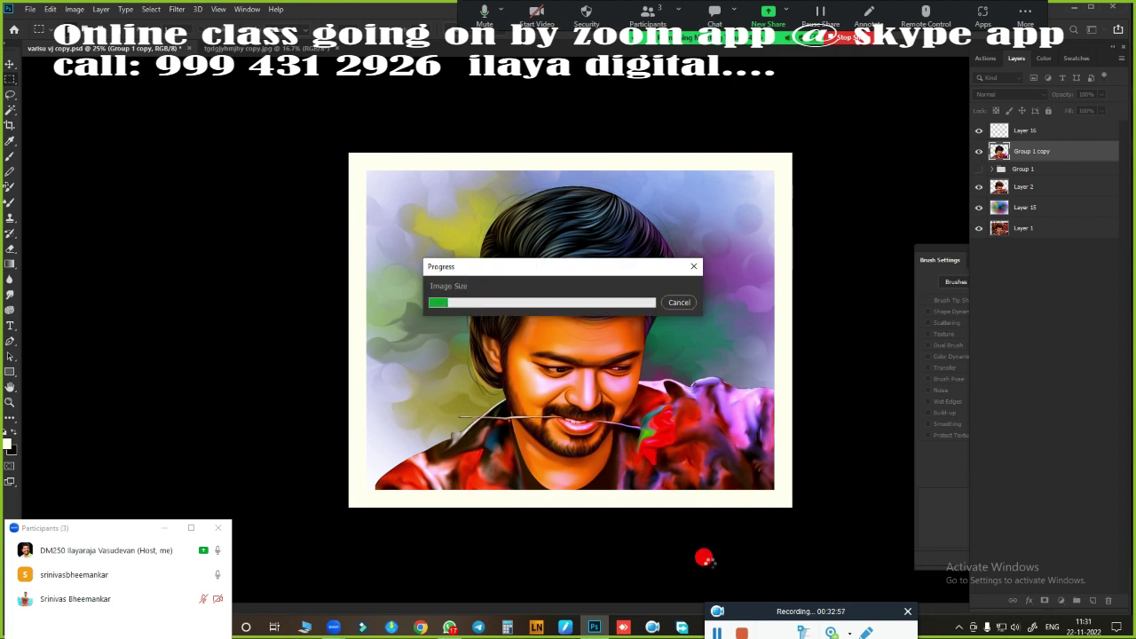
{"action": "left_click", "coordinate": [573, 310]}
{"action": "key", "text": "b"}
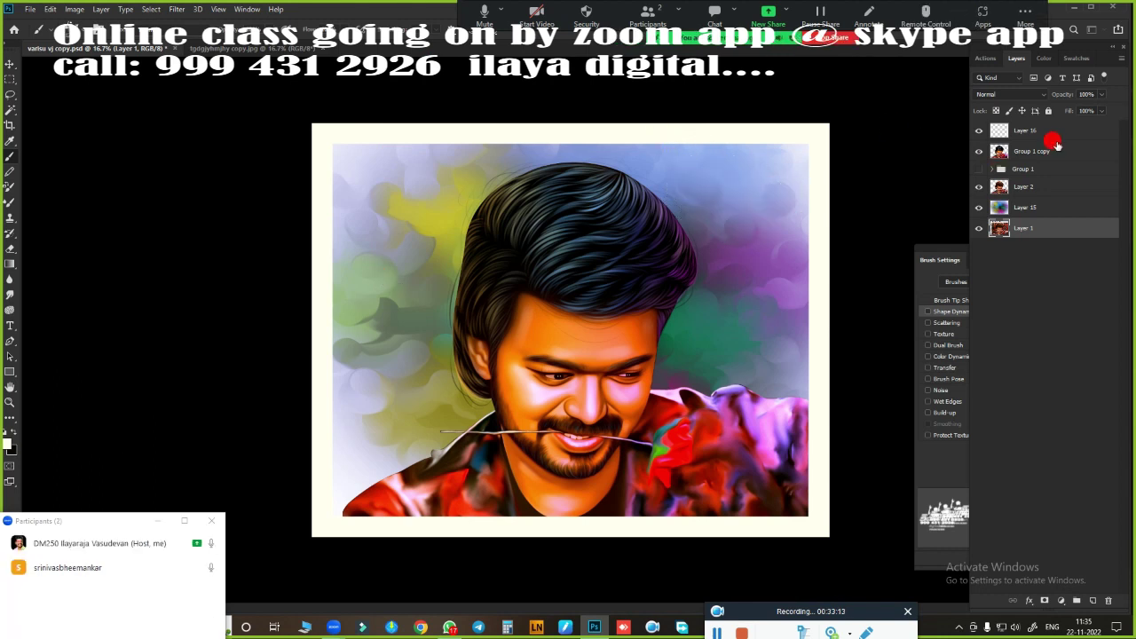
- Raise the watercolour Layer 15 above the portrait and soft-brush its centre to reveal the face
{"action": "left_click", "coordinate": [1029, 131]}
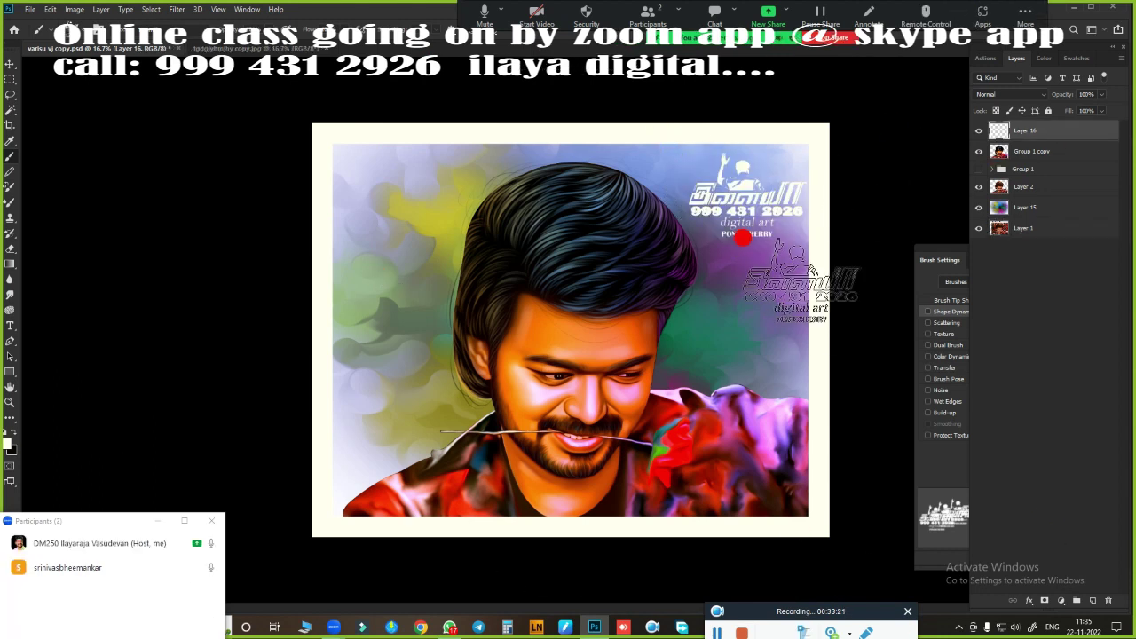
{"action": "key", "text": "v"}
{"action": "left_click", "coordinate": [1025, 207]}
{"action": "key", "text": "ctrl+bracketright"}
{"action": "key", "text": "ctrl+bracketright"}
{"action": "key", "text": "ctrl+bracketright"}
{"action": "key", "text": "b"}
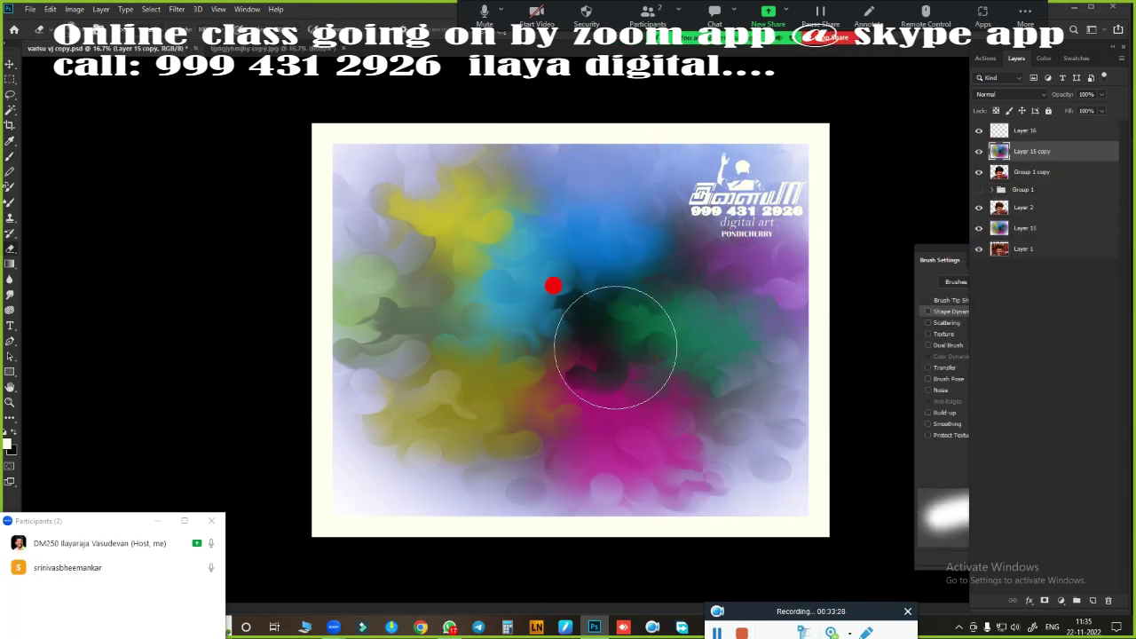
{"action": "mouse_move", "coordinate": [615, 347]}
{"action": "left_mouse_down"}
{"action": "mouse_move", "coordinate": [356, 202]}
{"action": "mouse_move", "coordinate": [512, 444]}
{"action": "mouse_move", "coordinate": [498, 409]}
{"action": "mouse_move", "coordinate": [678, 533]}
{"action": "left_mouse_up"}
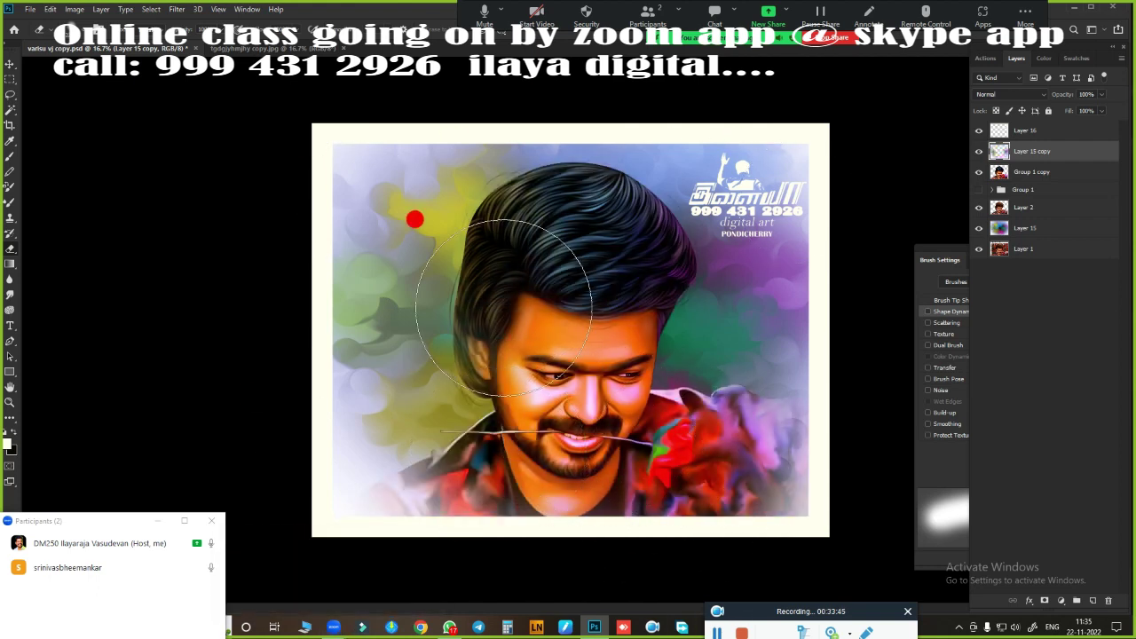
- Save the finished painting with Save As, overwriting the existing file
{"action": "key", "text": "ctrl+shift+s"}
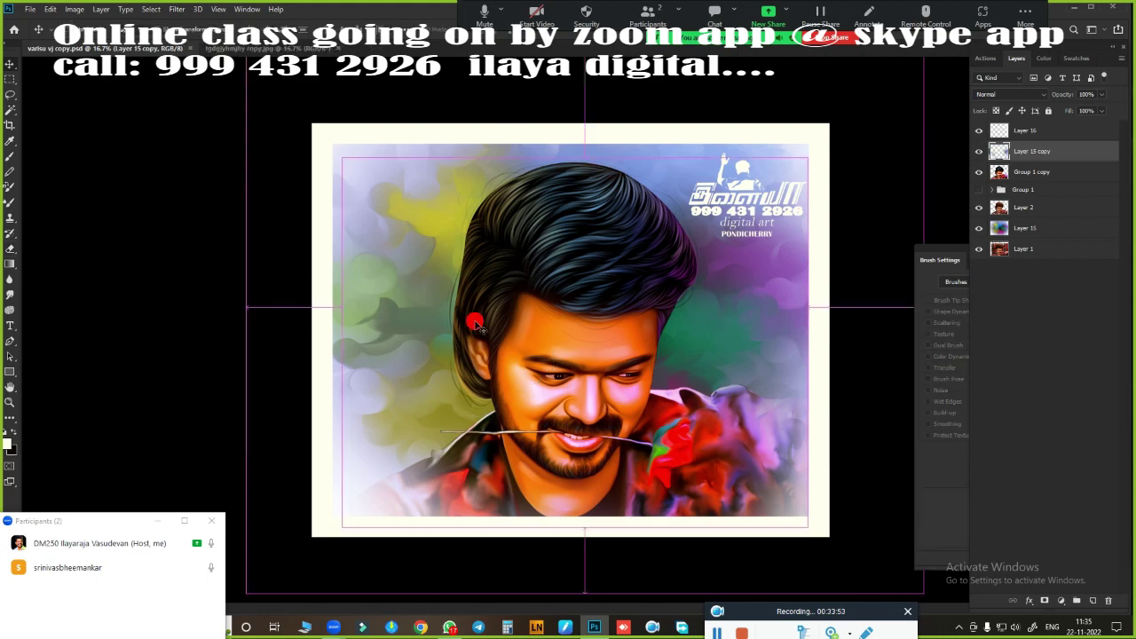
{"action": "key", "text": "Return"}
{"action": "left_click", "coordinate": [601, 316]}
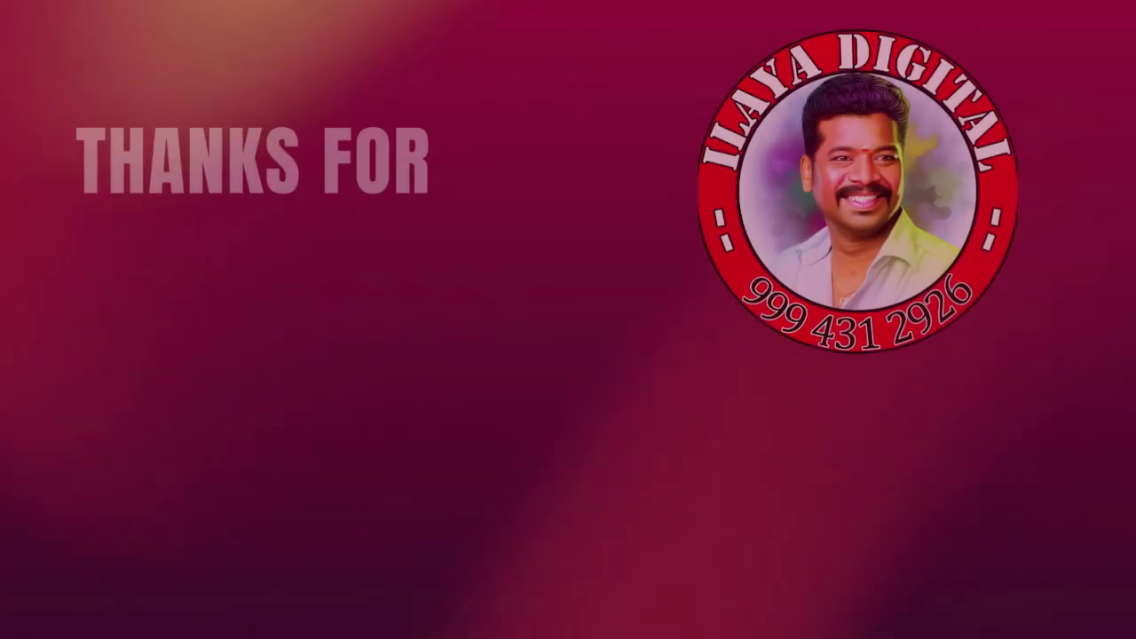